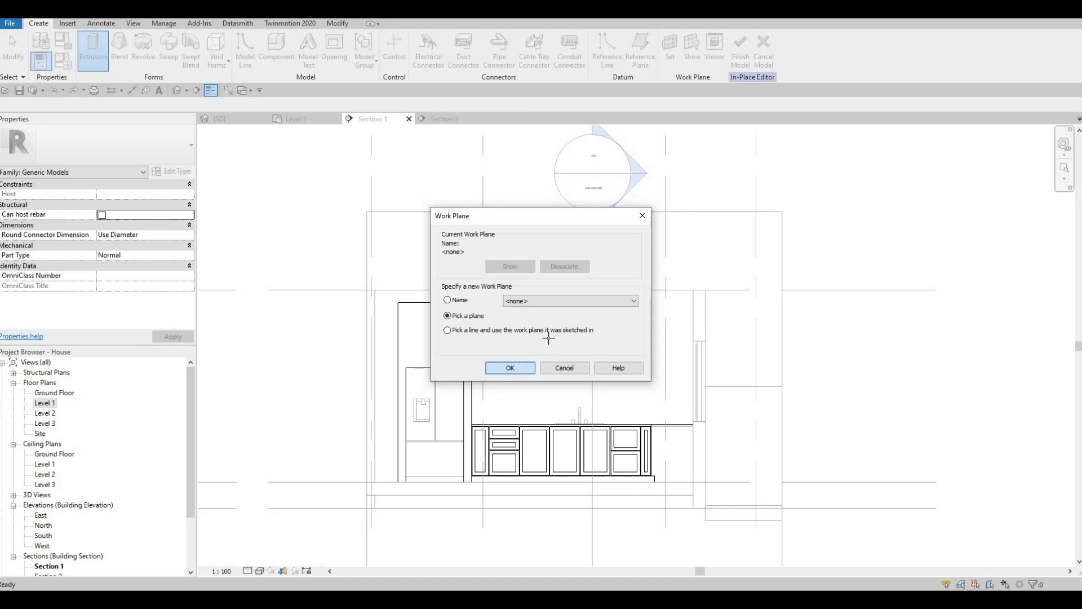
Start an extrusion on the exterior wall behind the kitchen, running from 0 to 400, with Glulam 36c as material.
key("Return")
left_click(548, 319)
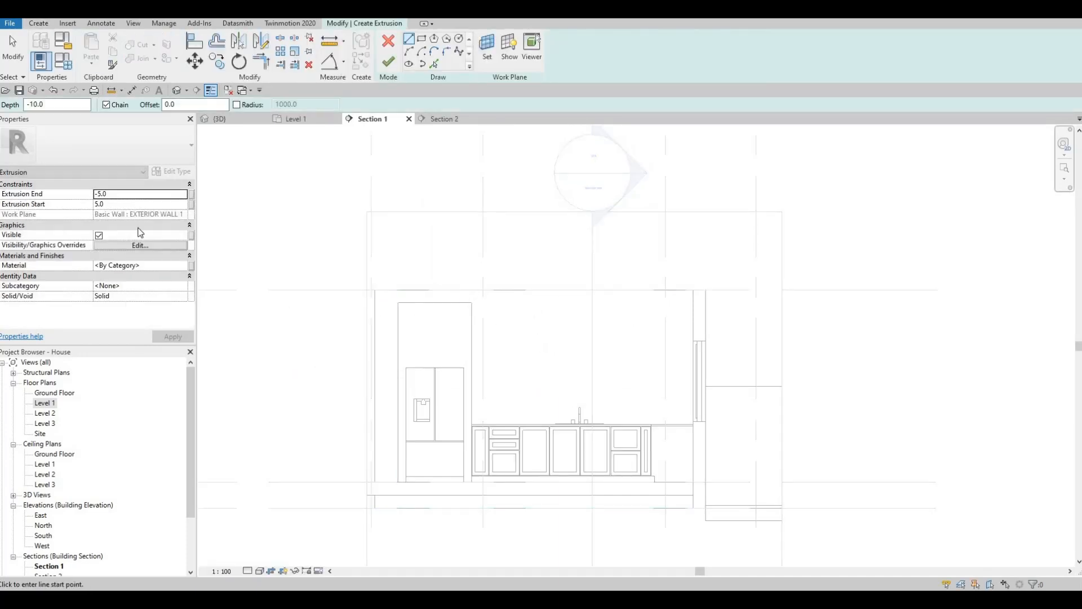
left_click(130, 194)
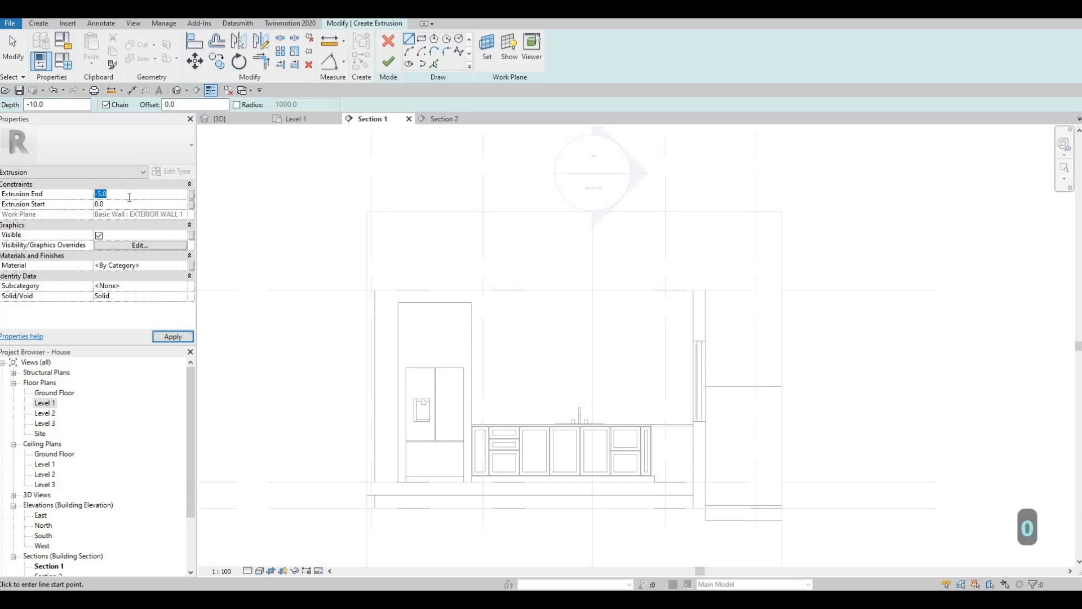
type("400")
left_click(170, 266)
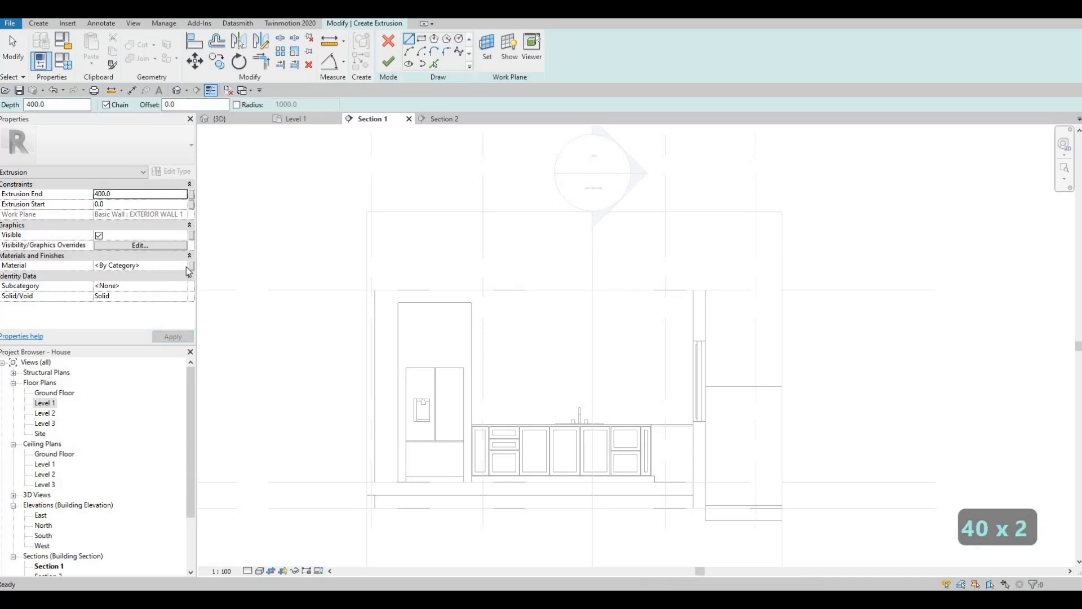
left_click(192, 265)
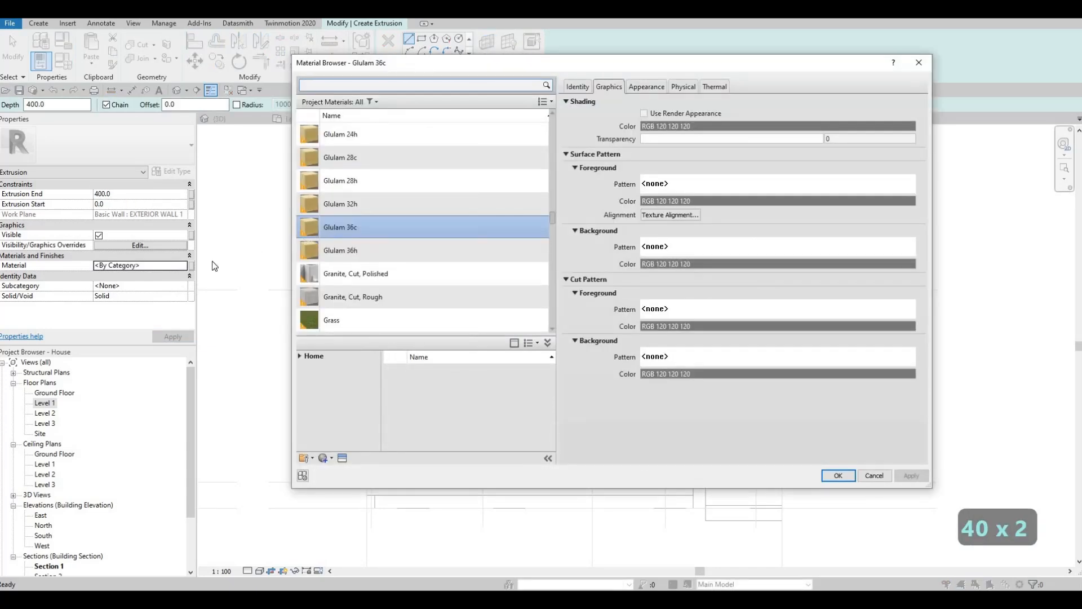
left_click(839, 475)
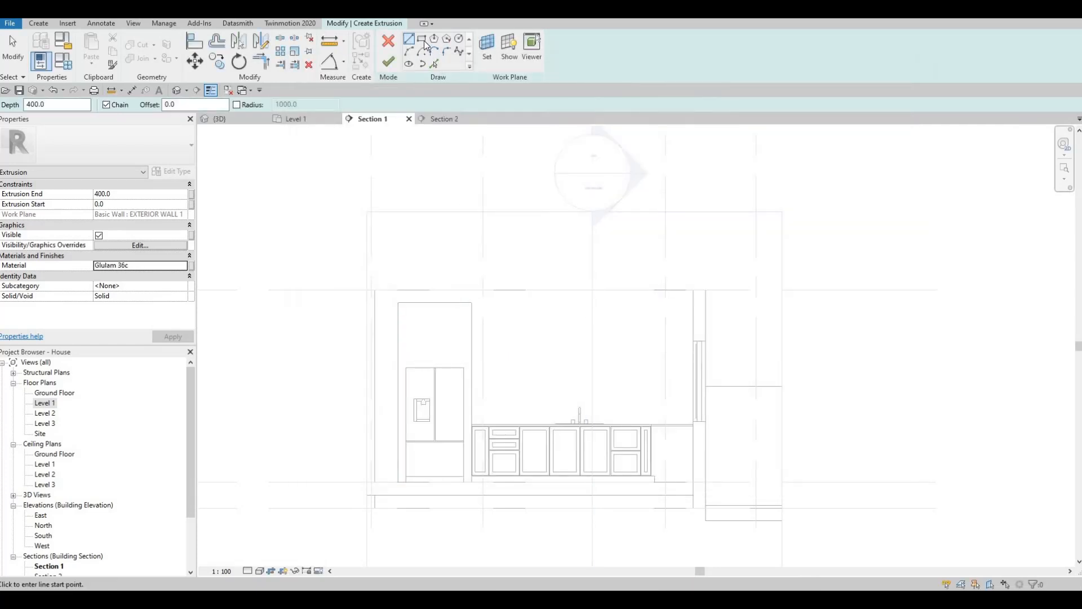
Sketch a rectangle about 3453 wide and 222 high from the fridge cabinet's upper corner to the window wall.
scroll(466, 304, "up", 3)
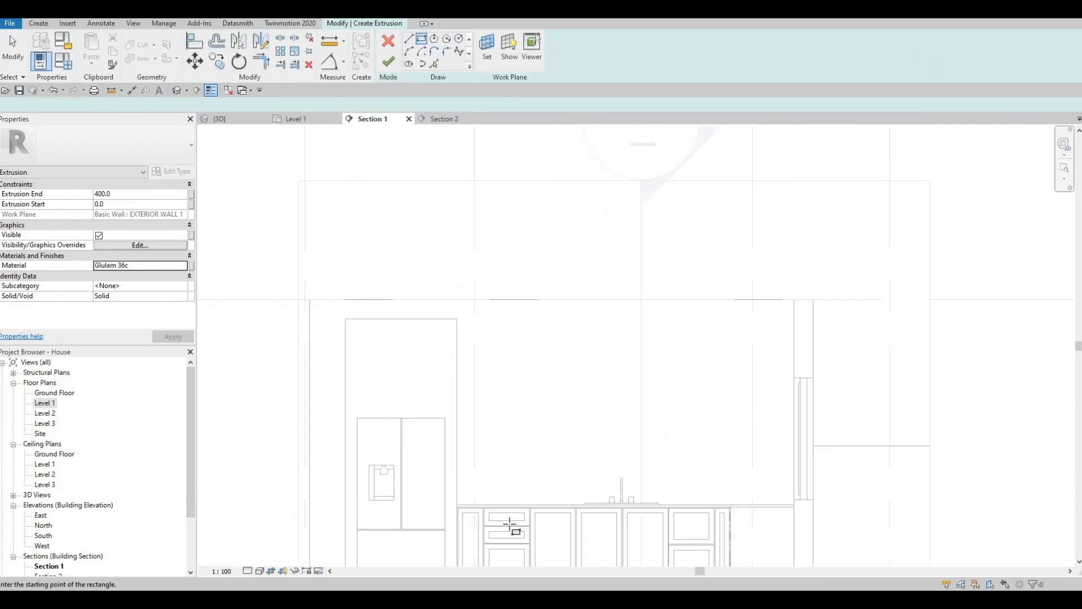
left_click(458, 318)
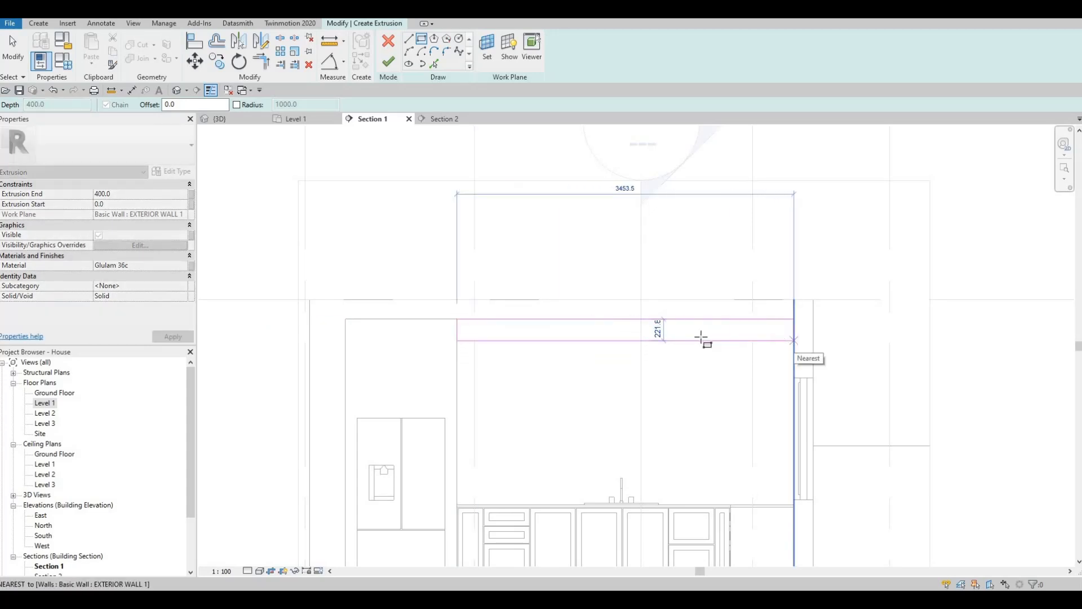
left_click(701, 339)
key("Escape")
key("Escape")
Set the height of the sketched rectangle above the counter to 350.
left_click(642, 341)
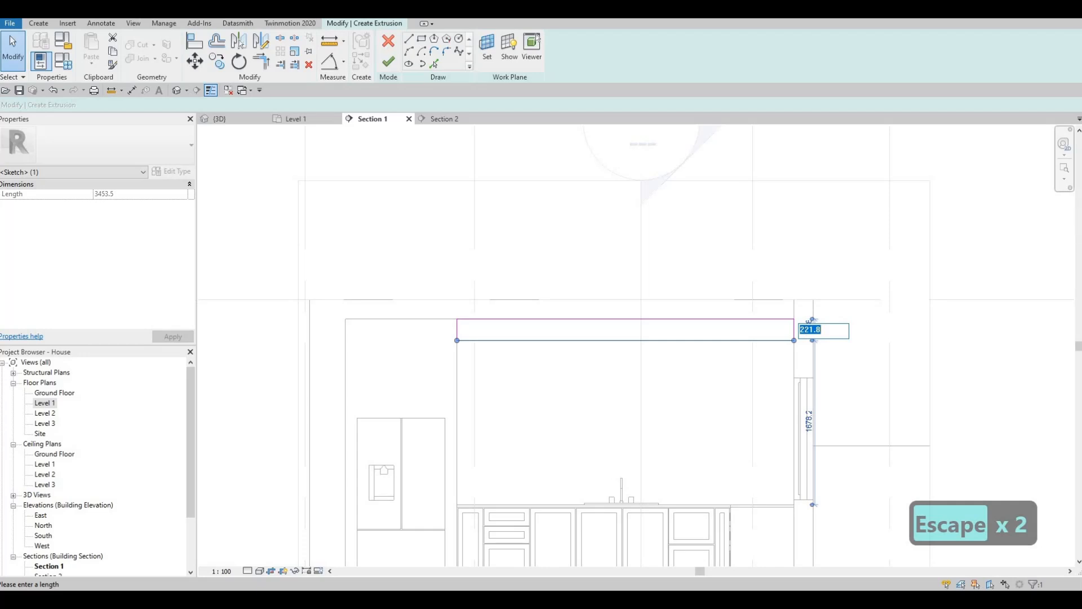
type("350")
key("Return")
key("Escape")
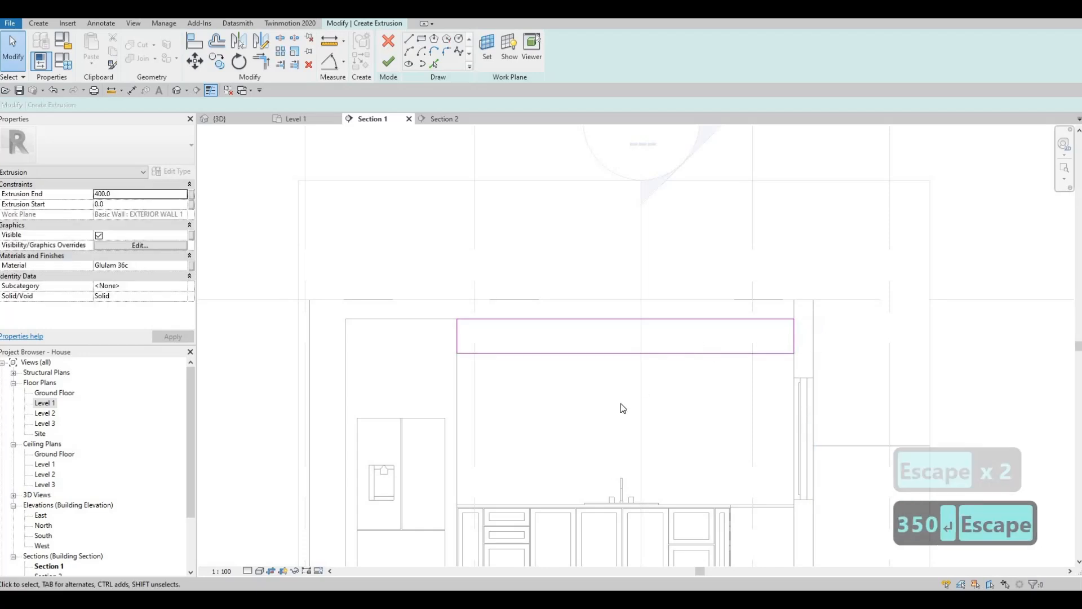
Reduce the rectangle's height to 200 by repositioning its lower edge and finish the extrusion sketch.
mouse_move(647, 372)
middle_mouse_down()
mouse_move(669, 326)
mouse_move(662, 319)
middle_mouse_up()
left_click(662, 320)
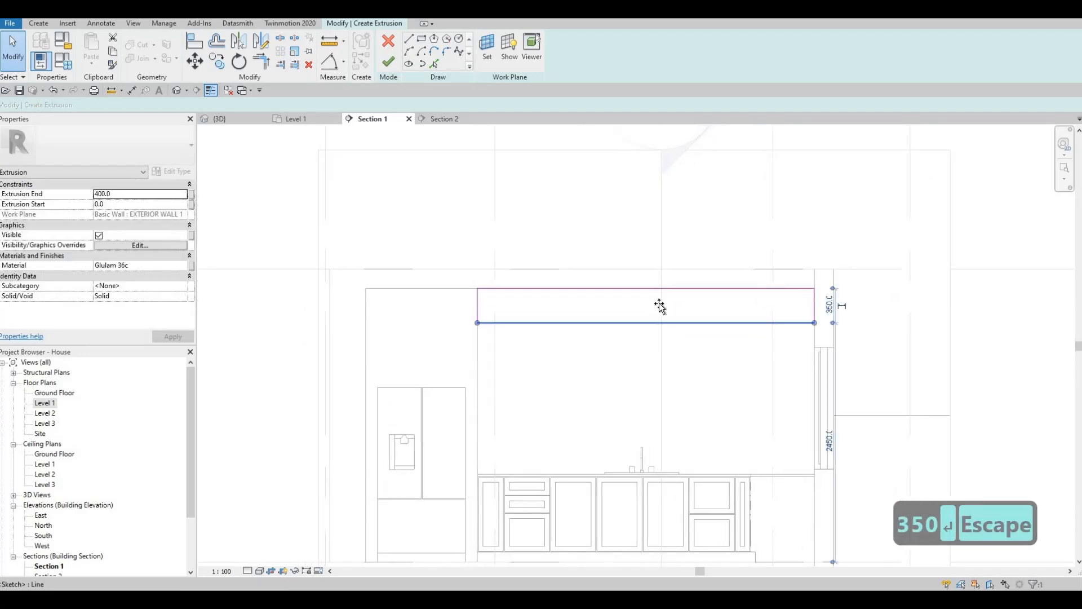
left_click_drag(660, 305, 657, 305)
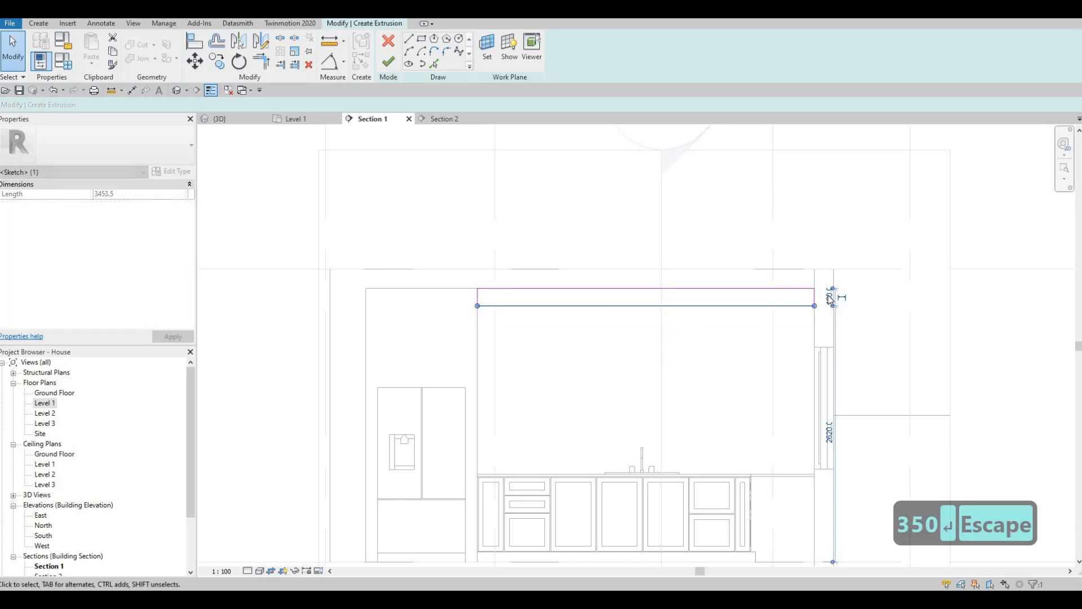
scroll(826, 308, "up", 2)
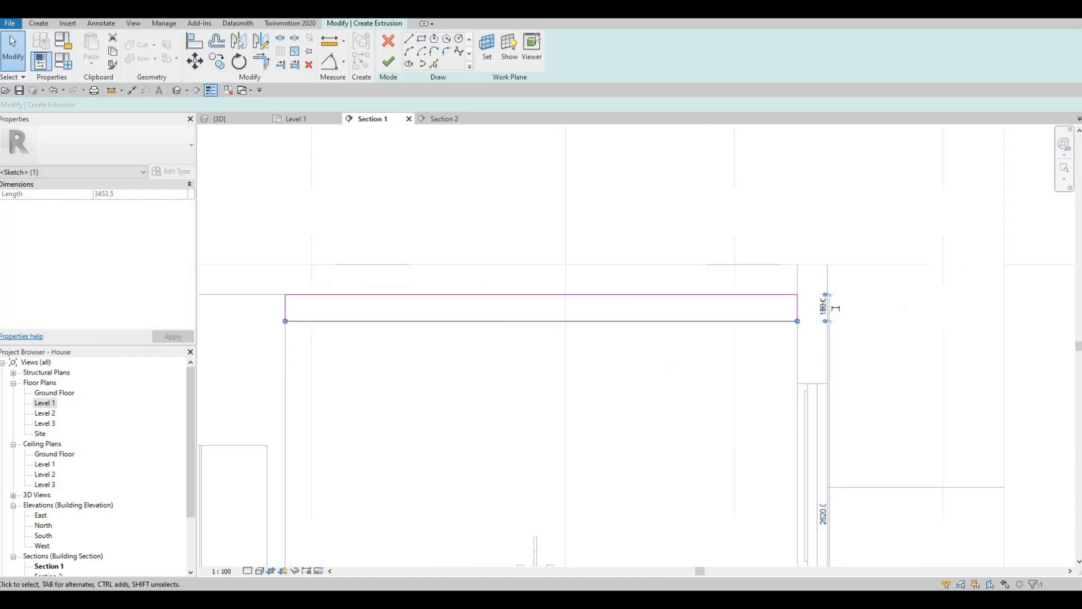
type("00")
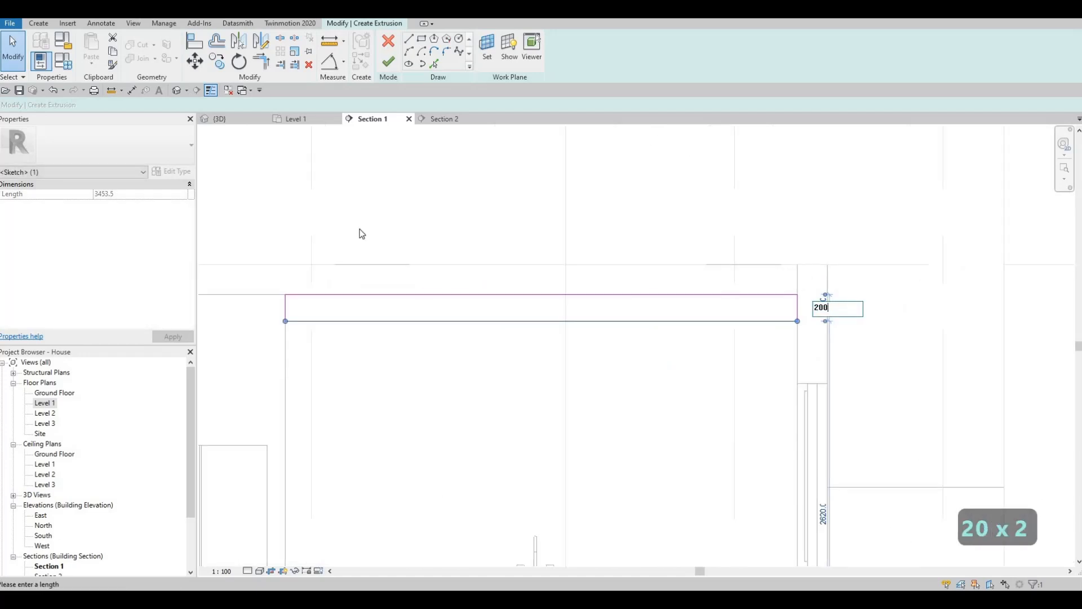
key("Return")
left_click(388, 61)
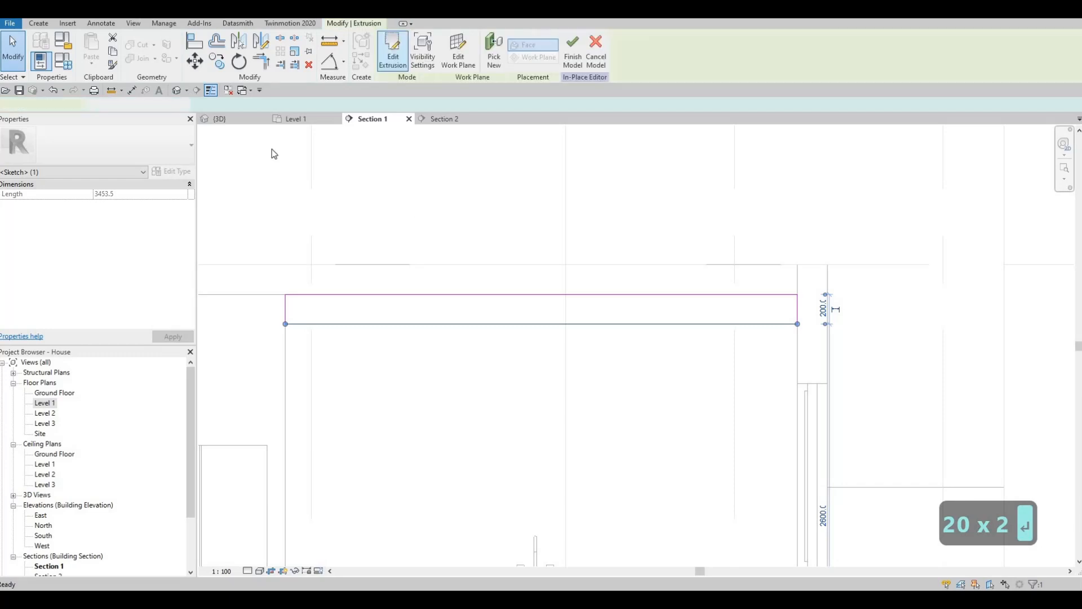
In the 3D view, stretch the new extrusion's front face outward to the front of the fridge cabinet.
key("ctrl+Tab")
key("ctrl+Tab")
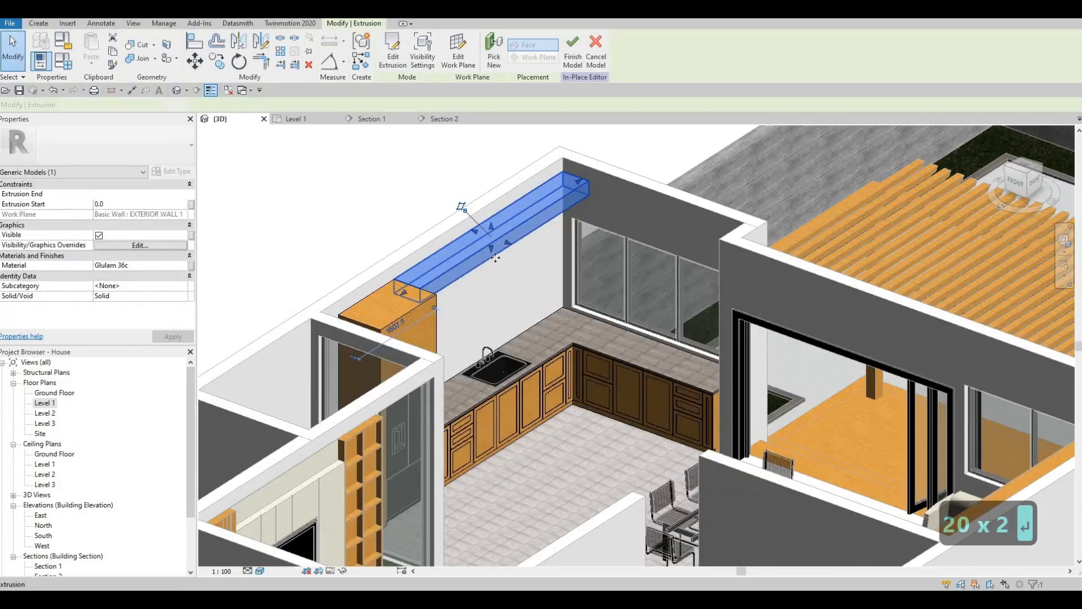
left_click_drag(506, 244, 488, 292)
key("Escape")
key("Escape")
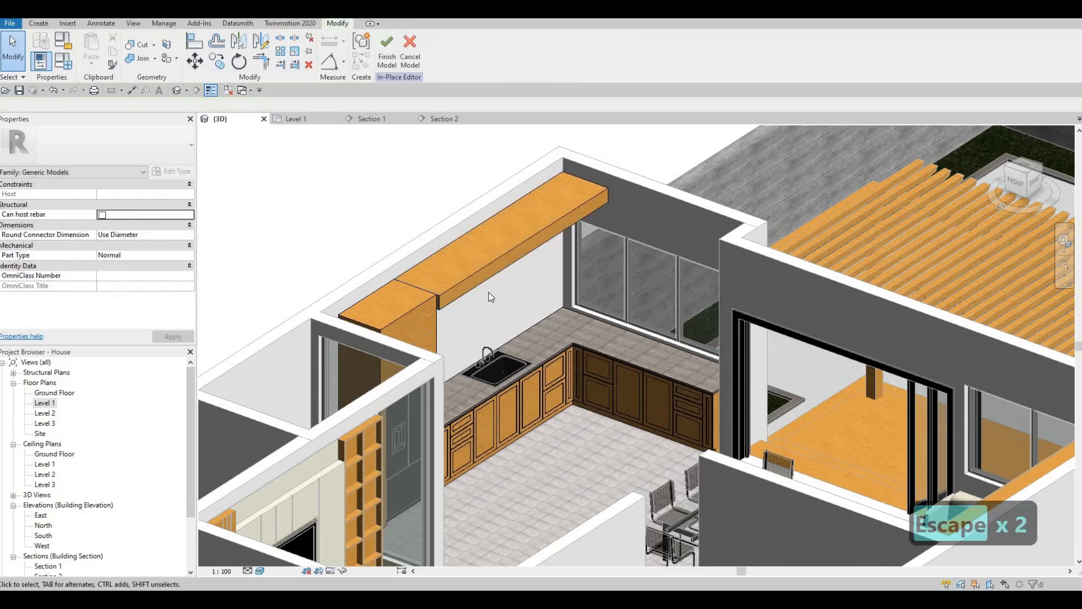
key("a")
key("l")
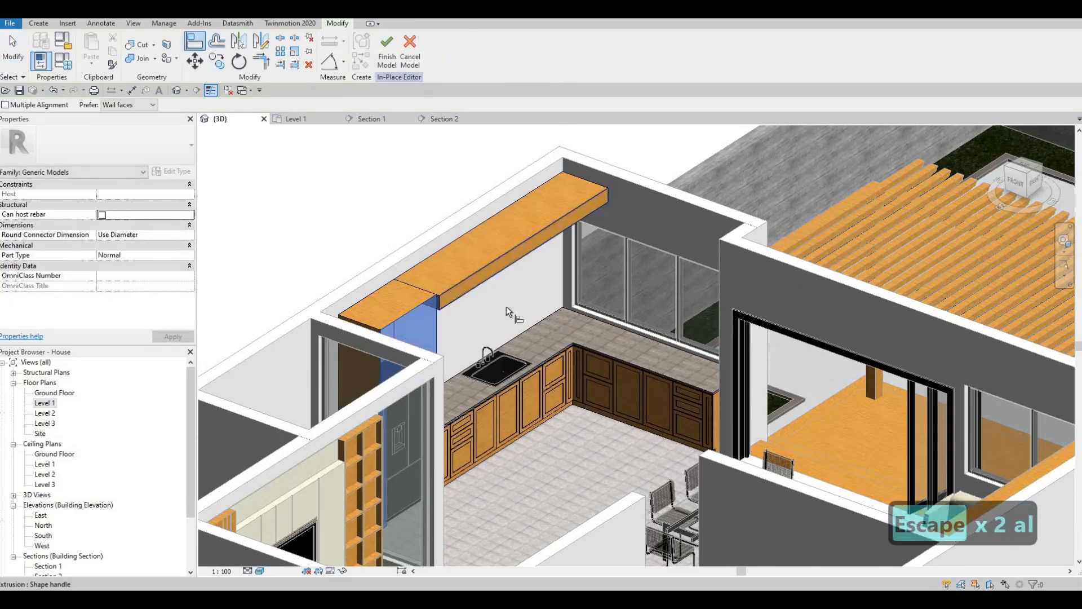
key("Escape")
key("Escape")
In Section 1, start another extrusion on the exterior wall and sketch a rectangle about 3453 by 797 directly beneath the beam.
middle_click_drag(454, 270, 466, 331, "shift")
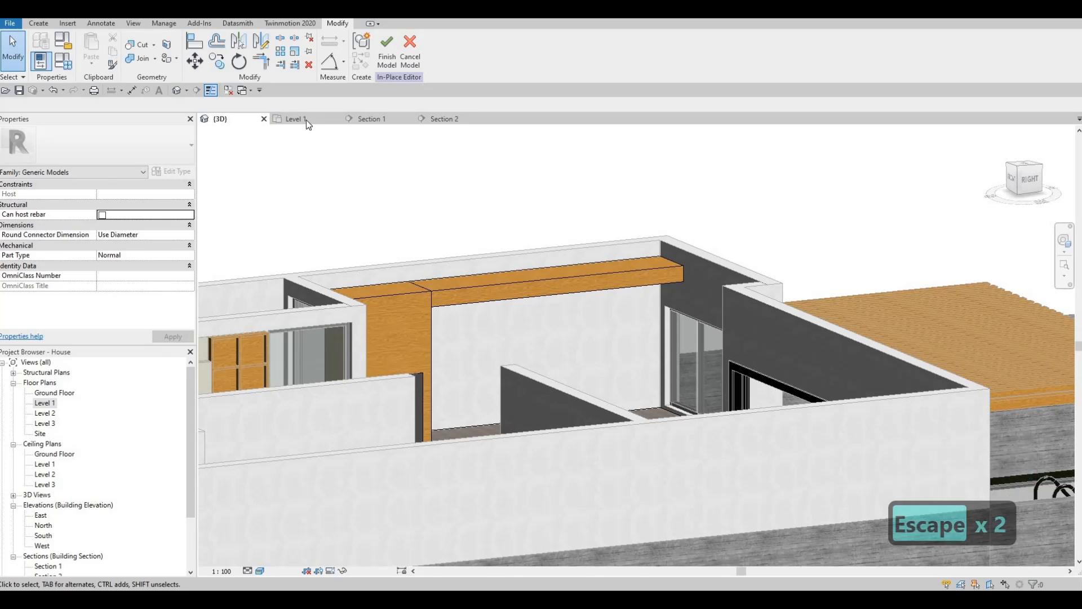
left_click(375, 119)
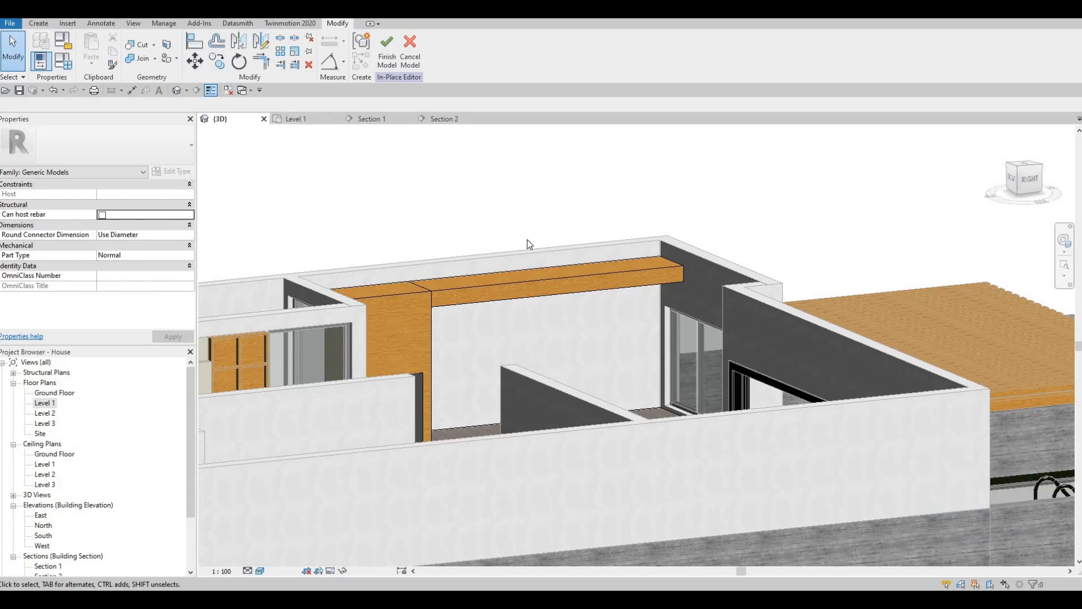
key("Escape")
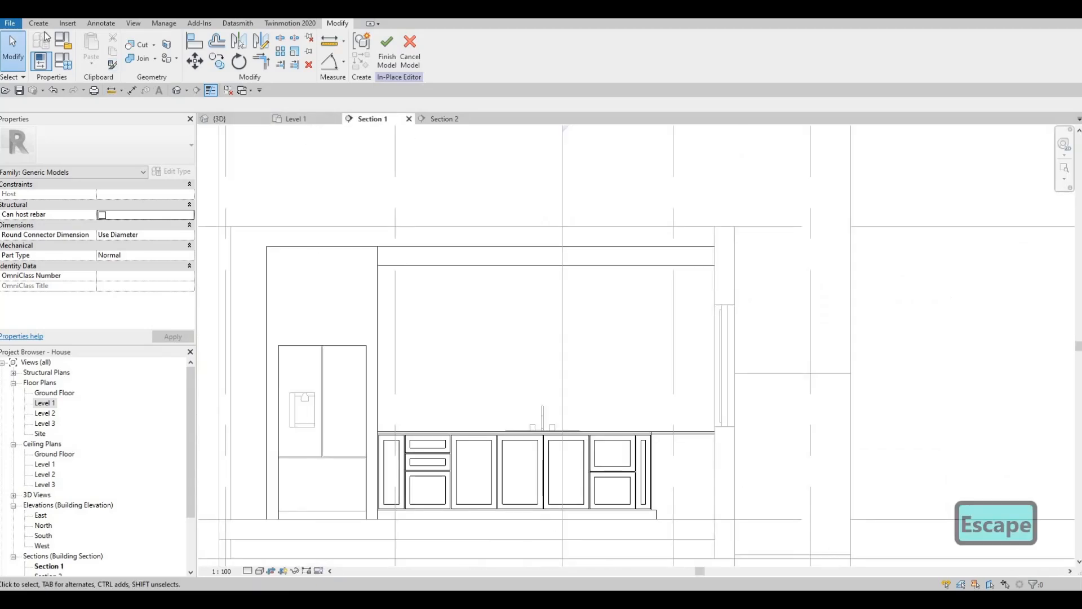
left_click(39, 23)
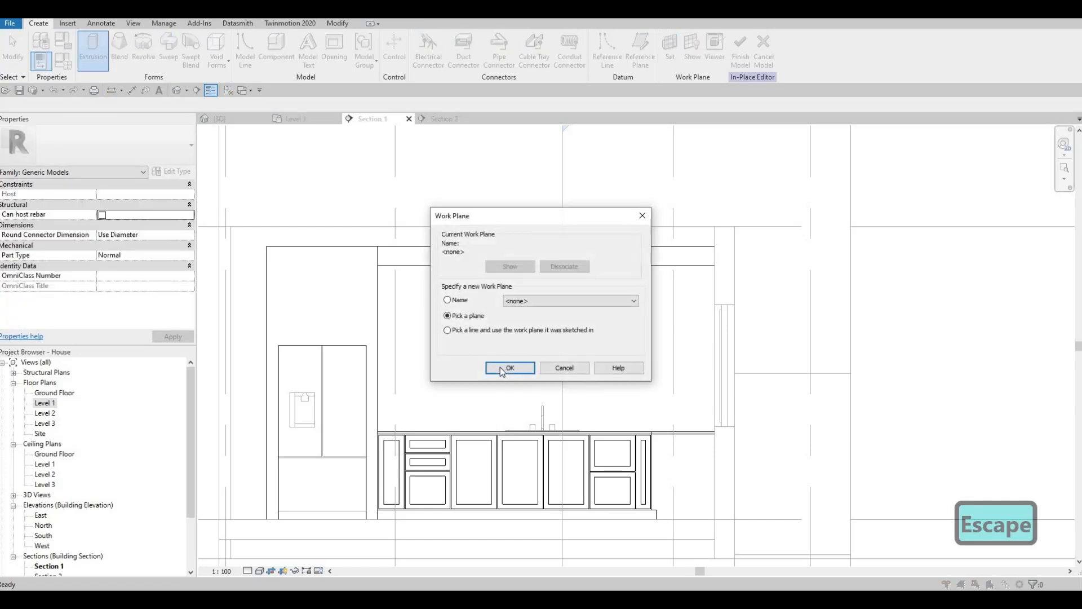
key("Return")
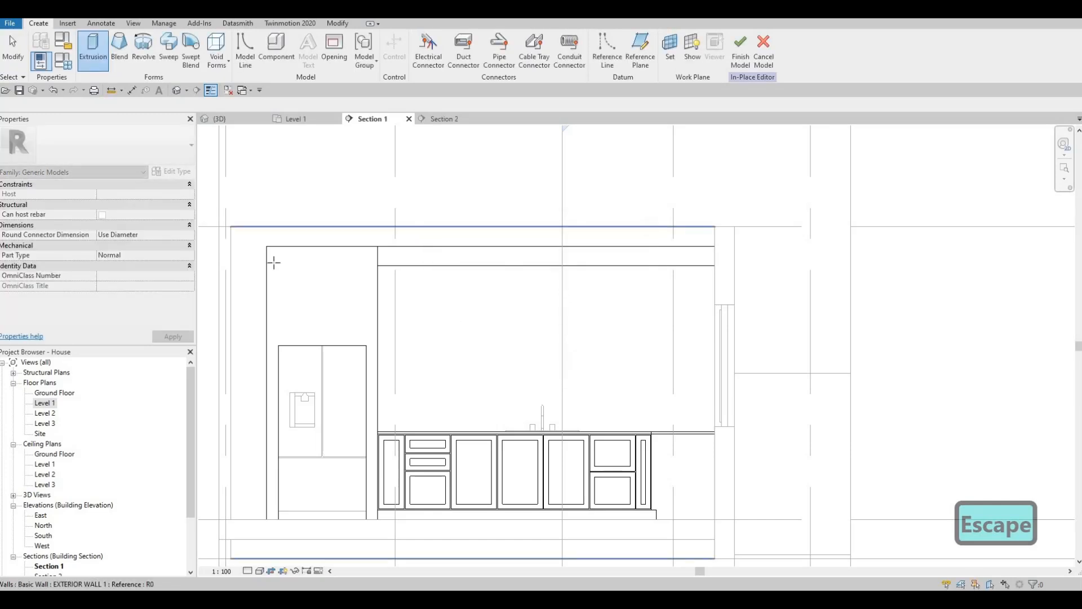
left_click(272, 258)
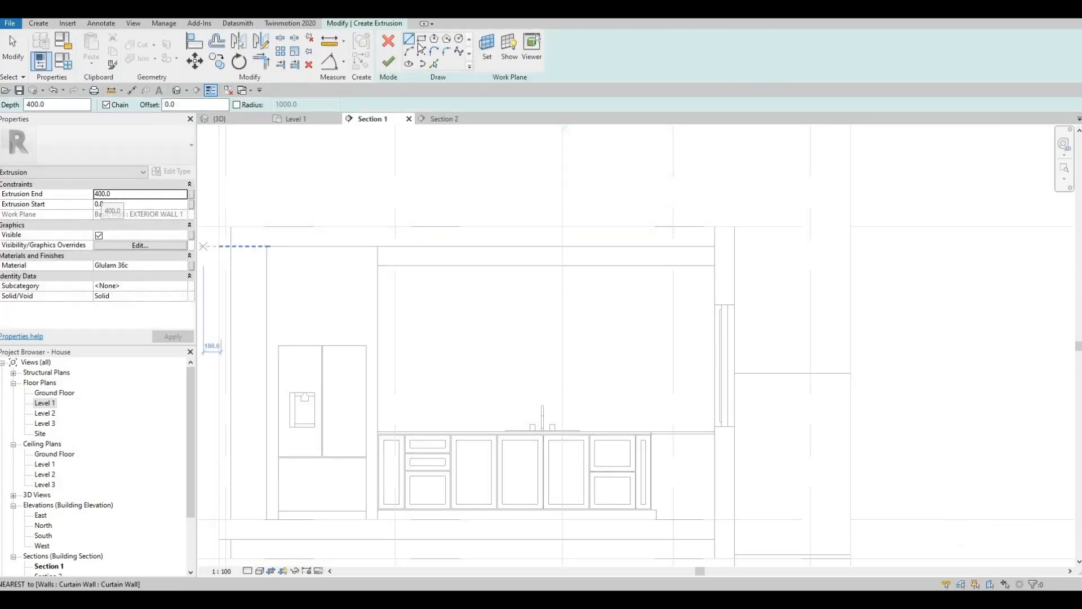
left_click(421, 39)
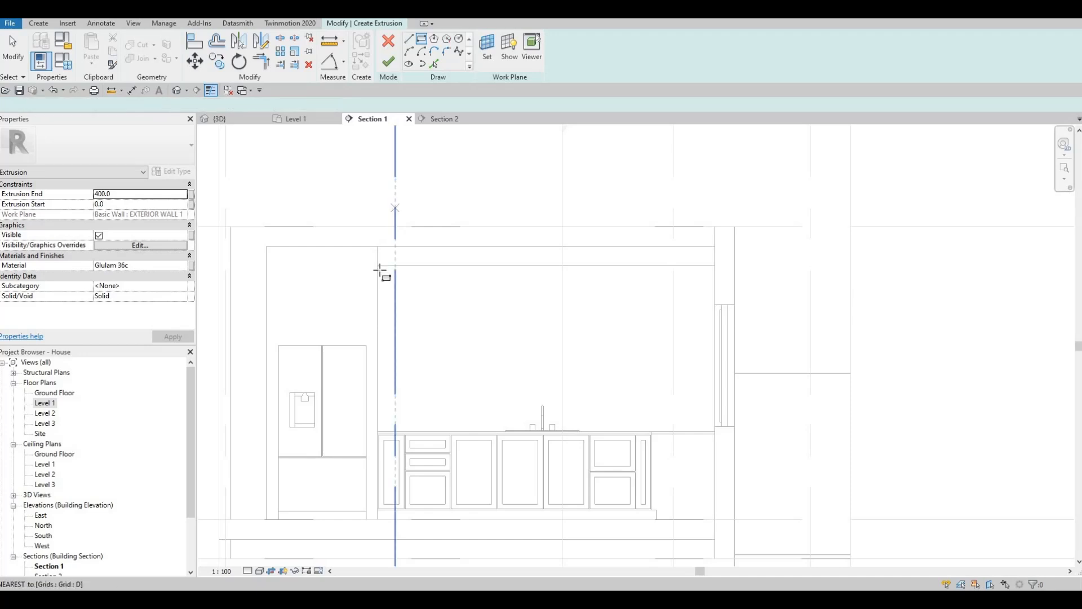
left_click(378, 266)
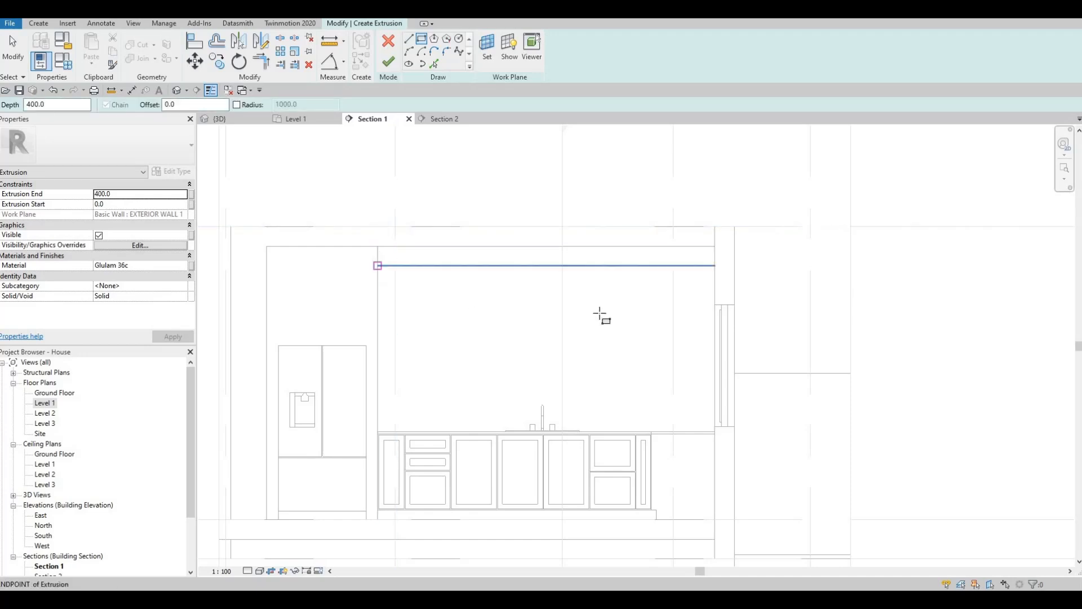
left_click(713, 344)
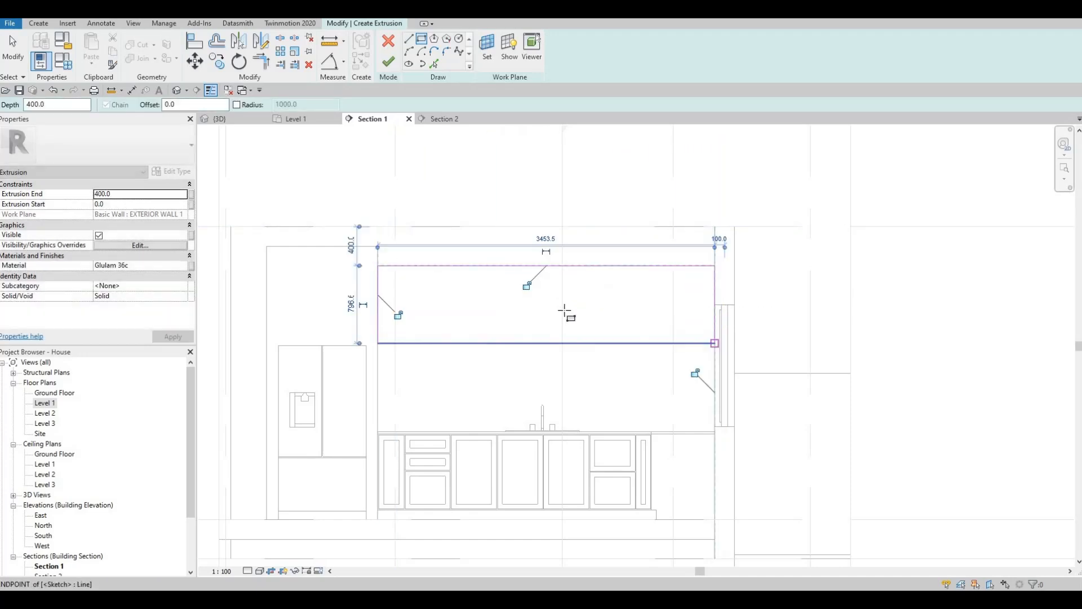
Set the lower rectangle's height to 800 and finish its 400-deep extrusion.
key("Escape")
key("Escape")
left_click(397, 342)
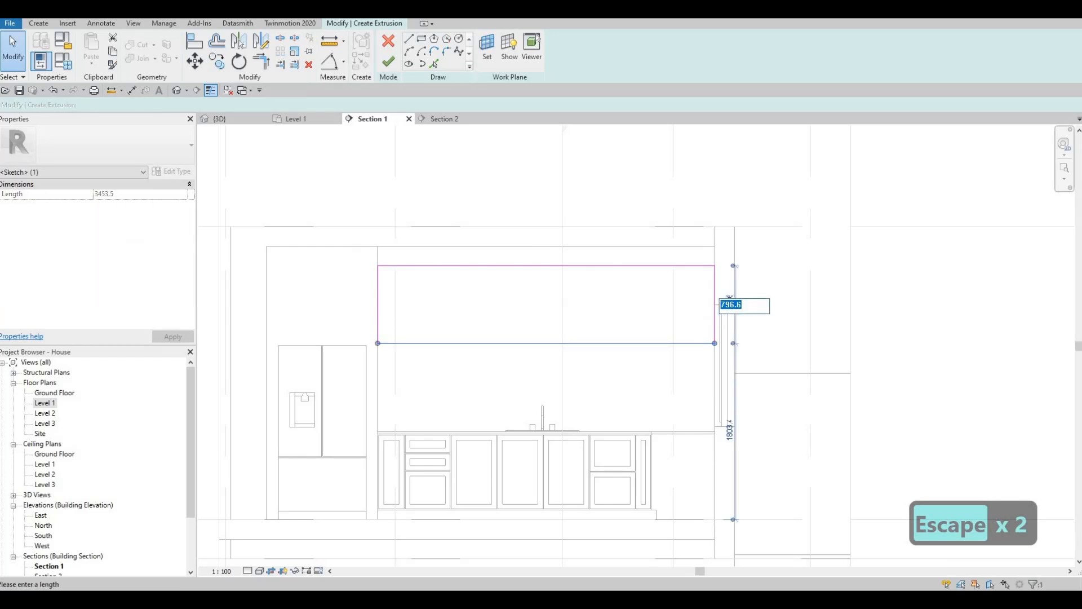
type("800")
key("Return")
key("Escape")
key("Escape")
key("Escape")
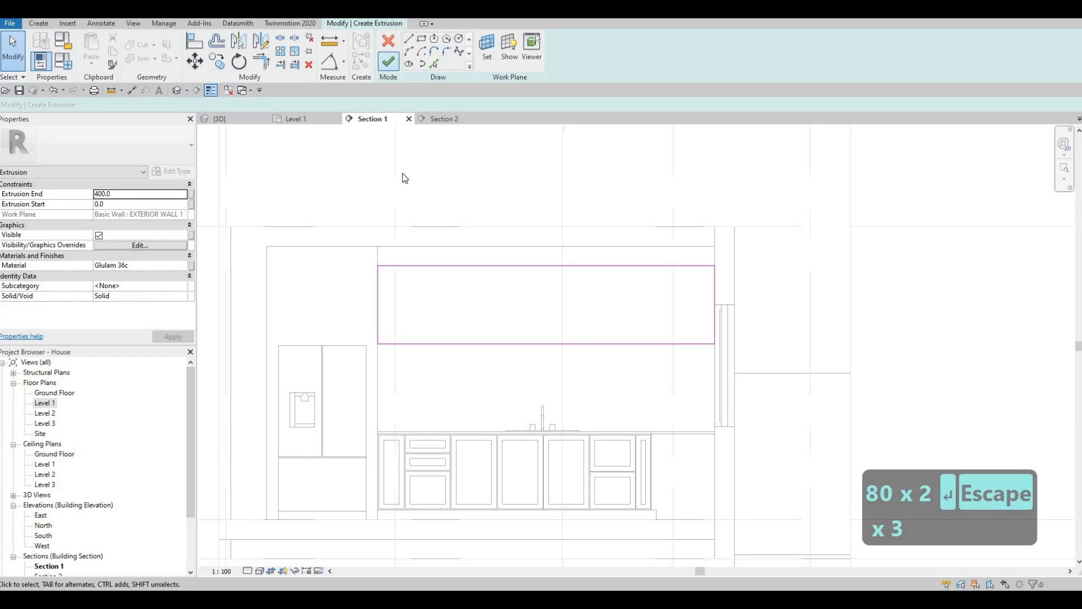
Inspect the cabinet extrusions from the back of the house in the 3D view and finish the in-place model.
left_click(247, 123)
middle_click_drag(403, 363, 567, 415, "shift")
key("Escape")
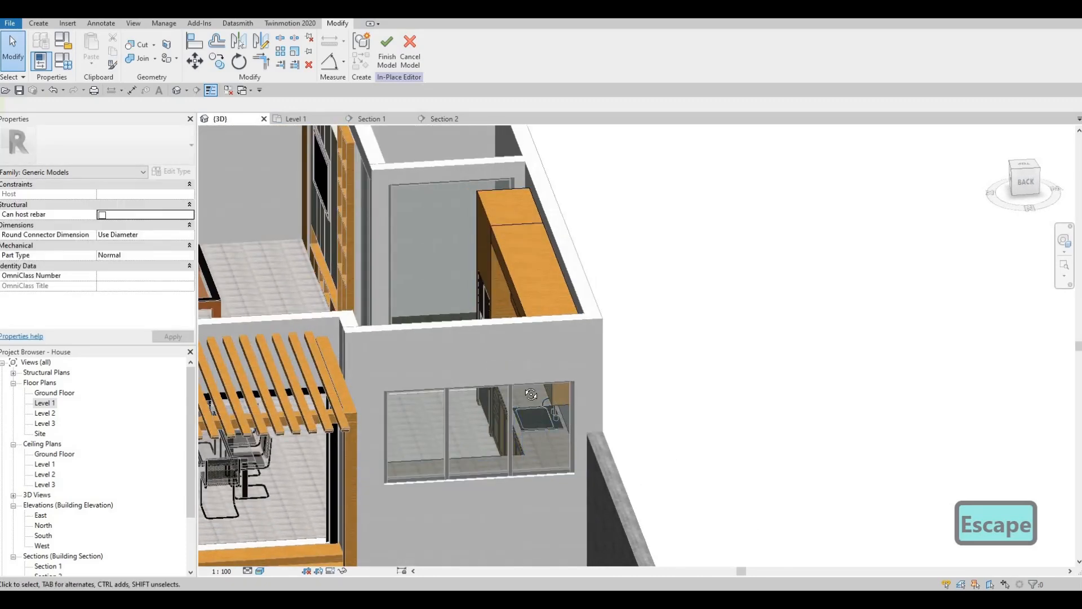
middle_click_drag(553, 353, 512, 367, "shift")
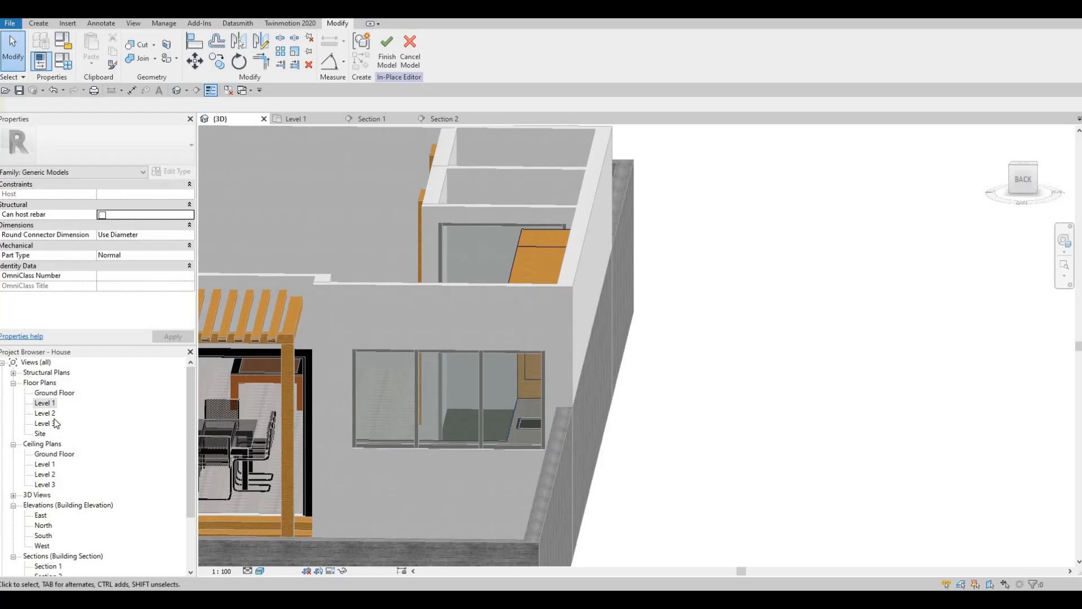
key("Escape")
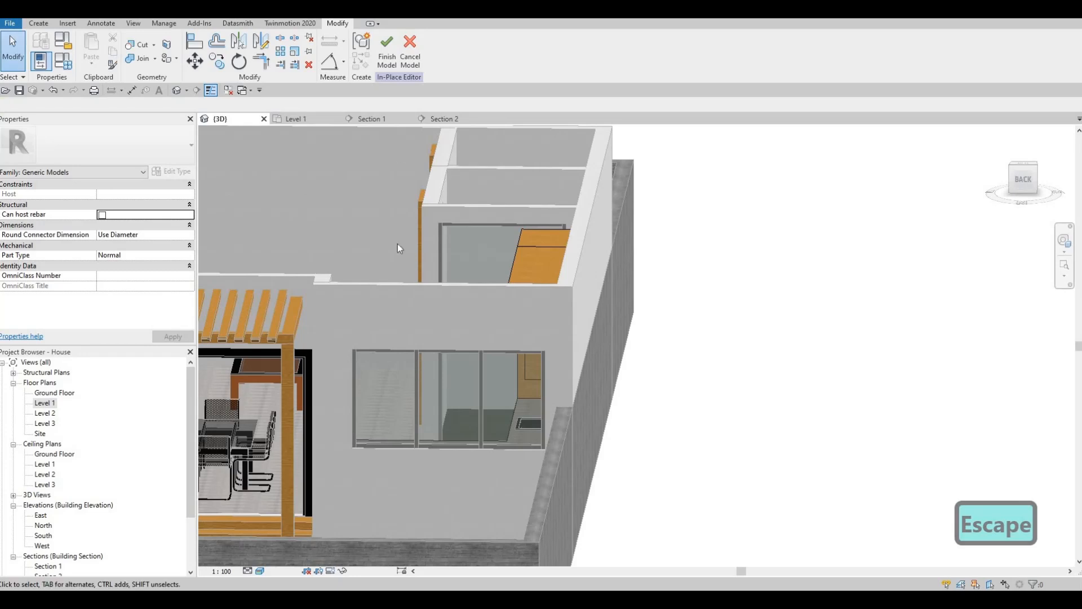
left_click(387, 57)
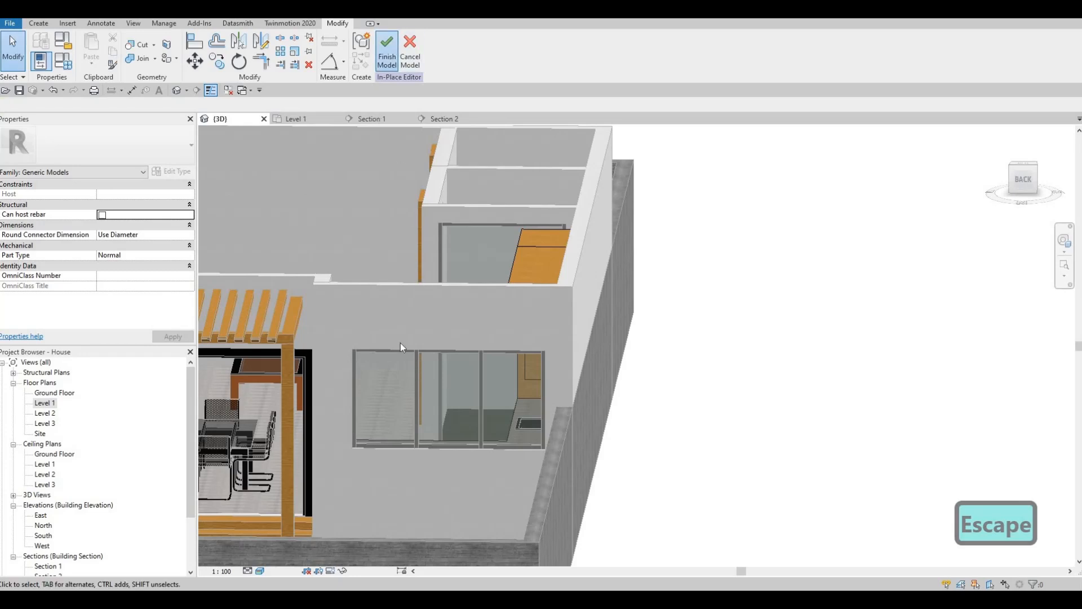
Delete the vertical mullion between the first and second panes of the kitchen window, as seen from the back.
key("Escape")
key("Escape")
left_click(418, 385)
key("Delete")
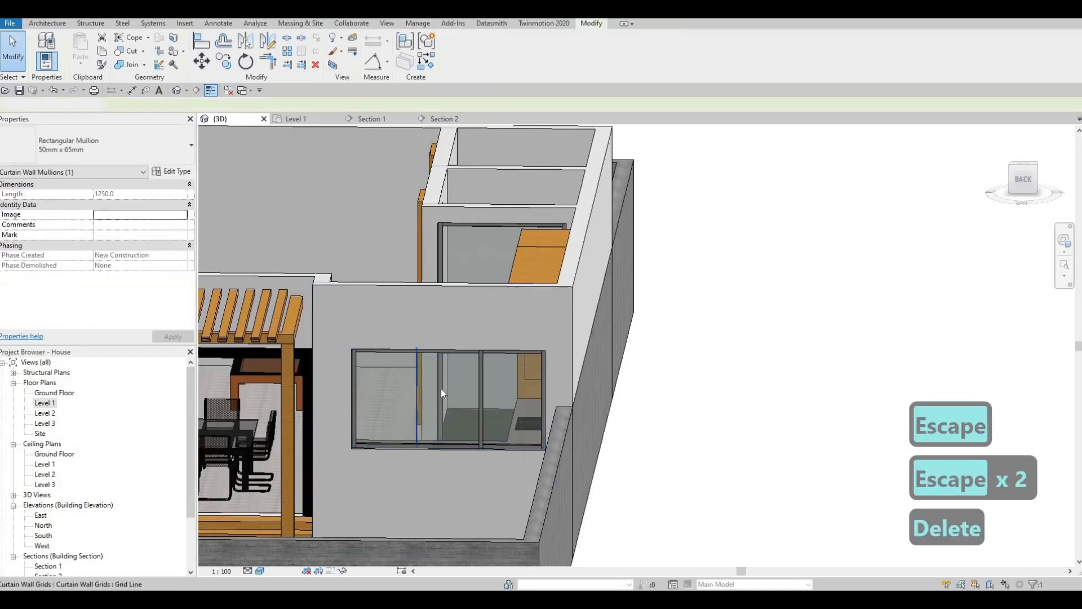
Delete the upper horizontal mullion segment over the first pane of the kitchen window, as seen from the back.
left_click(371, 352)
key("Escape")
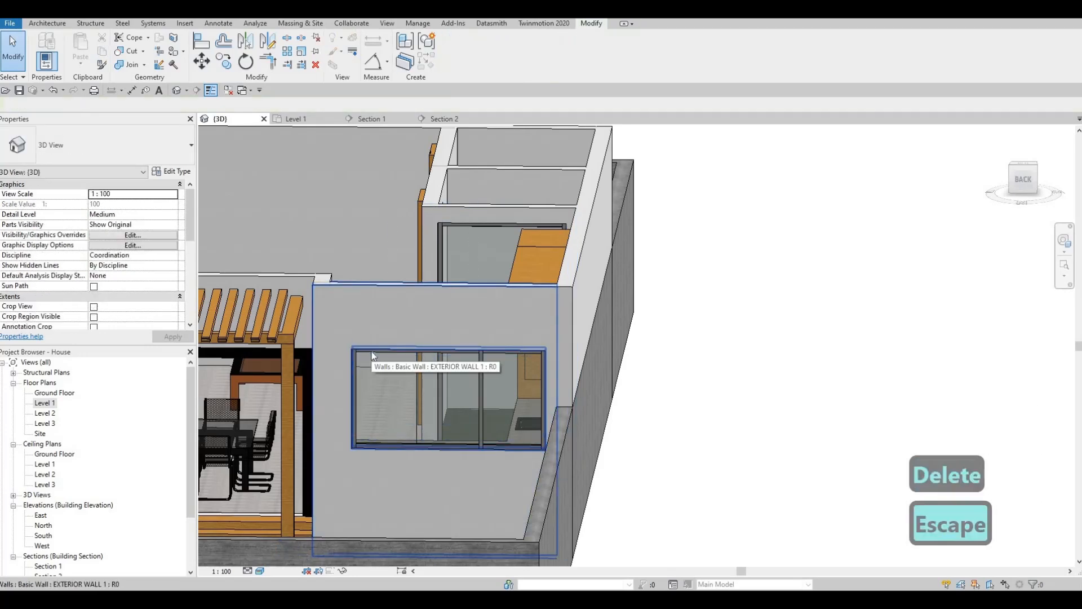
key("Tab")
key("Tab")
key("Tab")
left_click(355, 361)
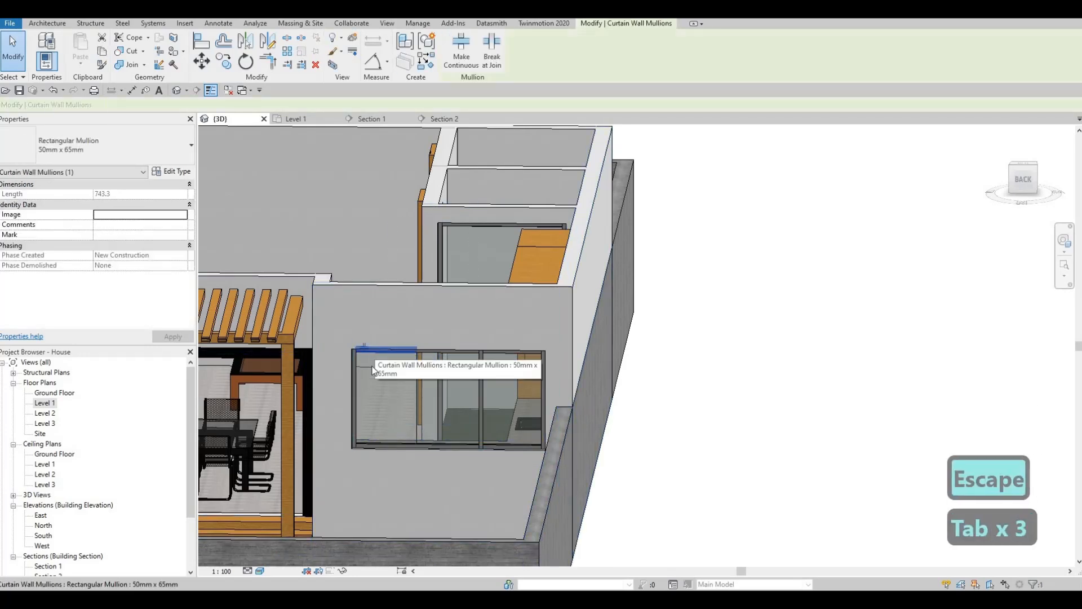
key("Delete")
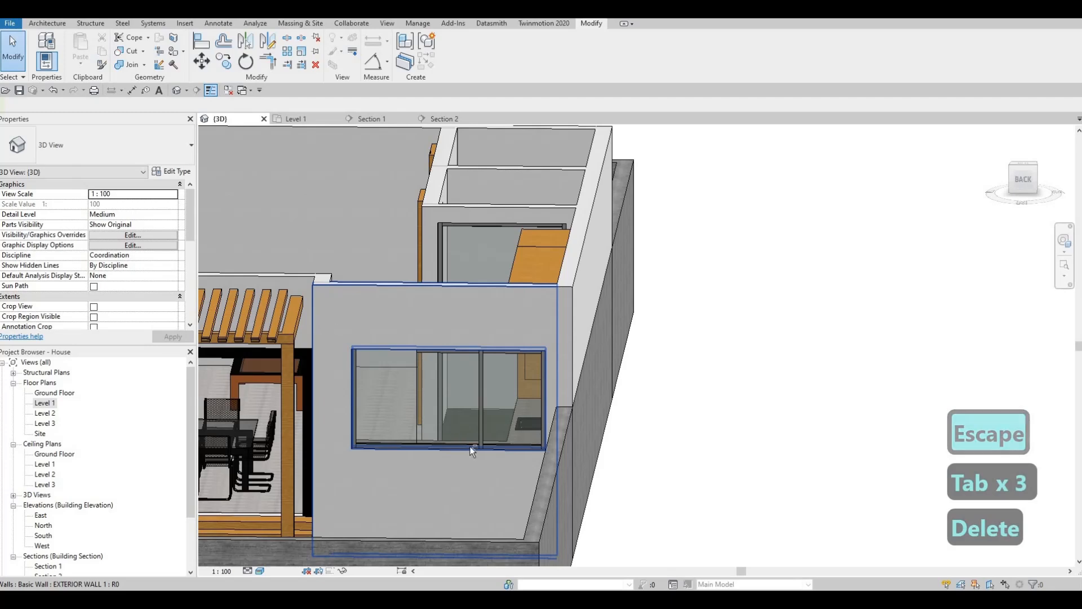
Filter the kitchen window selection to Curtain Wall Grids and Curtain Wall Mullions only, and delete all of them.
left_click(558, 479)
left_click(558, 479)
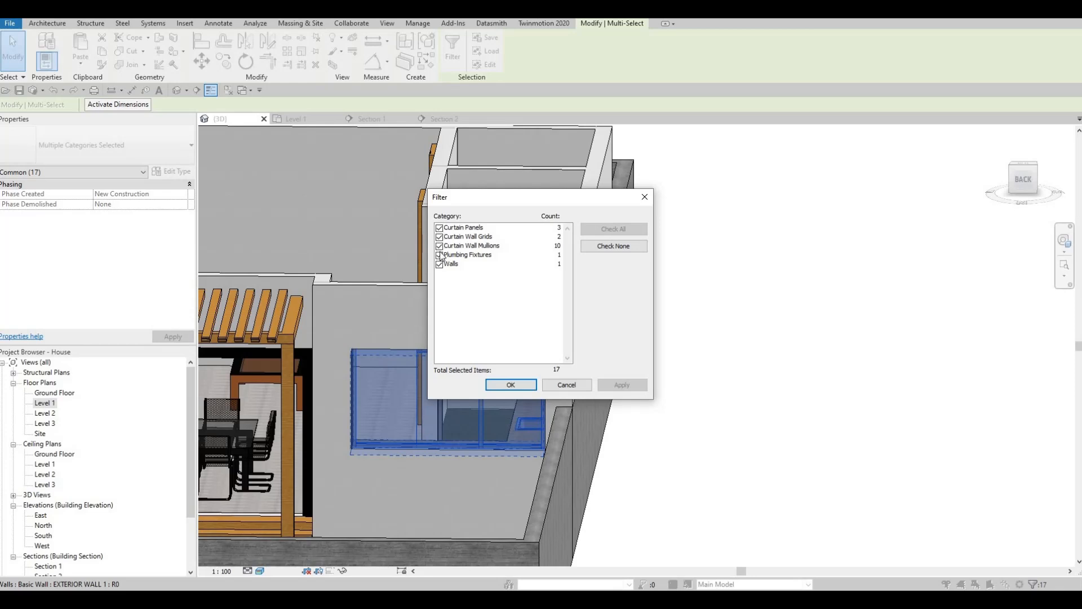
left_click(439, 228)
left_click(440, 255)
left_click(439, 264)
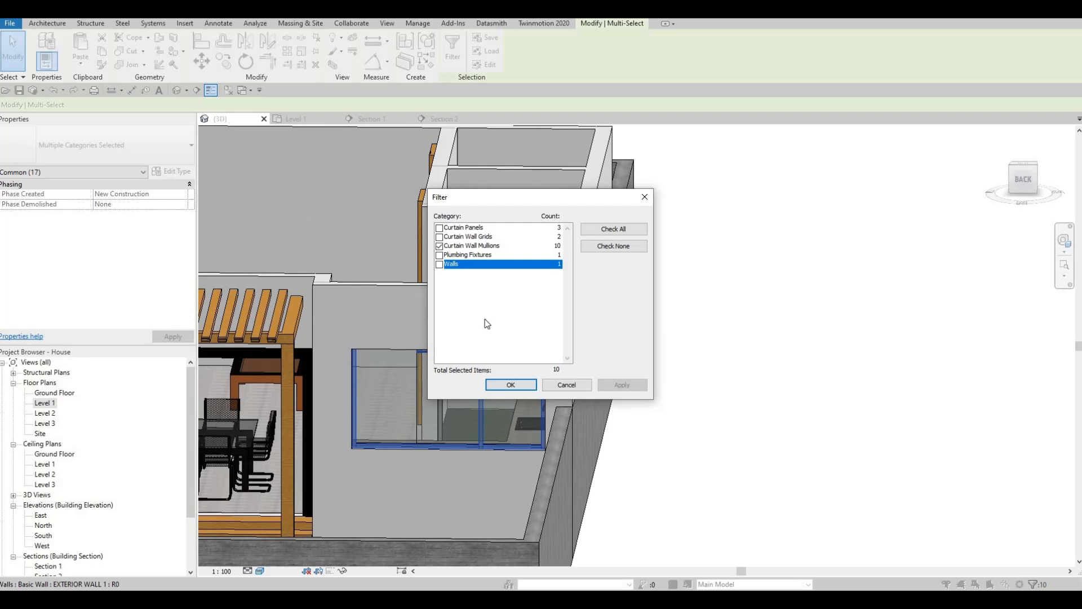
left_click(440, 236)
key("Return")
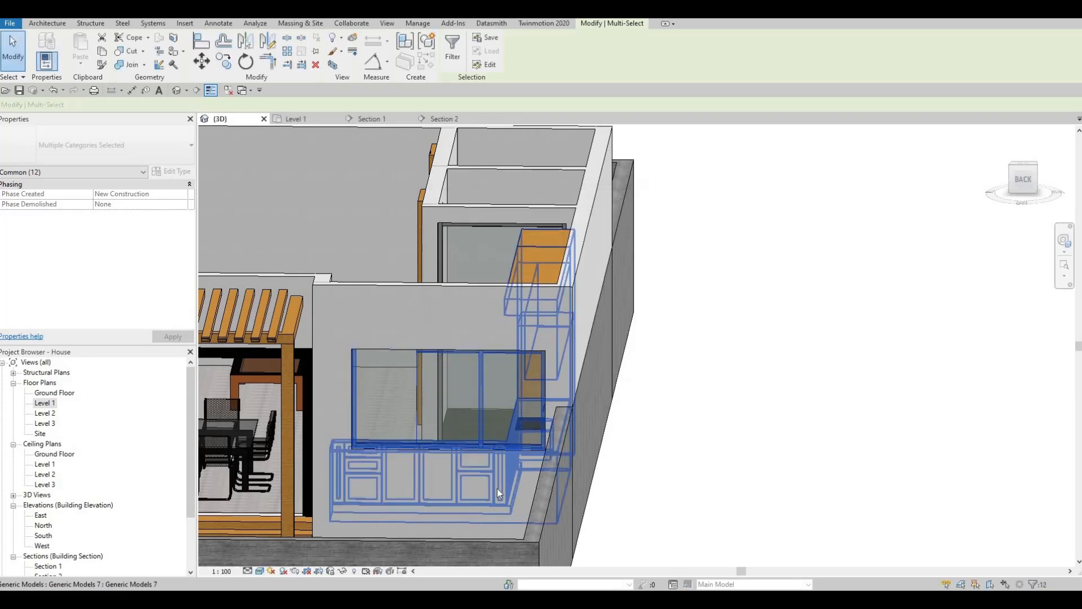
key("Delete")
middle_click_drag(506, 389, 636, 402, "shift")
key("Escape")
key("Escape")
key("Escape")
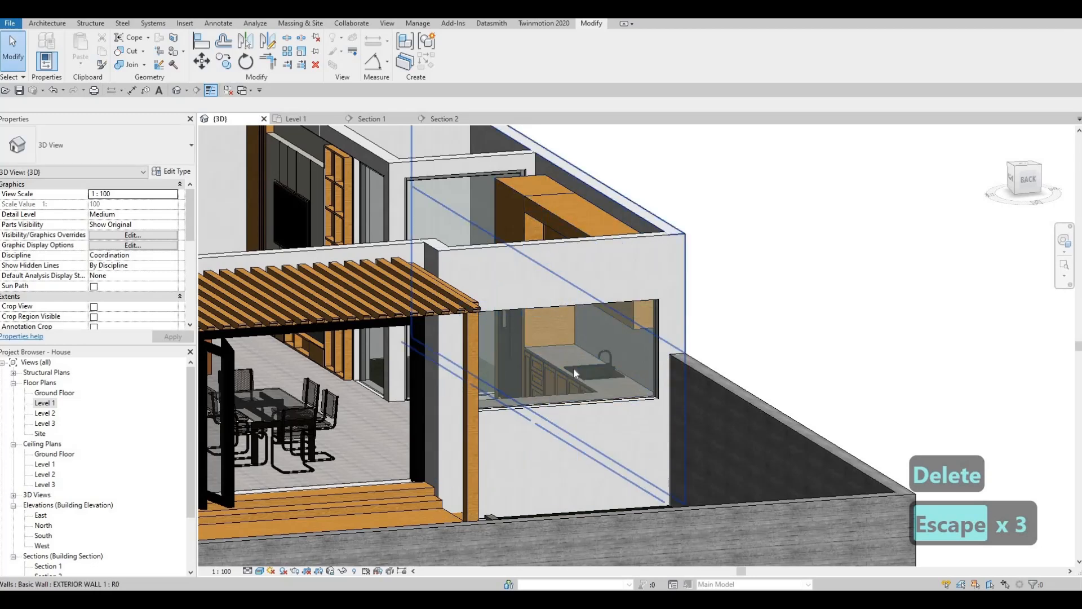
In the Level 1 floor plan, stretch the kitchen window's curtain wall at the end away from the exterior corner to about 2140 long.
middle_click_drag(466, 332, 452, 380)
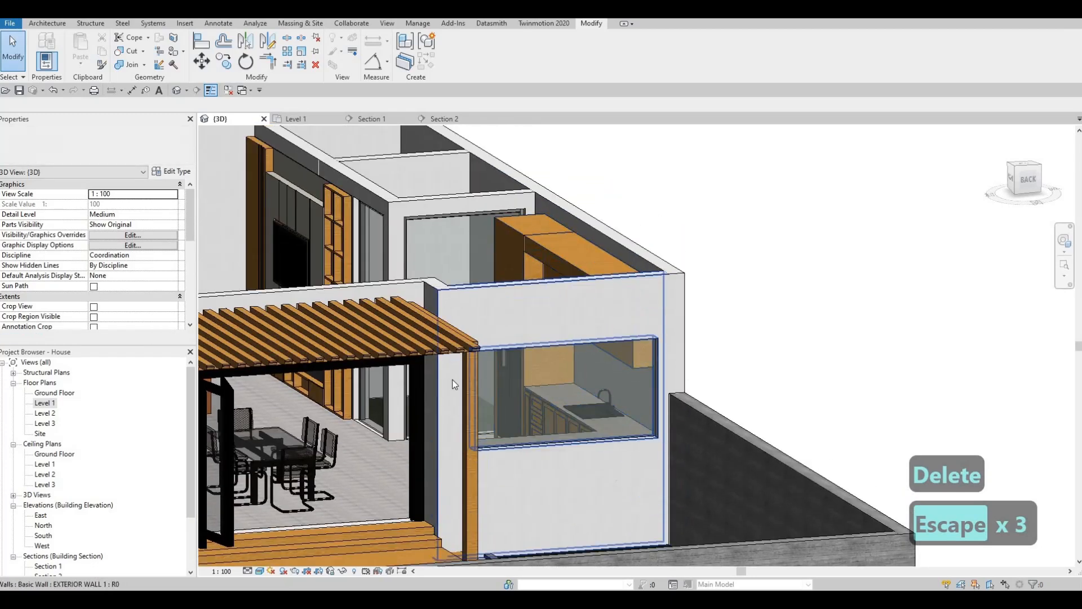
double_click(55, 405)
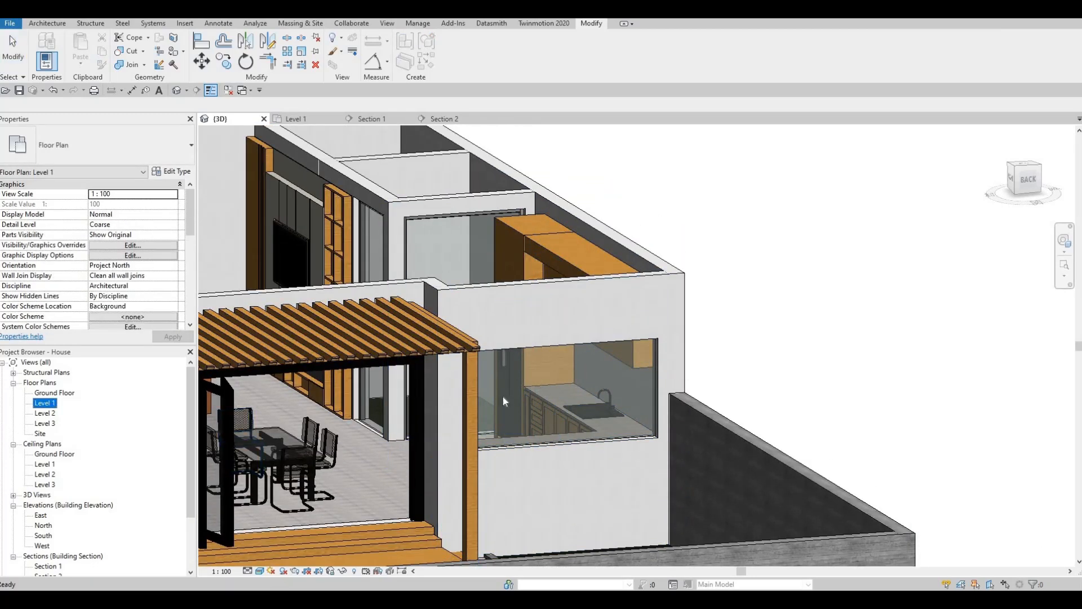
middle_click_drag(523, 271, 510, 315)
scroll(450, 288, "up", 3)
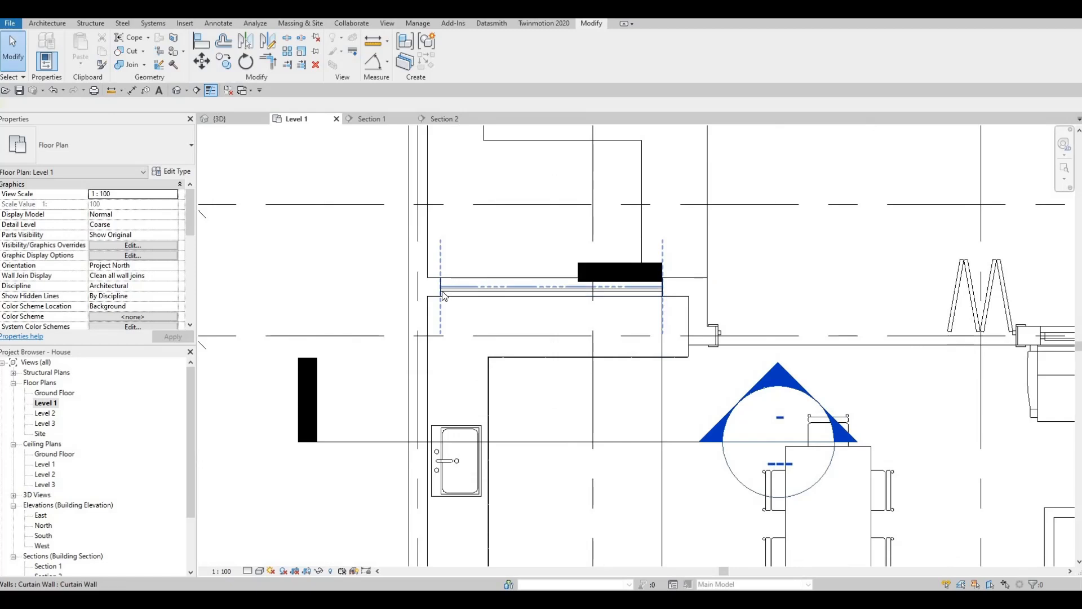
left_click(450, 288)
scroll(445, 288, "up", 2)
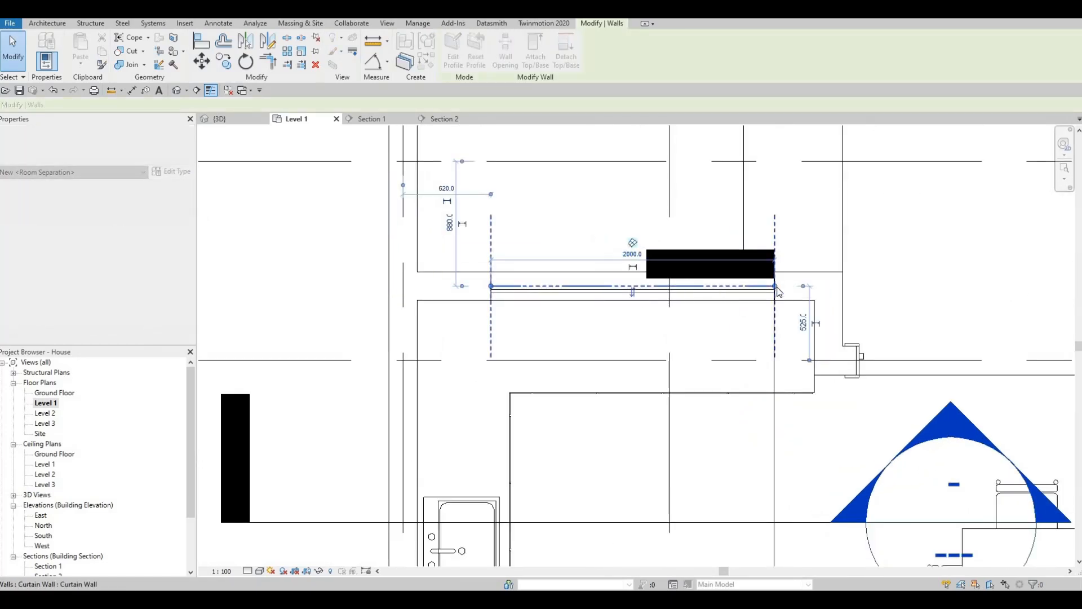
left_click_drag(776, 286, 797, 287)
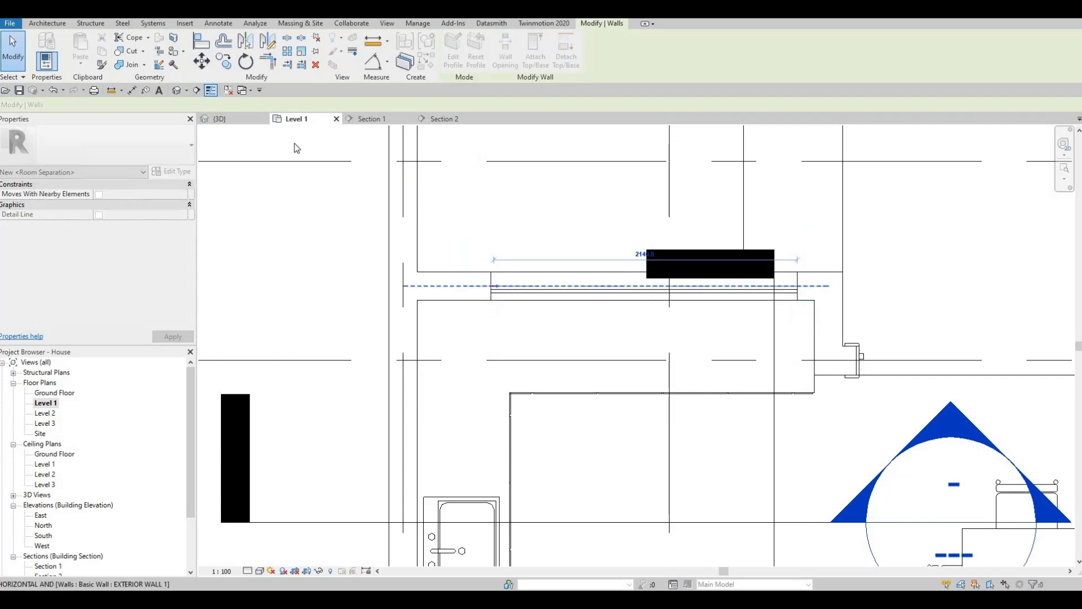
key("Escape")
In the 3D view, add a vertical grid line at the kitchen window's midpoint and place 50mm x 65mm rectangular mullions on all grid lines.
key("ctrl+Tab")
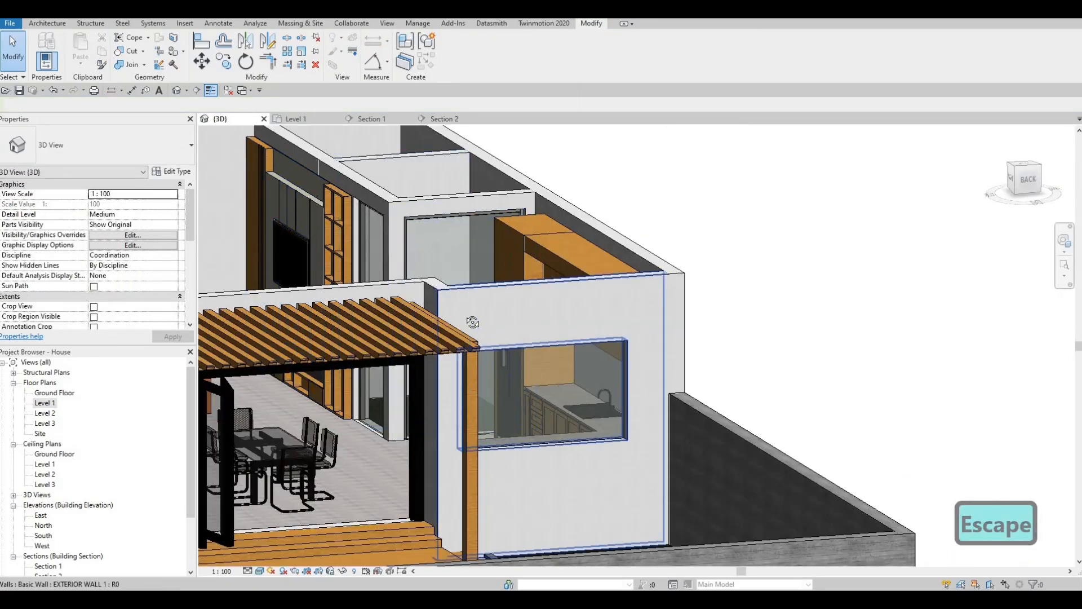
middle_click_drag(475, 316, 361, 316, "shift")
middle_click_drag(564, 372, 480, 299, "shift")
left_click(50, 24)
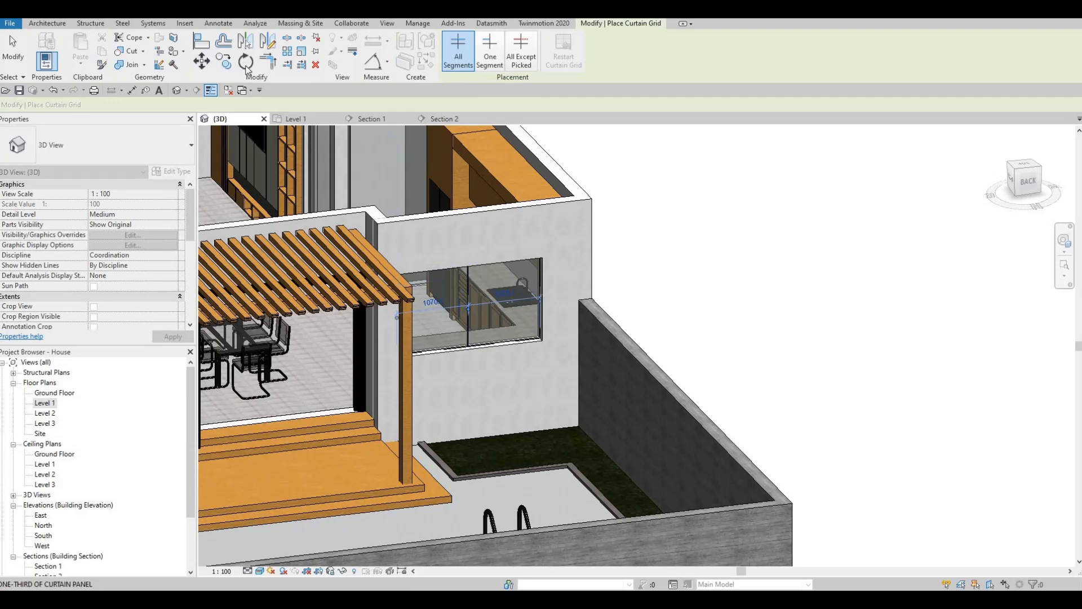
key("Escape")
key("Escape")
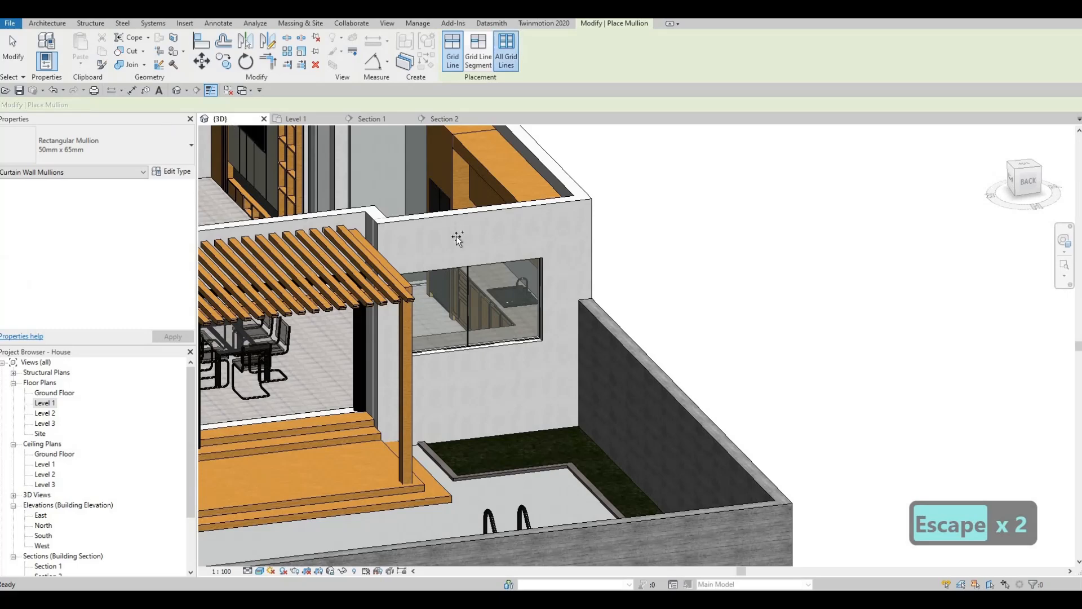
key("Escape")
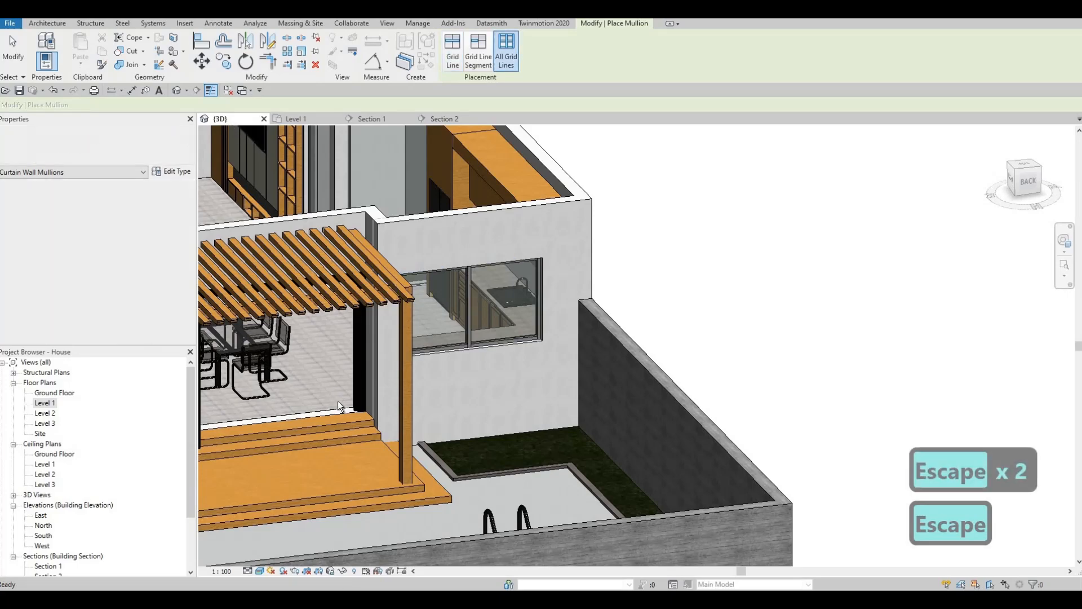
middle_click_drag(598, 389, 598, 214, "shift")
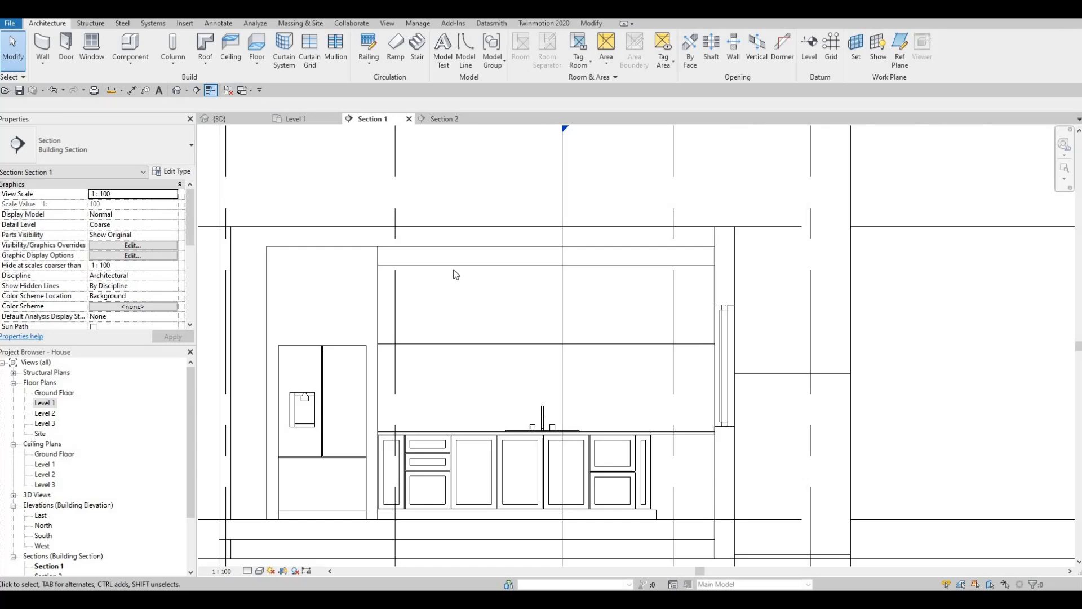
In Section 1, edit the kitchen cabinets in place and start a rectangle extrusion on the upper cabinet's front face with an offset of 10.
middle_click_drag(455, 273, 475, 257)
scroll(473, 285, "down", 2)
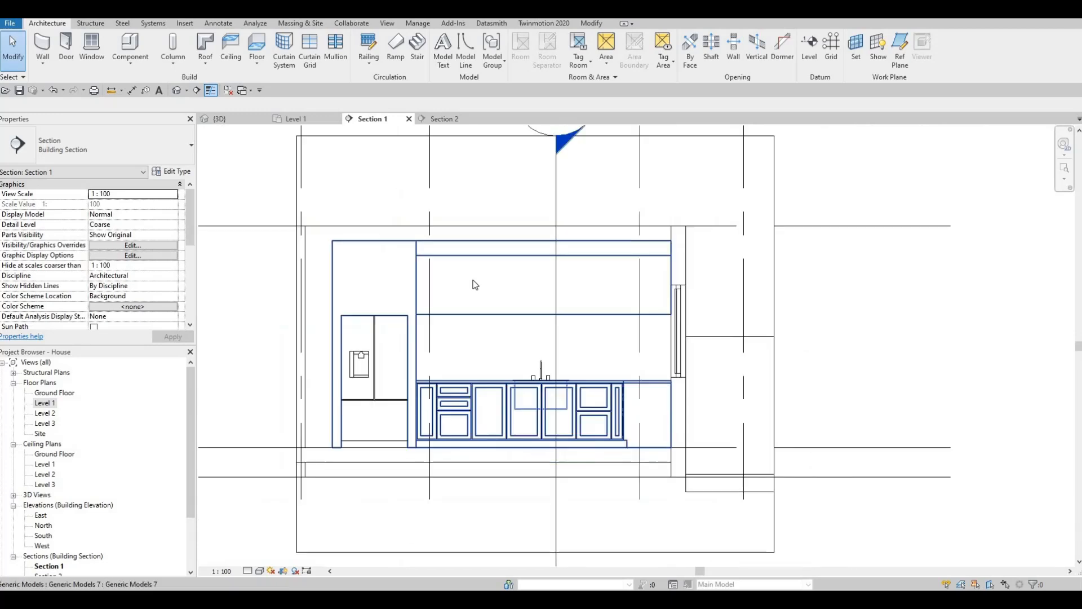
middle_click_drag(460, 306, 456, 330)
scroll(457, 333, "up", 3)
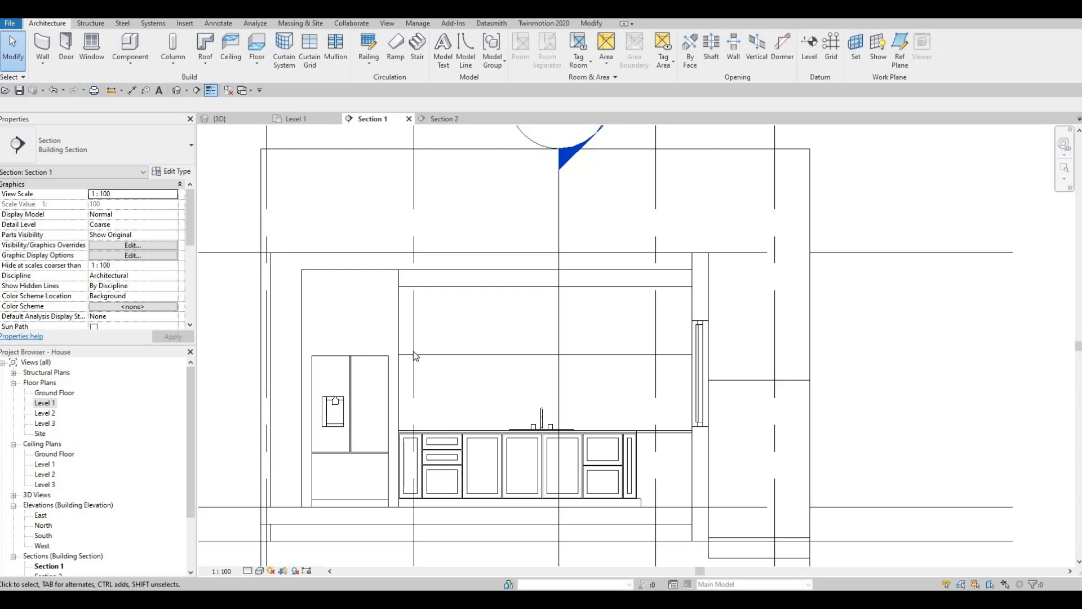
left_click(433, 346)
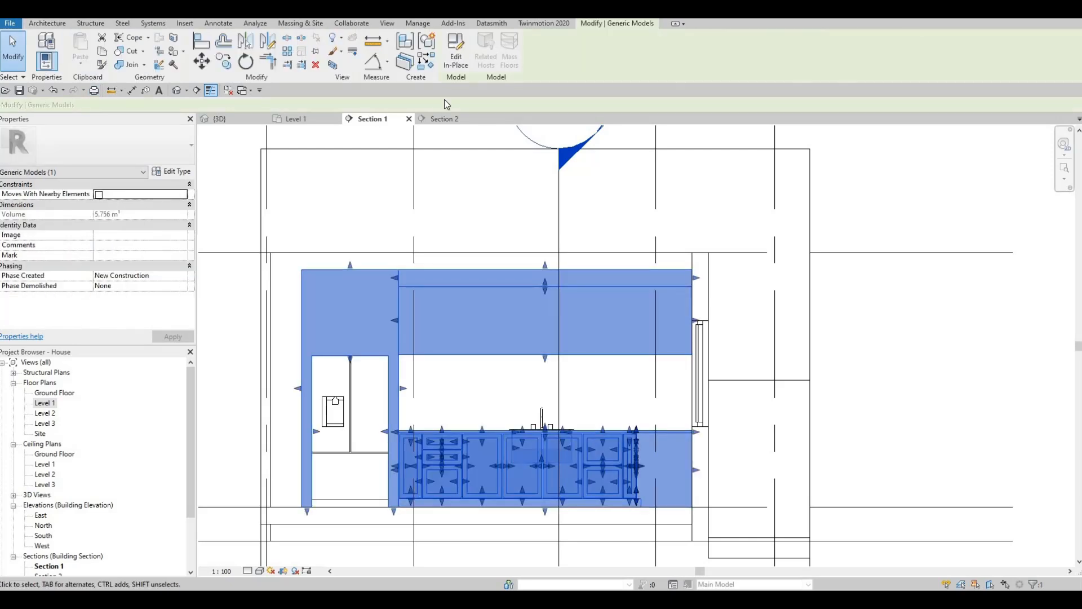
double_click(407, 296)
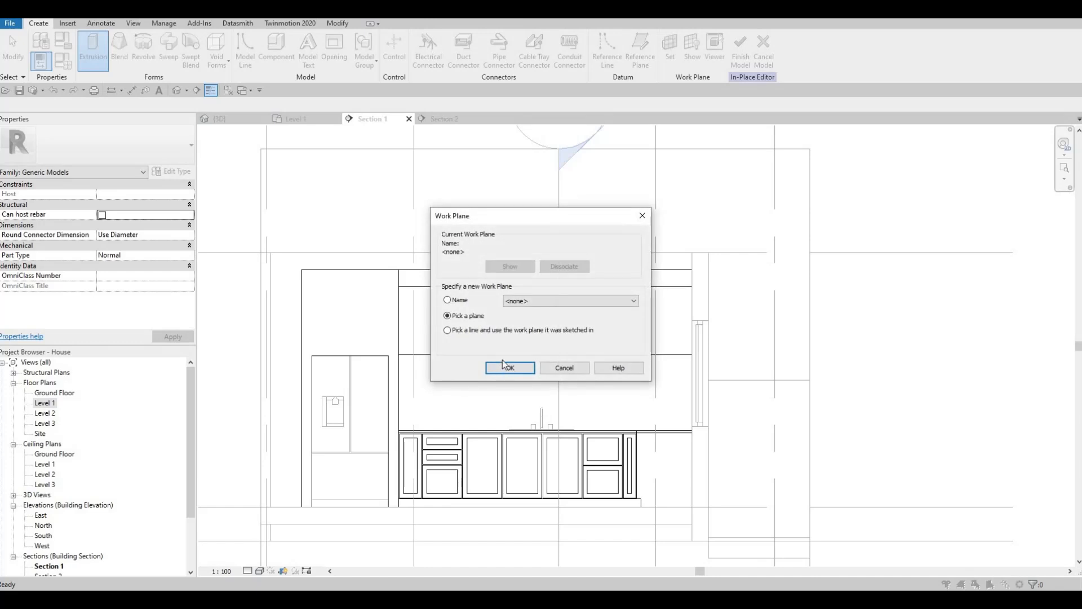
key("Return")
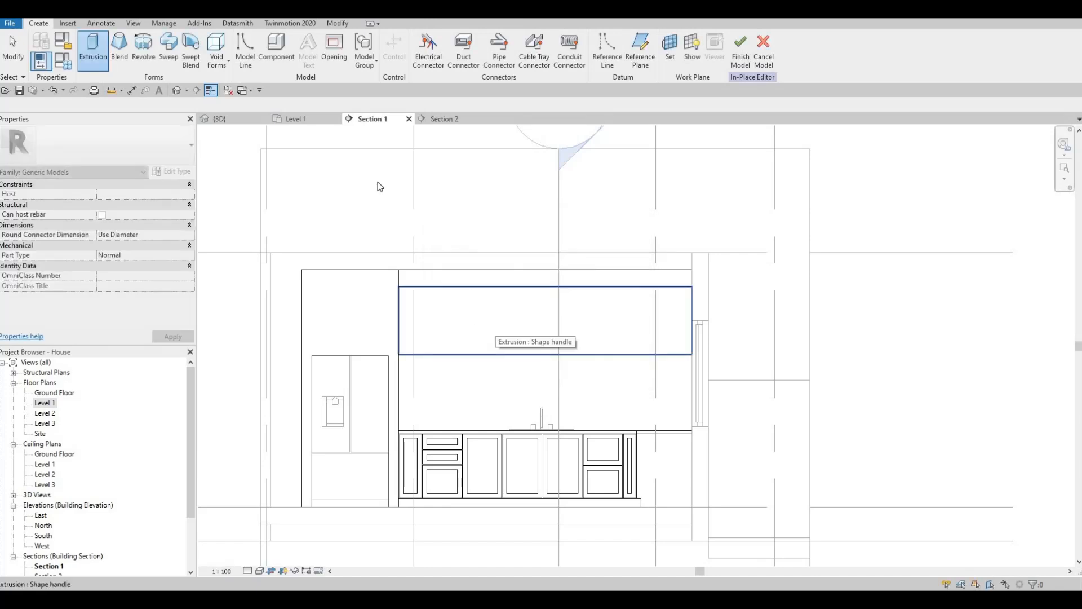
left_click(379, 187)
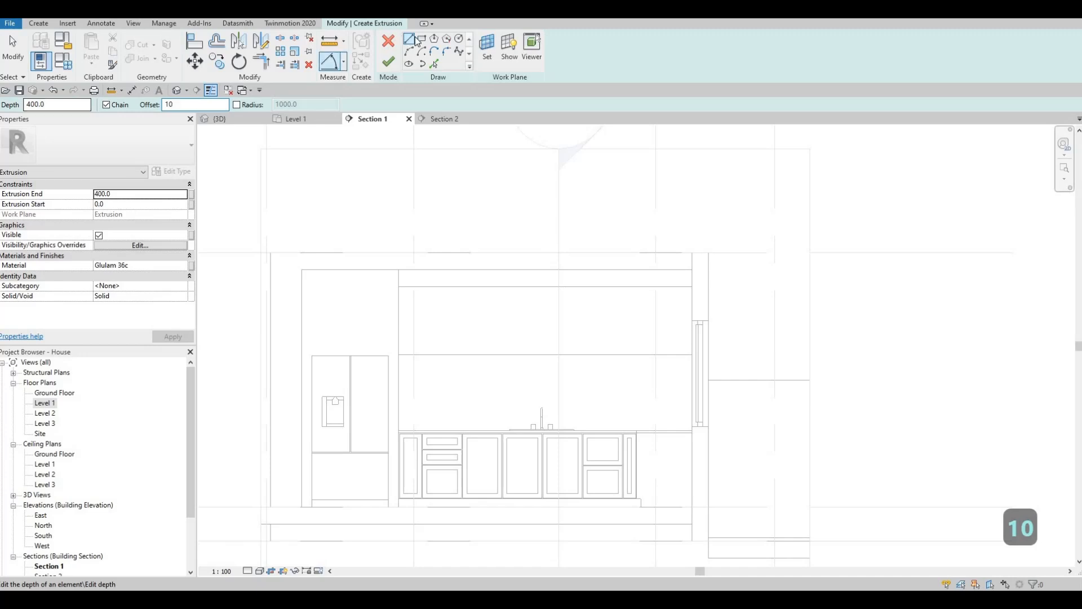
left_click(400, 287)
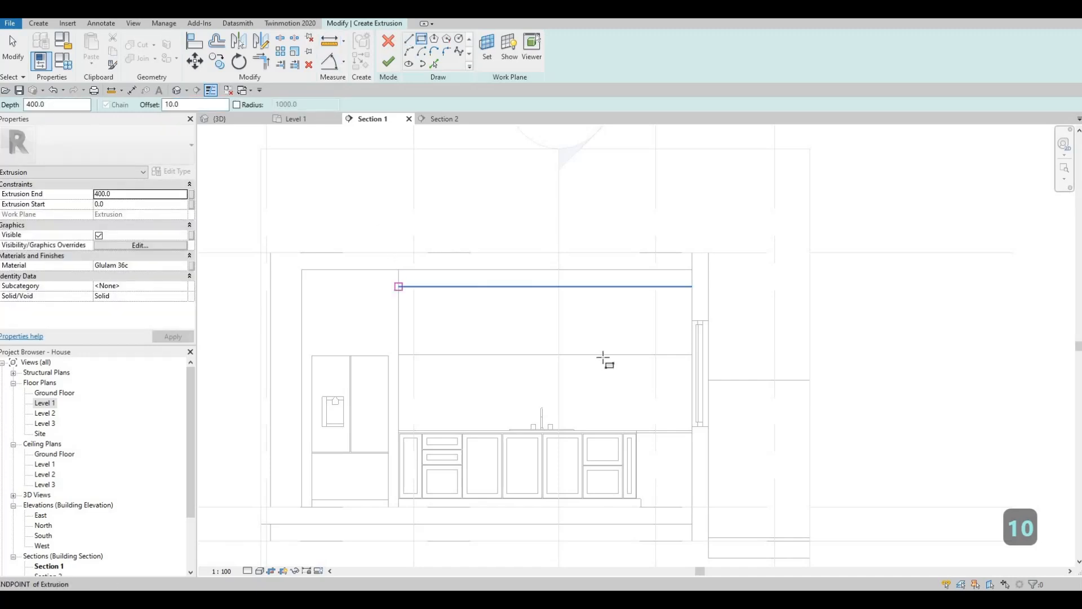
scroll(705, 356, "up", 3)
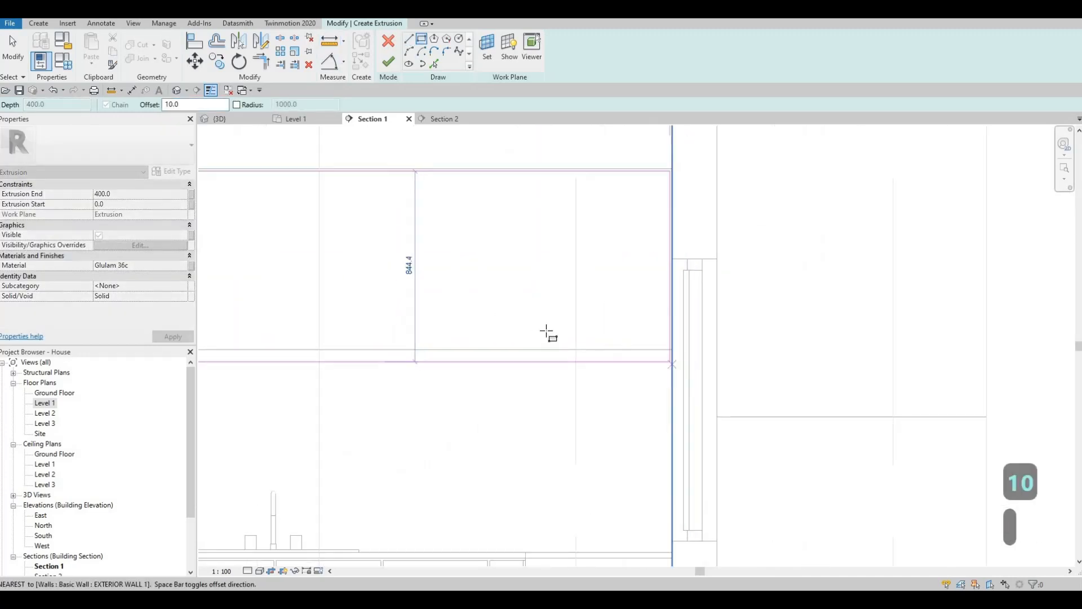
middle_click_drag(511, 321, 583, 275)
scroll(613, 323, "down", 3)
scroll(583, 276, "down", 1)
key("Escape")
scroll(570, 341, "down", 2)
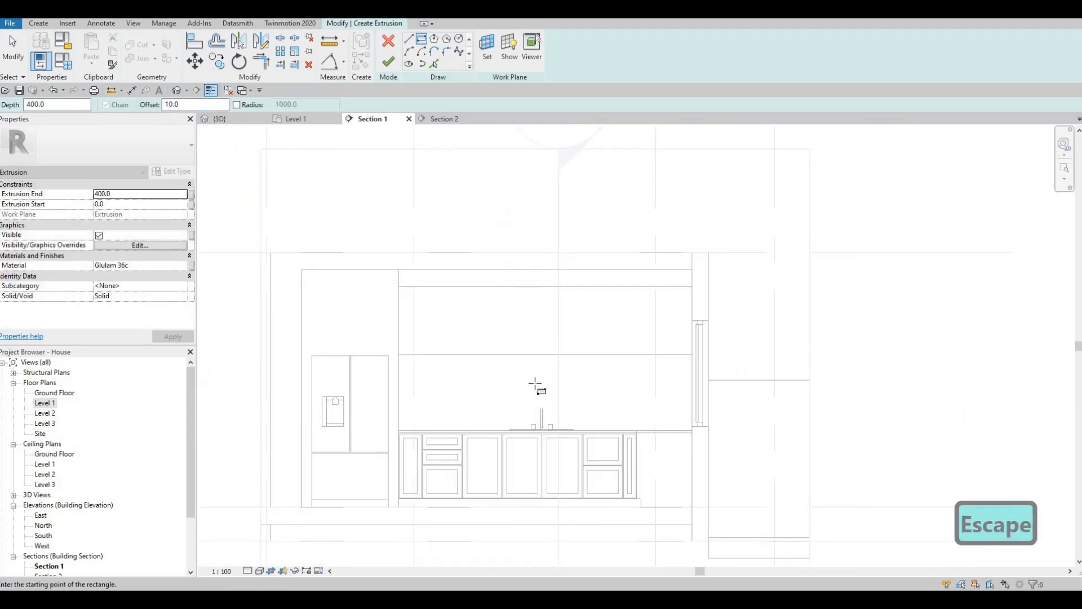
Sketch a door rectangle about 473 by 780 from the midpoint of the upper cabinet's lower edge to its upper edge, toward the window.
scroll(536, 384, "up", 2)
left_click(534, 363)
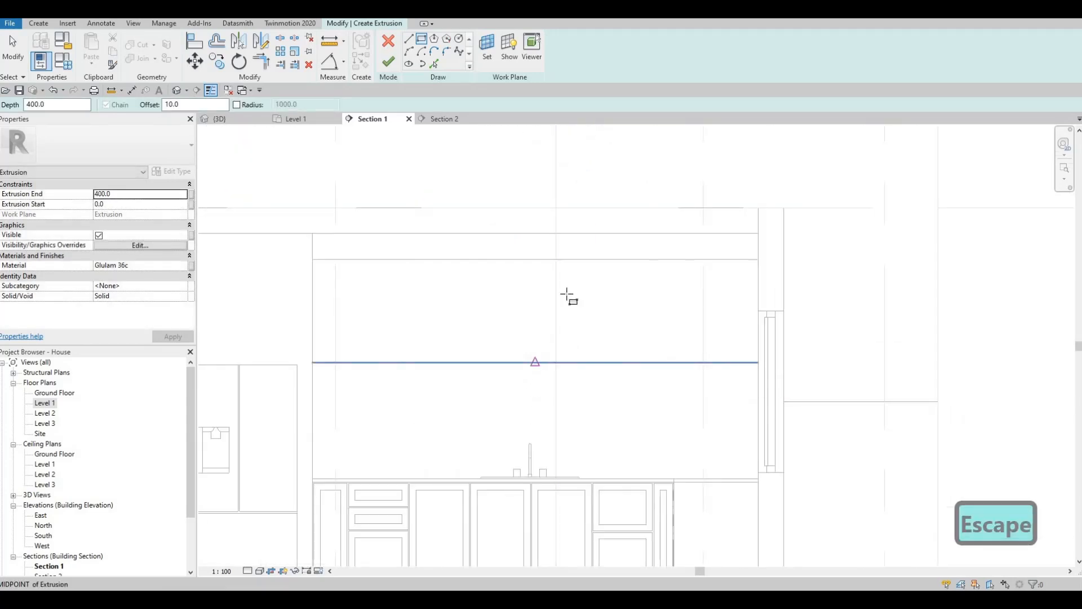
left_click(591, 256)
key("Escape")
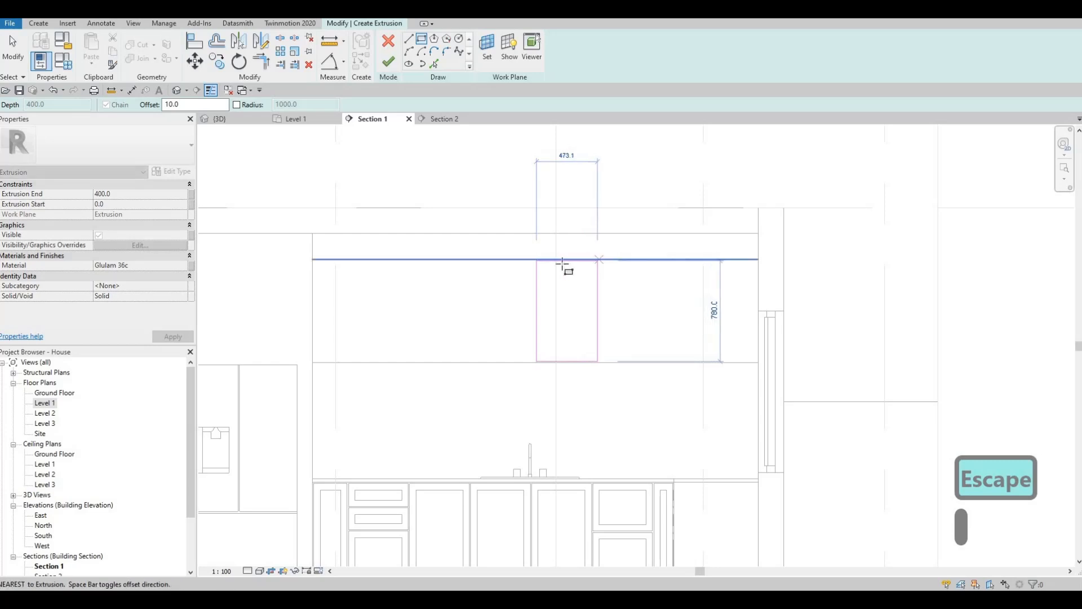
key("Escape")
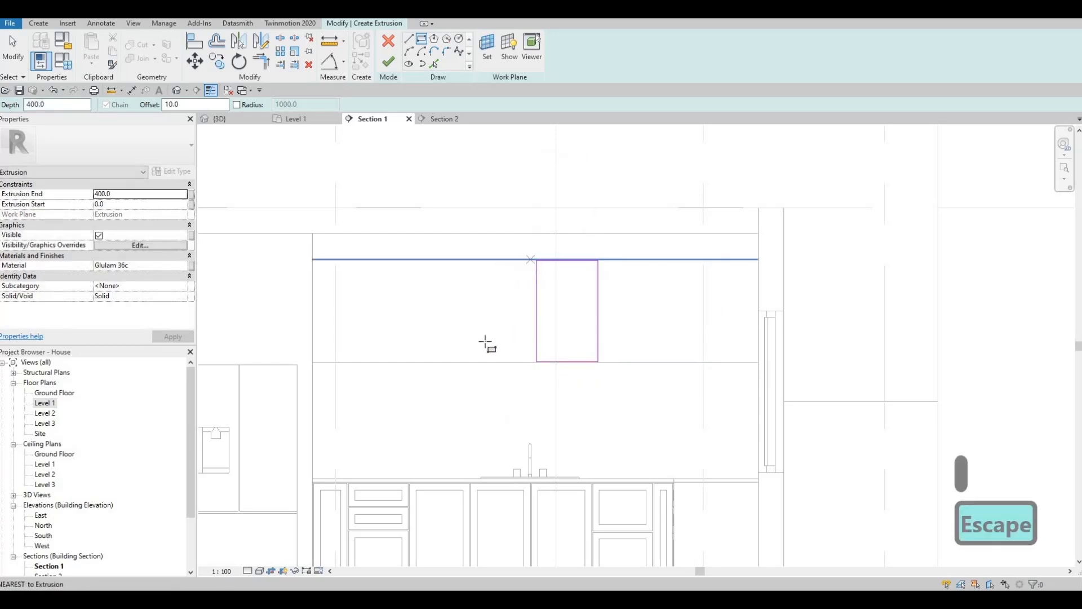
Sketch a second door rectangle about 397 wide on the upper cabinet, beside the first on the refrigerator side, spanning its full height.
left_click(528, 260)
left_click(478, 361)
key("Escape")
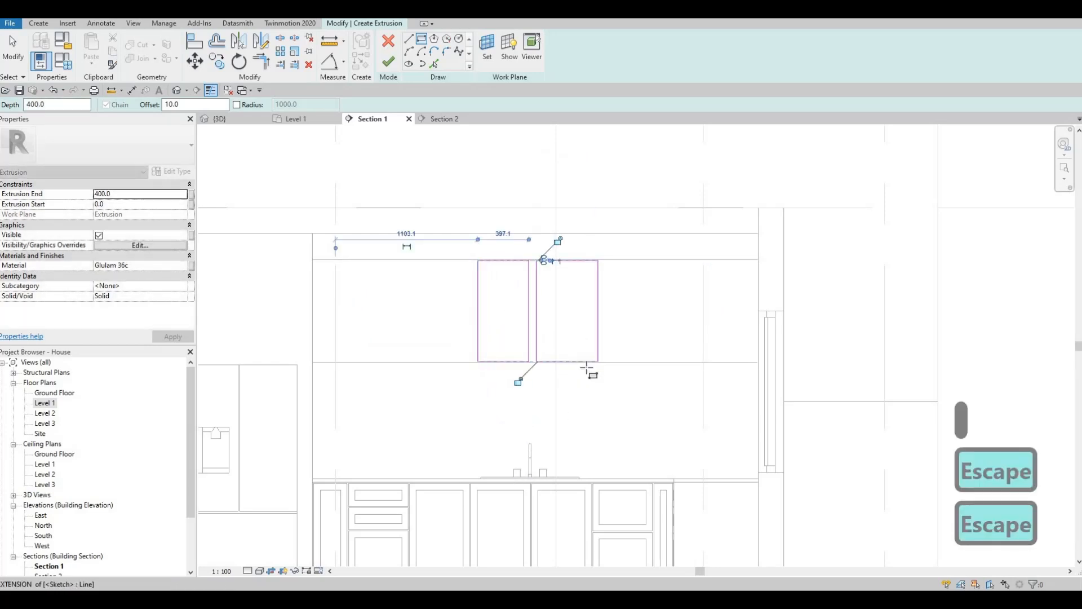
scroll(587, 370, "down", 2)
scroll(587, 370, "up", 2)
key("Escape")
Align the facing edges of the two upper door rectangles with the facing edges of the two base cabinet doors below the sink.
key("a")
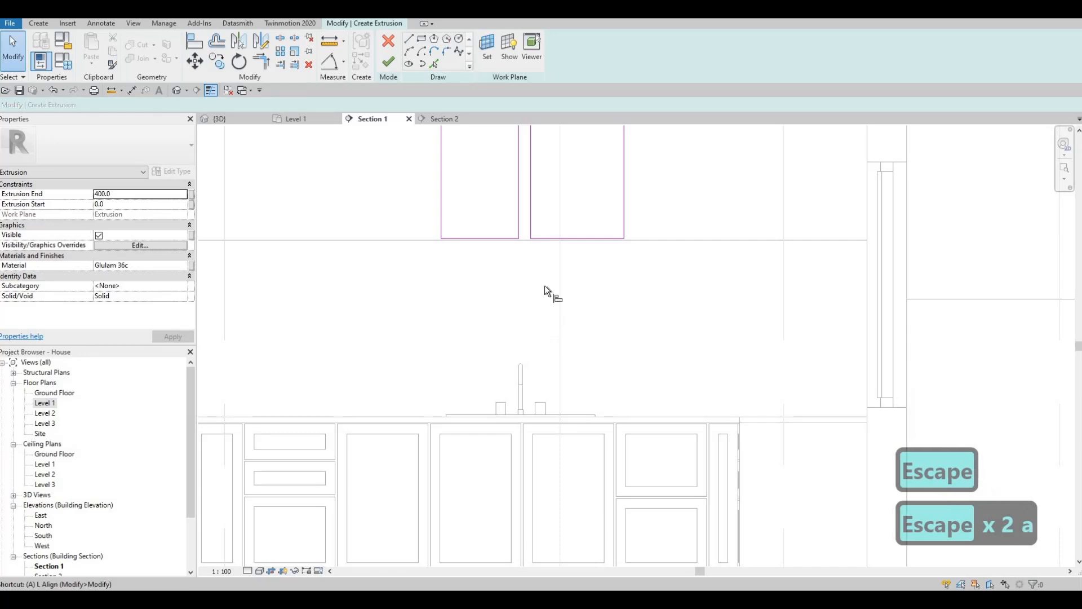
key("l")
left_click(521, 446)
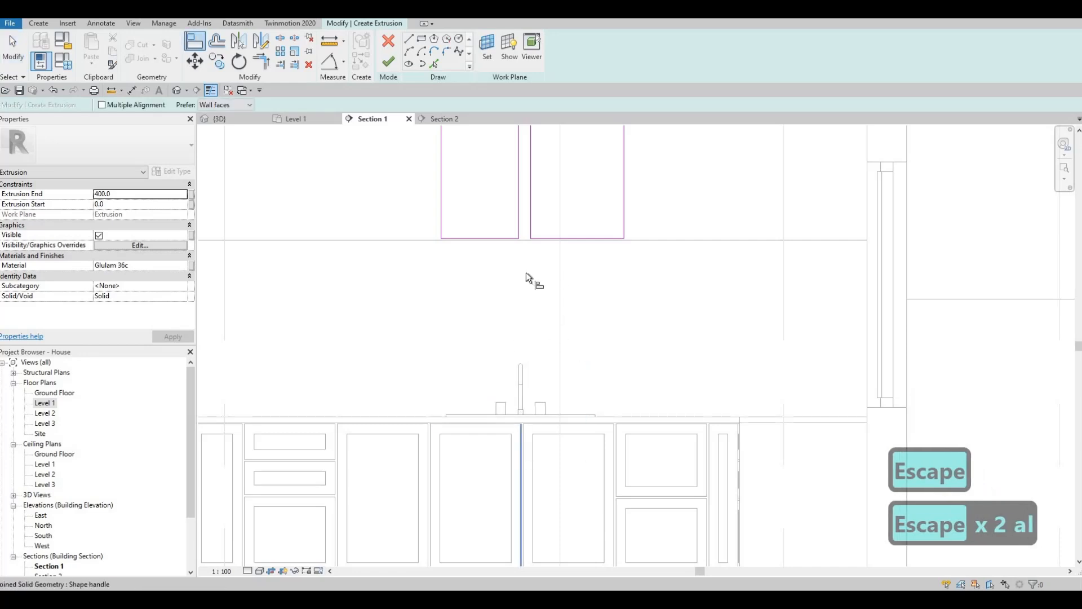
left_click(530, 213)
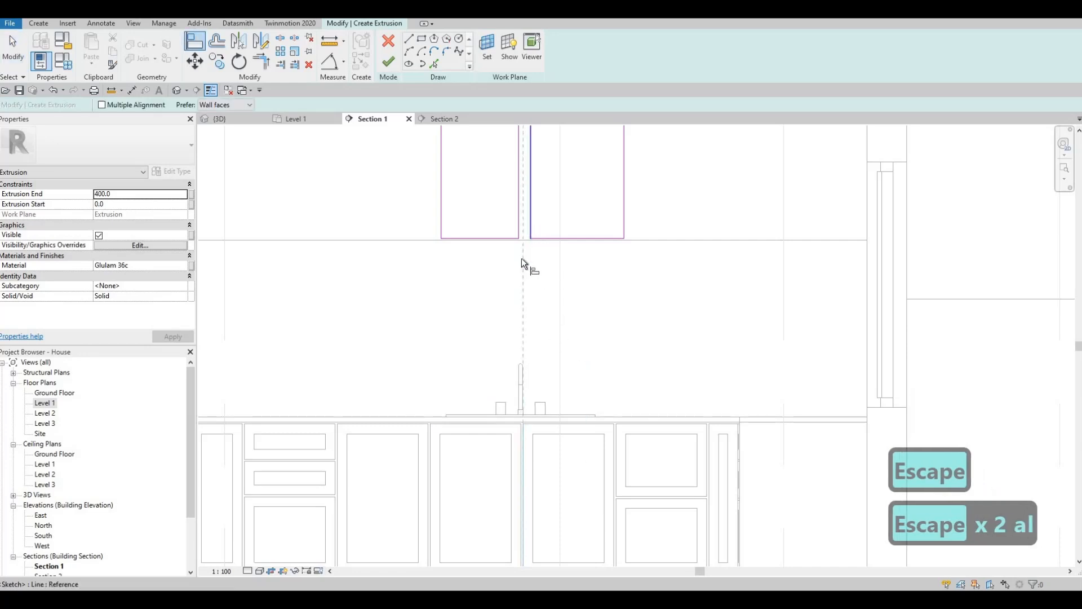
left_click(518, 458)
left_click(519, 217)
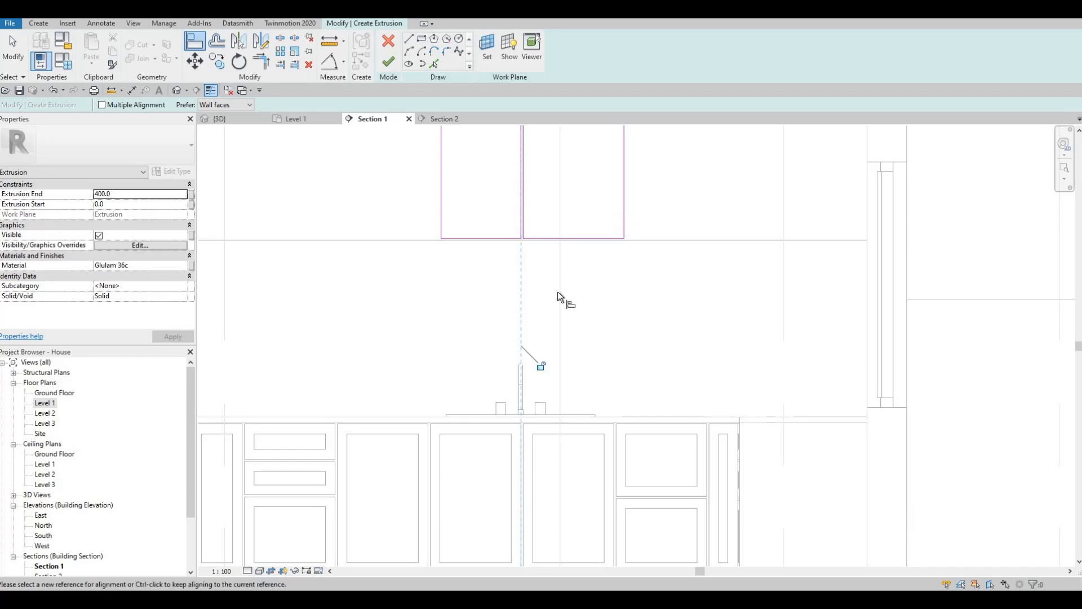
Align the outer edges of both upper door rectangles with the outer edges of the two base doors below the sink.
left_click(614, 454)
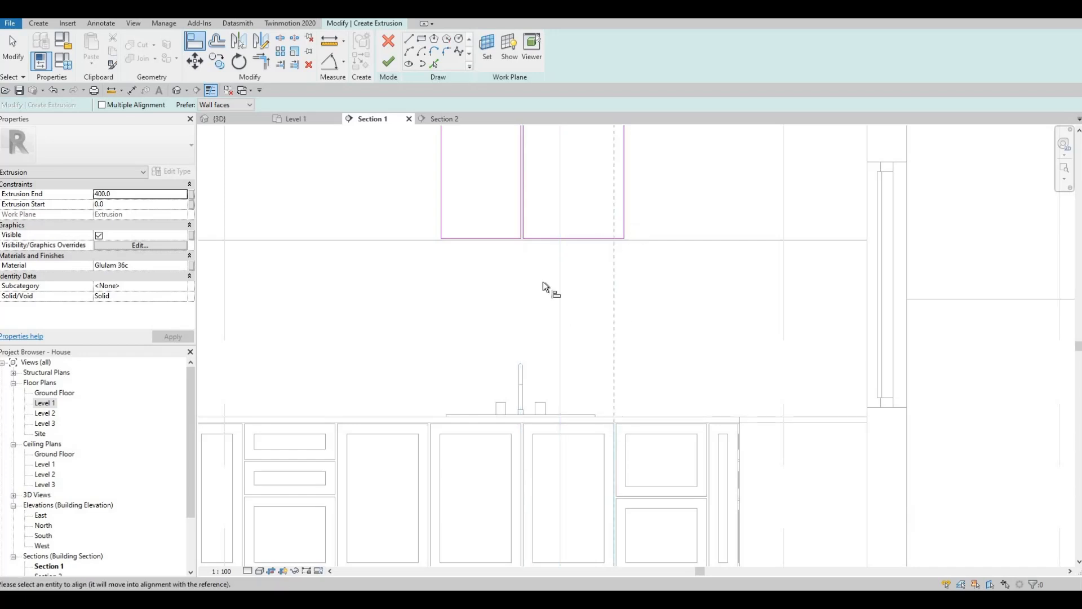
left_click(431, 449)
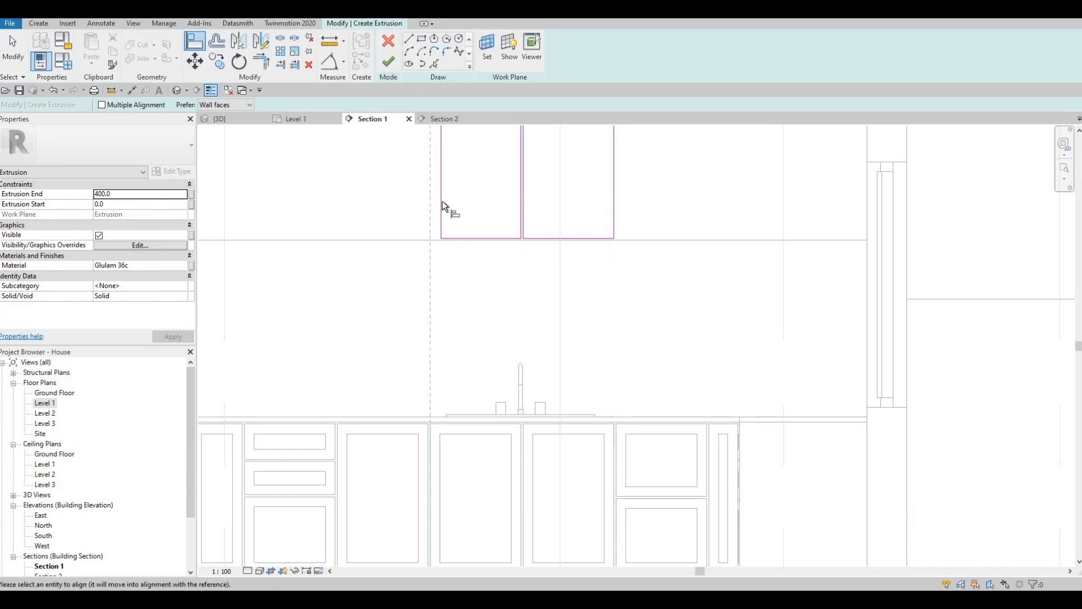
scroll(581, 321, "down", 2)
key("Escape")
key("Escape")
key("Escape")
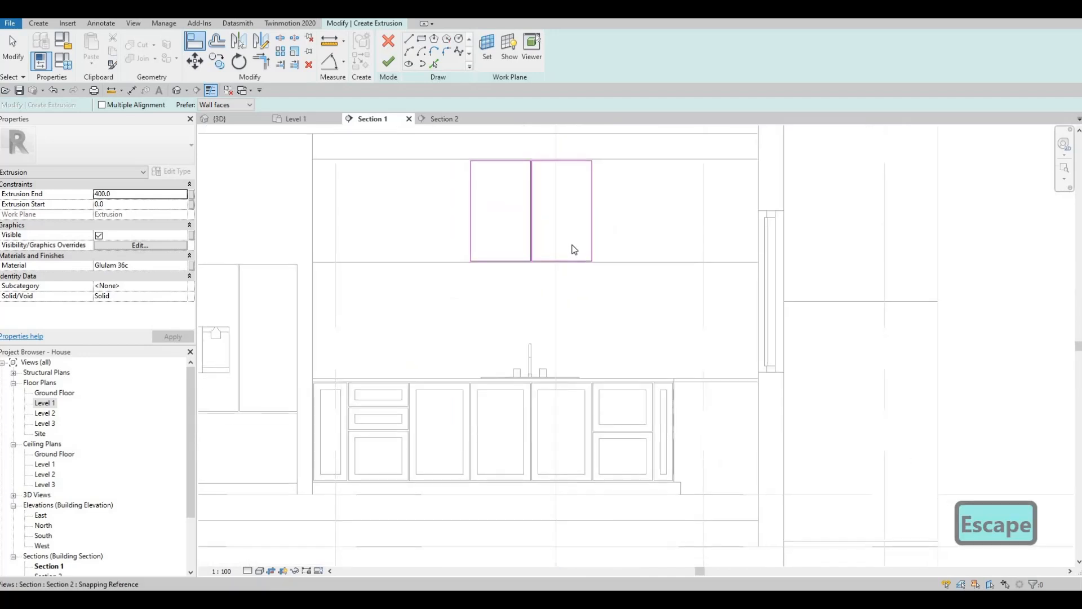
key("Escape")
Copy the window-side door rectangle three times toward the window, spacing the copies side by side along the upper cabinet.
key("Tab")
left_click(580, 218)
middle_click_drag(567, 406, 577, 324)
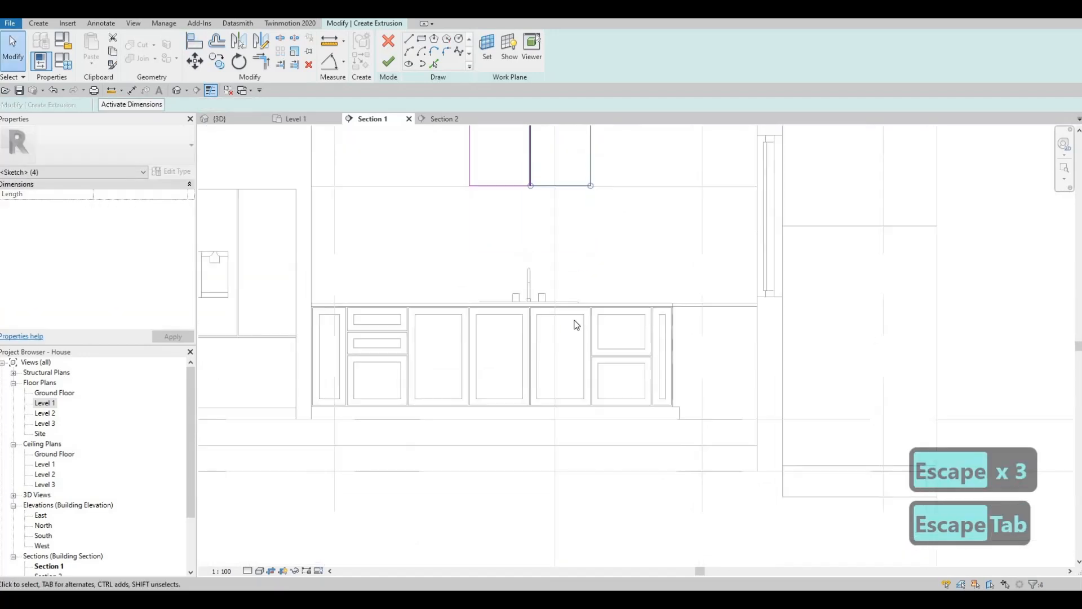
key("c")
key("o")
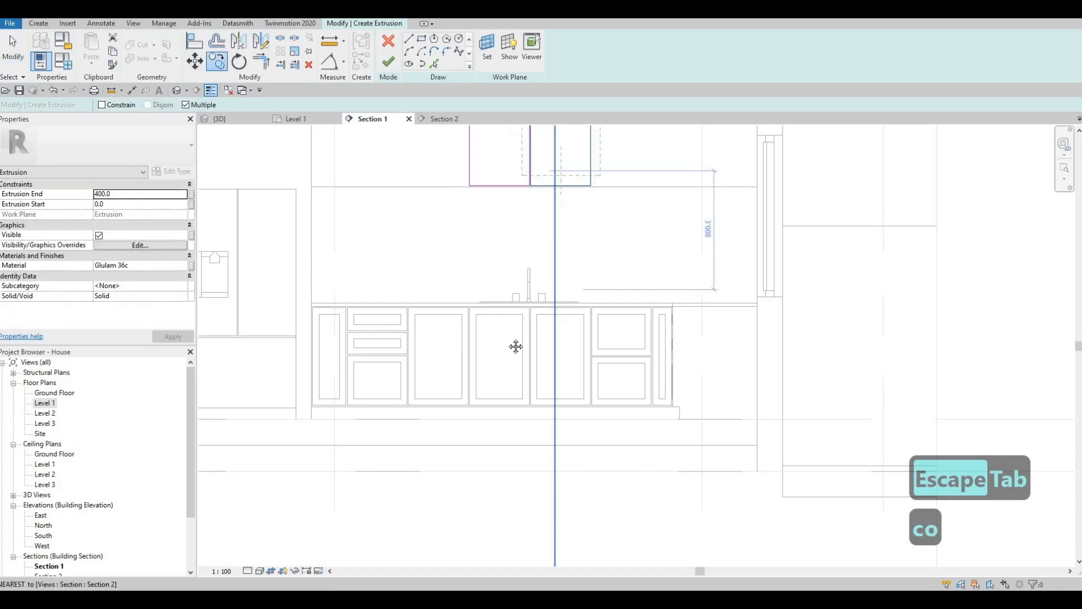
scroll(458, 284, "up", 4)
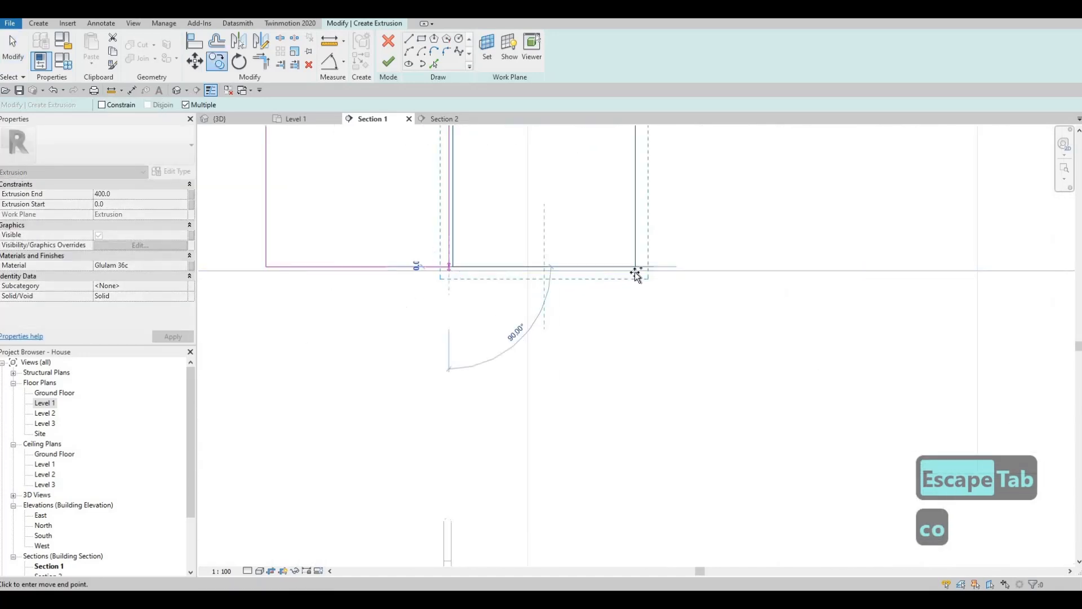
left_click(635, 268)
middle_click_drag(774, 268, 672, 270)
left_click(720, 270)
scroll(778, 276, "down", 2)
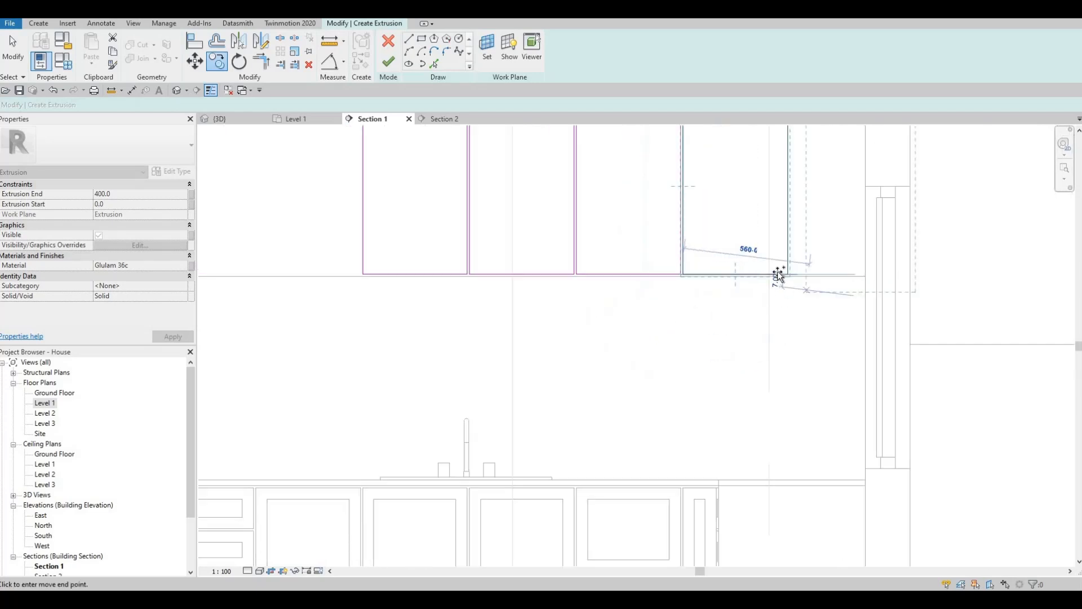
scroll(780, 275, "up", 1)
left_click(551, 285)
scroll(684, 273, "down", 3)
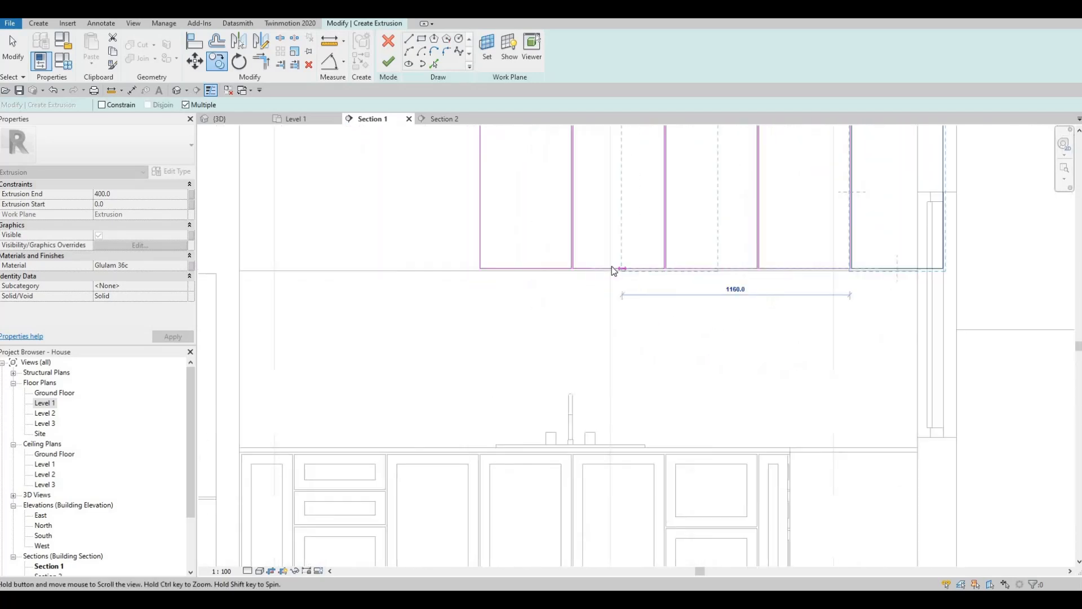
key("Escape")
key("Escape")
key("Tab")
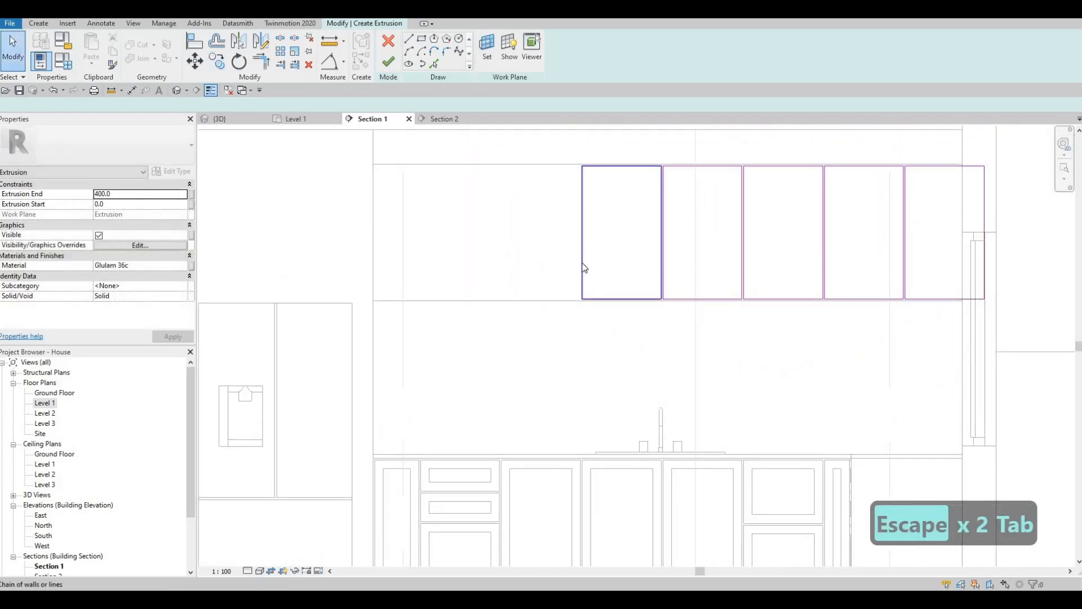
left_click(585, 268)
key("c")
key("o")
scroll(673, 292, "up", 4)
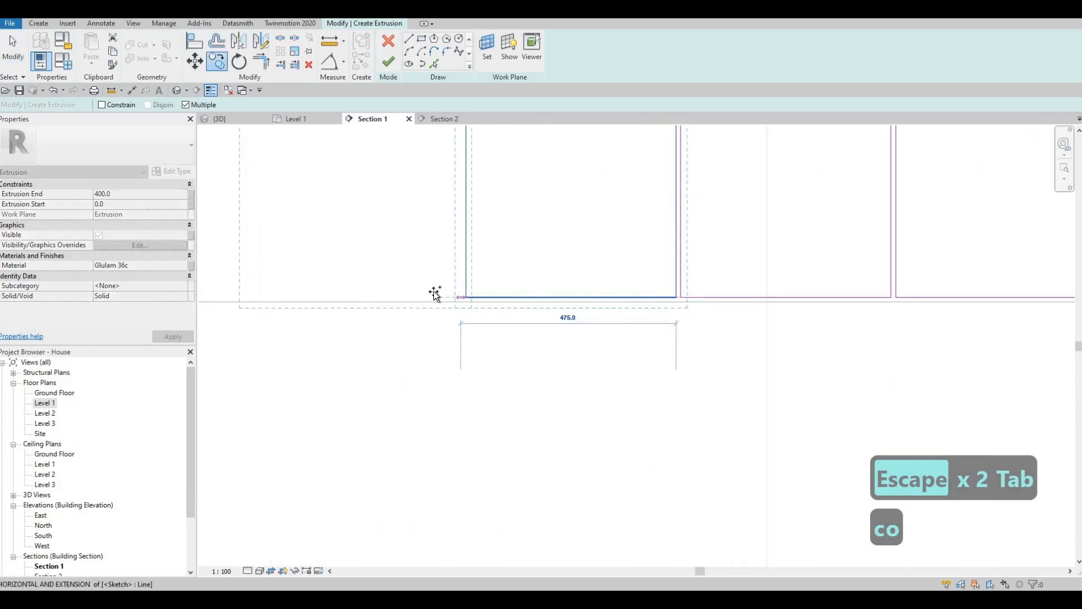
left_click(587, 300)
key("Escape")
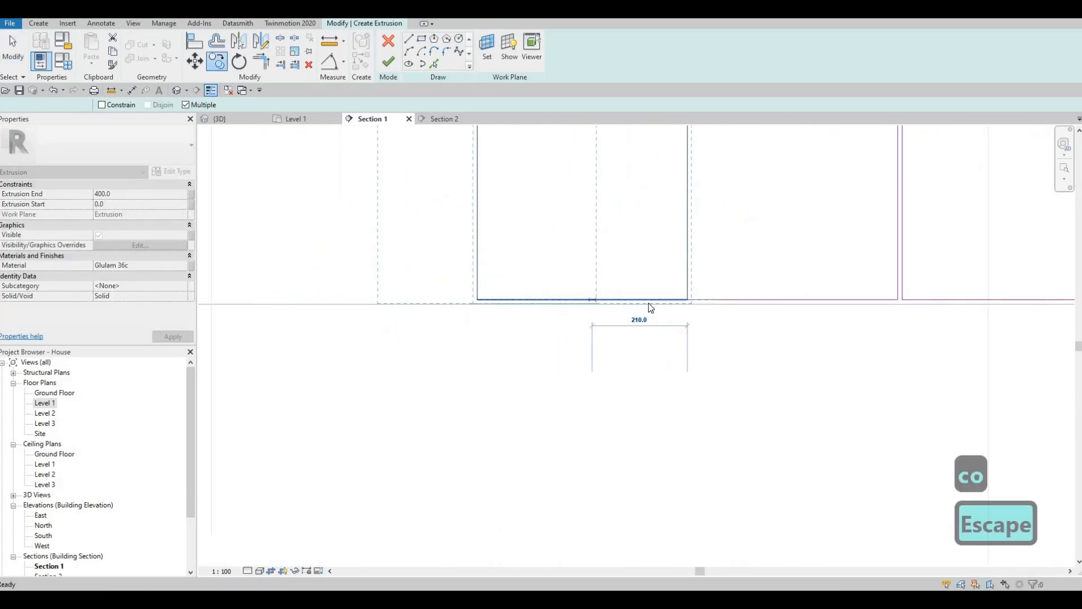
key("ctrl+z")
key("Escape")
scroll(592, 305, "down", 5)
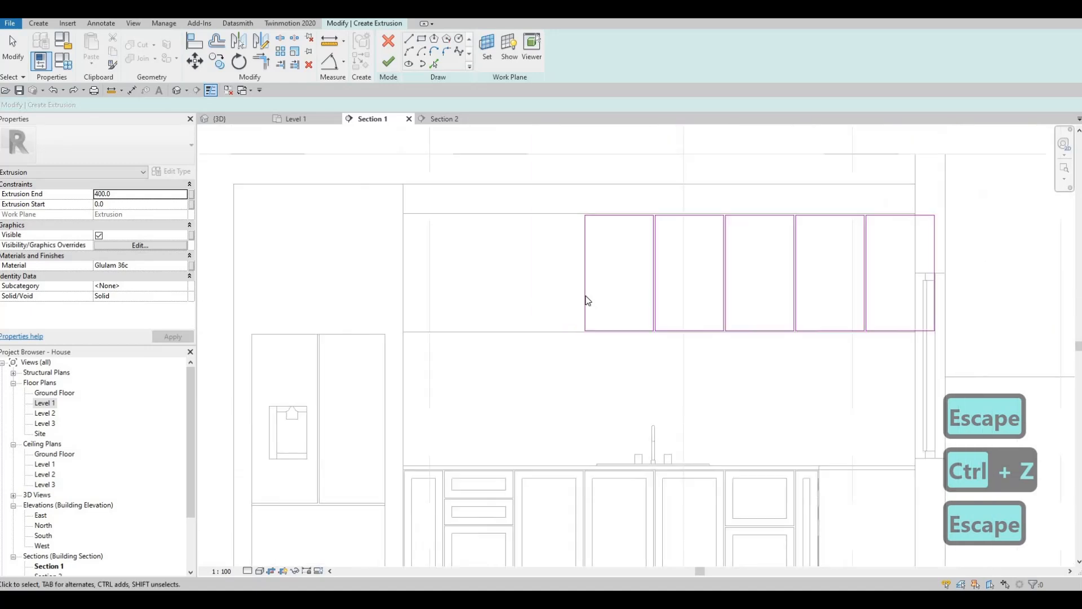
Copy the refrigerator-side door rectangle three times toward the refrigerator, keeping the same narrow gap between doors.
key("Tab")
left_click(586, 300)
key("c")
key("o")
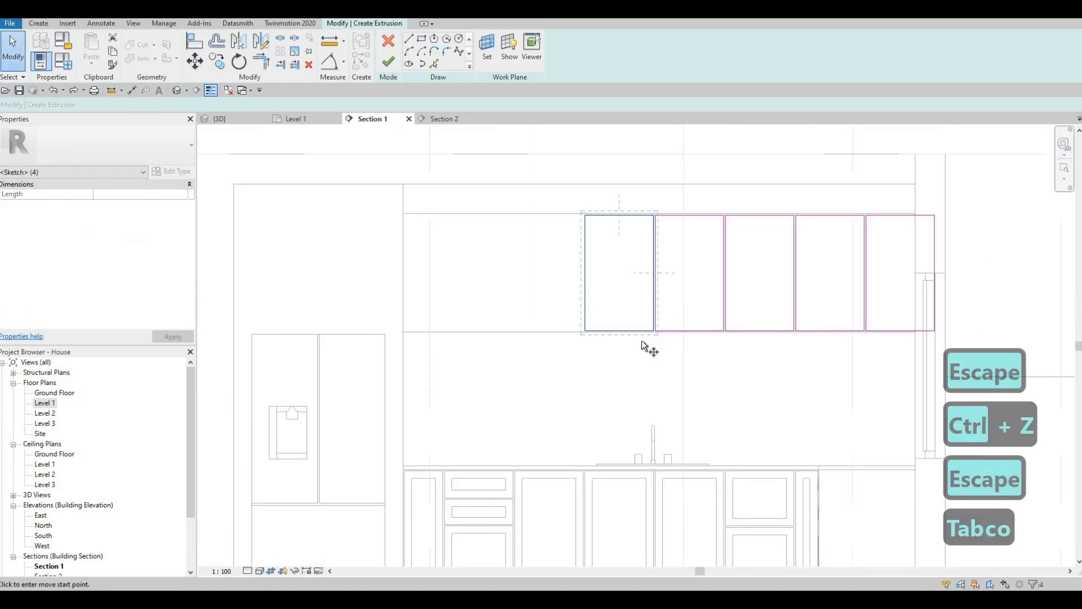
scroll(626, 352, "up", 3)
scroll(613, 364, "up", 3)
left_click(616, 367)
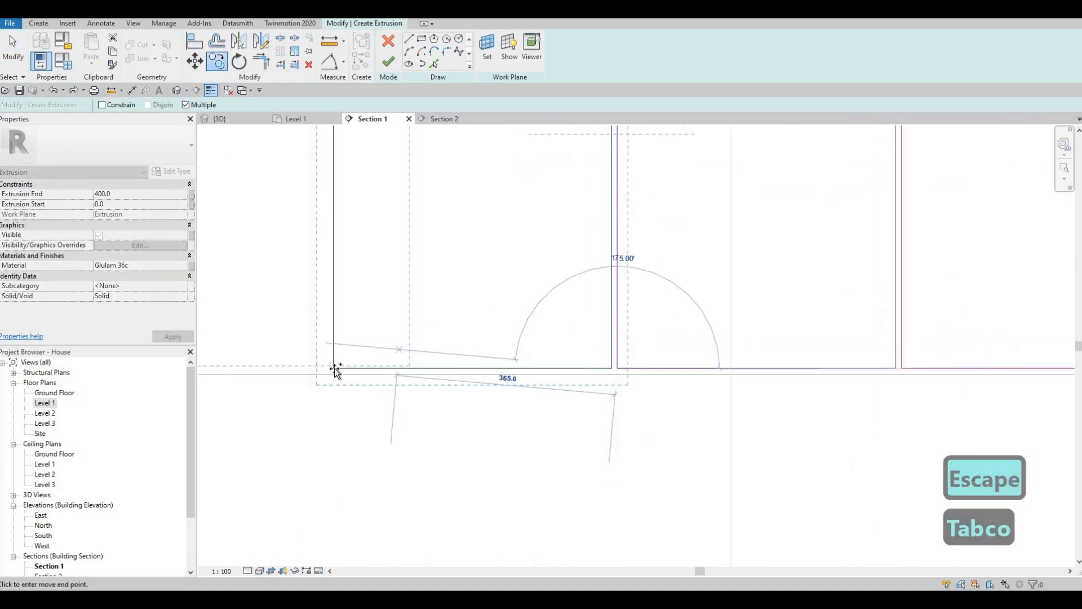
middle_click_drag(367, 367, 486, 360)
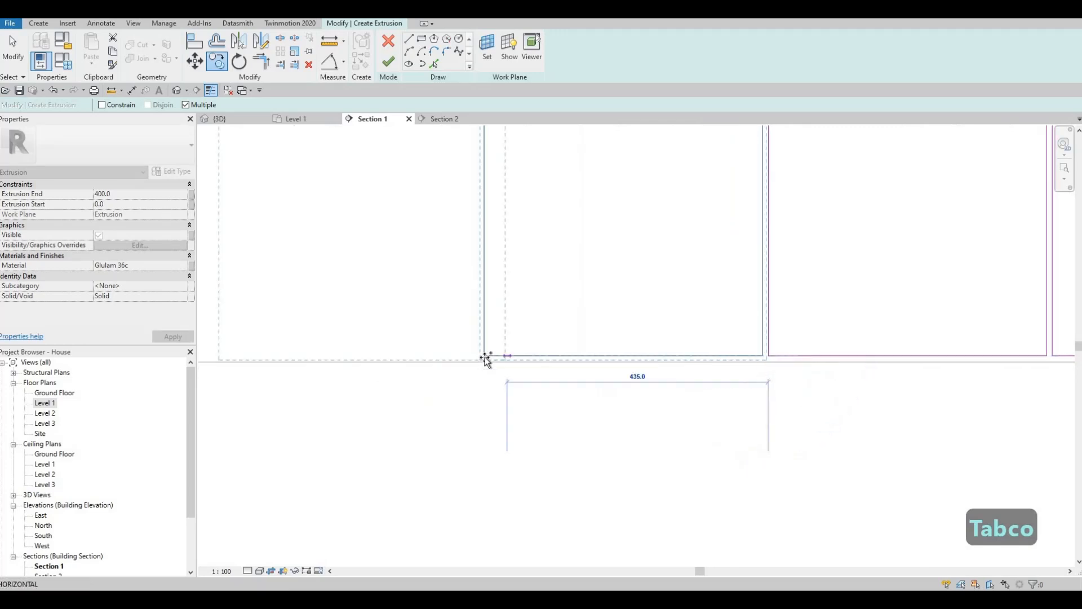
scroll(495, 353, "down", 2)
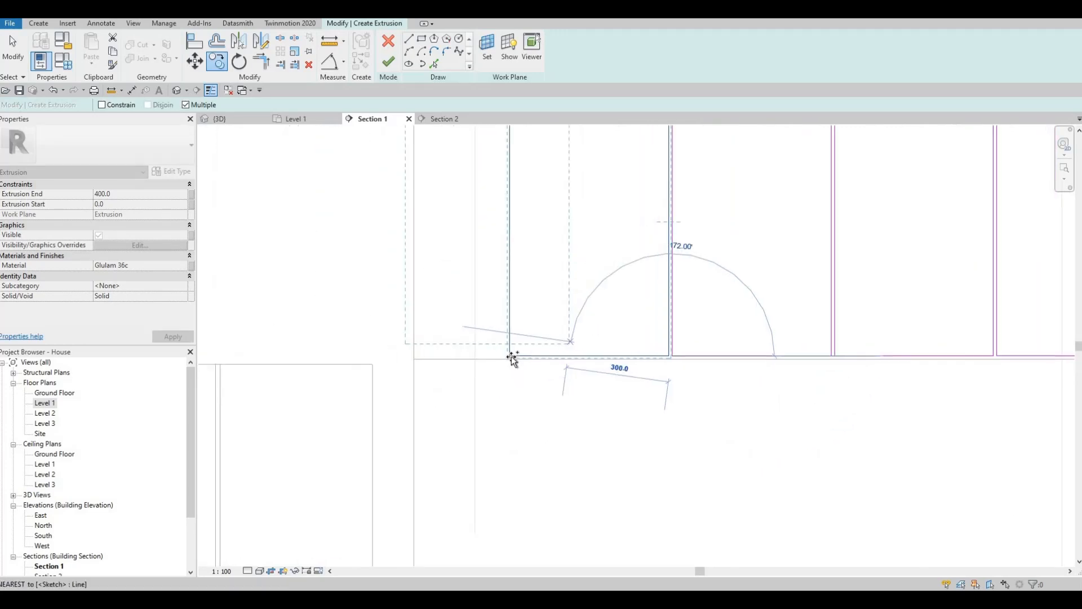
left_click(472, 359)
key("Escape")
key("Escape")
key("Escape")
scroll(491, 312, "down", 4)
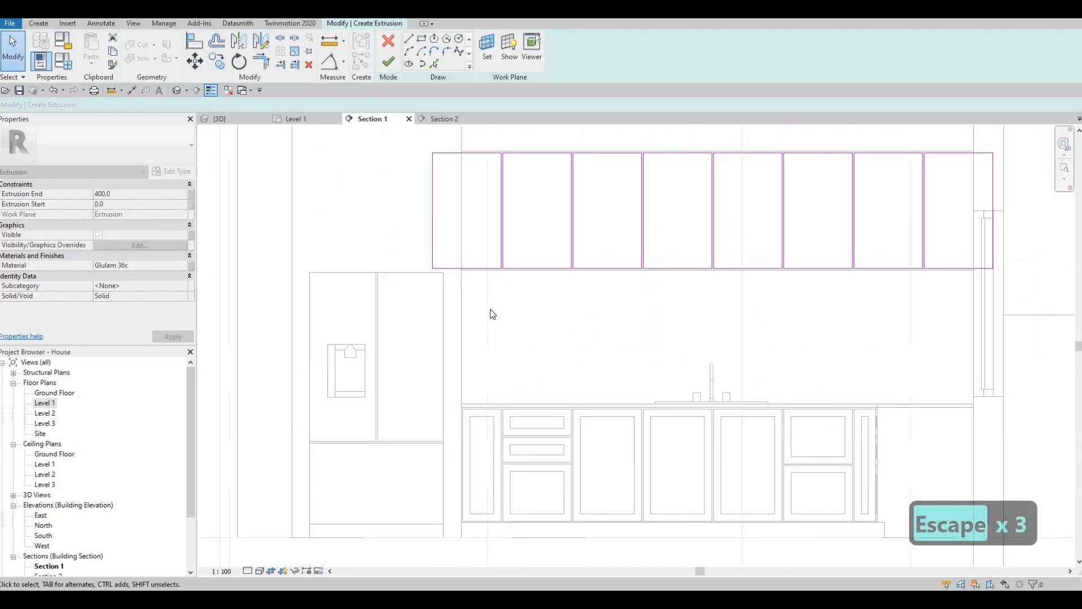
Align the outermost door edge on the refrigerator side with the end of the base cabinets.
key("a")
key("l")
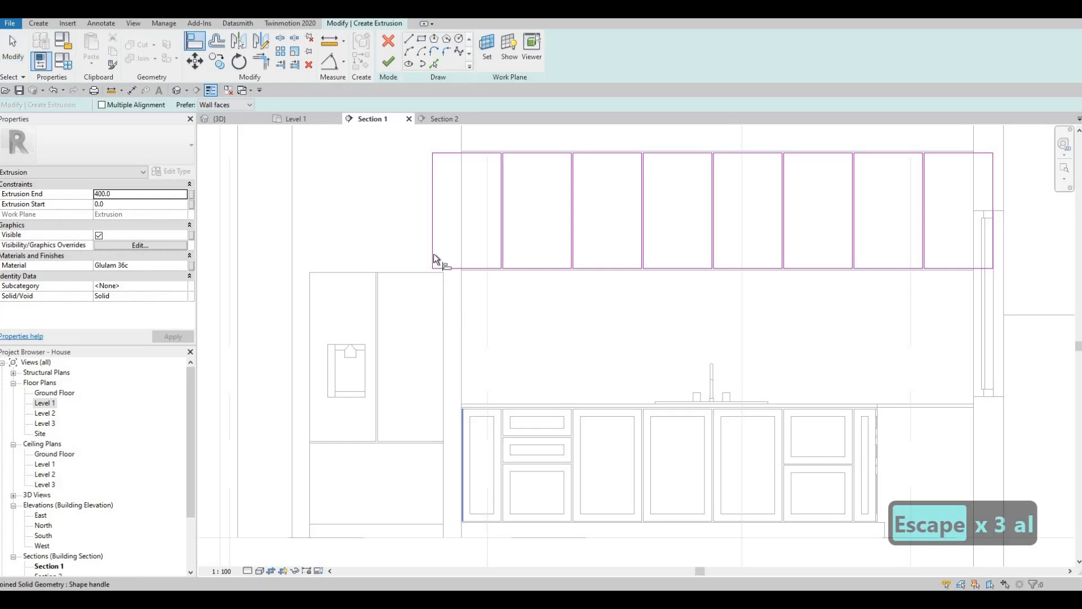
middle_click_drag(872, 434, 708, 430)
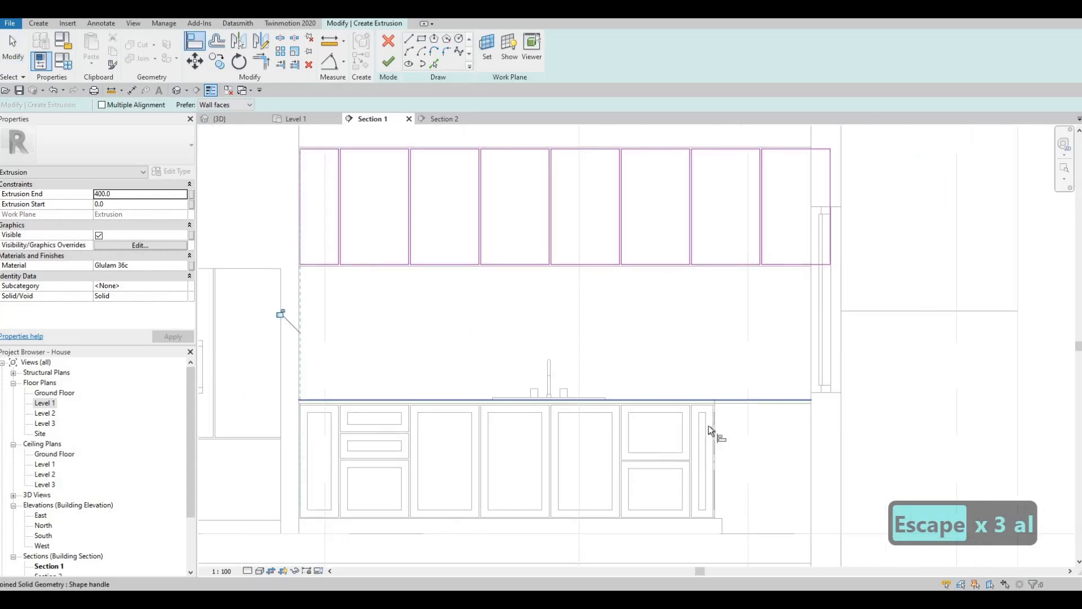
scroll(781, 208, "up", 4)
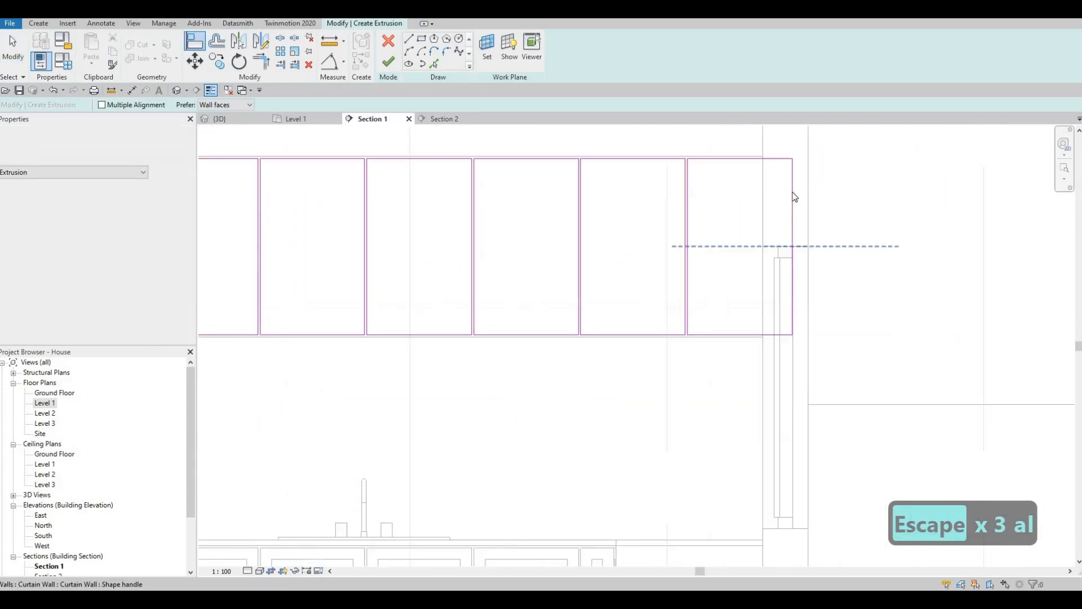
key("Escape")
key("Escape")
Move the last door's outer edge on the window side to 10 from the wall and finish the extrusion sketch.
left_click(792, 186)
left_click_drag(792, 198, 761, 199)
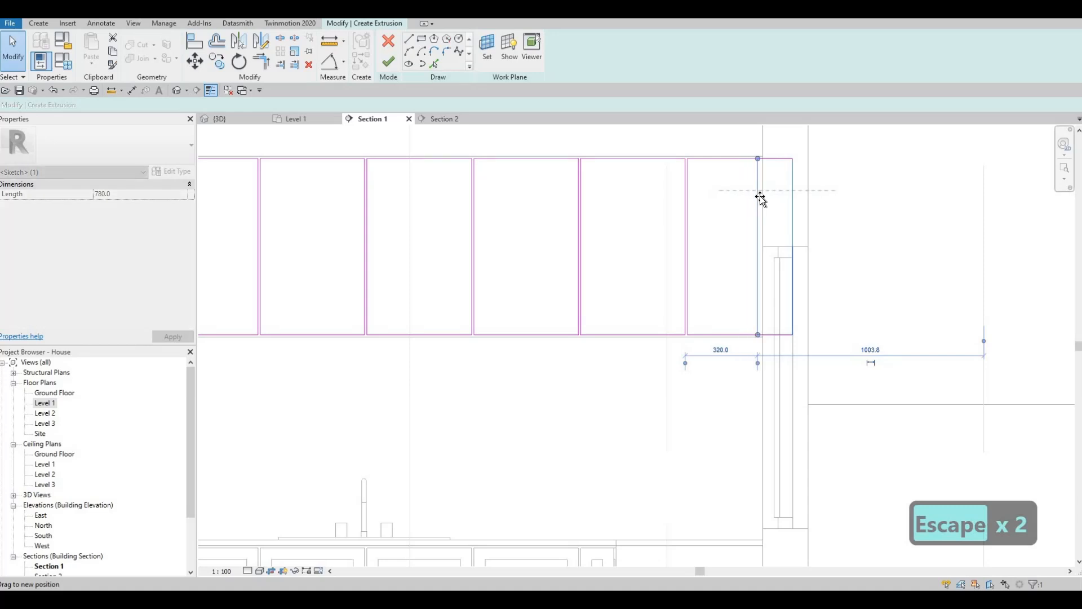
scroll(769, 141, "up", 2)
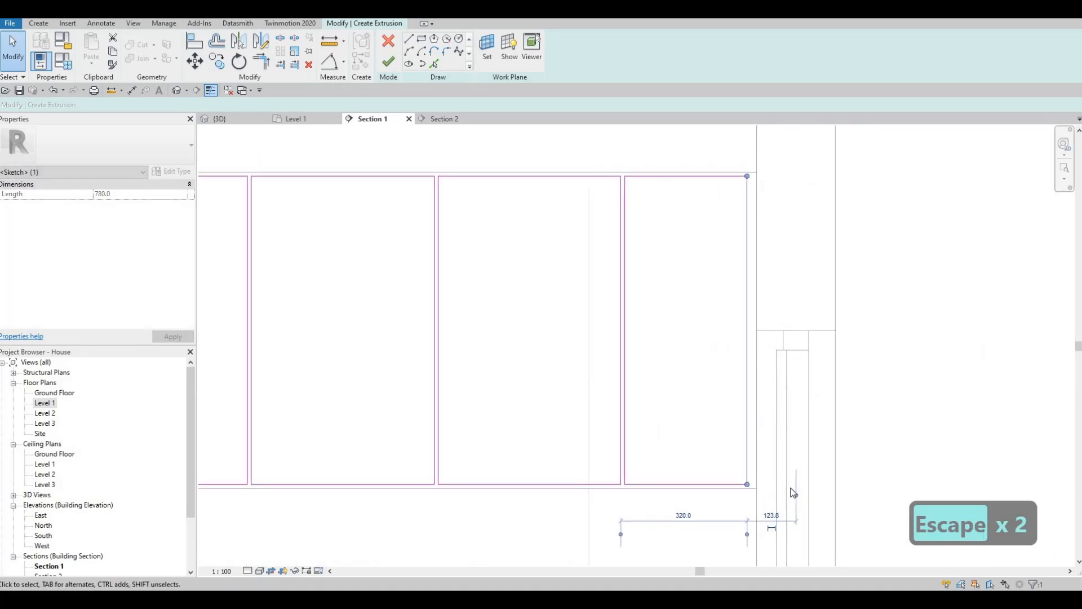
left_click(754, 442)
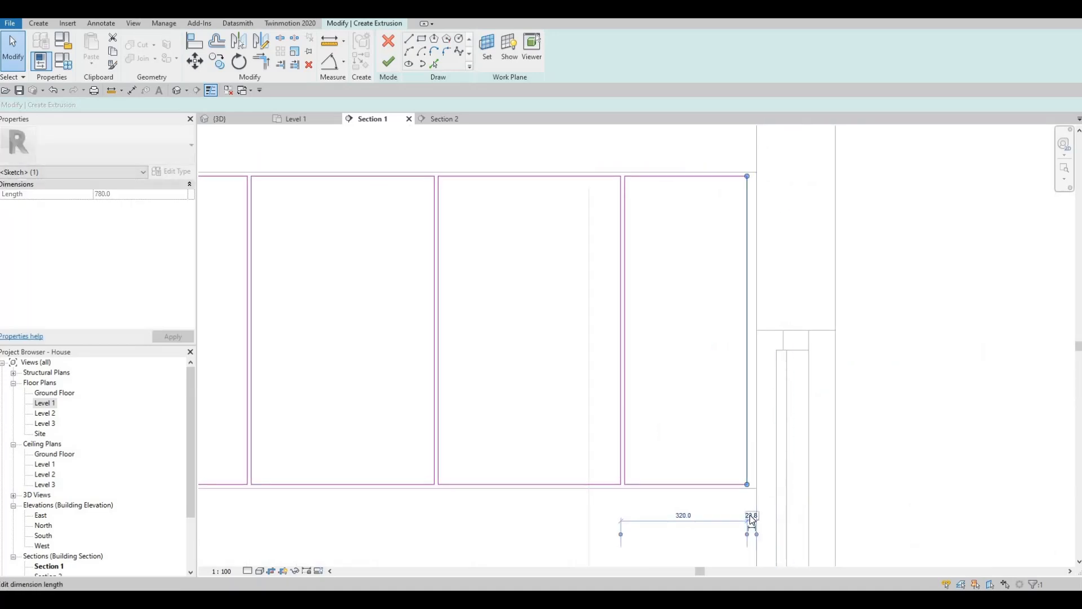
type("10")
key("Return")
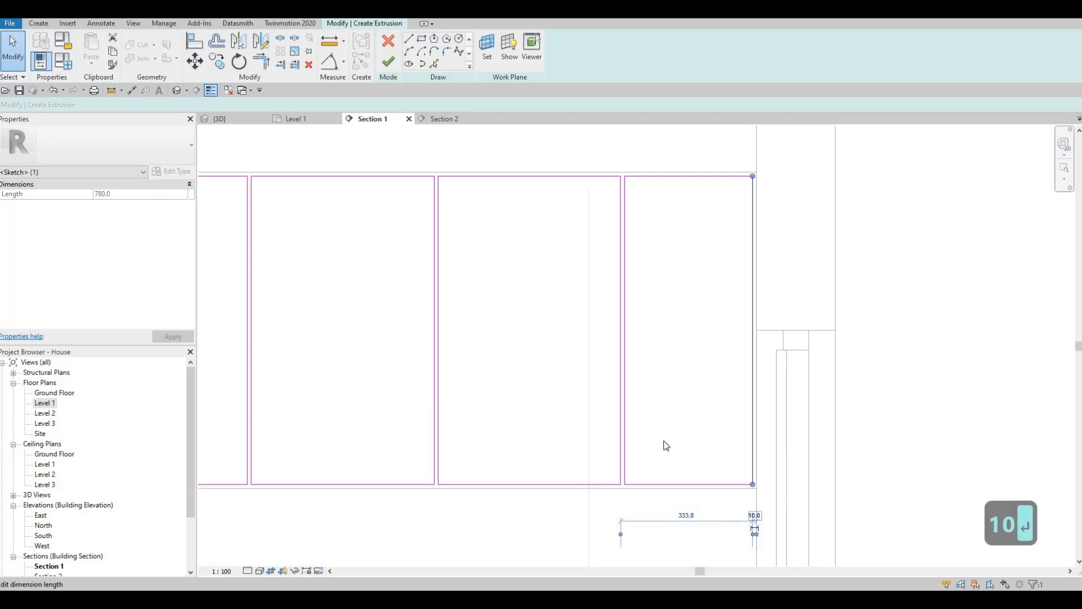
key("Escape")
key("Escape")
key("Escape")
scroll(682, 302, "down", 4)
middle_click_drag(468, 350, 547, 246)
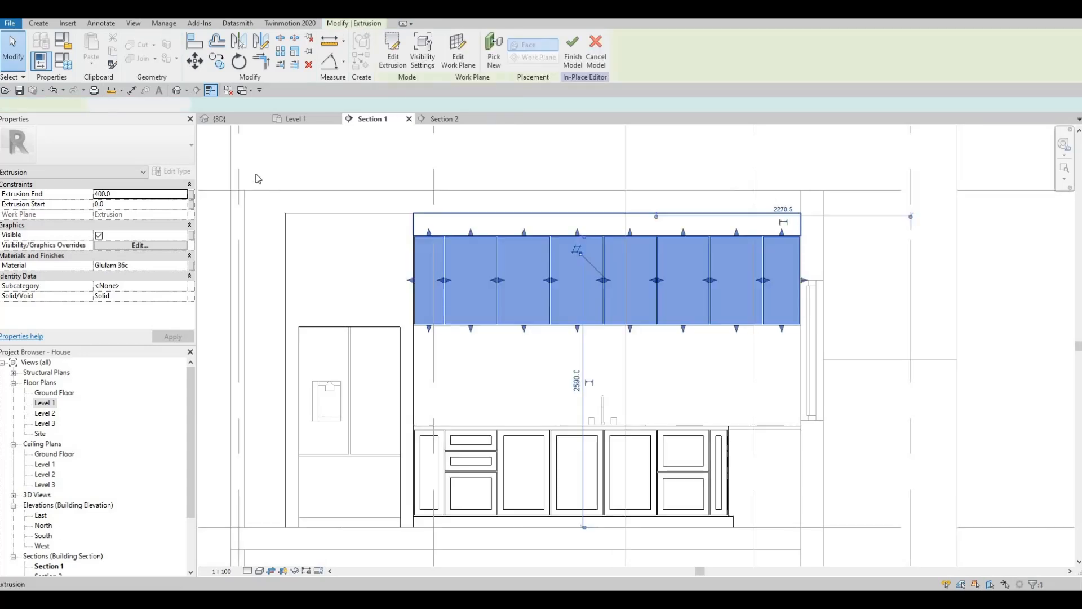
Start a rectangular void extrusion on the upper cabinets' front face with Extrusion End -5 and Extrusion Start 5.
left_click(37, 24)
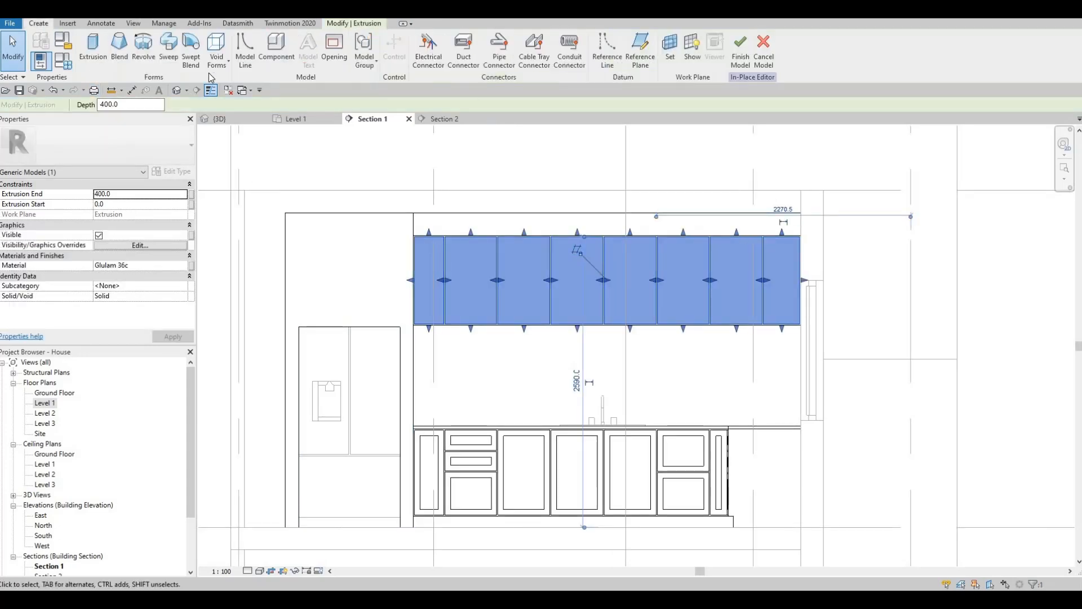
left_click(216, 51)
left_click(254, 79)
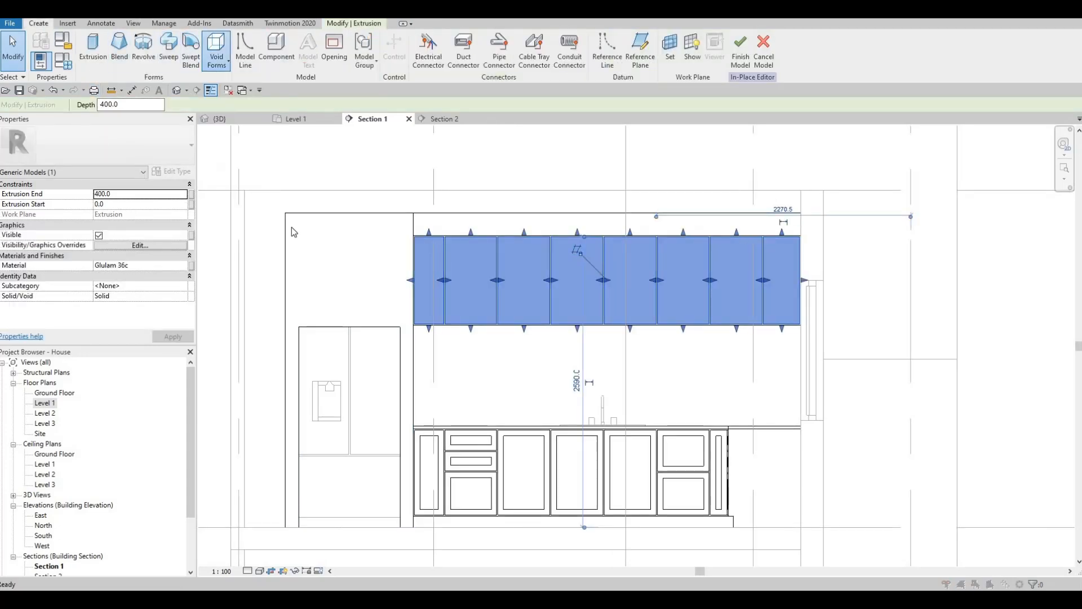
key("Return")
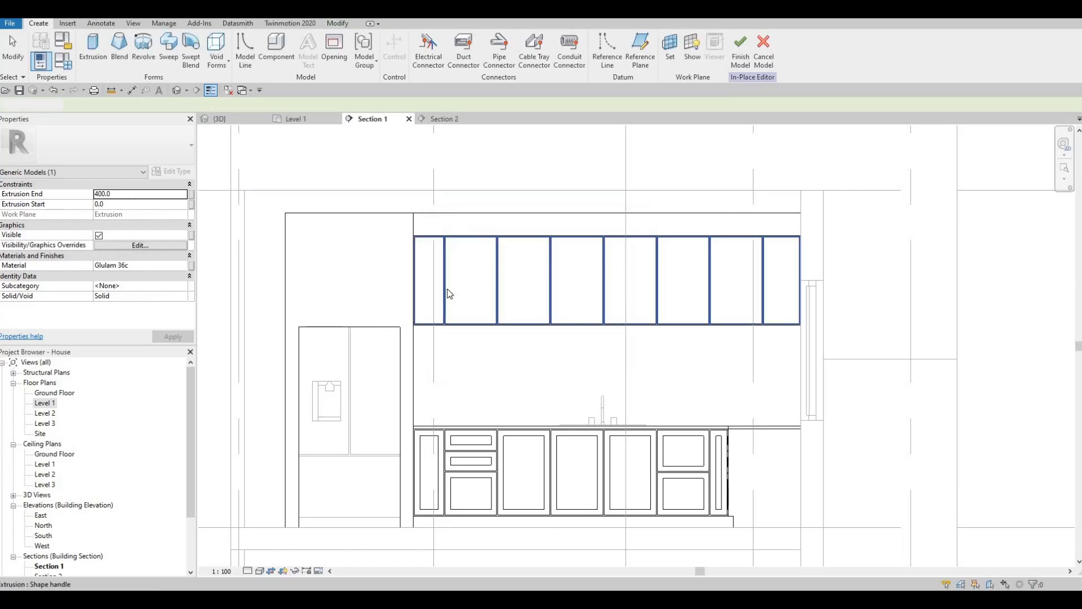
left_click(447, 293)
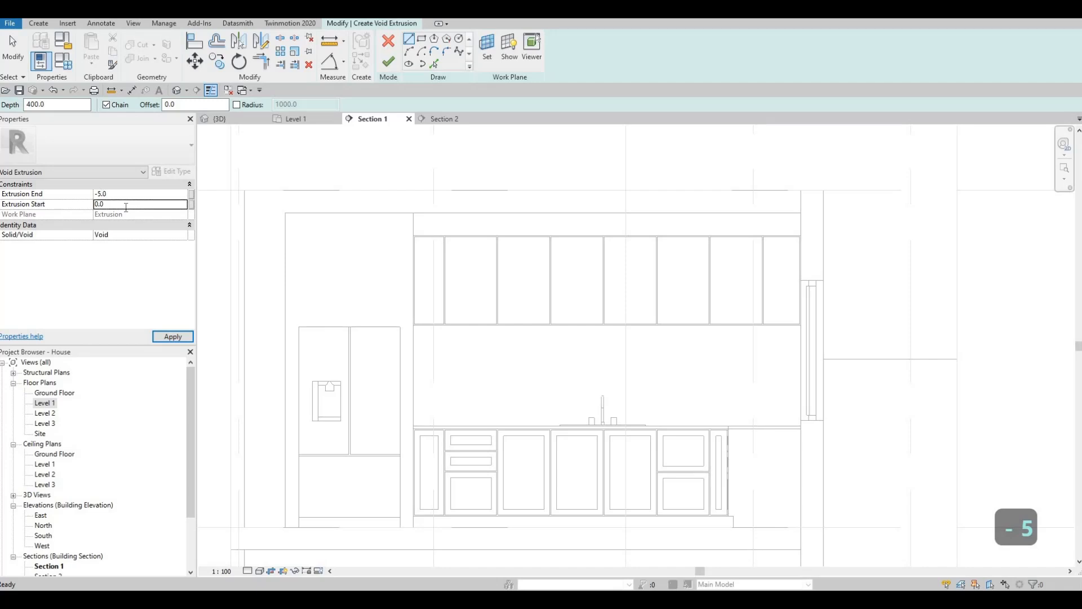
type("5")
key("Return")
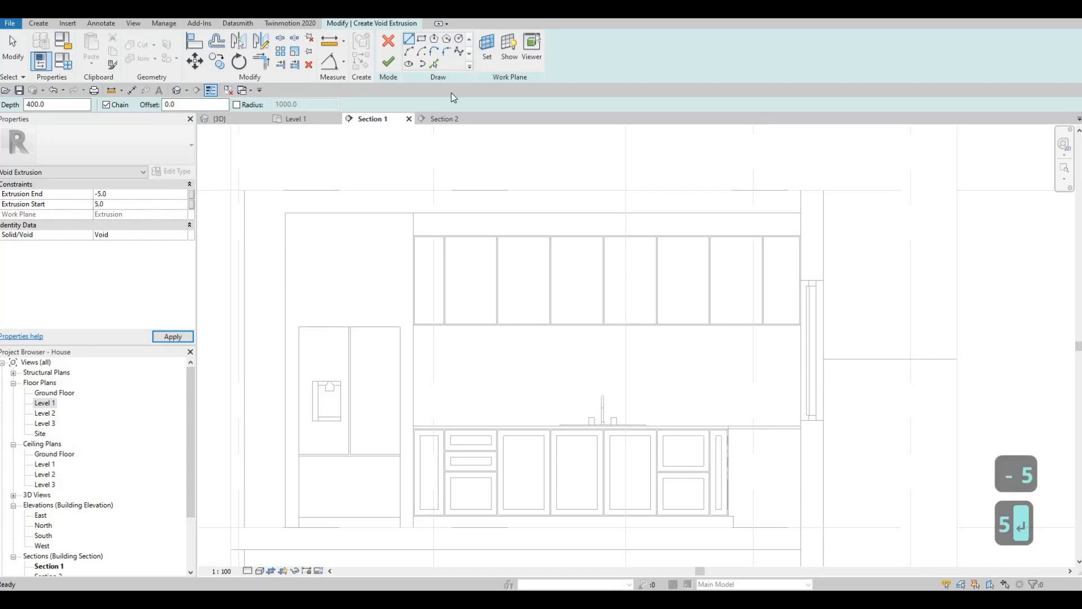
left_click(421, 39)
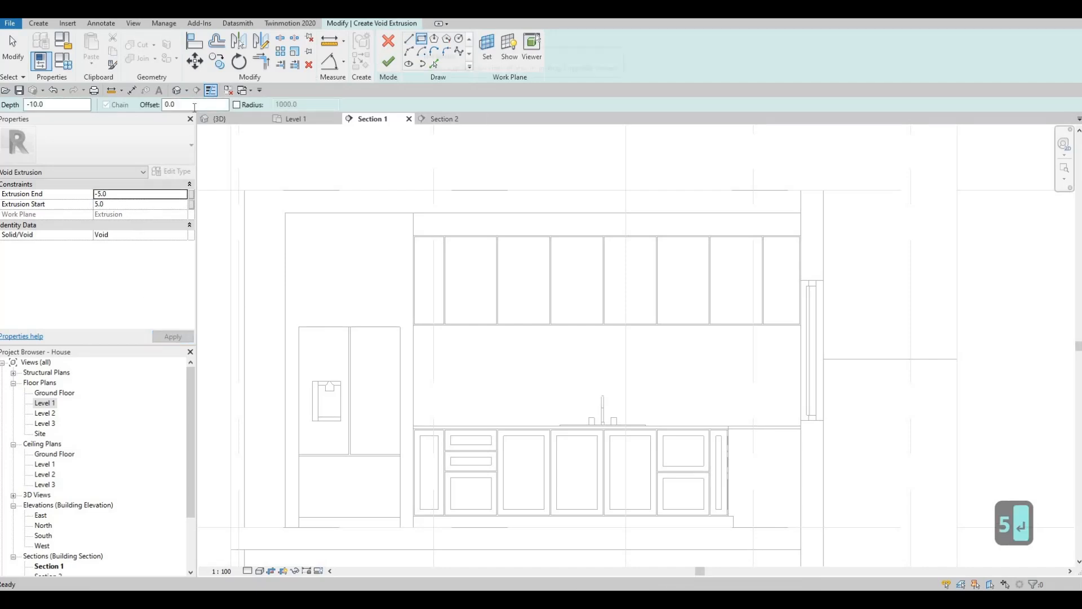
Set the sketch offset to 50 and draw an inset rectangle inside the narrow upper door nearest the refrigerator.
left_click(105, 103)
type("50")
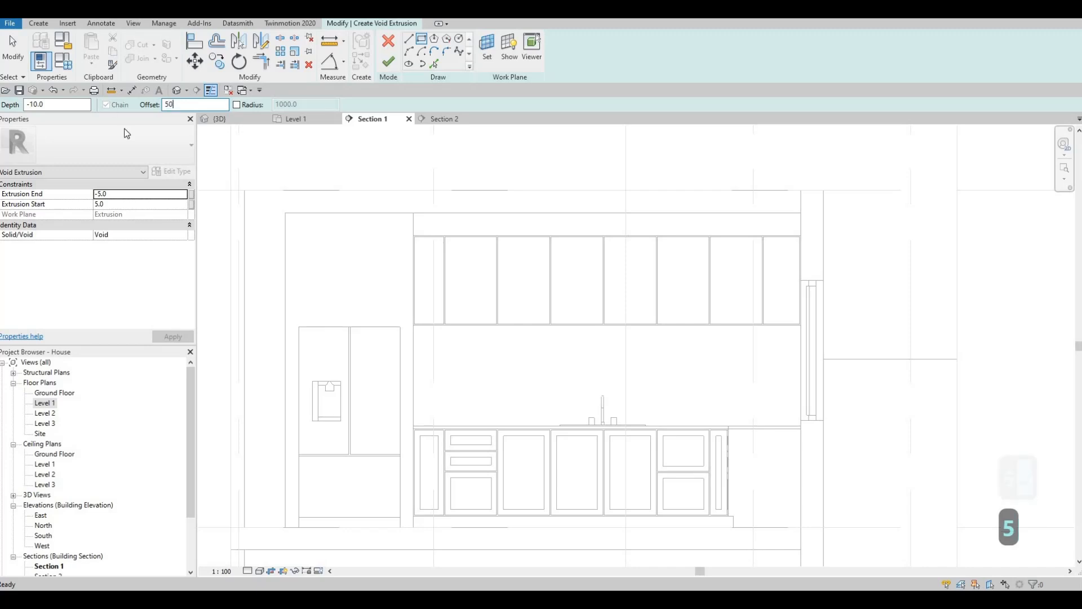
scroll(427, 236, "up", 3)
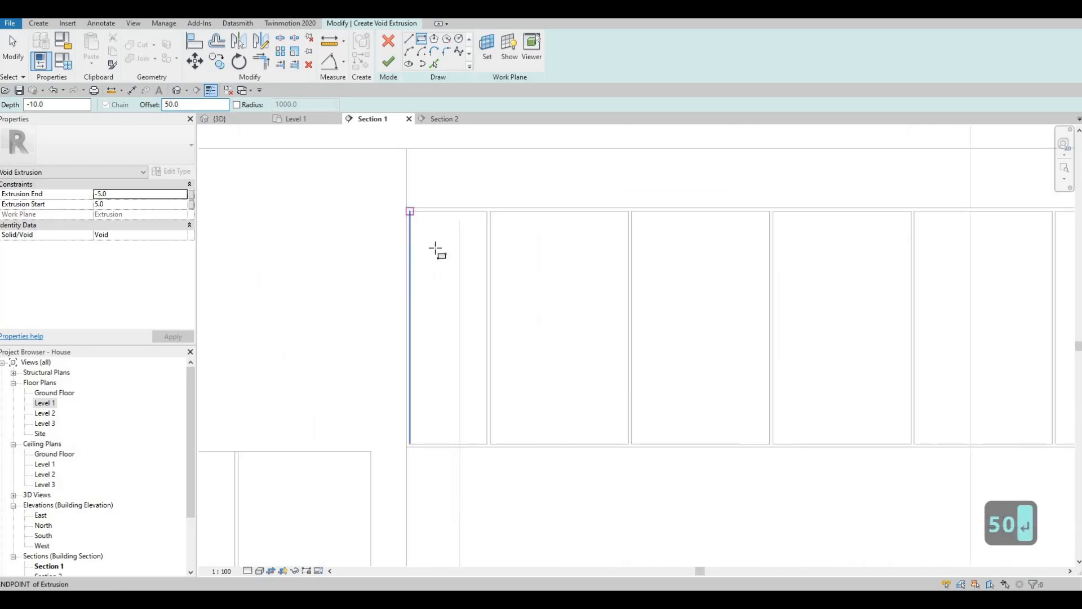
left_click(410, 212)
left_click(487, 444)
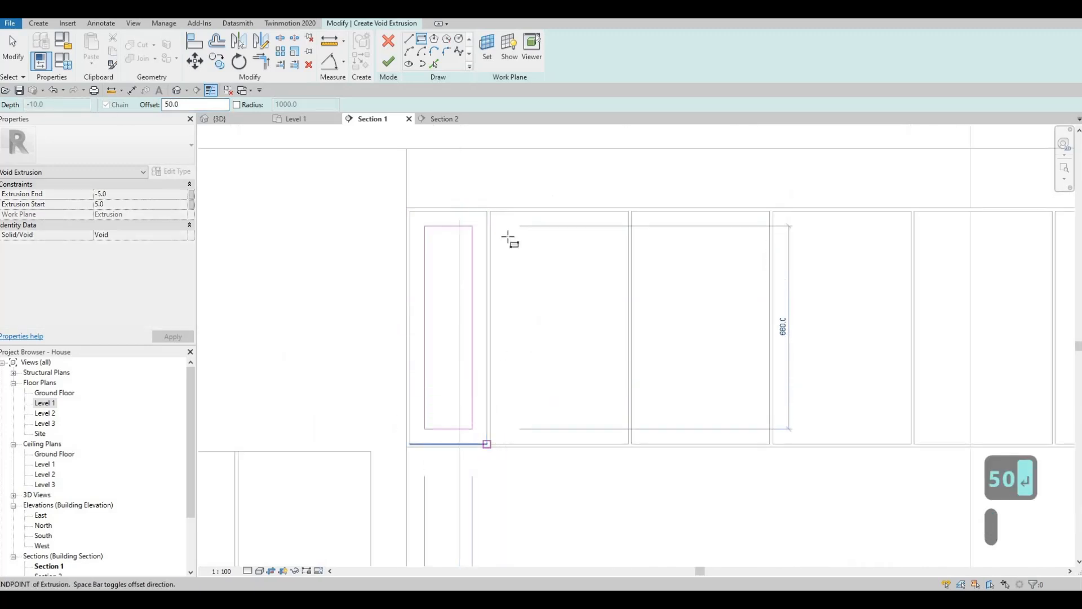
Draw rectangles inset by 50 inside the next three upper doors toward the window.
left_click(491, 211)
left_click(629, 444)
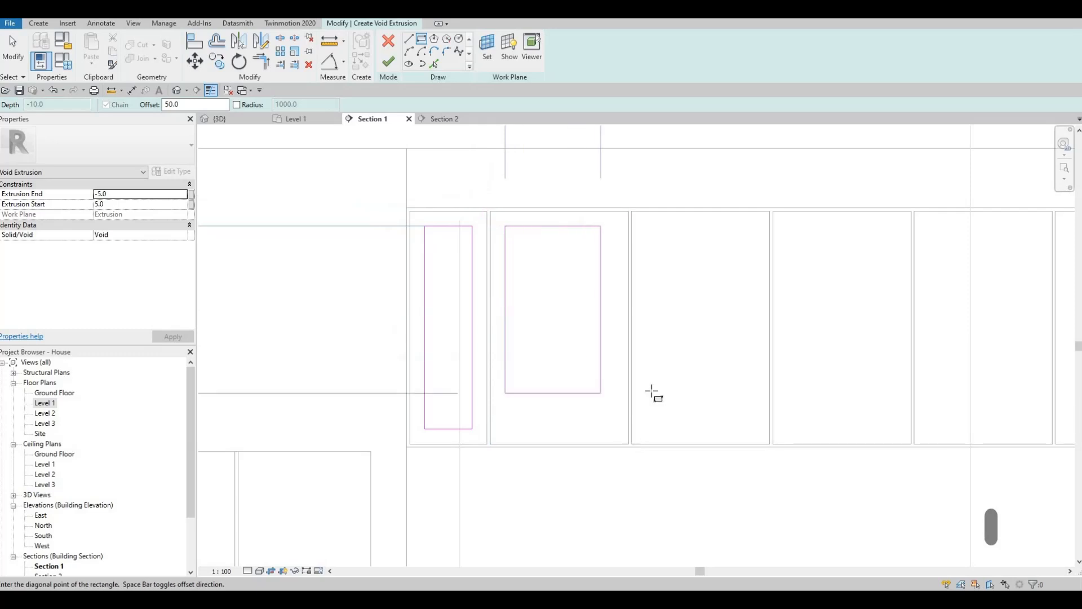
left_click(633, 212)
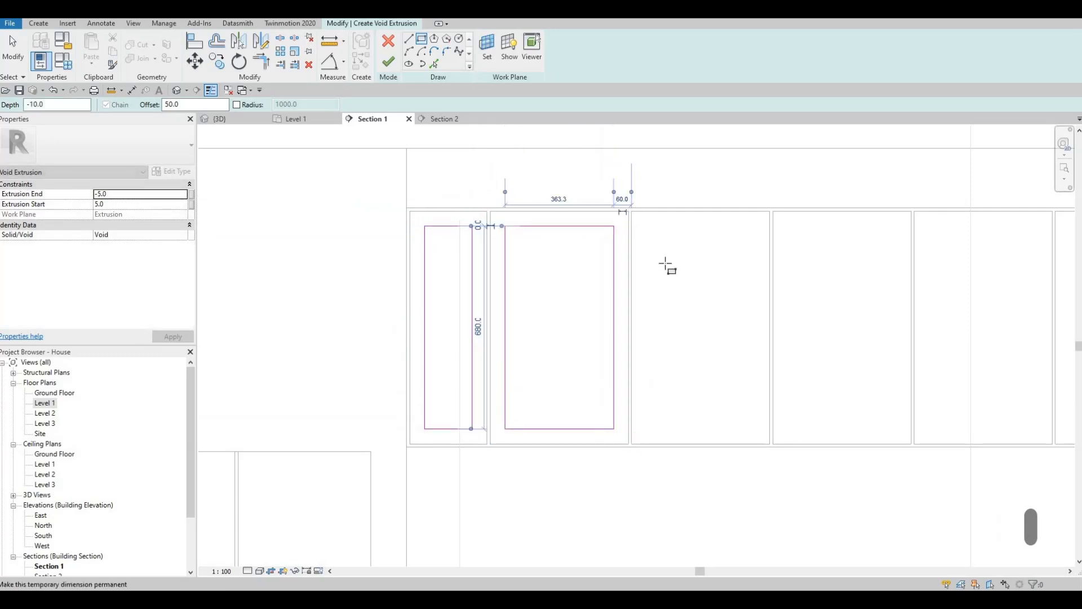
left_click(773, 444)
left_click(774, 212)
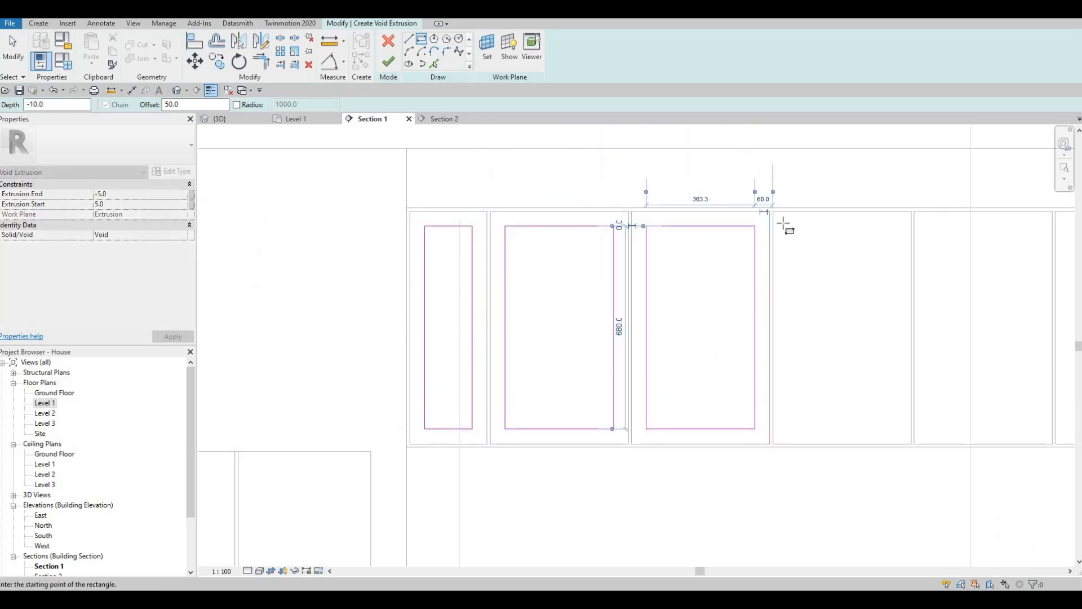
left_click(911, 444)
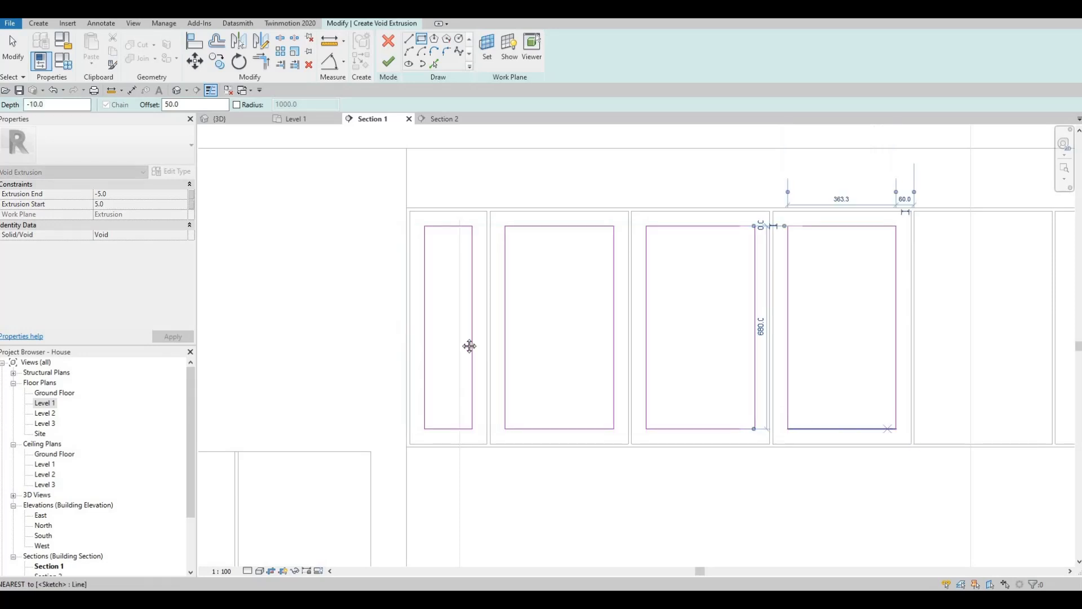
Draw a rectangle inset by 50 inside the narrow upper door at the window wall.
middle_click_drag(469, 345, 603, 372)
scroll(603, 372, "down", 2)
middle_click_drag(1071, 325, 661, 256)
scroll(683, 226, "up", 2)
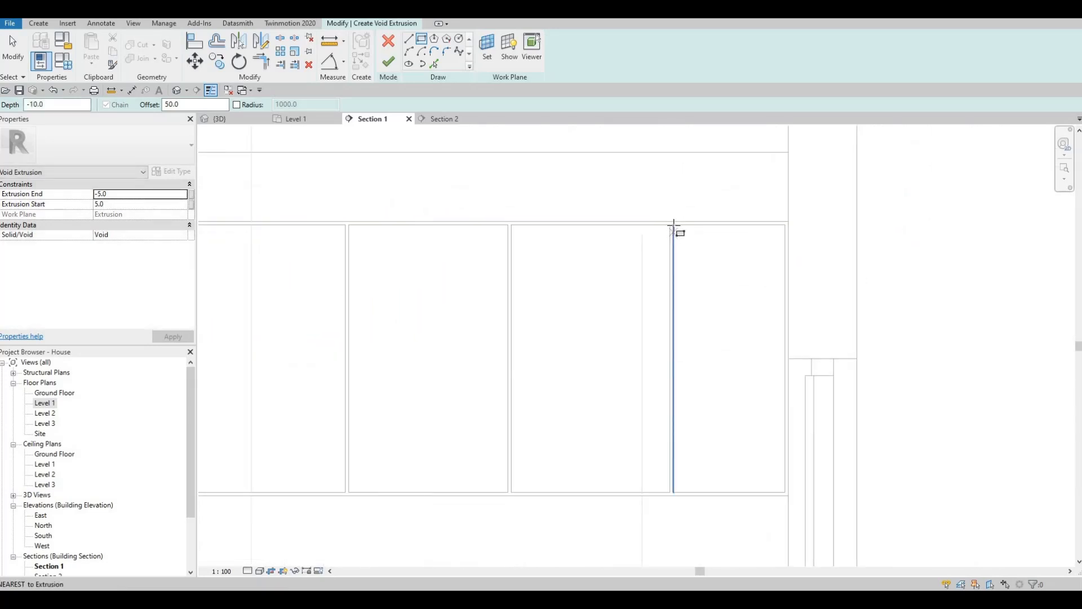
left_click(783, 491)
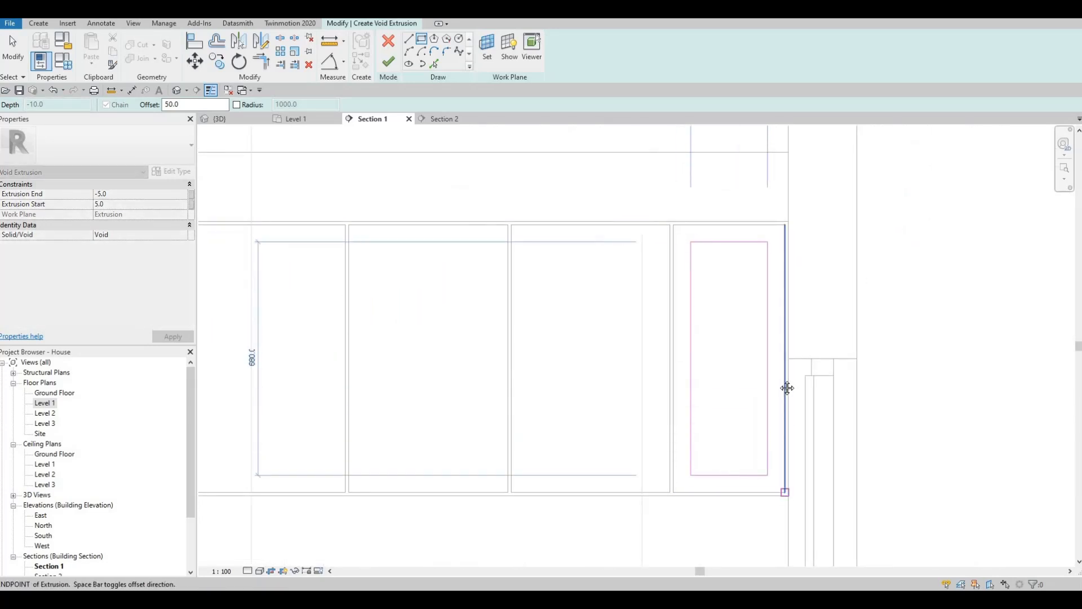
scroll(735, 338, "down", 3)
key("Escape")
key("Escape")
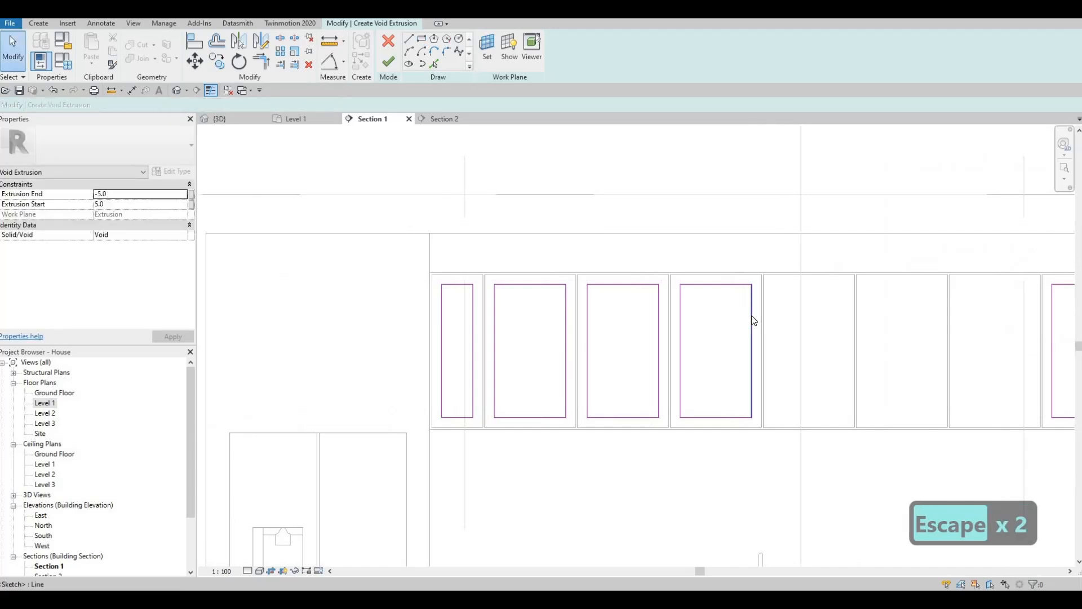
Copy the fourth door's inset rectangle to the remaining three upper doors and finish the void extrusion sketch.
key("Tab")
left_click(746, 357)
key("c")
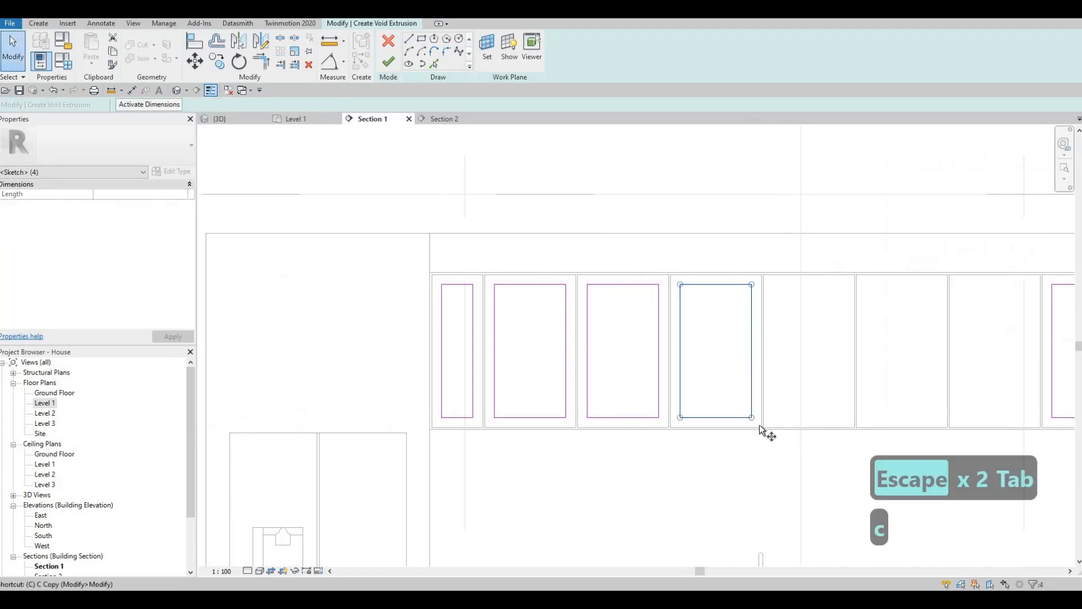
key("o")
scroll(759, 424, "up", 2)
scroll(750, 421, "up", 2)
left_click(749, 420)
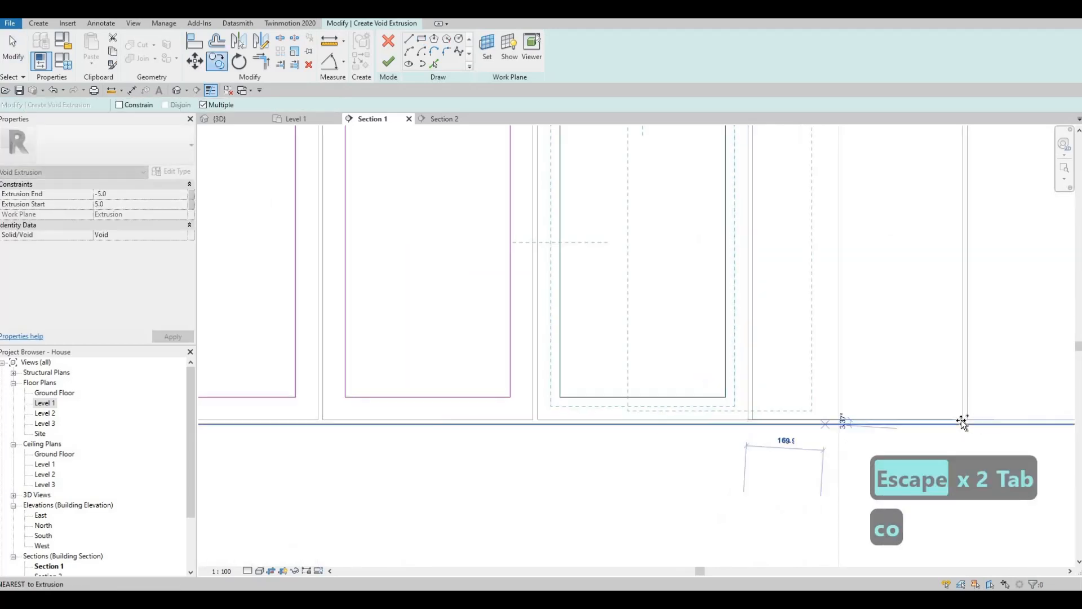
left_click(963, 419)
middle_click_drag(947, 412, 550, 370)
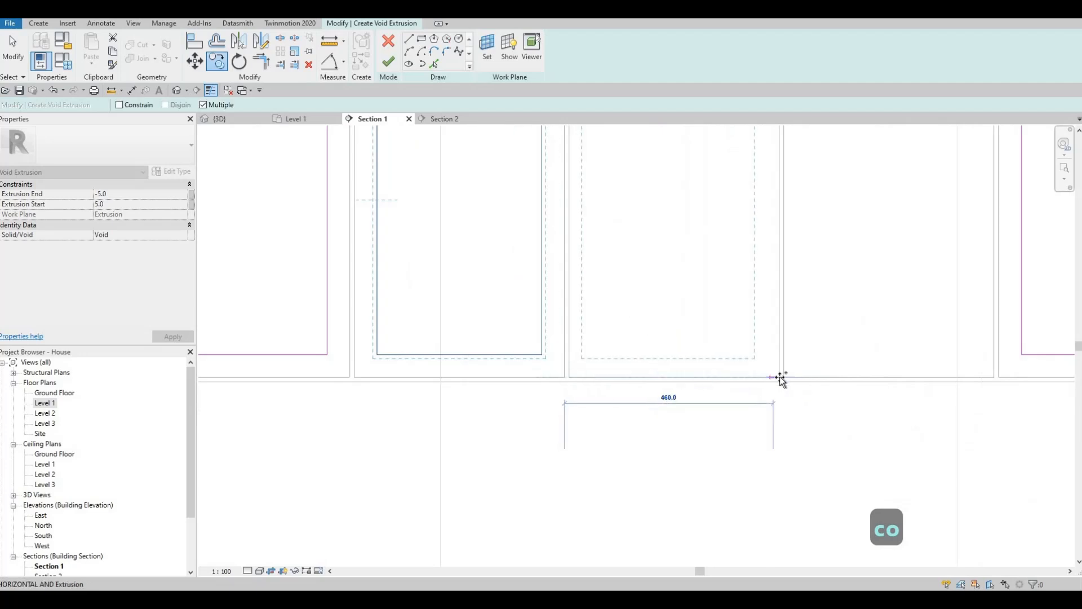
left_click(957, 383)
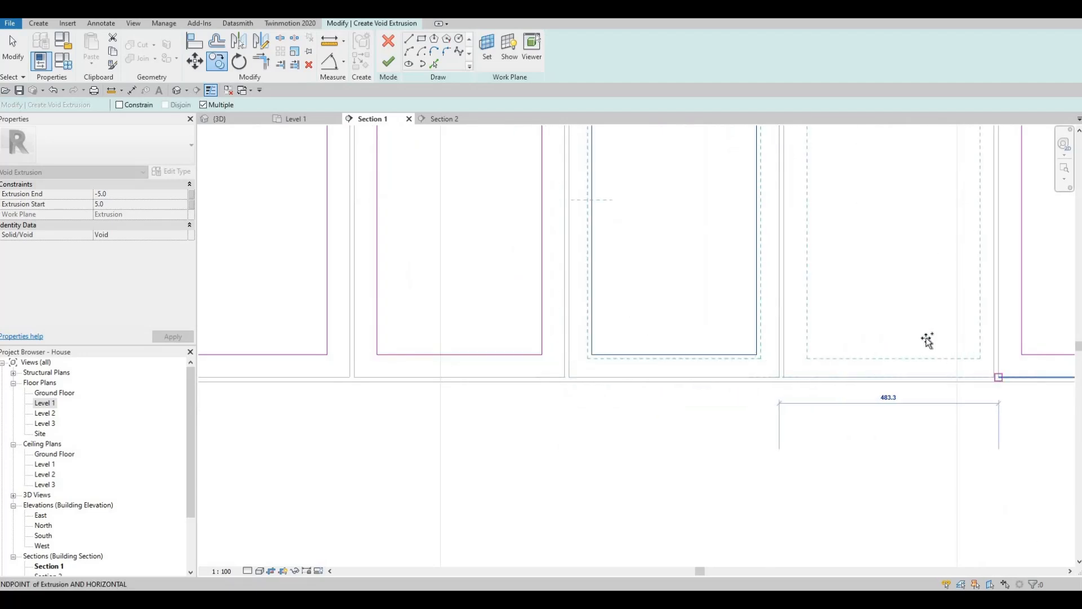
scroll(829, 338, "down", 4)
key("Escape")
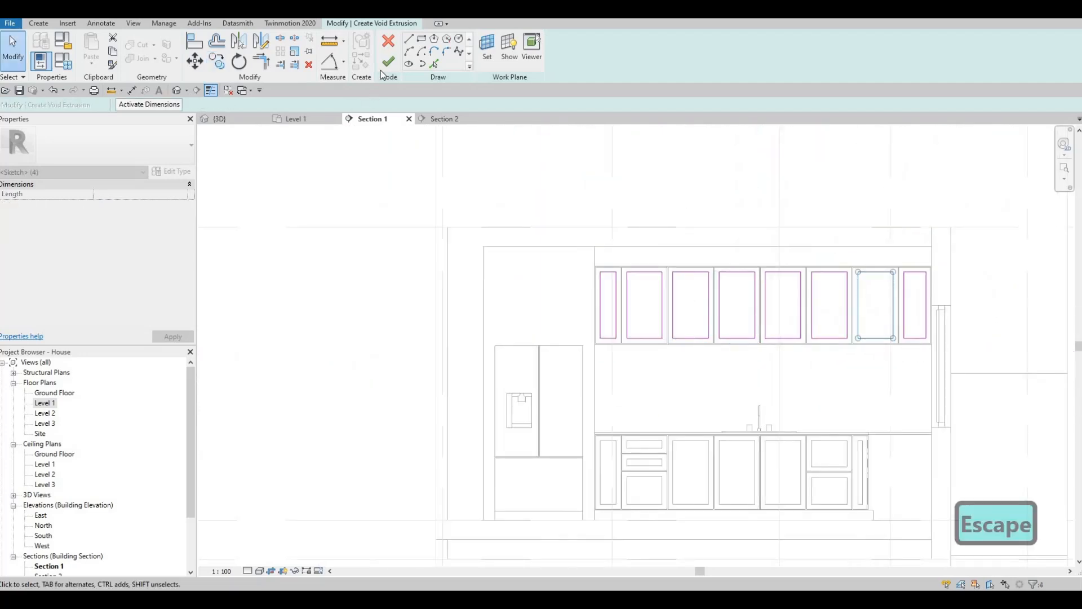
left_click(388, 61)
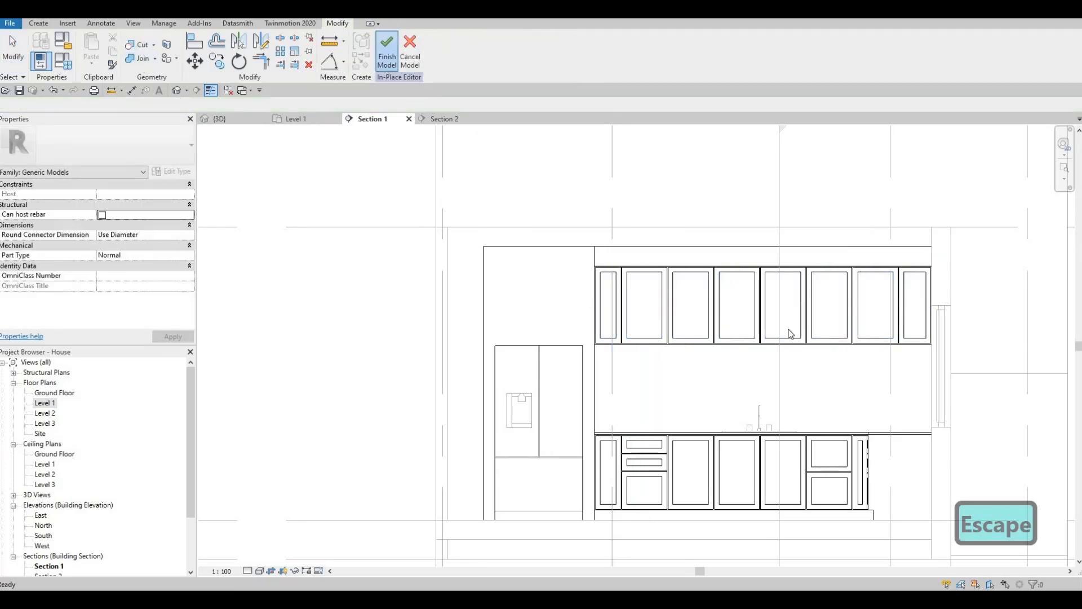
Finish the in-place kitchen model and inspect the upper cabinets in the 3D view.
key("ctrl+Tab")
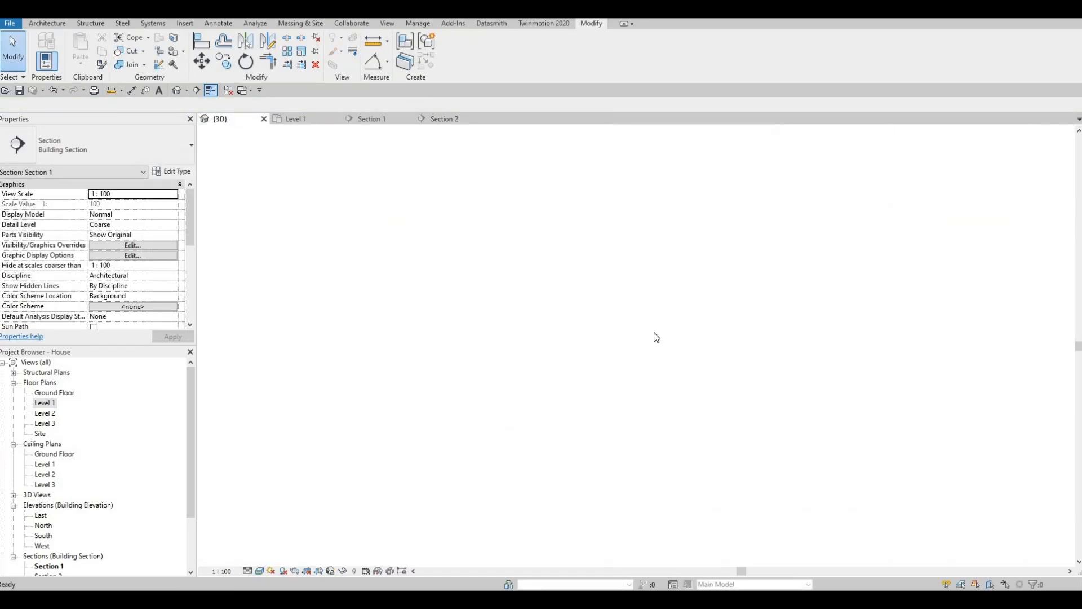
key("Escape")
middle_click_drag(603, 360, 557, 322, "shift")
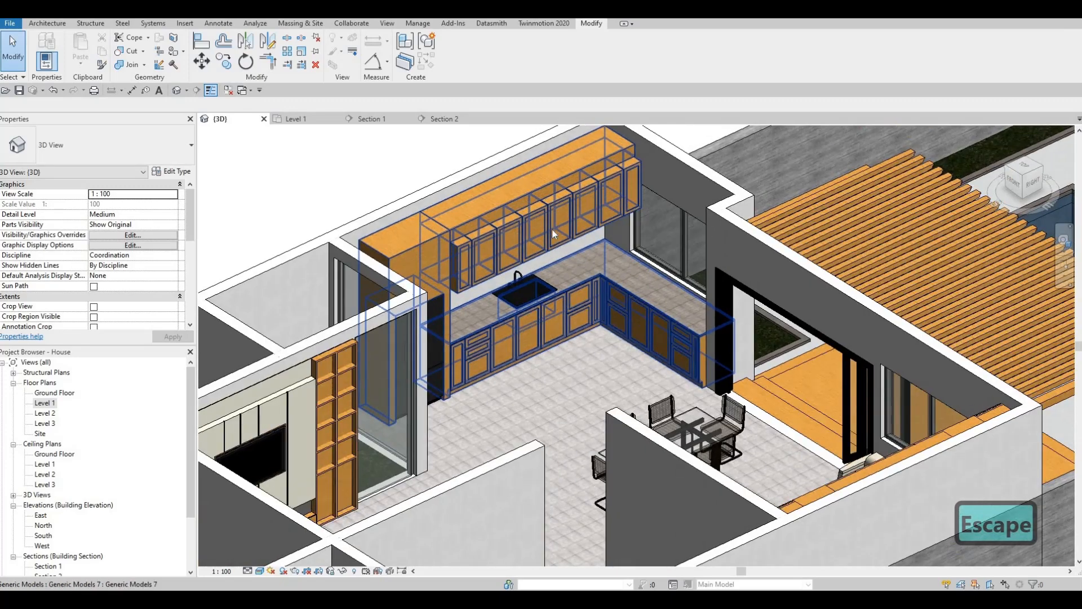
middle_click_drag(496, 191, 547, 208, "shift")
scroll(546, 209, "up", 1)
key("Escape")
key("Escape")
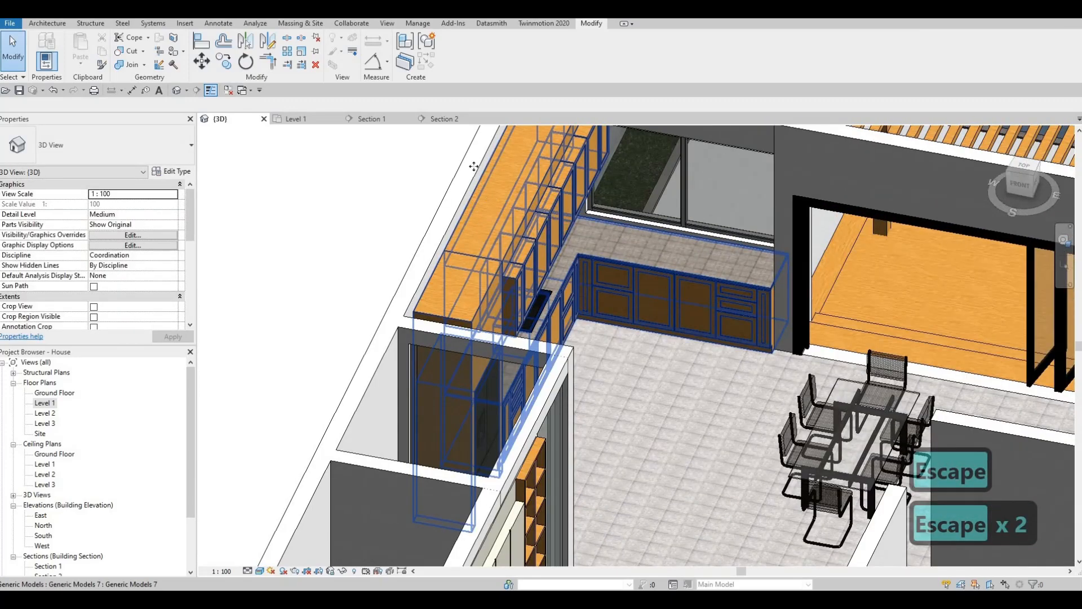
Reopen the in-place kitchen model and set the upper door extrusion's Extrusion End to 10.
left_click(546, 208)
double_click(553, 197)
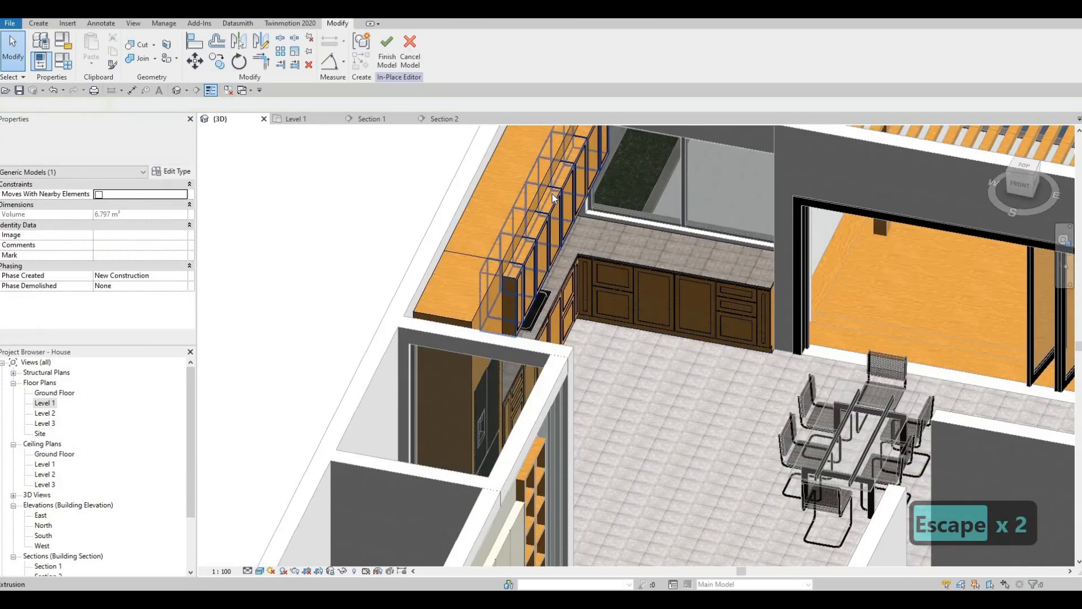
left_click(553, 192)
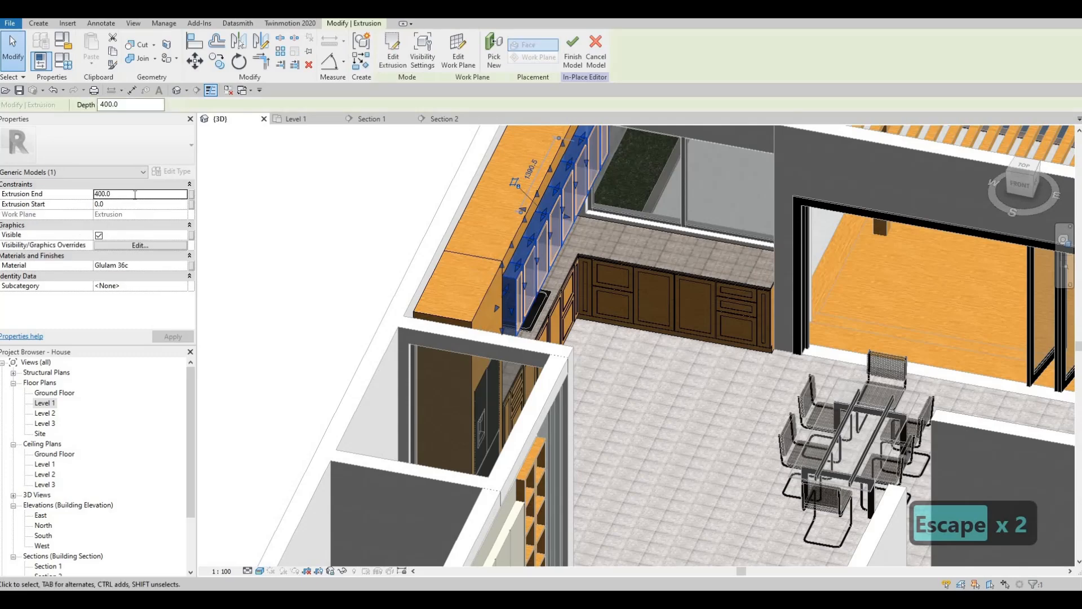
middle_click_drag(345, 179, 526, 179, "shift")
middle_click_drag(503, 236, 479, 228, "shift")
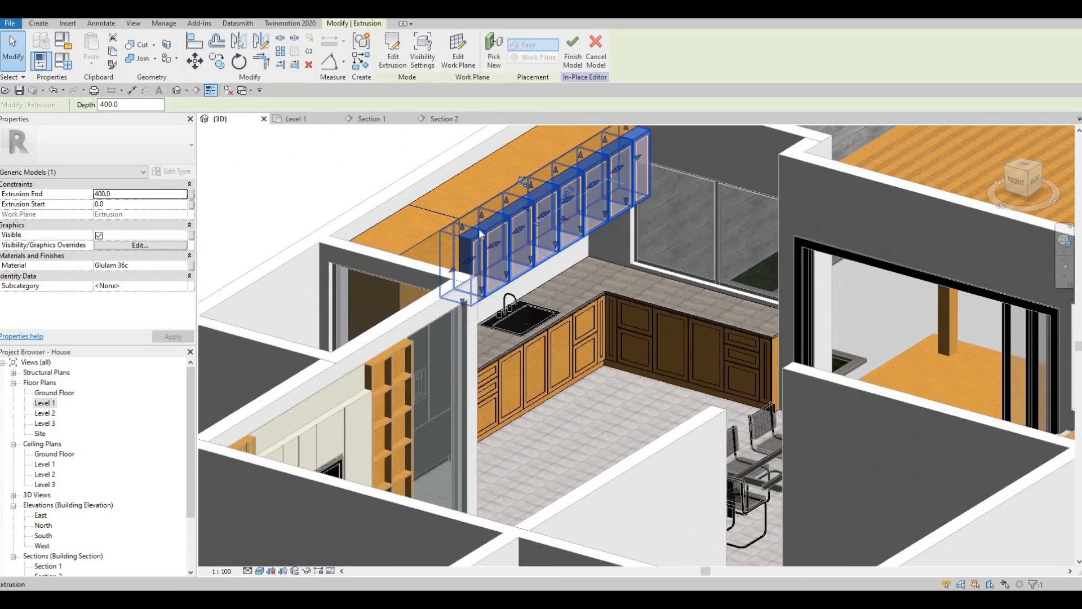
scroll(479, 228, "up", 1)
key("Escape")
left_click(479, 230)
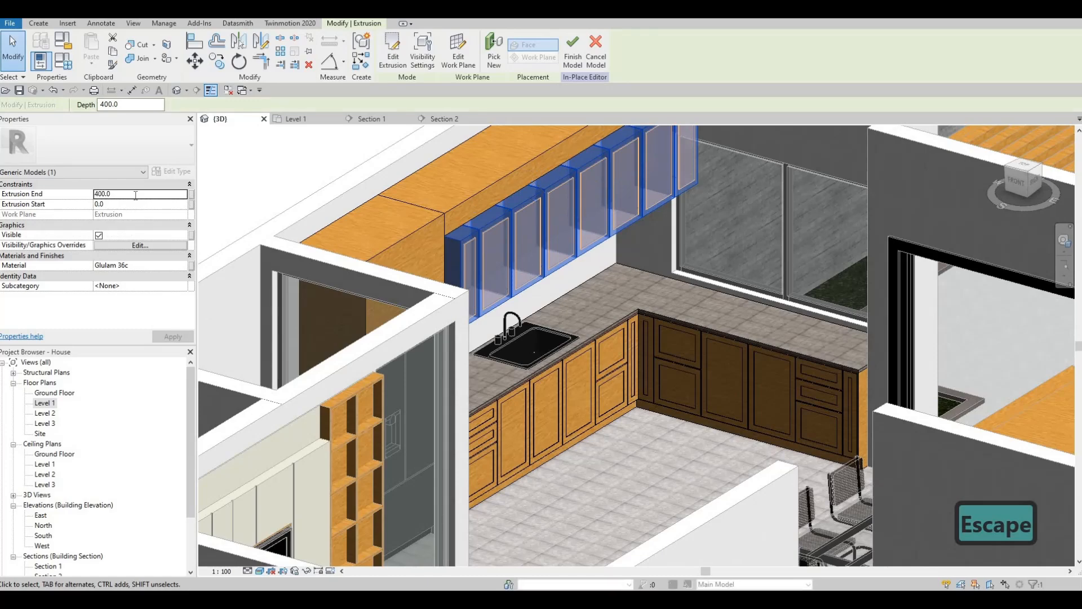
type("10")
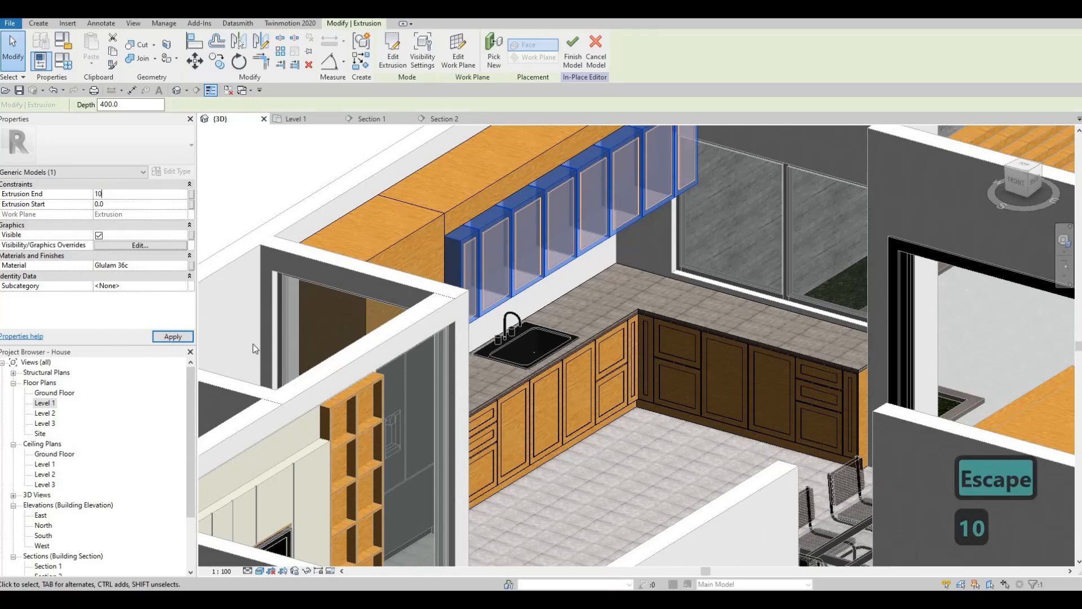
key("Escape")
key("Escape")
Examine the void cuts on the upper cabinet doors up close and from a distance in 3D.
middle_click_drag(553, 271, 460, 251, "shift")
middle_click_drag(551, 204, 424, 364, "shift")
key("Escape")
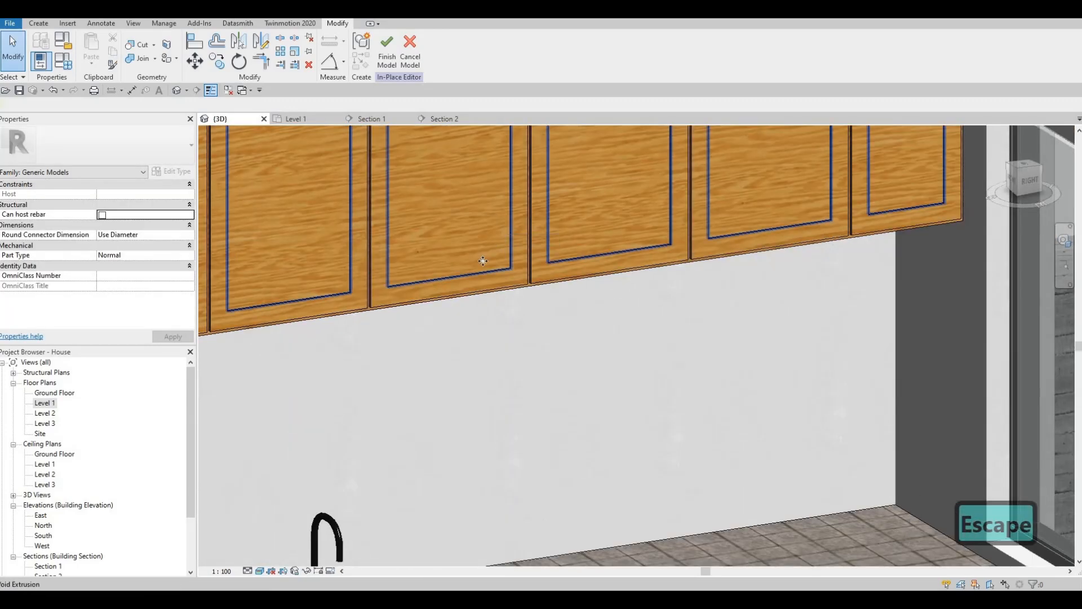
left_click(477, 273)
middle_click_drag(474, 285, 536, 368, "shift")
scroll(535, 368, "down", 2)
key("Escape")
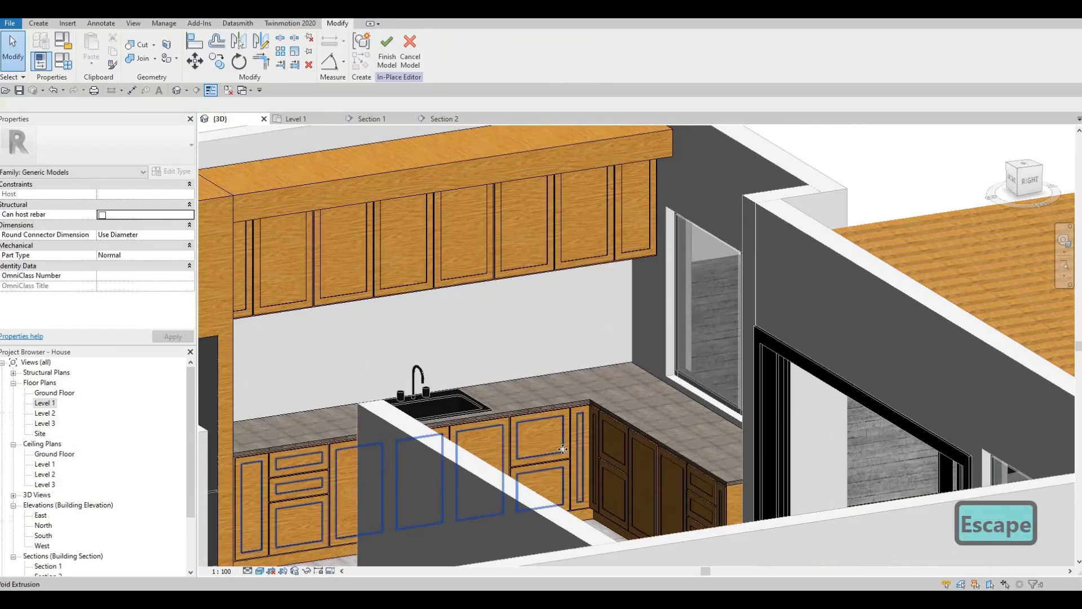
Compare the void extrusion settings of the base and upper cabinet doors, and review the kitchen front in 3D.
left_click(562, 453)
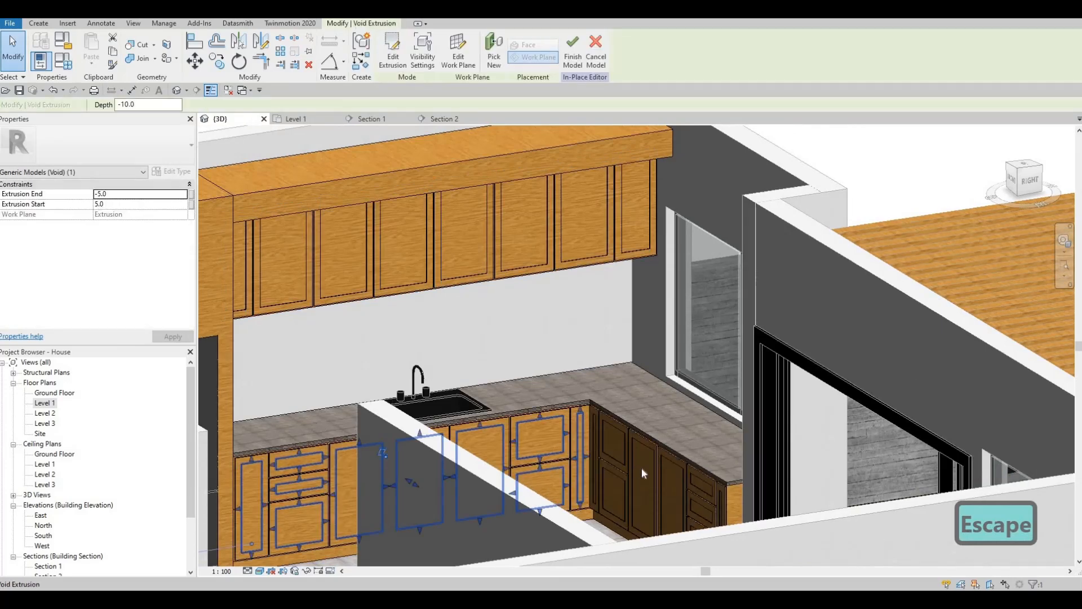
left_click(346, 277)
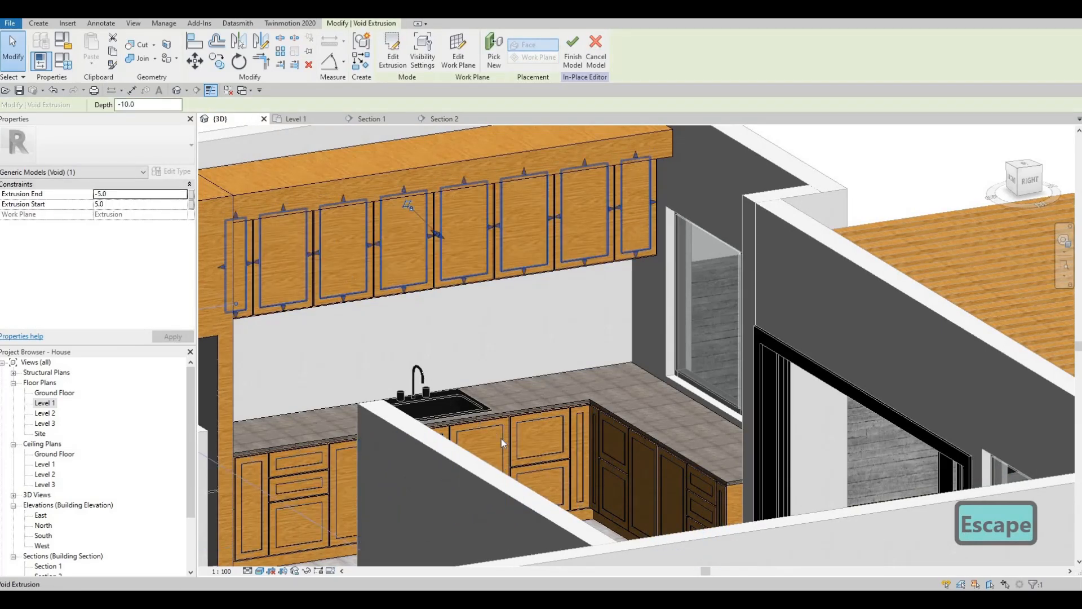
key("Escape")
key("Escape")
middle_click_drag(553, 313, 664, 282)
key("Escape")
scroll(646, 269, "down", 1)
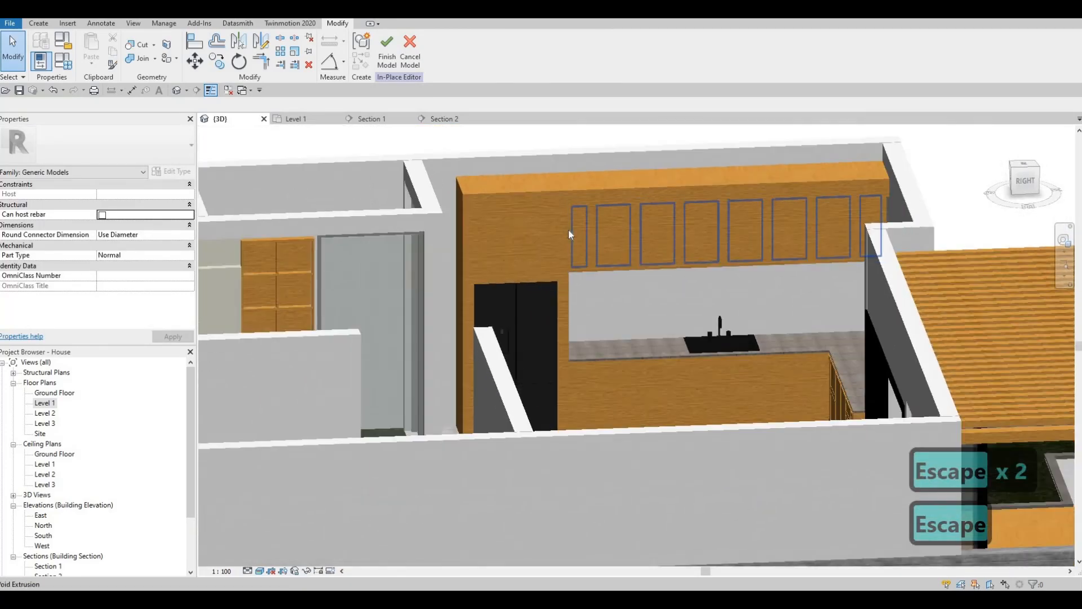
middle_click_drag(529, 267, 507, 223, "shift")
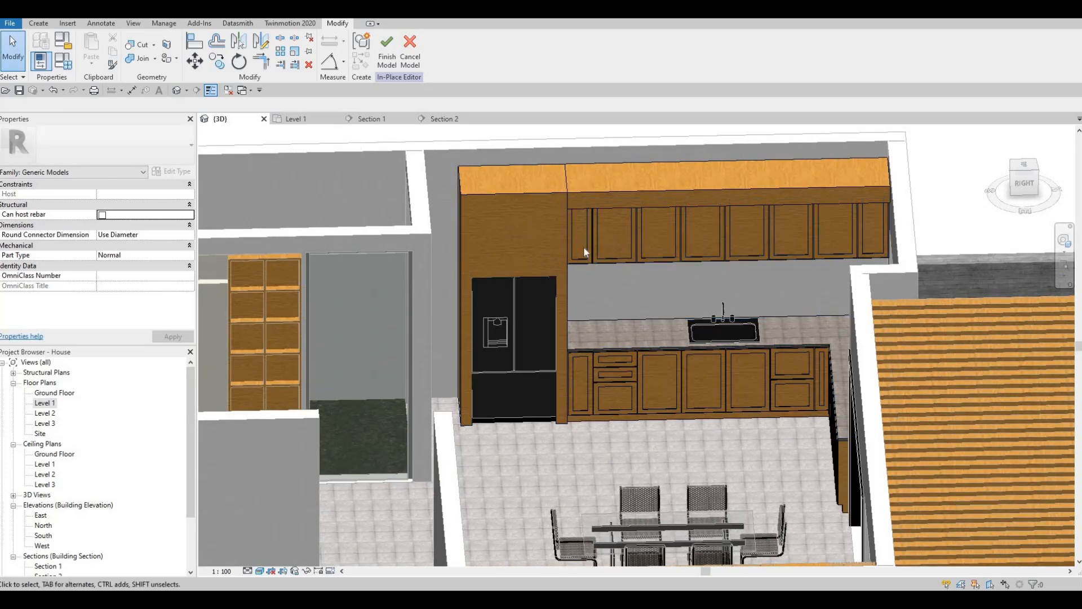
In Section 1, start a void extrusion on the refrigerator cabinet's front face and sketch a rectangle about 940 by 720 above the refrigerator.
double_click(45, 403)
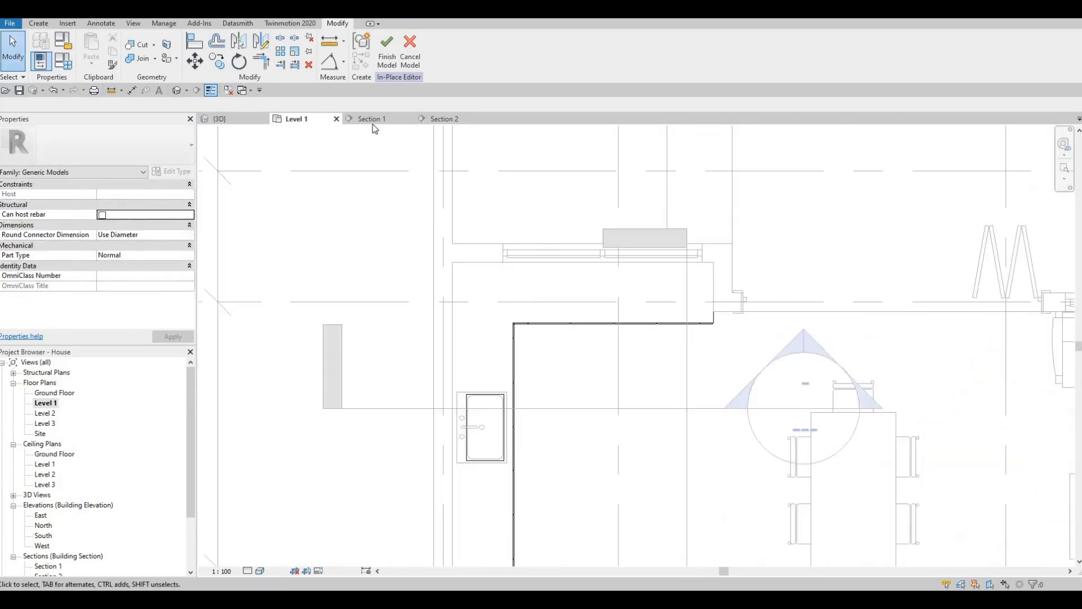
middle_click_drag(579, 301, 608, 277)
key("Escape")
key("Escape")
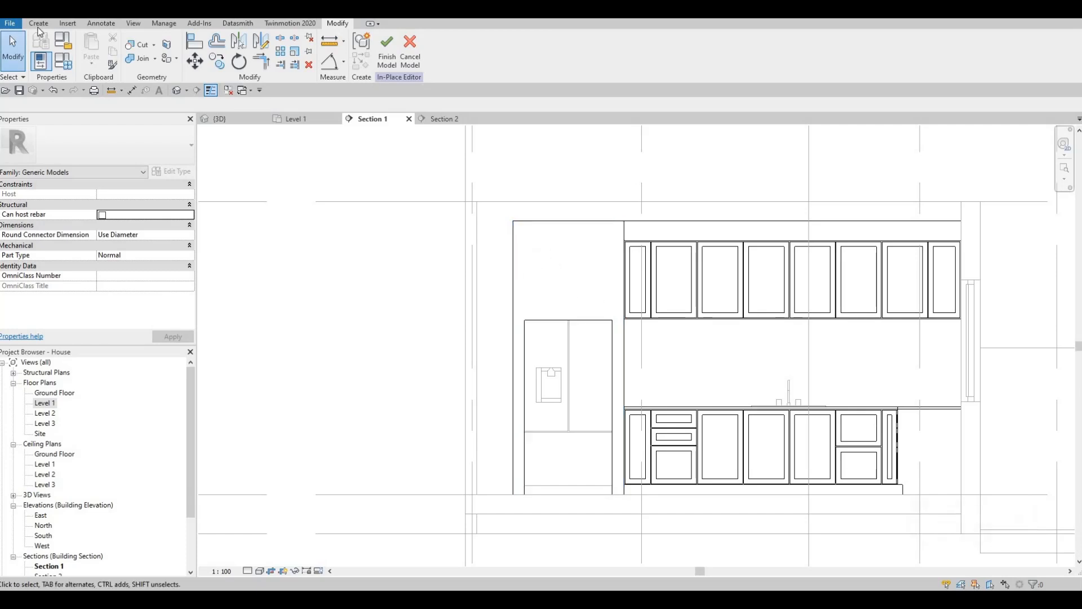
key("Escape")
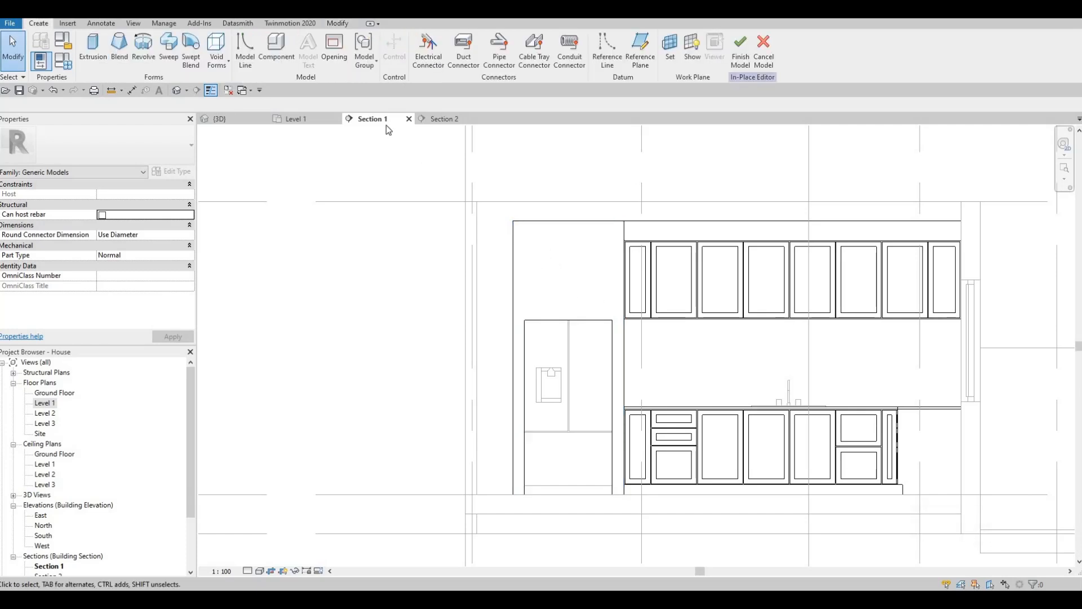
left_click(217, 53)
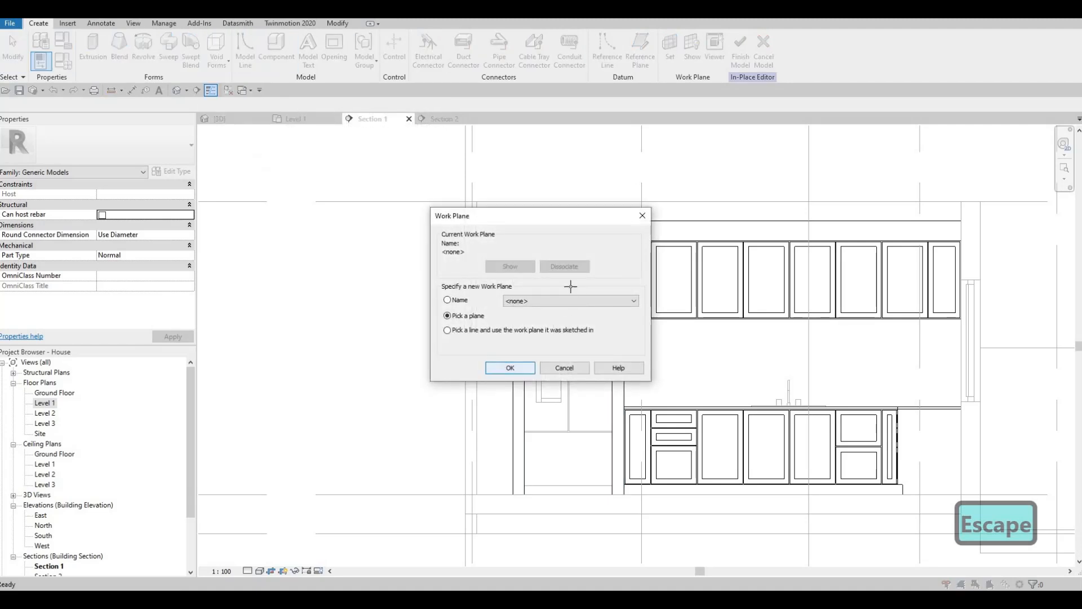
key("Return")
left_click(571, 287)
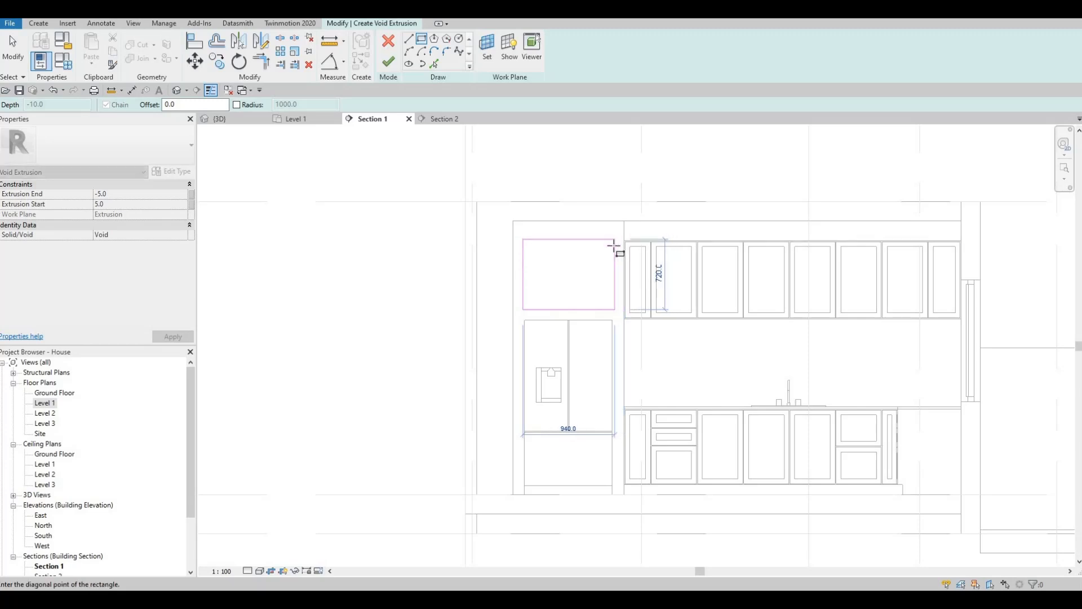
key("Escape")
key("Escape")
key("Escape")
scroll(576, 281, "up", 2)
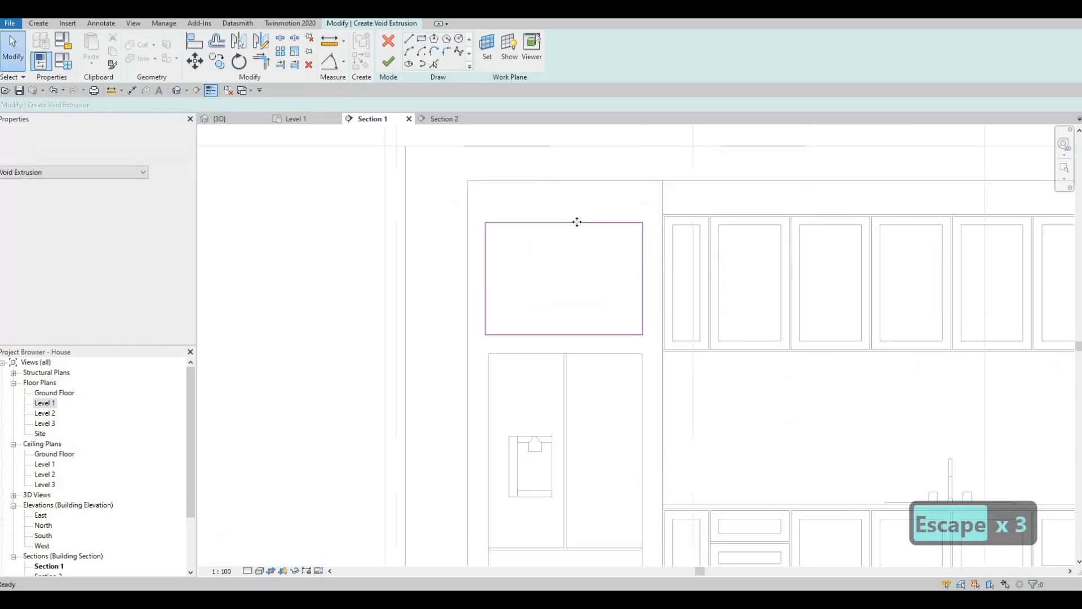
Lower the void rectangle's upper edge, align its sides with the refrigerator opening, and finish the void sketch.
left_click(575, 265)
key("Escape")
key("Escape")
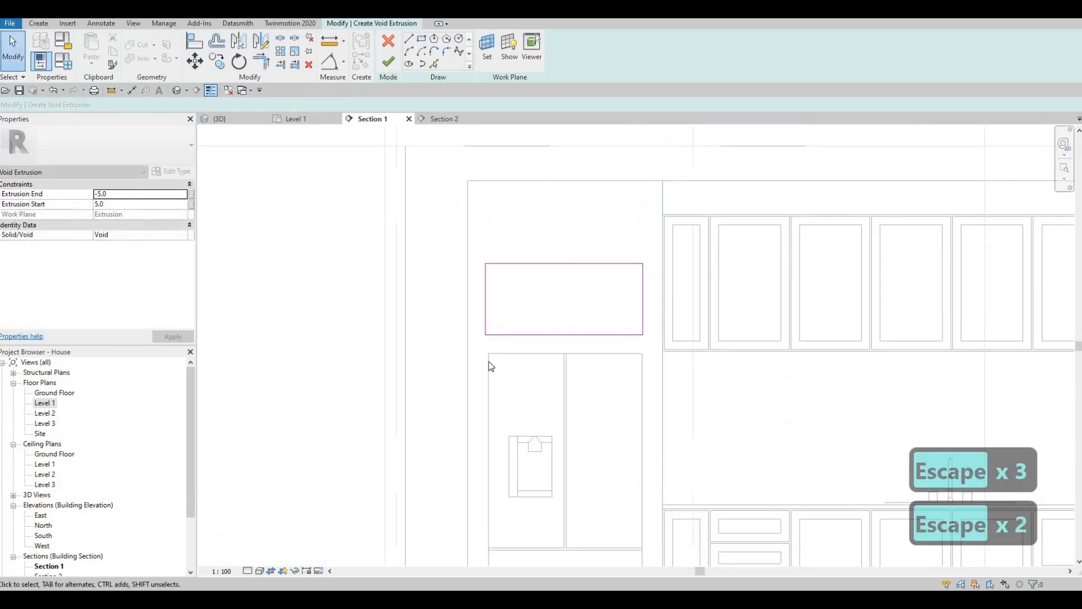
key("a")
key("l")
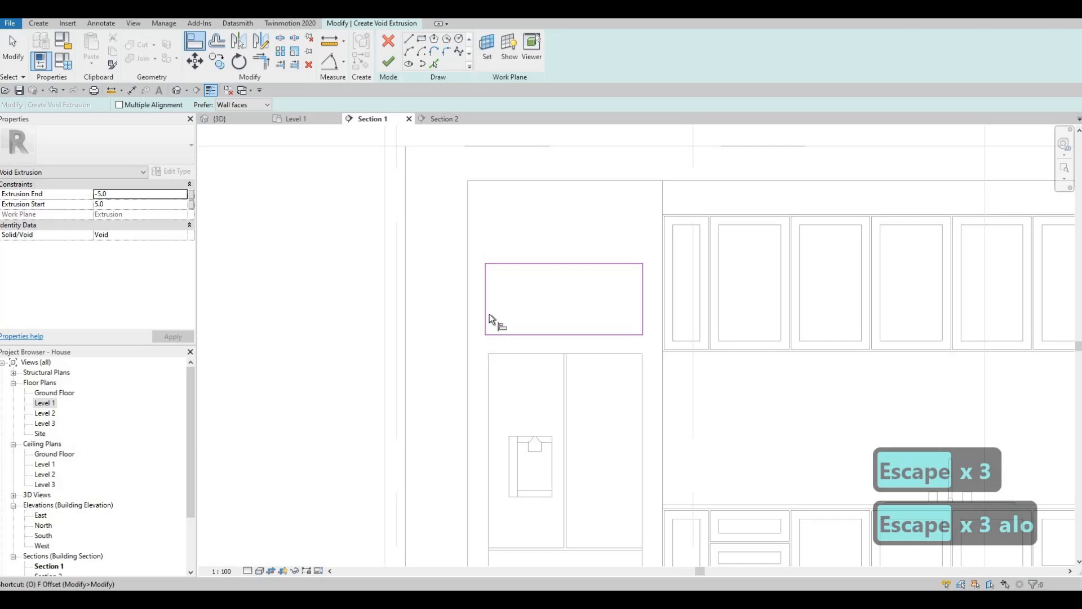
left_click(488, 364)
left_click(640, 380)
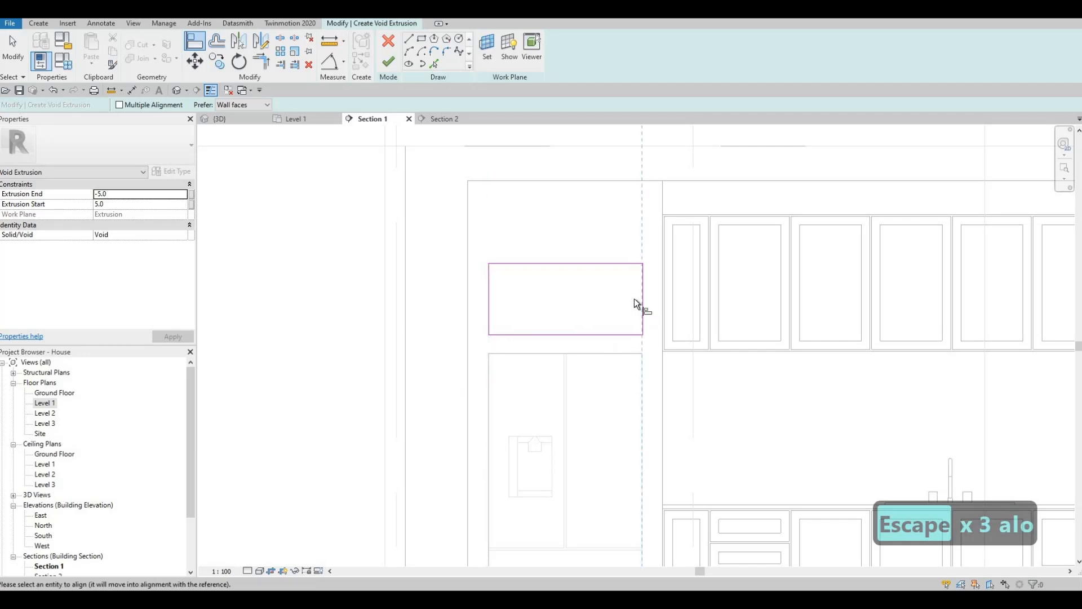
key("Escape")
left_click(388, 61)
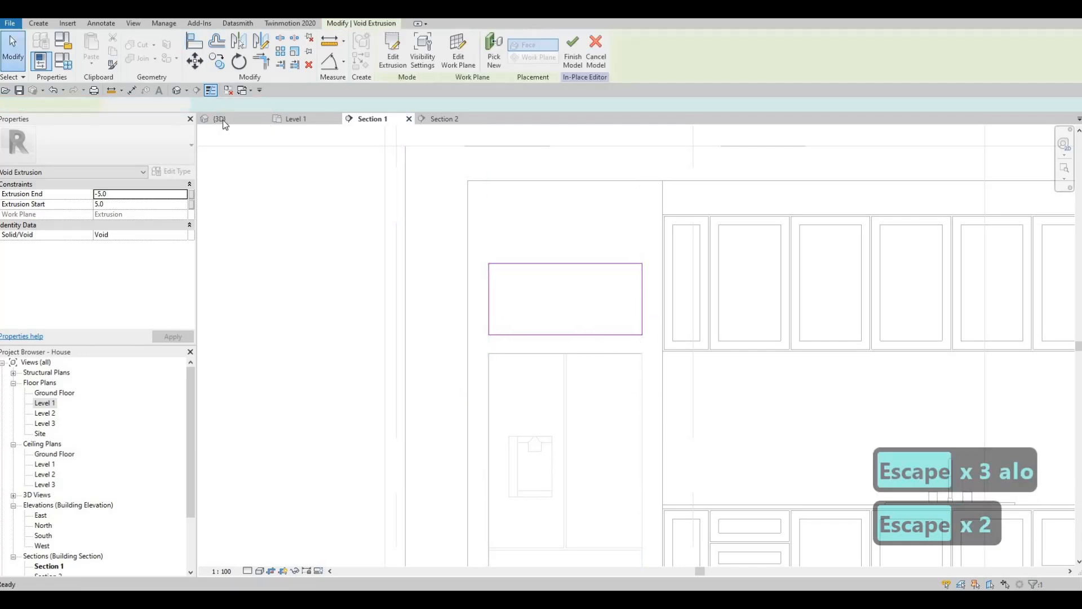
In the 3D view, deepen the void to an Extrusion Start of about 463.5 and cut it out of the refrigerator cabinet.
left_click(222, 119)
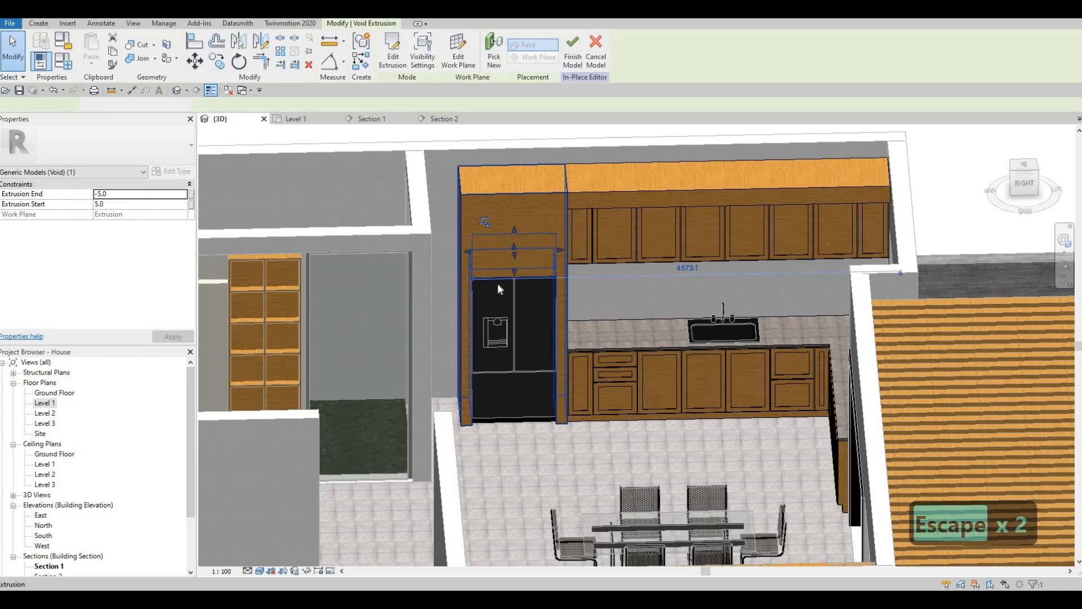
middle_click_drag(497, 283, 508, 259, "shift")
scroll(519, 283, "up", 6)
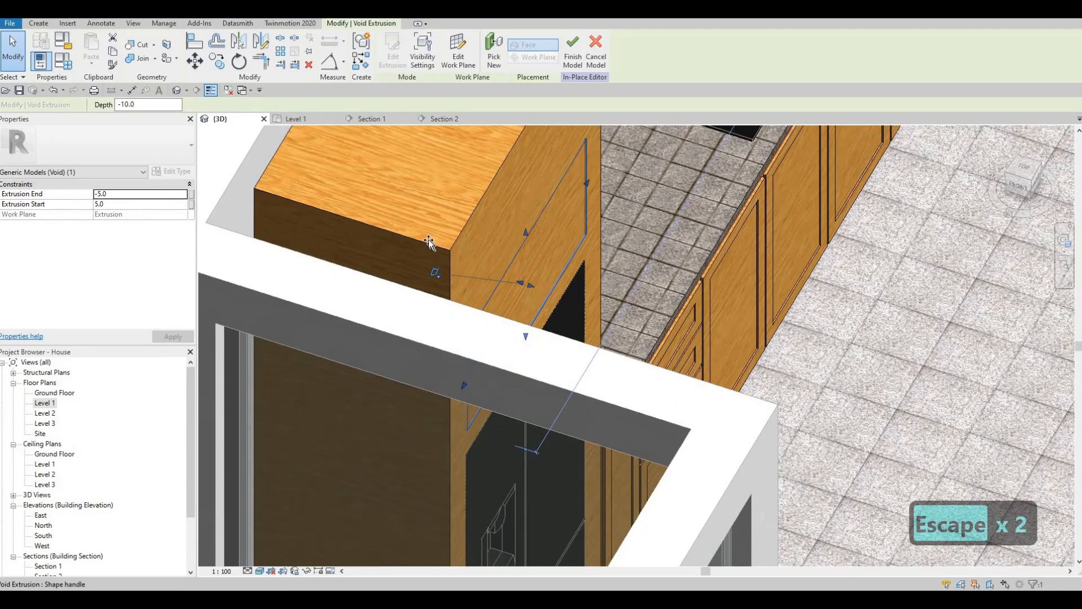
left_click_drag(428, 239, 437, 280)
scroll(468, 293, "down", 1)
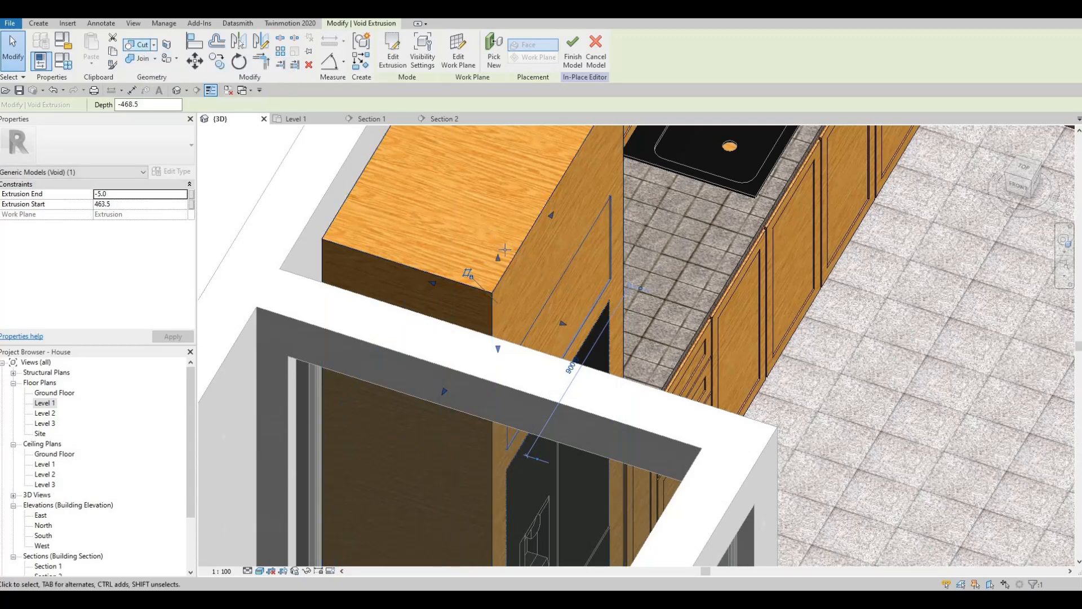
left_click(143, 45)
middle_click_drag(394, 159, 288, 122, "shift")
key("Escape")
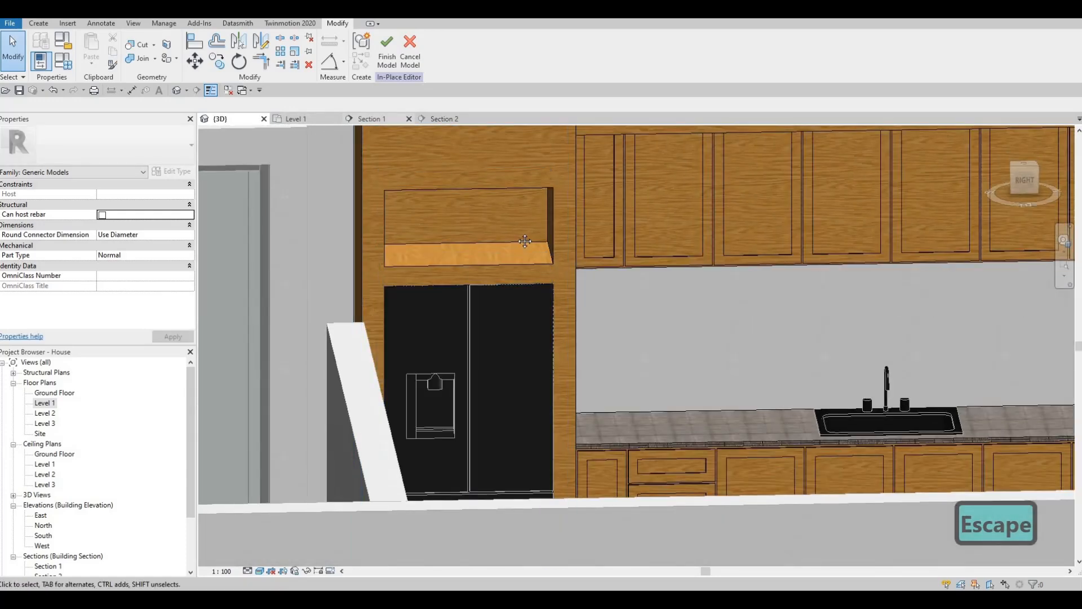
In Section 1, check the extrusion settings of the refrigerator cabinet, the base doors and the upper door voids.
key("ctrl+Tab")
scroll(507, 276, "down", 2)
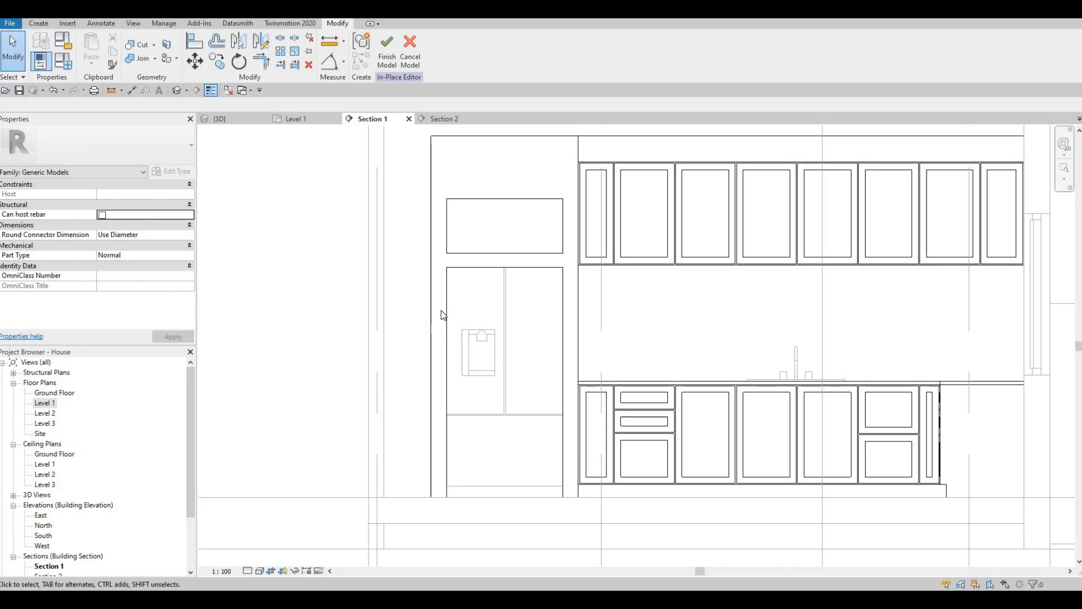
key("Escape")
left_click(439, 339)
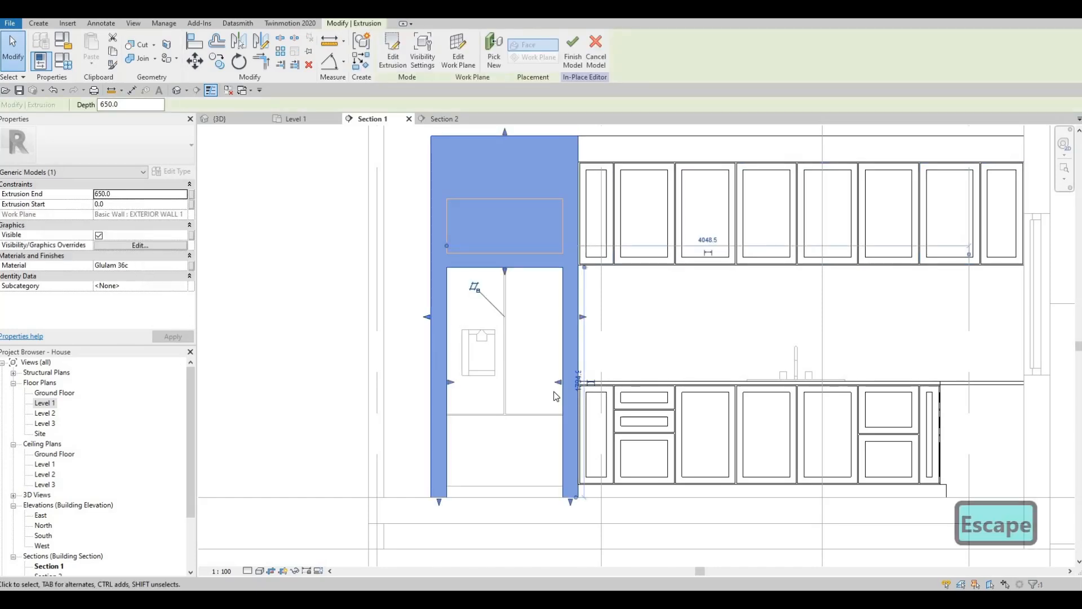
key("Escape")
left_click(624, 399)
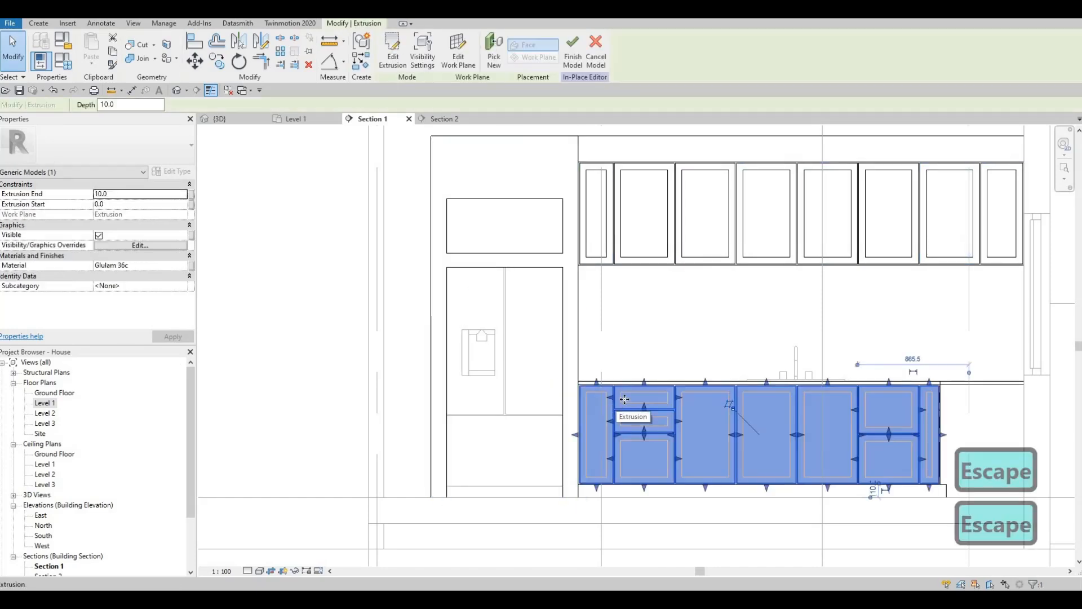
key("Escape")
left_click(638, 253)
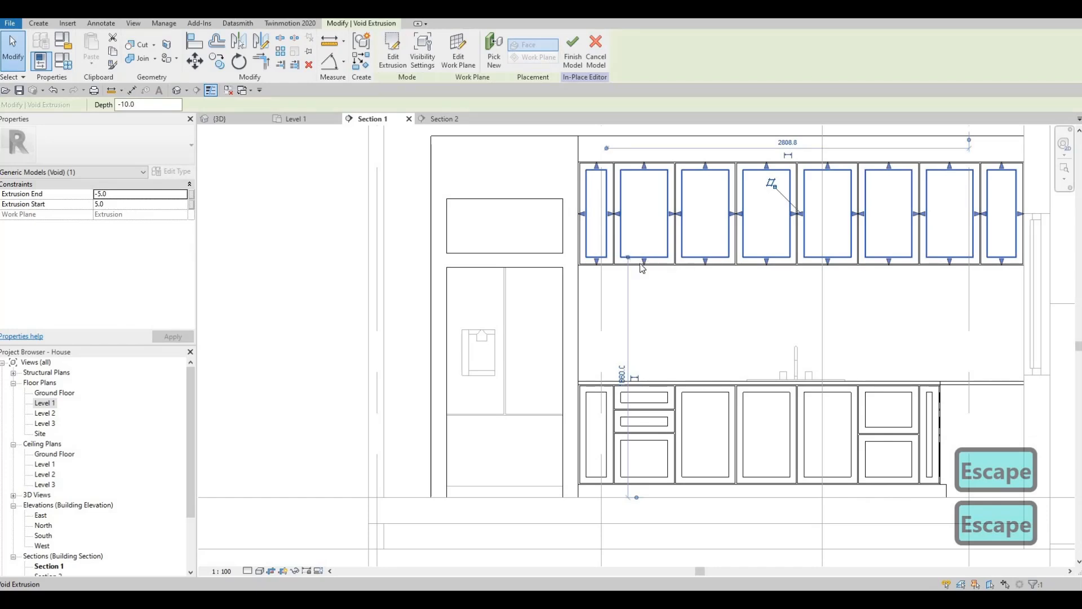
key("Escape")
middle_click_drag(358, 200, 367, 220)
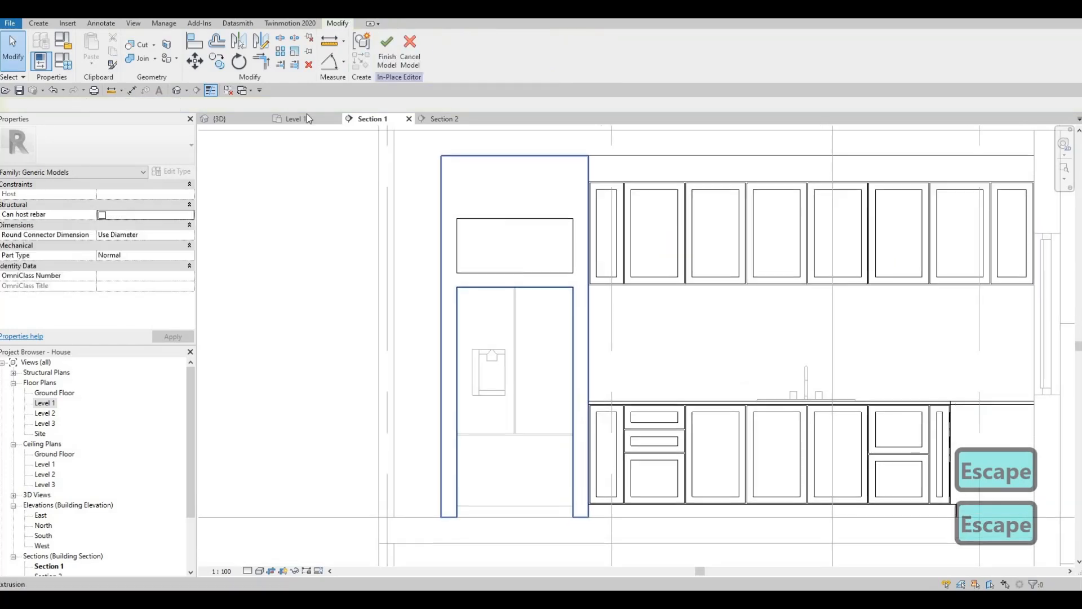
key("Escape")
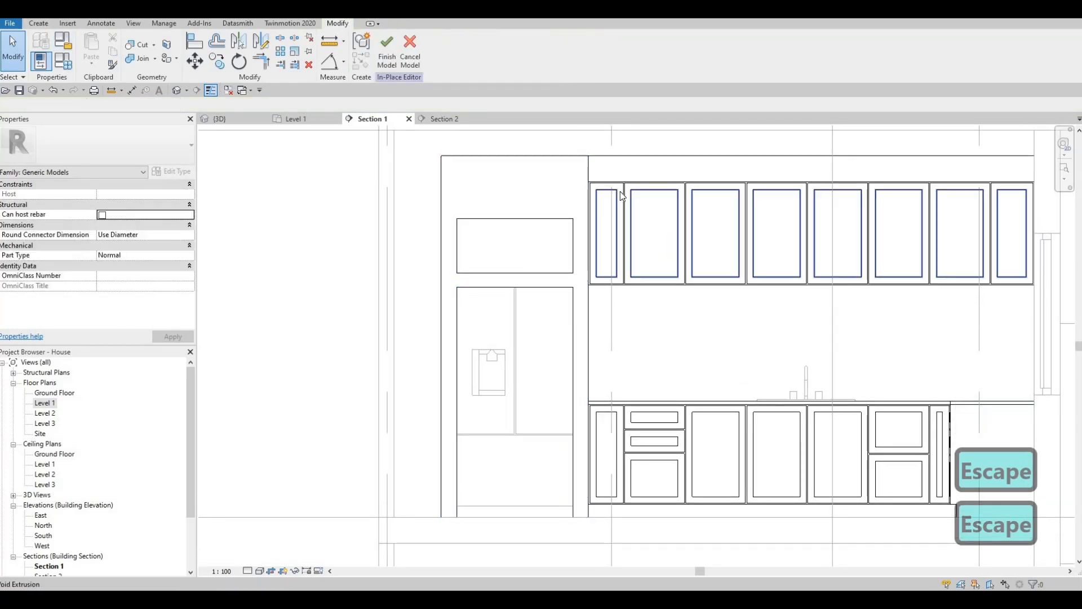
Start a solid extrusion on the refrigerator cabinet's face with material Glulam 36c, Extrusion End 10 and Extrusion Start 0.
left_click(42, 24)
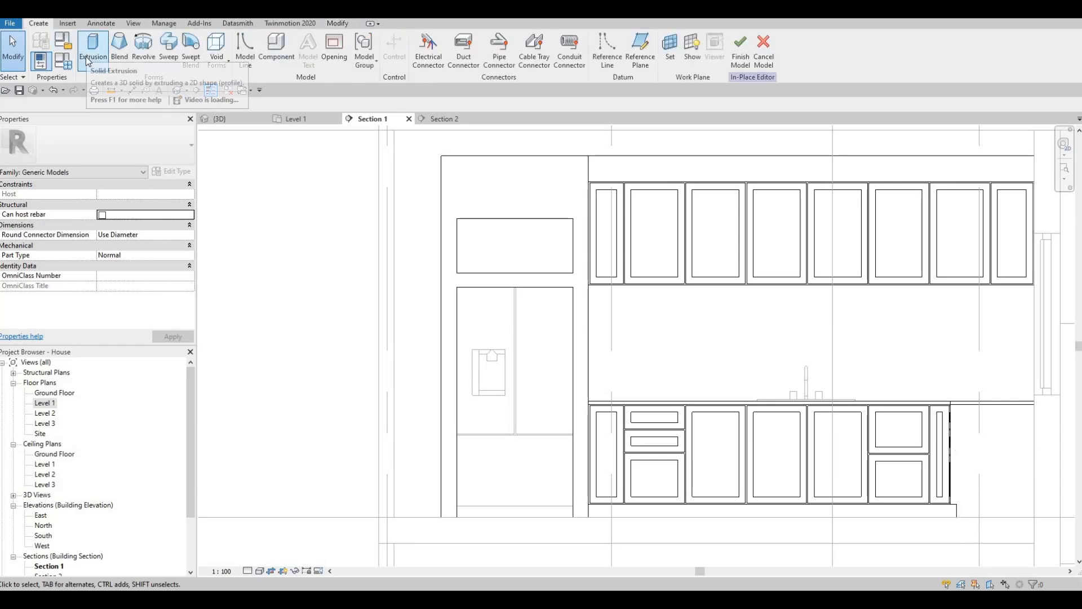
left_click(88, 58)
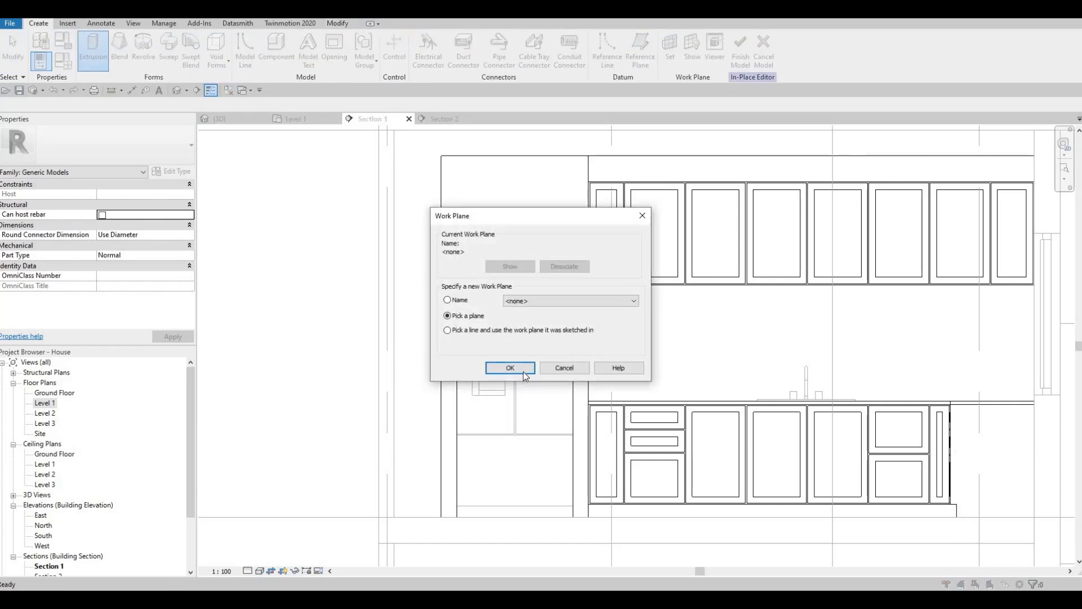
key("Return")
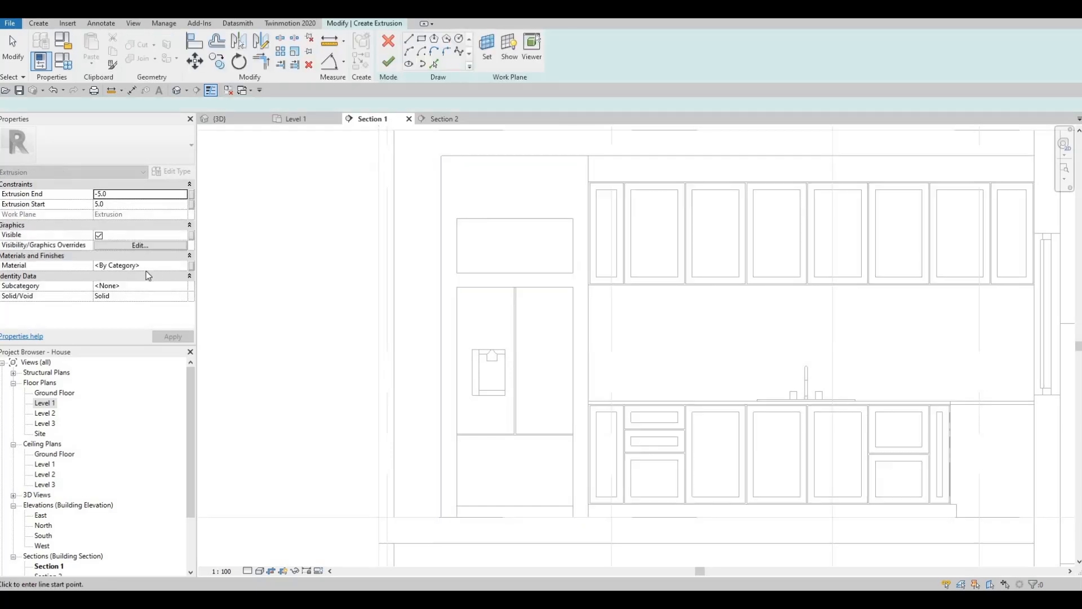
left_click(156, 265)
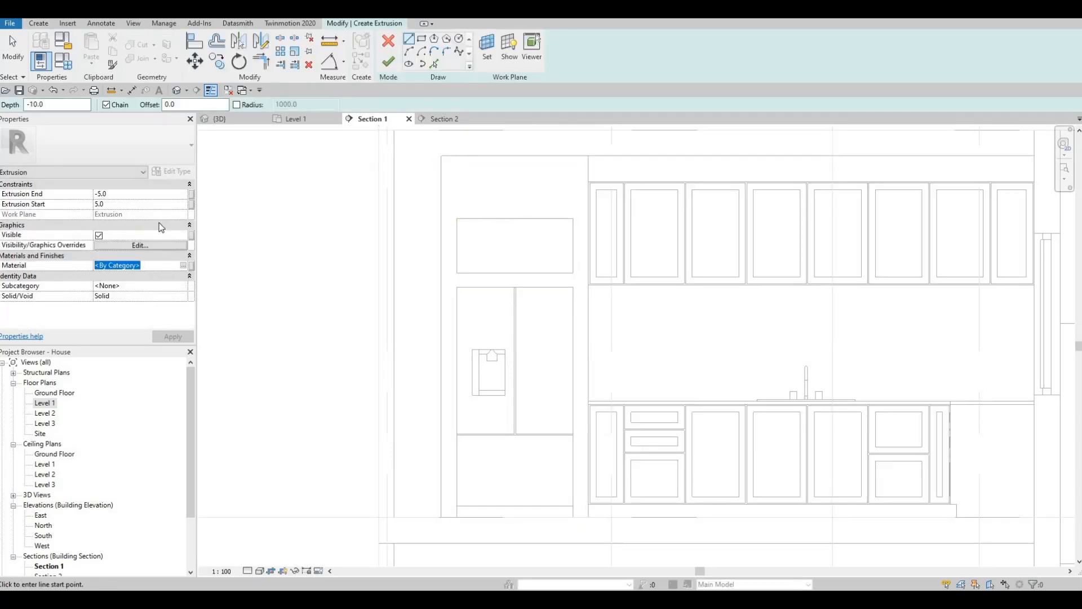
type("Glulam 36c")
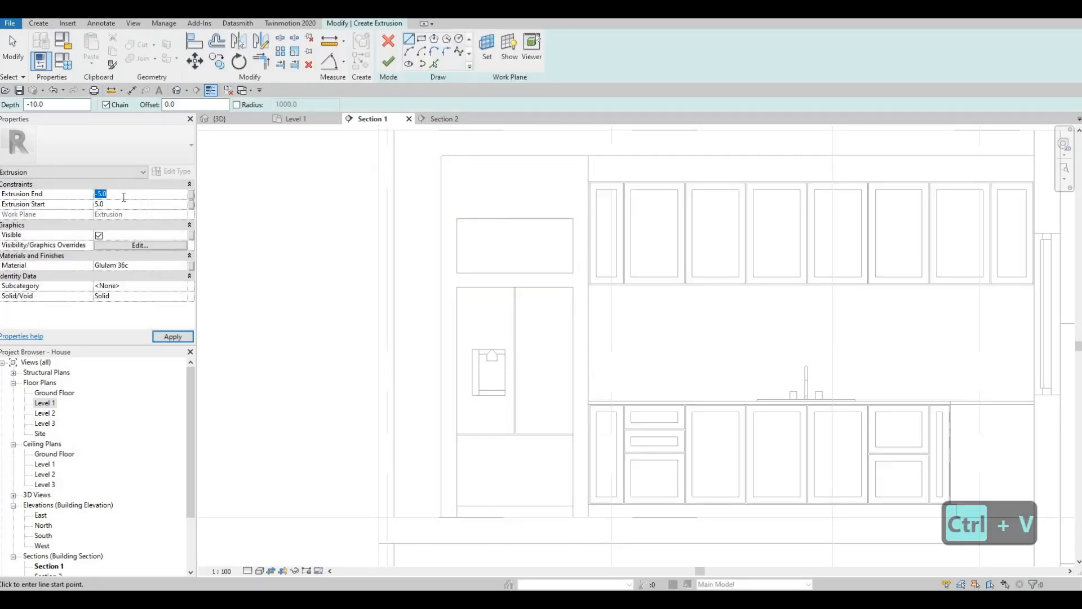
type("10")
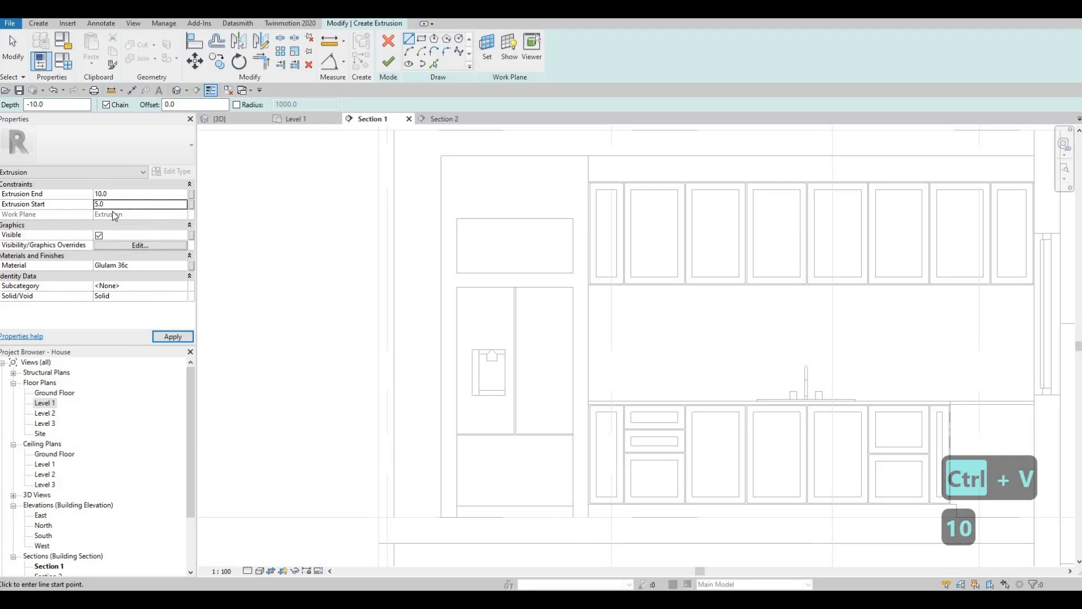
type("0")
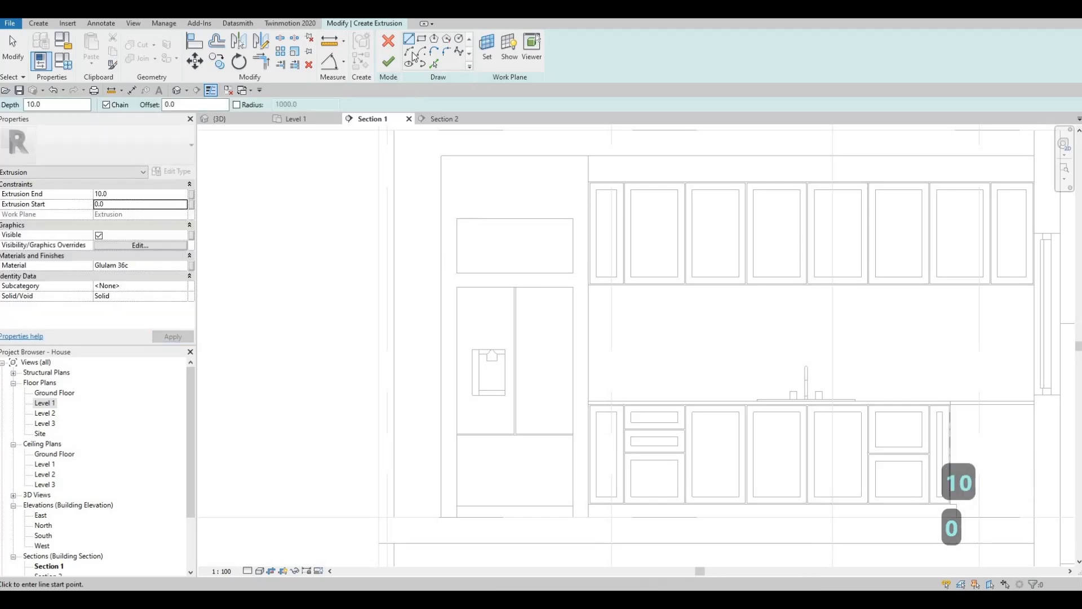
Sketch a rectangle offset 10 inward, covering the refrigerator cabinet's front from its upper edge down to the open niche.
type("rc")
scroll(550, 178, "up", 2)
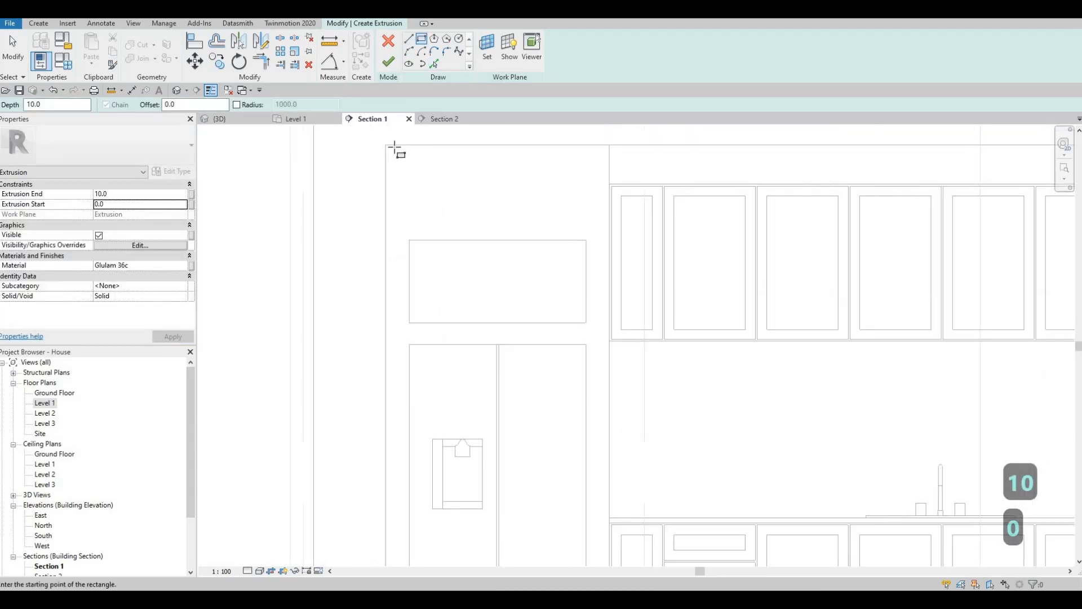
double_click(176, 105)
type("10")
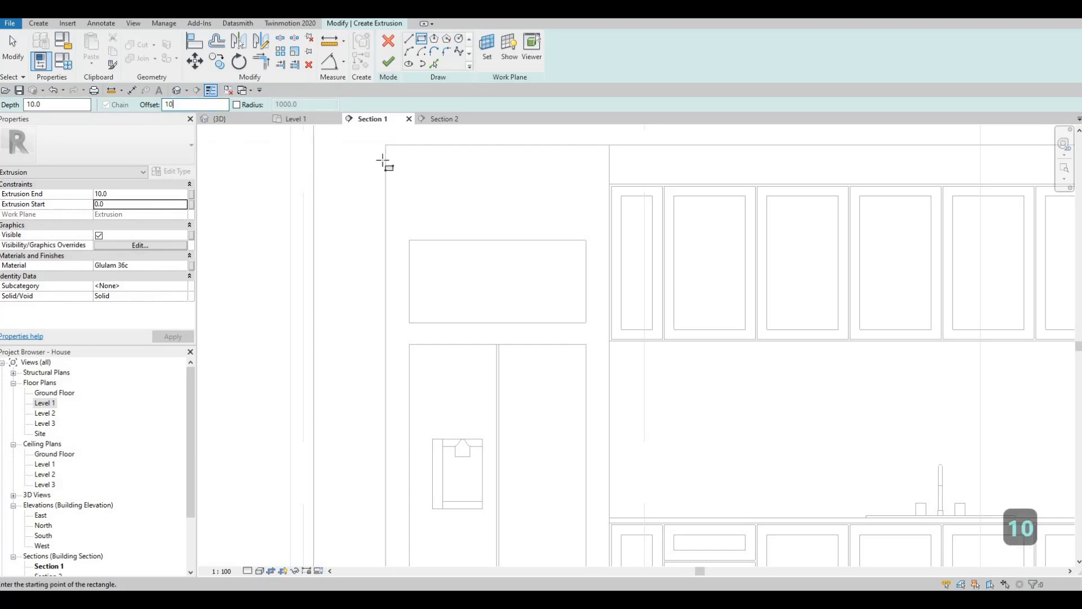
left_click(386, 145)
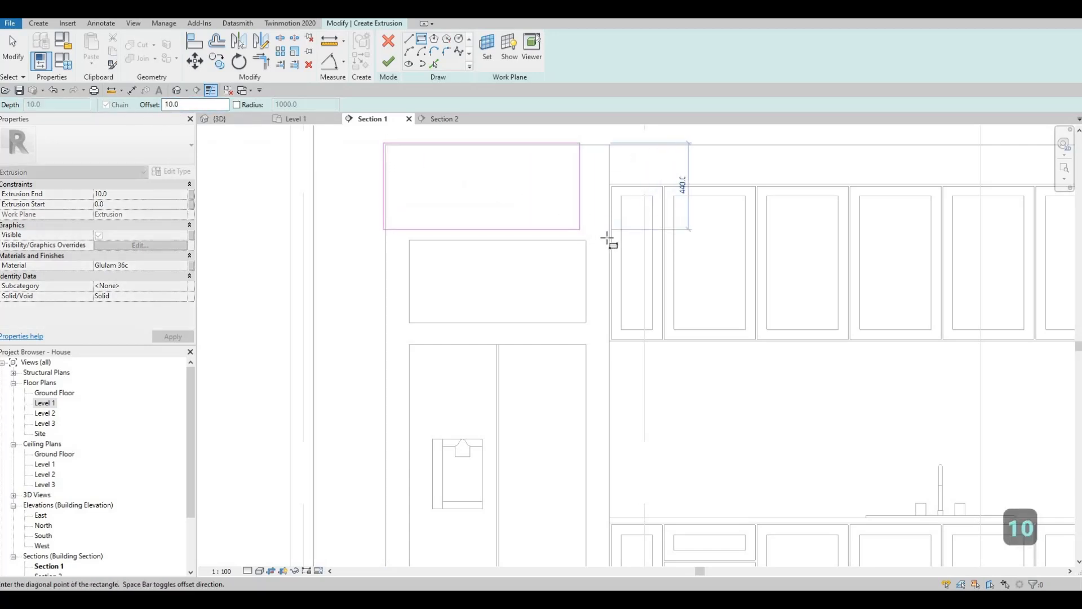
left_click(461, 286)
key("Escape")
scroll(431, 175, "up", 3)
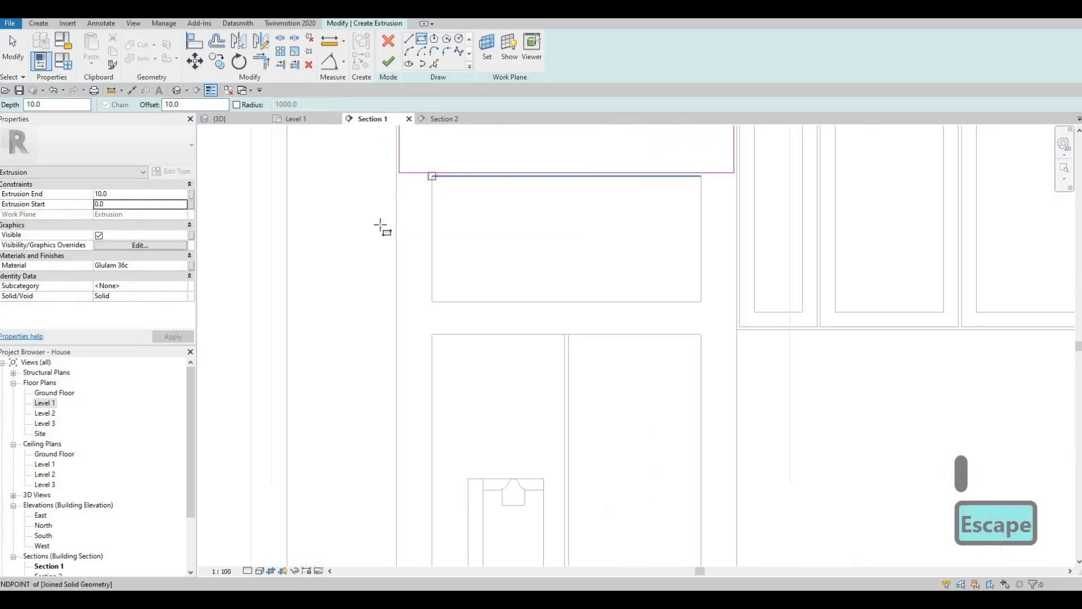
left_click(412, 256)
left_click(429, 179)
key("Escape")
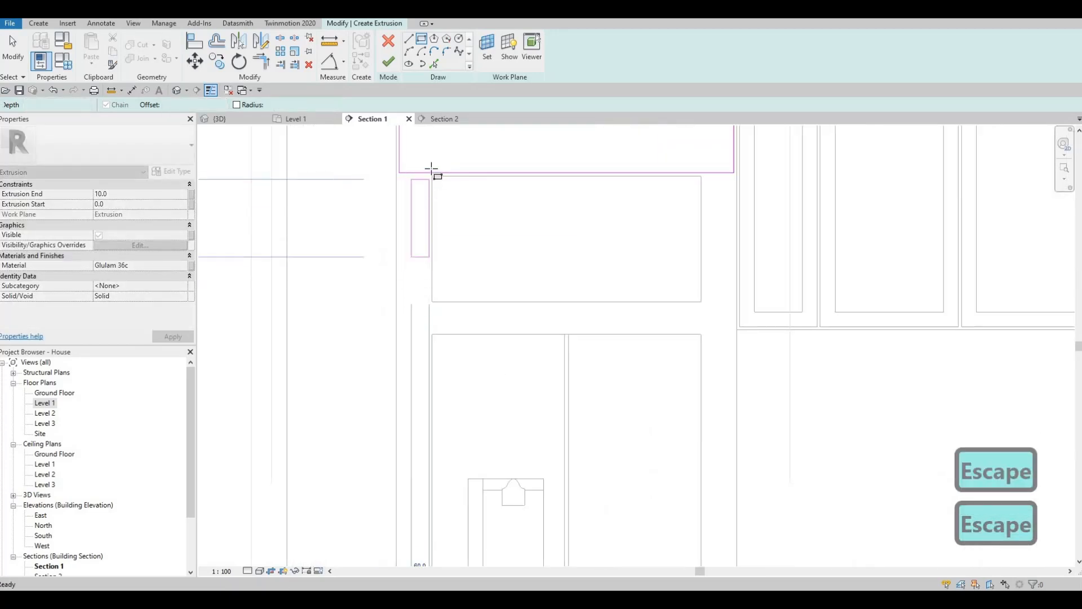
Sketch a narrow rectangle with the 10 offset on the cabinet strip between its outer edge and the open niche.
scroll(430, 178, "up", 4)
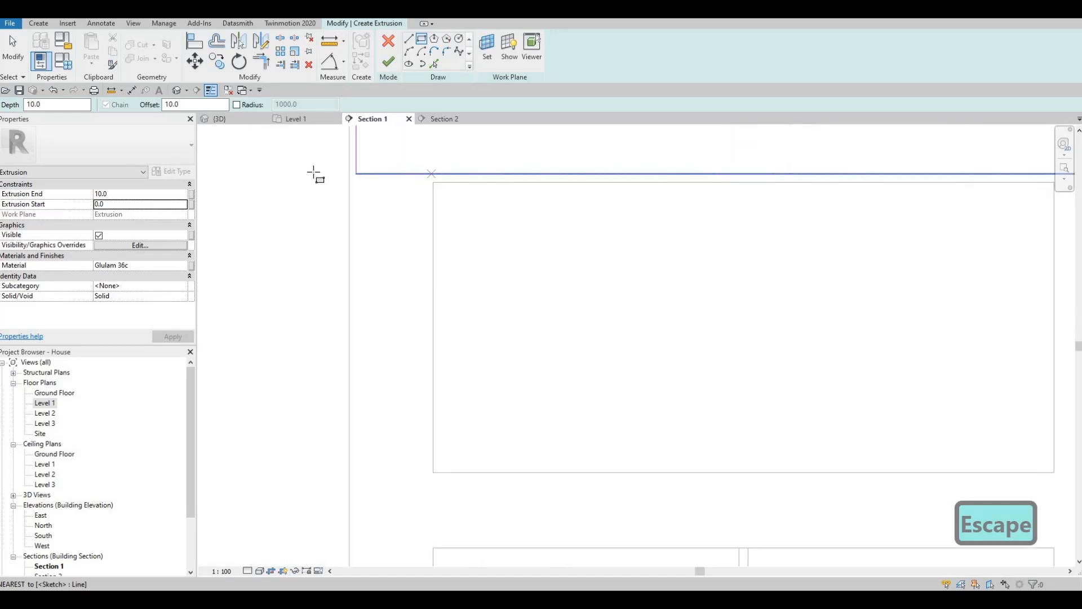
left_click(311, 174)
scroll(438, 292, "down", 3)
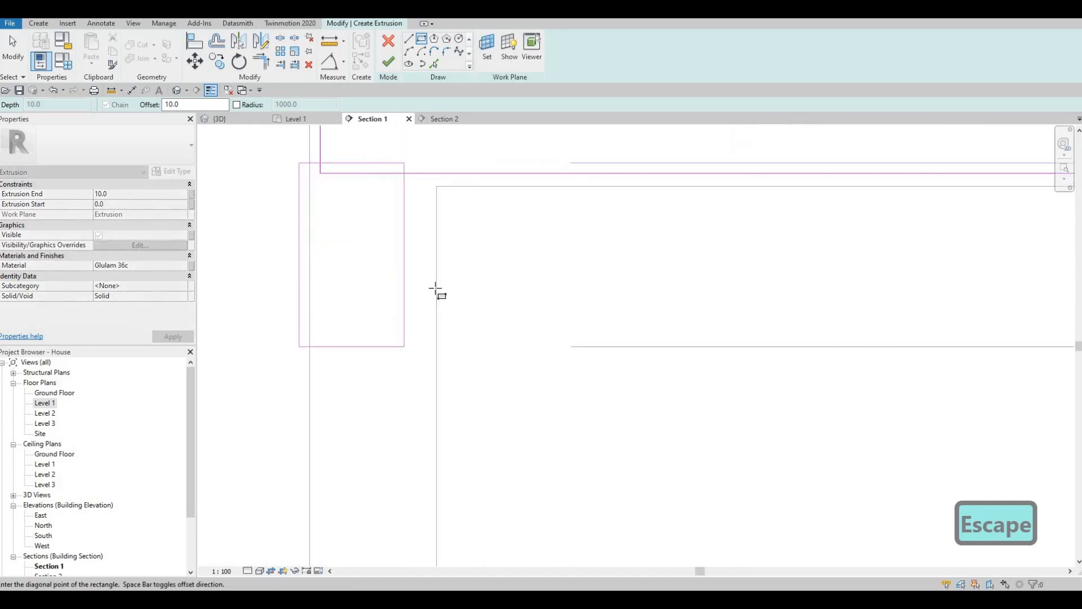
scroll(447, 451, "up", 3)
key("Escape")
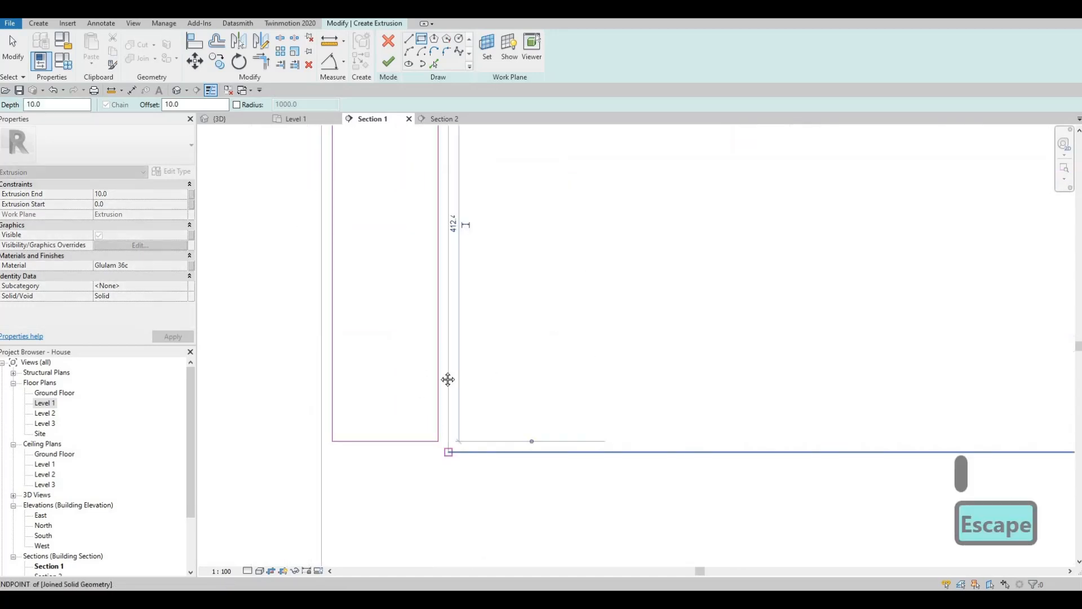
Sketch a matching narrow rectangle with the 10 offset on the strip between the open niche and the adjoining wall cabinets.
scroll(696, 244, "down", 3)
scroll(763, 213, "up", 4)
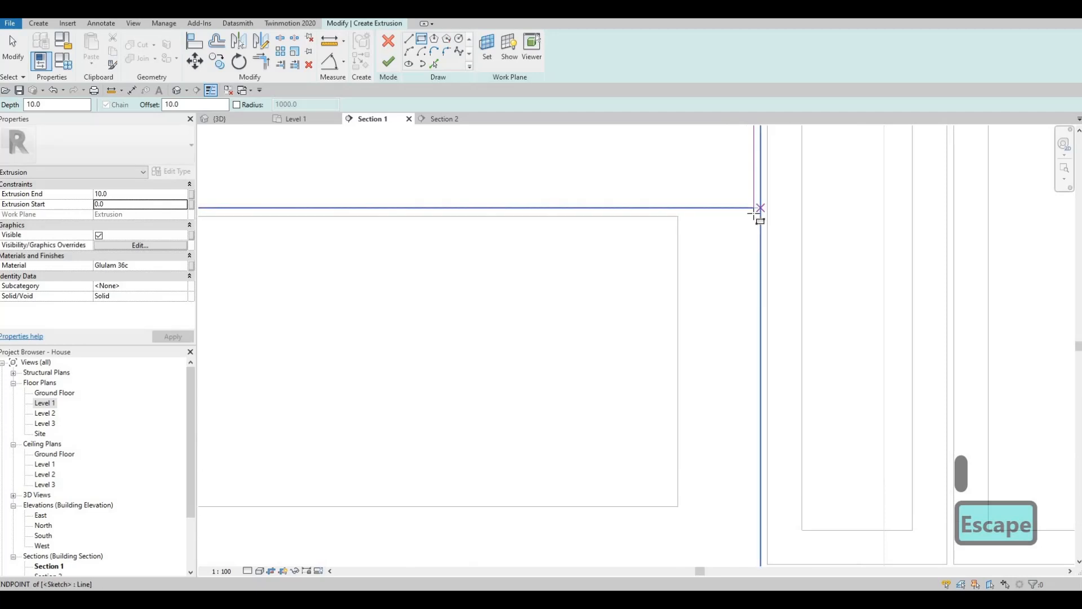
left_click(678, 507)
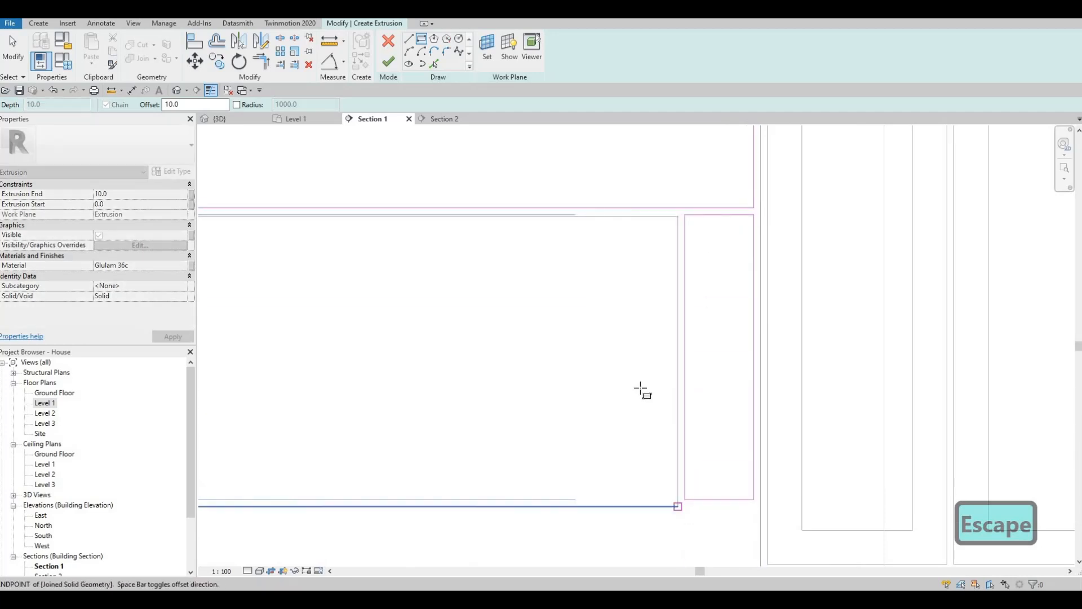
key("Escape")
scroll(600, 401, "down", 3)
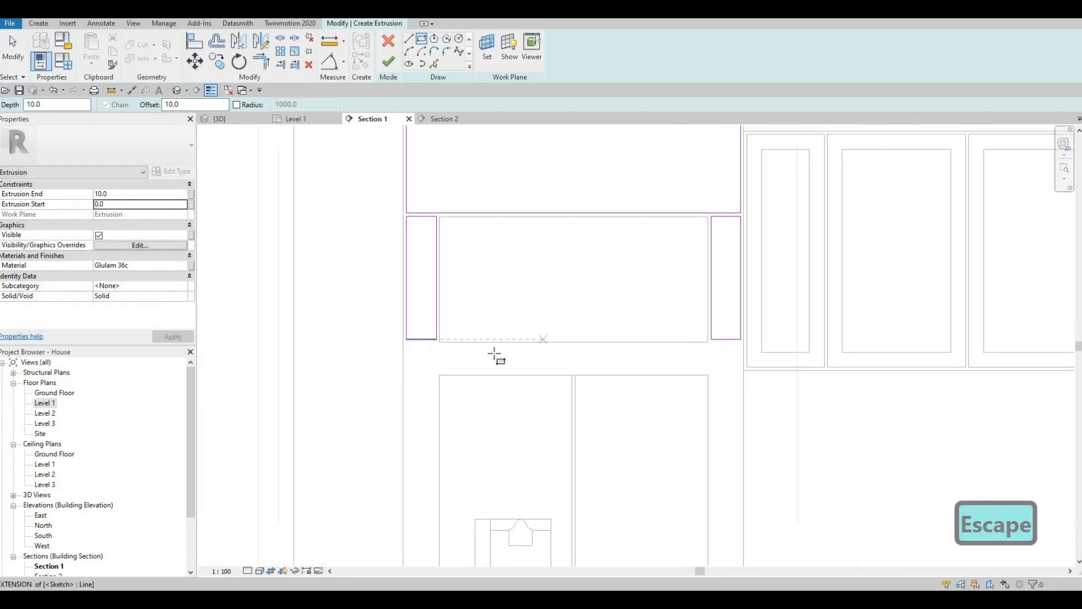
Align the upper edges of both narrow rectangles with the open niche's upper edge.
middle_click_drag(446, 332, 463, 304)
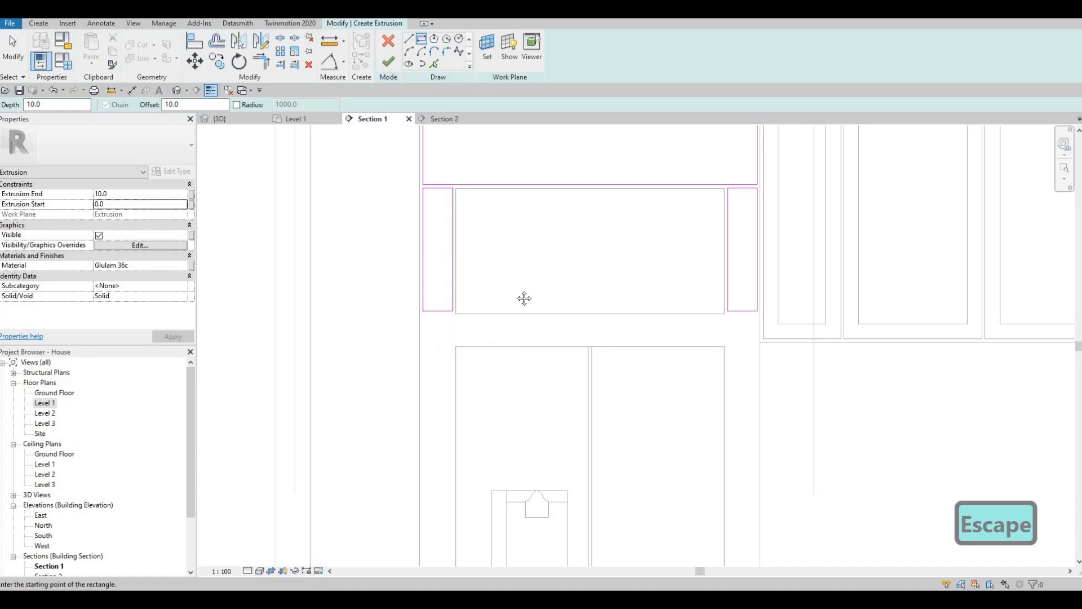
middle_click_drag(555, 322, 564, 280)
middle_click_drag(507, 346, 508, 321)
key("Escape")
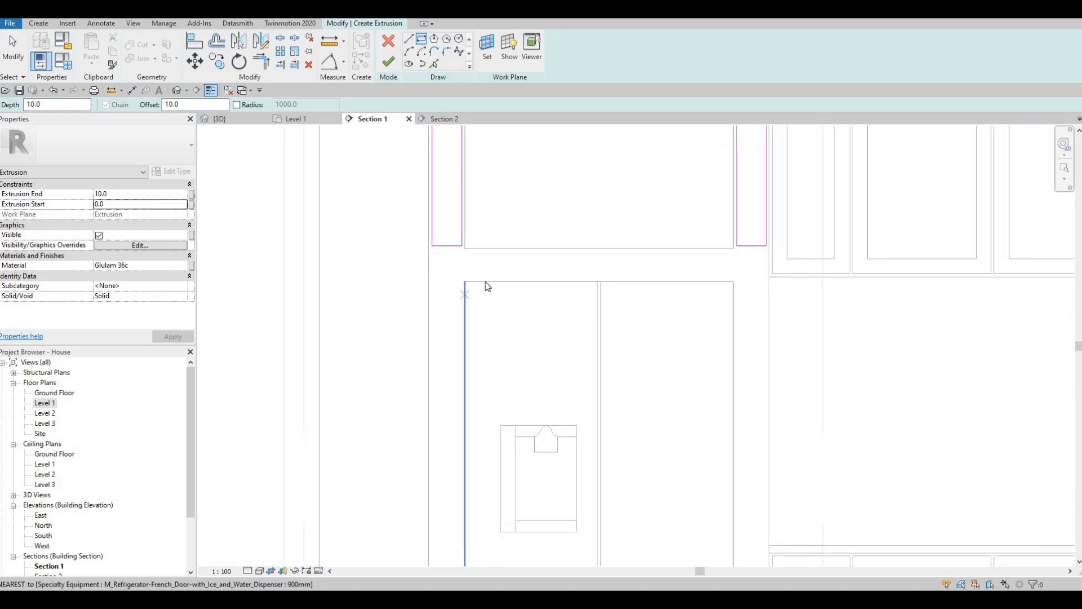
middle_click_drag(494, 180, 486, 285)
key("Escape")
key("a")
key("l")
scroll(449, 226, "up", 3)
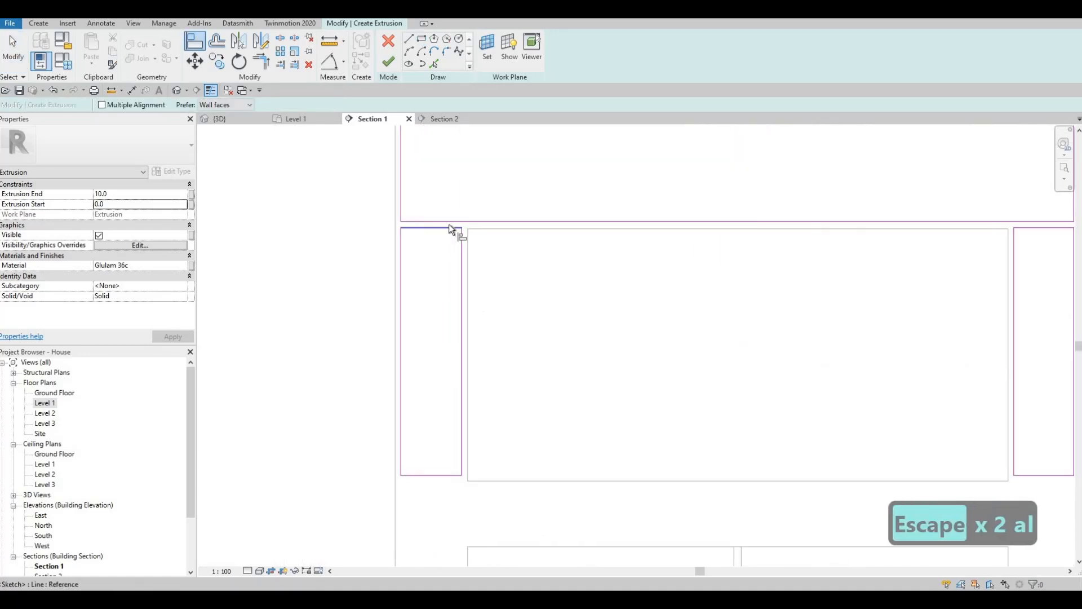
left_click(441, 228)
middle_click_drag(689, 271, 619, 258)
scroll(619, 258, "down", 2)
middle_click_drag(867, 222, 658, 211)
scroll(657, 211, "down", 2)
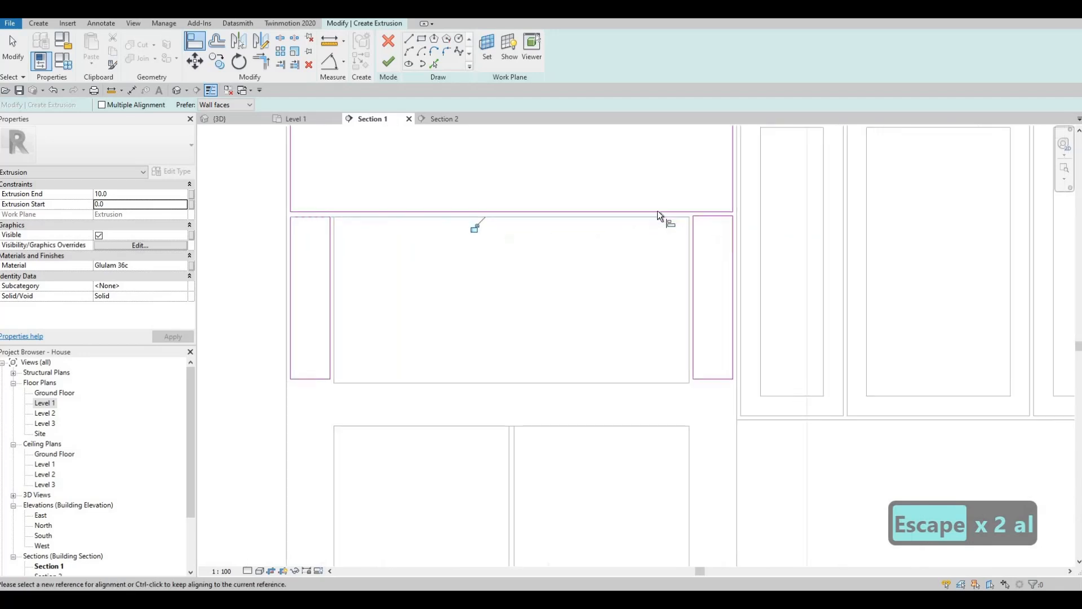
scroll(697, 217, "up", 3)
left_click(698, 215)
Align the lower edges of both narrow rectangles with the open niche's lower edge.
left_click(659, 467)
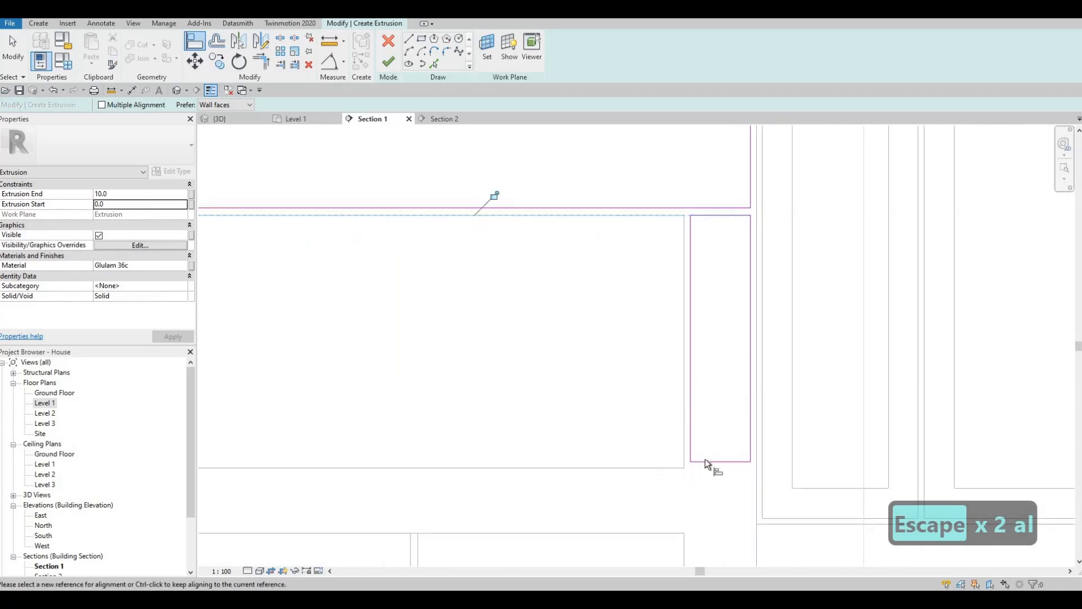
left_click(705, 461)
middle_click_drag(361, 464, 731, 422)
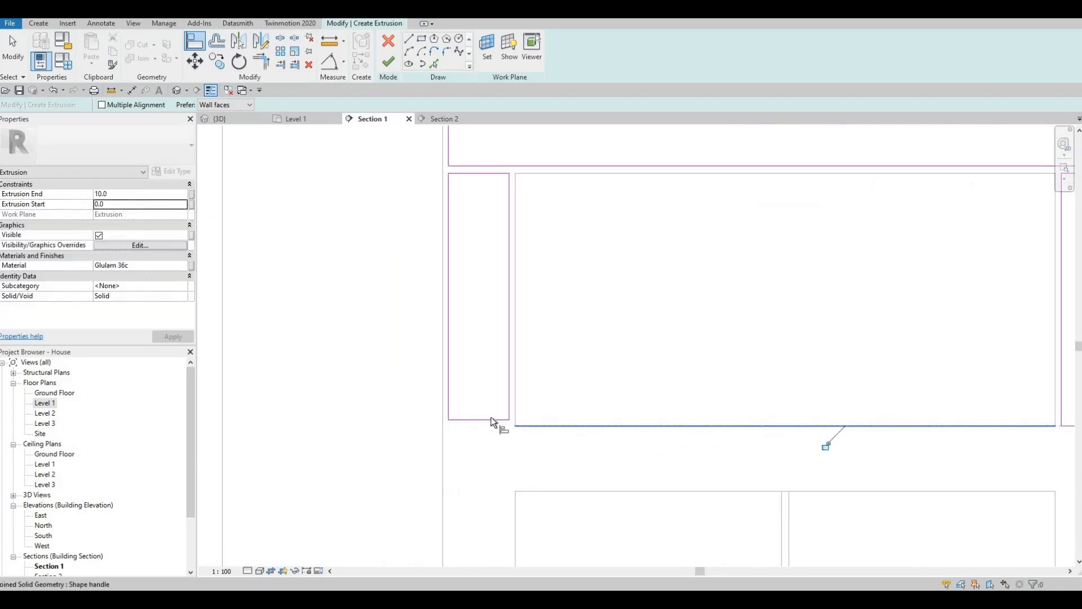
left_click(492, 419)
scroll(646, 399, "down", 2)
middle_click_drag(645, 399, 657, 286)
key("Escape")
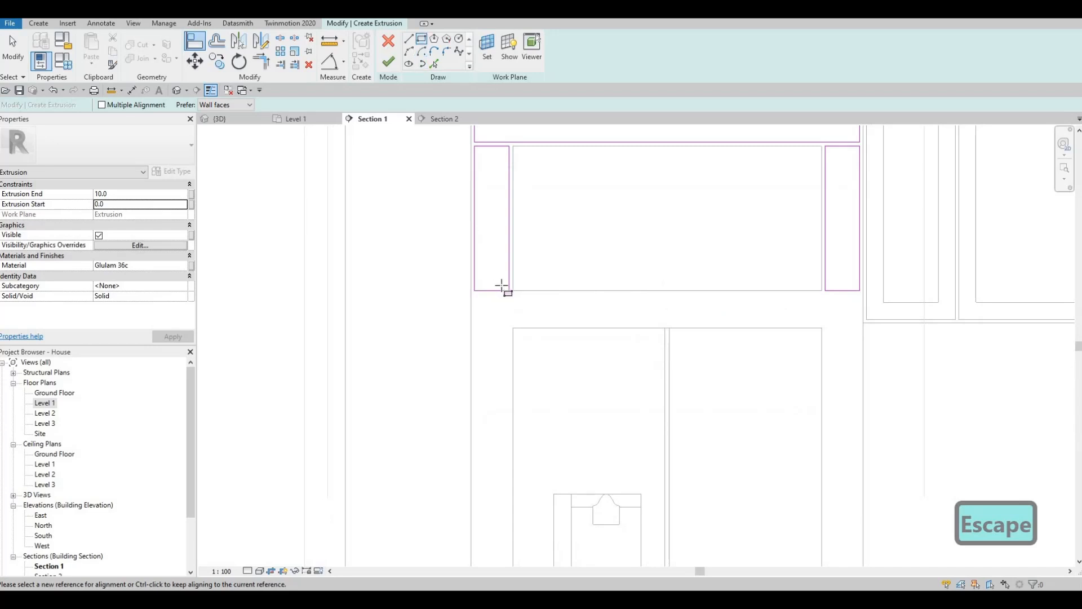
scroll(512, 302, "up", 3)
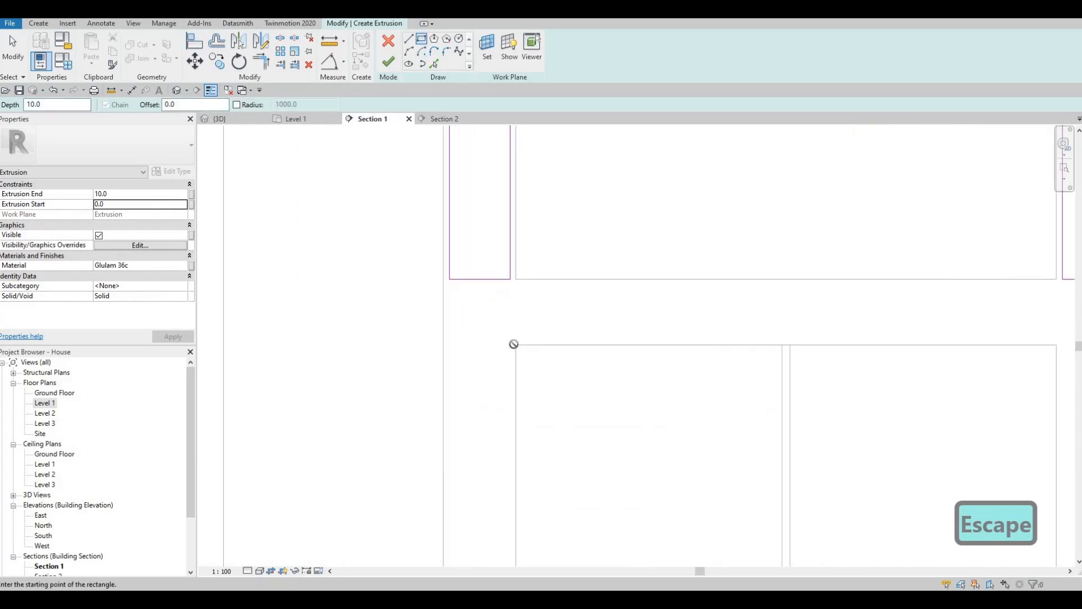
left_click(515, 344)
key("Escape")
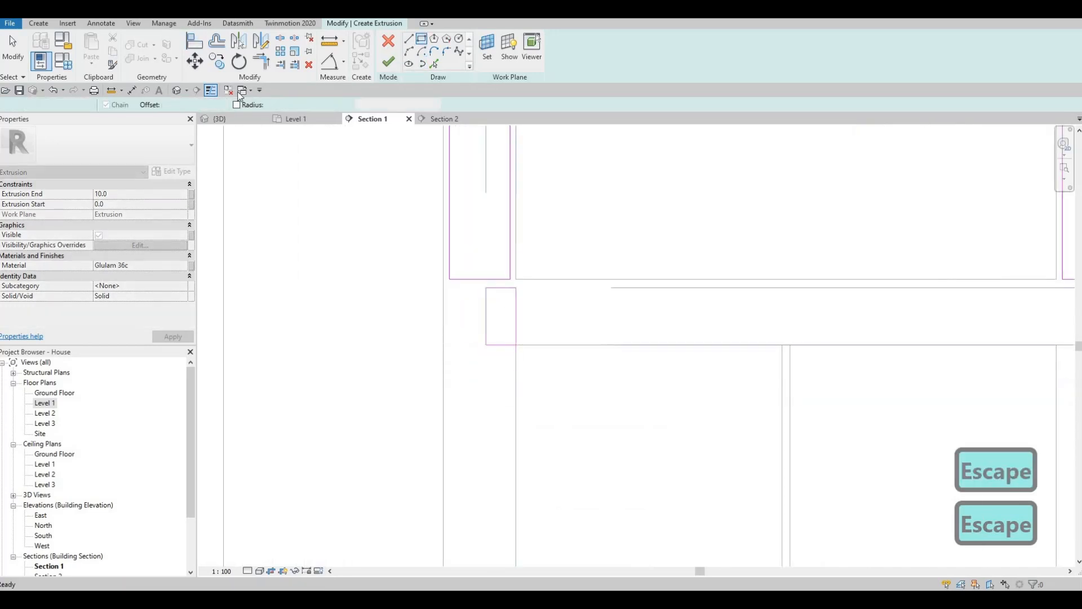
Sketch a tall rectangle with offset 10 on the outer strip beside the refrigerator, from the refrigerator's upper edge to the floor.
left_click(181, 104)
type("10.0")
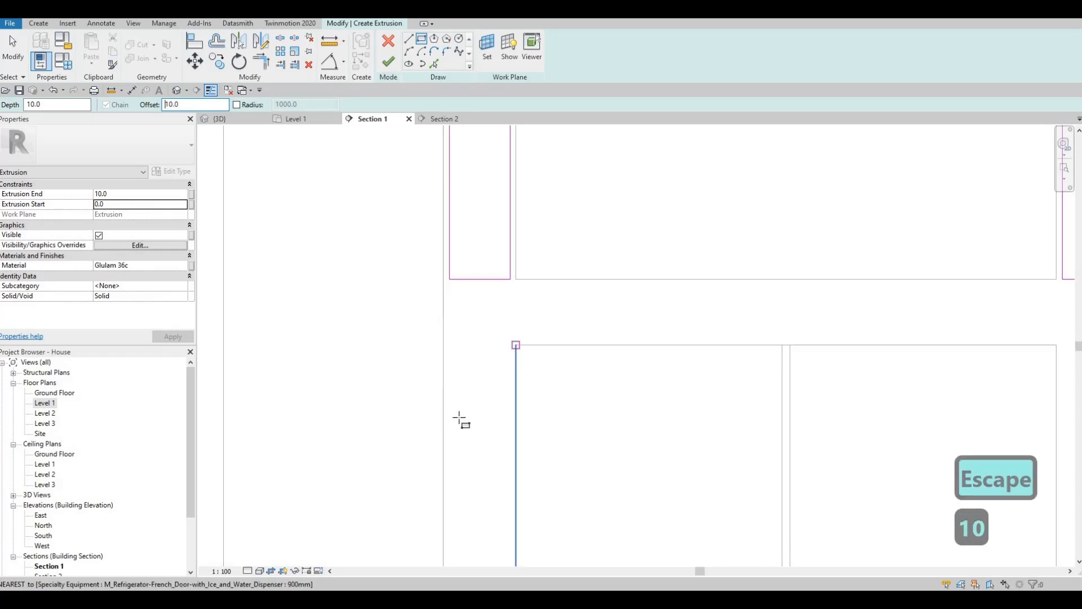
left_click(516, 344)
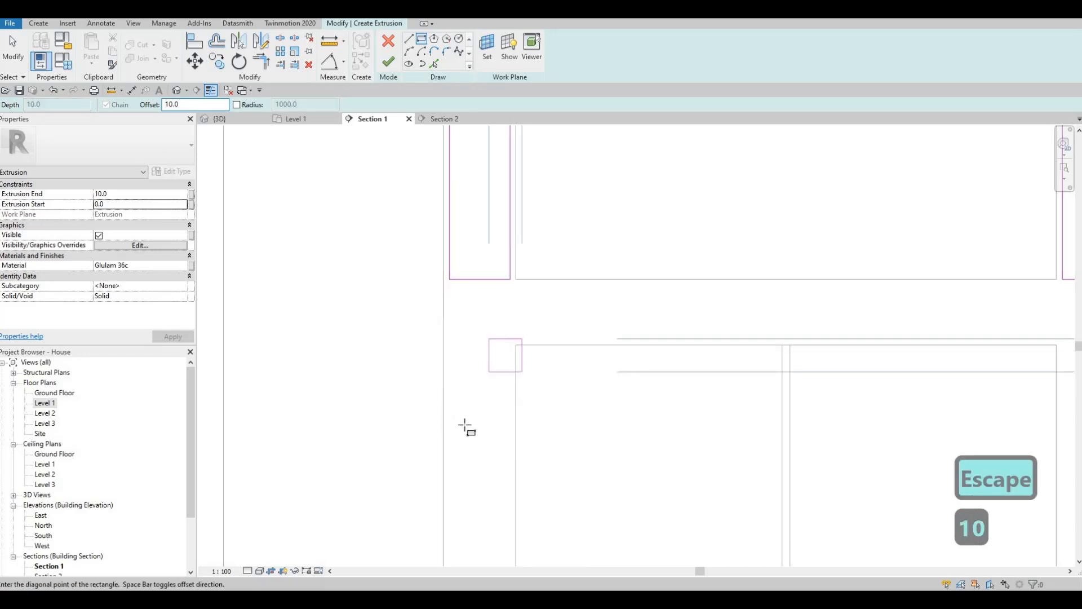
scroll(515, 309, "down", 3)
middle_click_drag(515, 309, 545, 201)
key("space")
middle_click_drag(544, 333, 575, 106)
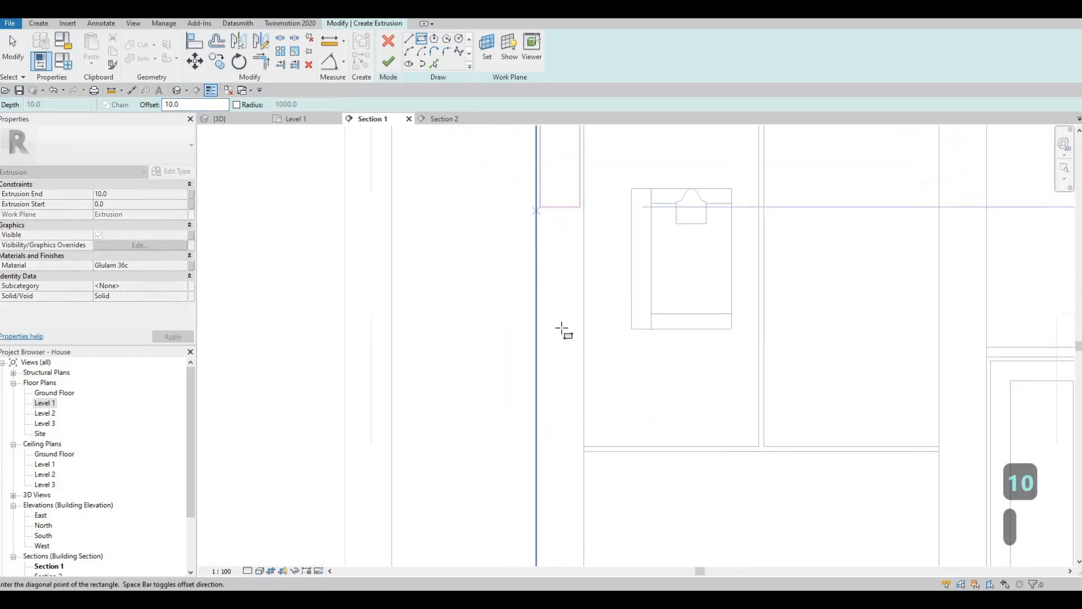
middle_click_drag(561, 518, 558, 159)
scroll(556, 357, "down", 1)
scroll(559, 353, "up", 3)
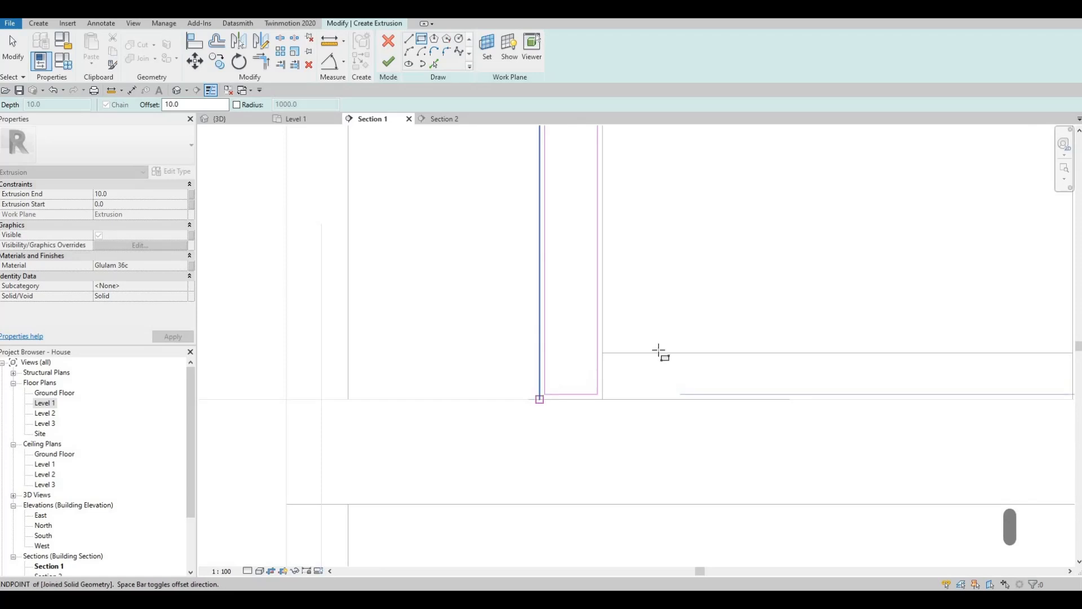
key("Escape")
Sketch a second tall rectangle with the 10 offset on the strip between the refrigerator and the adjoining kitchen cabinets, starting at the floor.
scroll(713, 418, "down", 2)
left_click(720, 426)
middle_click_drag(744, 288, 681, 474)
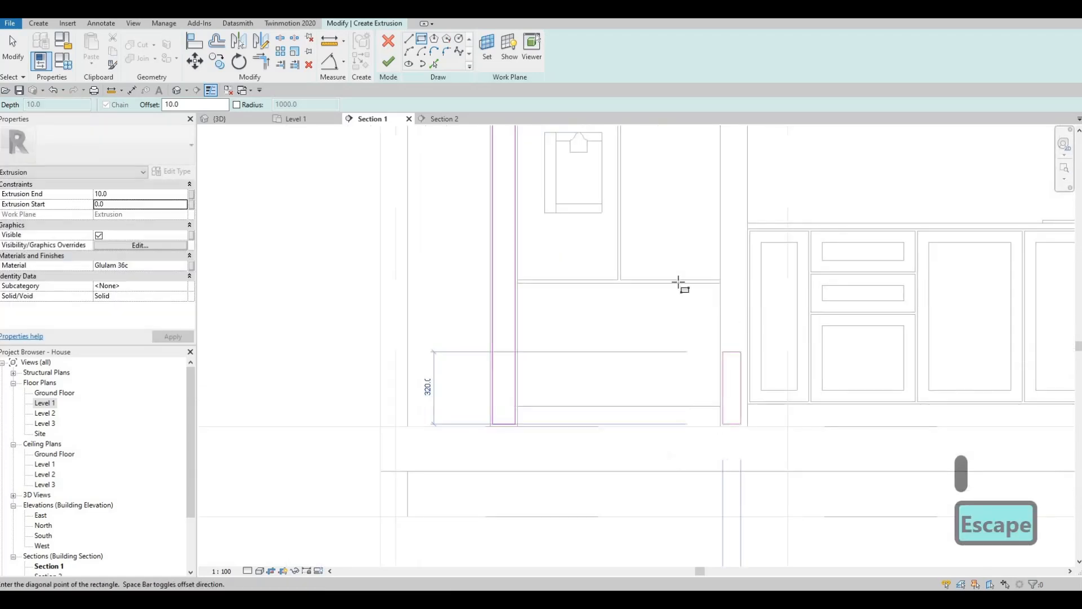
middle_click_drag(667, 251, 673, 313)
scroll(678, 263, "up", 2)
scroll(678, 259, "up", 2)
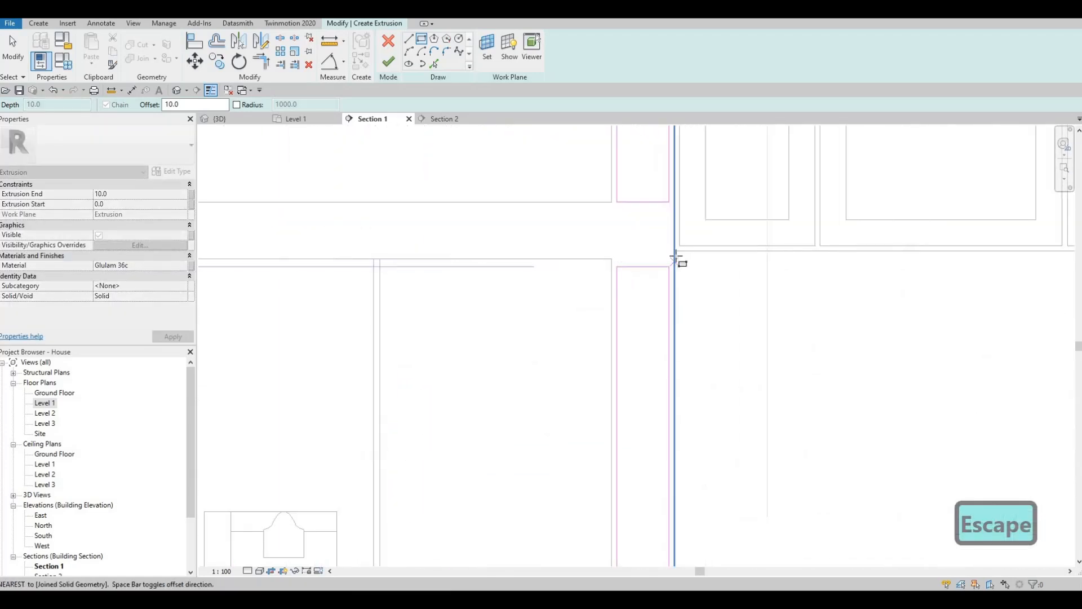
left_click(677, 260)
key("Escape")
scroll(662, 269, "down", 2)
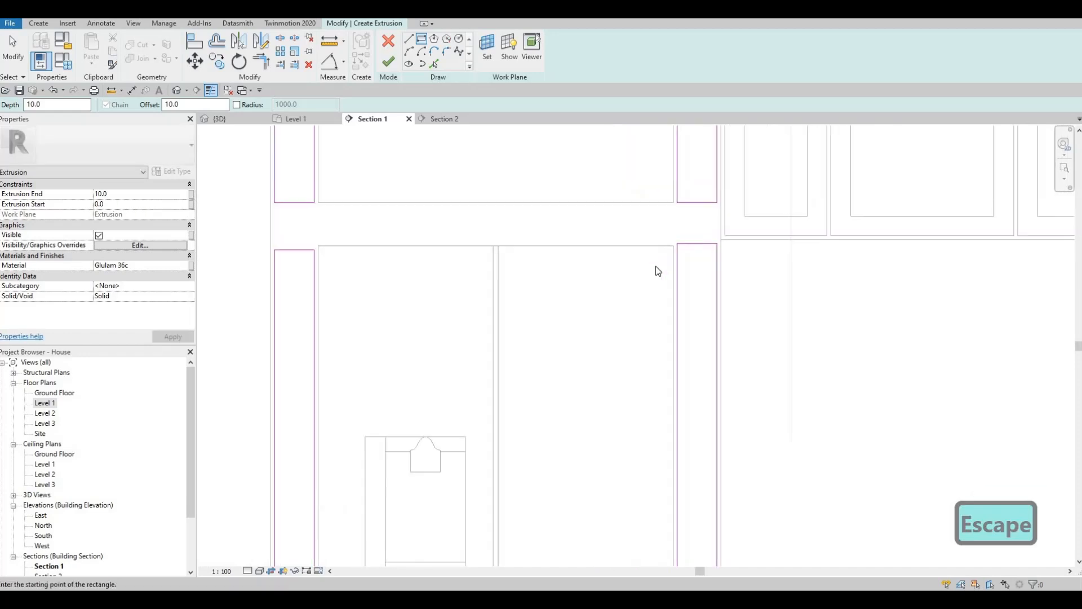
Align the upper edges of both tall rectangles with the refrigerator's upper edge.
key("Escape")
key("Escape")
key("a")
key("l")
left_click(689, 245)
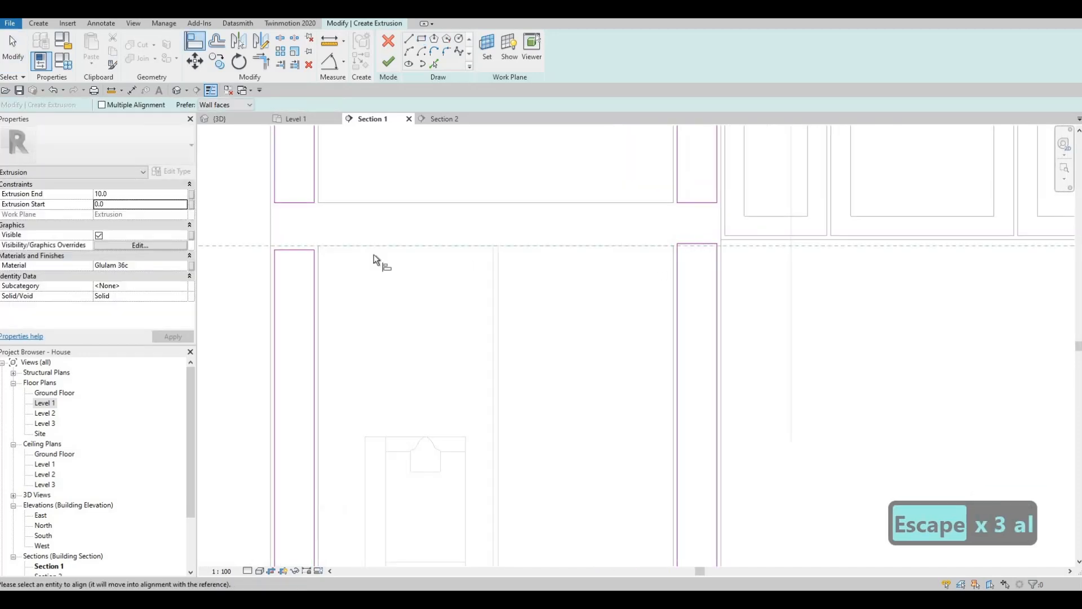
left_click(327, 246)
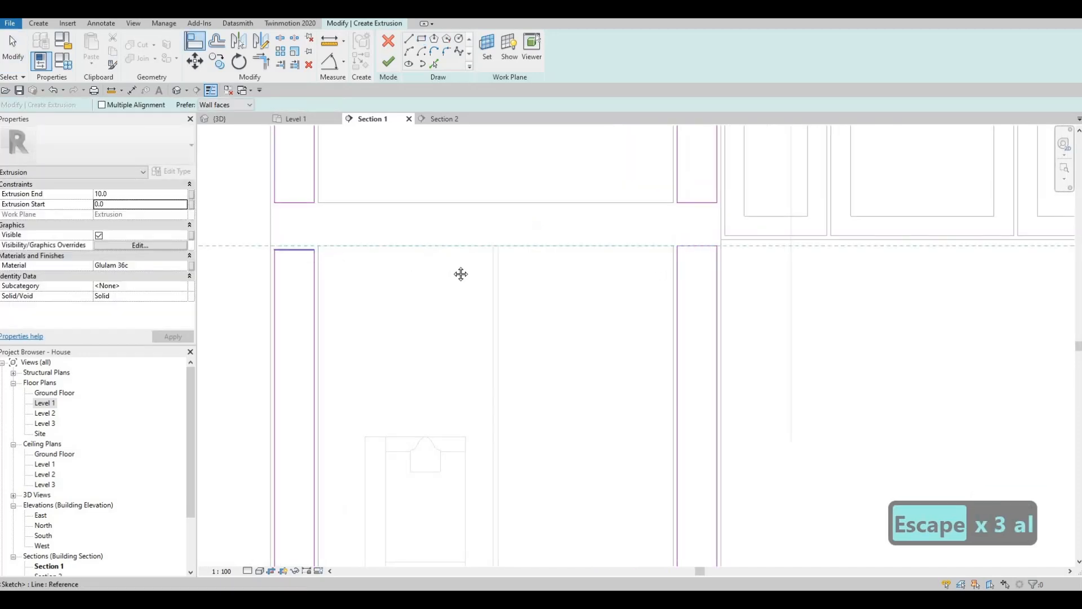
middle_click_drag(471, 287, 427, 279)
key("Escape")
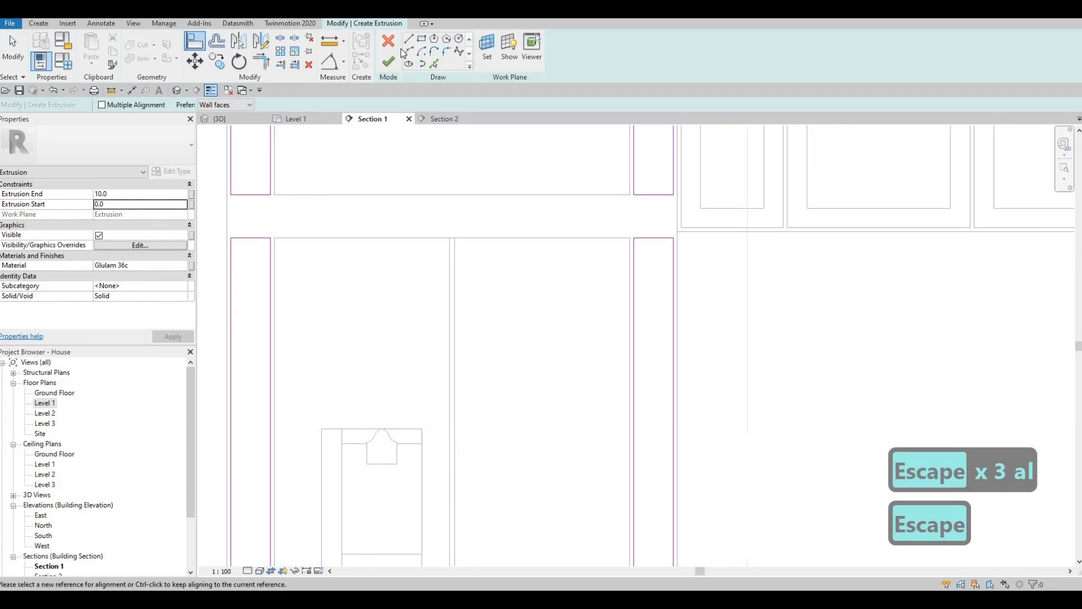
left_click(421, 39)
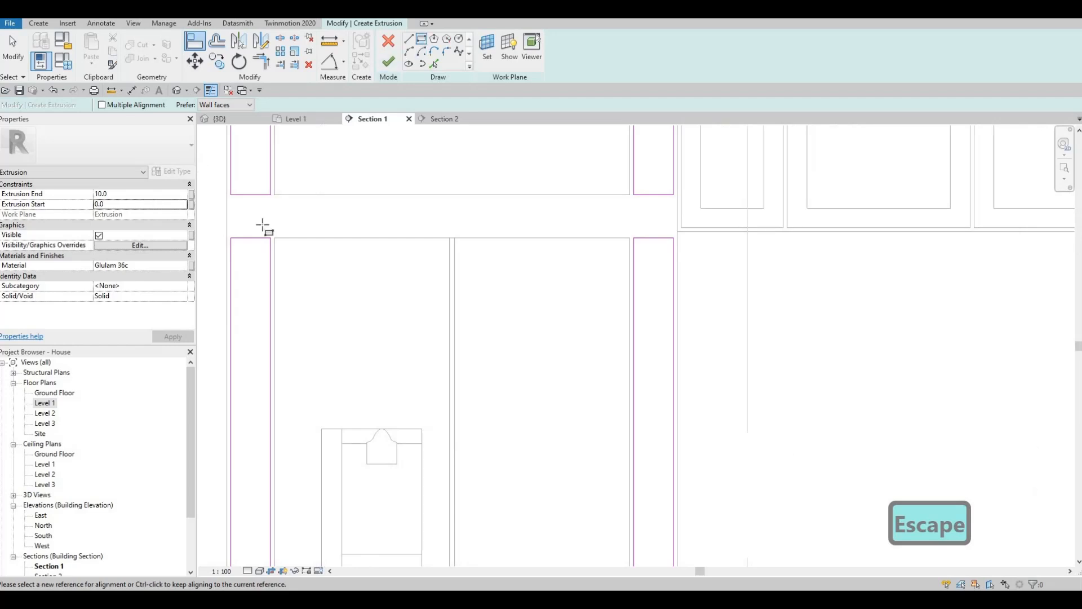
left_click(224, 196)
scroll(635, 232, "up", 2)
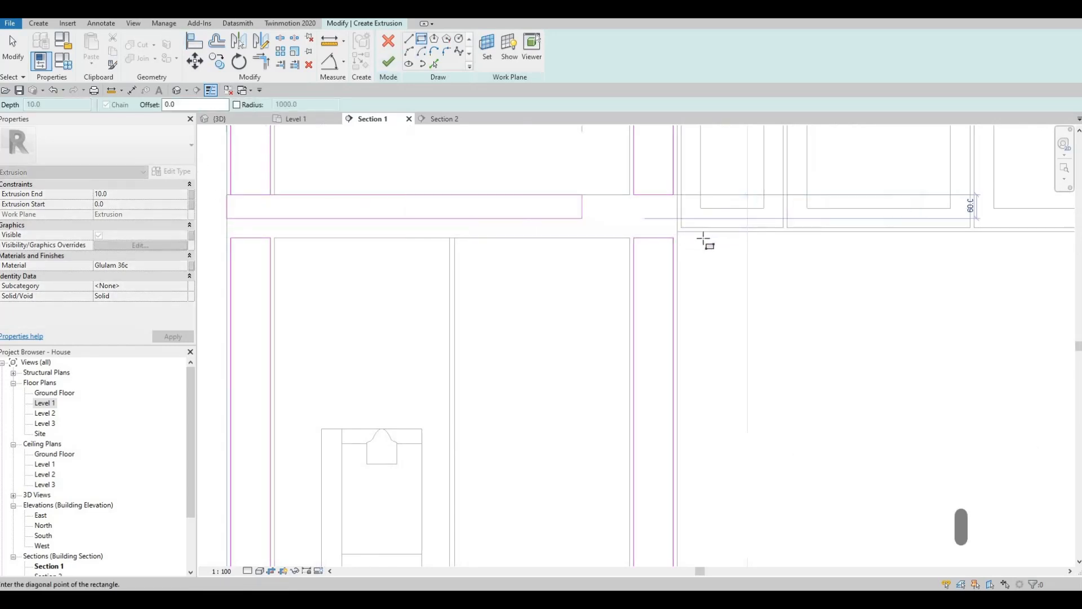
scroll(720, 240, "up", 1)
scroll(714, 232, "up", 1)
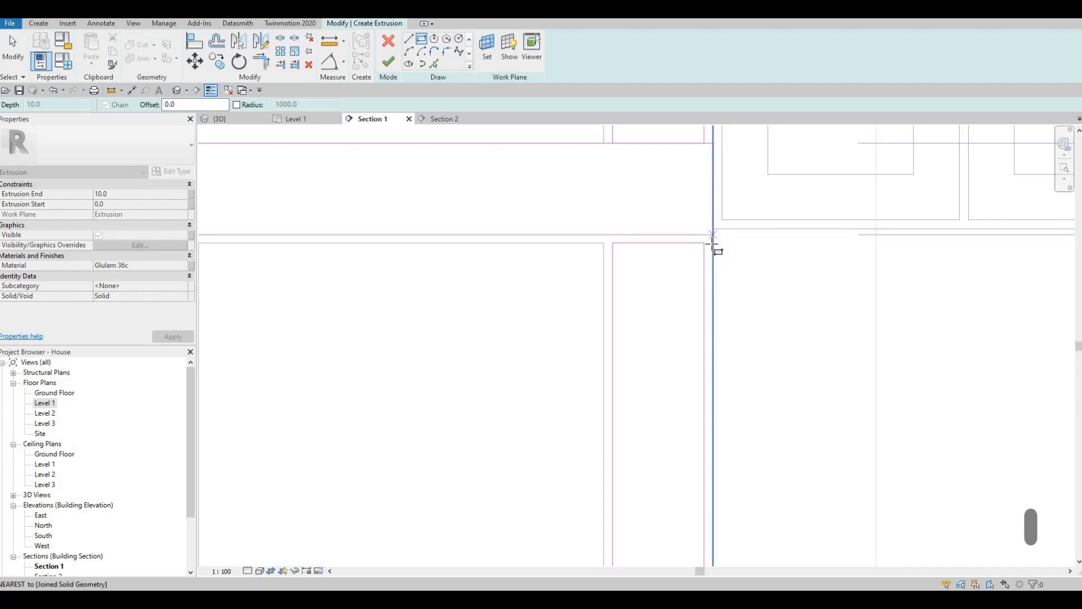
key("Escape")
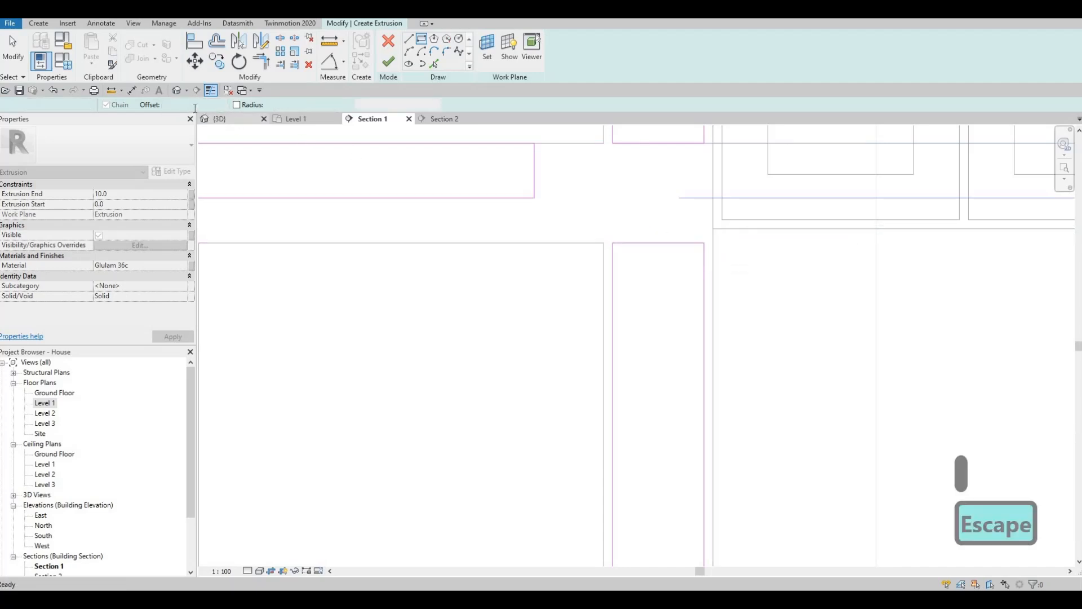
Sketch a full-width horizontal rectangle with offset 10 on the cabinet strip between the open niche and the refrigerator.
scroll(650, 233, "down", 3)
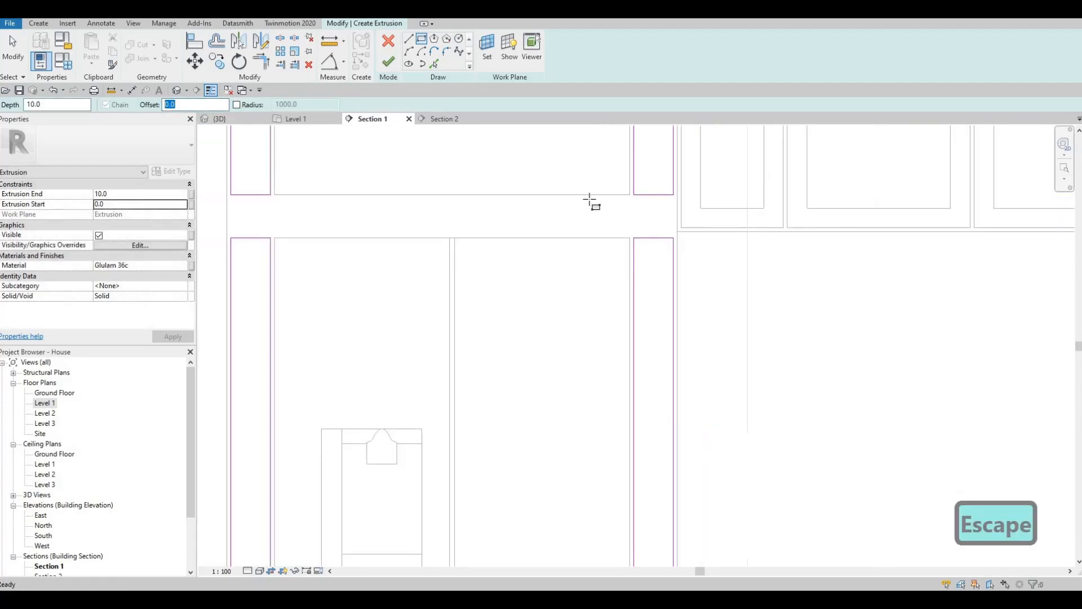
type("10")
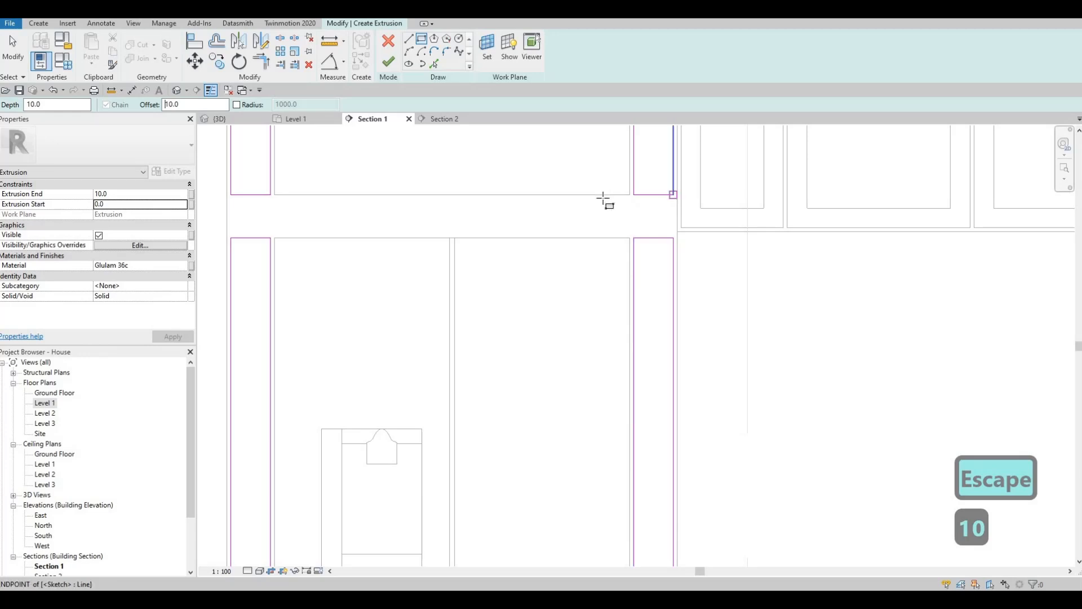
key("Return")
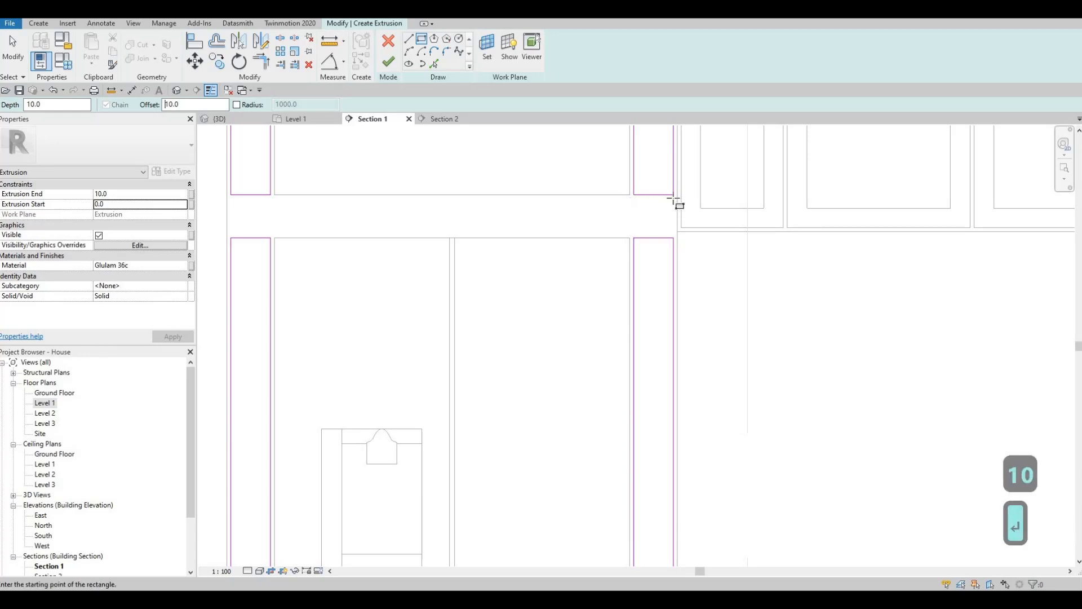
left_click(678, 195)
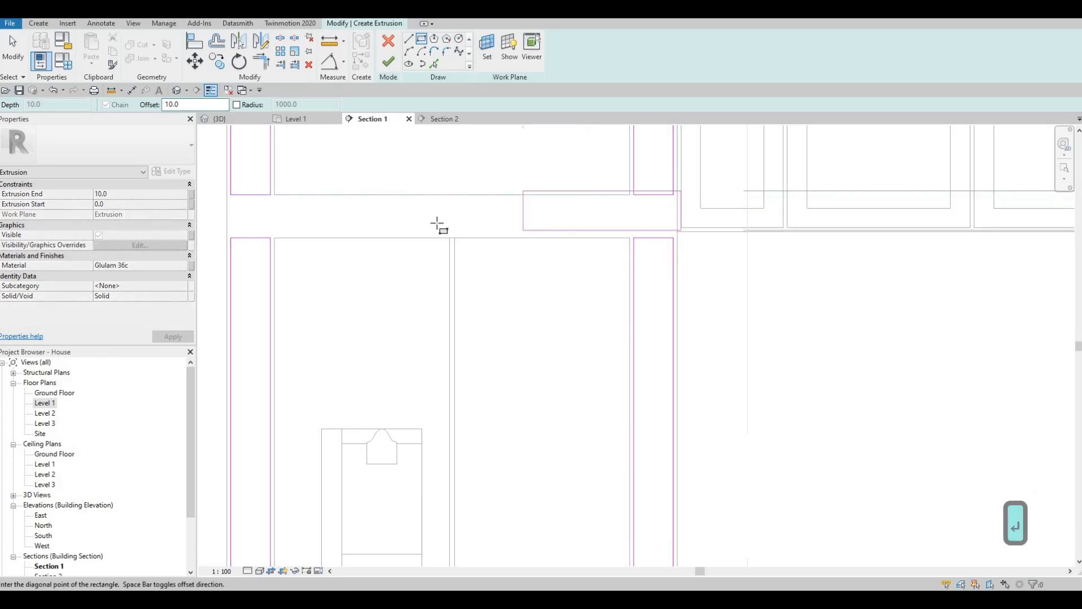
middle_click_drag(230, 236, 459, 239)
scroll(462, 232, "up", 4)
left_click(450, 250)
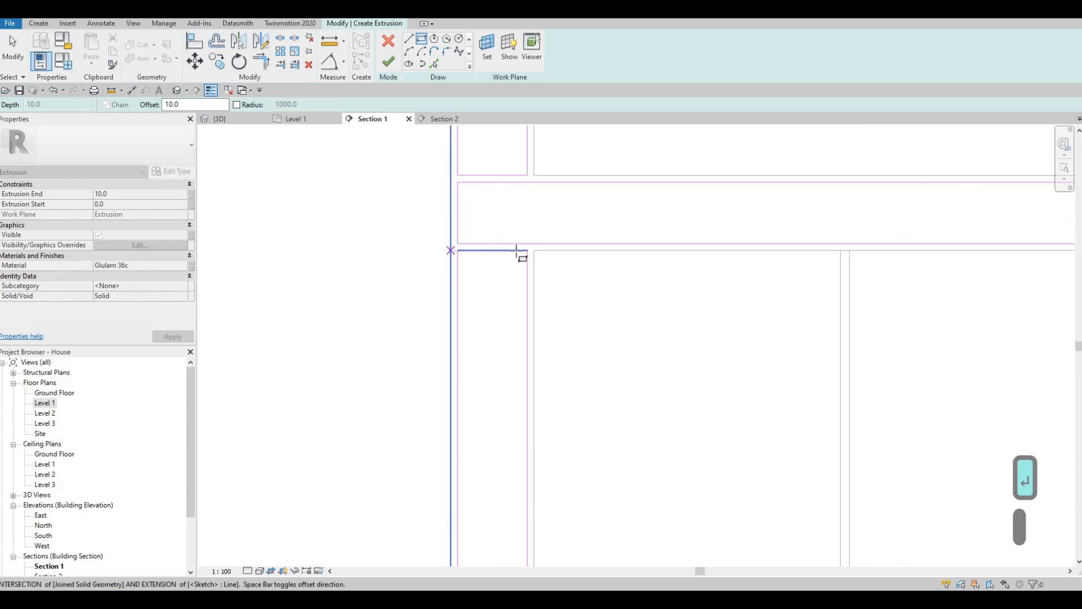
key("Escape")
Draw a horizontal line across each tall rectangle on both sides of the refrigerator at the midpoint of its height.
scroll(626, 254, "down", 5)
middle_click_drag(867, 281, 695, 268)
scroll(725, 243, "up", 4)
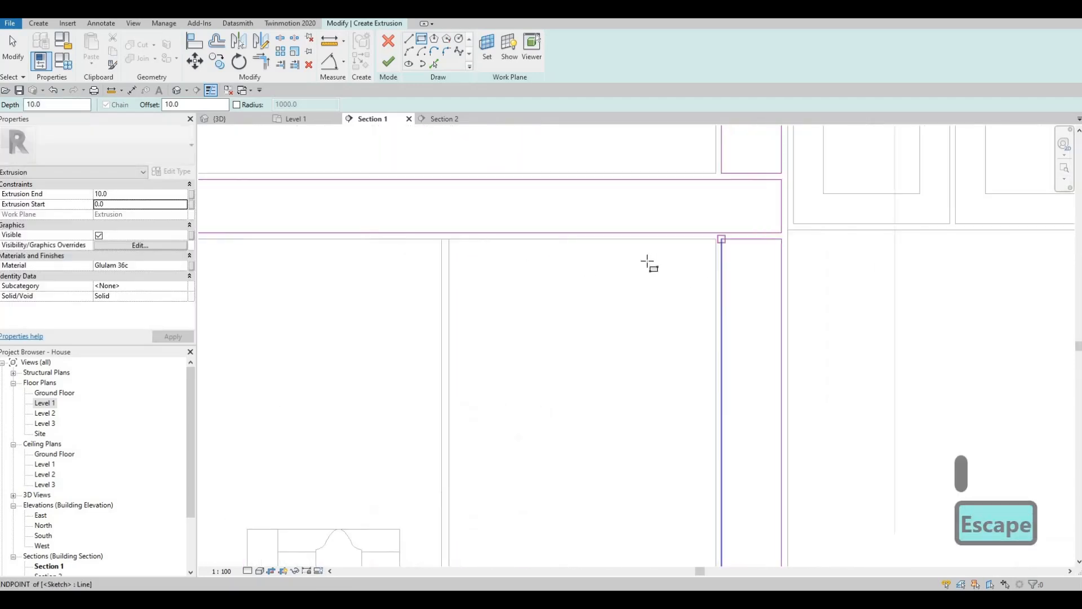
scroll(570, 316, "down", 3)
middle_click_drag(541, 316, 570, 271)
scroll(555, 333, "down", 3)
middle_click_drag(516, 353, 534, 303)
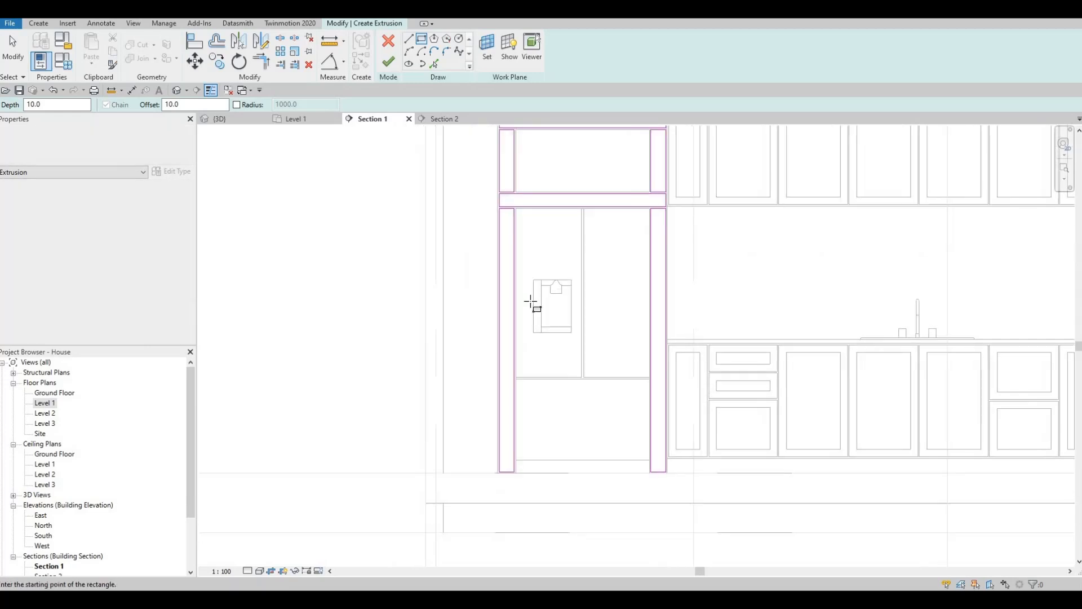
key("Escape")
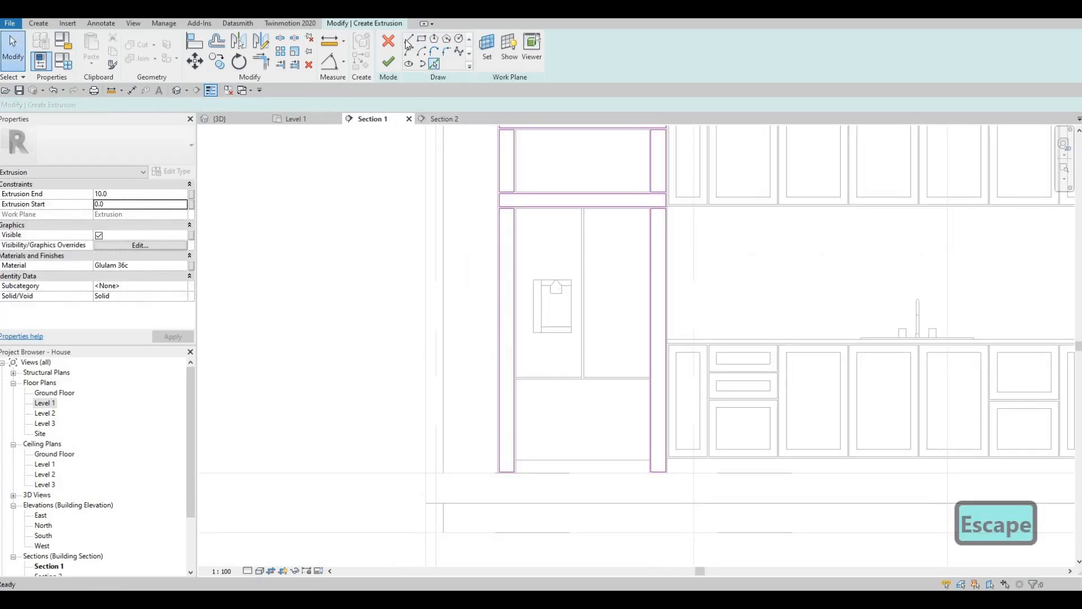
scroll(507, 361, "up", 3)
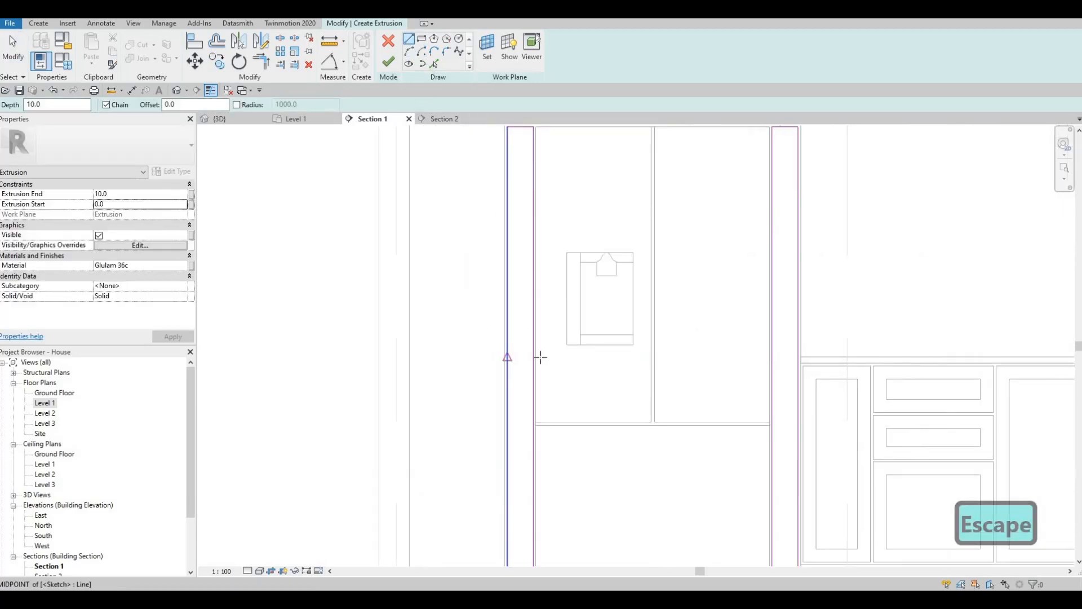
left_click(536, 357)
key("Escape")
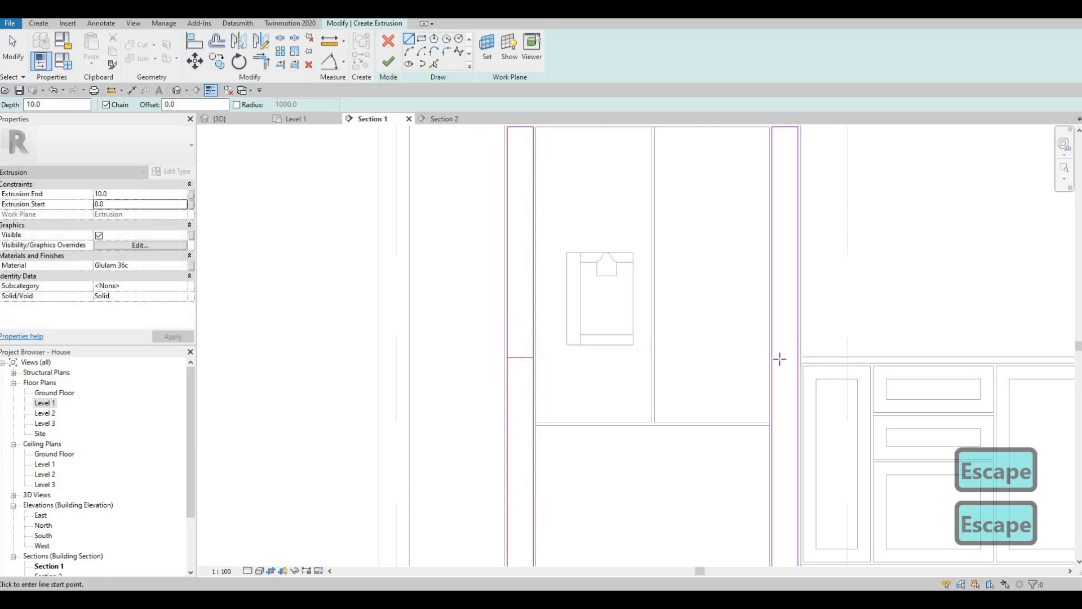
key("Escape")
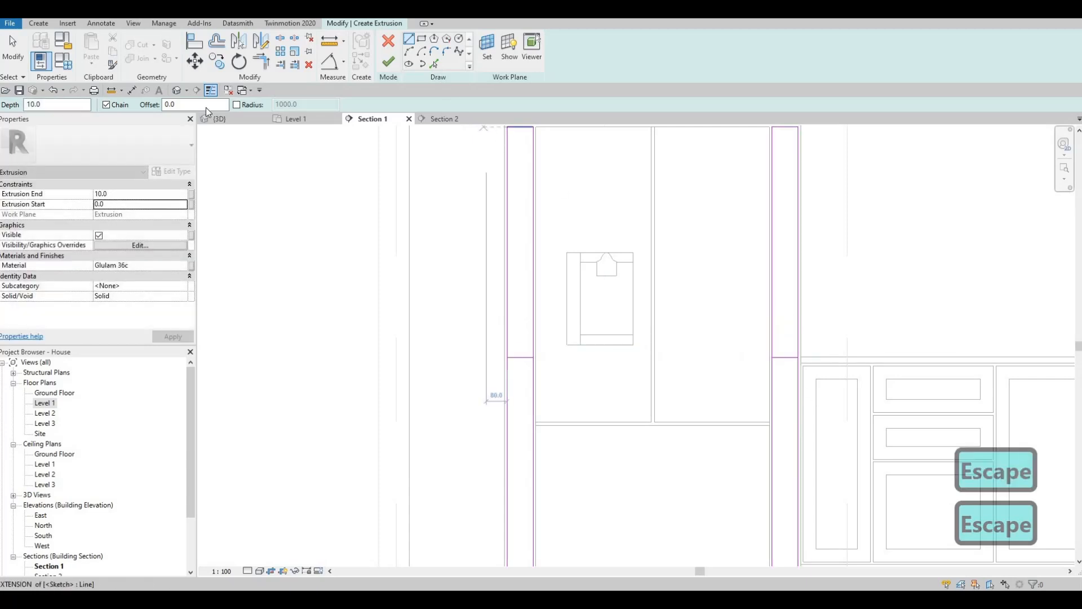
Add parallel copies of both midpoint lines at an offset of 10 with Pick Lines.
key("Escape")
type("10")
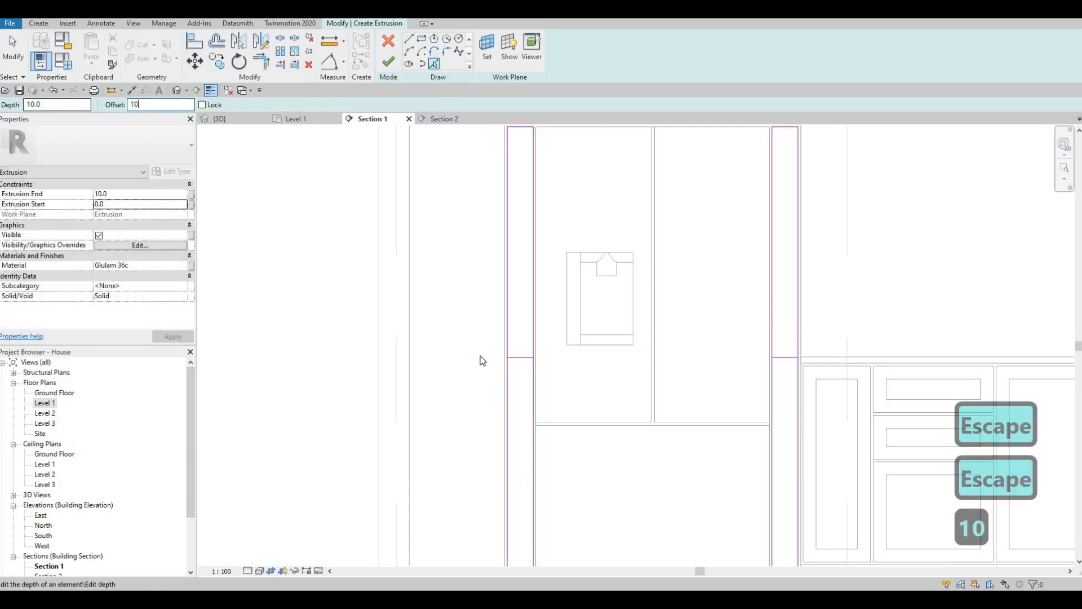
left_click(519, 358)
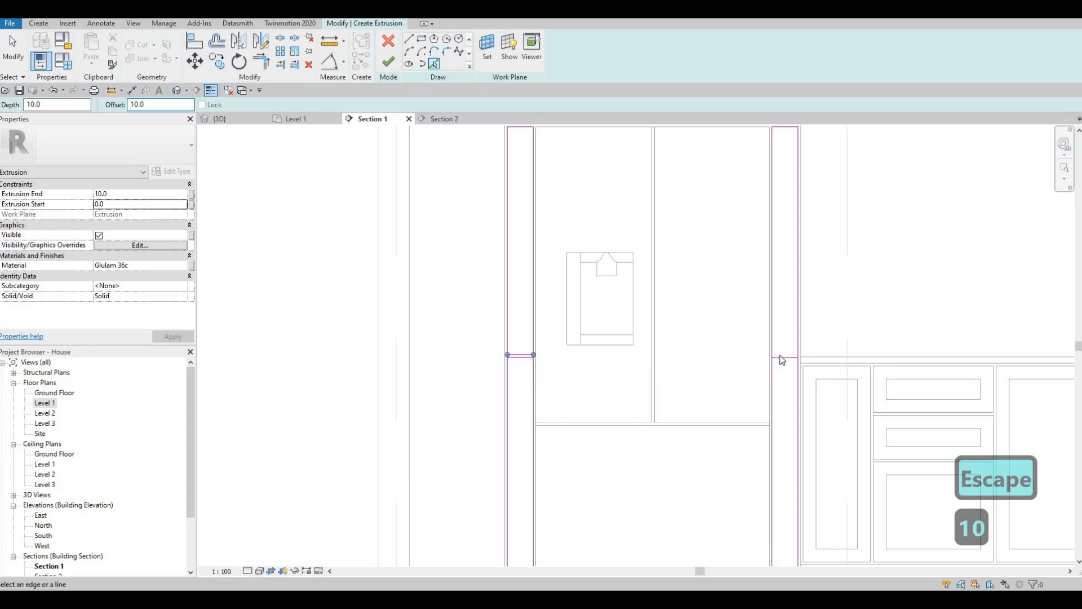
key("Escape")
key("Escape")
Split the vertical edges of both tall rectangles at the paired horizontal lines.
scroll(784, 363, "up", 2)
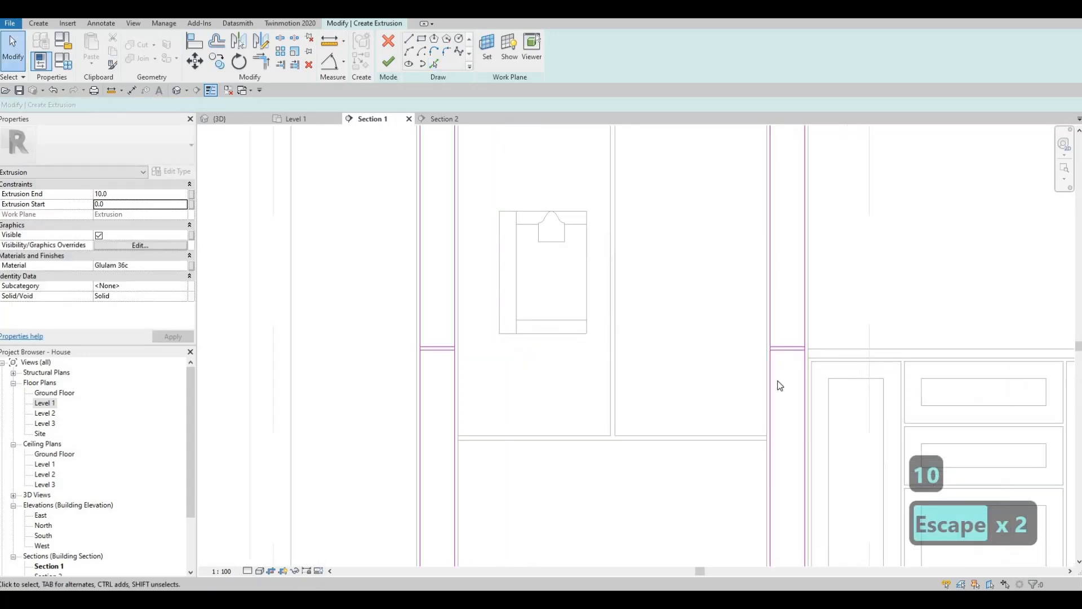
key("s")
key("l")
scroll(425, 349, "up", 3)
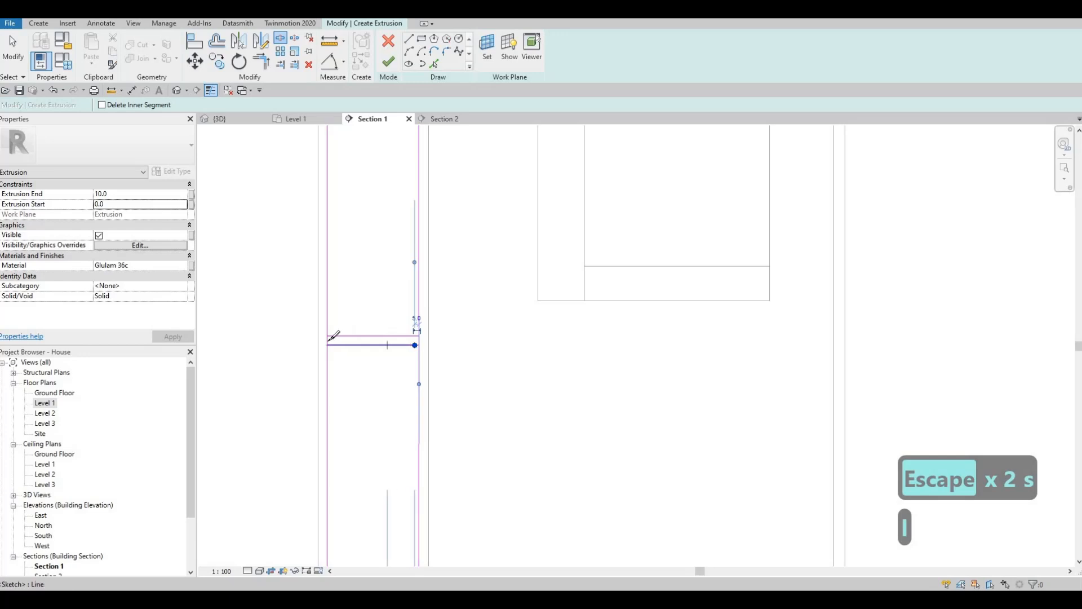
middle_click_drag(752, 329, 448, 310)
scroll(451, 310, "down", 3)
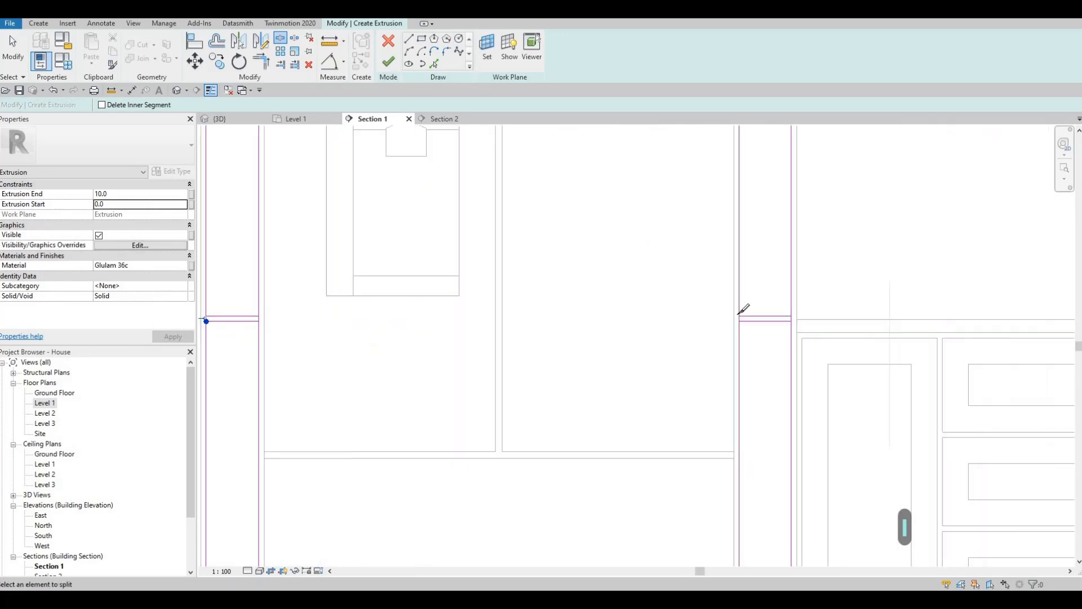
scroll(744, 316, "up", 2)
left_click(821, 315)
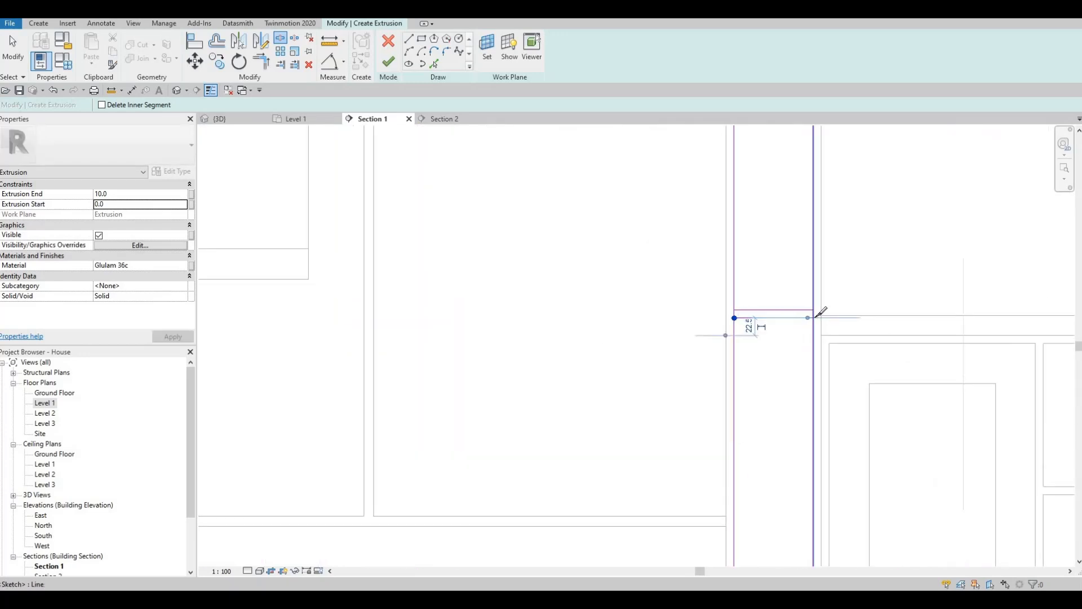
key("Escape")
key("Escape")
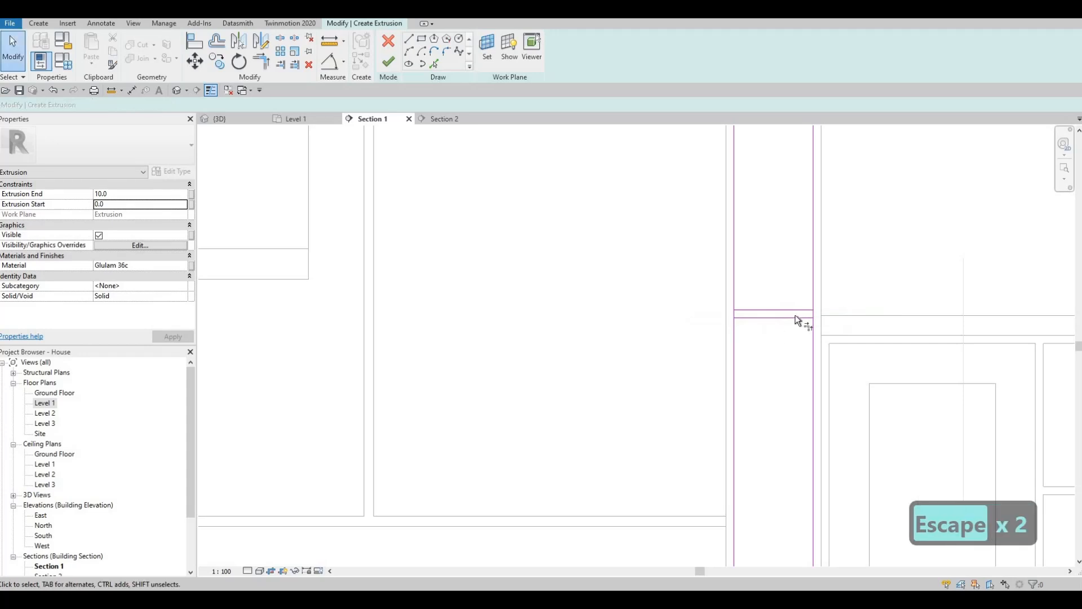
Trim the split edges to the paired horizontal lines on the strip by the adjoining cabinets, forming separate upper and lower rectangles.
key("t")
key("r")
left_click(739, 309)
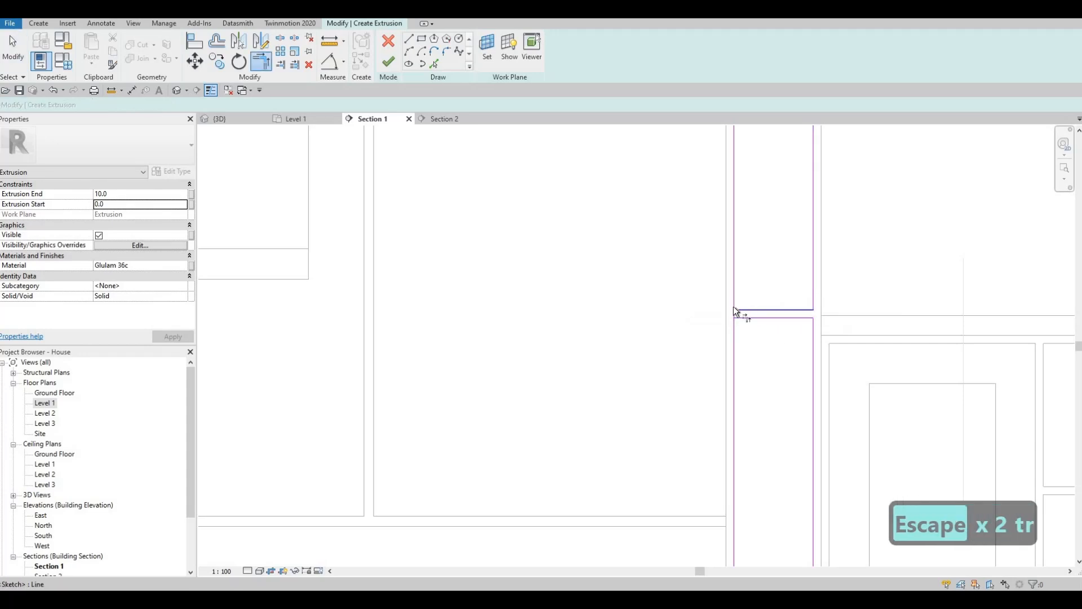
mouse_move(656, 320)
middle_mouse_down()
mouse_move(540, 327)
mouse_move(558, 307)
middle_mouse_up()
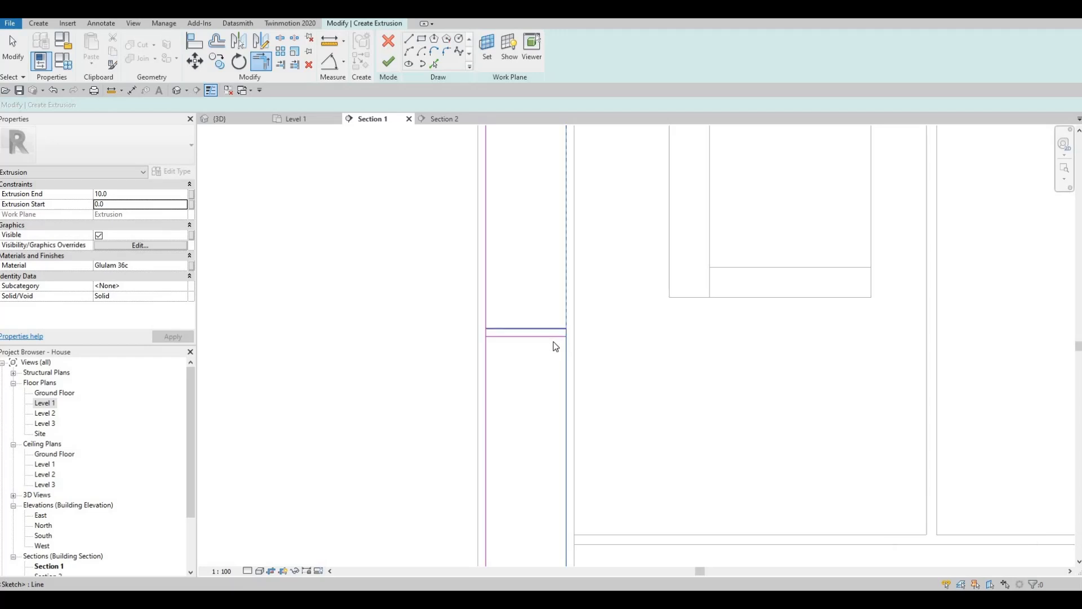
key("Escape")
key("Escape")
Trim the refrigerator-side edge of the outer strip's upper rectangle to the upper crossing line.
scroll(566, 344, "up", 3)
key("s")
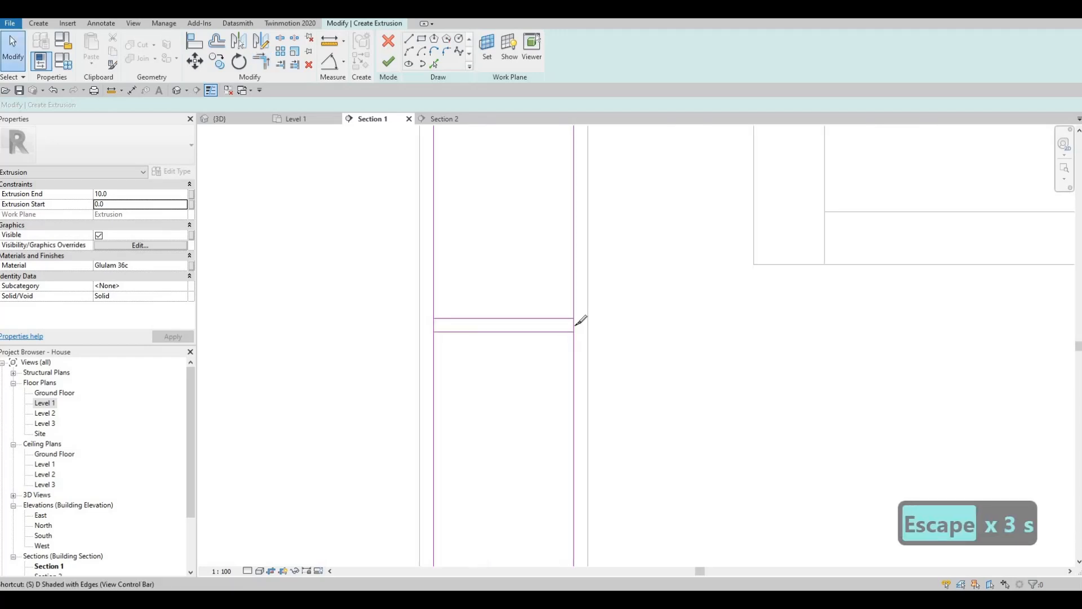
key("l")
key("Escape")
key("Escape")
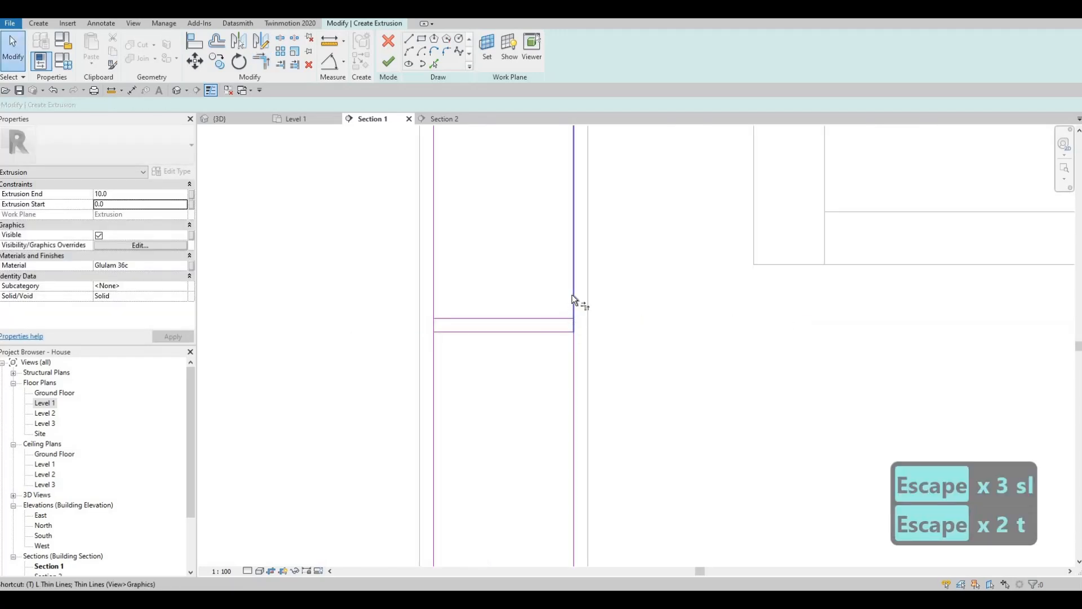
key("r")
left_click(573, 294)
left_click(561, 321)
key("Escape")
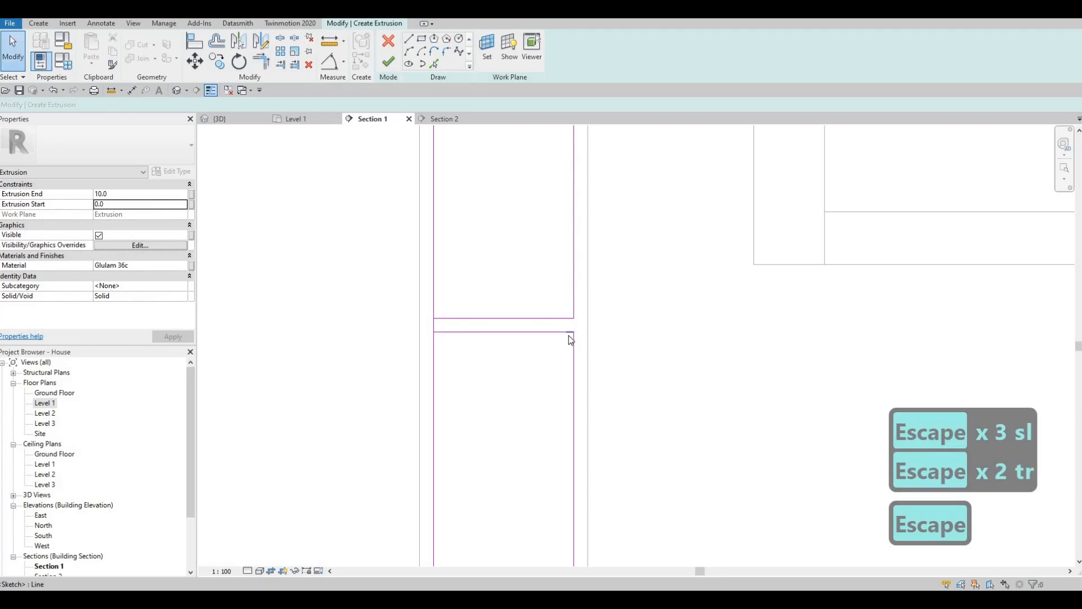
Delete the stray short segment at the outer strip's gap and trim the lower rectangle's corner closed.
left_click(570, 336)
key("Delete")
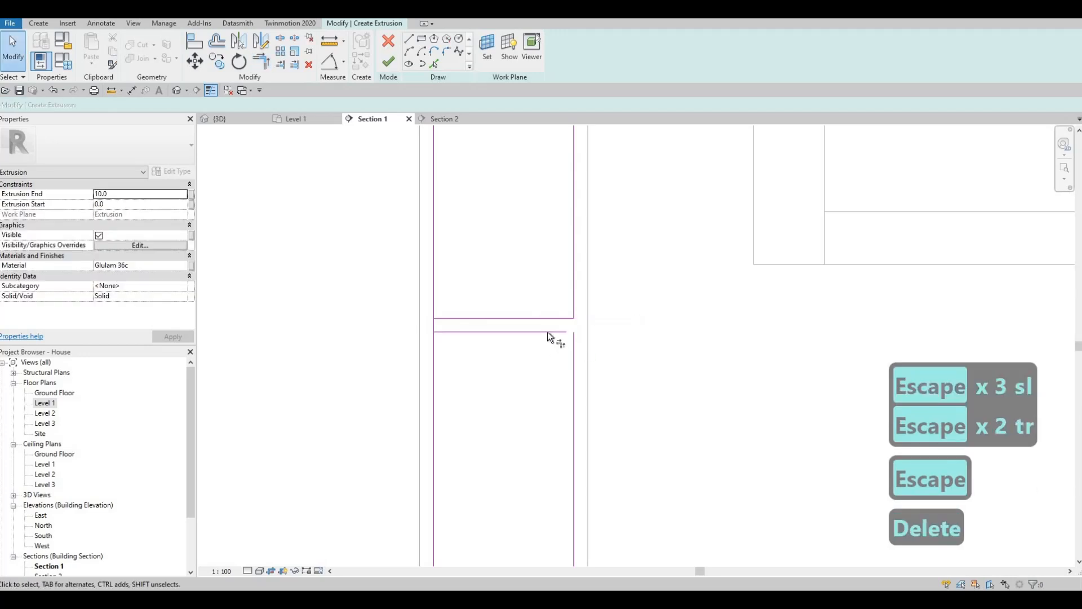
key("t")
key("r")
left_click(573, 347)
left_click(483, 332)
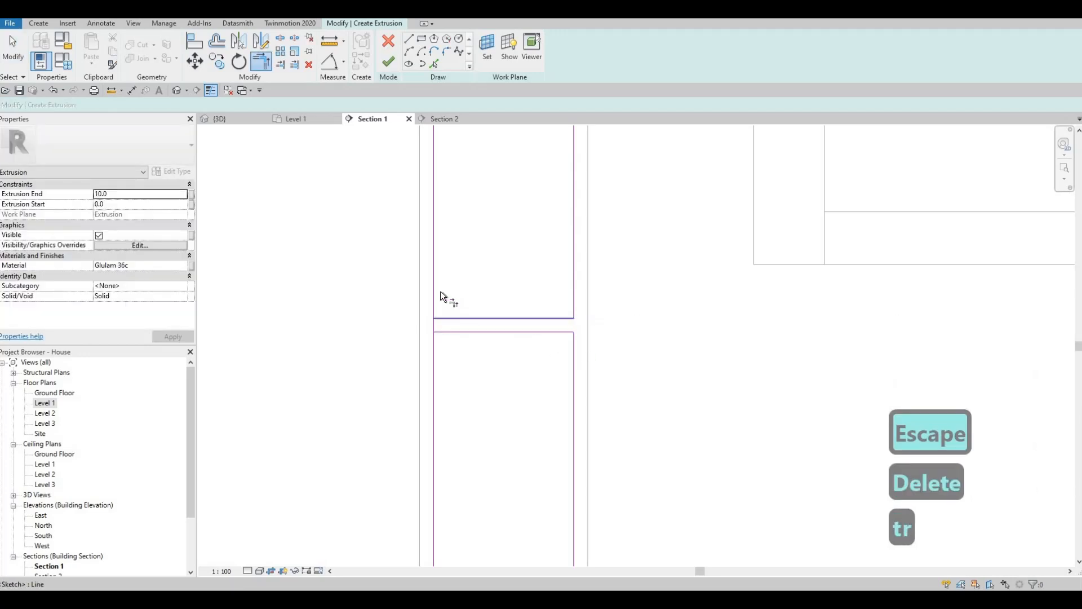
key("Escape")
Finish the extrusion sketch of the front panels around the niche and refrigerator.
scroll(507, 319, "down", 3)
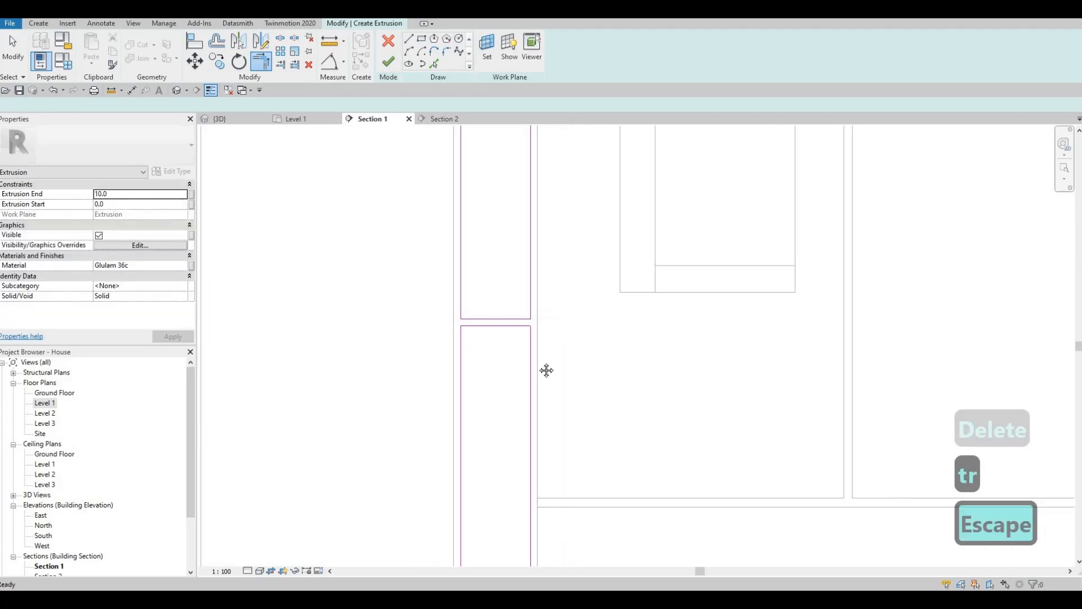
scroll(508, 317, "down", 5)
middle_click_drag(479, 293, 447, 399)
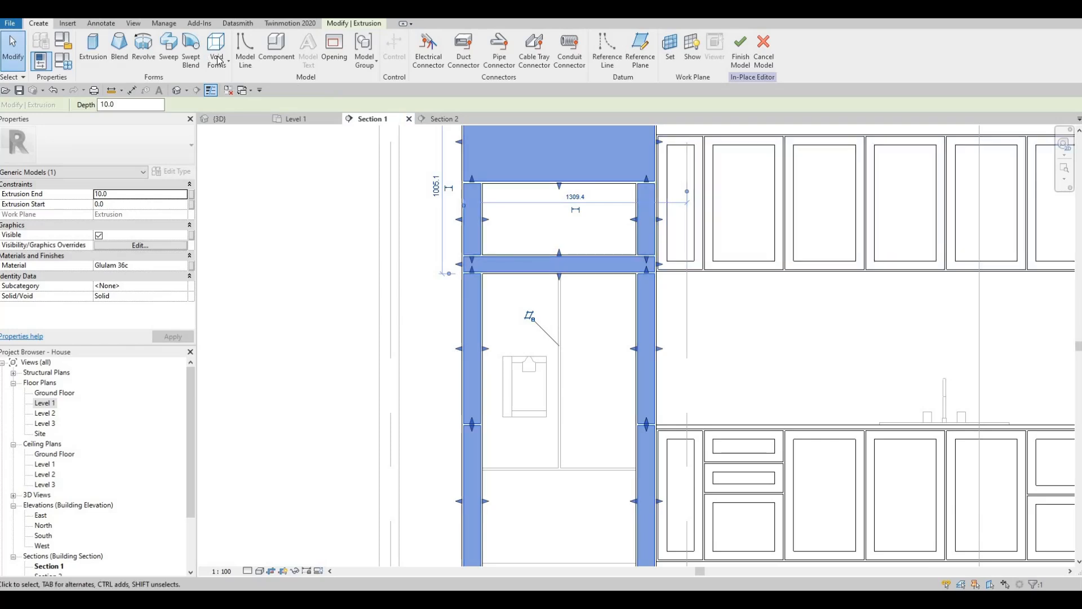
Start a void extrusion on the front panels' face with Extrusion End -5 and Extrusion Start 5.
left_click(217, 51)
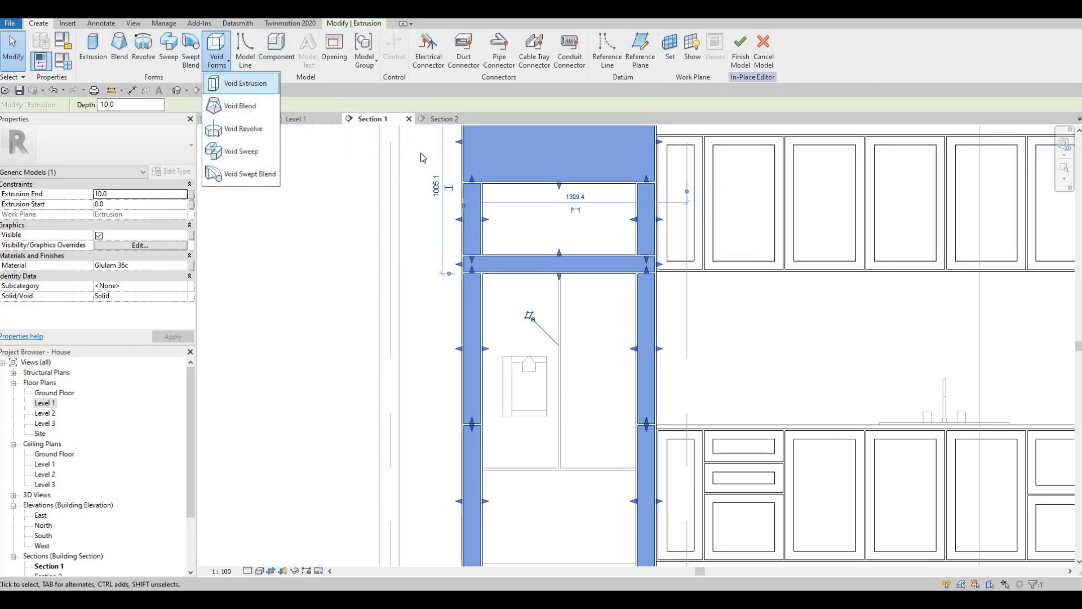
left_click(234, 82)
left_click(507, 364)
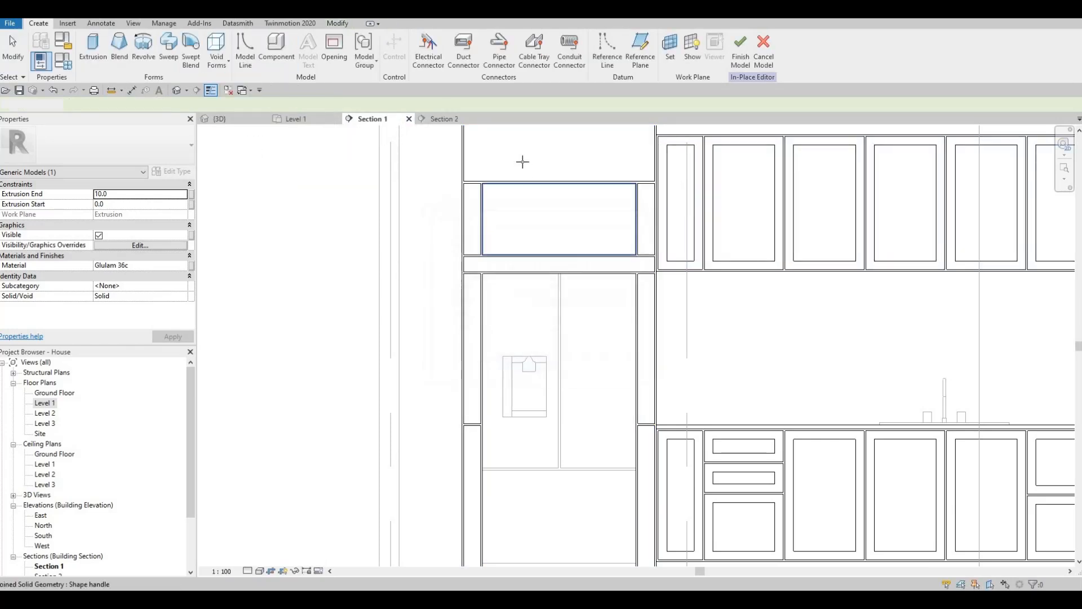
left_click(120, 194)
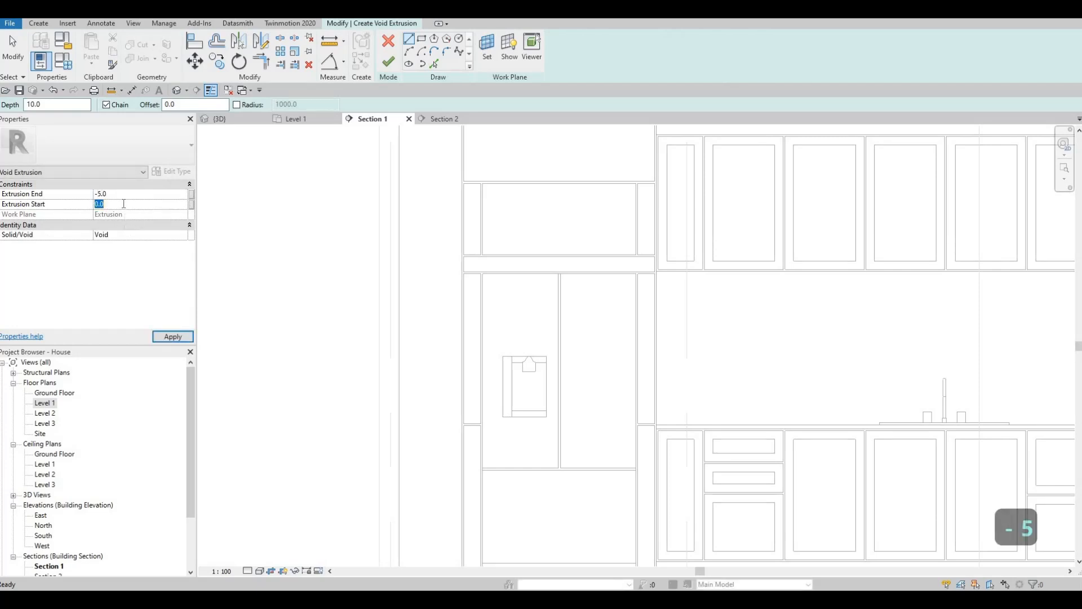
type("5")
key("Return")
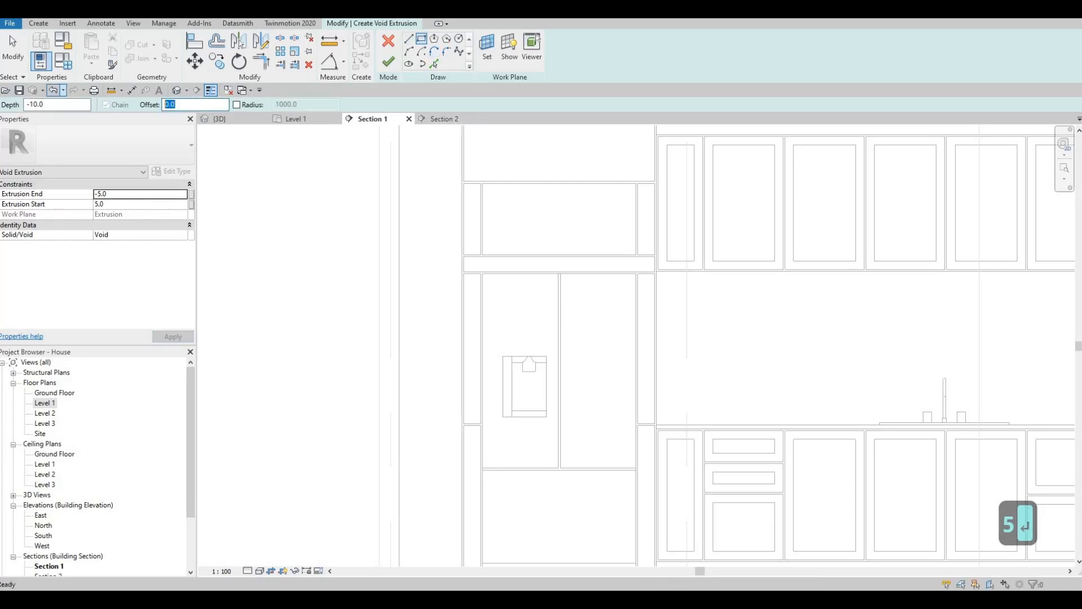
Sketch a rectangle with offset 50 inside the large top panel above the open niche.
type("50")
scroll(440, 236, "down", 1)
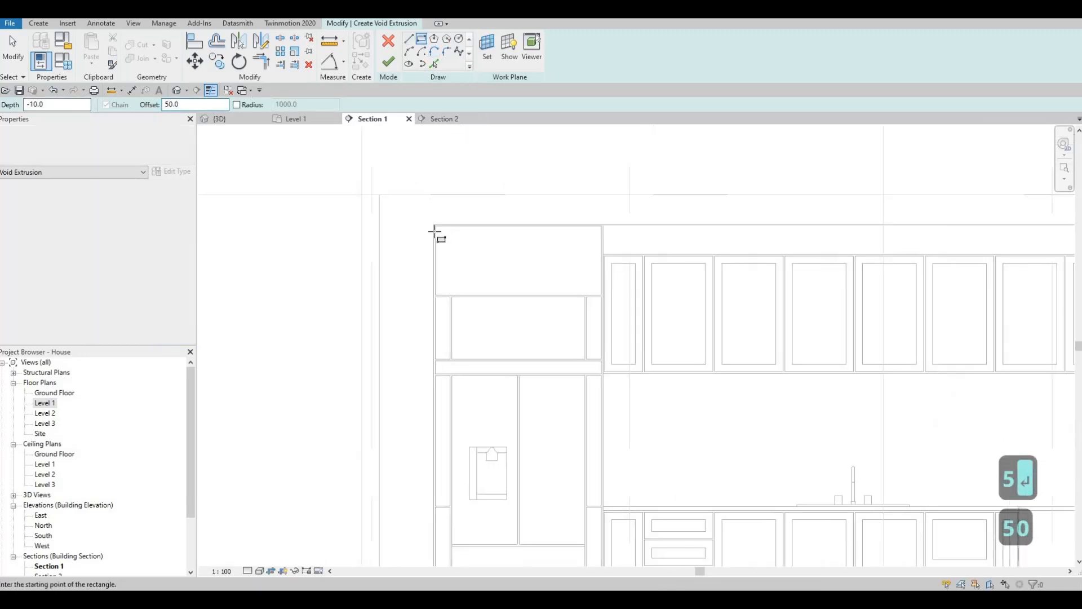
scroll(432, 228, "up", 2)
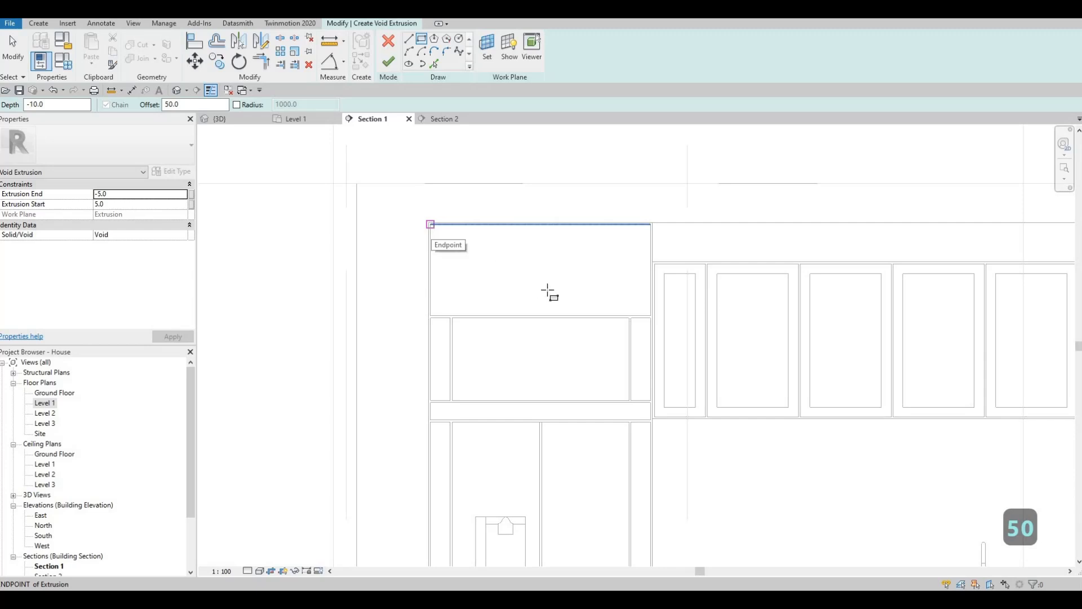
left_click(430, 225)
scroll(667, 326, "up", 4)
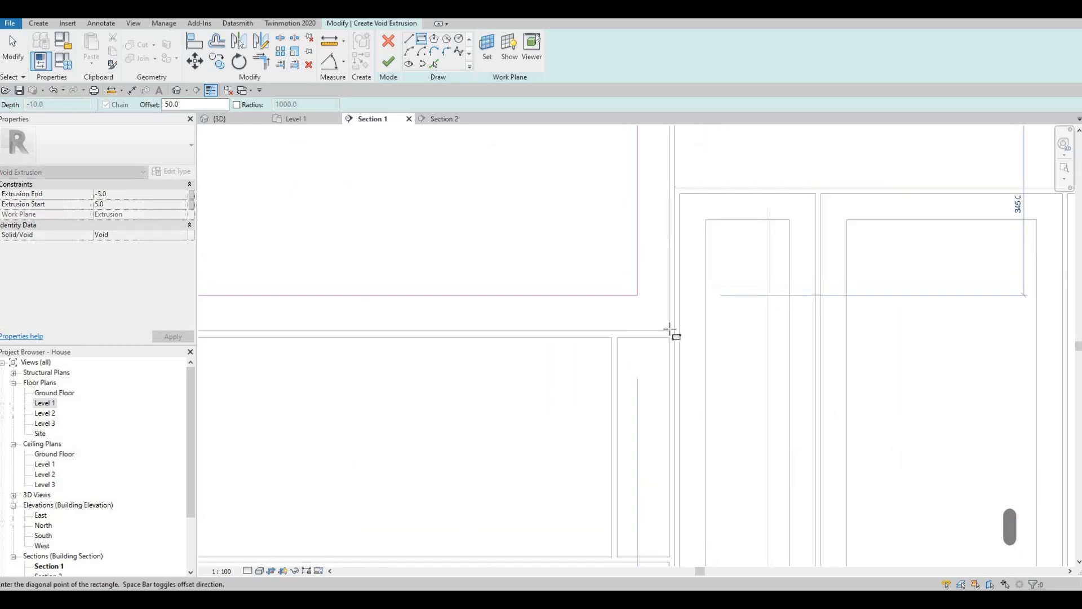
left_click(671, 331)
key("Escape")
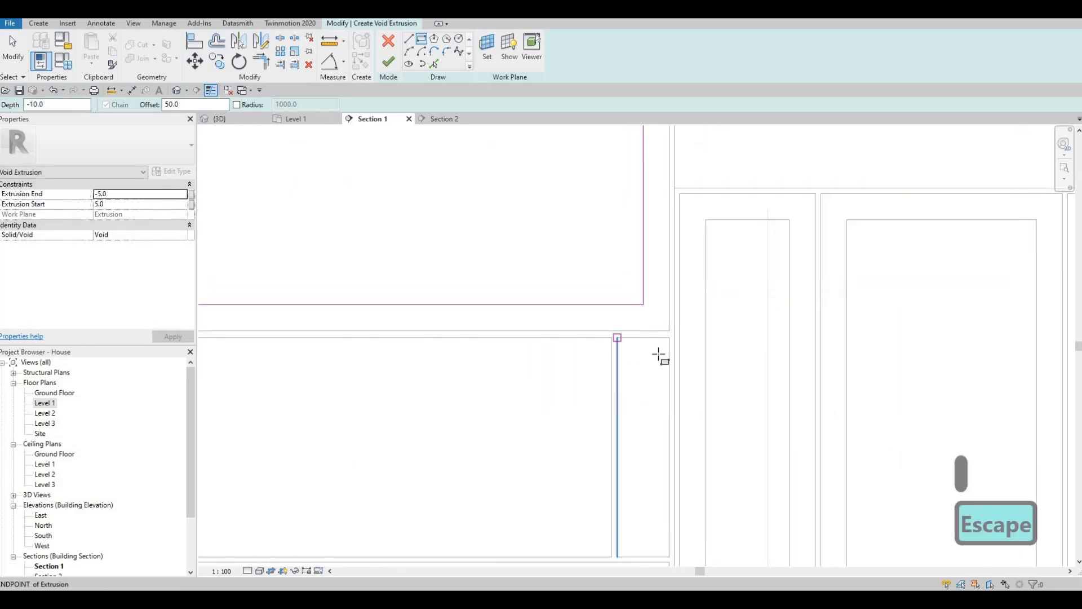
middle_click_drag(660, 357, 658, 428)
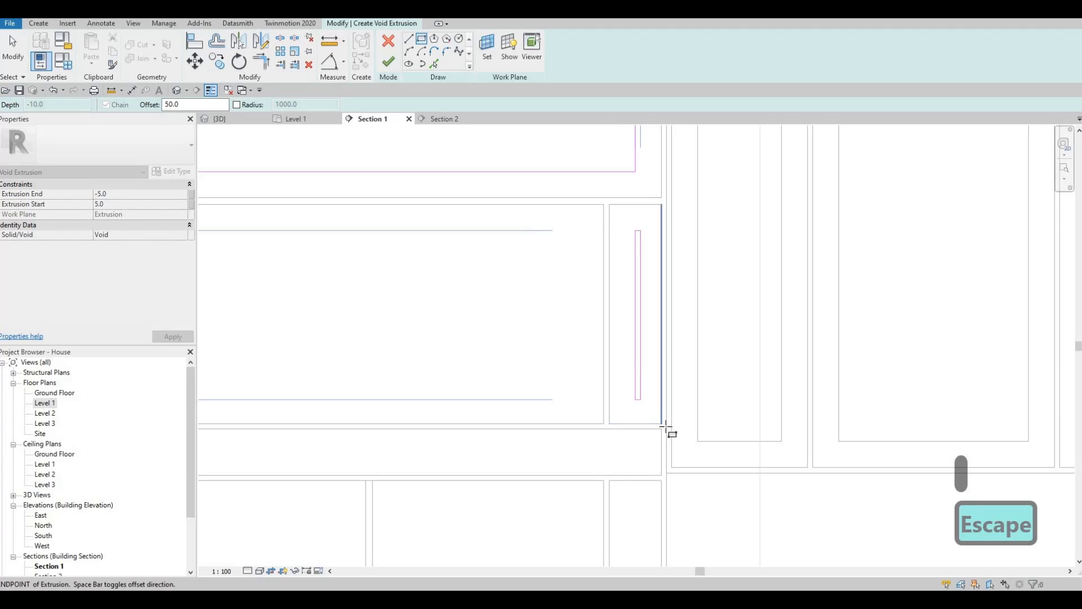
key("Escape")
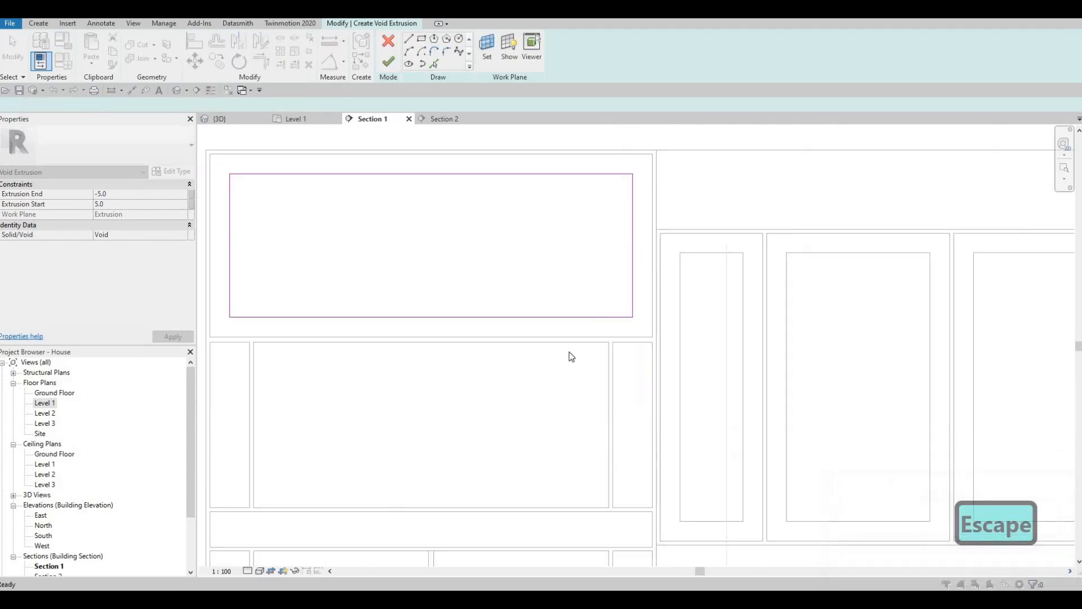
scroll(586, 339, "down", 2)
middle_click_drag(607, 314, 420, 32)
left_click(421, 38)
left_click(339, 275)
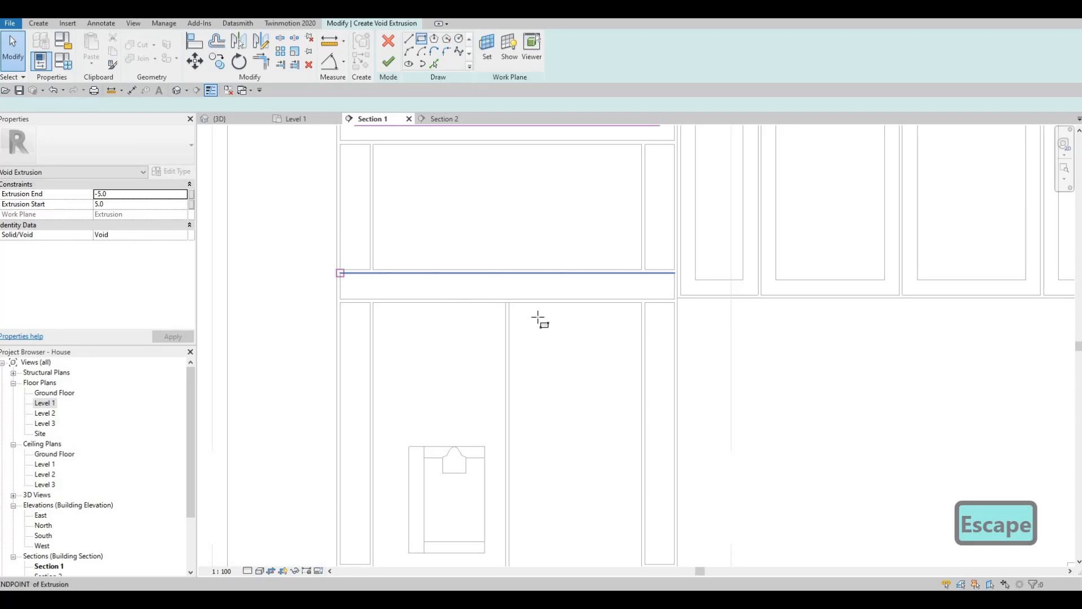
key("Escape")
key("Escape")
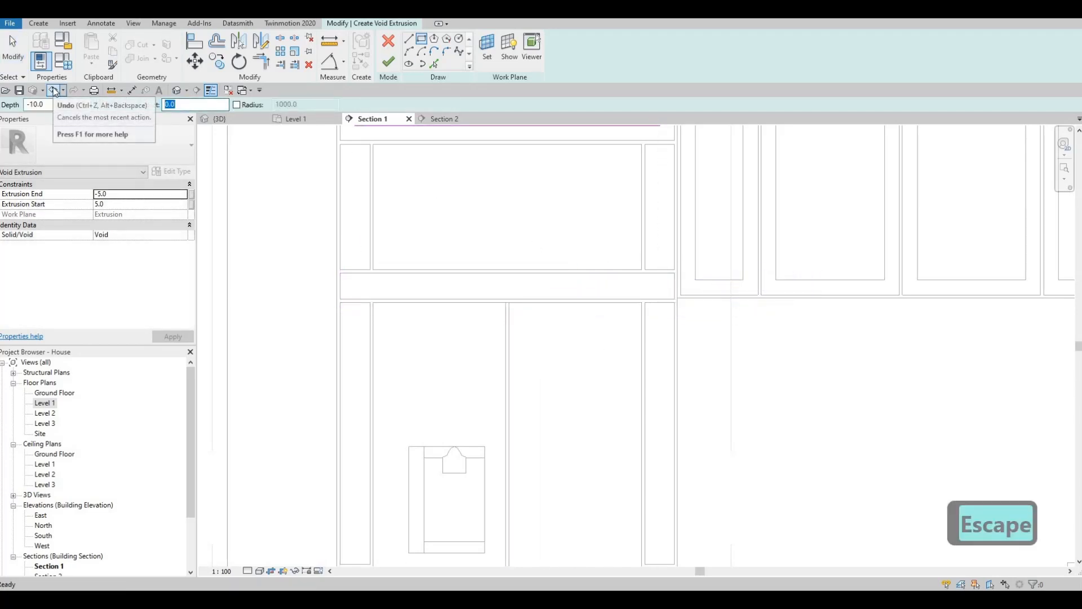
Sketch rectangles with offset 25 inside the two narrow vertical panels on either side of the open niche.
type("25")
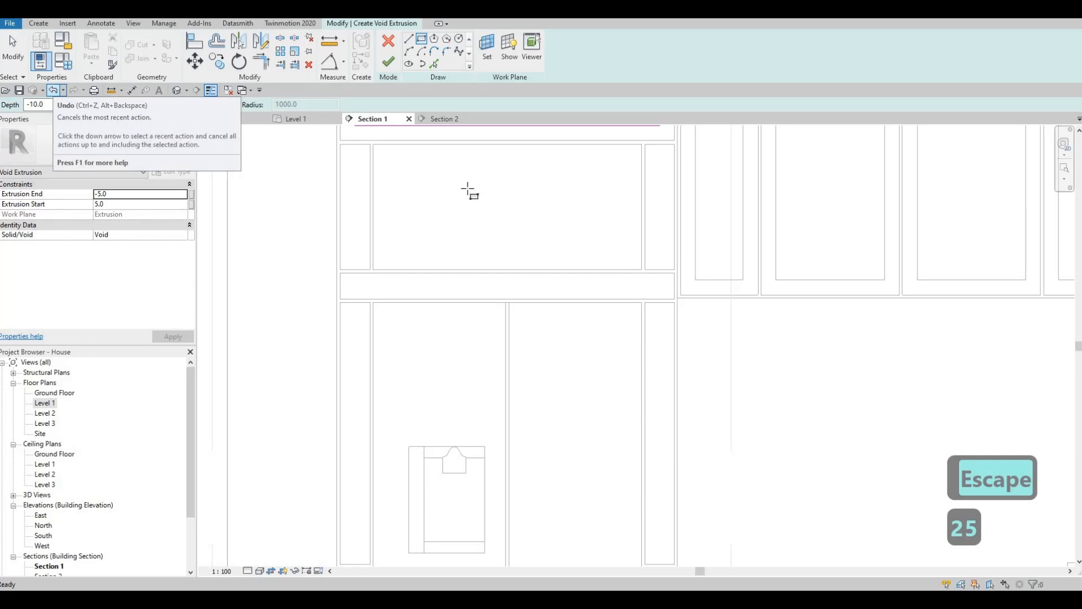
middle_click_drag(344, 153, 341, 229)
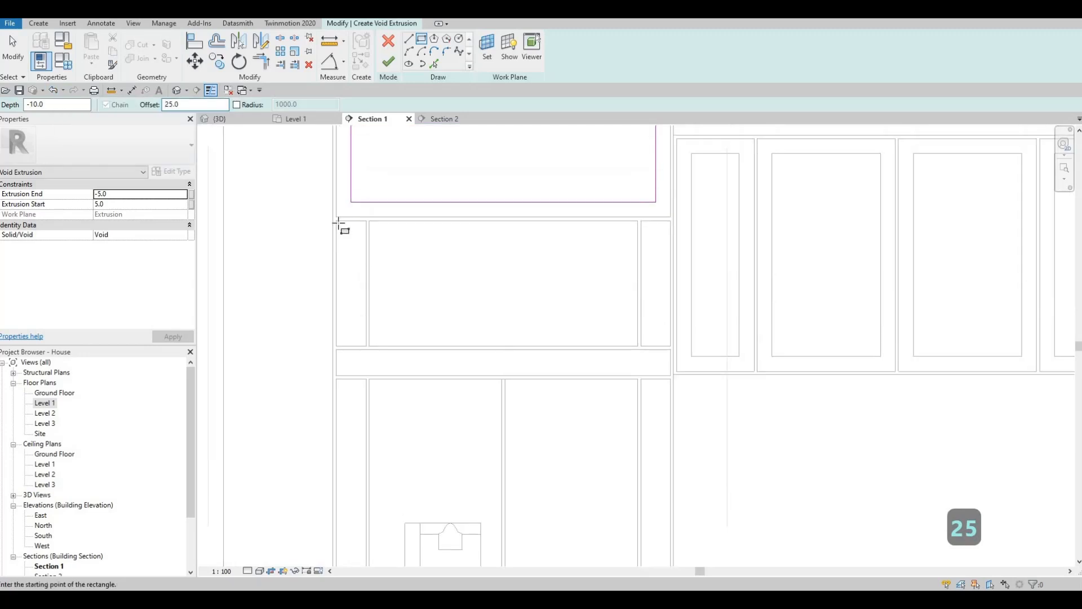
left_click(359, 285)
scroll(360, 325, "up", 3)
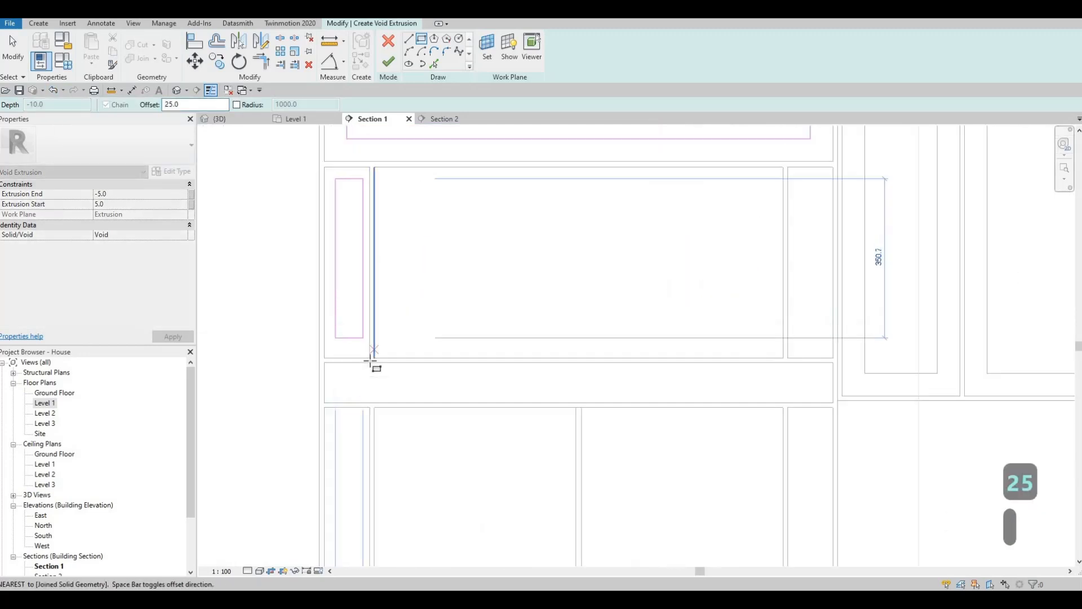
left_click(375, 367)
key("Escape")
left_click(790, 171)
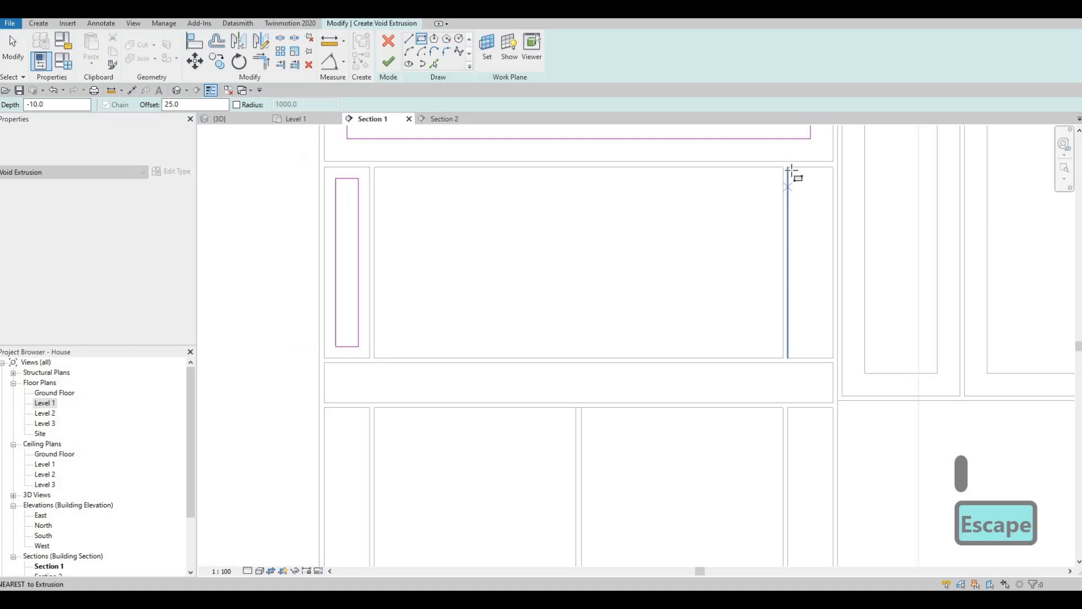
left_click(833, 358)
key("Escape")
middle_click_drag(635, 358, 614, 410)
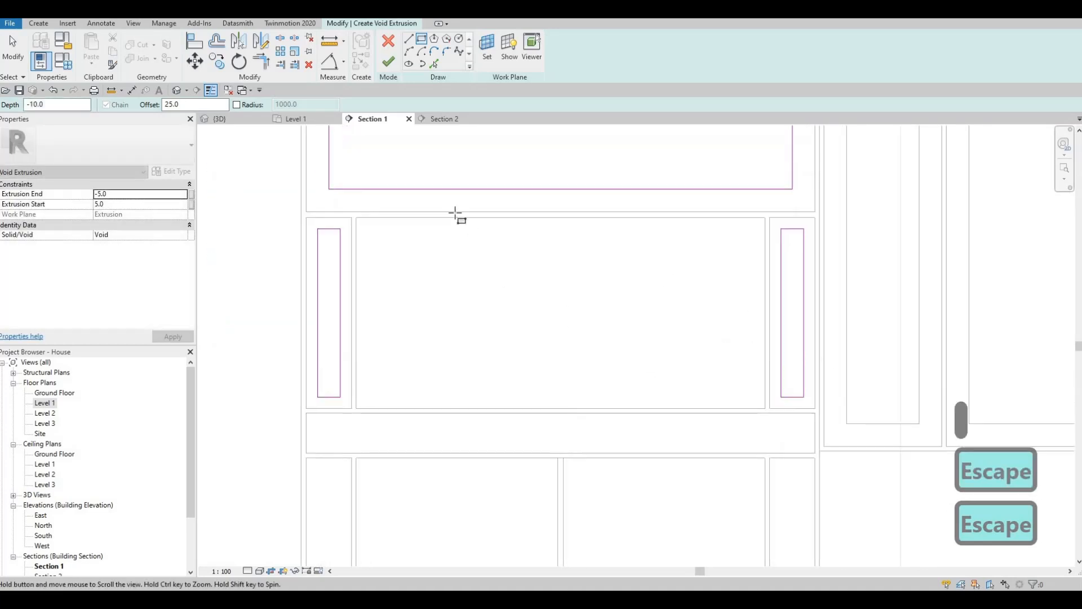
Sketch a rectangle with offset 25 inside the large top panel and delete the smaller inner rectangle there.
scroll(454, 216, "down", 3)
left_click(446, 189)
left_click(733, 313)
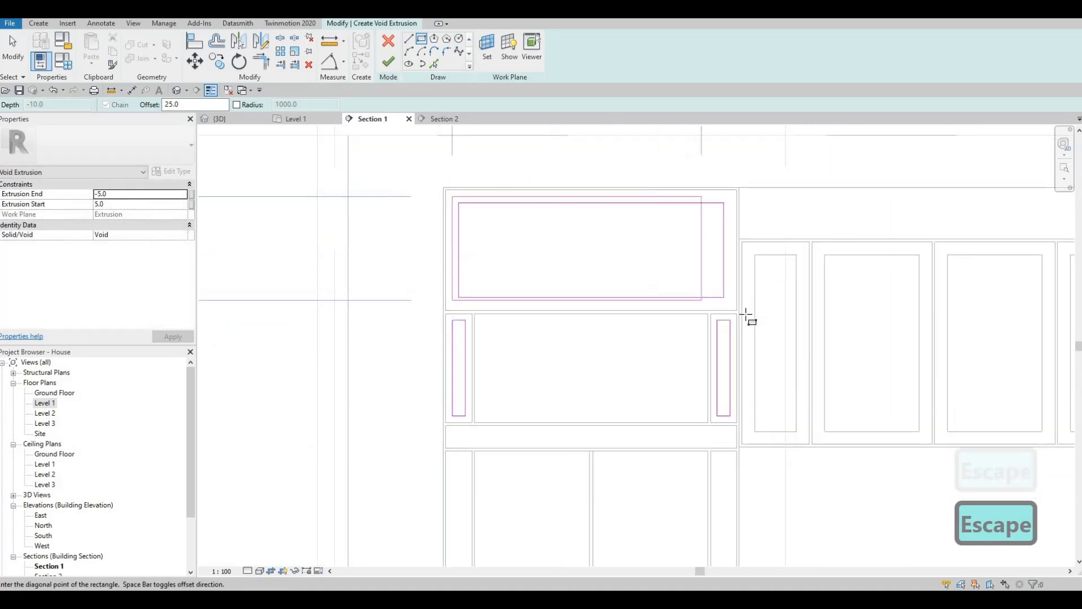
scroll(742, 316, "up", 3)
key("Escape")
key("Escape")
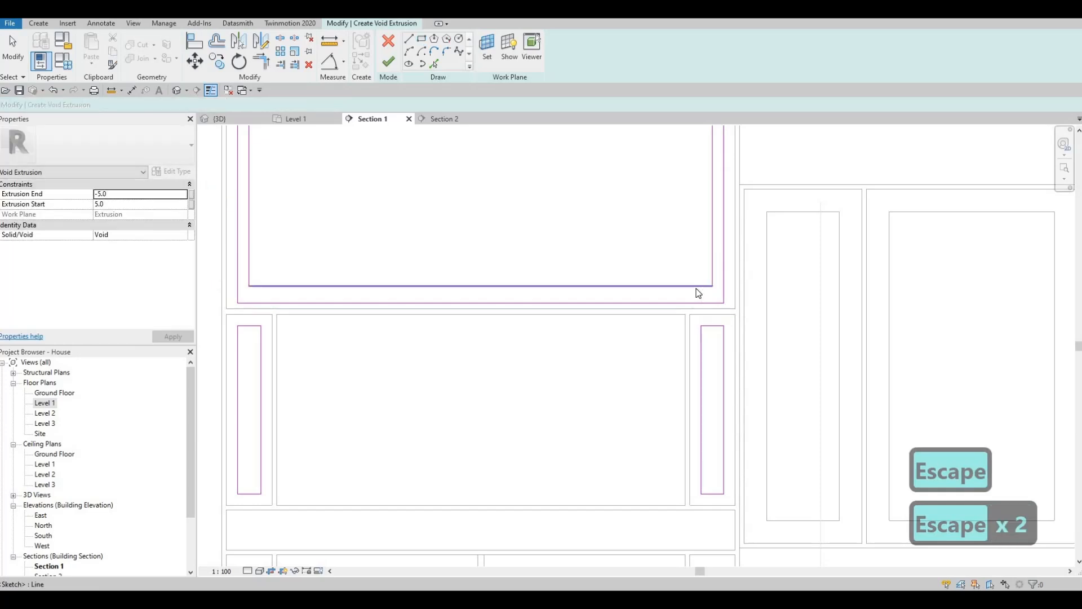
key("Tab")
left_click(690, 286)
key("Delete")
scroll(697, 280, "down", 2)
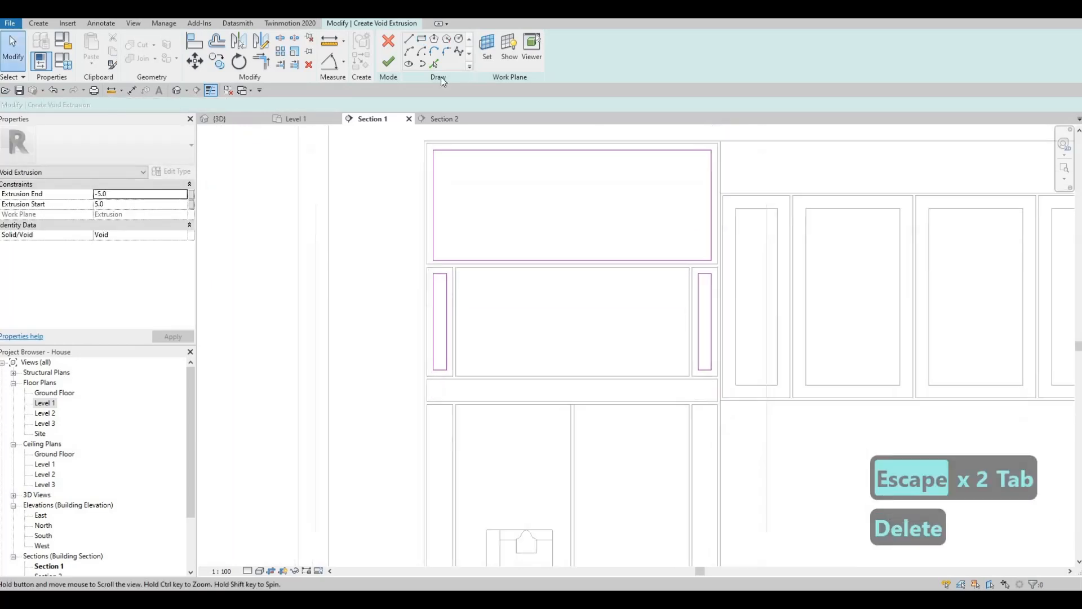
Sketch a rectangle with offset 25 inside the long horizontal panel between the niche and the refrigerator.
mouse_move(440, 378)
middle_mouse_down()
mouse_move(403, 258)
mouse_move(334, 180)
middle_mouse_up()
key("l")
key("i")
scroll(330, 191, "up", 1)
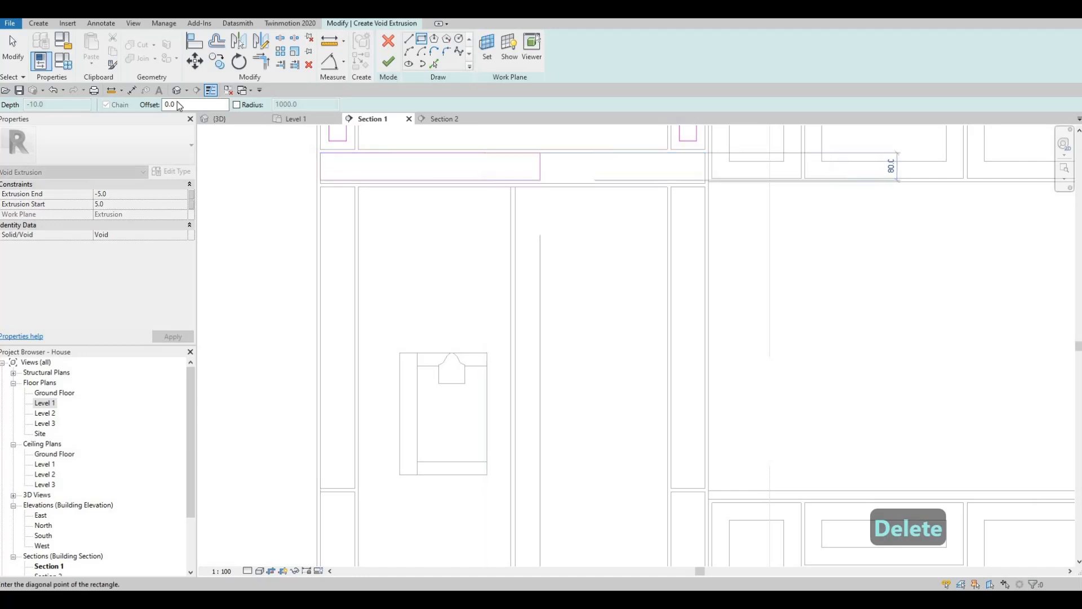
key("Escape")
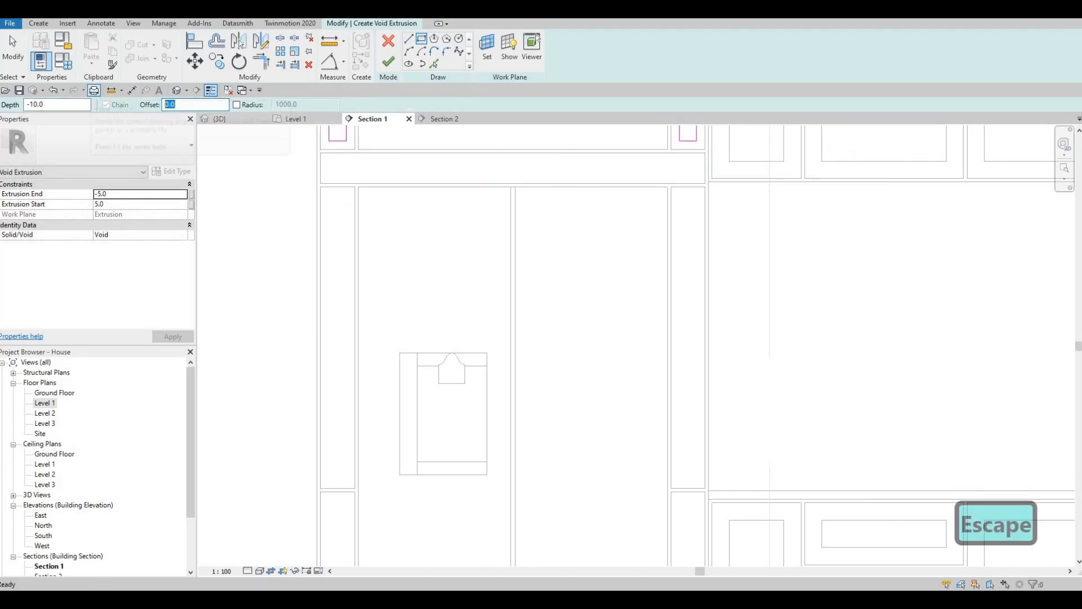
type("25")
key("Return")
left_click(323, 159)
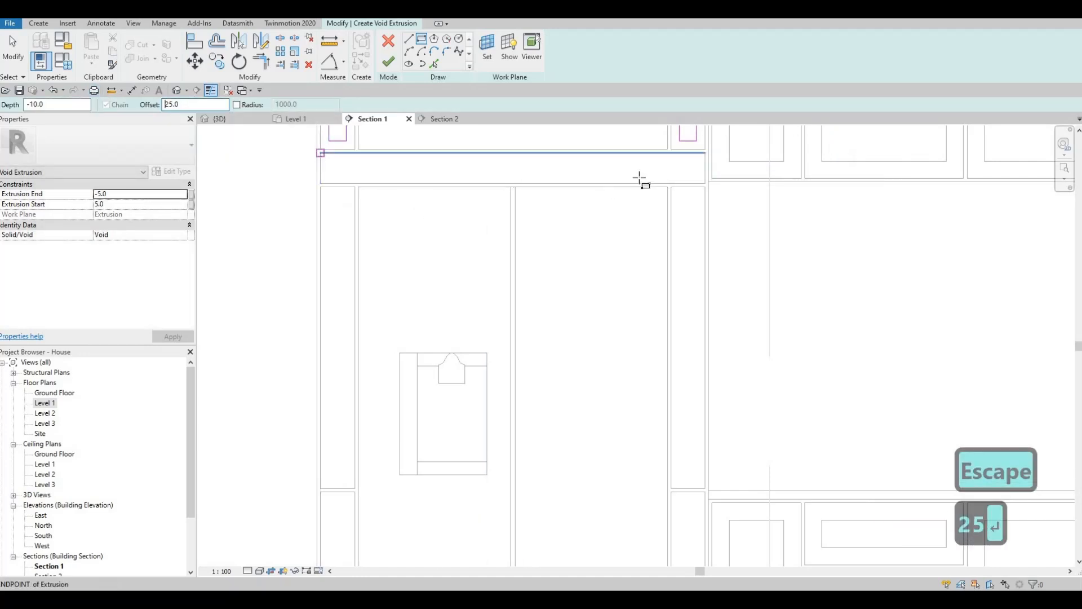
scroll(709, 187, "up", 2)
left_click(709, 192)
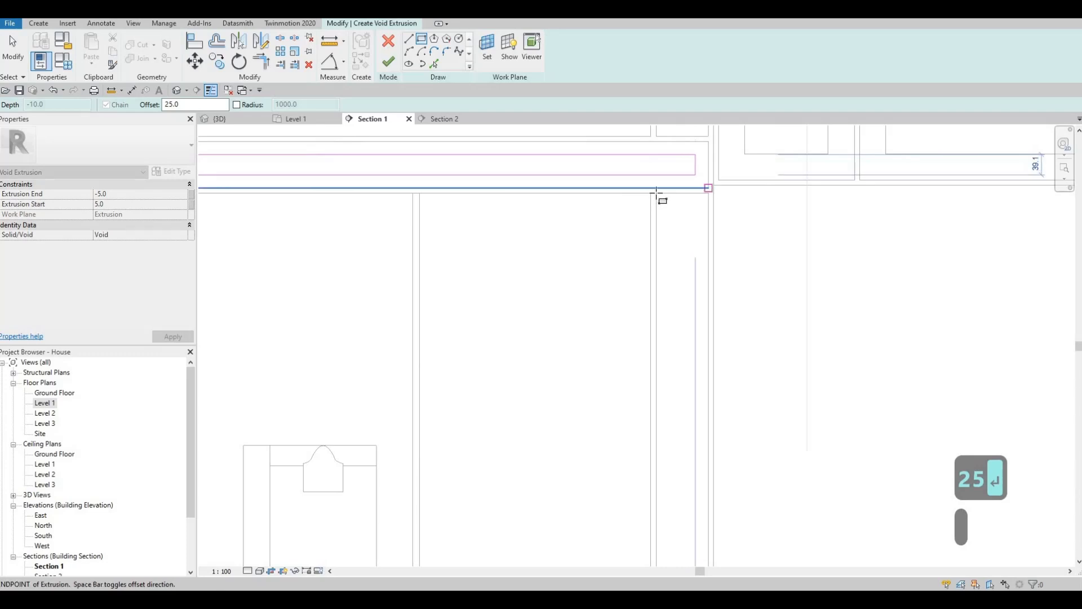
key("Escape")
Sketch rectangles with offset 25 inside the upper and lower vertical panels on the refrigerator's right side.
scroll(701, 326, "up", 5)
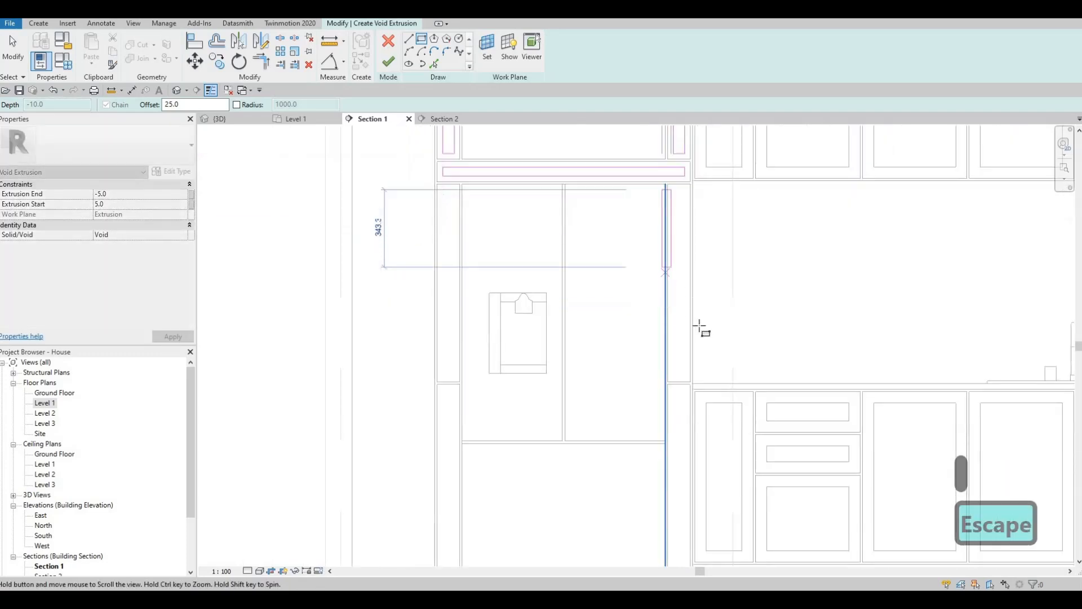
key("Escape")
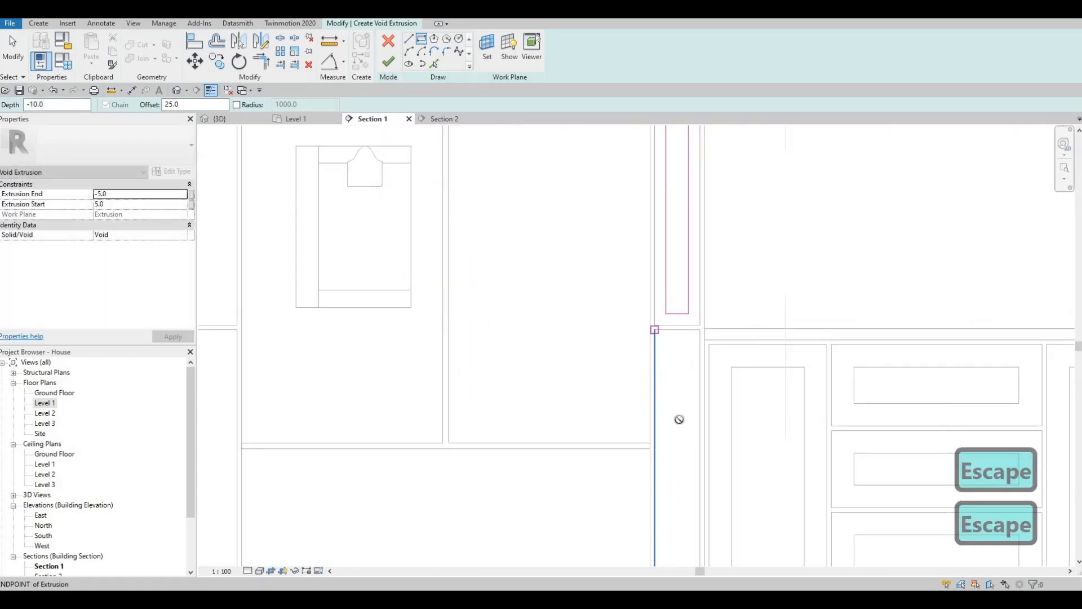
scroll(684, 379, "down", 3)
scroll(574, 360, "up", 4)
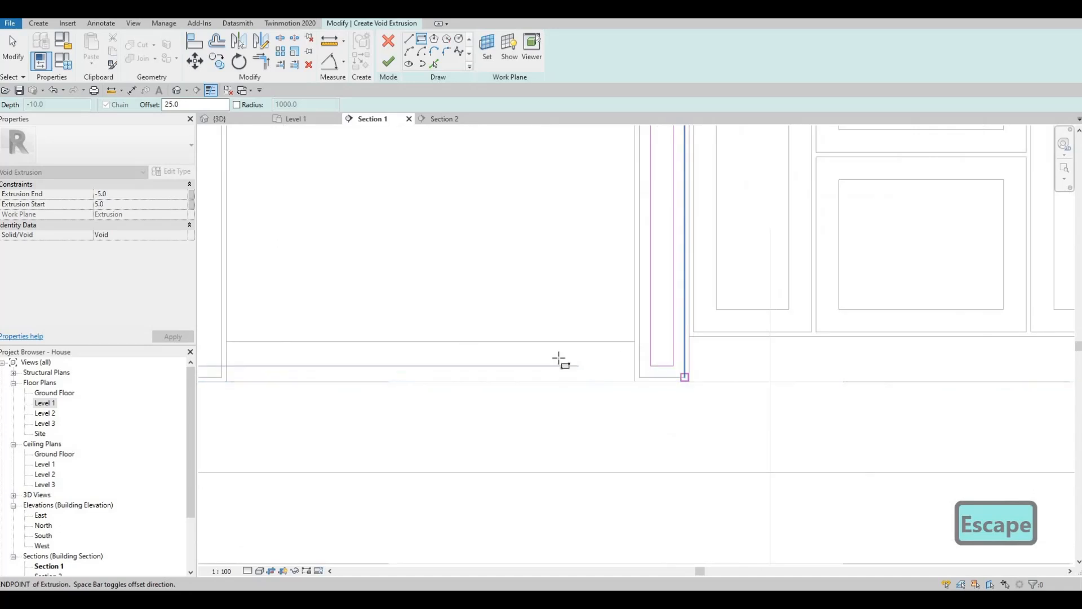
scroll(561, 358, "up", 2)
key("Escape")
Sketch rectangles with offset 25 inside the lower and upper vertical panels on the refrigerator's left side.
scroll(507, 234, "down", 2)
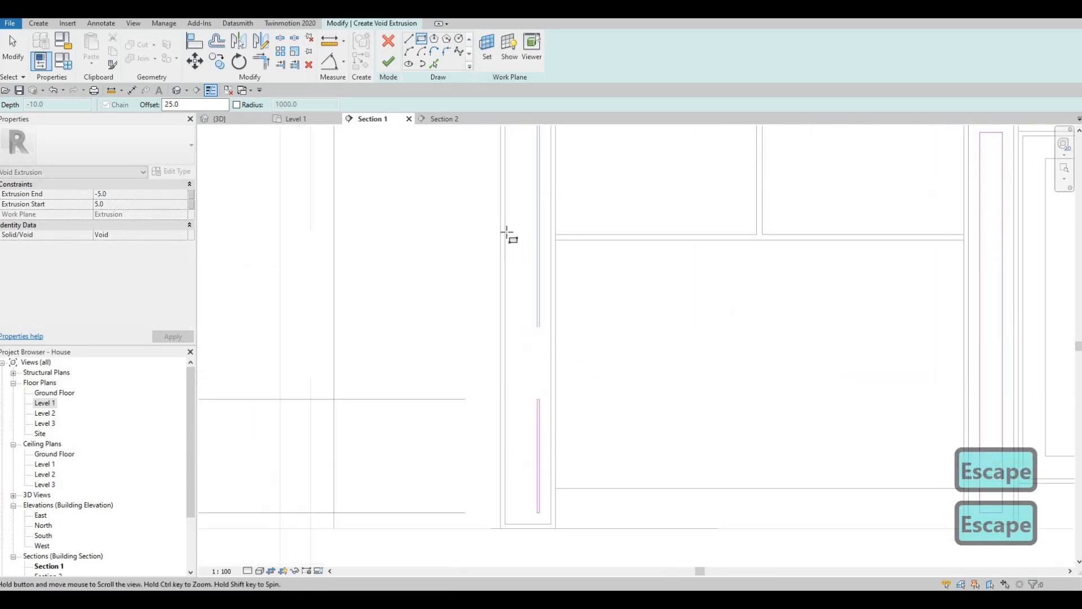
scroll(507, 201, "up", 2)
left_click(549, 185)
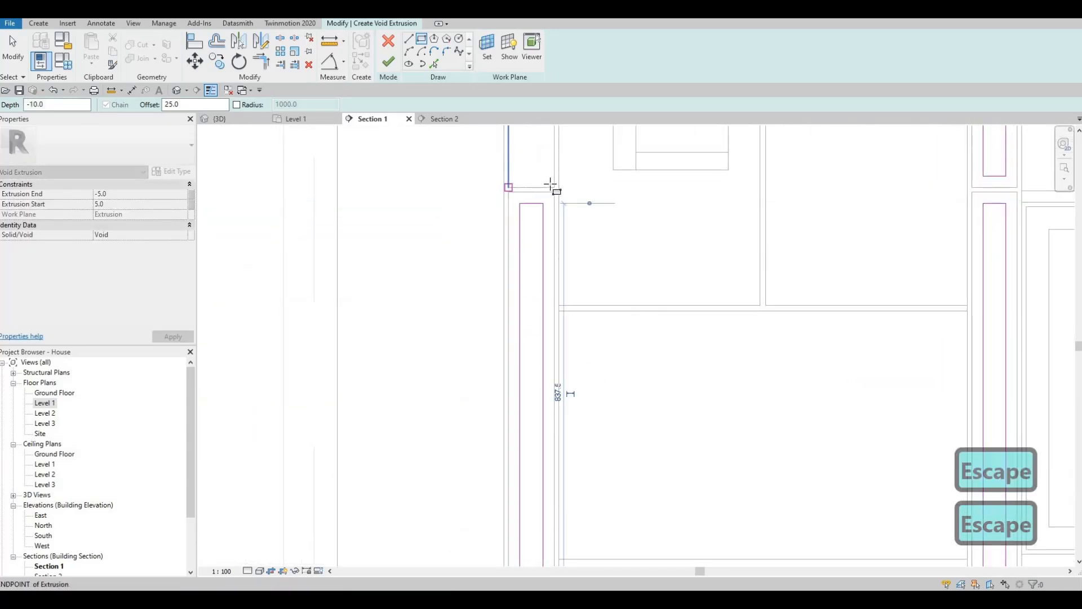
scroll(526, 278, "down", 1)
scroll(504, 253, "up", 5)
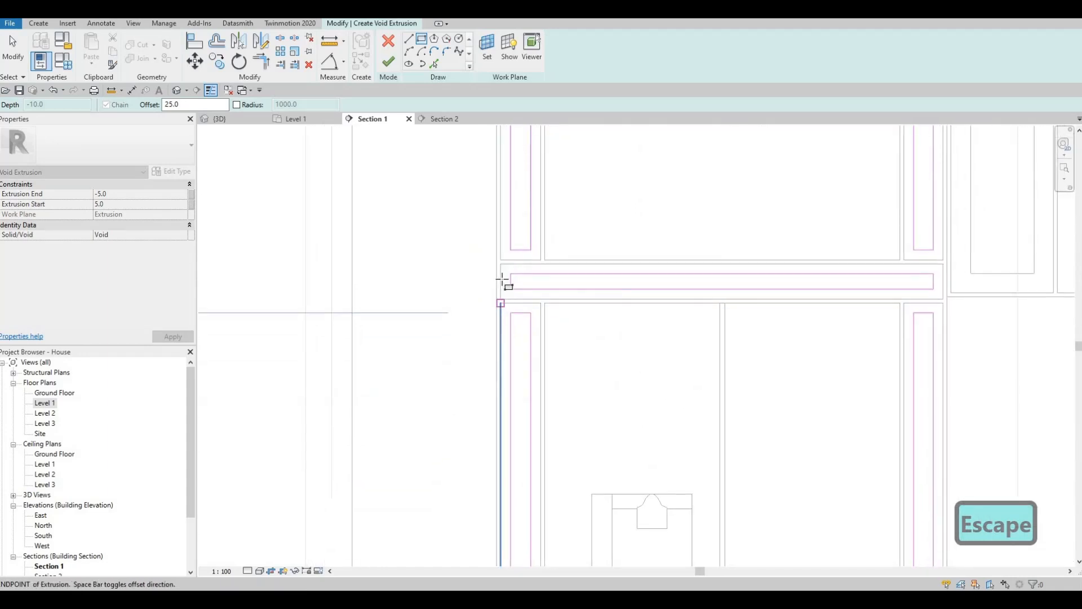
key("Escape")
Finish the void extrusion, cut it from the front panels, and finish the in-place cabinet model from the 3D view.
scroll(564, 236, "down", 3)
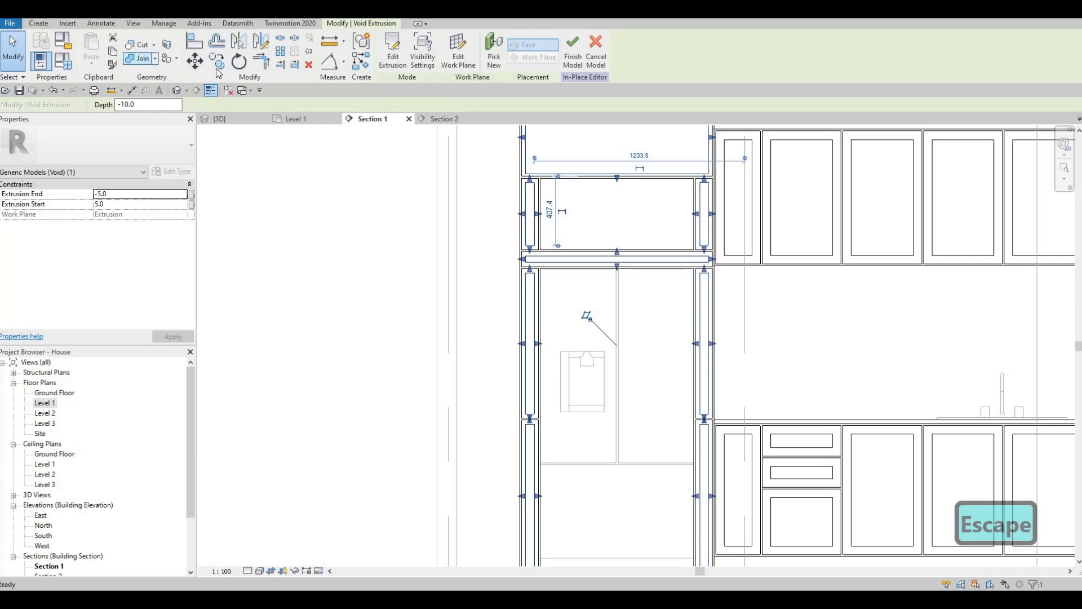
key("Escape")
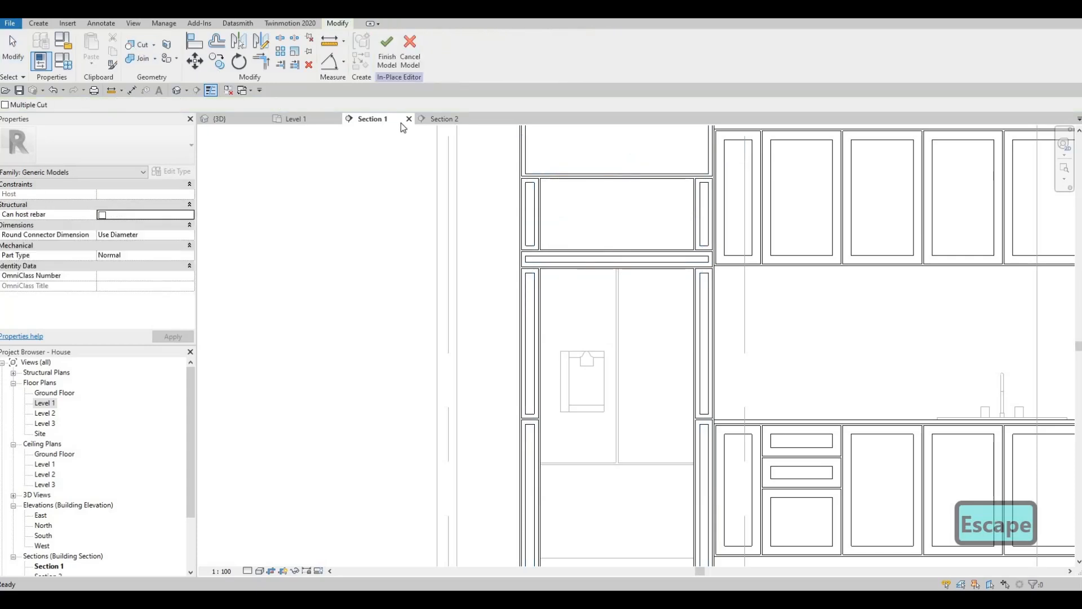
left_click(241, 119)
key("Escape")
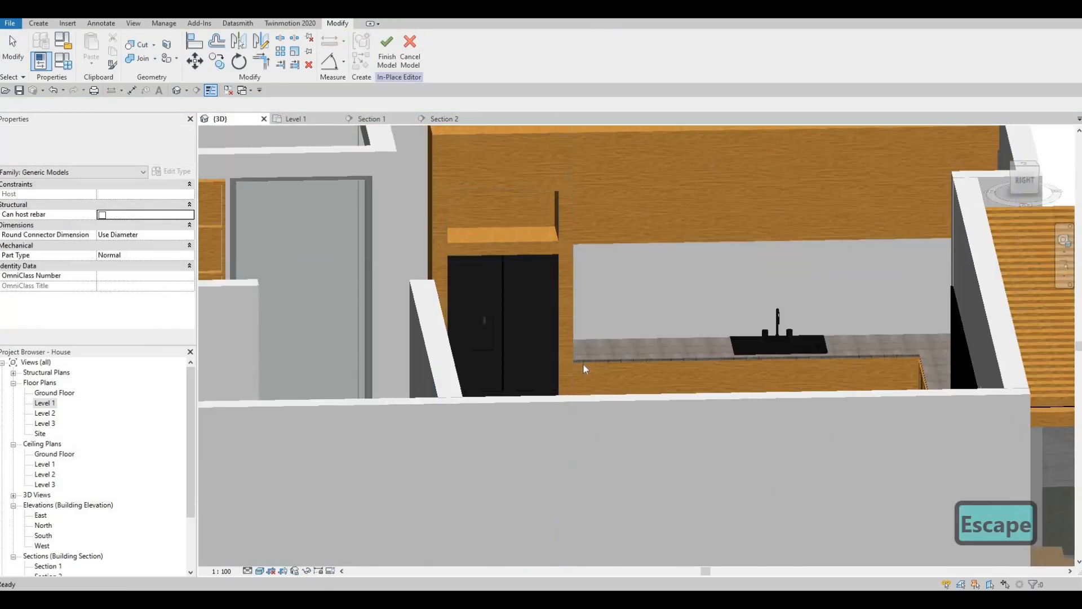
scroll(583, 363, "down", 3)
middle_click_drag(636, 421, 456, 177, "shift")
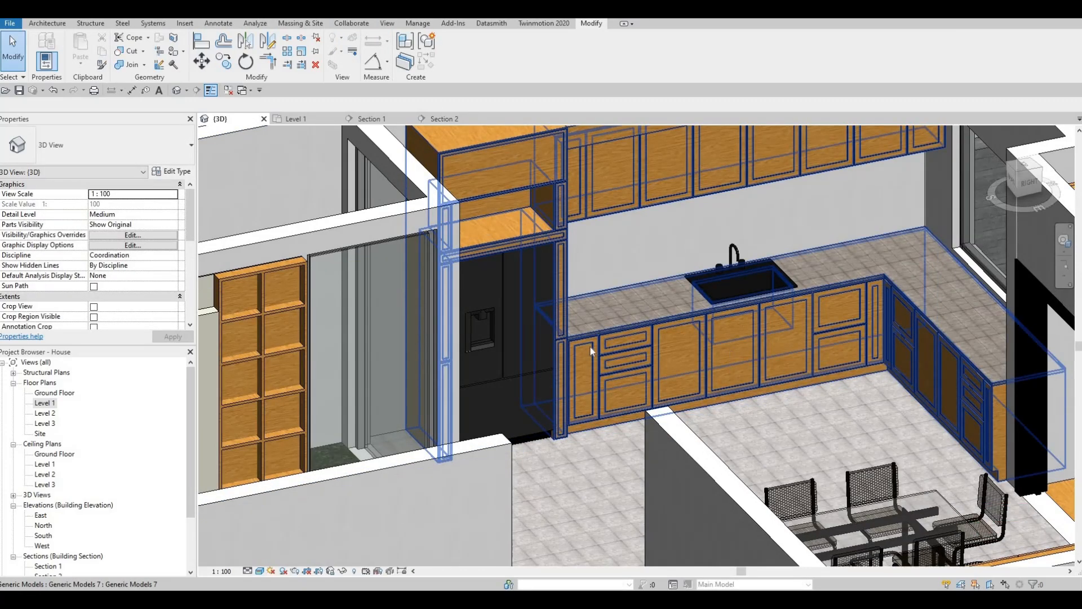
Examine the finished kitchen cabinets and the adjoining dining area in the 3D view.
middle_click_drag(685, 438, 641, 281)
scroll(626, 384, "down", 4)
scroll(648, 372, "up", 4)
scroll(641, 281, "up", 3)
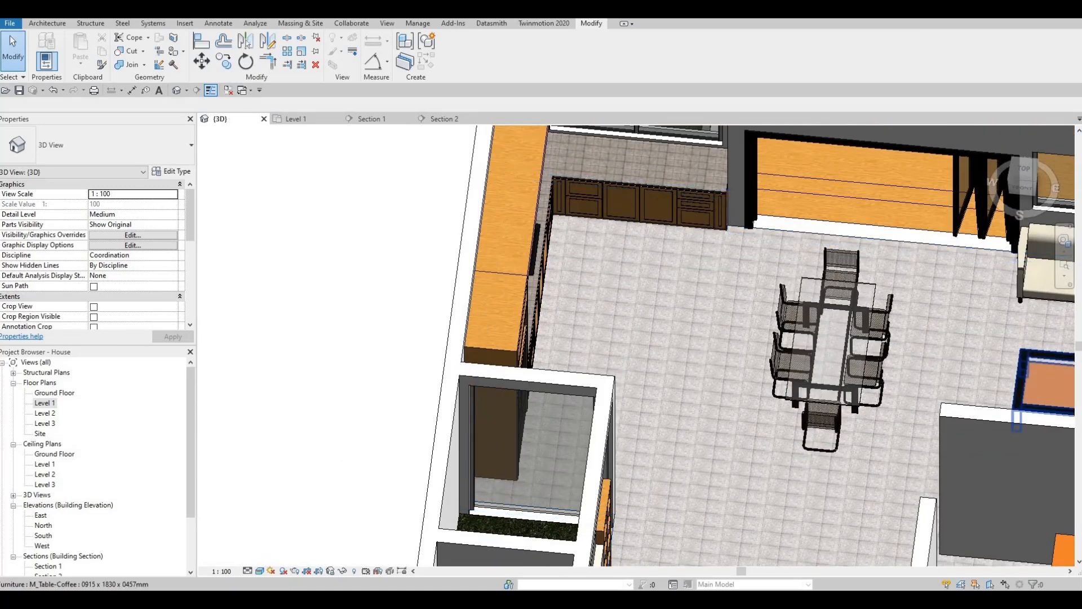
key("F1")
key("F1")
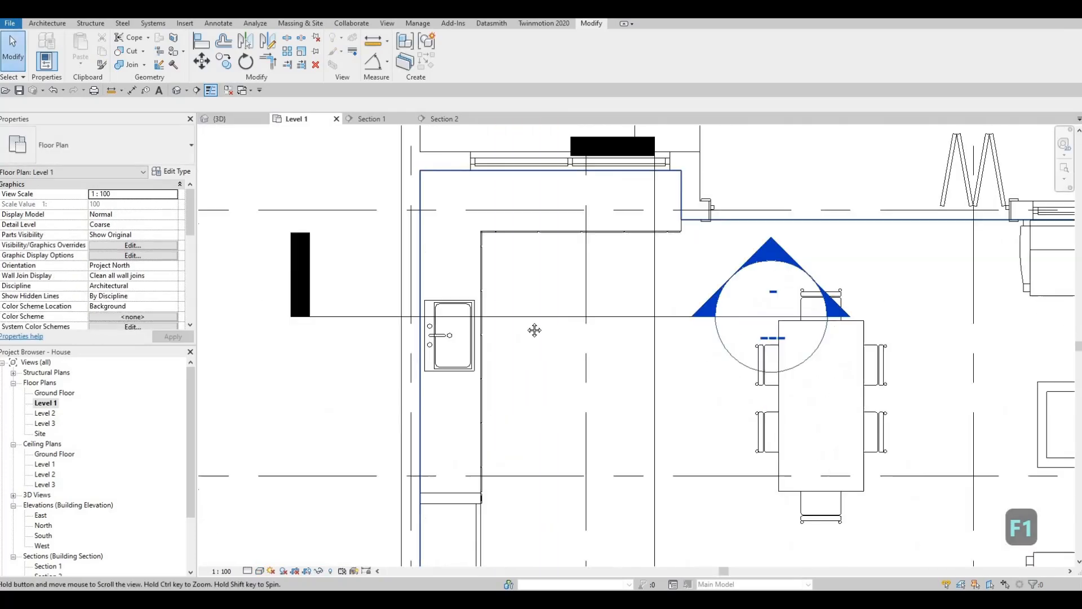
Start a new in-place model in the Generic Models category in the Level 1 floor plan.
scroll(534, 325, "down", 3)
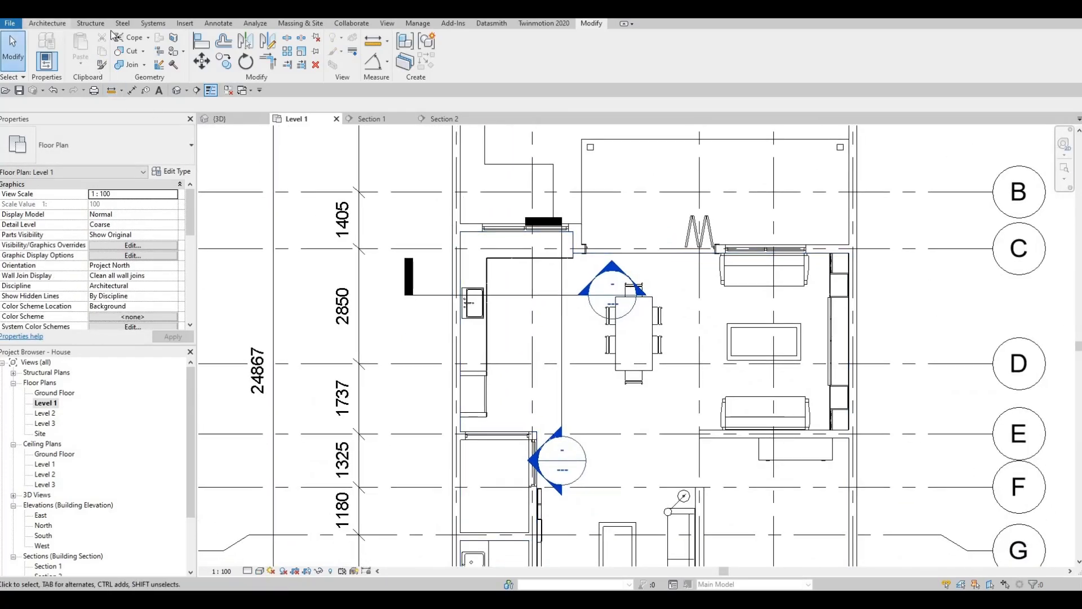
left_click(47, 23)
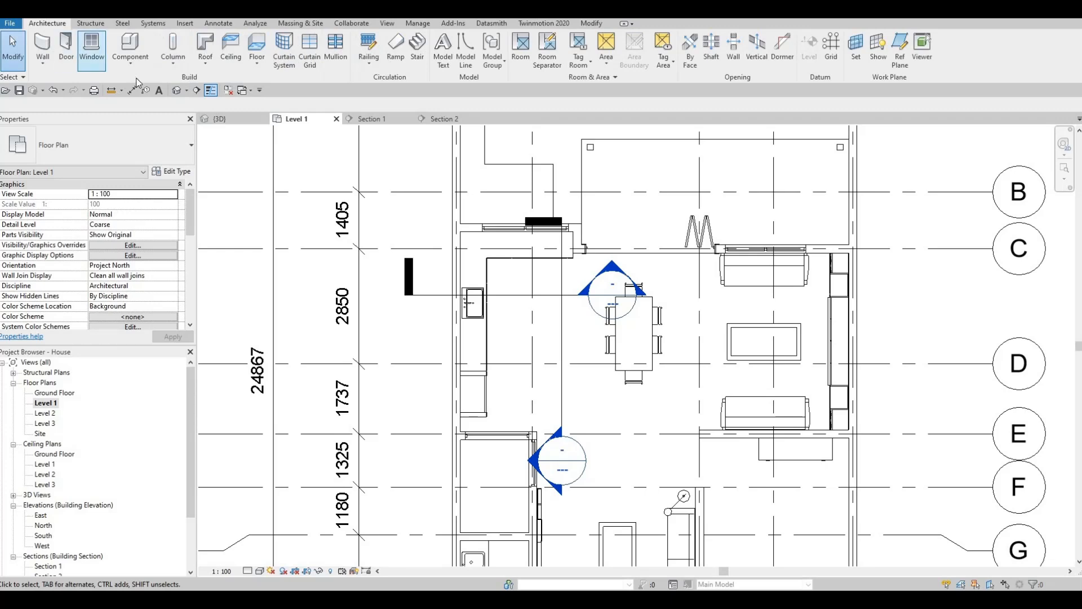
left_click(130, 61)
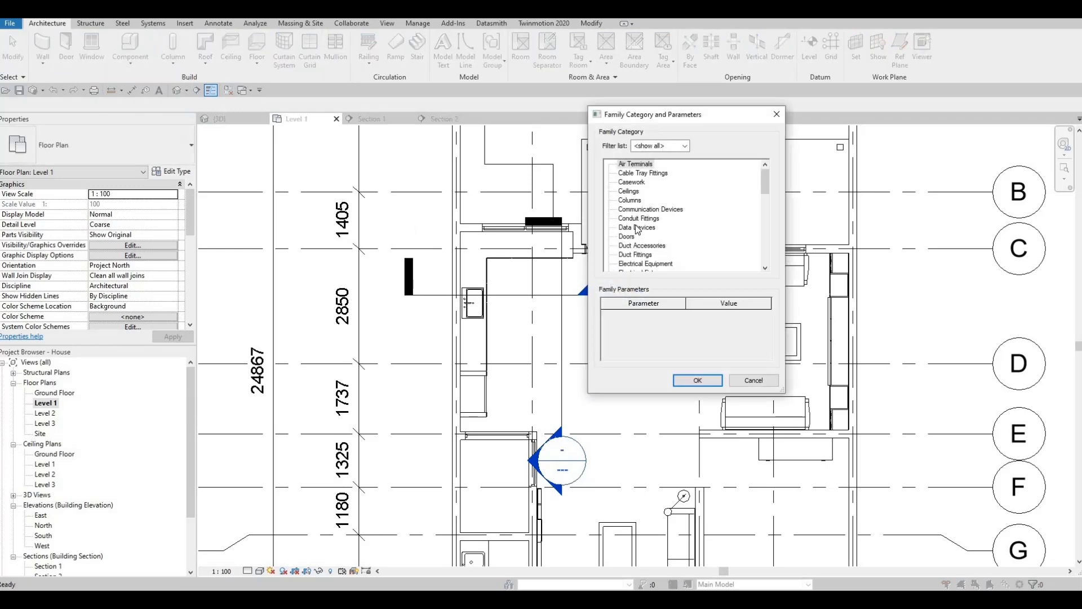
scroll(634, 265, "down", 3)
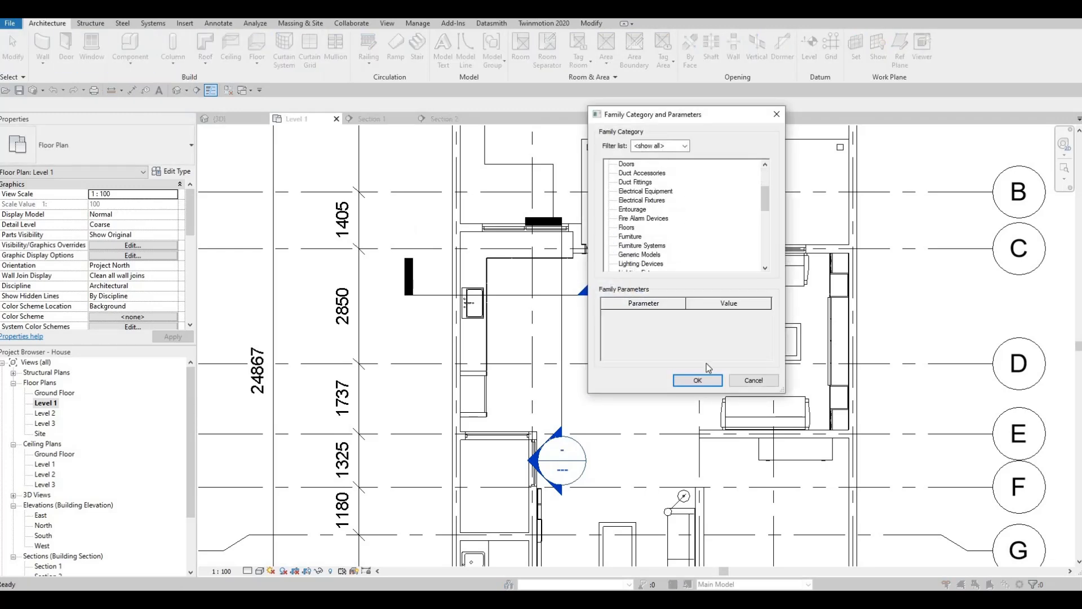
left_click(675, 380)
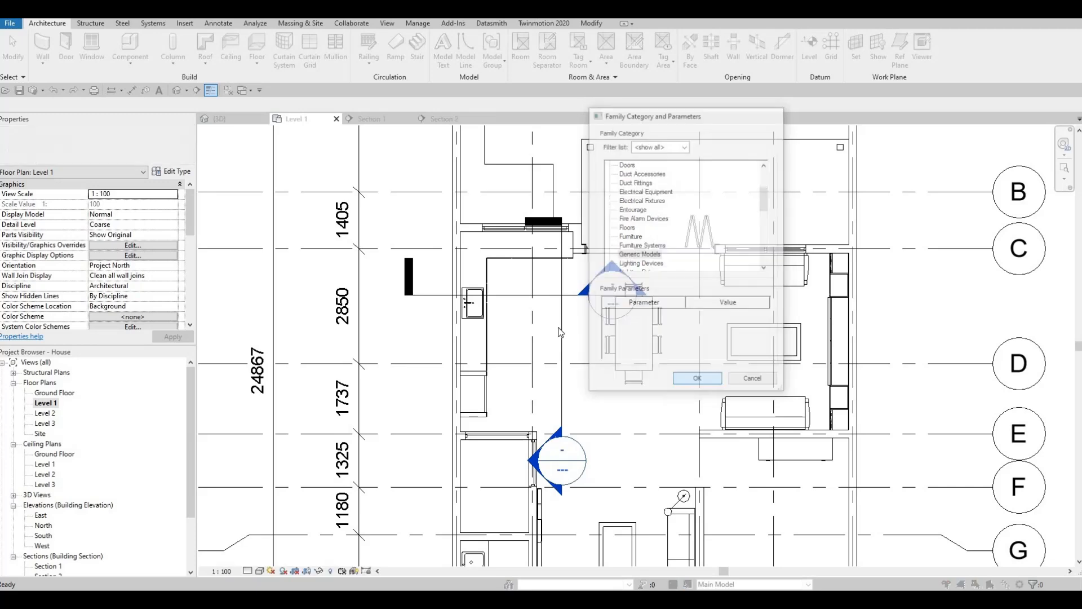
key("Return")
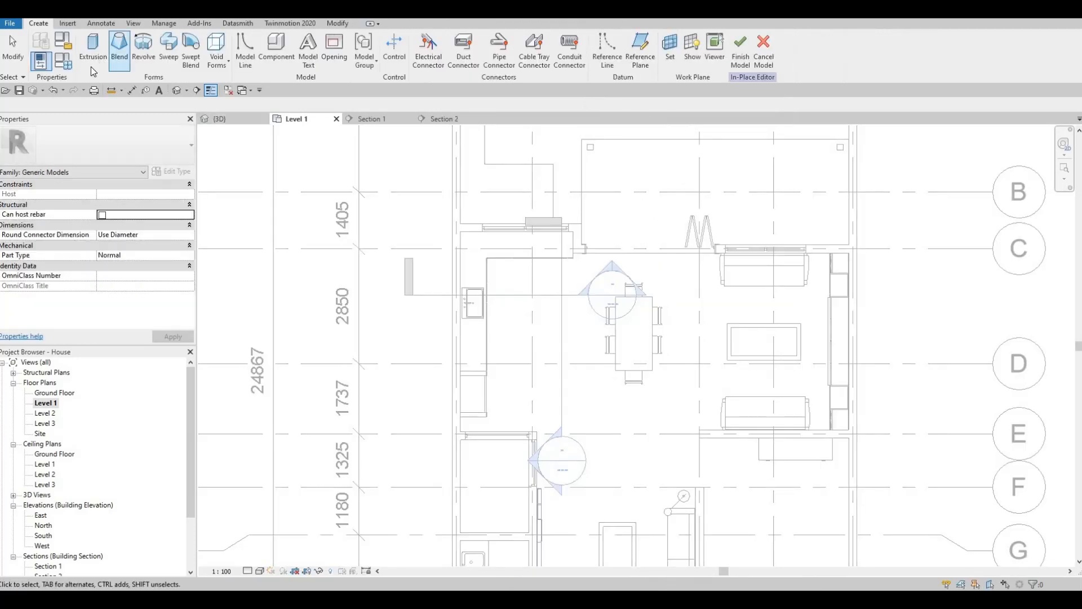
Start a solid extrusion in the in-place model and browse the AEC Materials Wood library for its material.
left_click(97, 61)
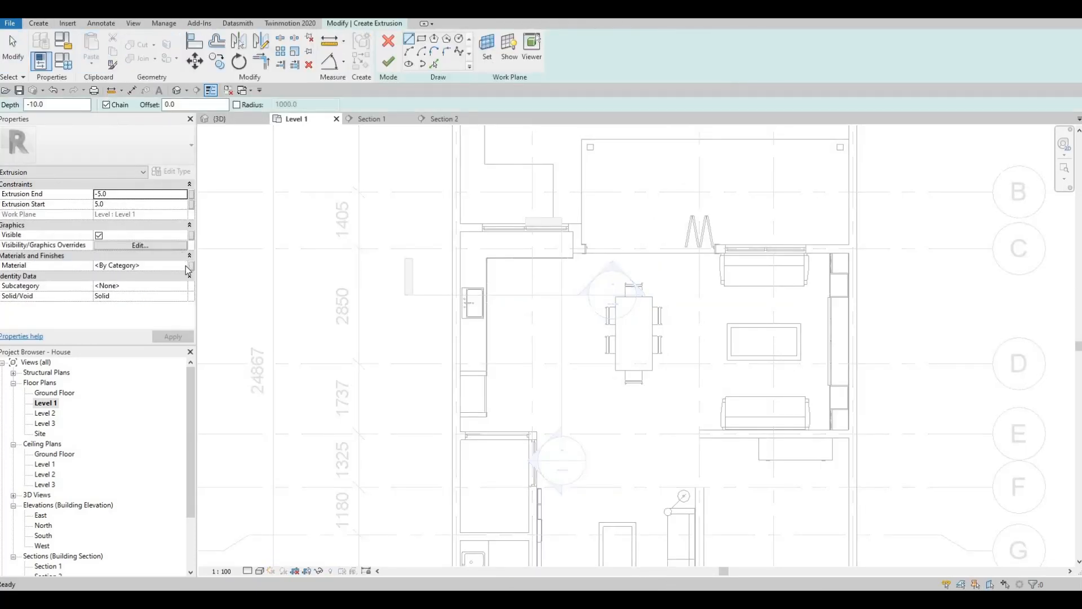
left_click(183, 265)
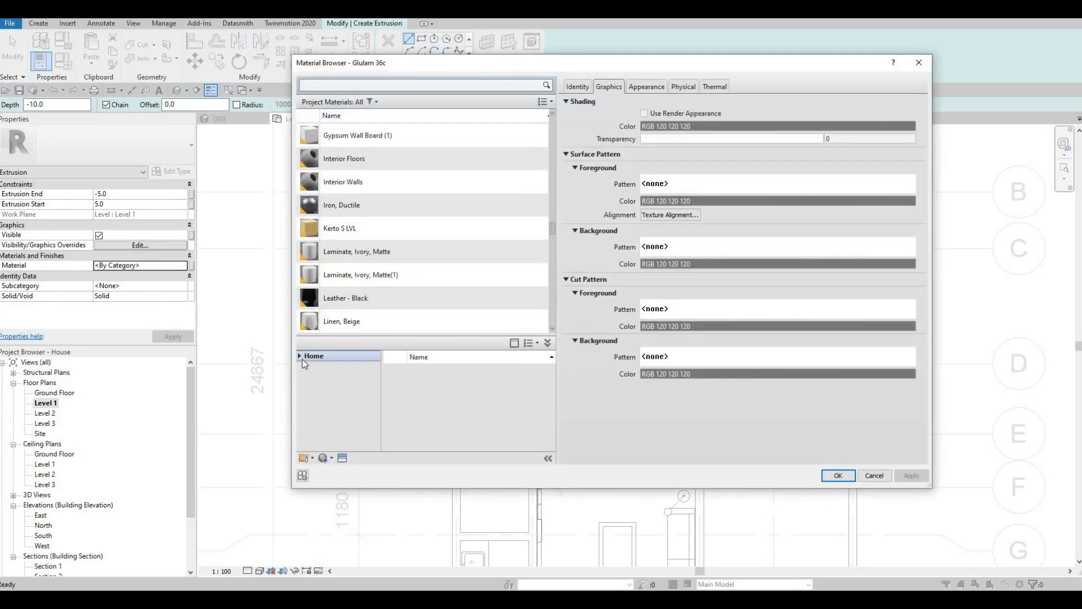
left_click(304, 378)
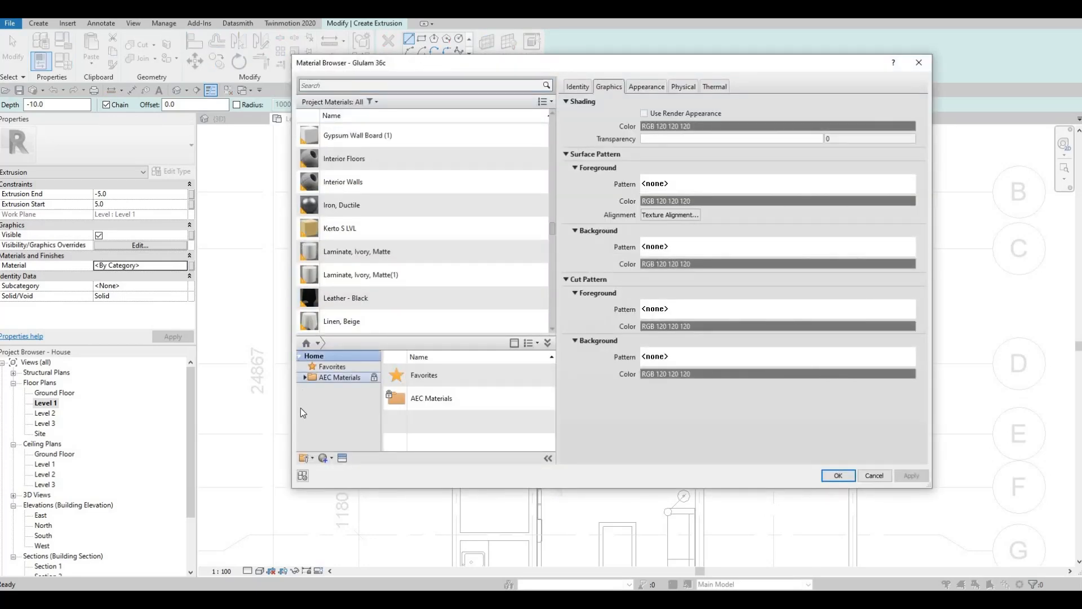
scroll(334, 440, "down", 4)
left_click(334, 442)
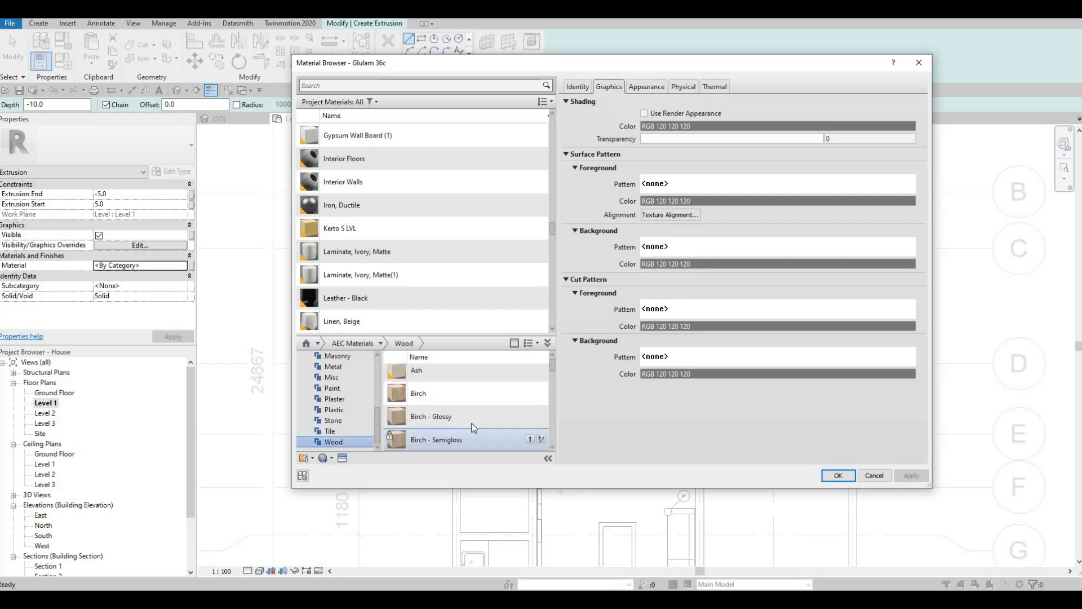
scroll(472, 425, "down", 5)
scroll(472, 425, "up", 3)
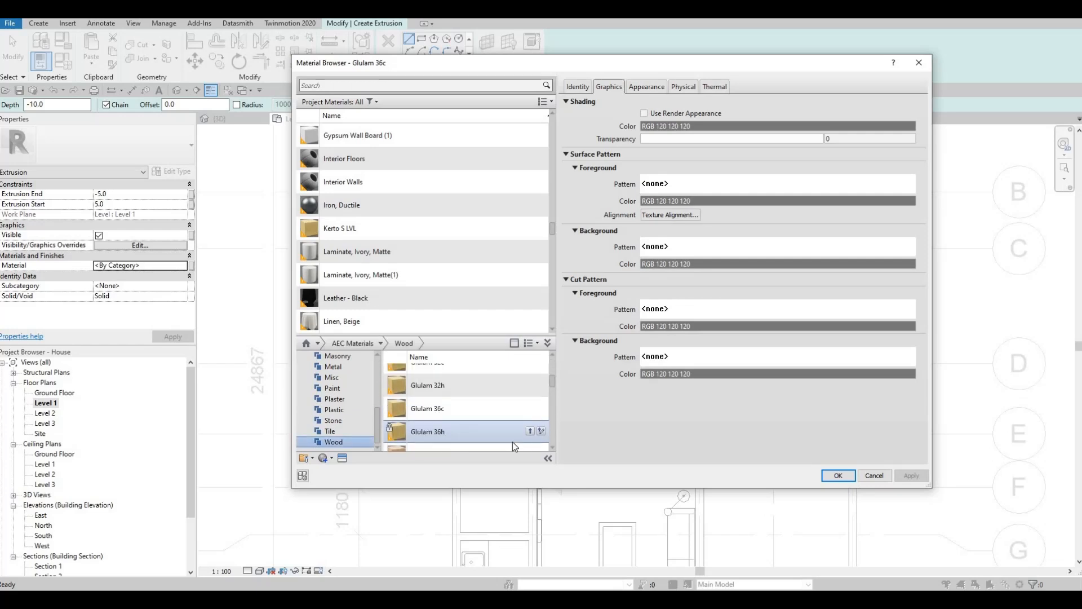
left_click(531, 432)
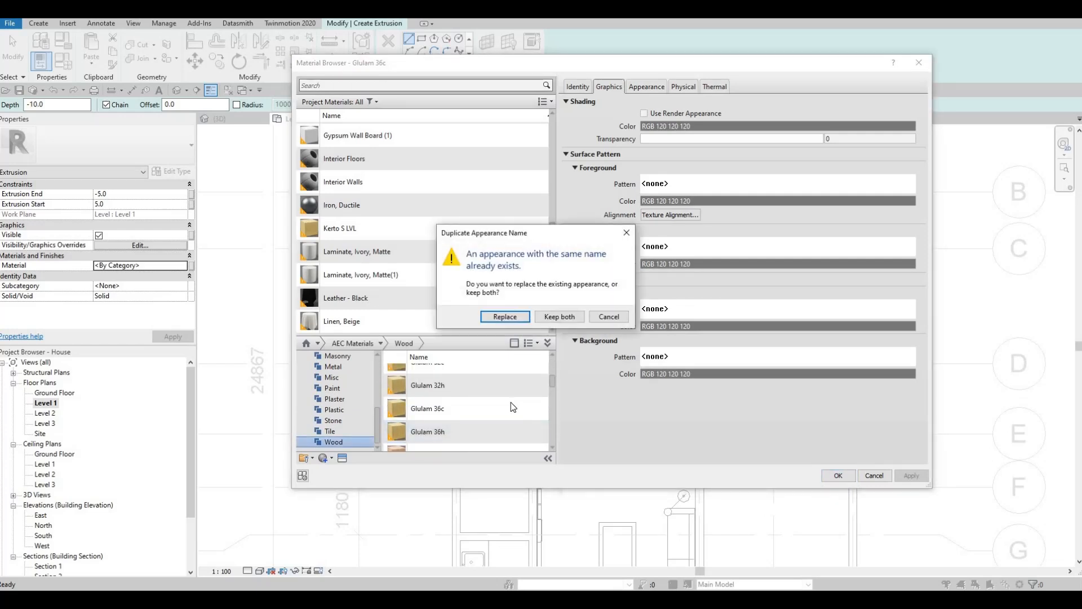
key("Escape")
scroll(498, 416, "down", 2)
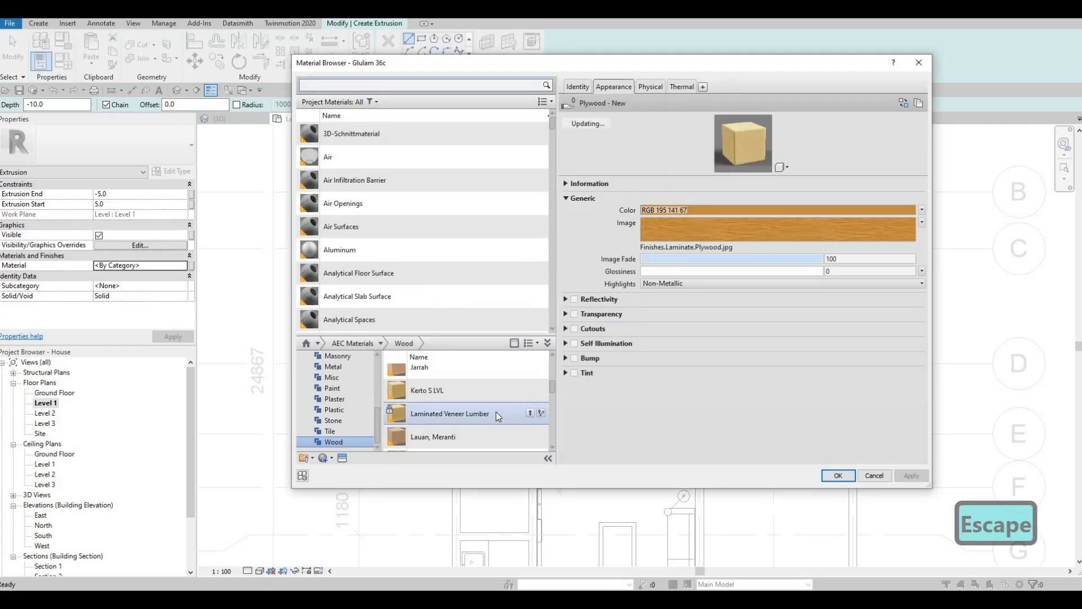
scroll(508, 433, "up", 2)
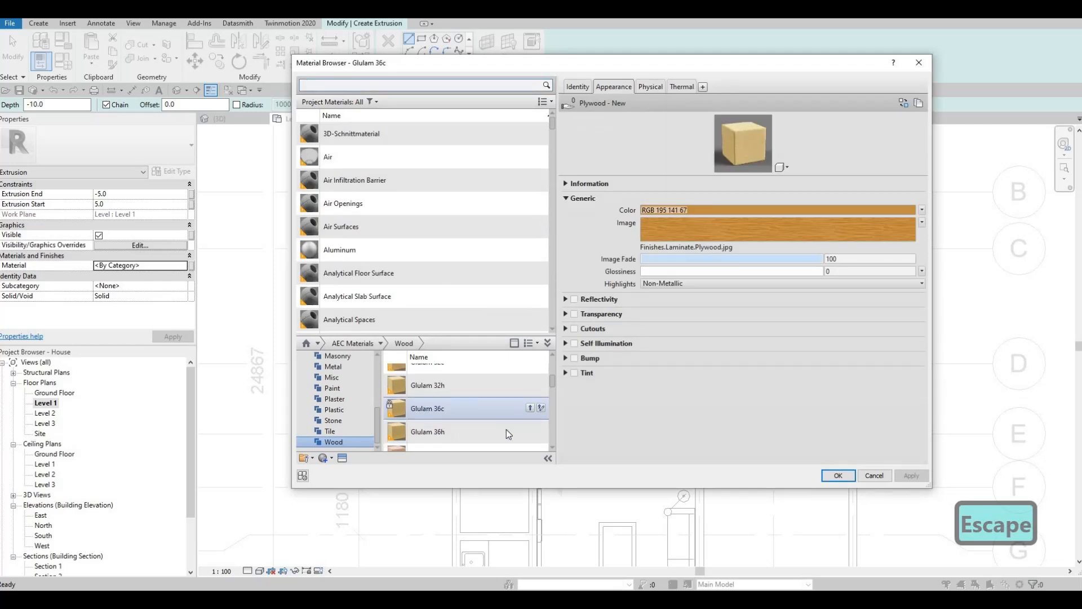
left_click(531, 385)
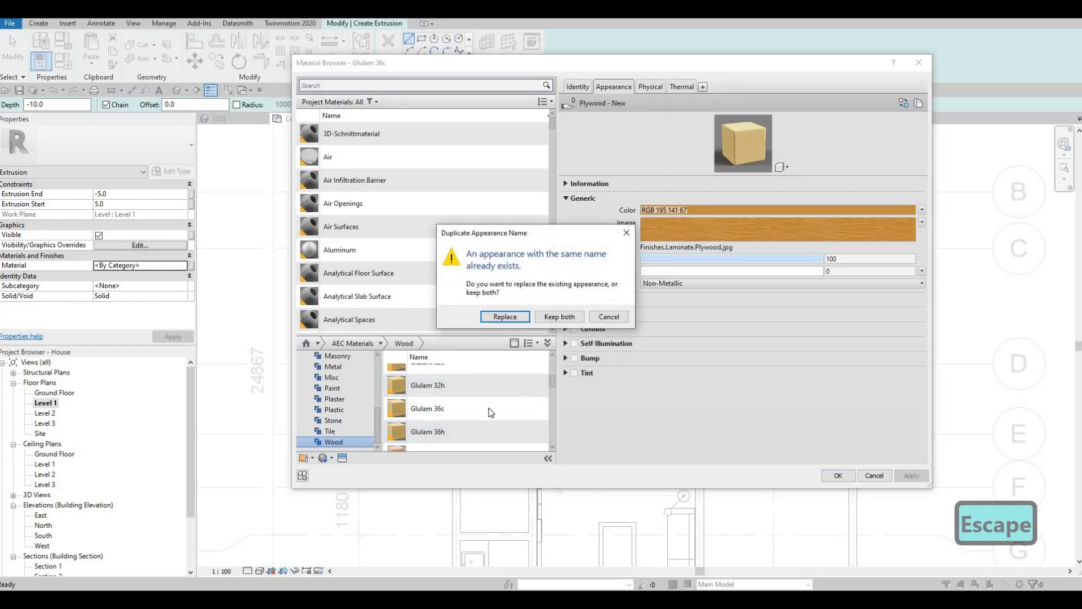
key("Escape")
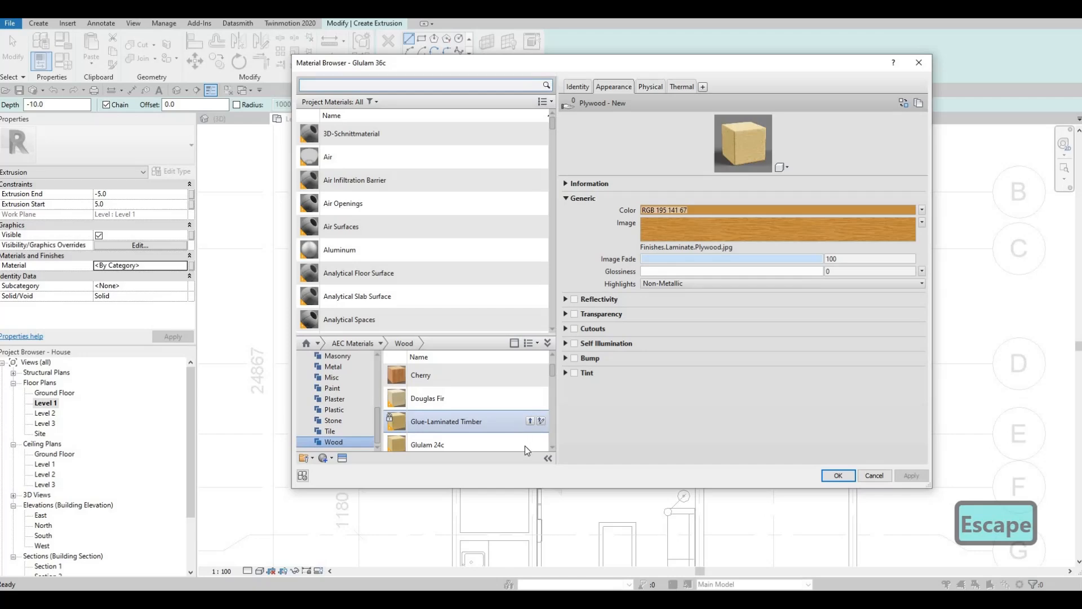
Assign the Glulam 24c library material to the extrusion and set its start to 0 and its end to 875.
left_click(530, 439)
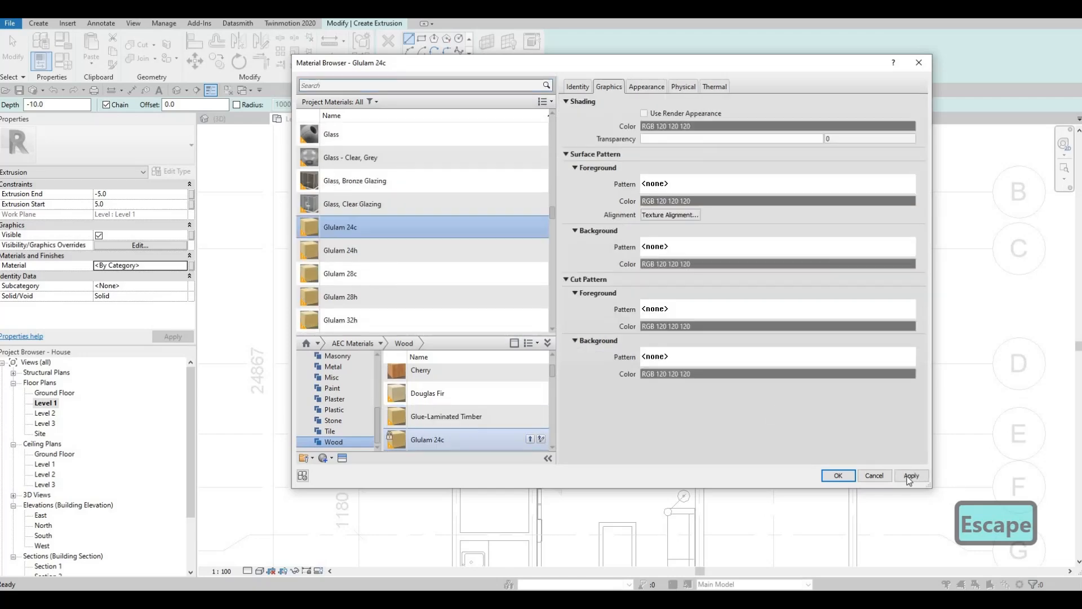
key("Return")
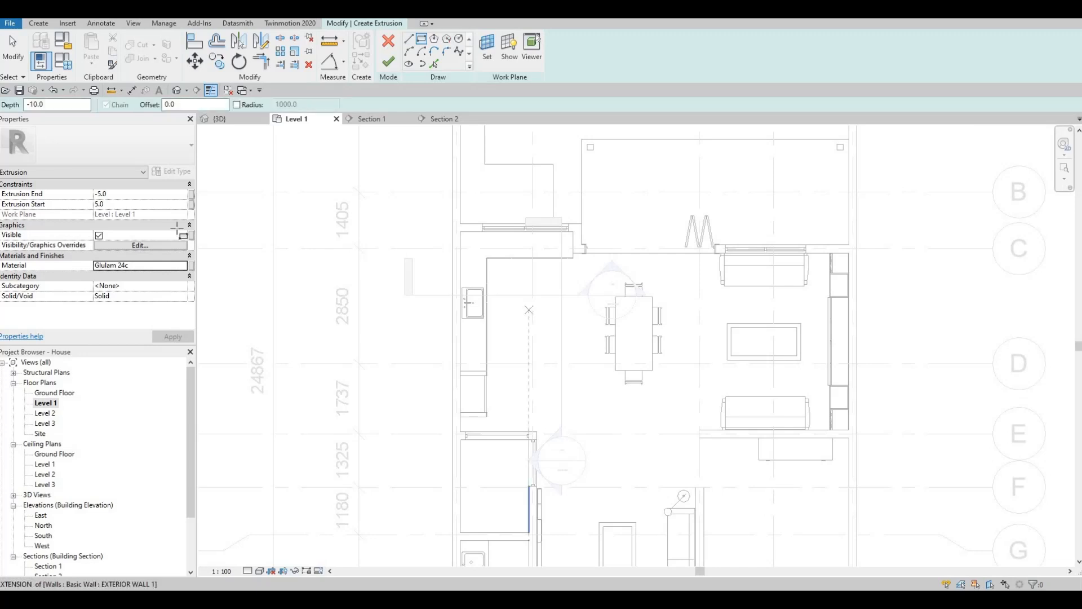
scroll(527, 309, "up", 2)
left_click(134, 205)
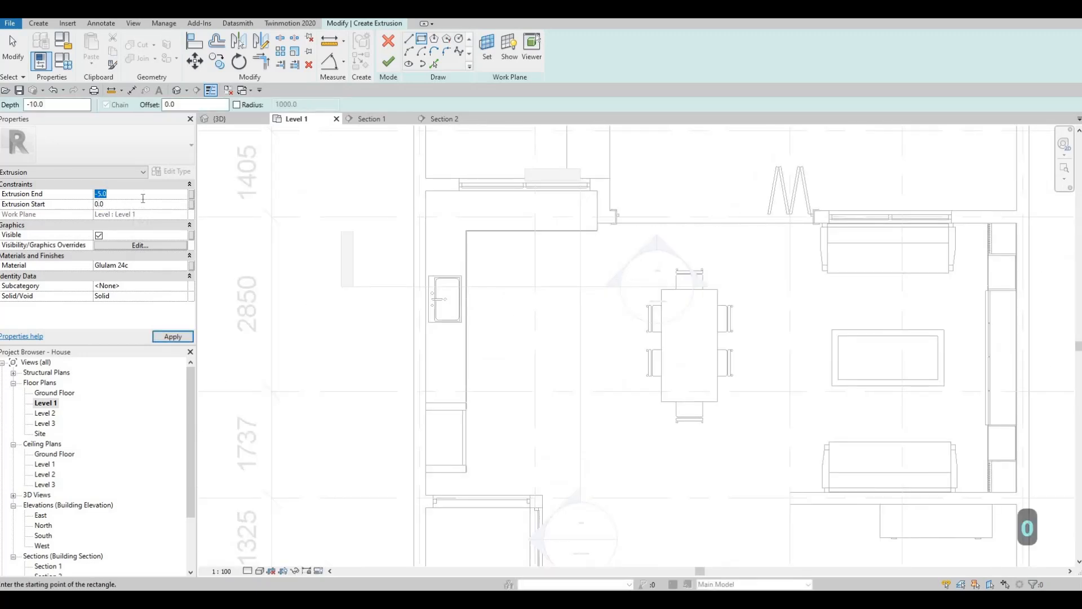
type("875")
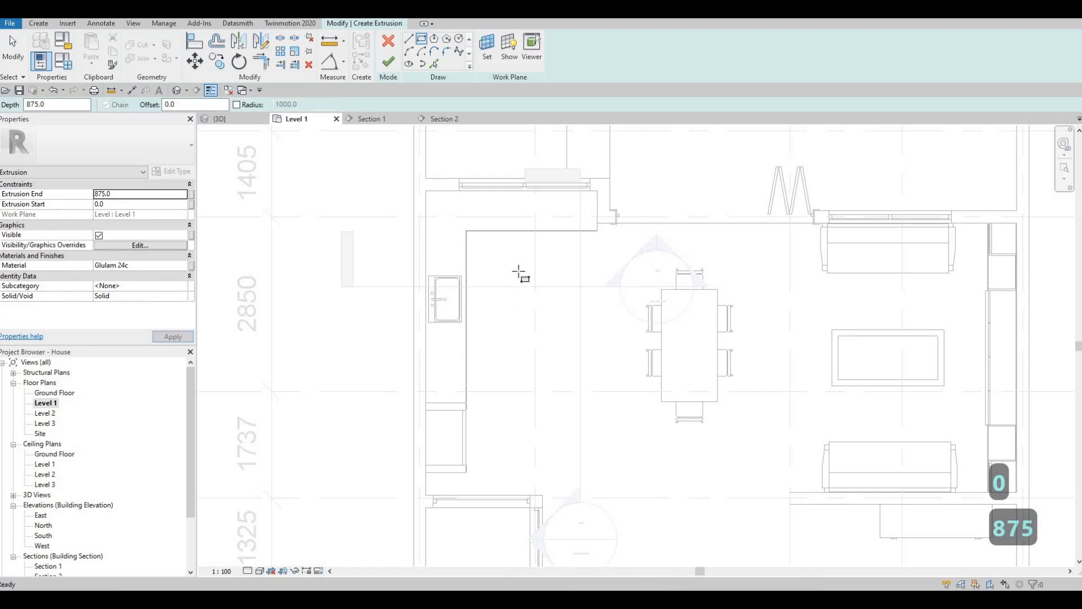
Sketch a rectangle about 813 by 1940 mm in the open floor between the sink counter and the dining table.
left_click(517, 273)
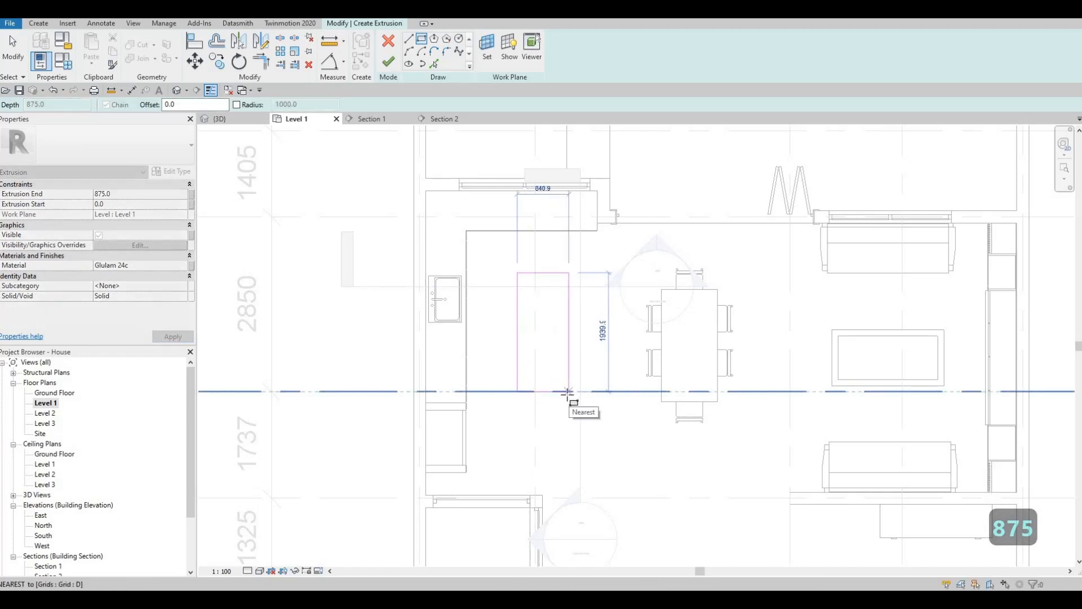
left_click(567, 392)
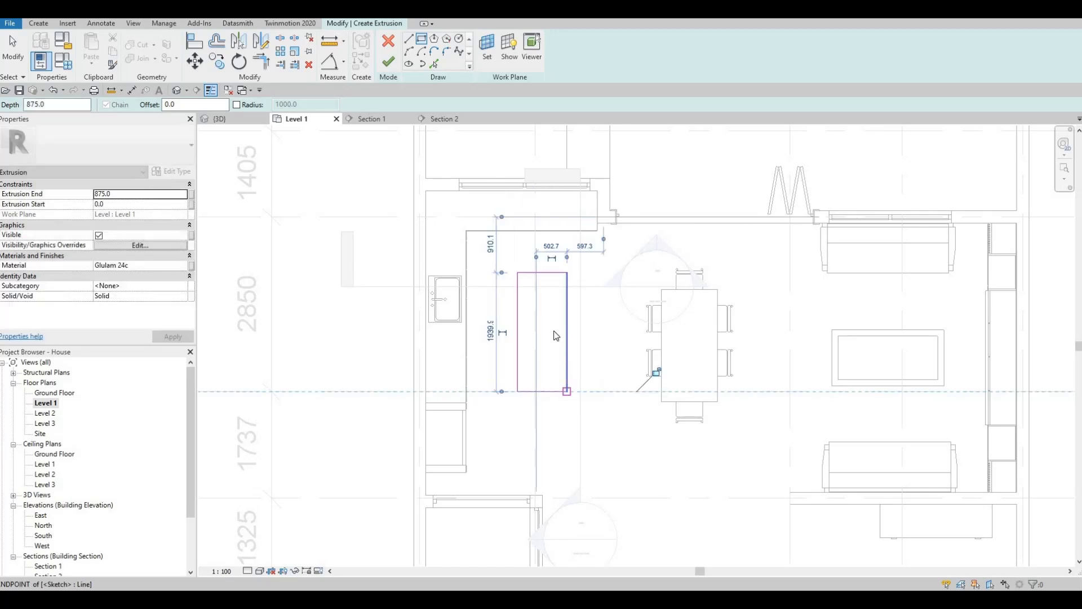
key("Escape")
key("Escape")
key("Escape")
Set the sketched rectangle's width to 1000 mm and its length to 2200 mm.
left_click_drag(567, 309, 587, 310)
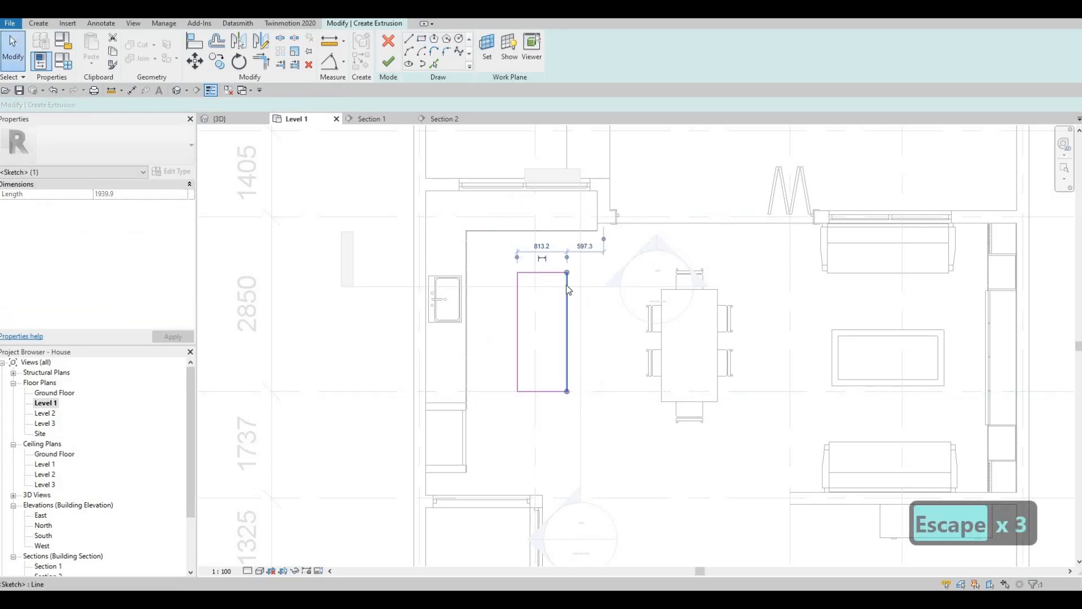
left_click(551, 246)
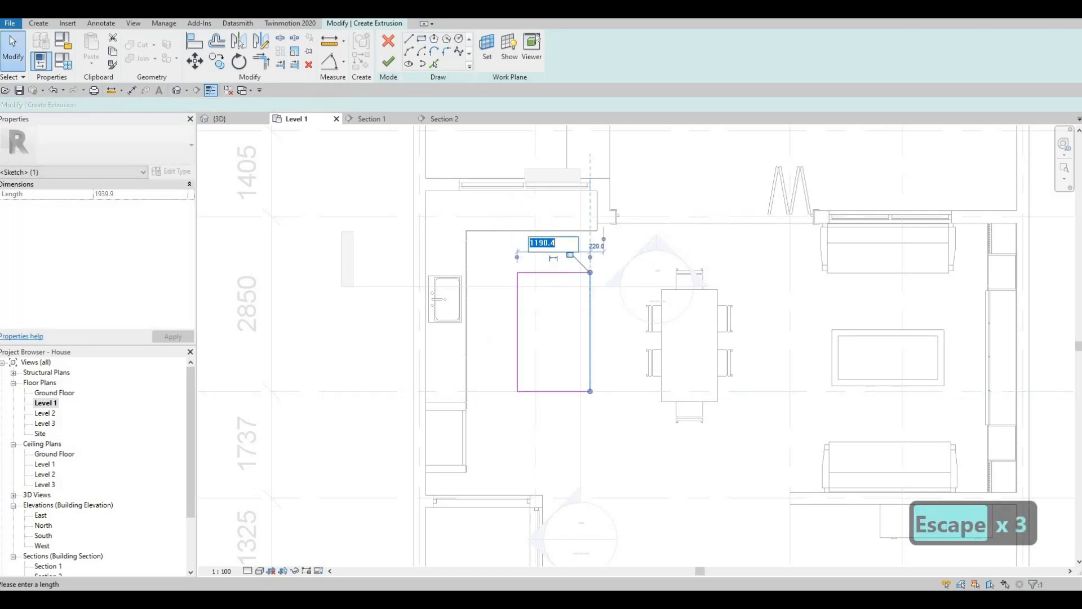
type("1000")
key("Return")
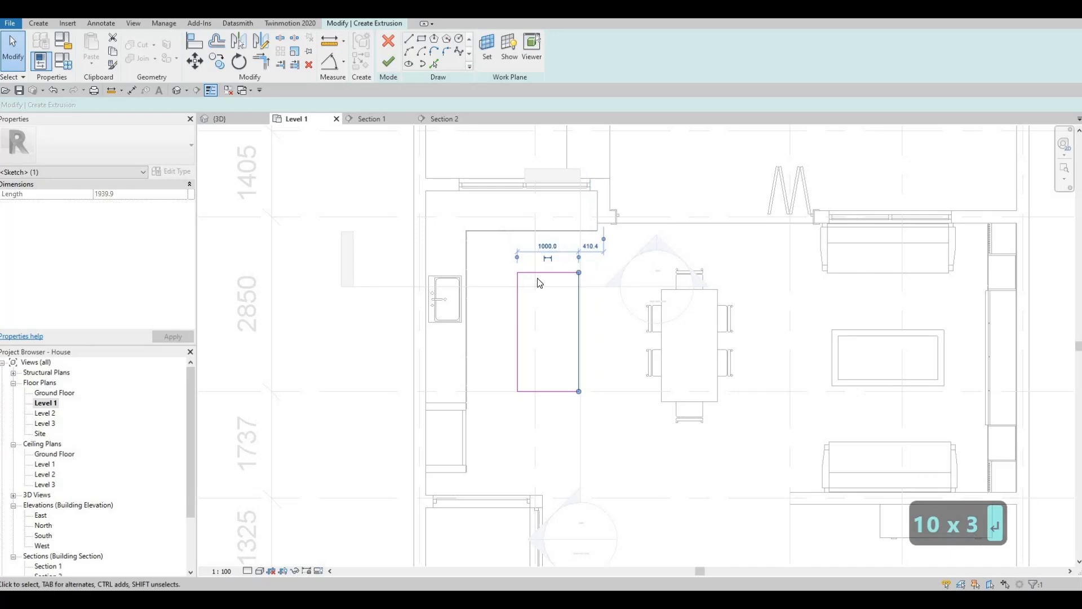
key("Escape")
left_click(537, 273)
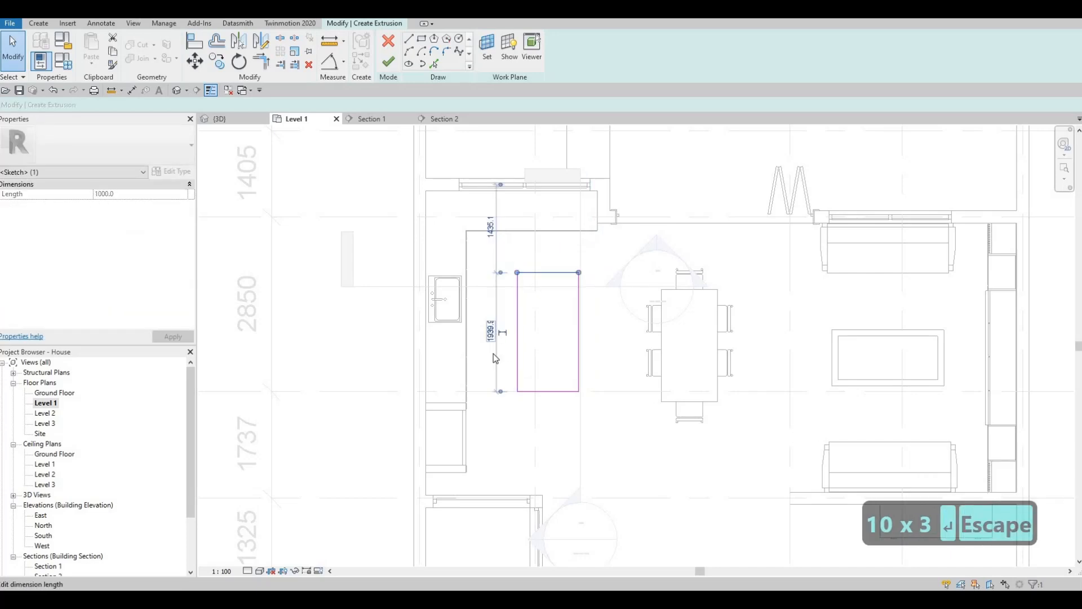
type("2200")
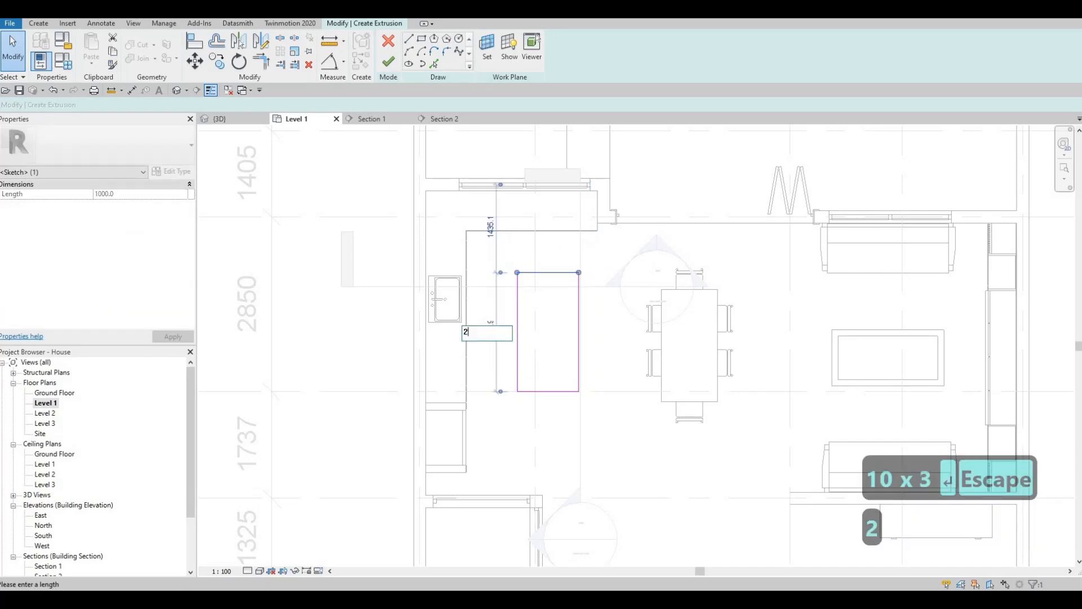
key("Return")
key("Escape")
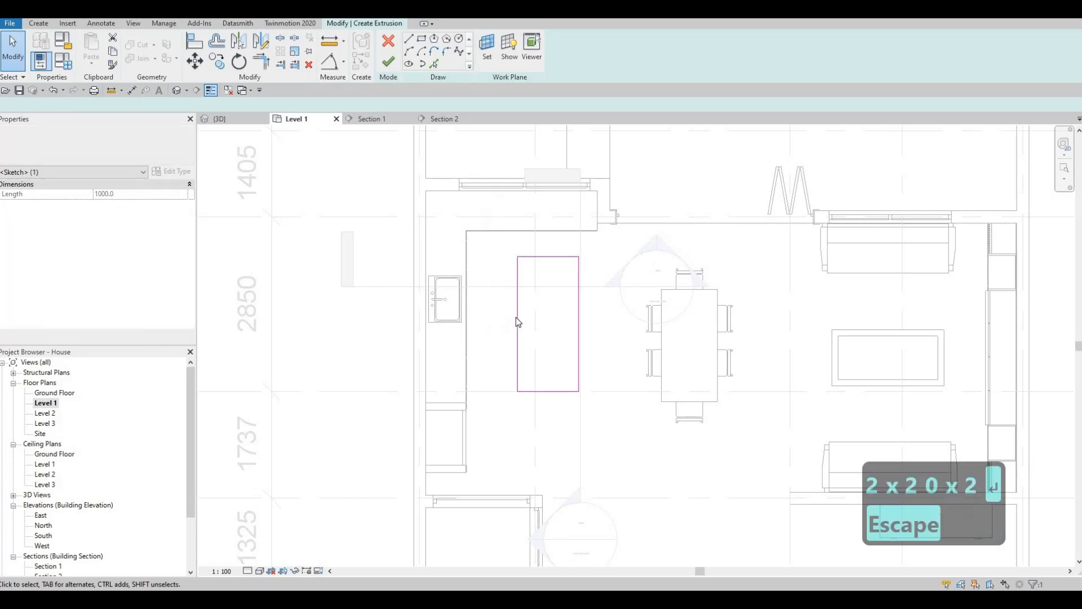
Select the rectangle's whole chain of lines and nudge it slightly toward the dining table and grid E.
key("Tab")
key("Tab")
left_click(516, 316)
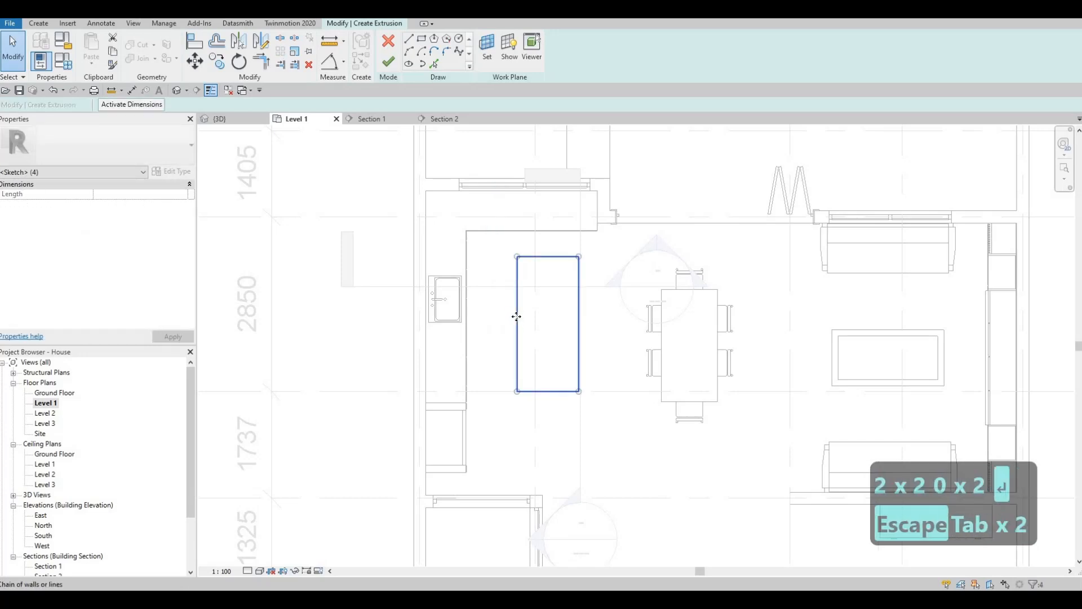
key("Down")
key("Down")
key("Down")
key("Down")
key("Down")
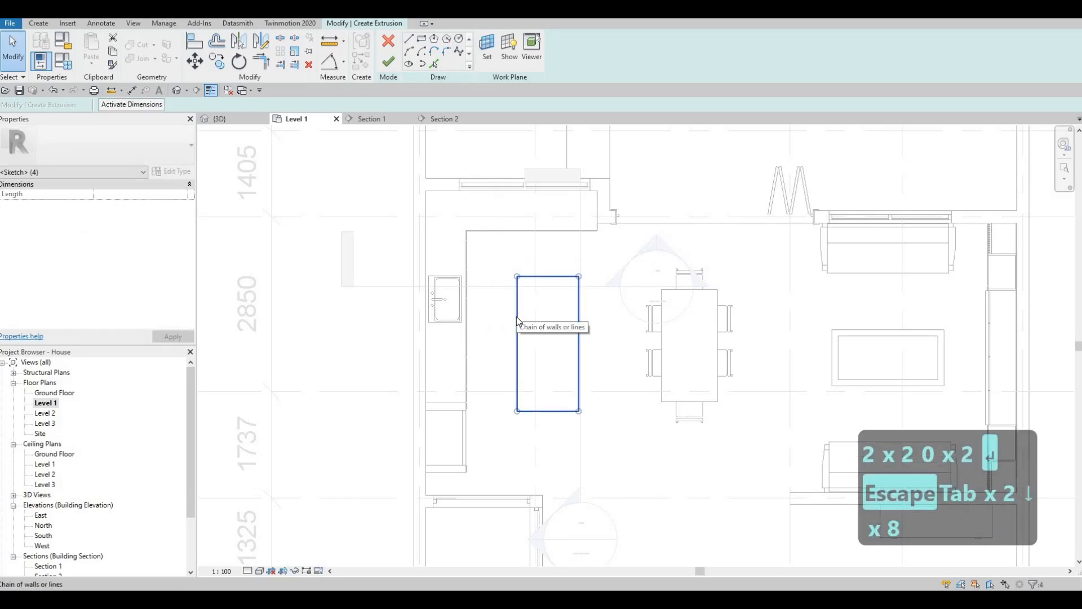
key("Right")
key("Right")
key("Up")
key("Up")
key("Up")
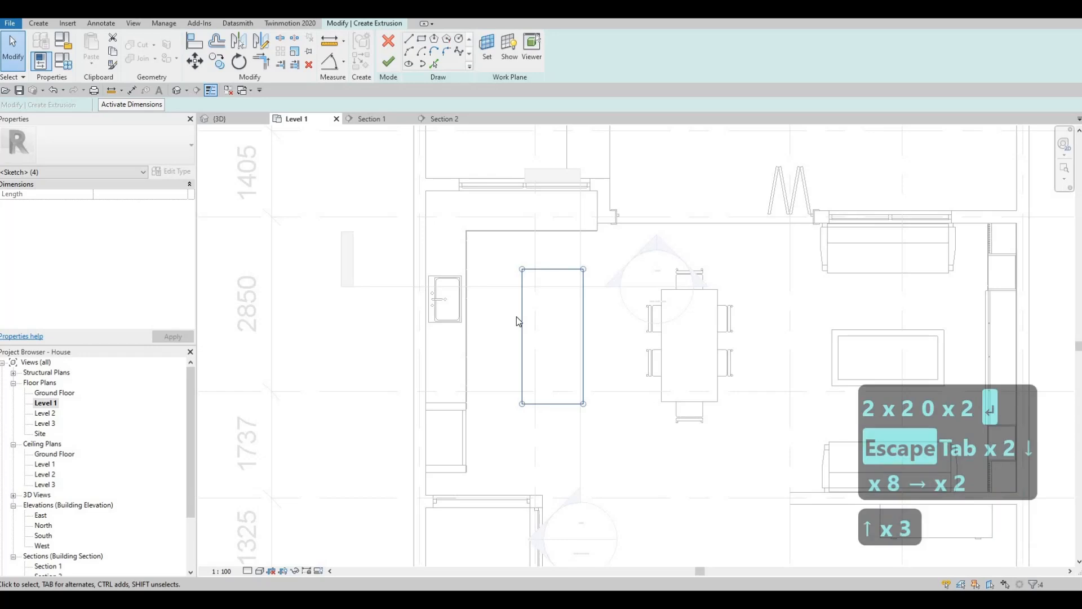
key("Down")
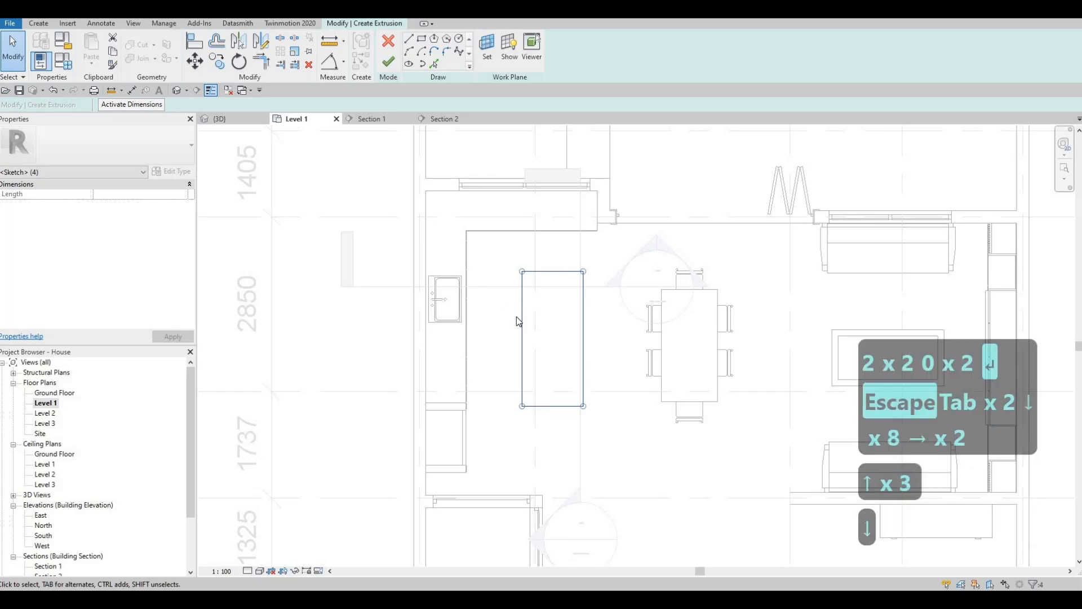
key("Right")
key("Left")
key("Down")
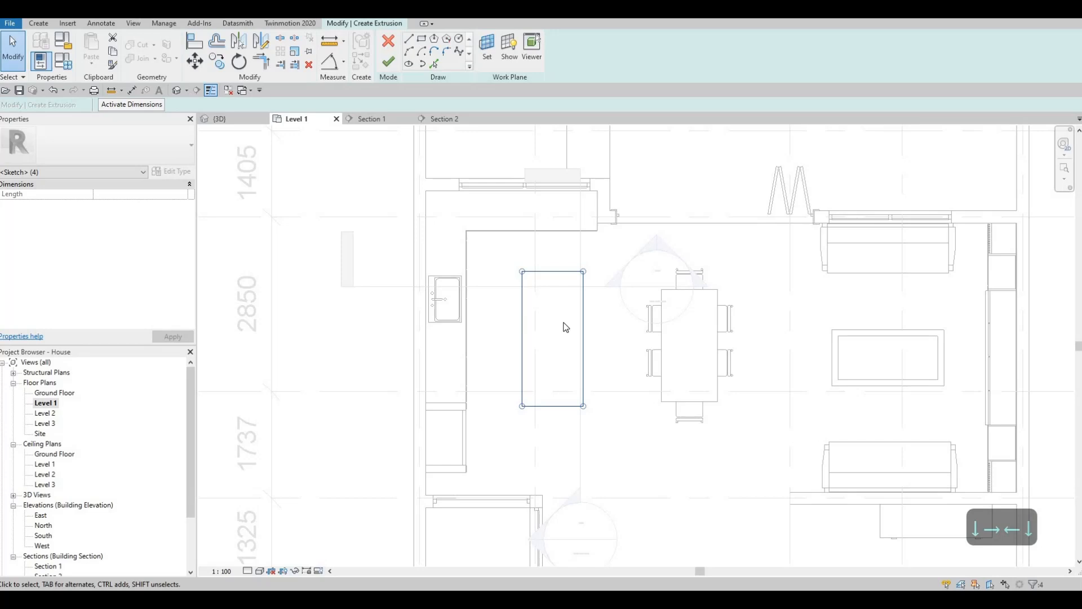
key("Escape")
key("Escape")
key("Escape")
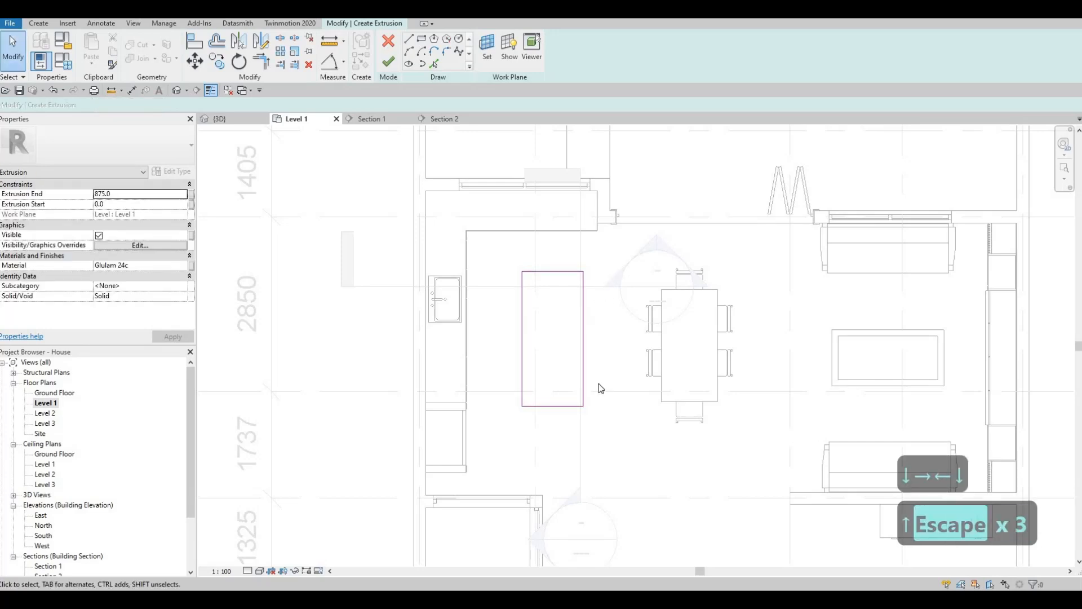
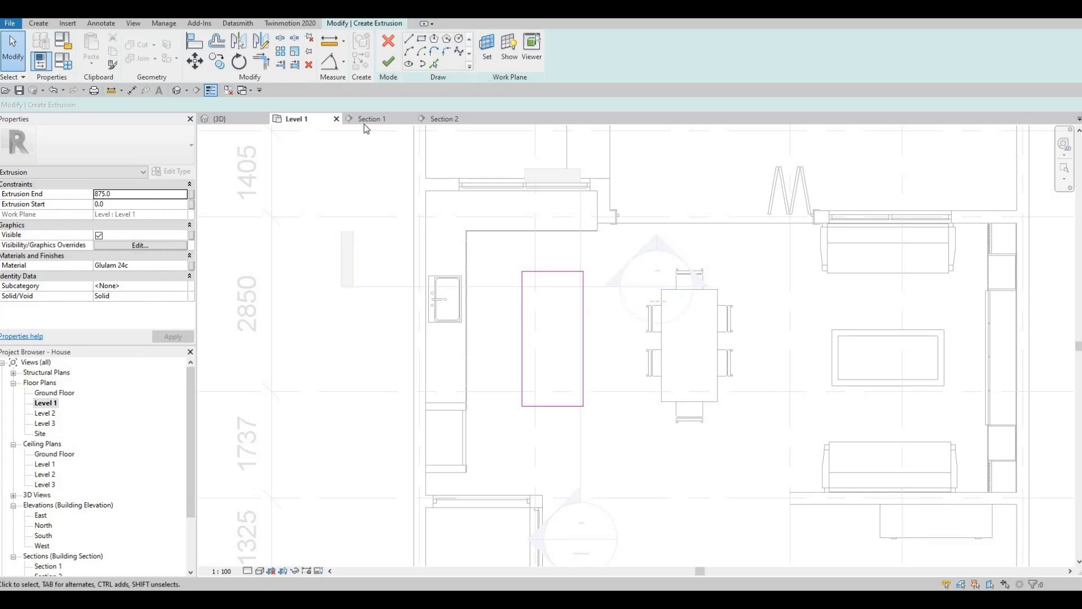
Finish the kitchen island's rectangular extrusion sketch and deselect the solid.
left_click(392, 69)
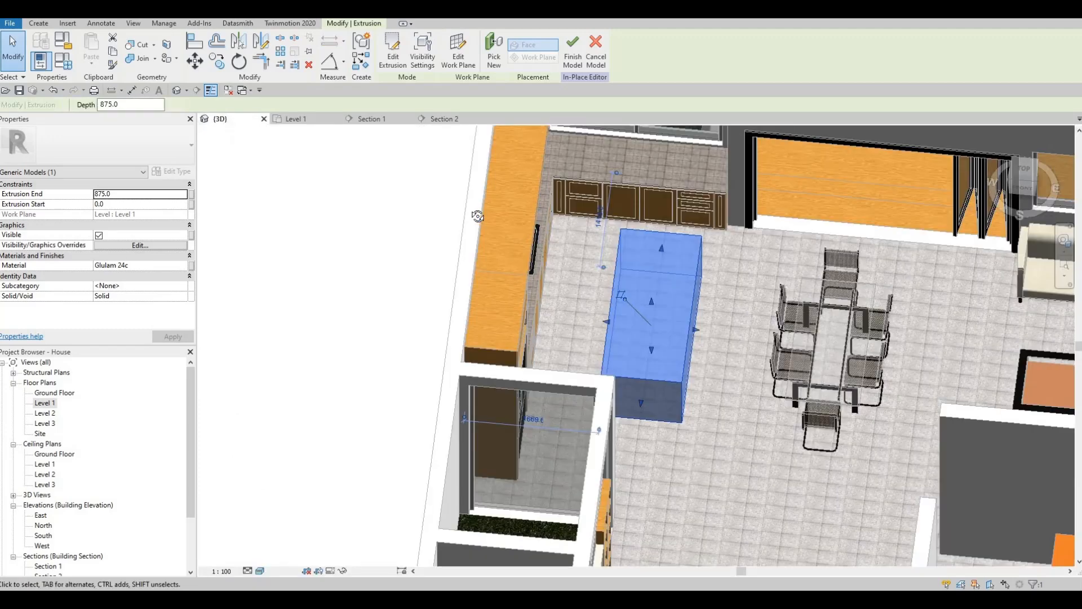
middle_click_drag(479, 215, 515, 292, "shift")
key("Escape")
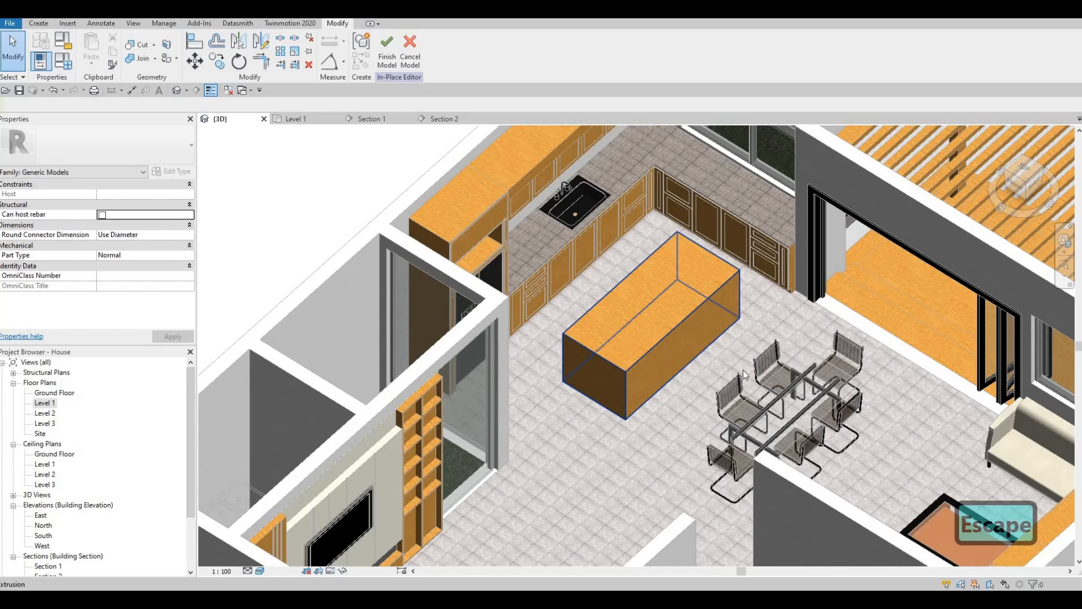
middle_click_drag(693, 366, 646, 348, "shift")
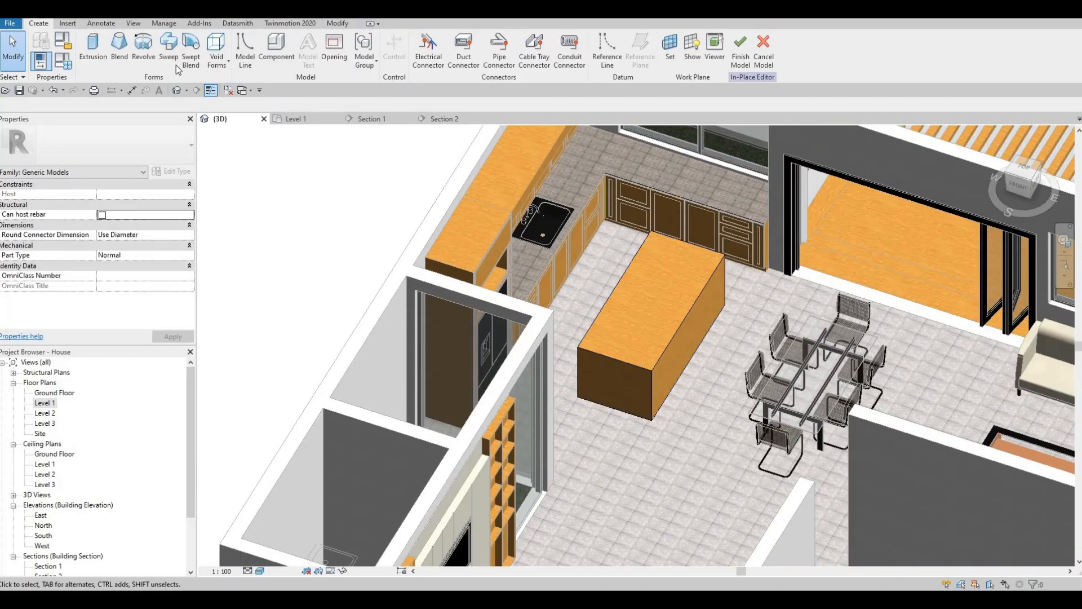
Start a void sweep and set its path to the island's lower long edge facing the dining table.
left_click(217, 53)
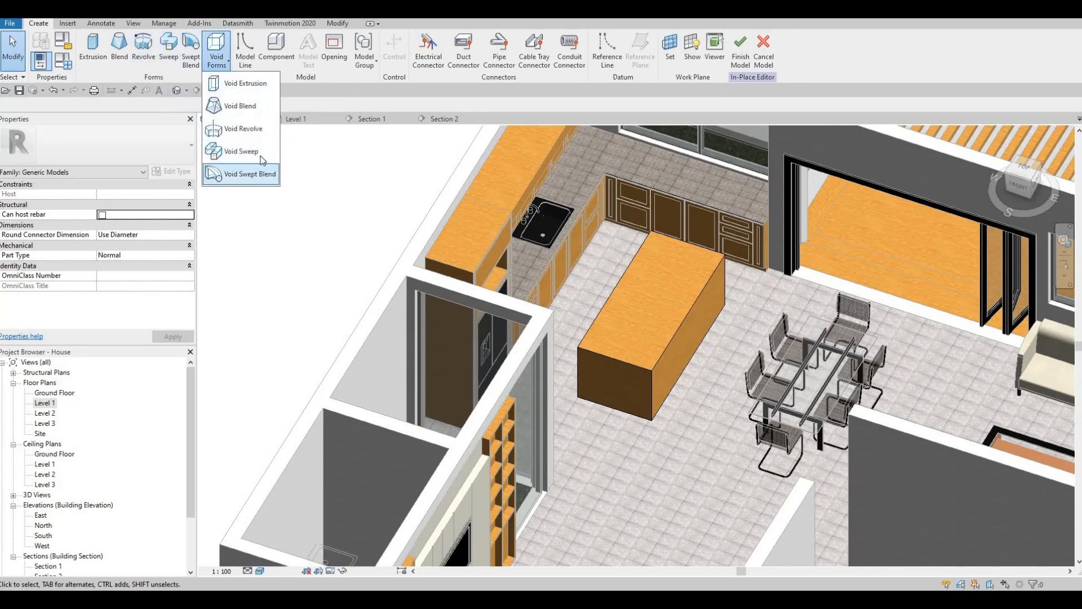
left_click(242, 151)
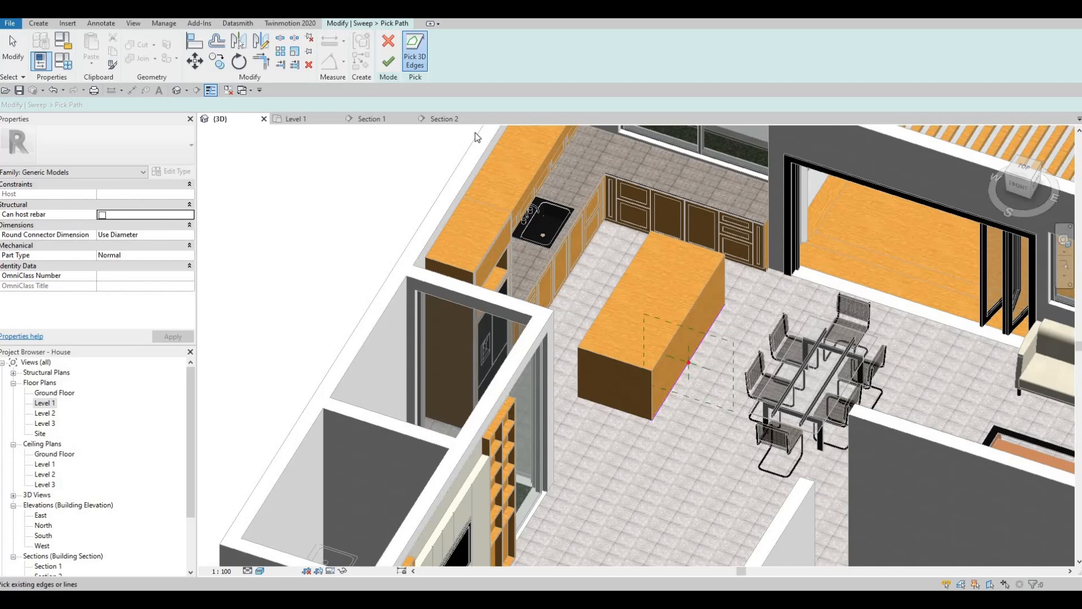
scroll(724, 366, "up", 3)
left_click(389, 61)
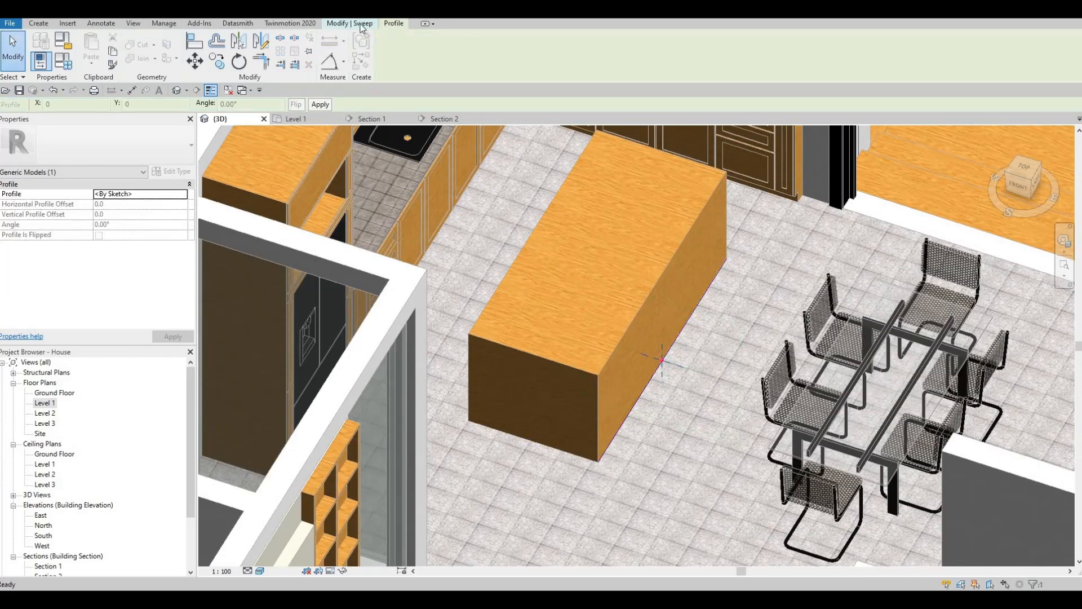
Sketch a rectangular sweep profile about 50 mm high from the path point into the island's dining side.
left_click(589, 62)
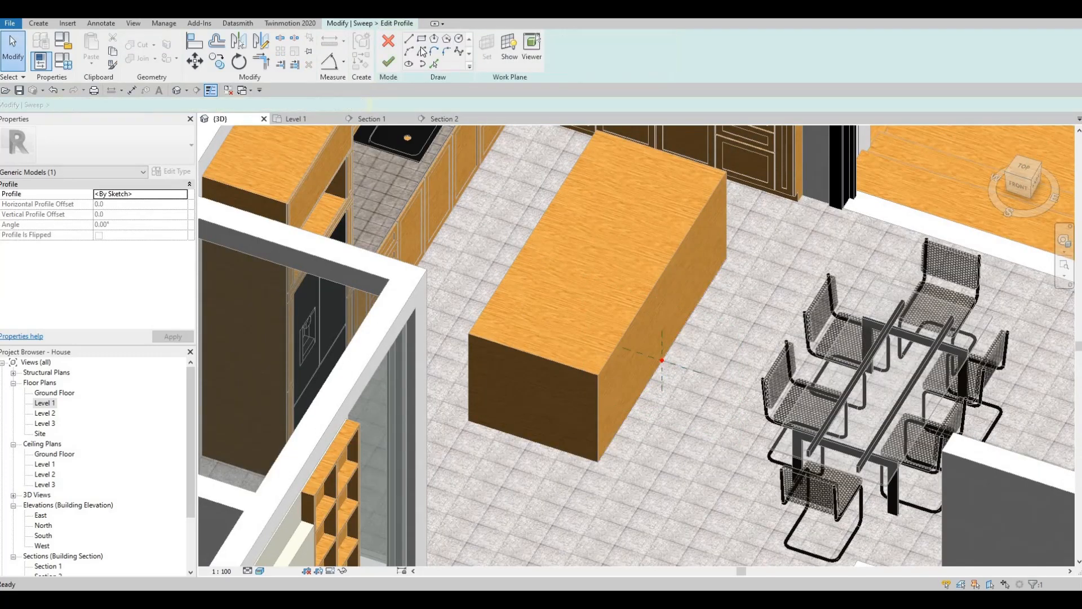
scroll(649, 351, "up", 6)
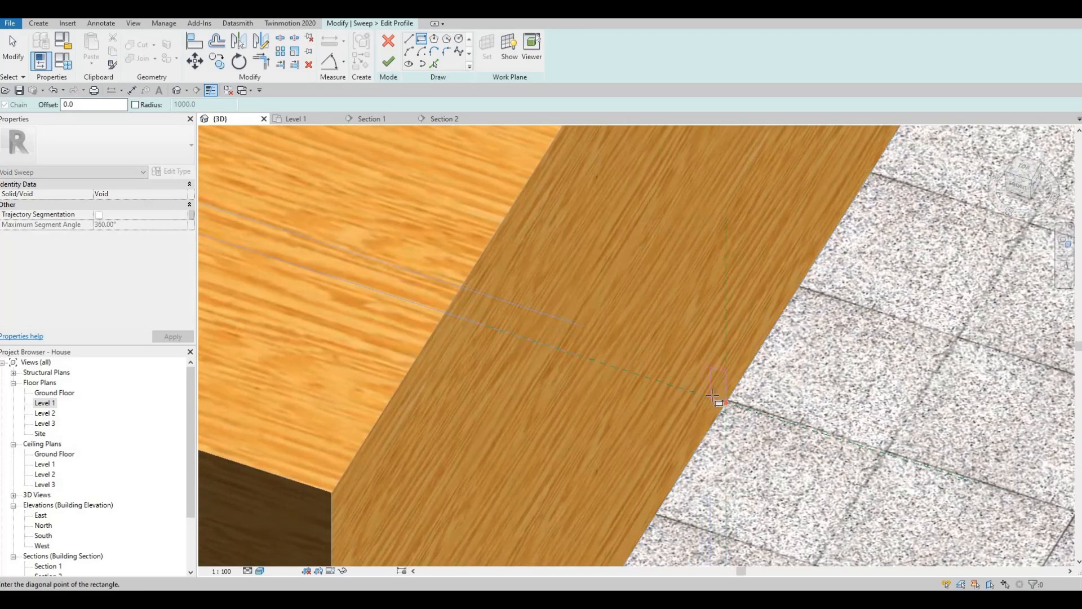
key("Escape")
key("Escape")
Set the profile rectangle to 50 mm wide and 100 mm high, and finish the profile.
left_click(711, 388)
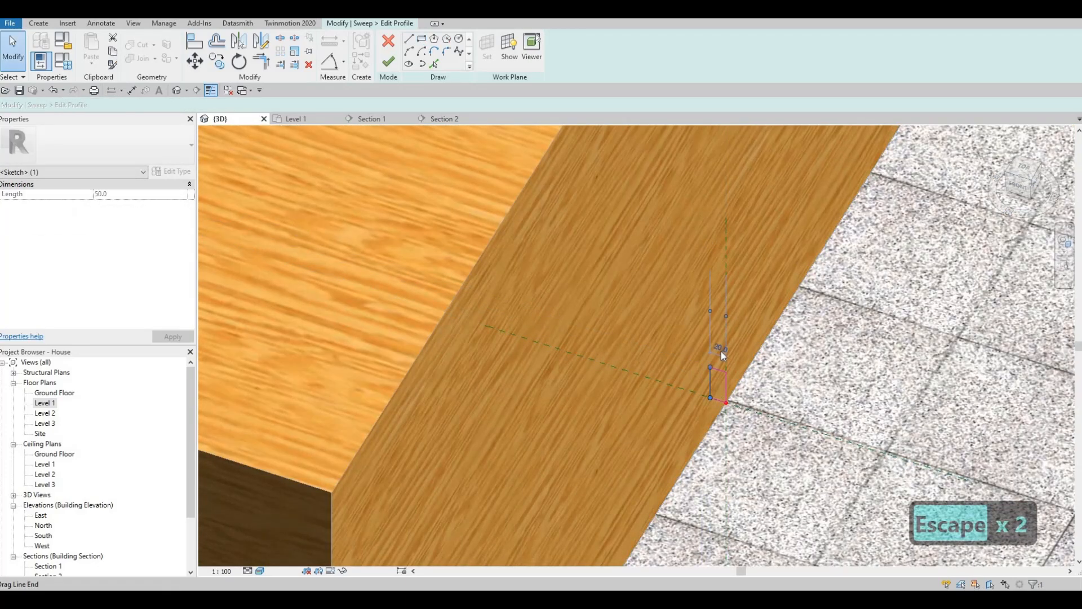
type("50")
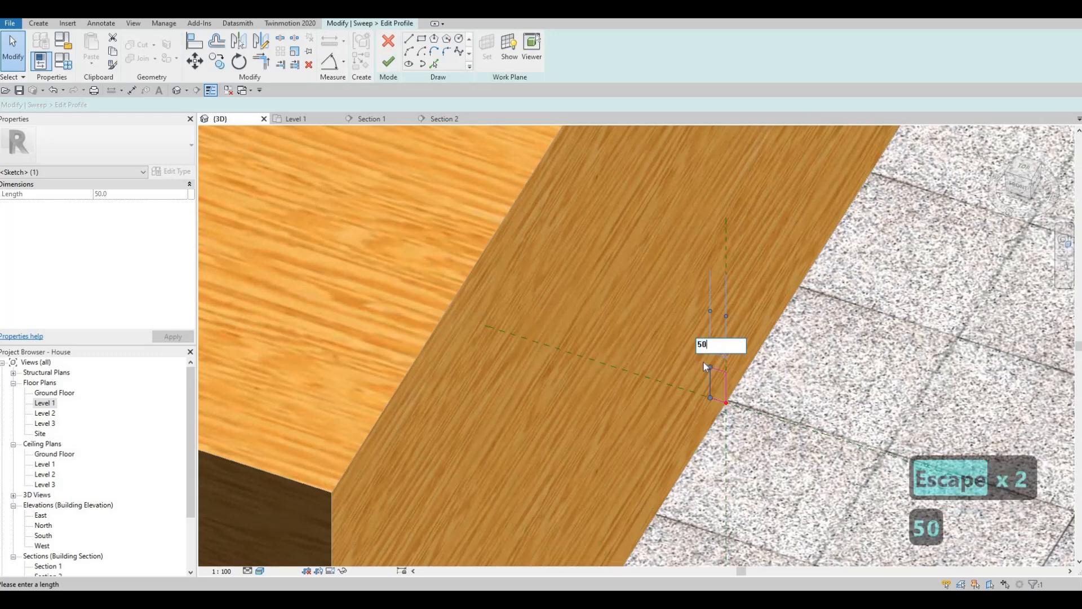
key("Return")
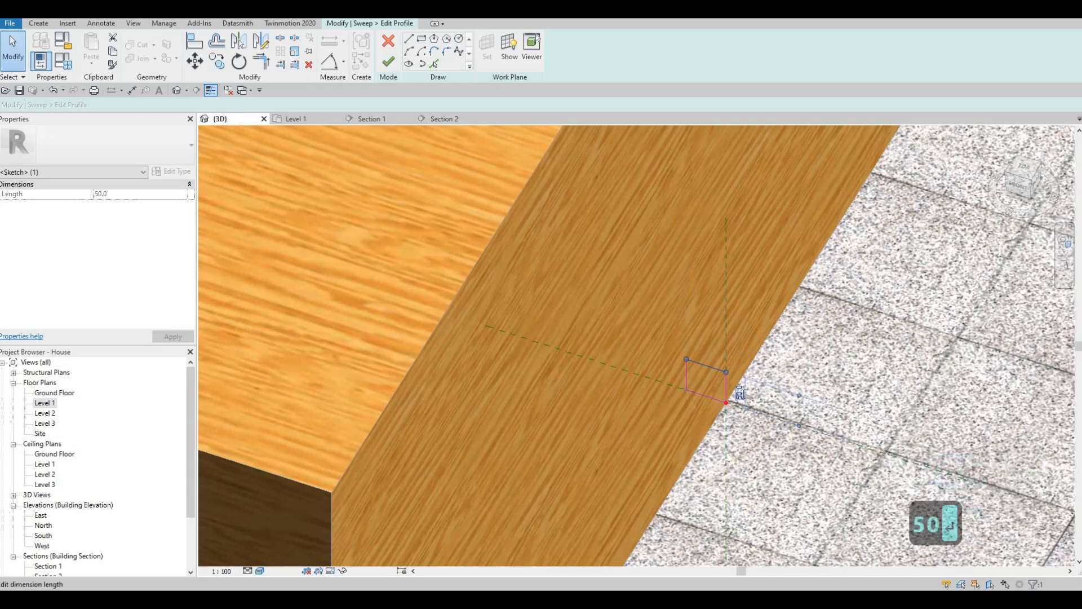
type("10")
type("10")
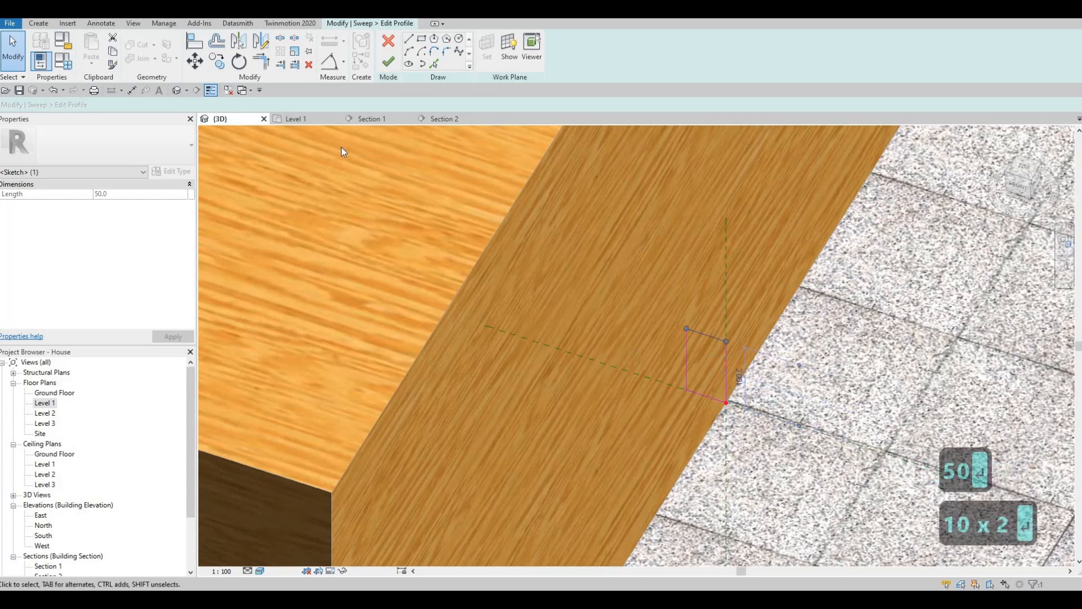
key("Return")
key("Escape")
left_click(389, 62)
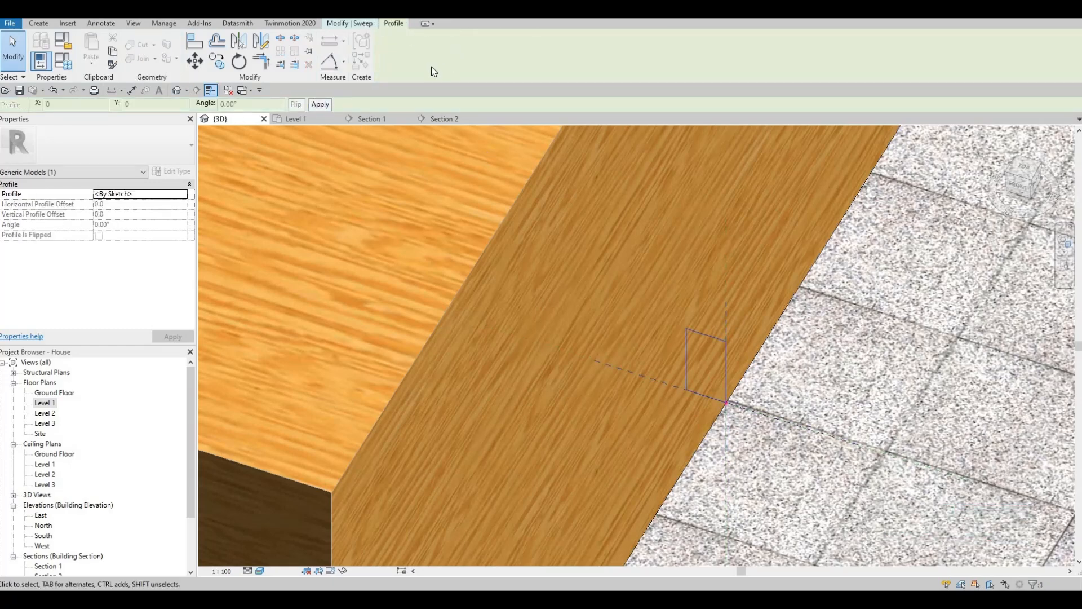
Complete the void sweep to cut the base recess along the island's dining side.
middle_click_drag(558, 231, 649, 265, "shift")
key("Escape")
scroll(563, 254, "down", 5)
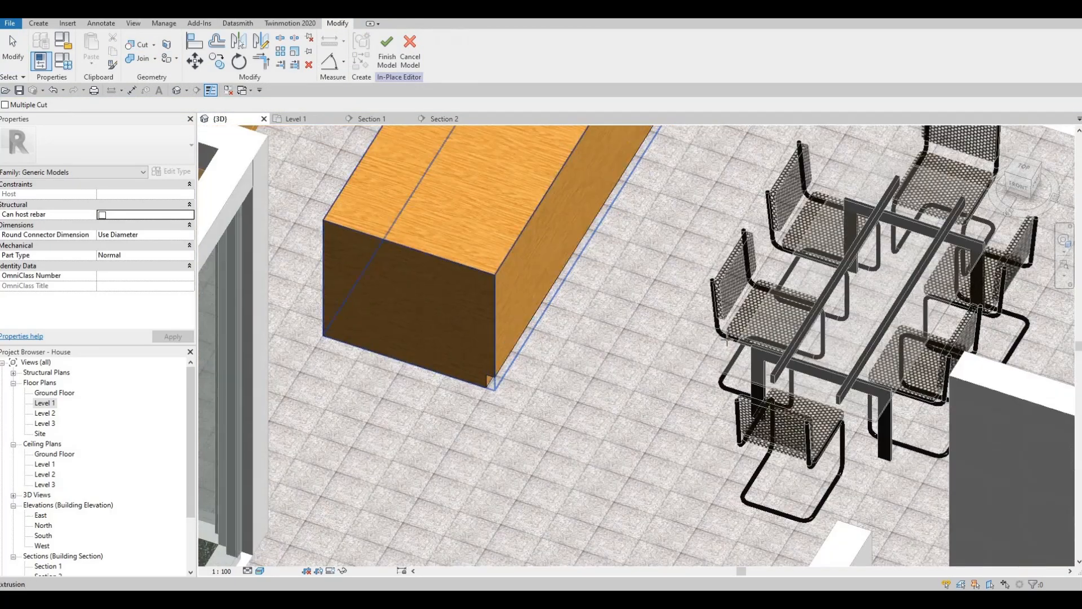
middle_click_drag(726, 339, 614, 392, "shift")
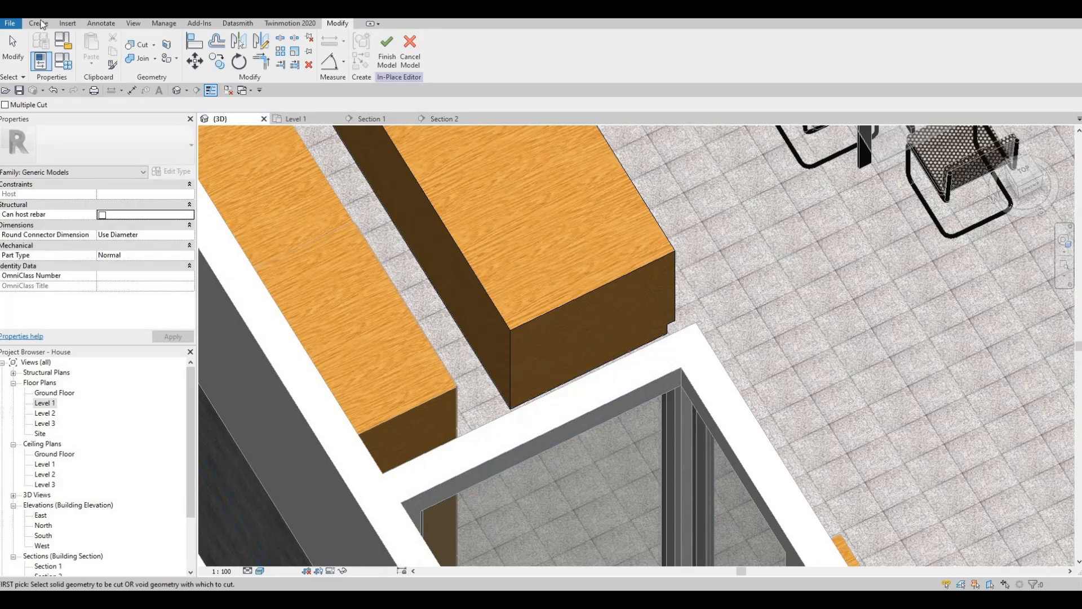
key("Escape")
Start another void sweep along the island's opposite lower long edge, facing the kitchen counter.
left_click(217, 56)
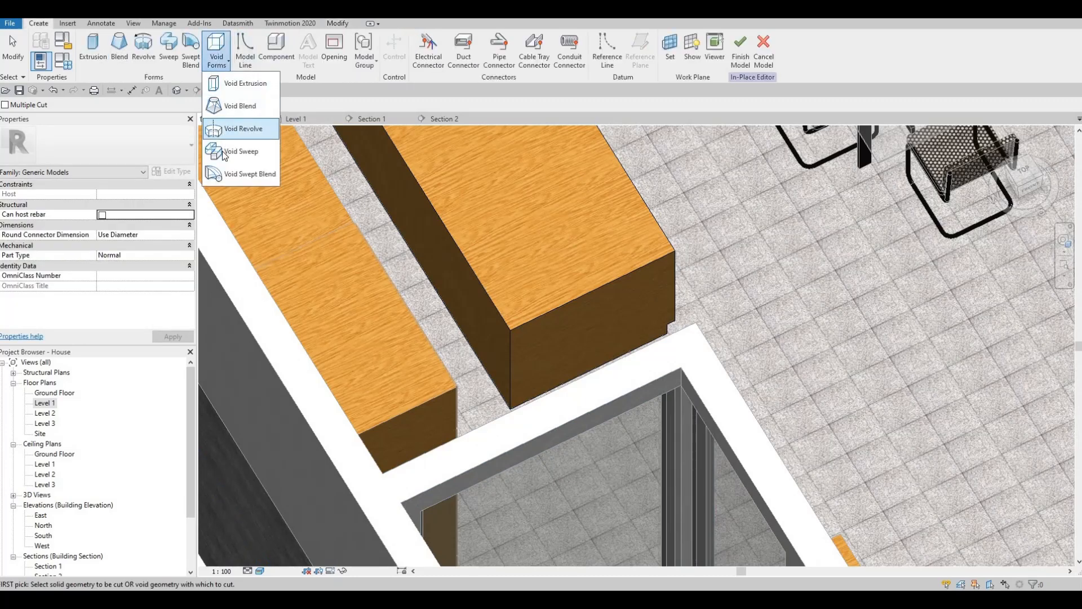
left_click(241, 151)
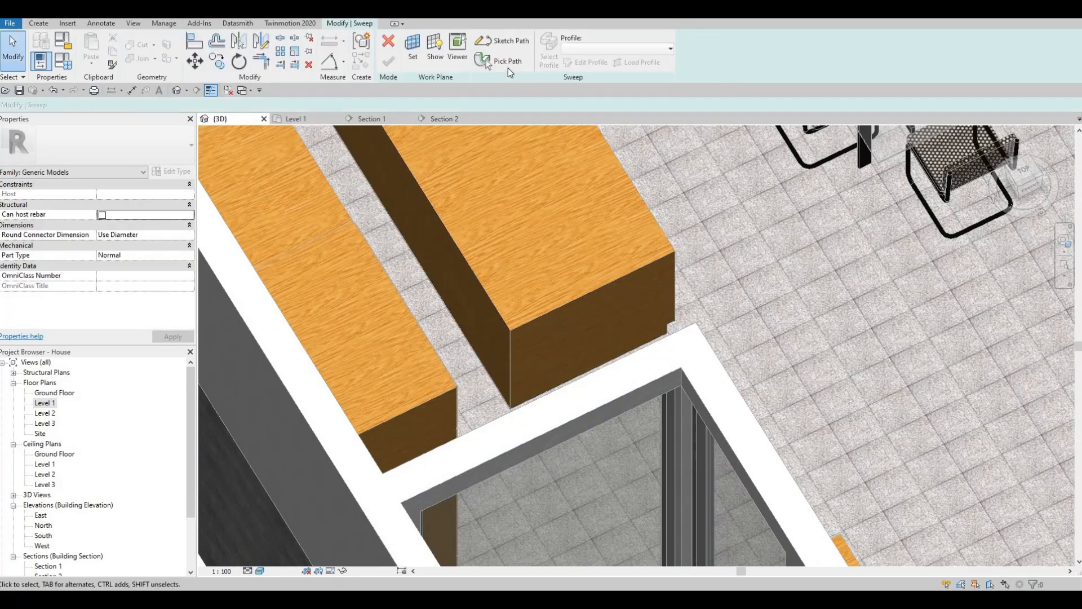
left_click(502, 61)
left_click(411, 252)
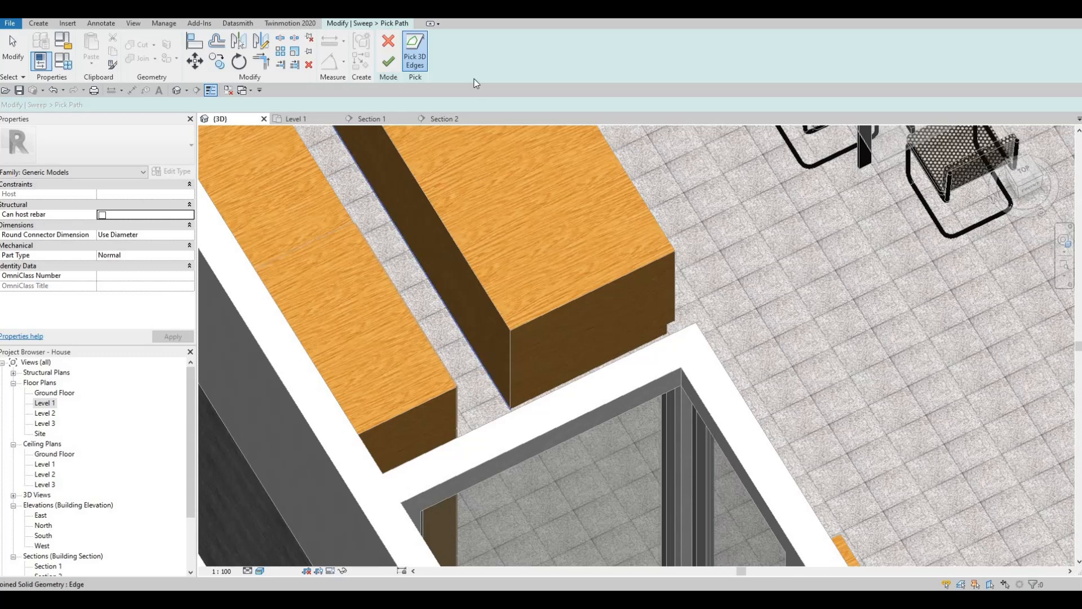
left_click(389, 61)
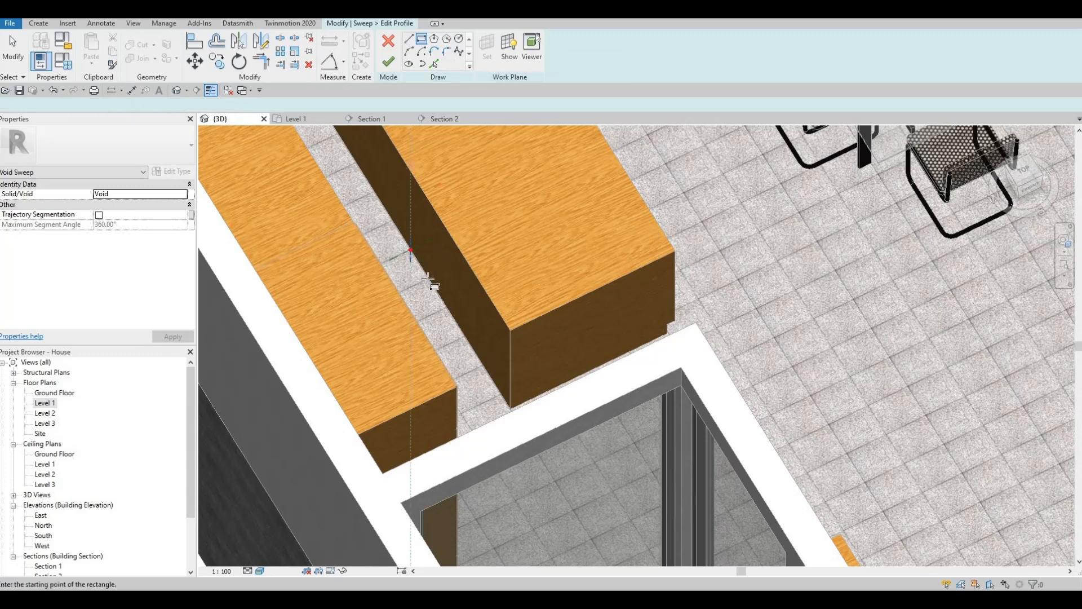
Sketch a rectangular sweep profile about 40 mm wide from the path point into the island's counter side.
scroll(428, 253, "up", 5)
left_click(451, 213)
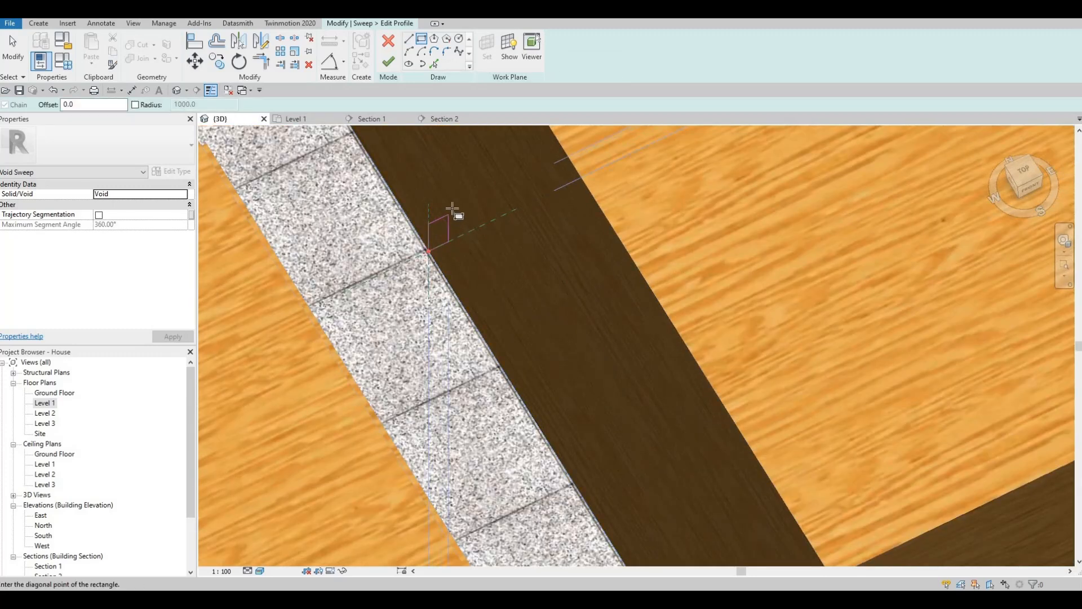
left_click(455, 210)
key("Escape")
key("Escape")
Set the counter-side profile rectangle's height to 100 mm.
left_click(457, 222)
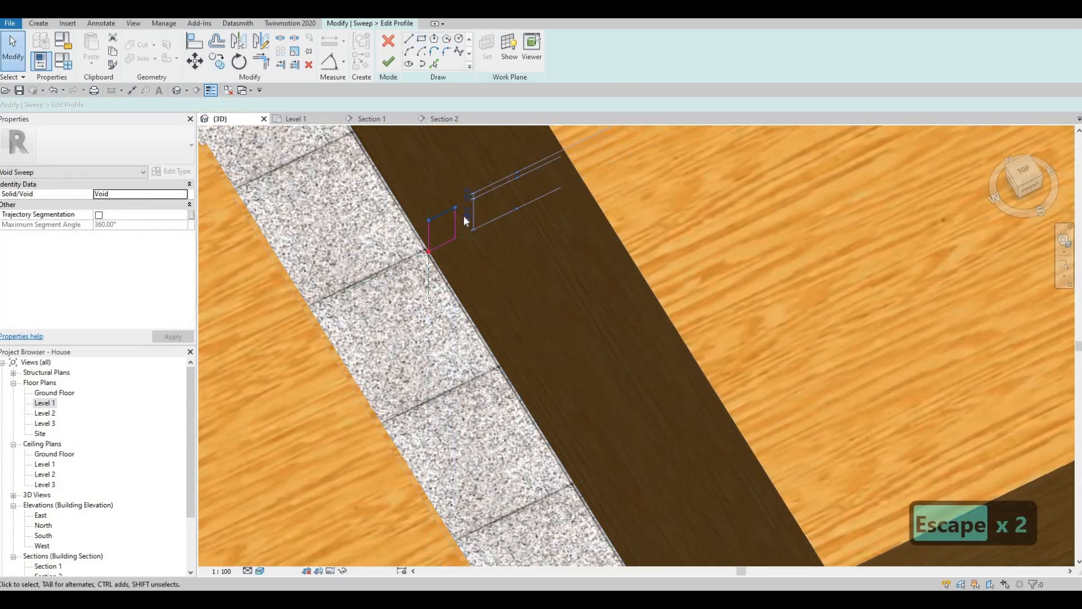
left_click(464, 215)
type("100")
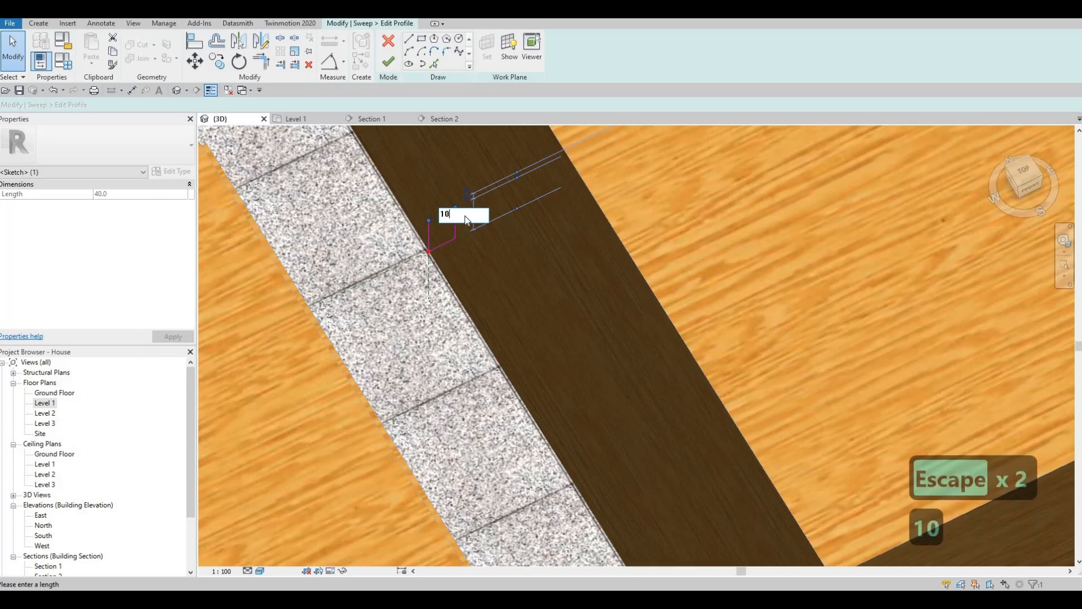
key("Return")
key("Escape")
Set the counter-side profile's width to 50 mm and complete the void sweep.
left_click(441, 192)
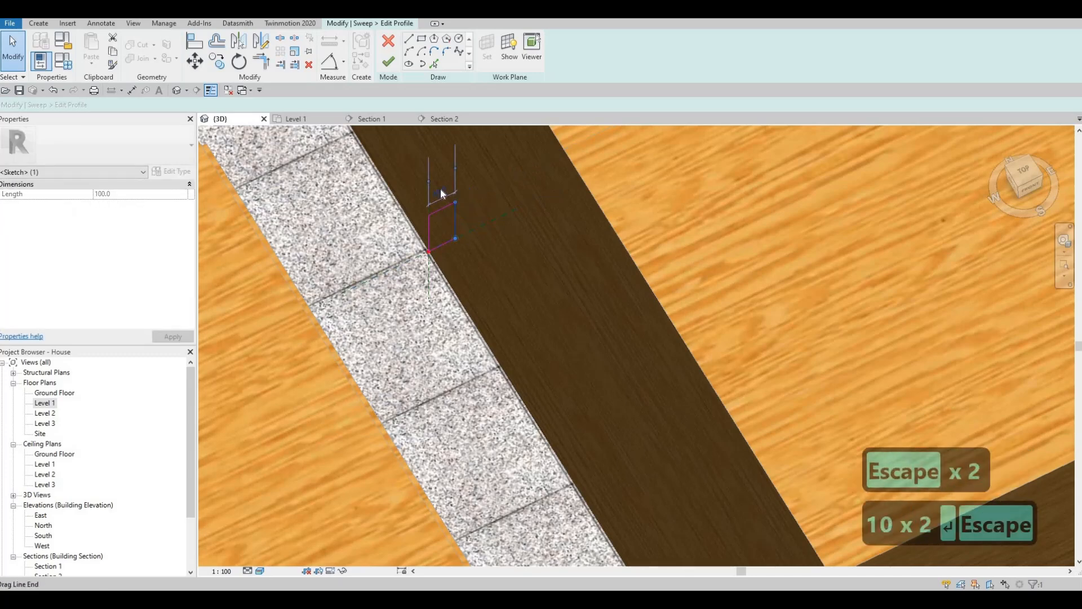
left_click(441, 192)
type("50")
key("Return")
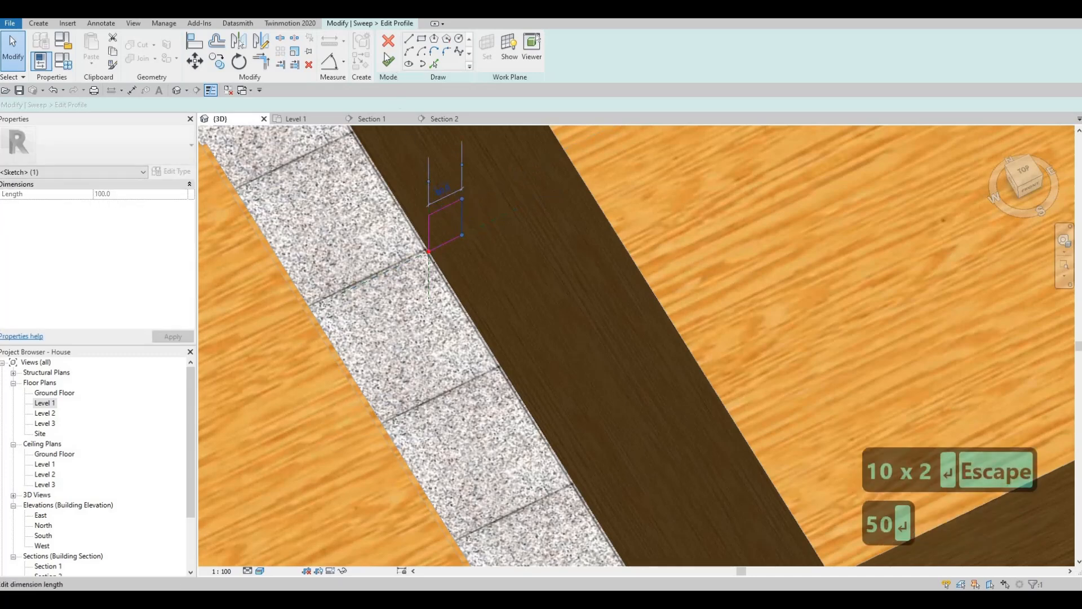
key("Escape")
left_click(388, 61)
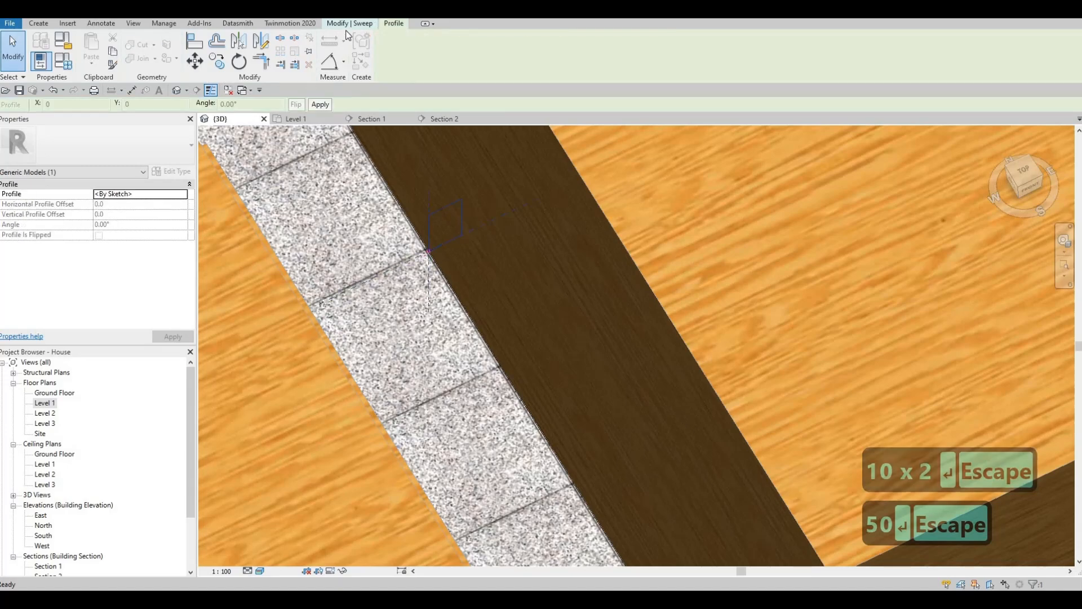
left_click(389, 62)
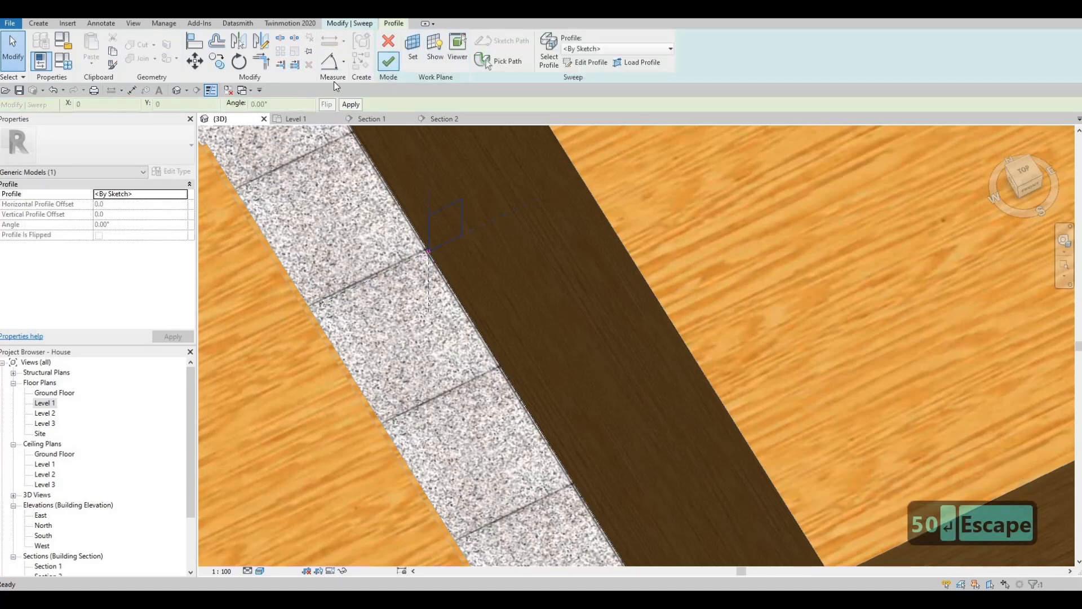
Inspect the recesses along both lower long edges of the island from several angles.
left_click(143, 47)
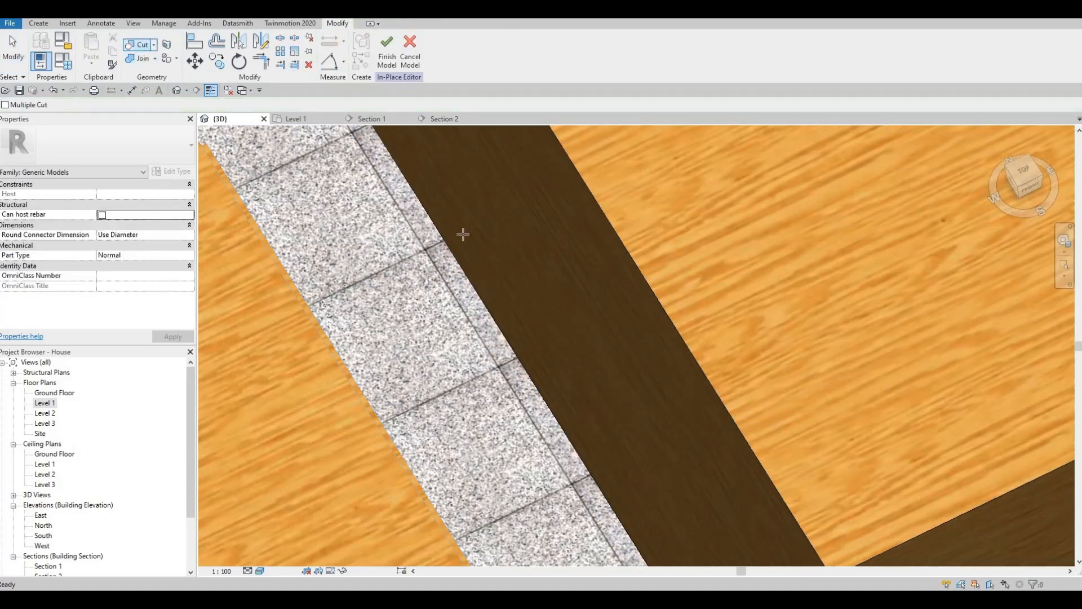
middle_click_drag(522, 292, 521, 298, "shift")
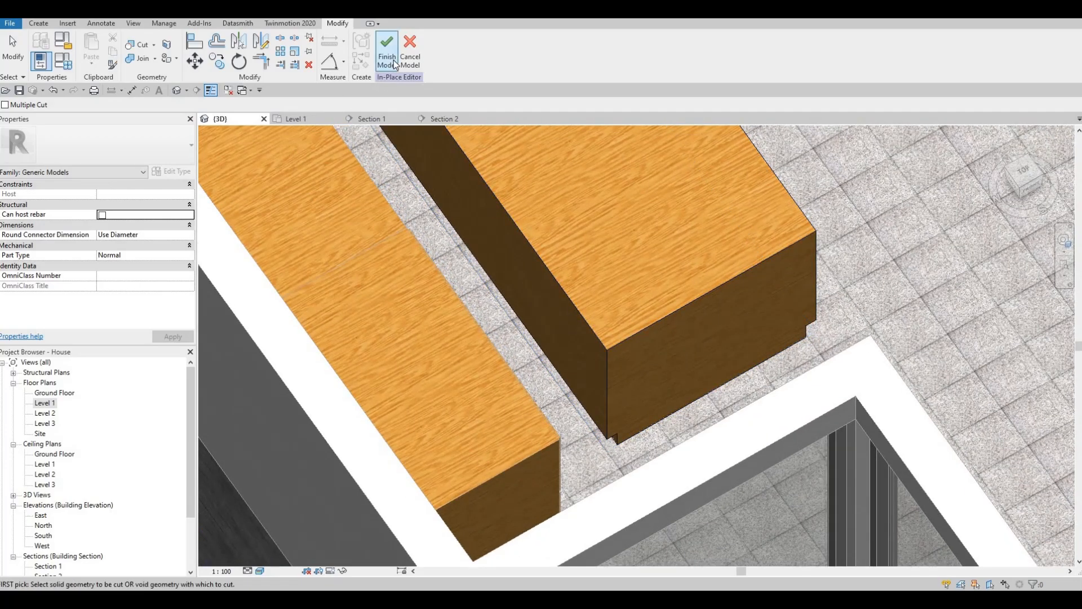
middle_click_drag(440, 265, 443, 270, "shift")
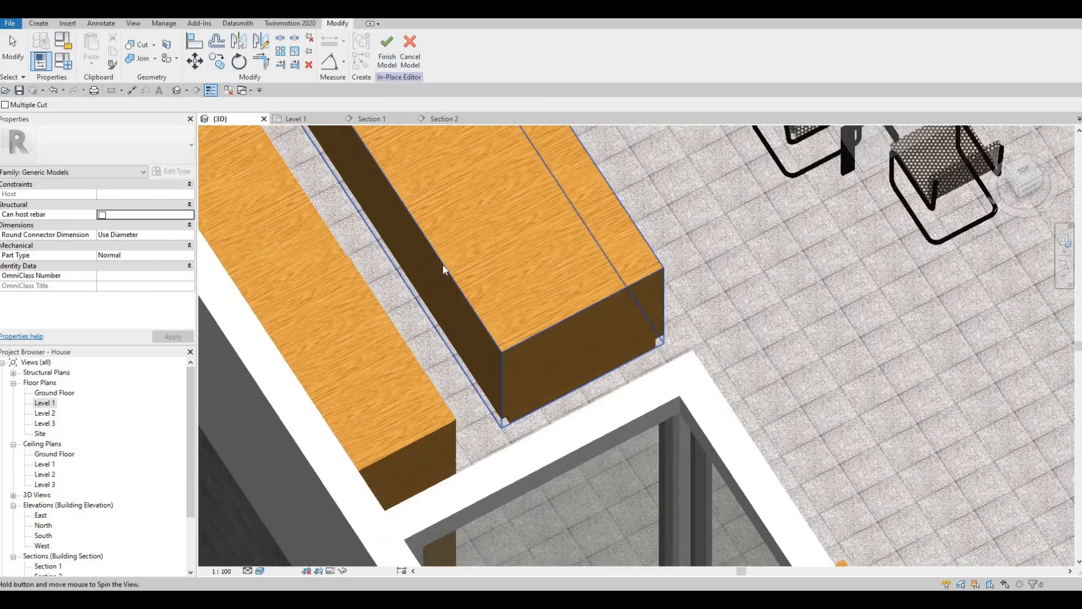
scroll(442, 265, "down", 4)
key("Escape")
middle_click_drag(515, 329, 436, 248, "shift")
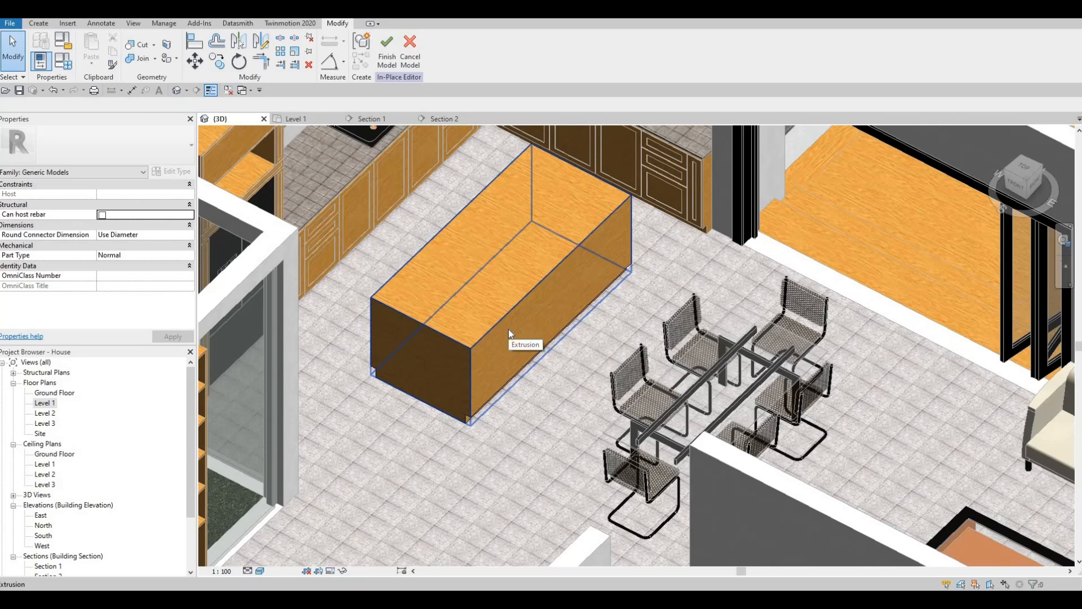
key("F1")
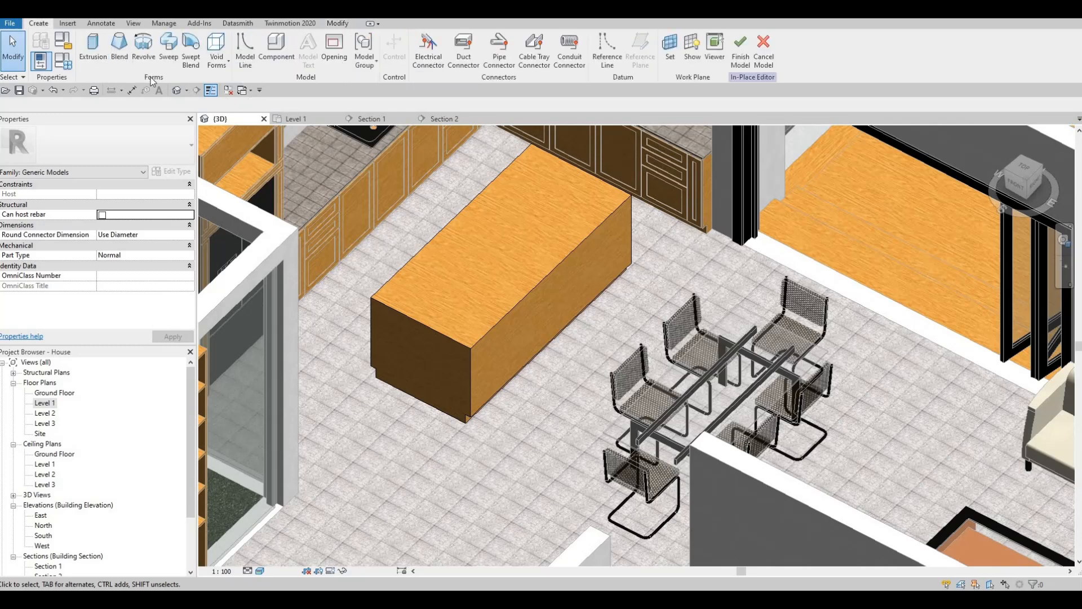
Start a new extrusion and pick the island's top face as its work plane.
left_click(93, 50)
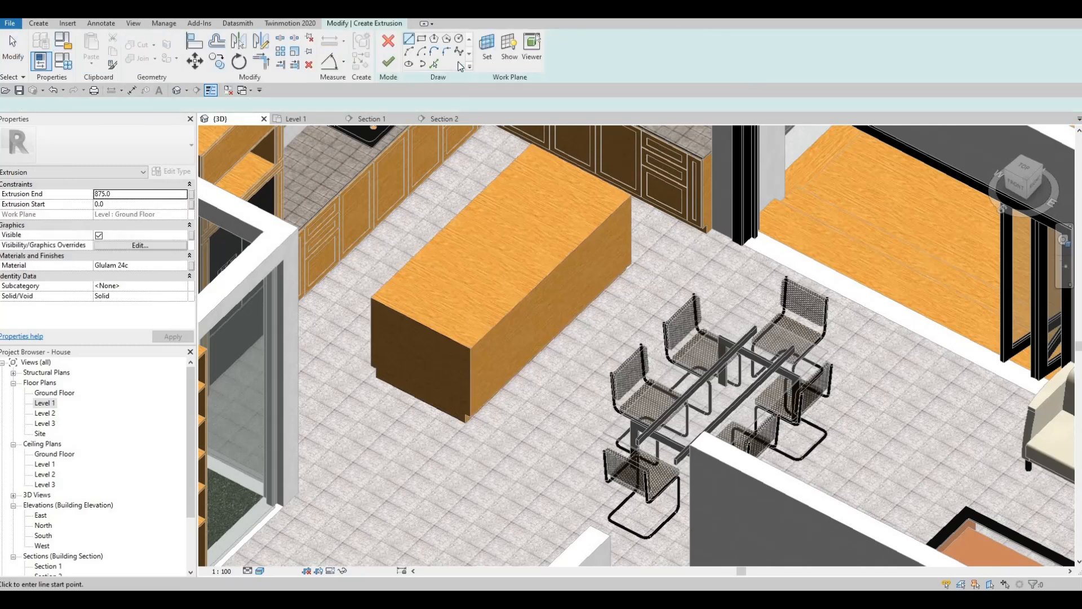
left_click(487, 45)
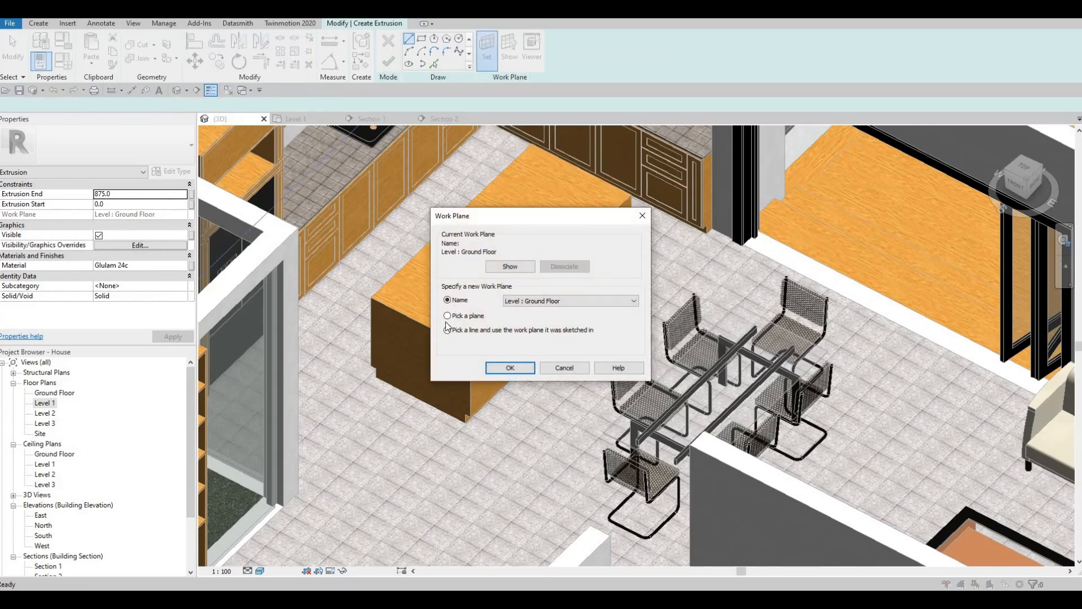
left_click(509, 367)
left_click(485, 265)
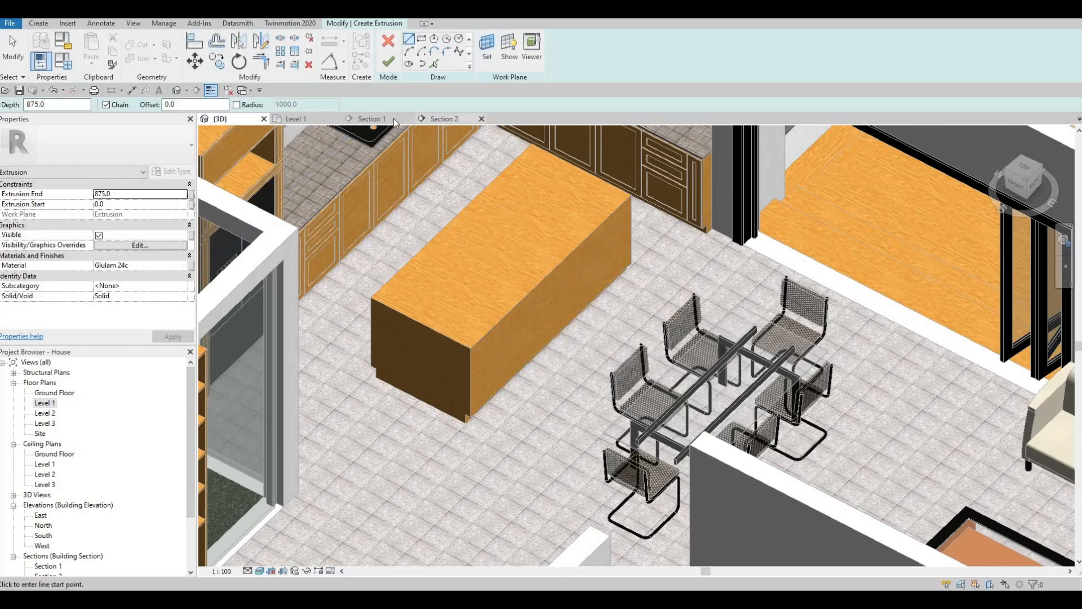
Switch to the Section 1 view and choose the rectangle tool for the new extrusion's profile.
left_click(369, 118)
scroll(547, 252, "down", 4)
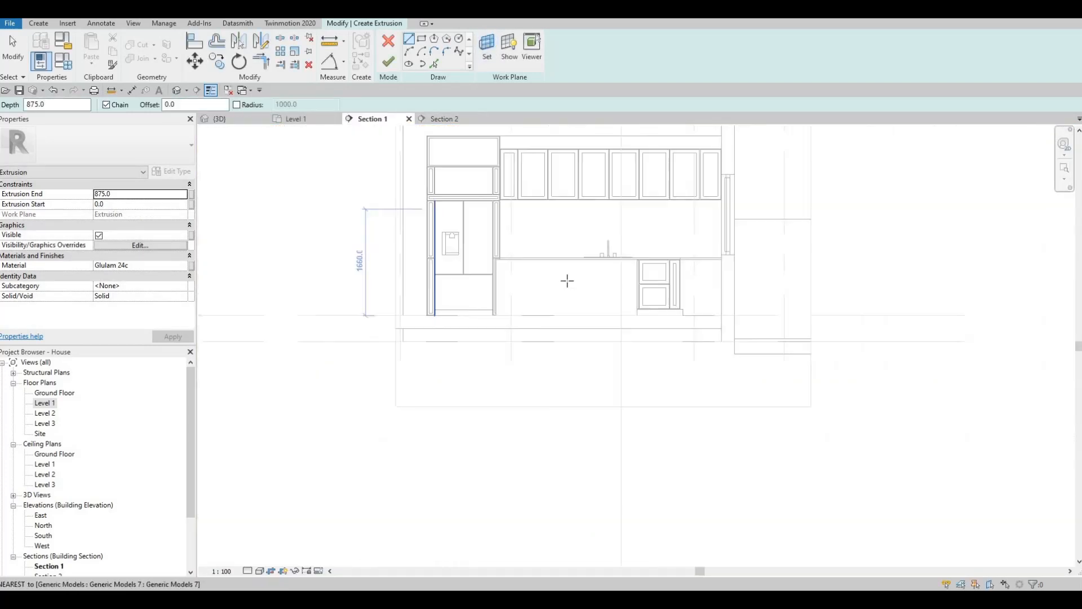
scroll(648, 284, "up", 4)
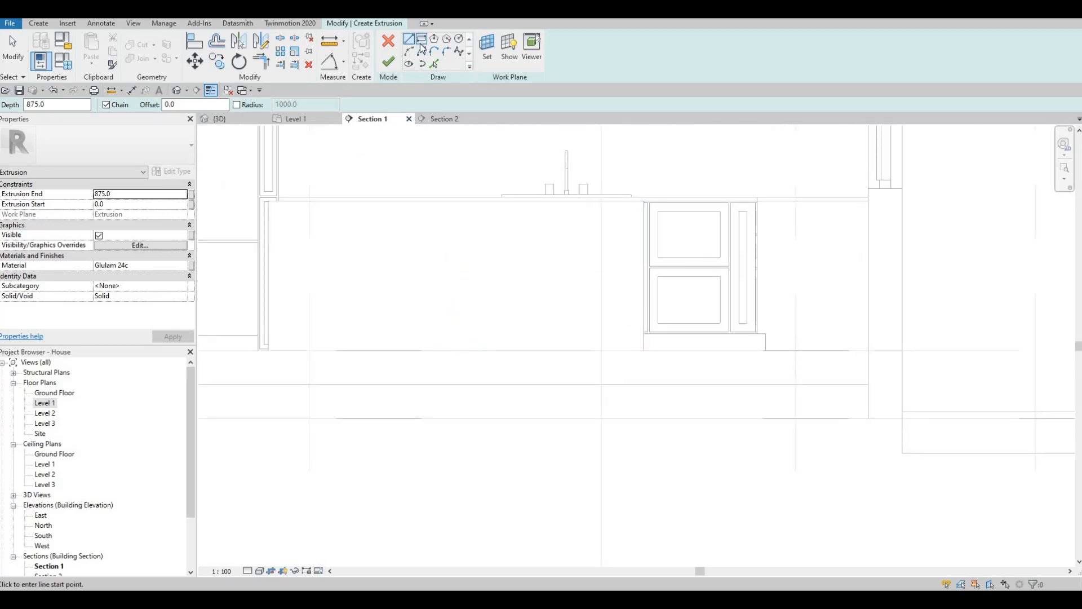
left_click(421, 41)
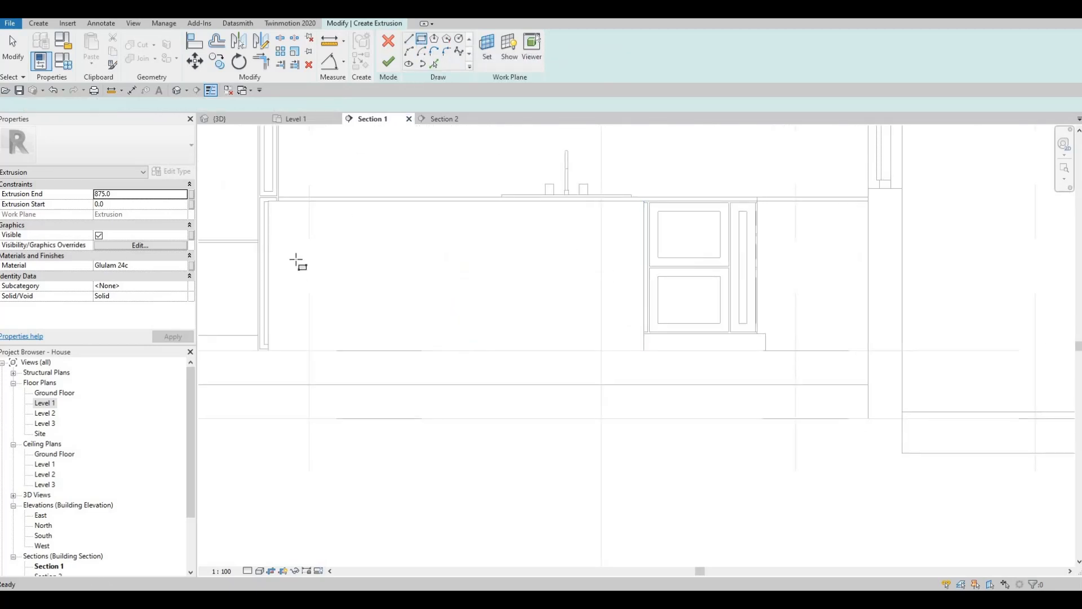
Open the extrusion's material for editing and add Granite, Cut, Rough from the AEC Materials Stone library to the project.
left_click(184, 266)
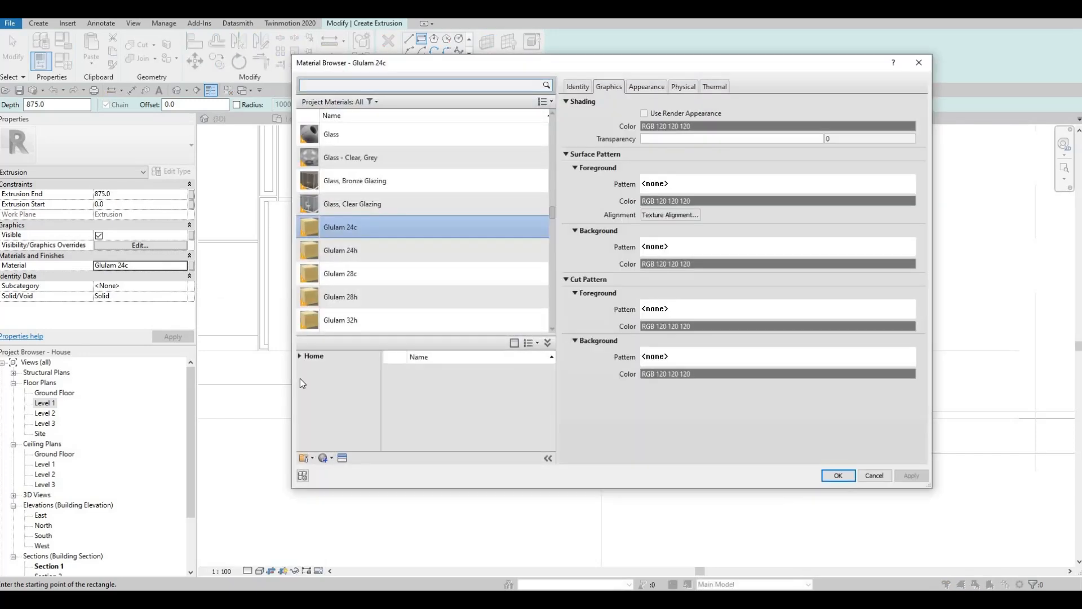
left_click(299, 357)
left_click(304, 378)
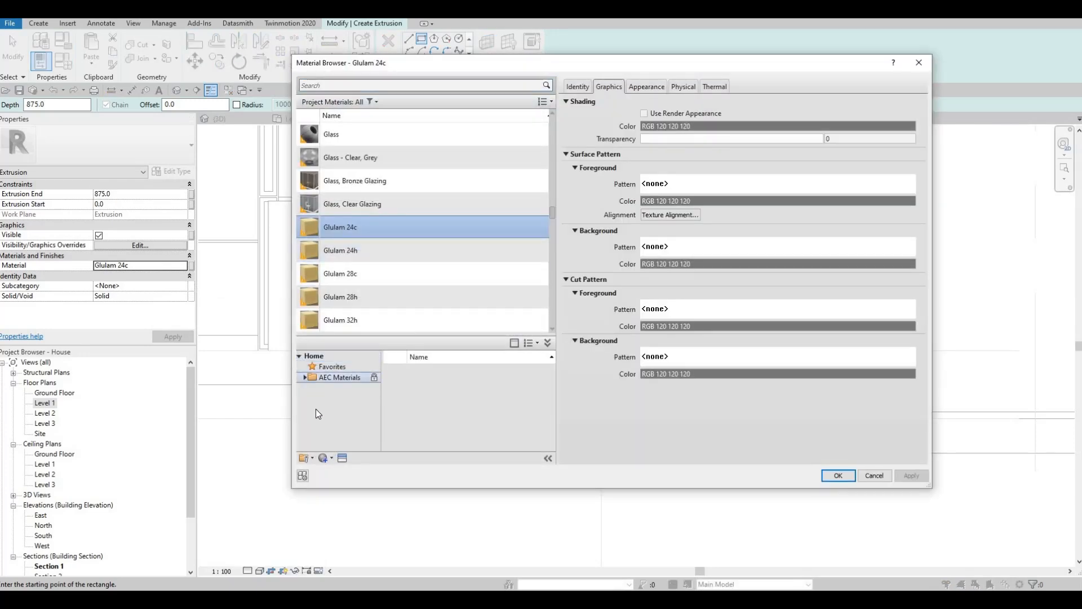
scroll(327, 422, "down", 4)
left_click(333, 420)
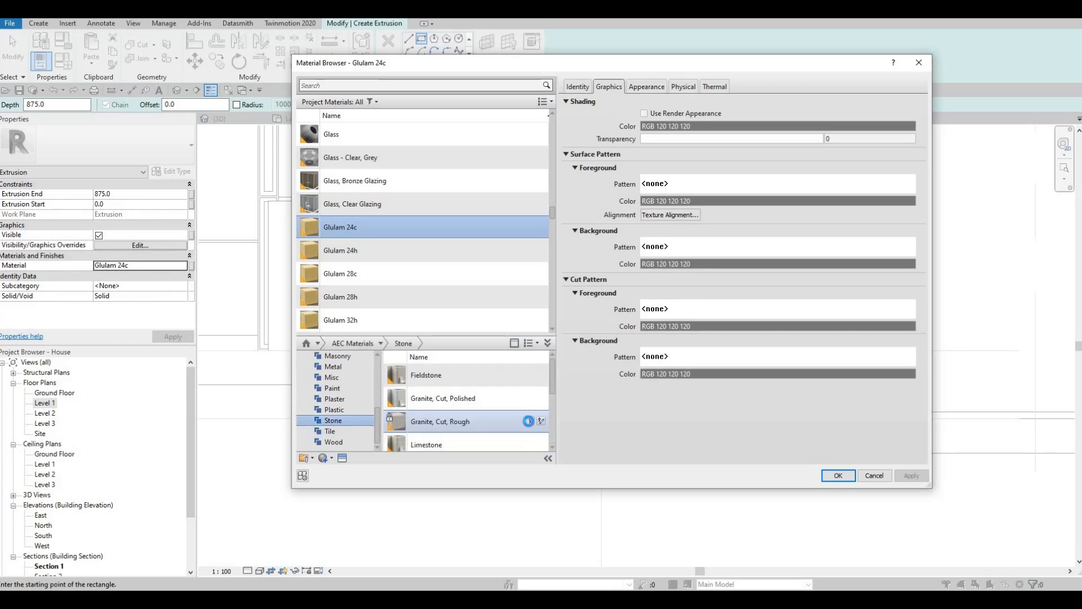
left_click(530, 421)
key("Escape")
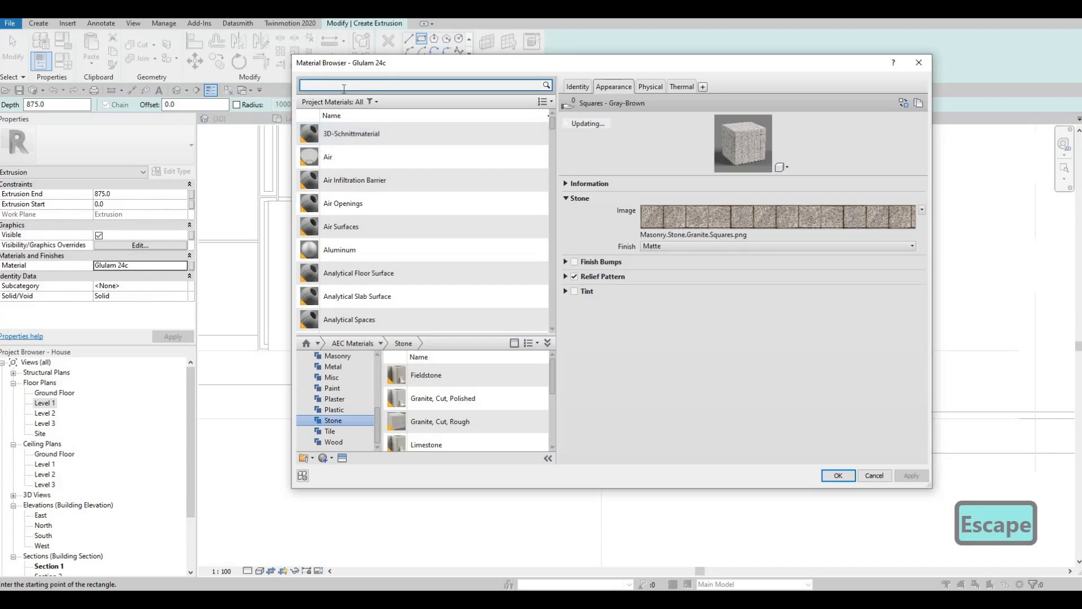
Search the materials for "GRANI" and assign Granite, Cut, Rough to the extrusion.
type("R")
key("BackSpace")
type("GRANIRT")
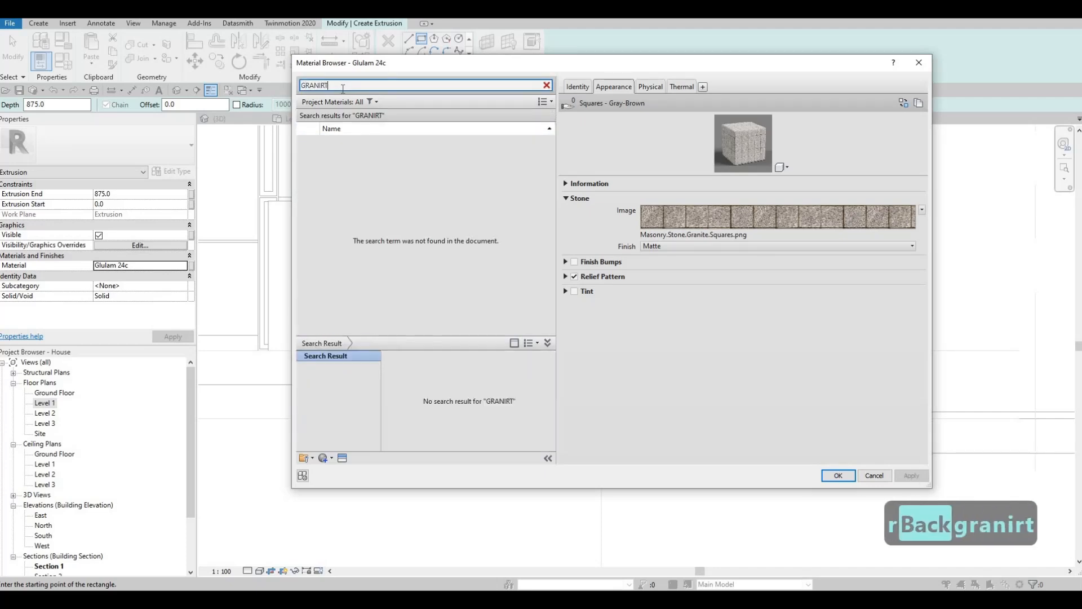
key("BackSpace")
key("backslash")
key("BackSpace")
type("T")
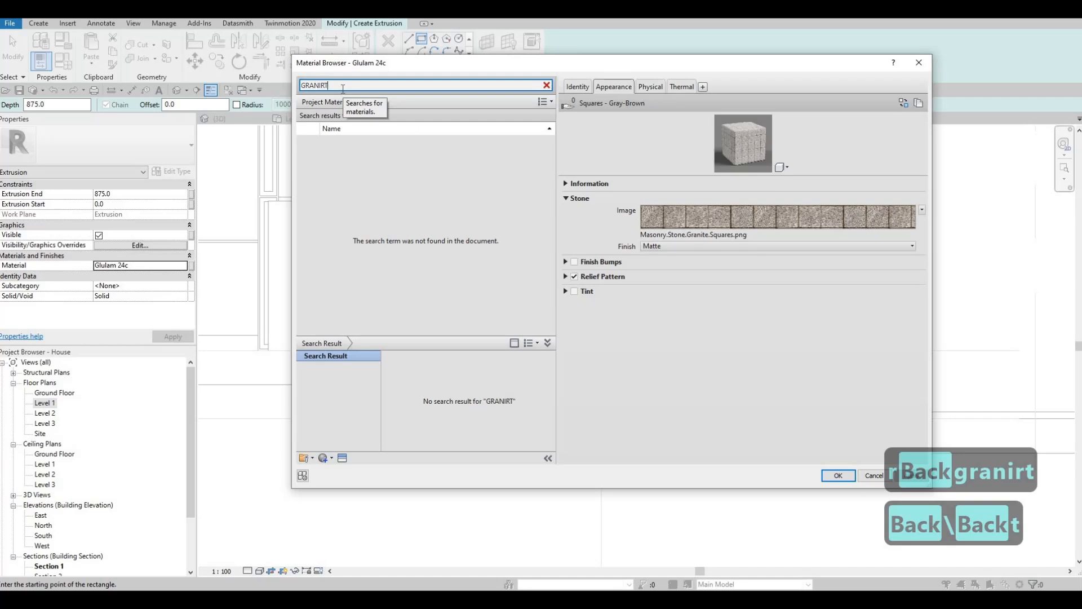
key("BackSpace")
key("BackSpace")
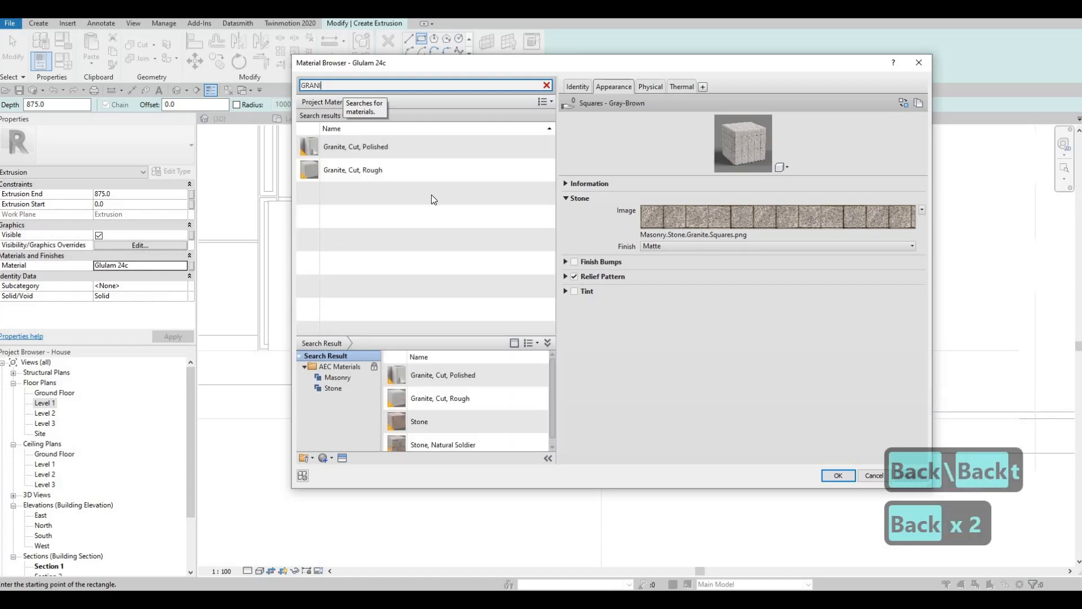
left_click(406, 169)
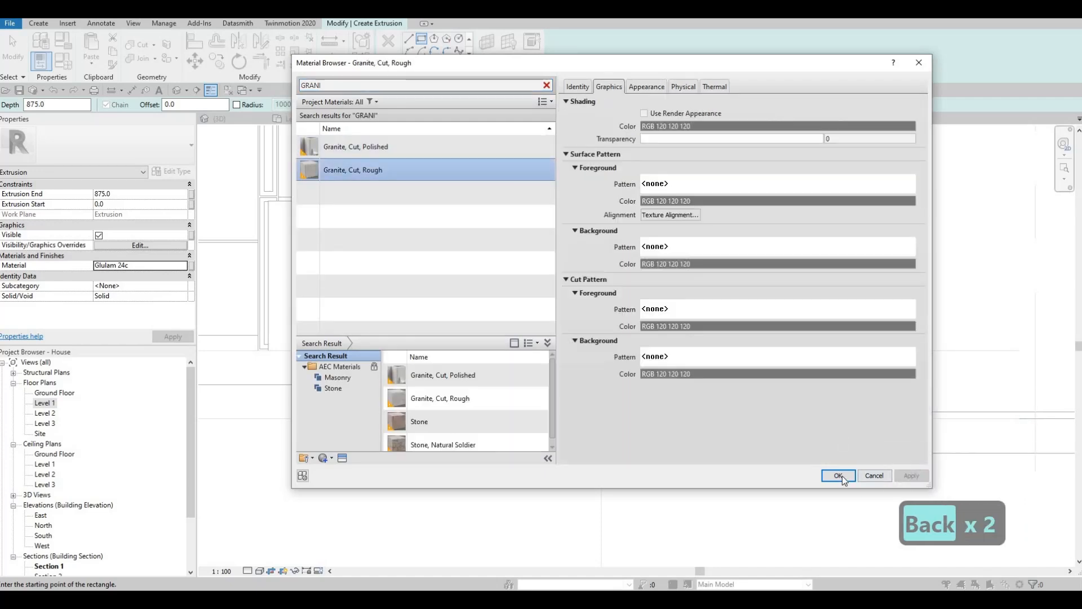
key("Return")
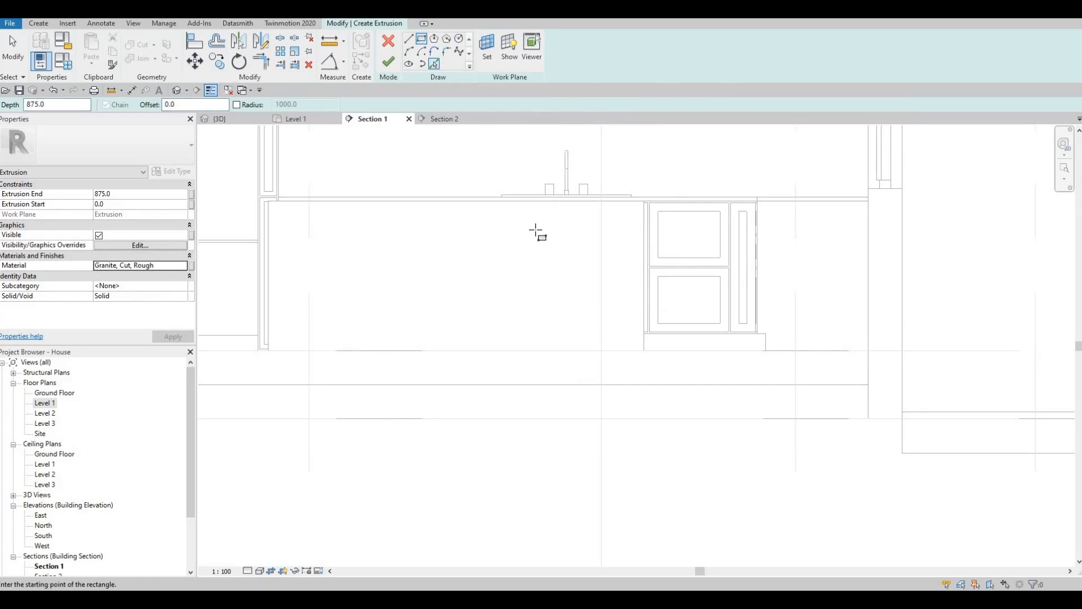
Sketch narrow upright rectangles at both island ends, one about 39 mm wide and 950 mm high, and a thin horizontal rectangle along the top.
left_click(647, 350)
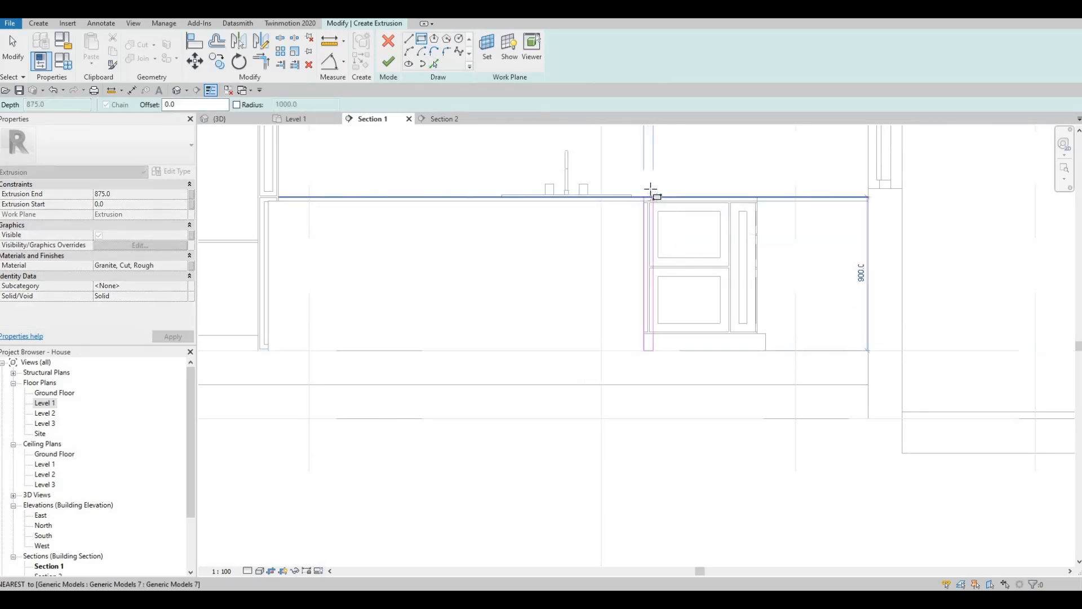
left_click(653, 189)
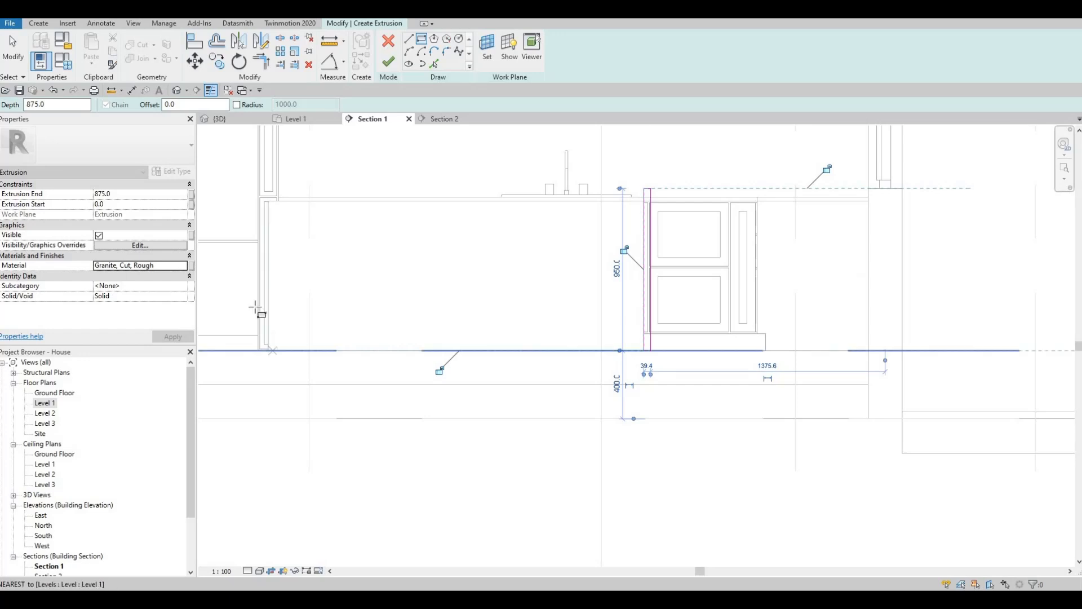
left_click(261, 186)
key("Escape")
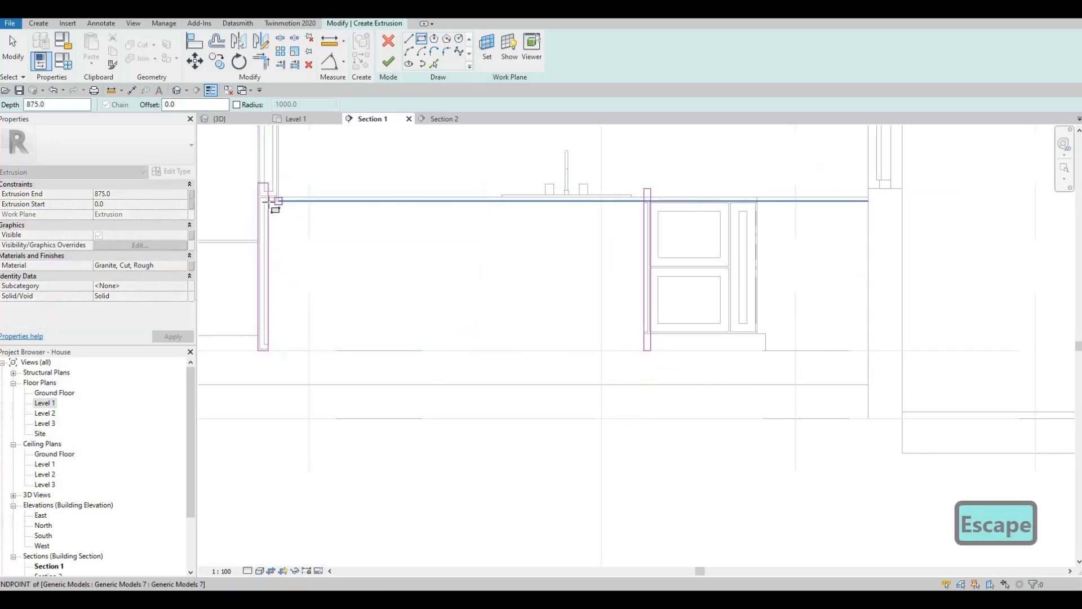
left_click(594, 191)
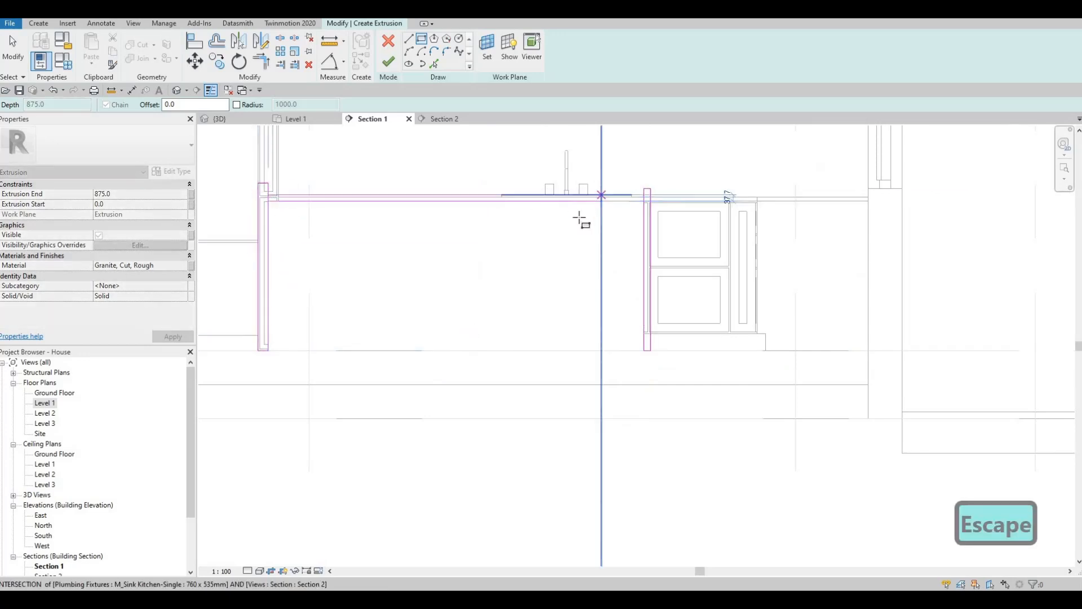
key("Escape")
key("Escape")
Trim the inner and outer rectangle lines to corners so the two legs and the top form one frame outline.
key("t")
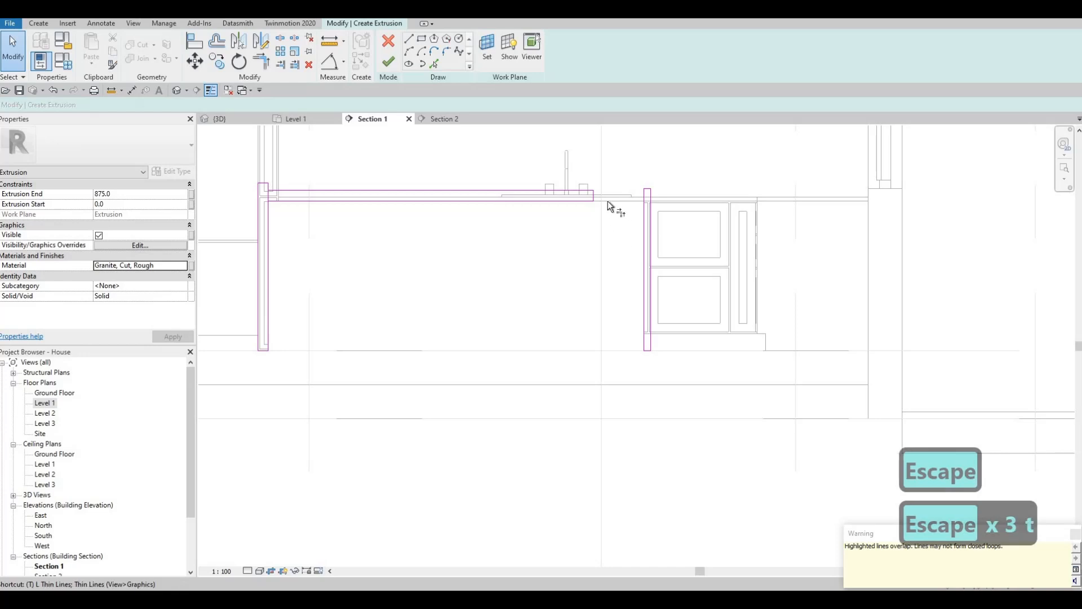
key("r")
left_click(642, 225)
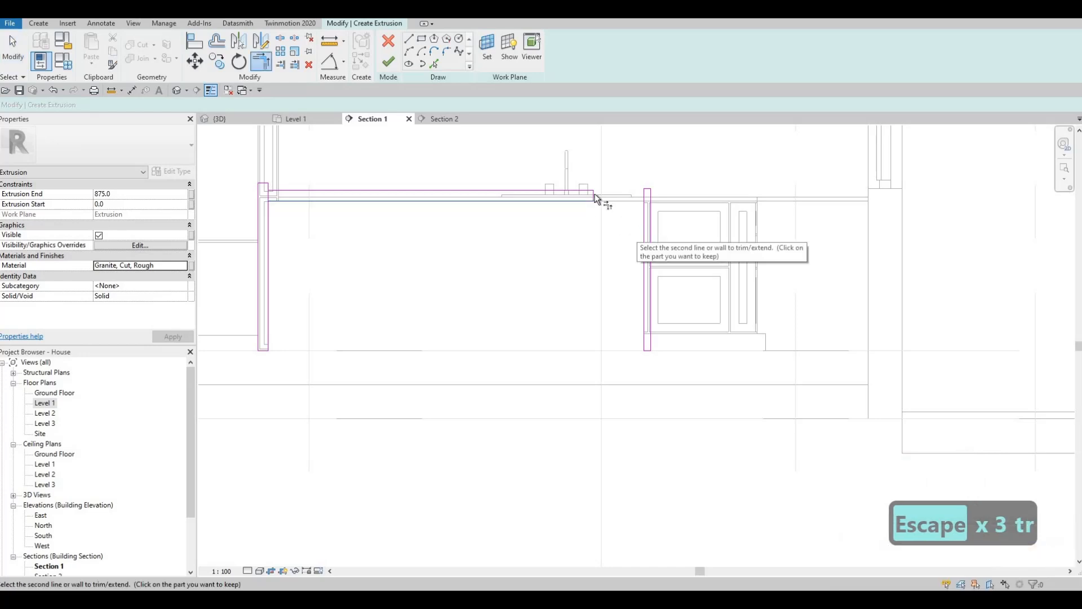
left_click(587, 200)
left_click(589, 195)
left_click(648, 218)
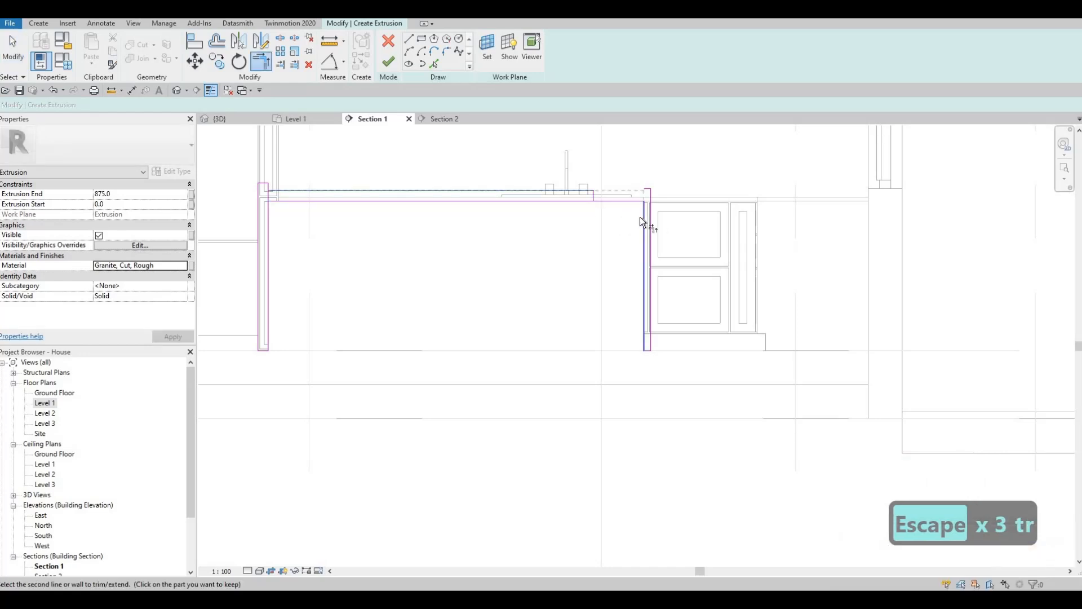
left_click(289, 200)
left_click(271, 215)
left_click(290, 191)
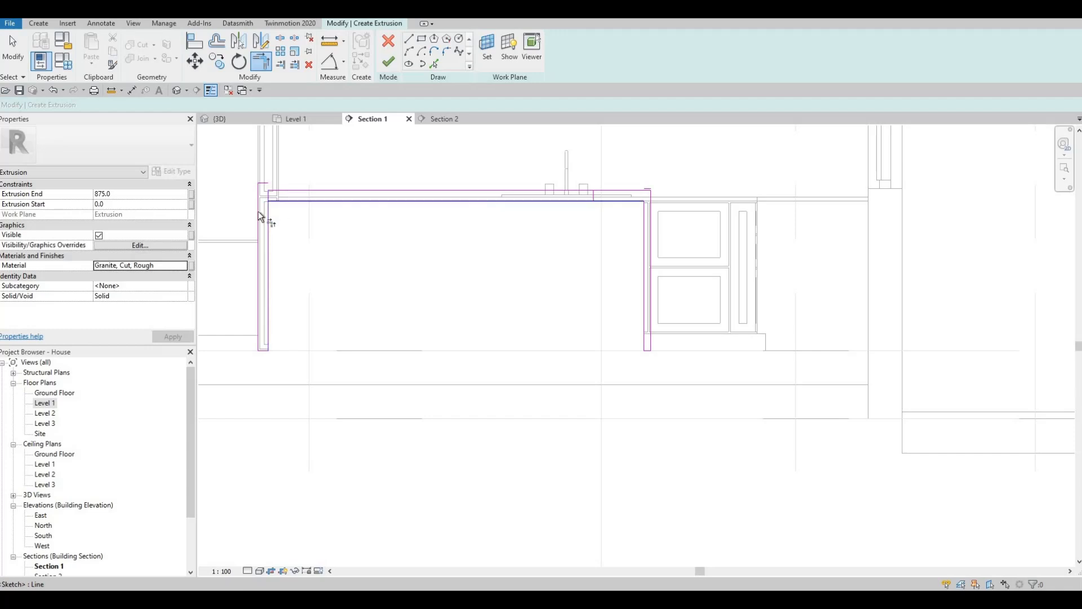
left_click(261, 213)
key("Escape")
key("Escape")
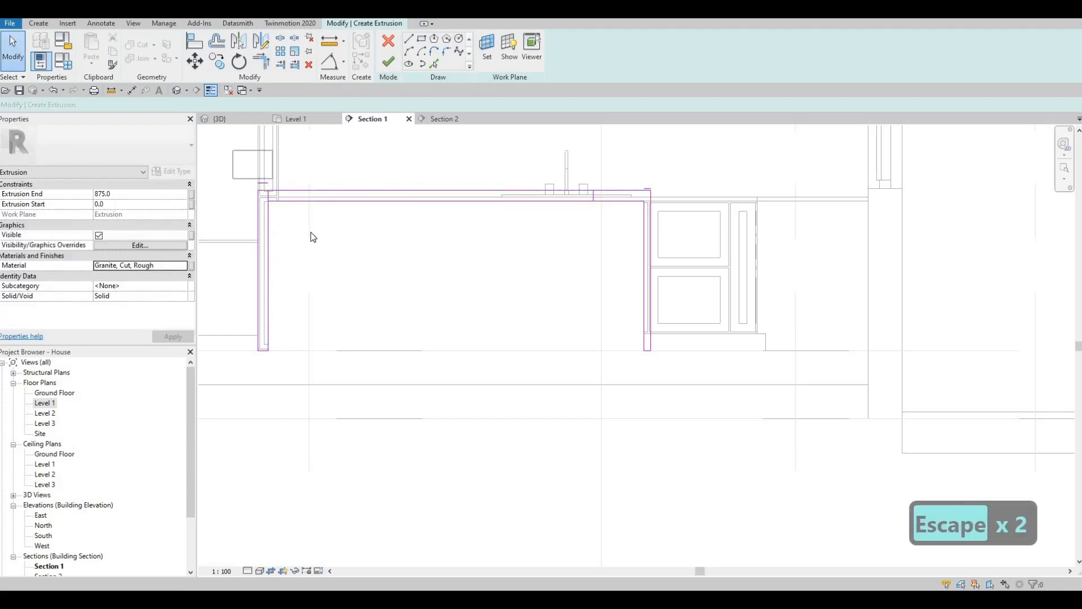
Delete the leftover line segments above the frame's corners and across its top strip.
key("Delete")
left_click_drag(558, 160, 662, 220)
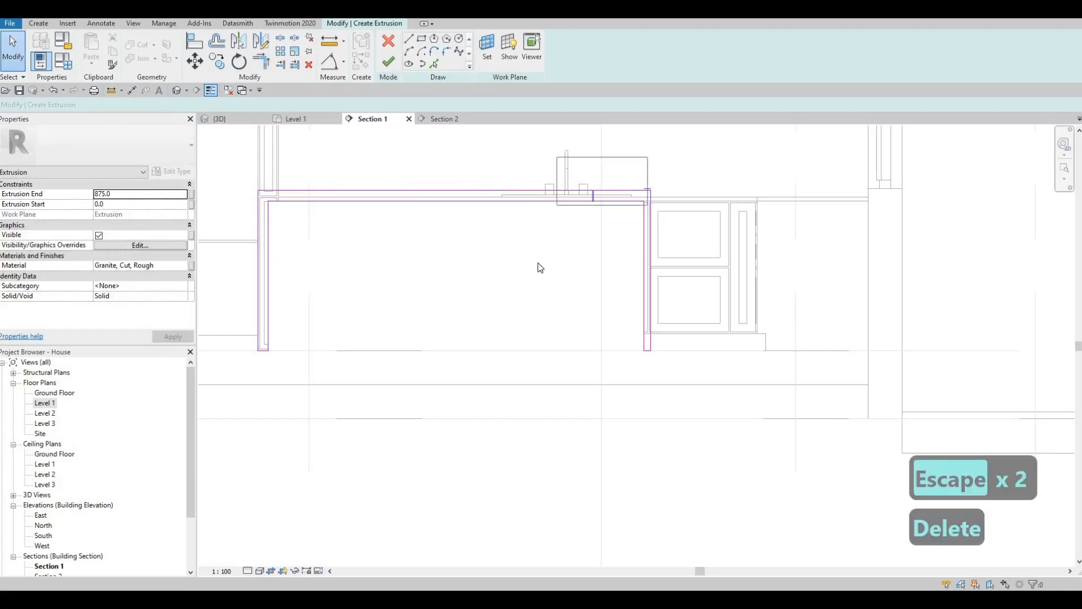
key("Delete")
Set the thickness of the frame's horizontal top strip to 25 mm.
middle_click_drag(573, 228, 690, 225)
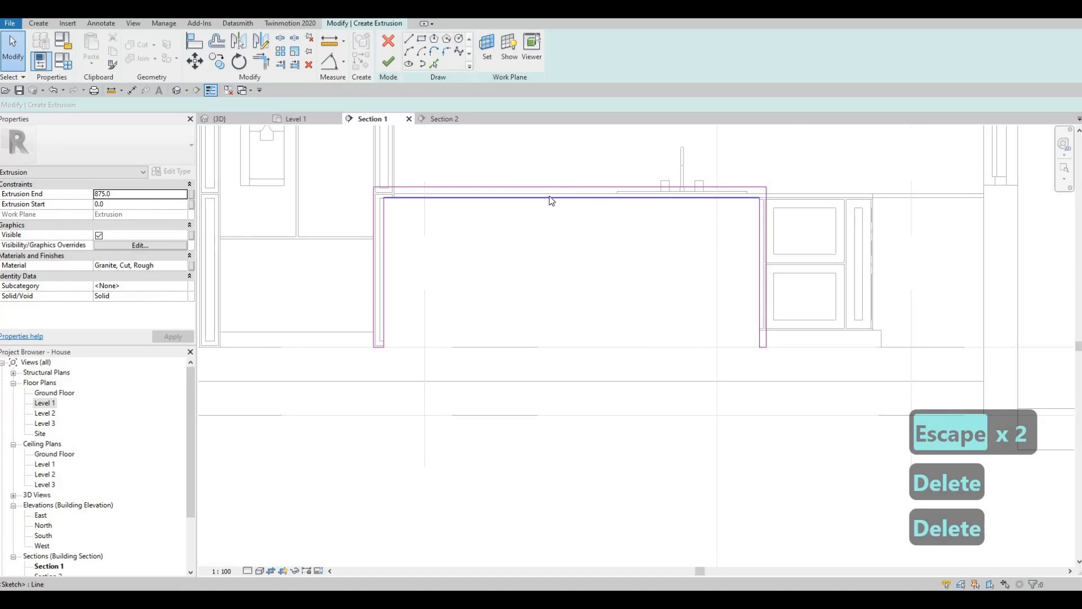
key("Escape")
left_click(733, 187)
left_click(781, 193)
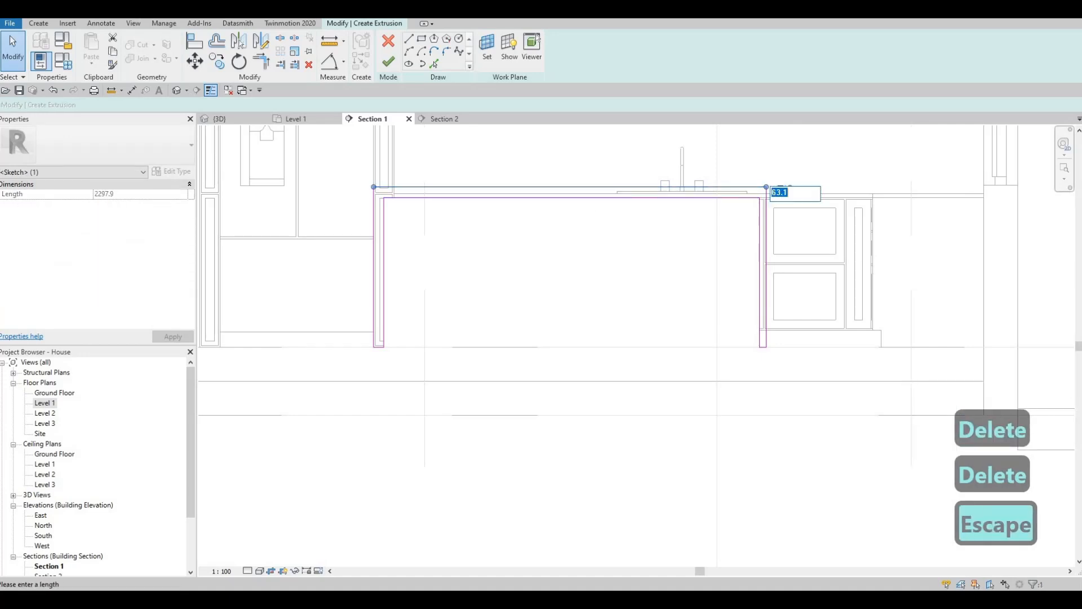
type("25")
key("Return")
key("Escape")
Set the thickness of the frame leg beside the drawer cabinet to 25 mm.
scroll(777, 233, "up", 2)
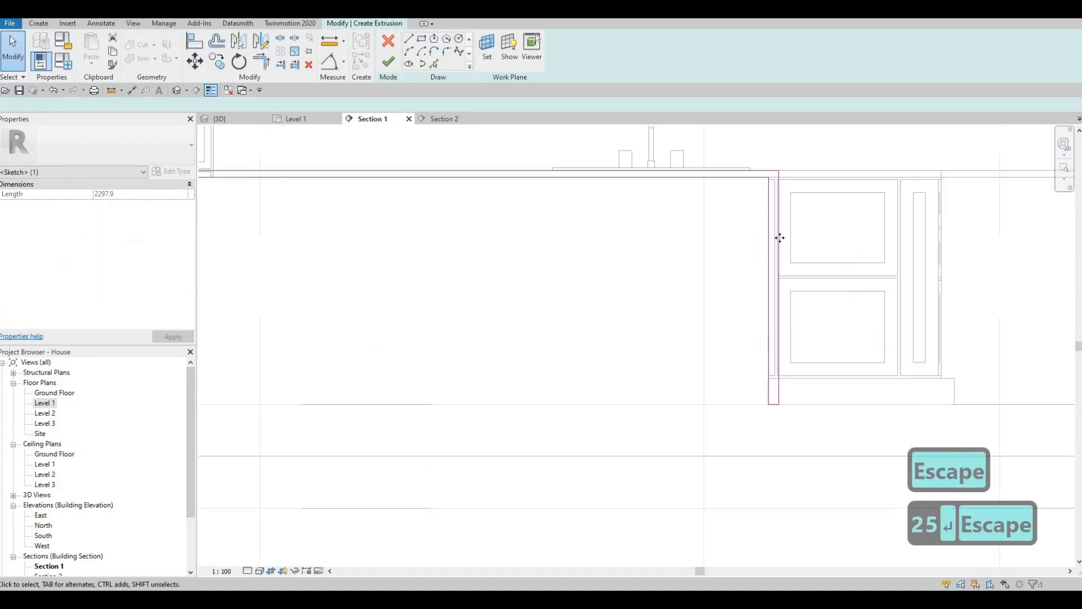
left_click(778, 401)
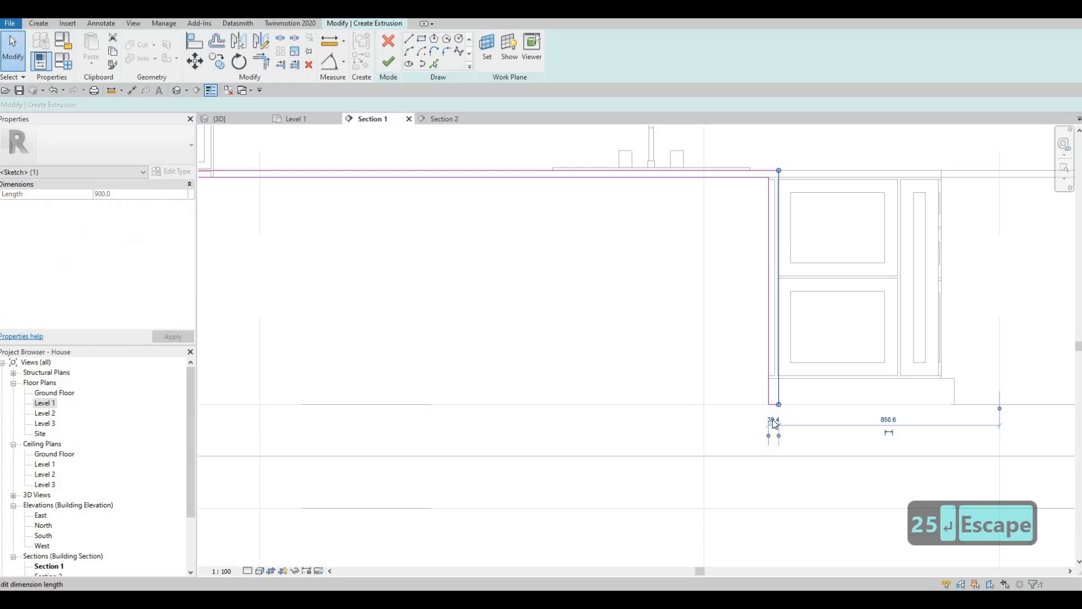
type("25")
key("Return")
key("Escape")
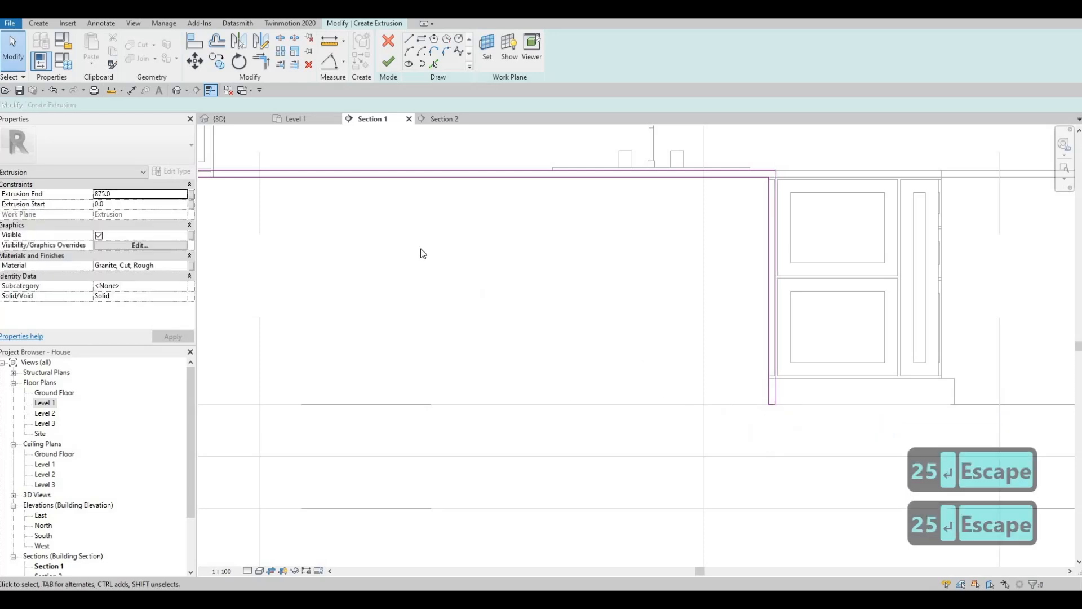
Set the thickness of the frame leg on the refrigerator side to 25 mm.
scroll(421, 249, "up", 2)
key("Escape")
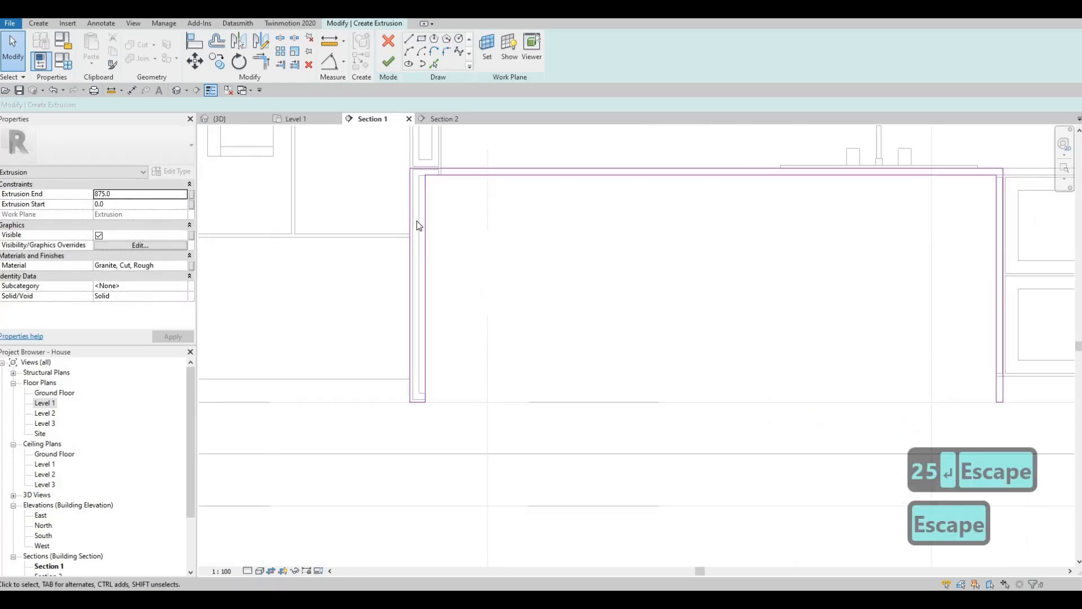
left_click(420, 145)
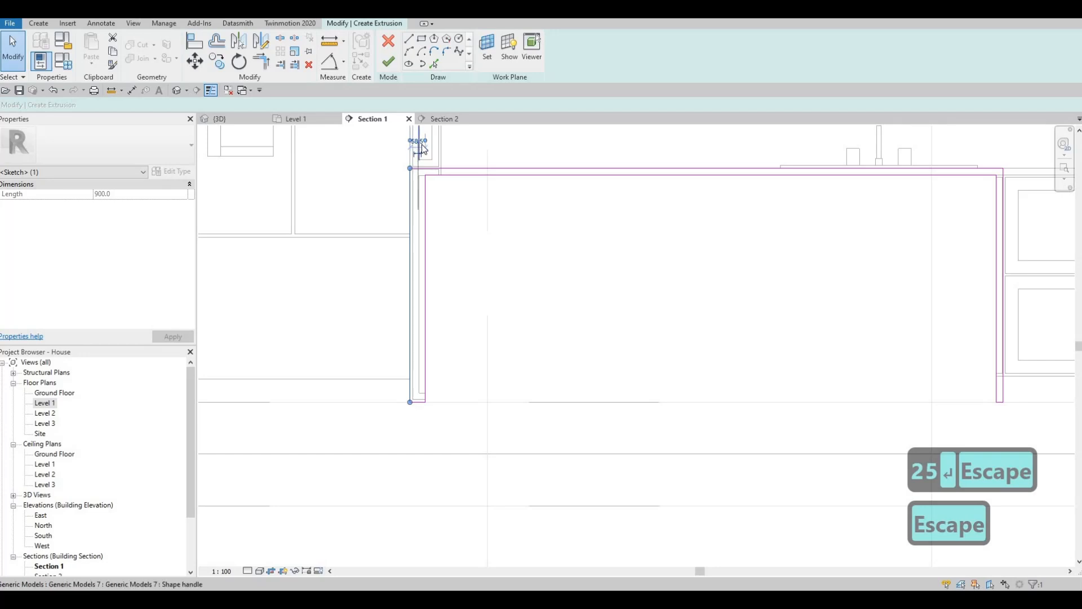
scroll(417, 142, "up", 2)
left_click(415, 142)
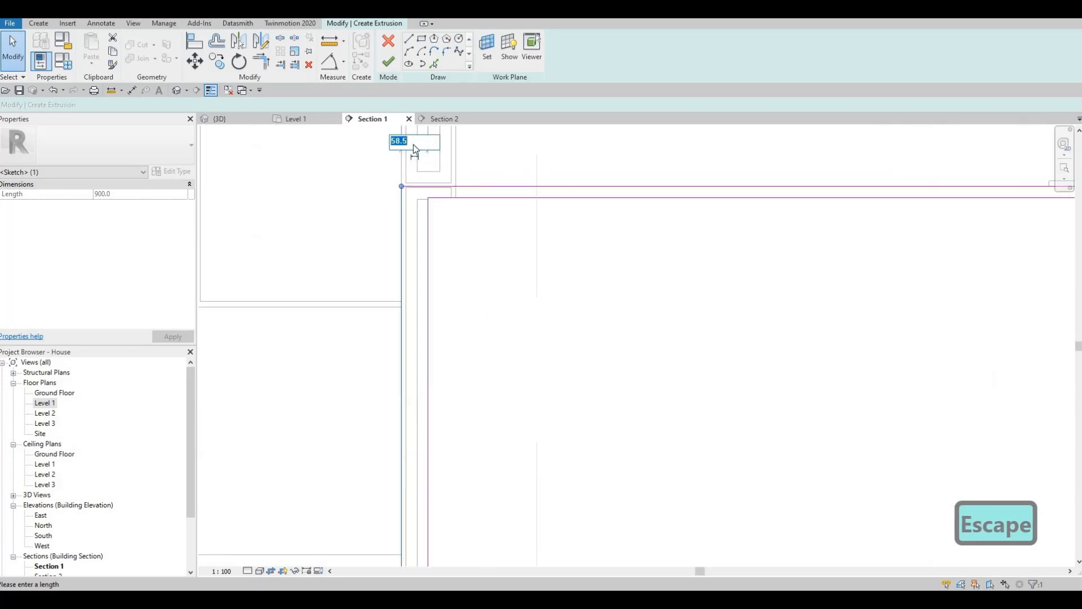
type("25")
key("Return")
key("Escape")
Complete the granite frame with an extrusion end of 600 mm and show it in the 3D view.
scroll(421, 241, "down", 1)
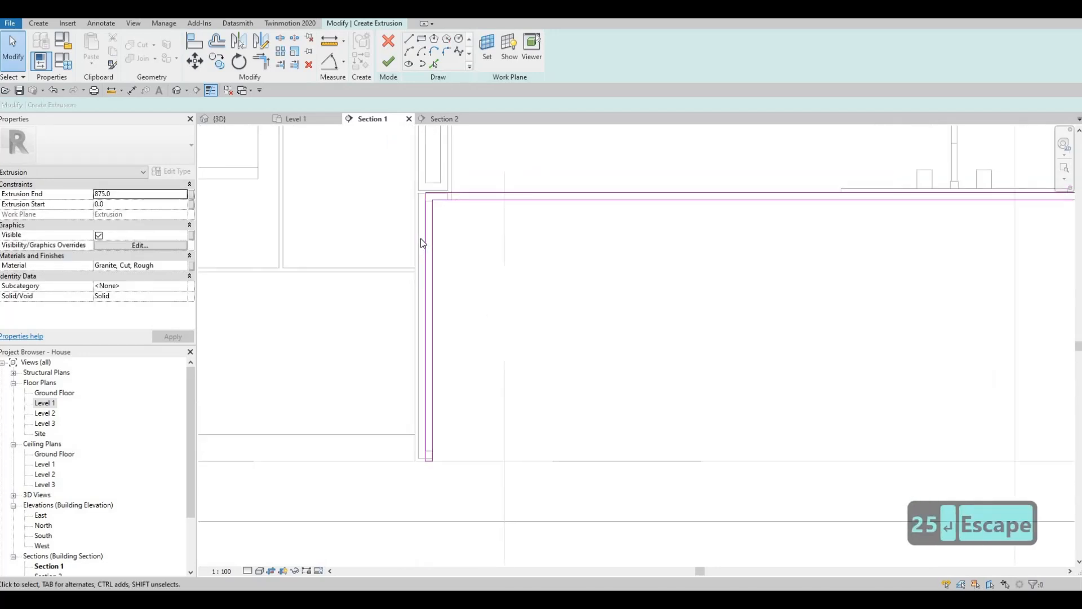
scroll(423, 242, "down", 3)
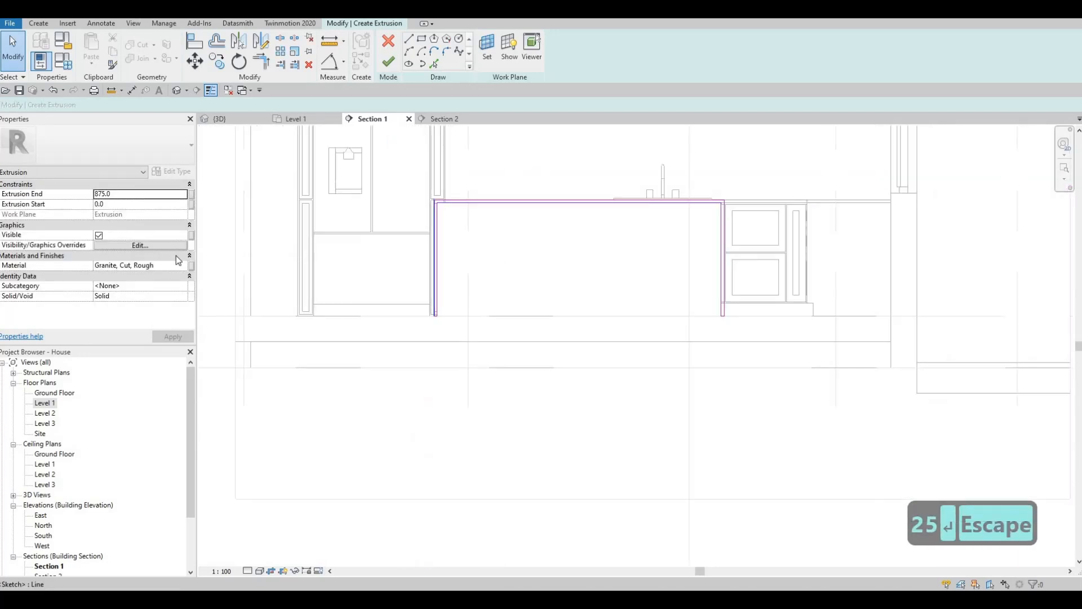
left_click(137, 197)
type("600")
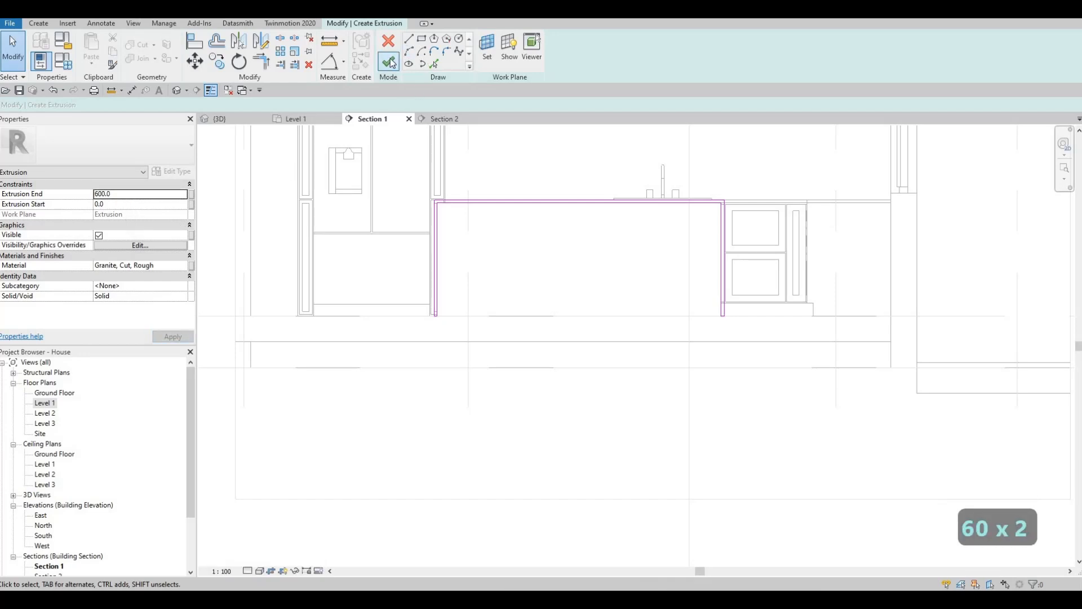
left_click(400, 72)
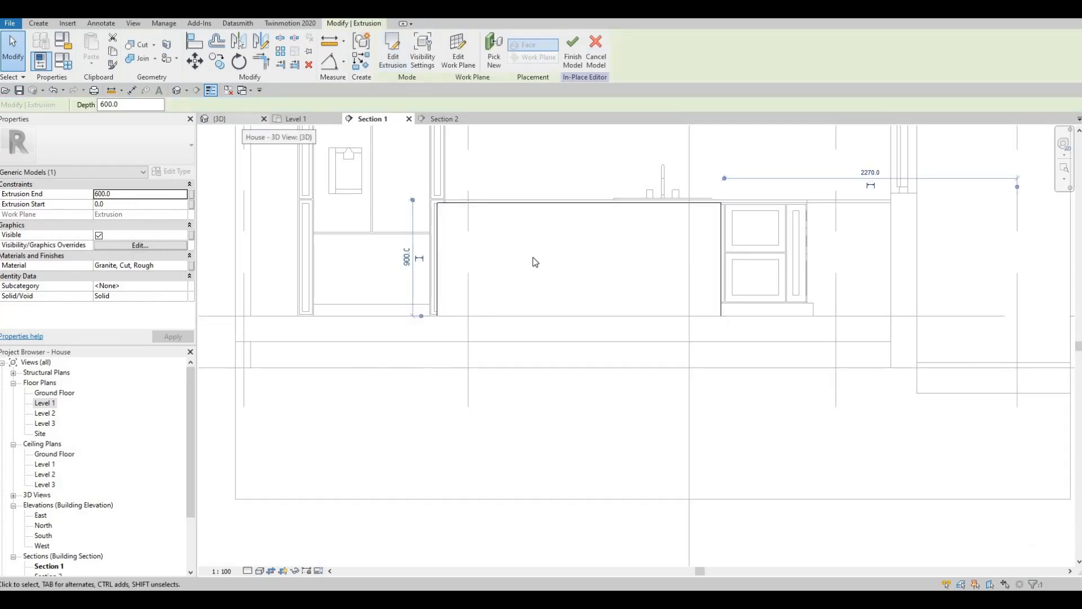
left_click(244, 120)
scroll(598, 325, "up", 2)
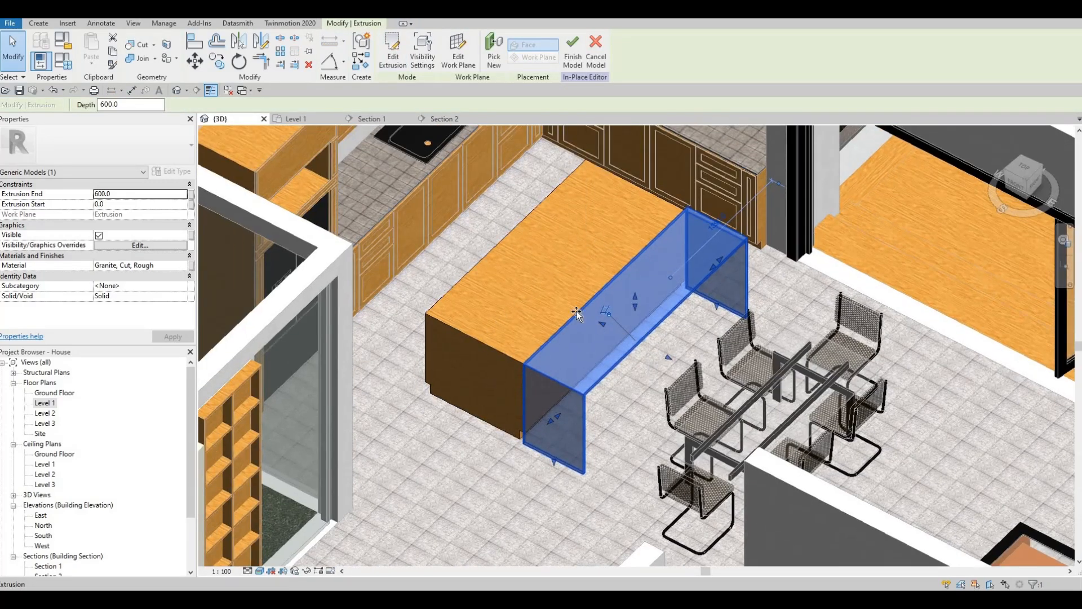
Stretch the granite frame across the island, with an extrusion start of -1000 mm and an extrusion end of about 170 mm.
left_click_drag(499, 272, 509, 282)
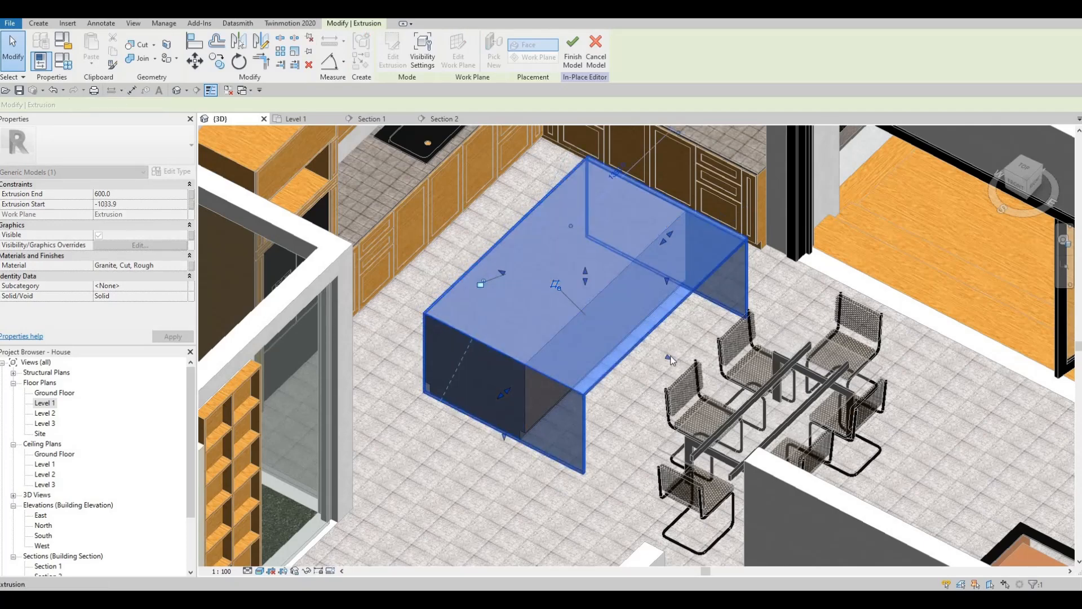
left_click_drag(668, 357, 622, 335)
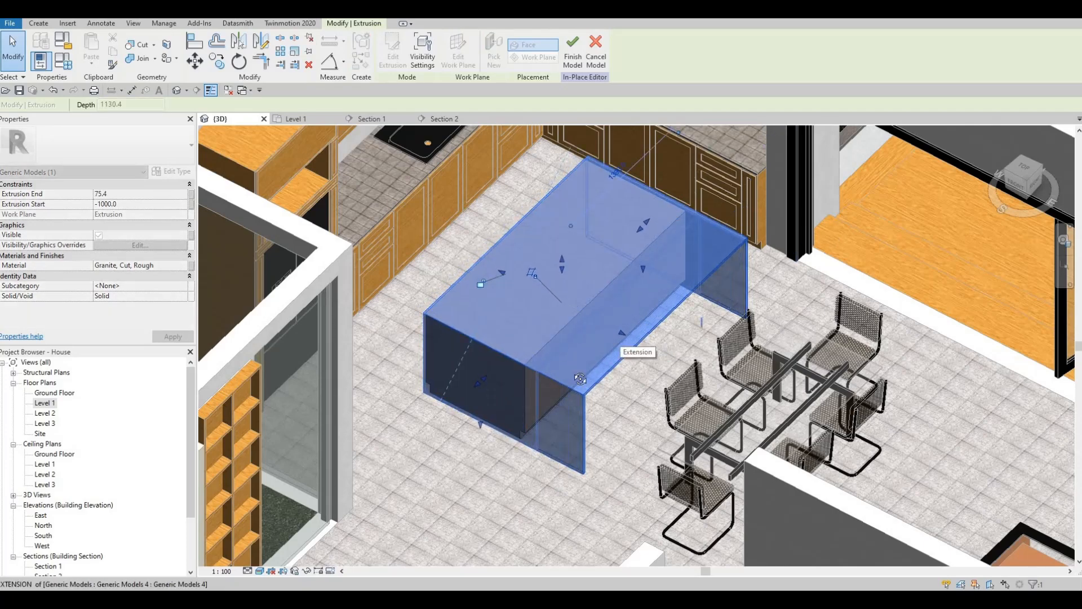
mouse_move(621, 335)
middle_mouse_down("shift")
mouse_move(663, 334)
mouse_move(632, 322)
middle_mouse_up("shift")
scroll(627, 321, "up", 2)
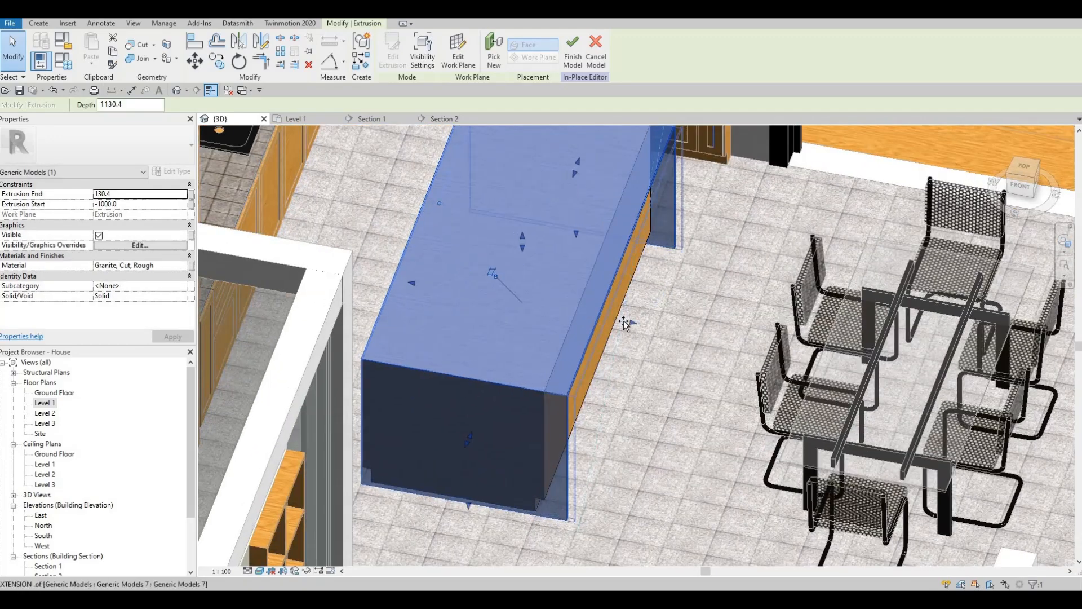
left_click_drag(628, 325, 628, 333)
key("Escape")
middle_click_drag(629, 333, 528, 305, "shift")
left_click(552, 326)
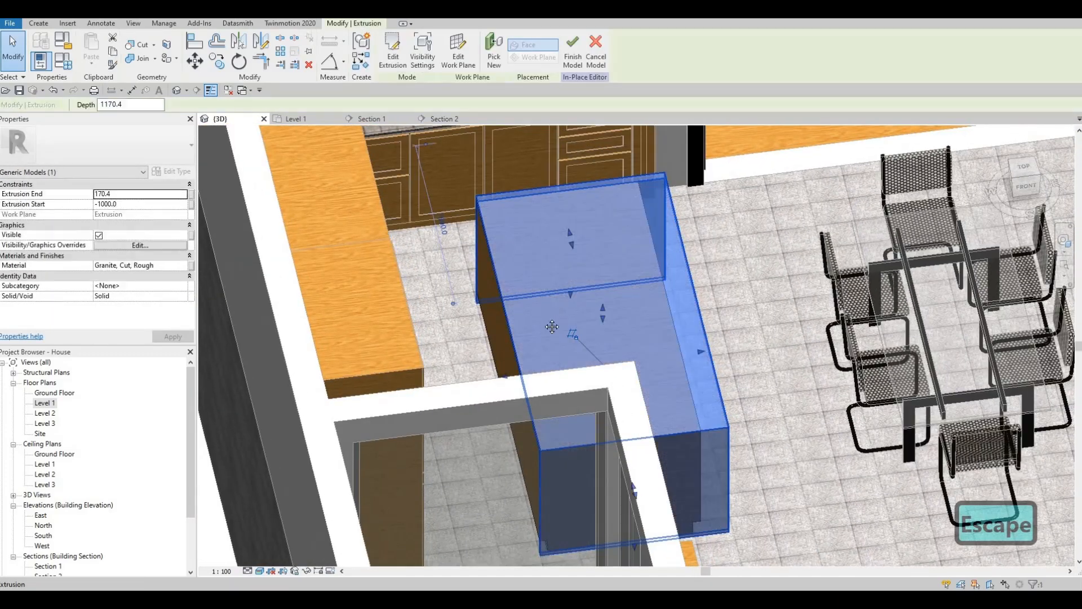
Extend the granite frame's kitchen-side face outward to cover the edge of the island's cabinet body.
middle_click_drag(627, 264, 644, 248, "shift")
key("Escape")
left_click(563, 280)
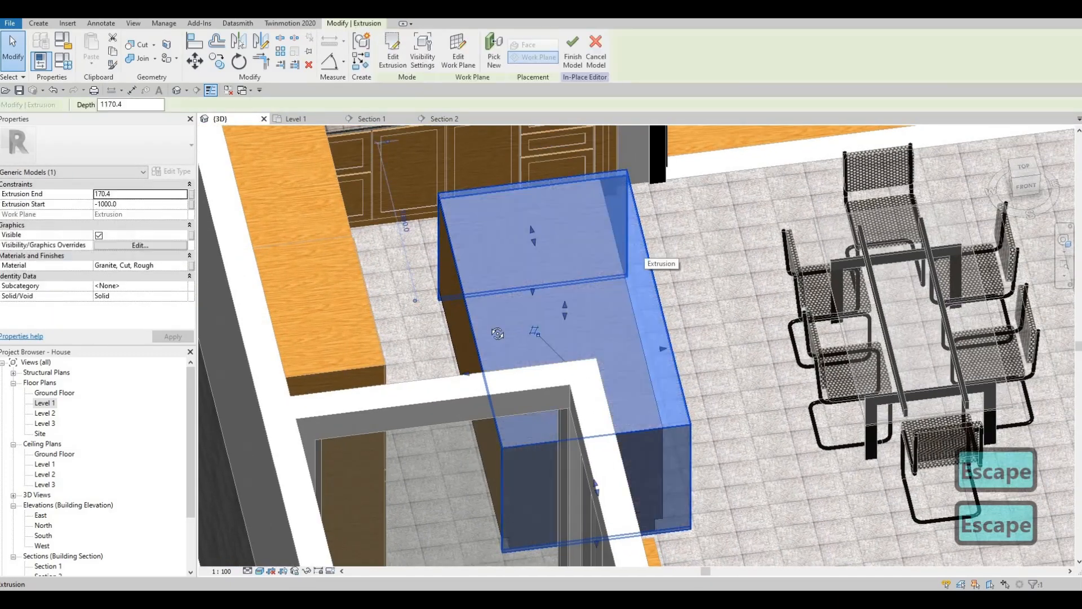
middle_click_drag(473, 341, 467, 348, "shift")
left_click_drag(467, 348, 459, 339)
key("Escape")
middle_click_drag(443, 252, 503, 250, "shift")
scroll(478, 289, "up", 5)
key("Escape")
key("Escape")
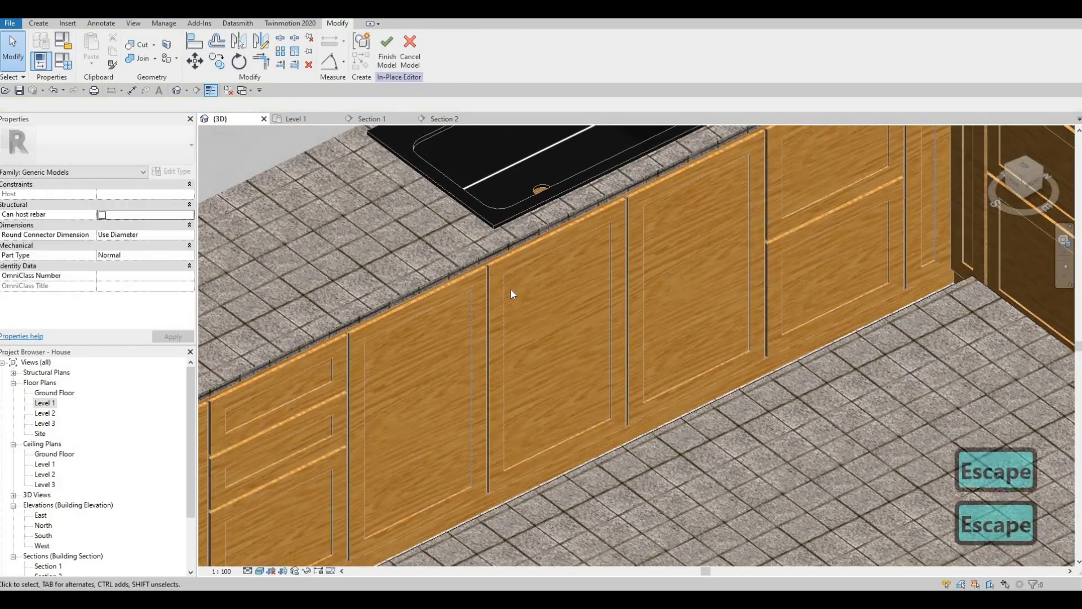
scroll(536, 297, "down", 3)
key("a")
key("l")
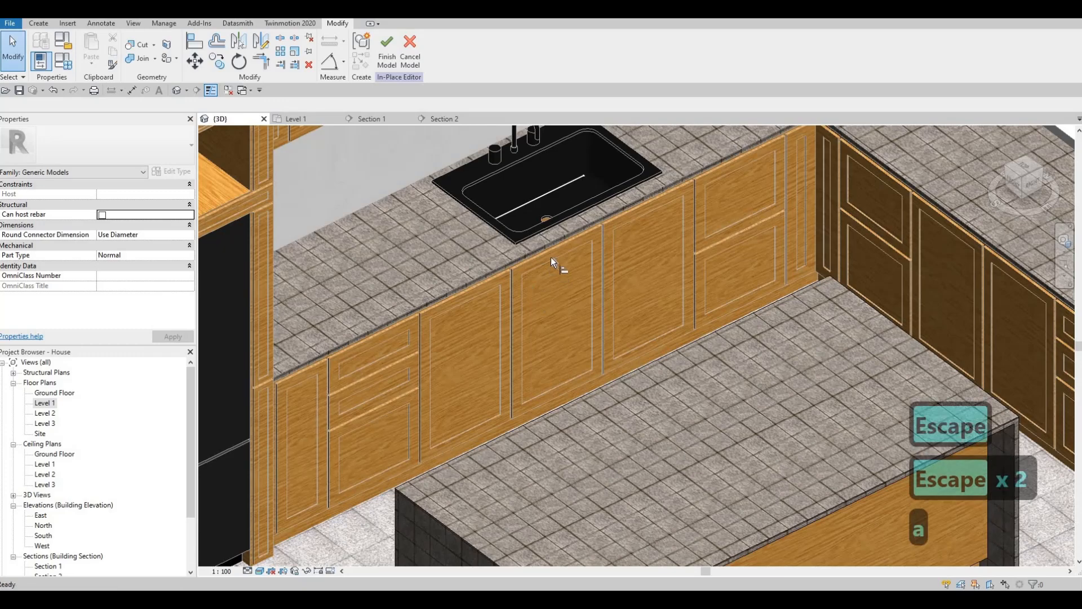
left_click(592, 220)
scroll(595, 228, "down", 3)
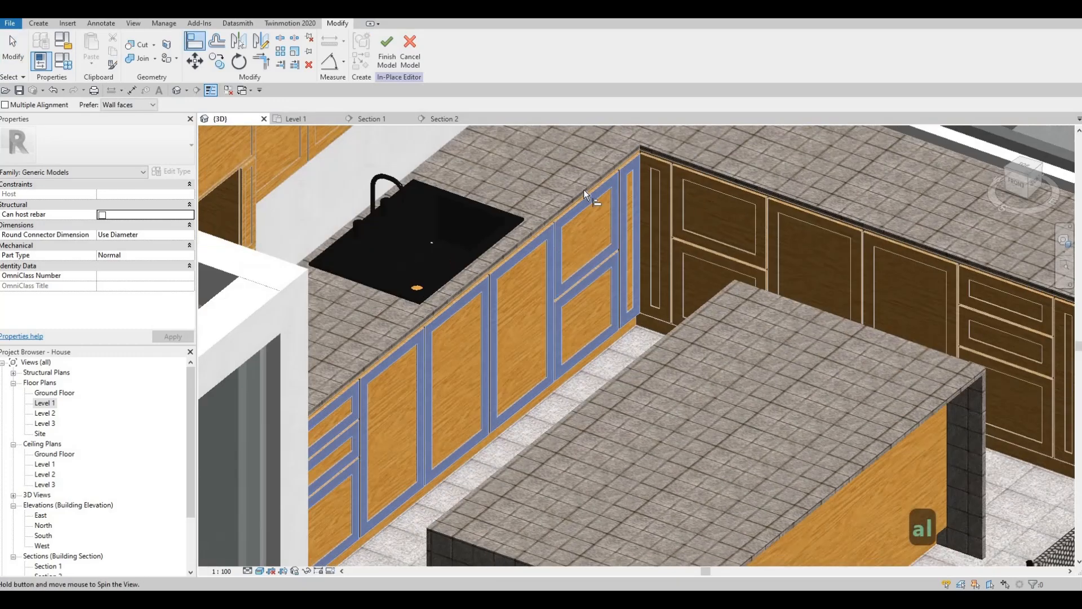
scroll(590, 179, "up", 6)
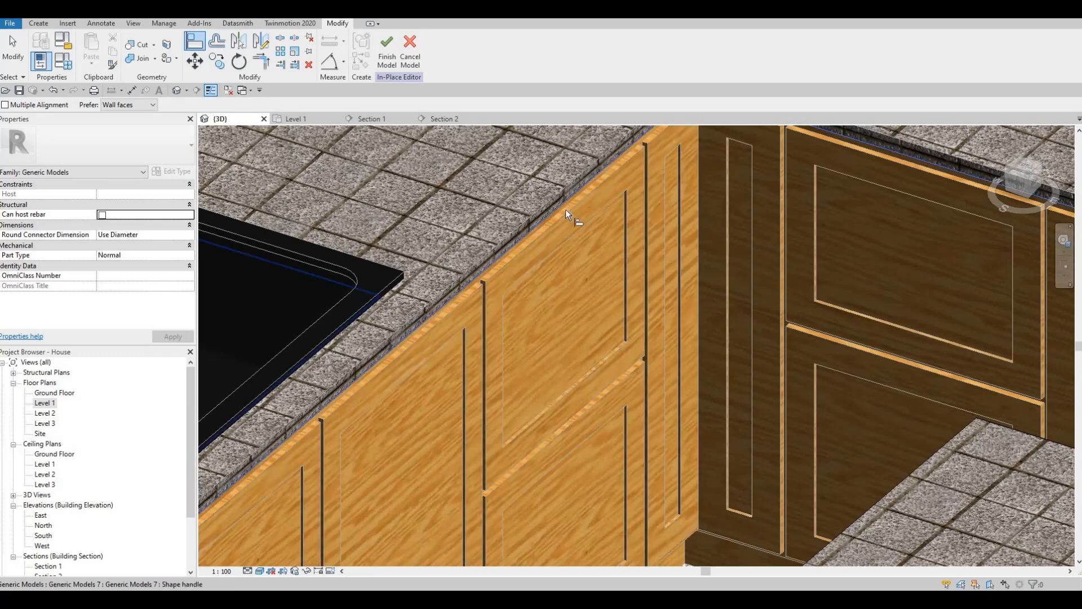
scroll(563, 263, "down", 3)
key("Escape")
key("Escape")
Finish the in-place island model and return to the project's 3D view with nothing selected.
scroll(586, 277, "down", 5)
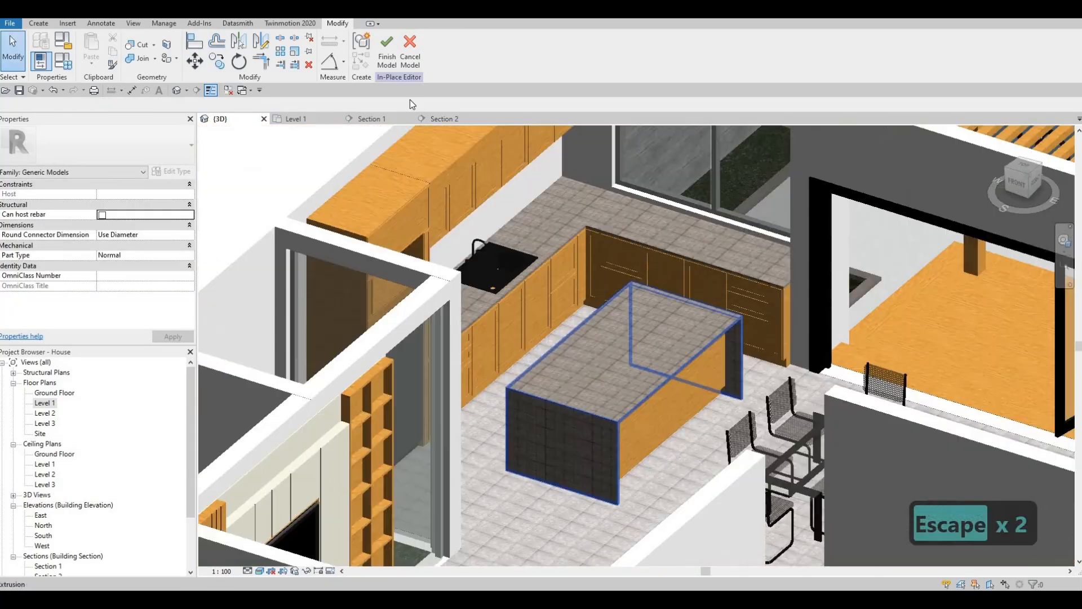
scroll(563, 252, "up", 6)
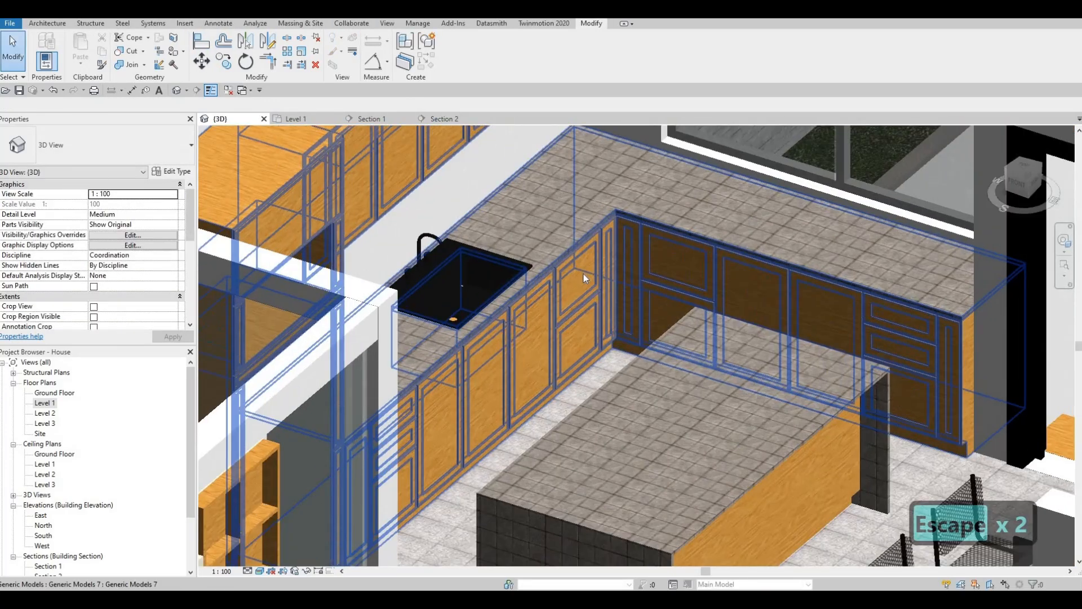
key("Escape")
key("Escape")
key("Escape")
key("a")
key("l")
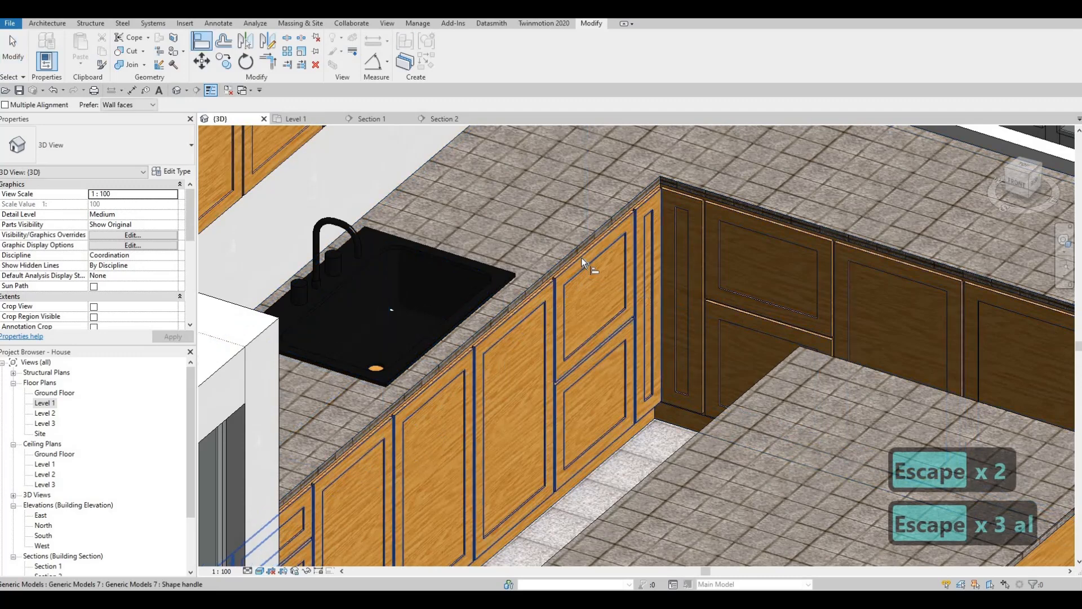
scroll(580, 257, "up", 3)
left_click(581, 232)
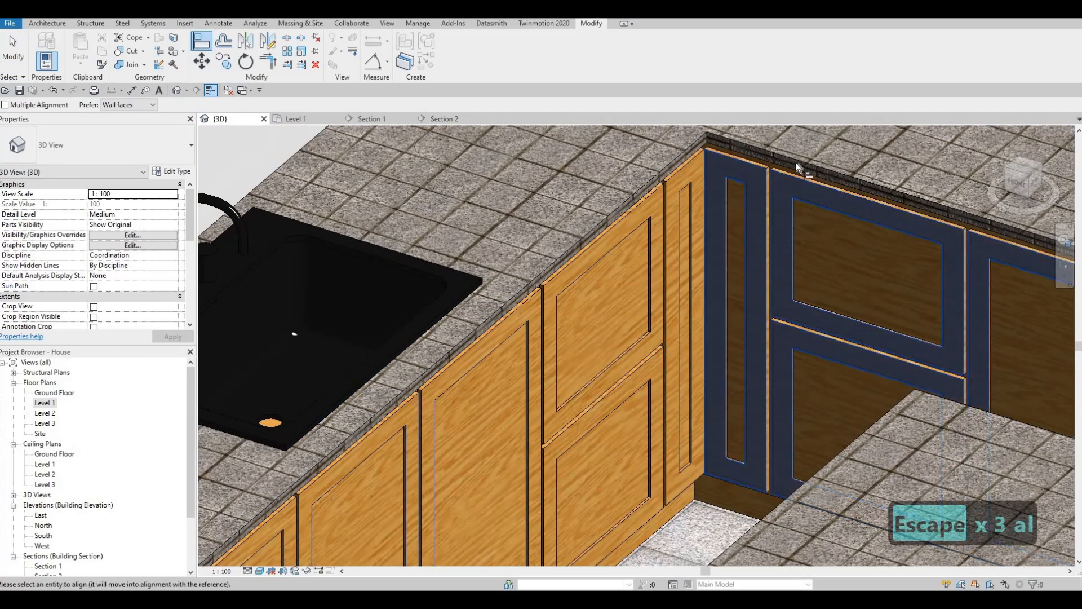
key("Escape")
middle_click_drag(745, 205, 622, 289, "shift")
key("Escape")
In the Level 1 floor plan, move the dining table and its six chairs slightly away from the island toward the living area.
scroll(645, 265, "down", 5)
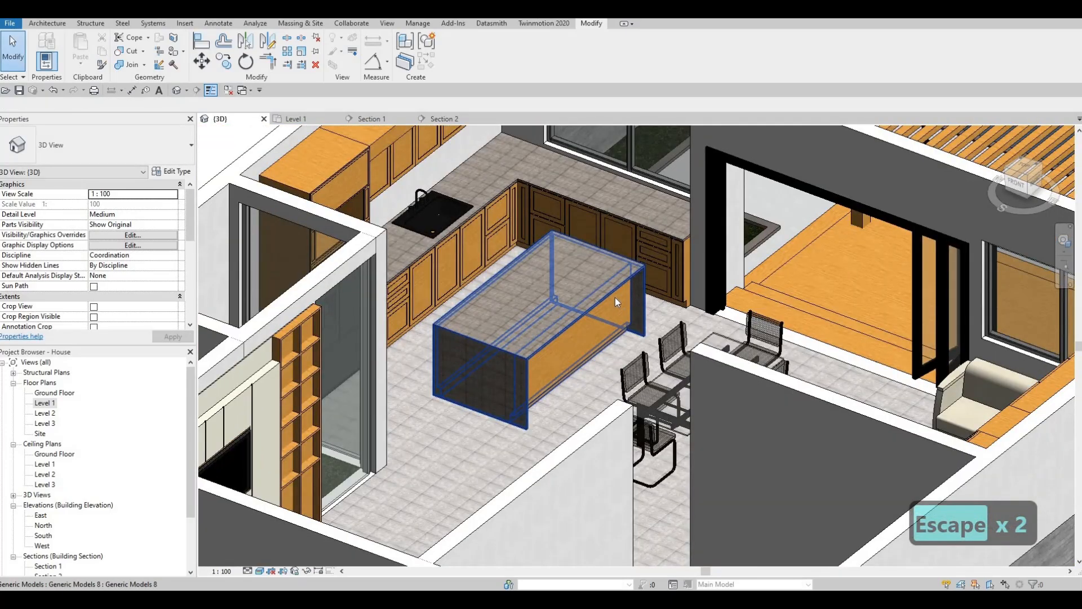
middle_click_drag(732, 370, 350, 141, "shift")
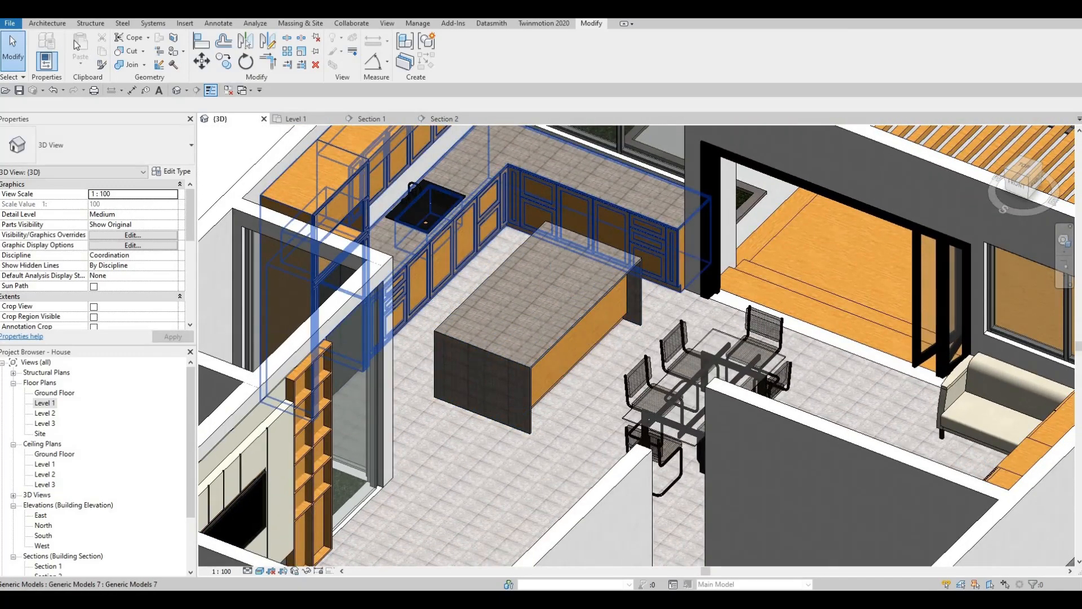
double_click(46, 403)
middle_click_drag(606, 279, 555, 257)
scroll(555, 256, "down", 2)
key("Escape")
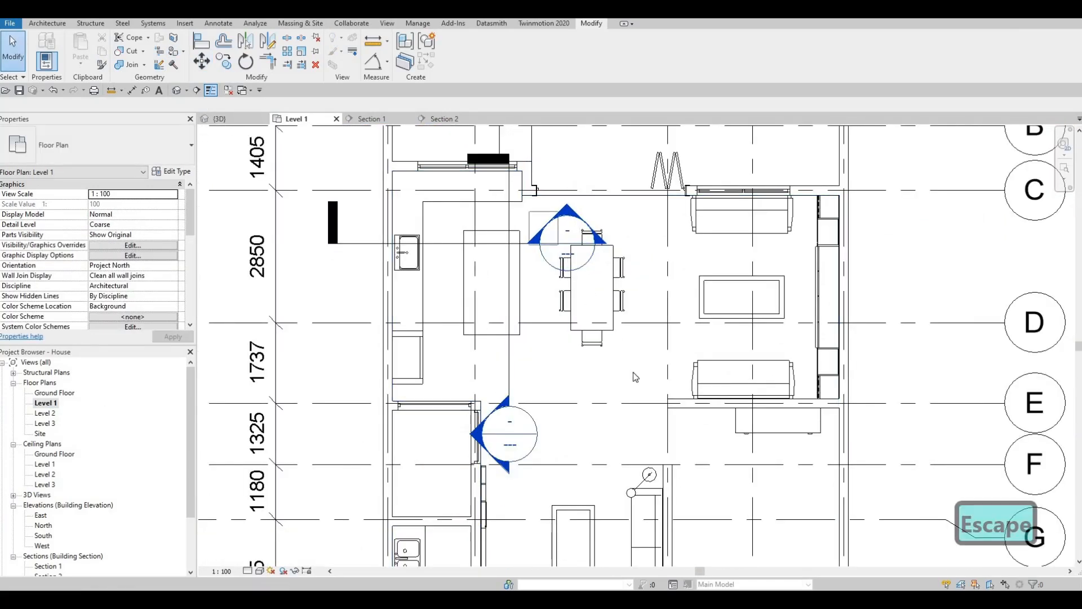
left_click(613, 278)
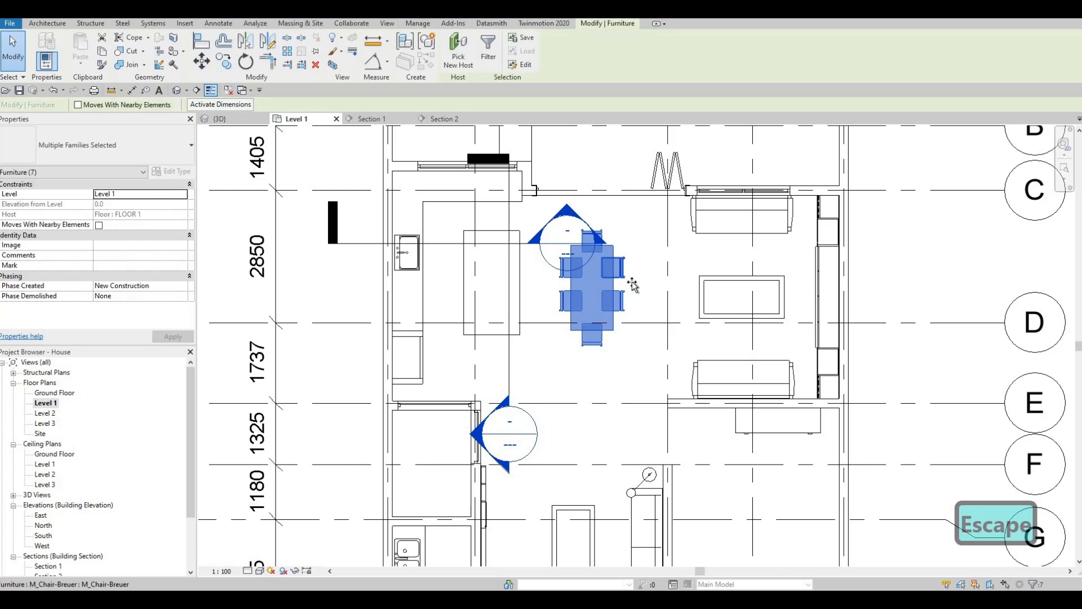
left_click_drag(632, 285, 633, 282)
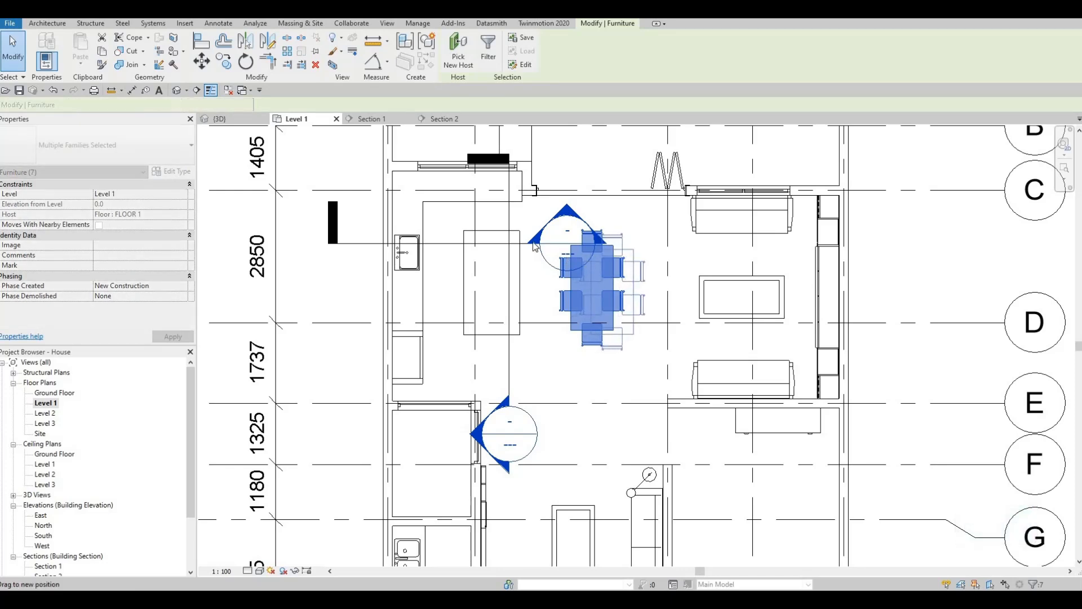
key("Escape")
key("Escape")
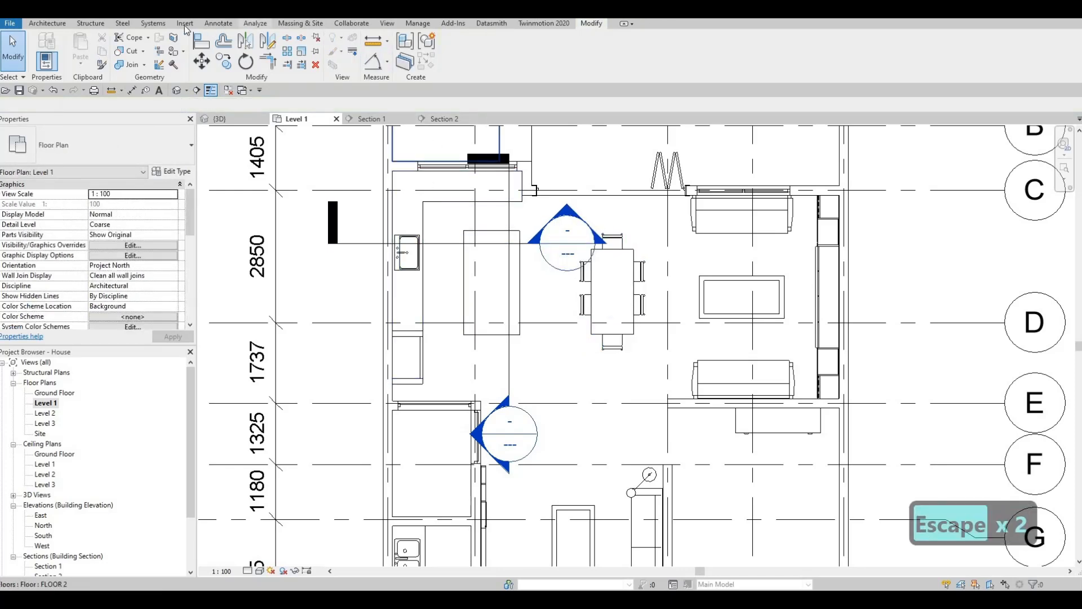
Start loading a family and browse to the Seating folder under Furniture in the Canada metric library.
scroll(454, 70, "up", 10)
left_click(462, 54)
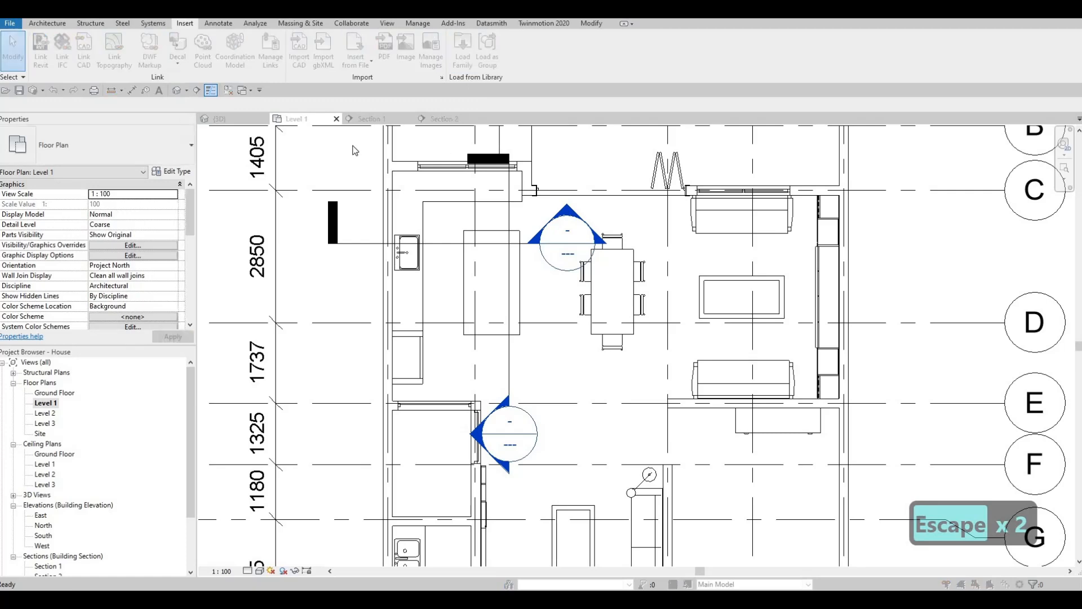
left_click(718, 101)
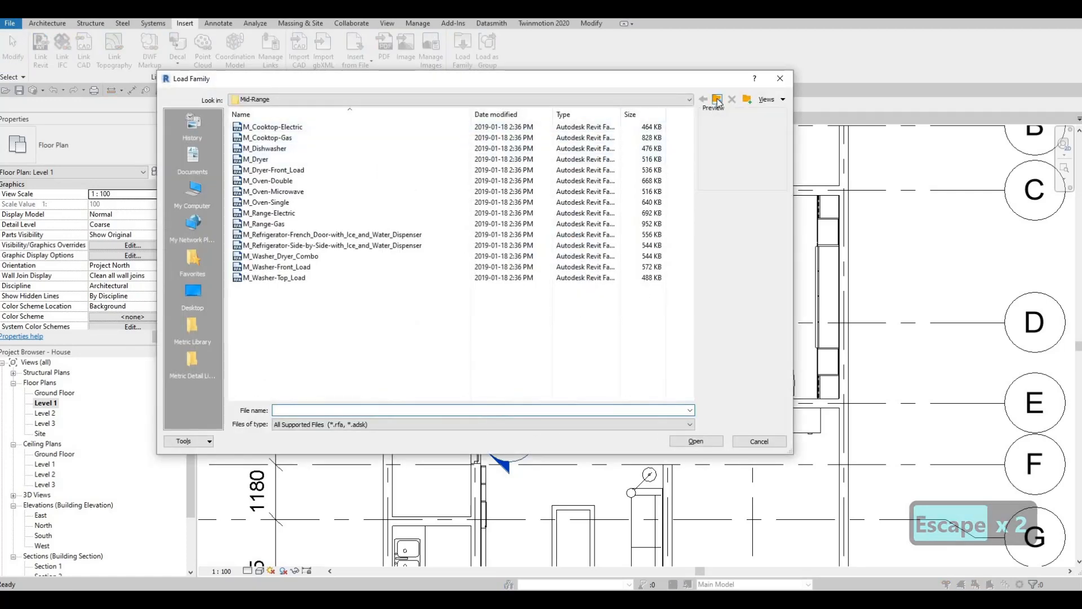
left_click(718, 101)
left_click(718, 100)
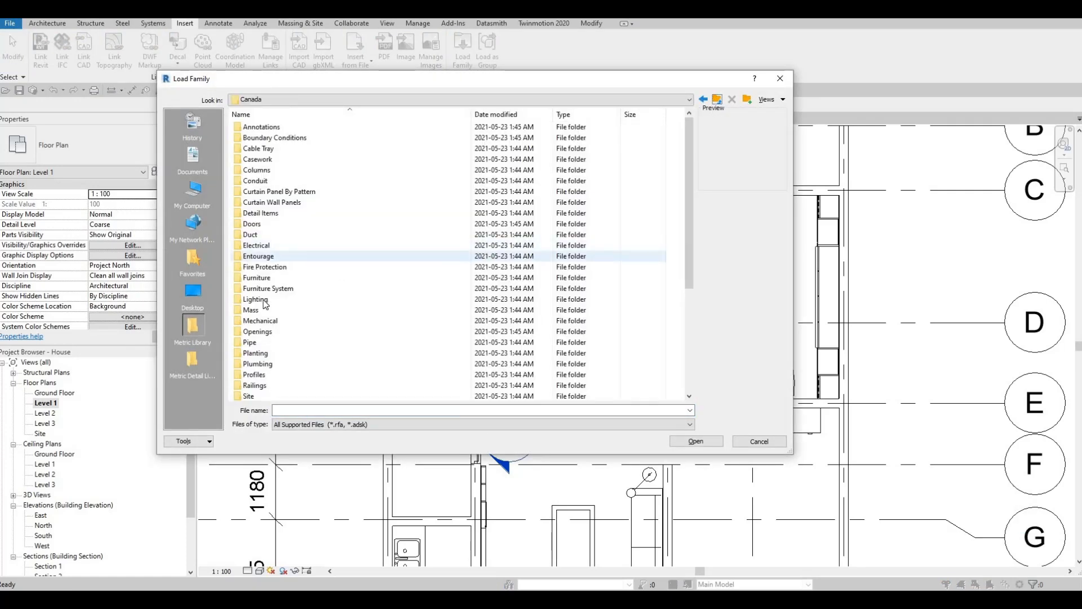
left_click(271, 277)
key("Return")
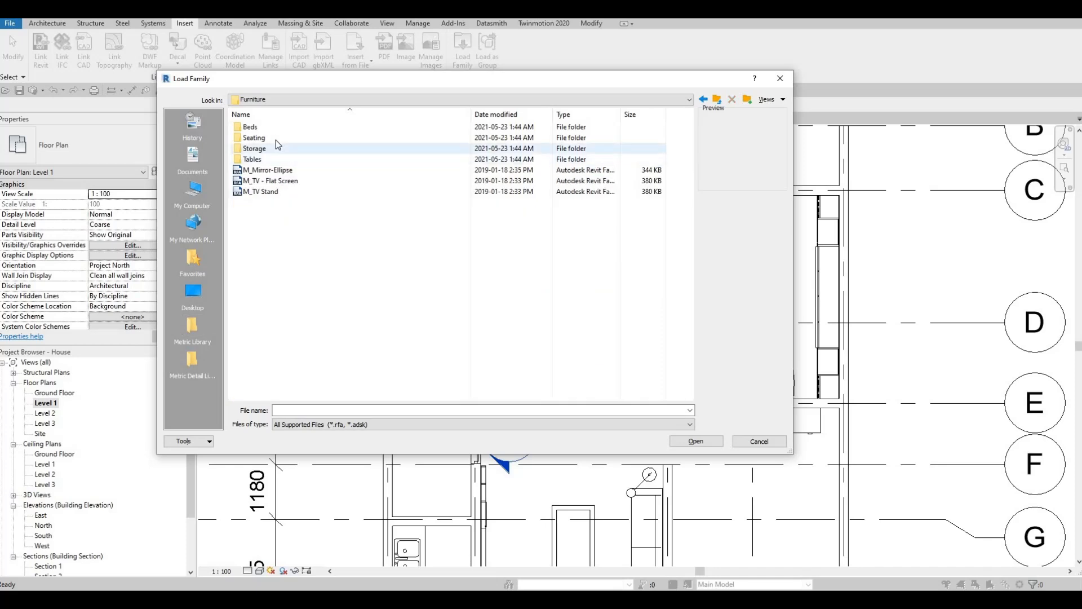
double_click(275, 137)
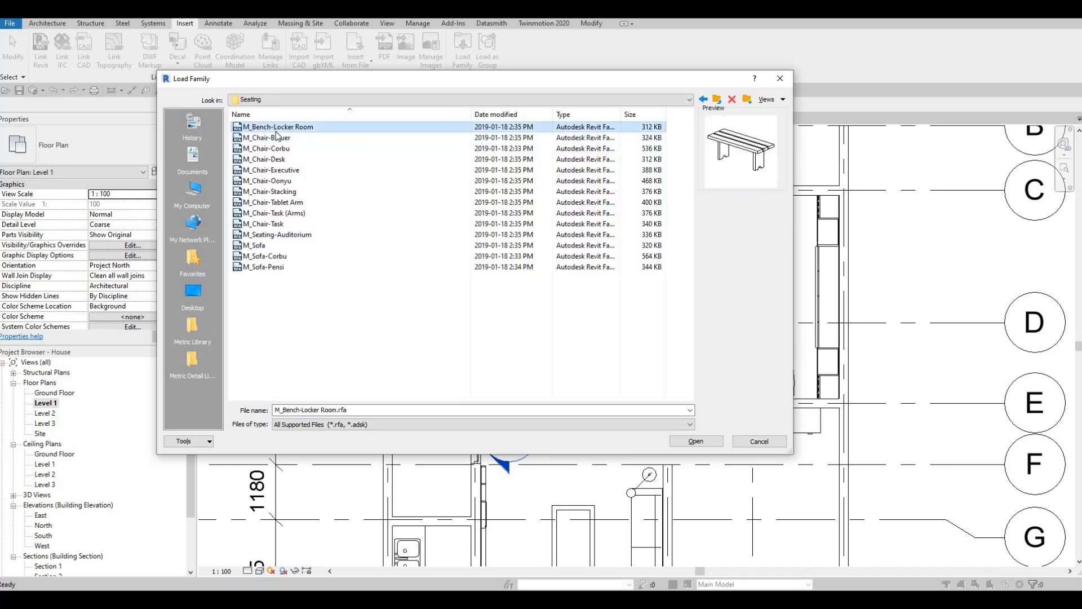
Load the M_Chair-Stacking family into the project.
key("Down")
key("Down")
key("Down")
key("Down")
key("Down")
key("Down")
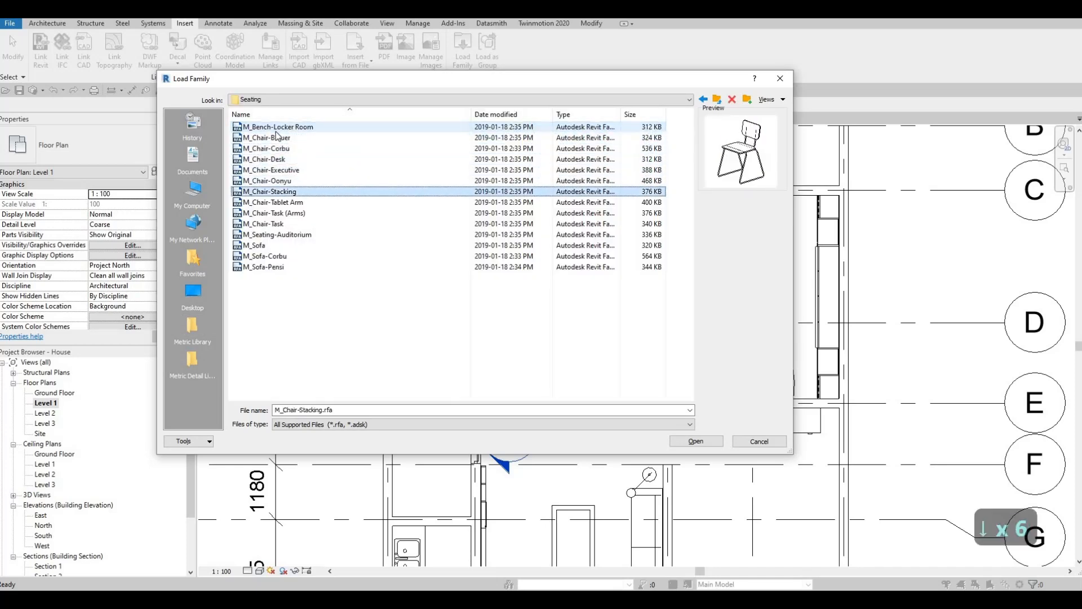
left_click(684, 442)
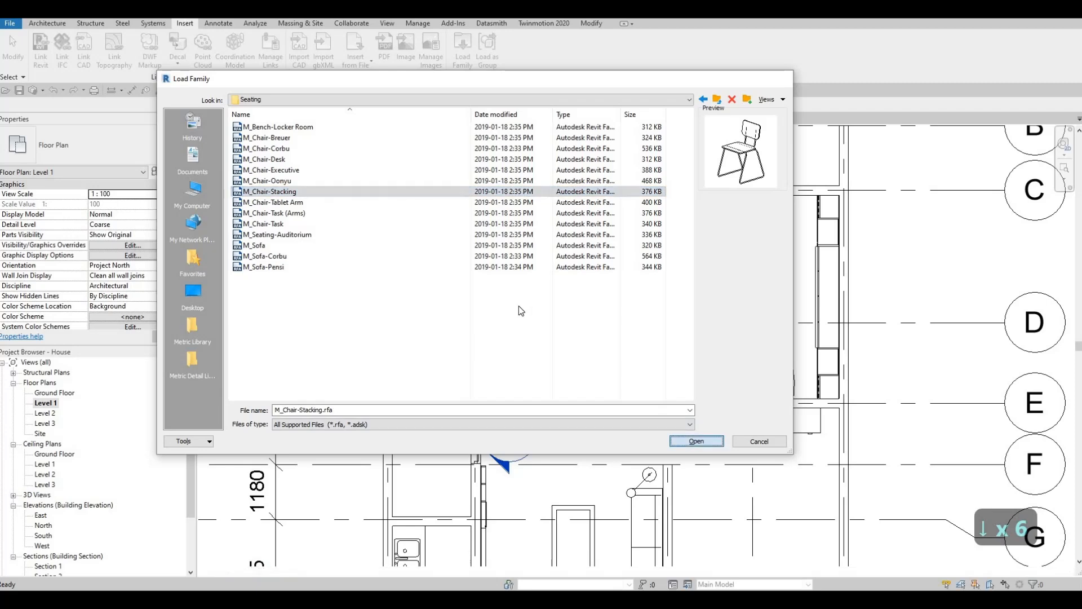
Place one M_Chair-Stacking, rotated to face the island, partly under the granite top on its dining side.
key("c")
key("m")
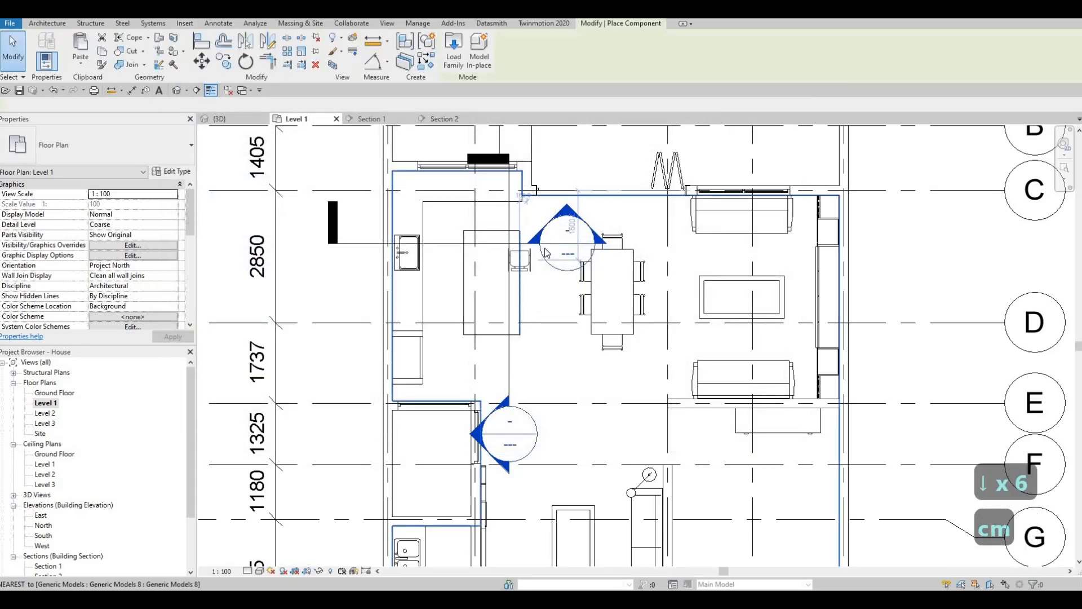
scroll(525, 266, "up", 4)
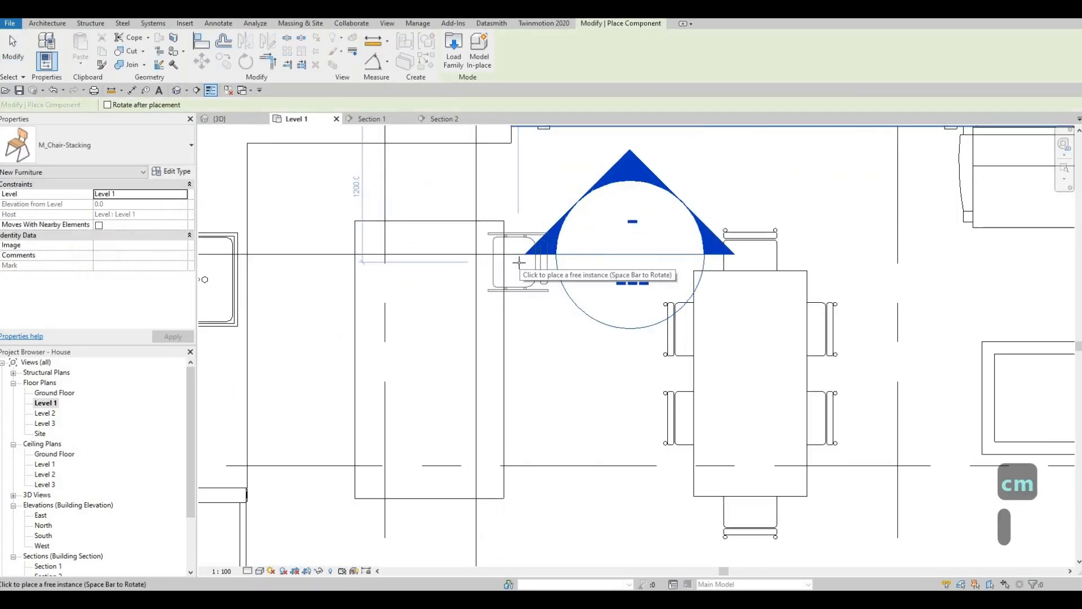
left_click(525, 295)
key("Escape")
key("Escape")
key("Escape")
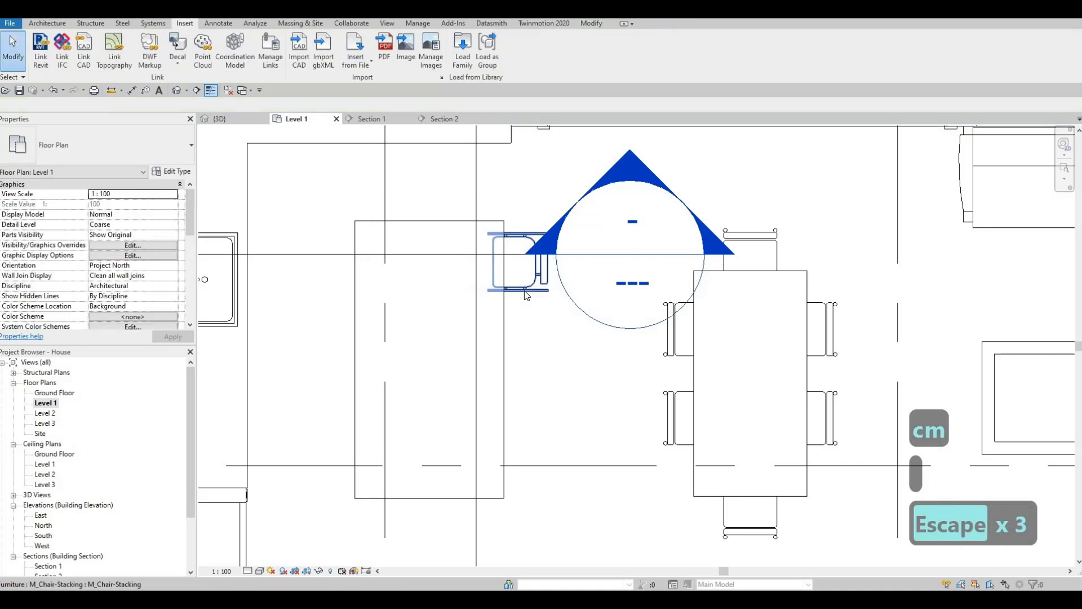
Copy the stacking chair twice in a straight row along the island's dining-side edge.
left_click(524, 290)
key("c")
key("o")
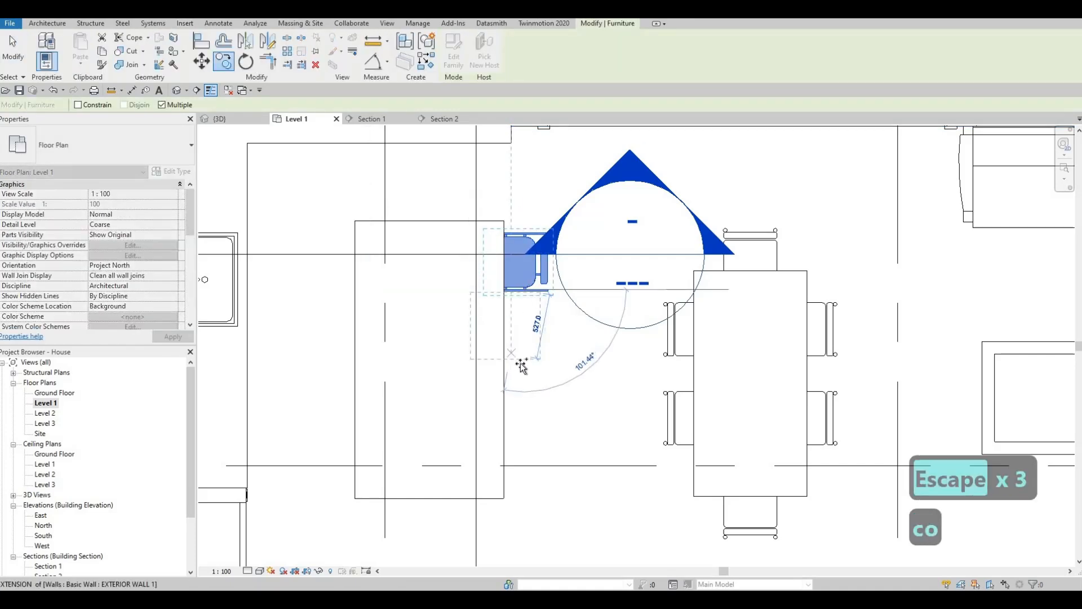
left_click(525, 418)
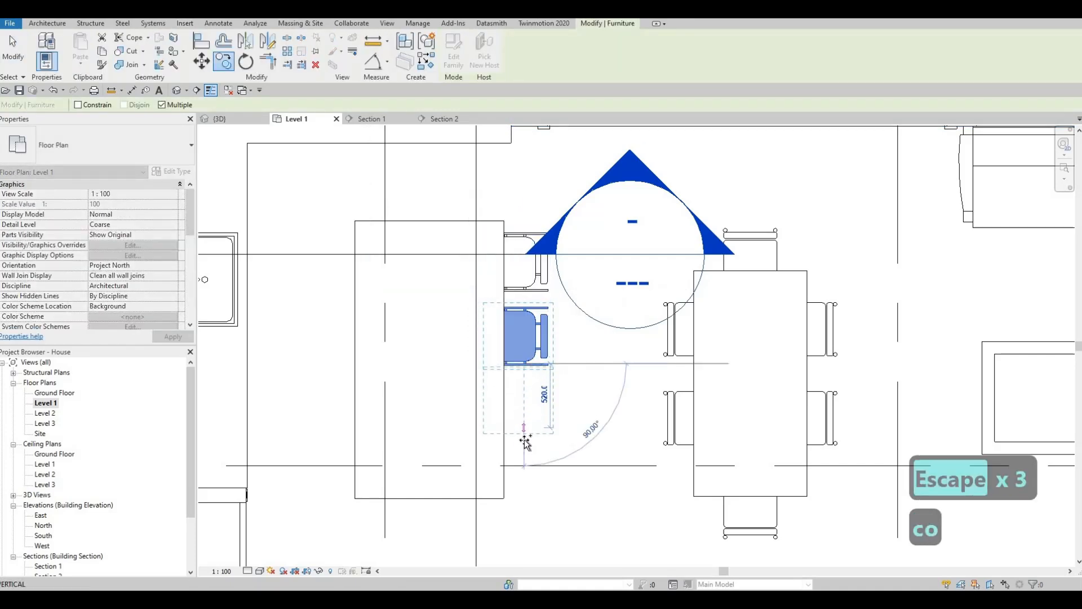
left_click(545, 415)
key("Escape")
key("Escape")
key("Escape")
left_click(546, 327)
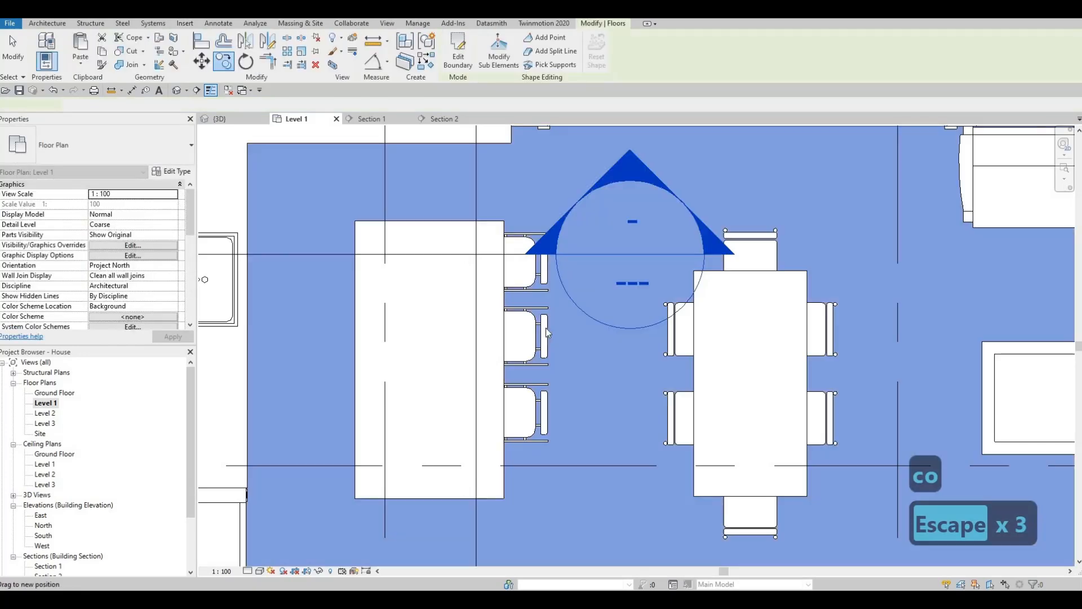
key("Escape")
key("Escape")
Select all three stacking chairs and nudge them down the plan together to centre the row along the island.
left_click(524, 412)
left_click(525, 337, "ctrl")
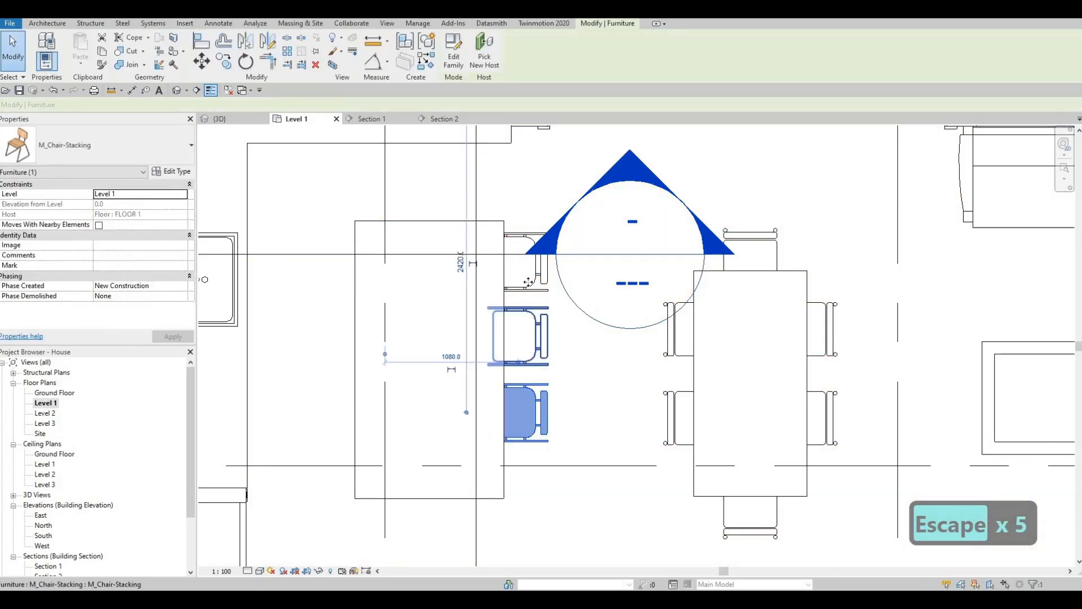
left_click(528, 282, "ctrl")
key("Down")
key("Down")
key("Down")
key("Down")
key("Down")
key("Down")
key("Down")
key("Down")
key("Down")
key("Down")
key("Down")
key("Down")
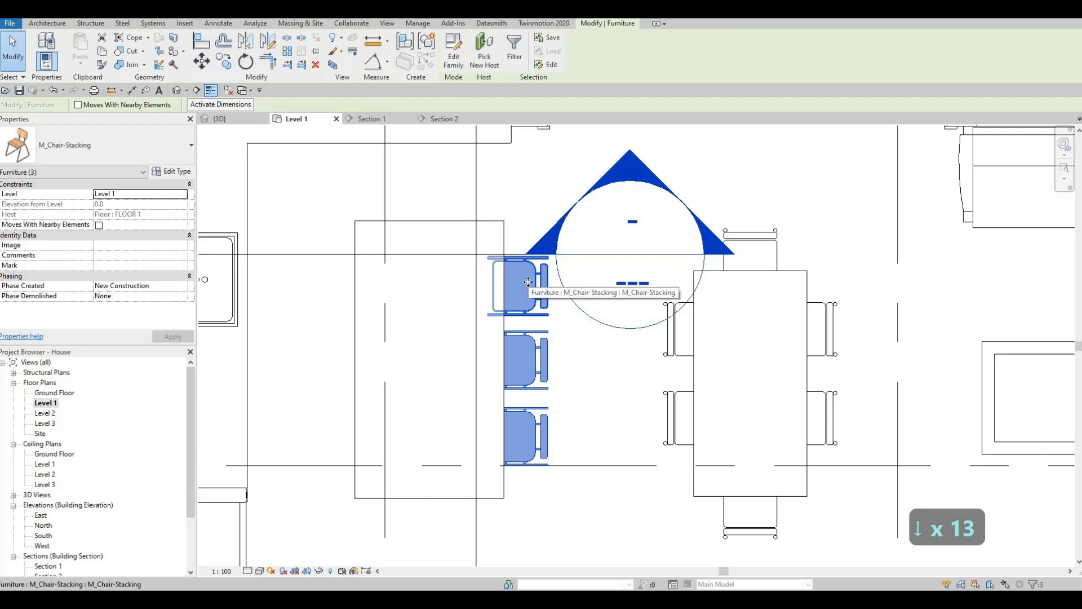
key("Down")
key("Up")
key("Up")
key("Escape")
key("Escape")
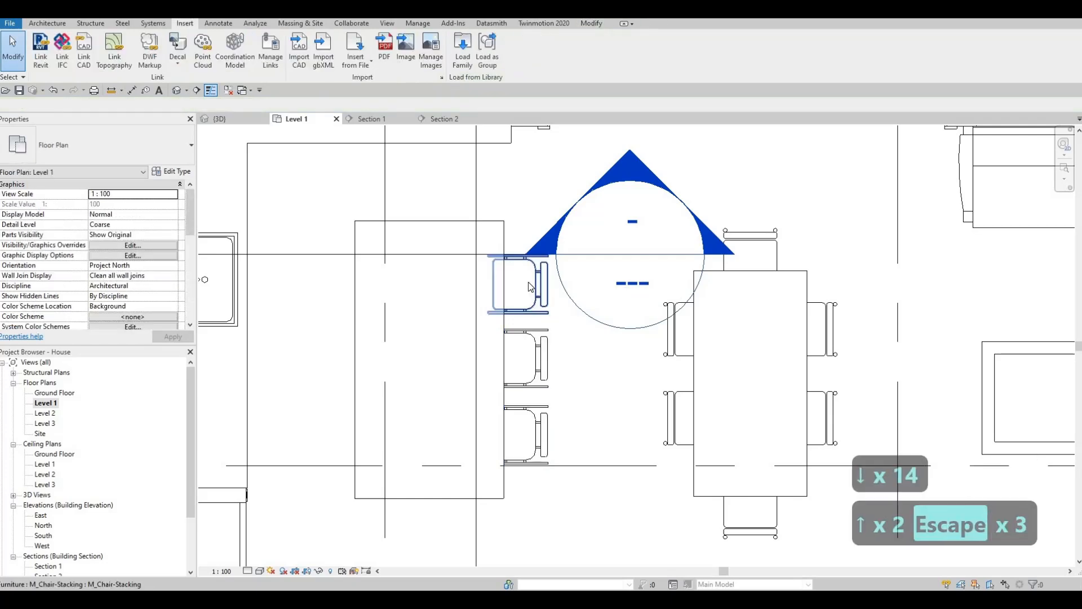
Browse the family library to the Mid-Range folder of domestic Specialty Equipment for loading a family.
key("F1")
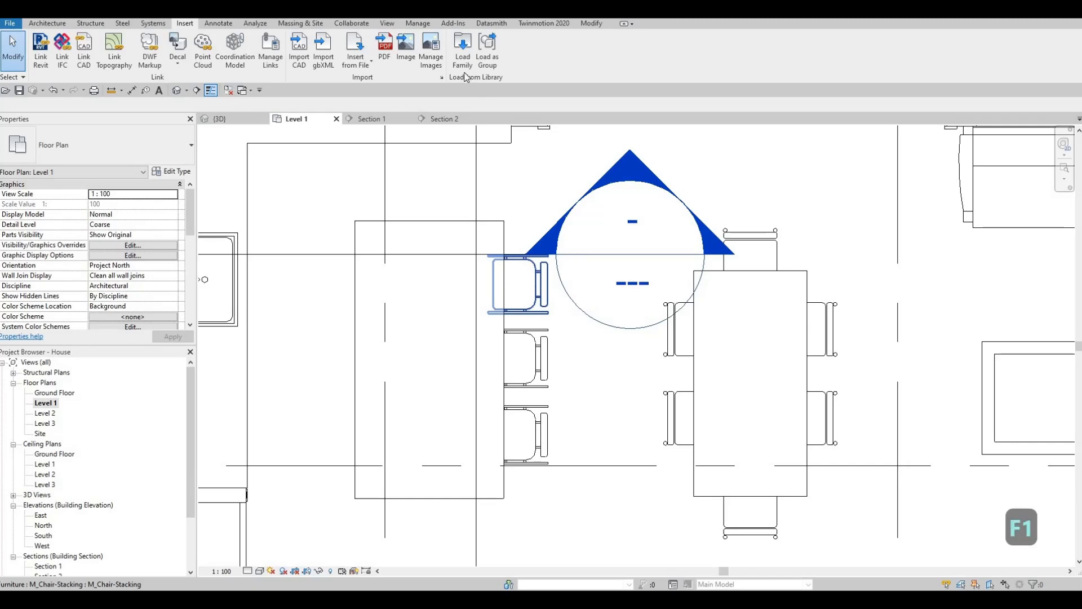
left_click(463, 59)
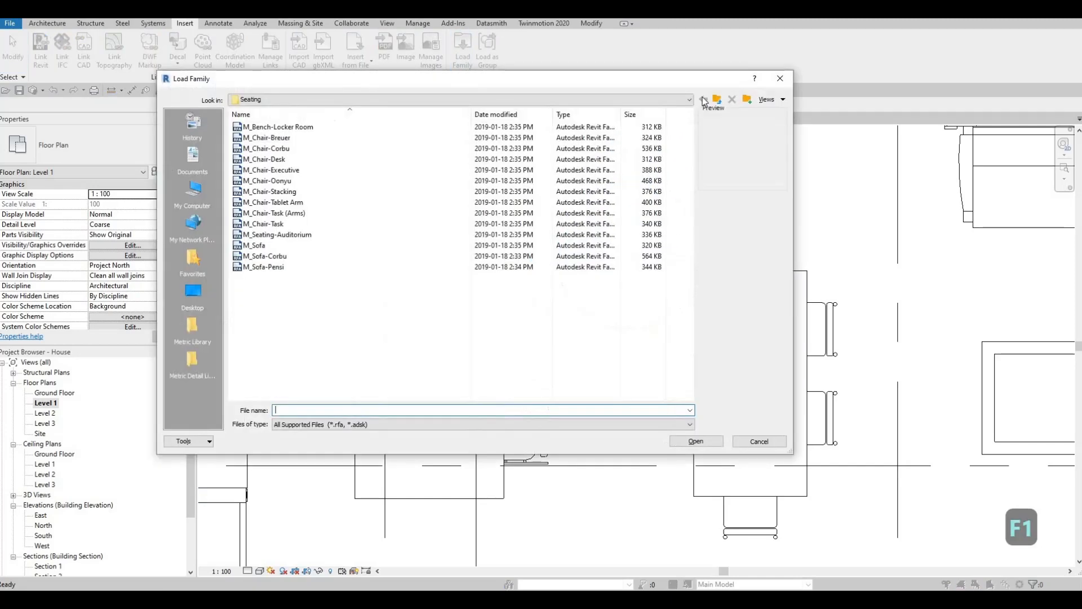
left_click(718, 100)
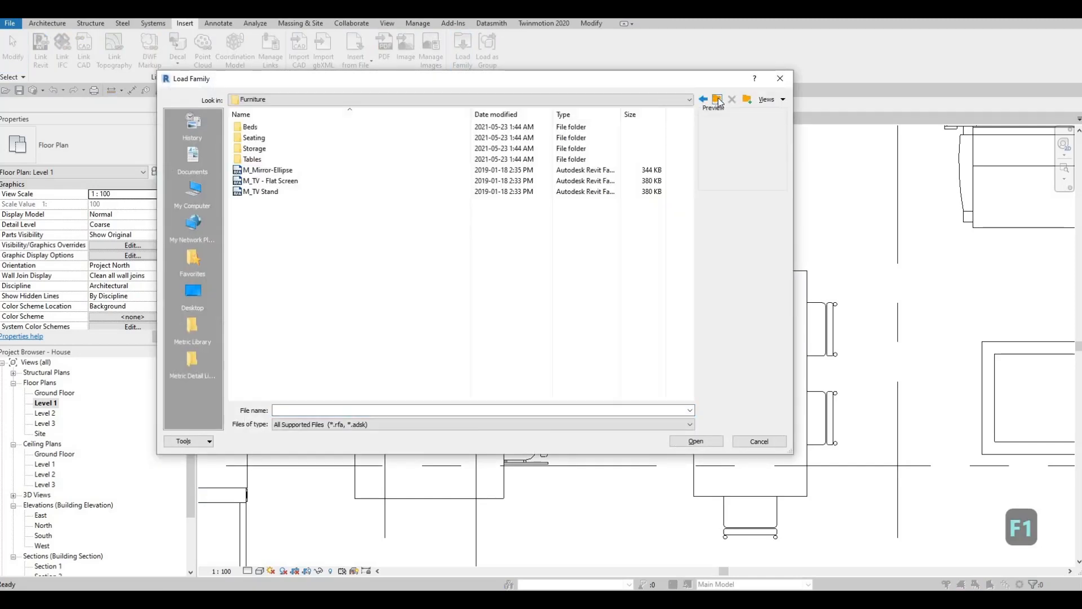
key("BackSpace")
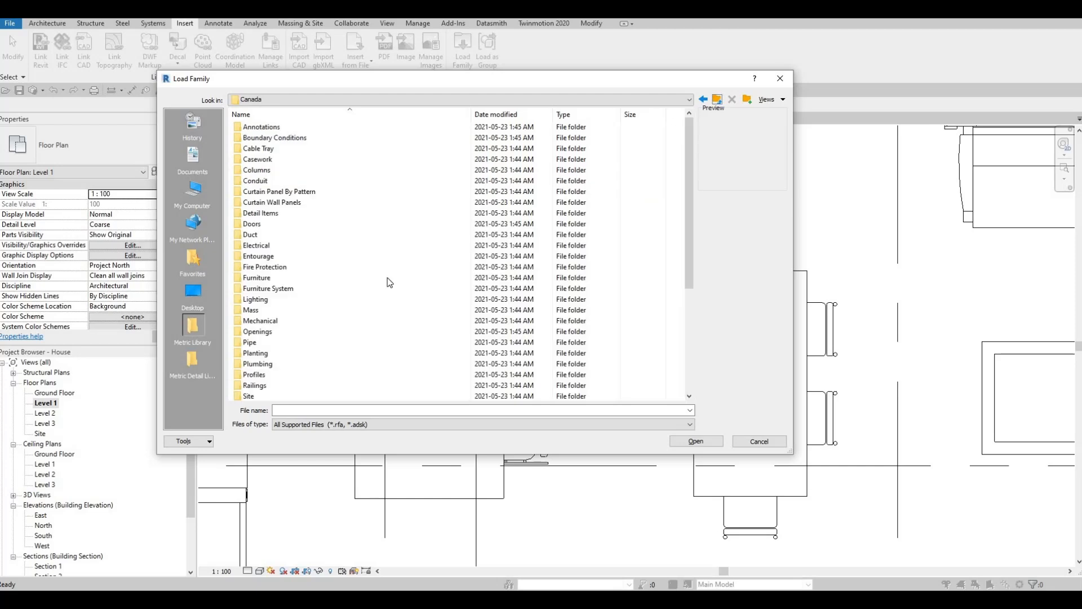
scroll(307, 262, "down", 5)
double_click(307, 245)
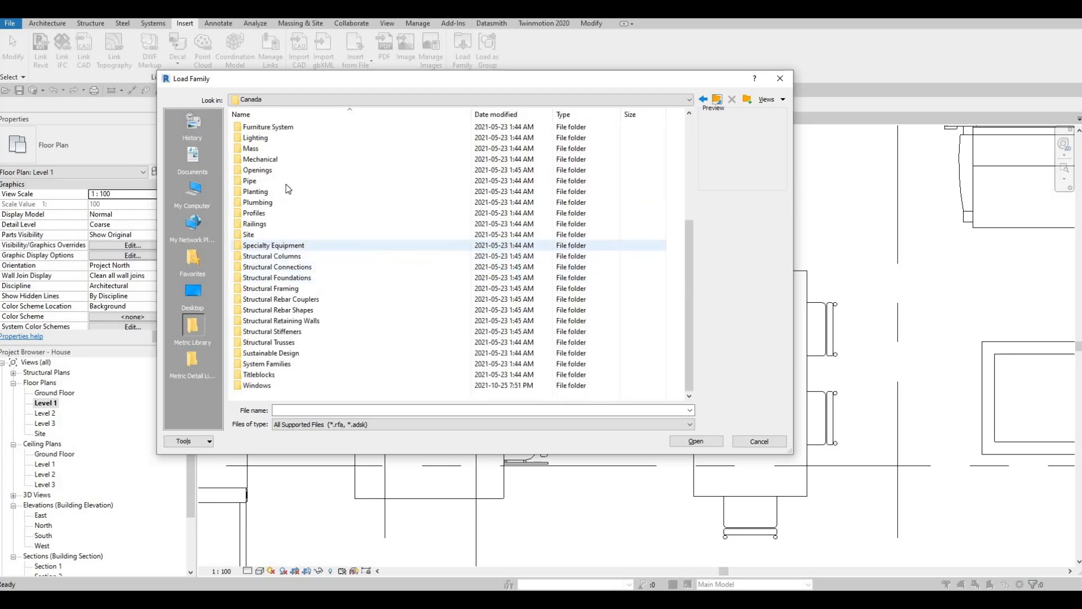
double_click(270, 141)
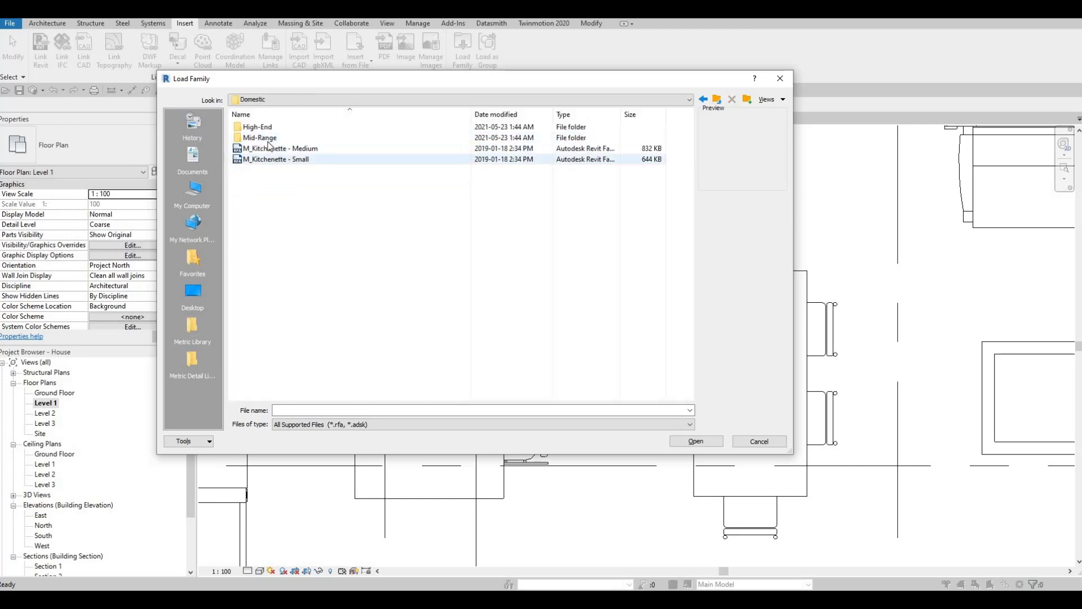
double_click(265, 138)
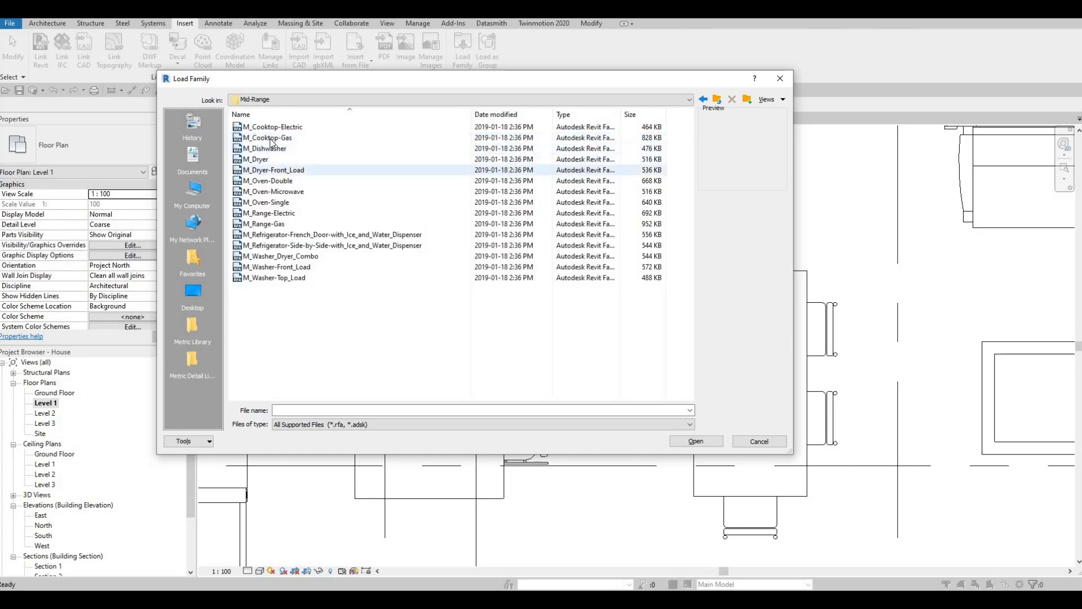
Compare the cooktop and oven family previews and load M_Cooktop-Electric into the project.
left_click(277, 138)
left_click(287, 128)
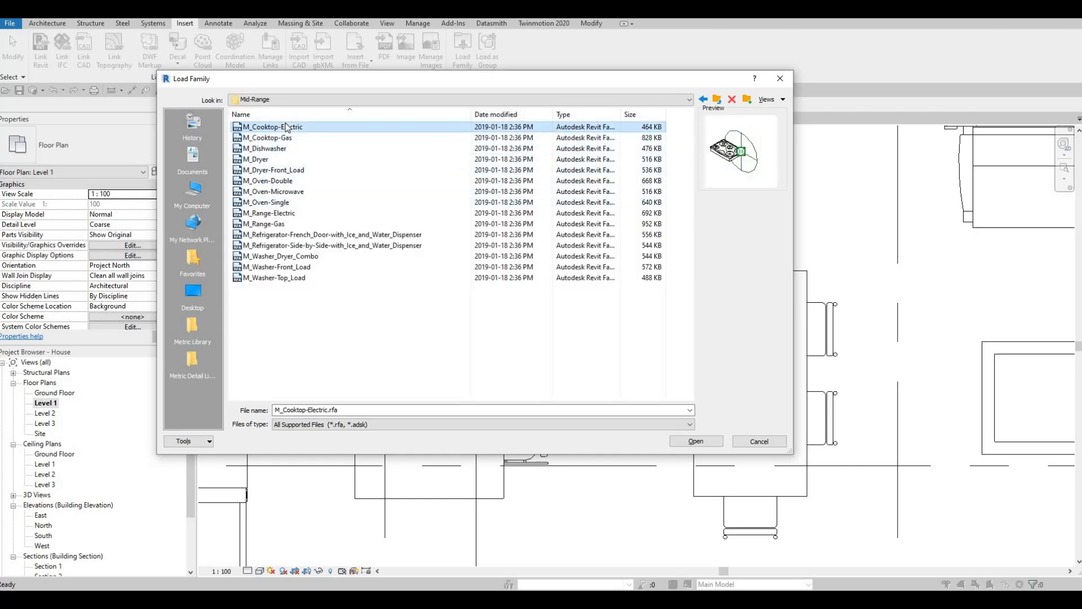
left_click(266, 181)
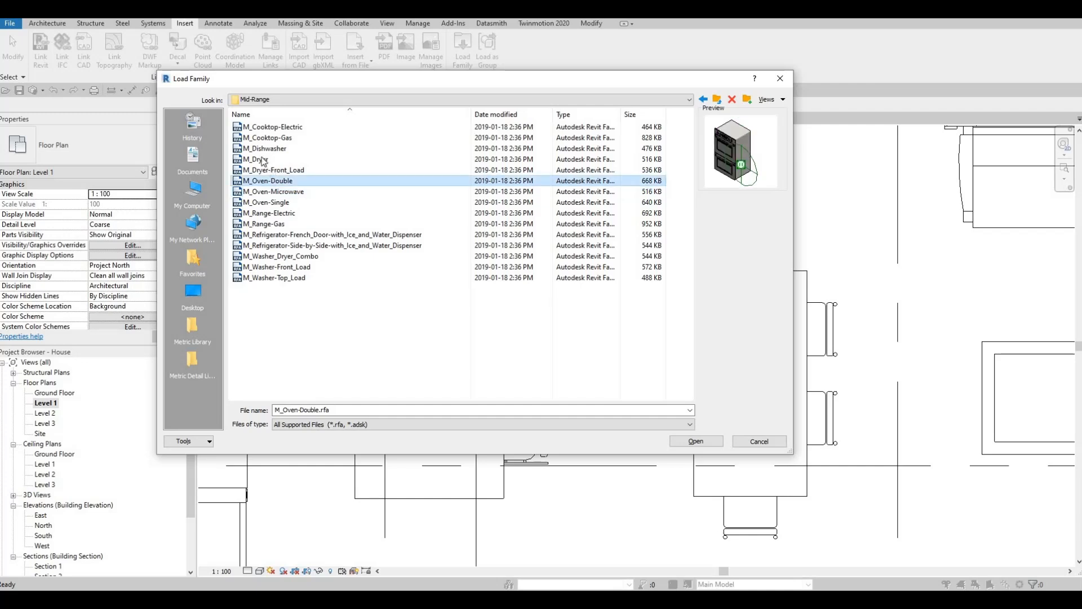
left_click(261, 169)
left_click(262, 139)
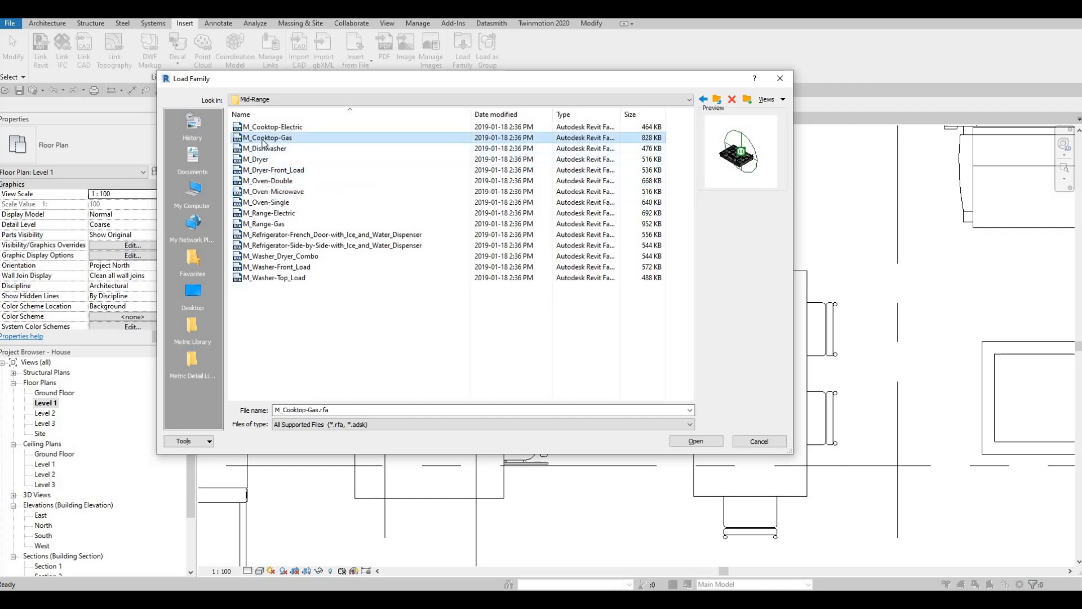
key("Up")
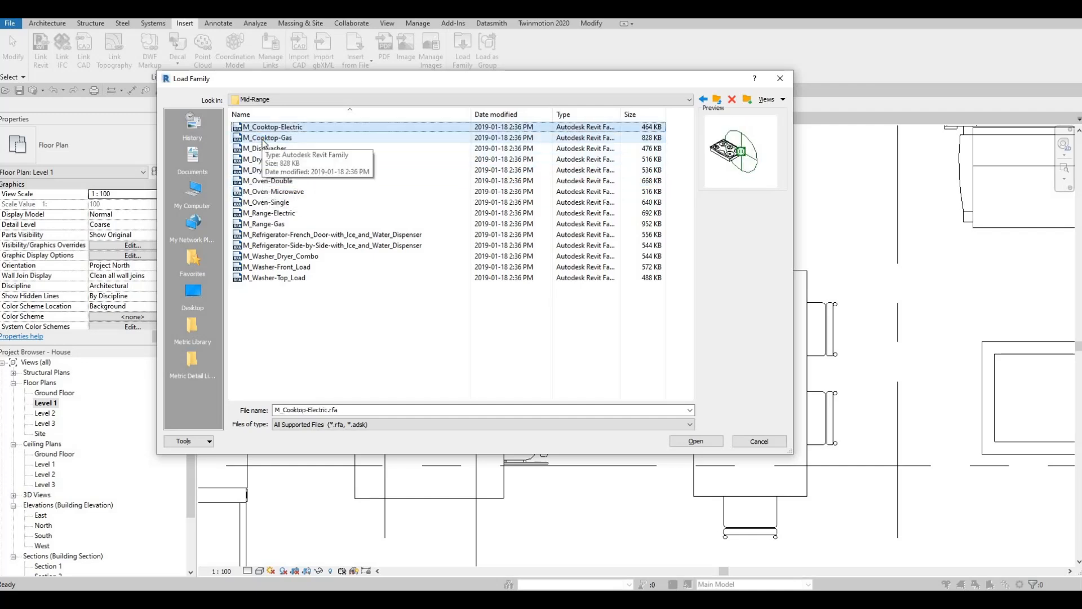
key("Down")
key("Up")
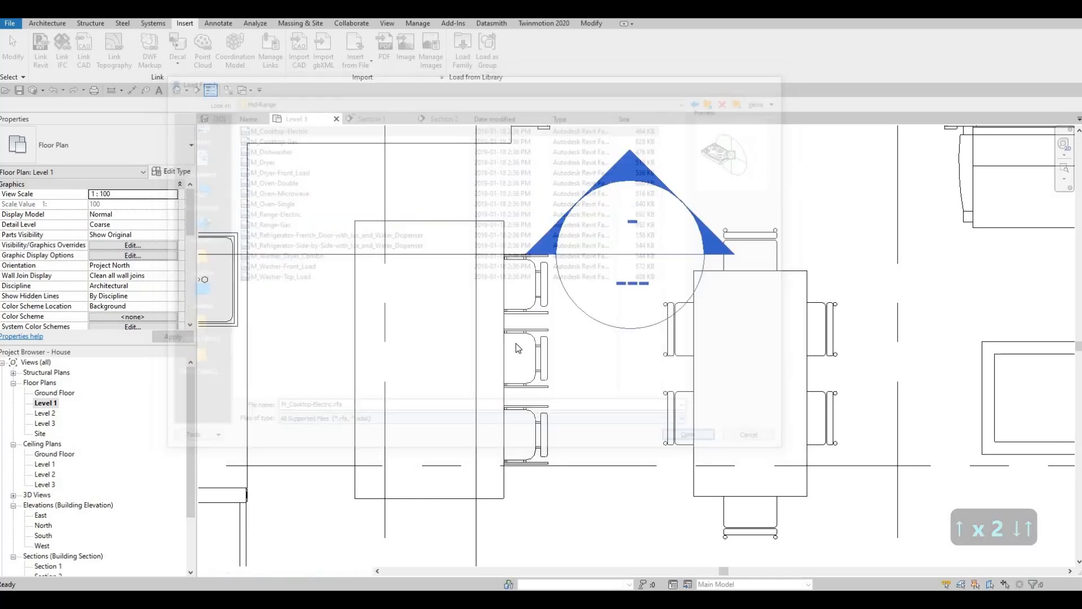
Place one 750mm M_Cooktop-Electric on the island top, rotated so its front faces away from the stacking chairs.
key("c")
key("m")
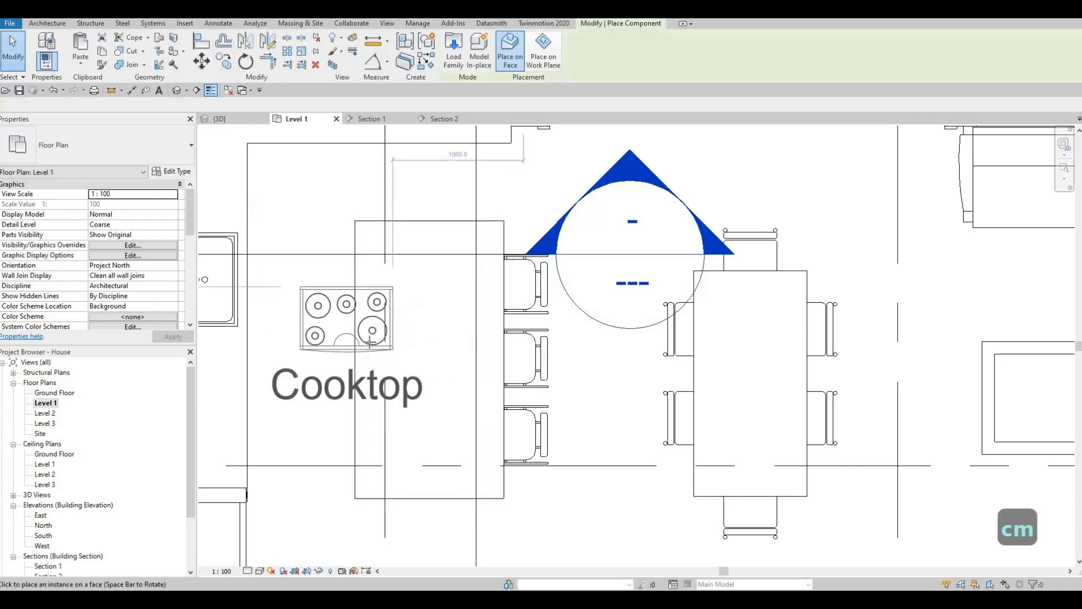
key("space")
key("space")
key("space")
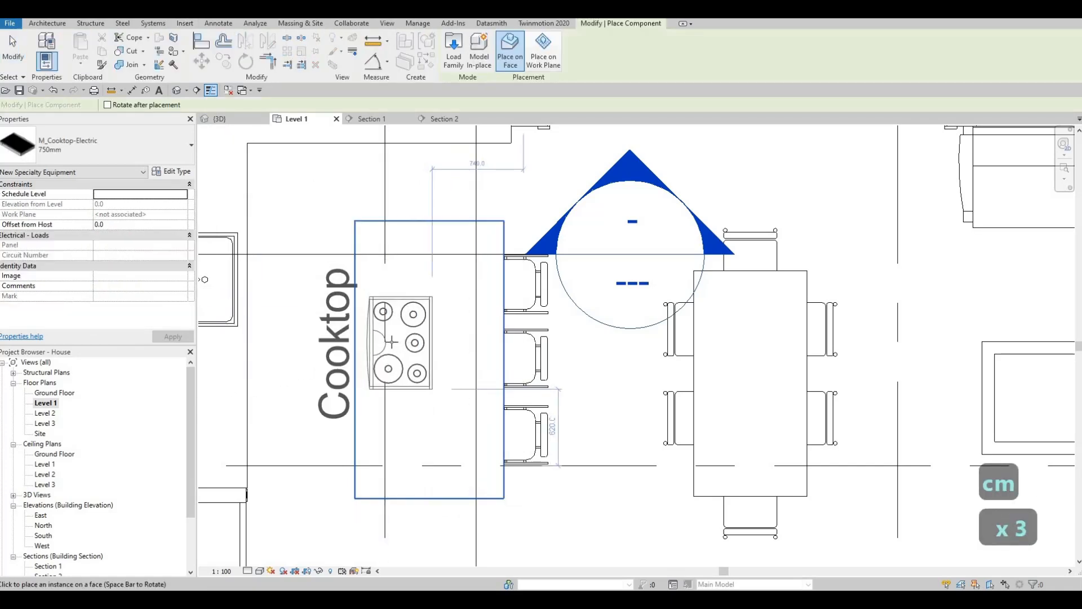
left_click(473, 339)
key("Escape")
key("Escape")
key("Escape")
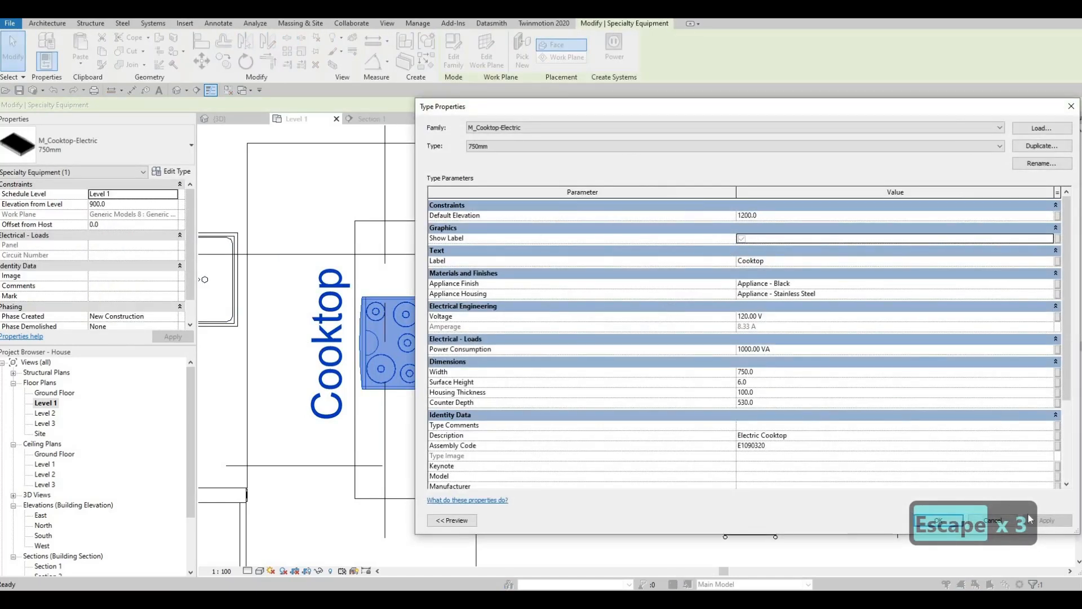
Turn off Show Label in the 750mm electric cooktop's type properties.
key("Return")
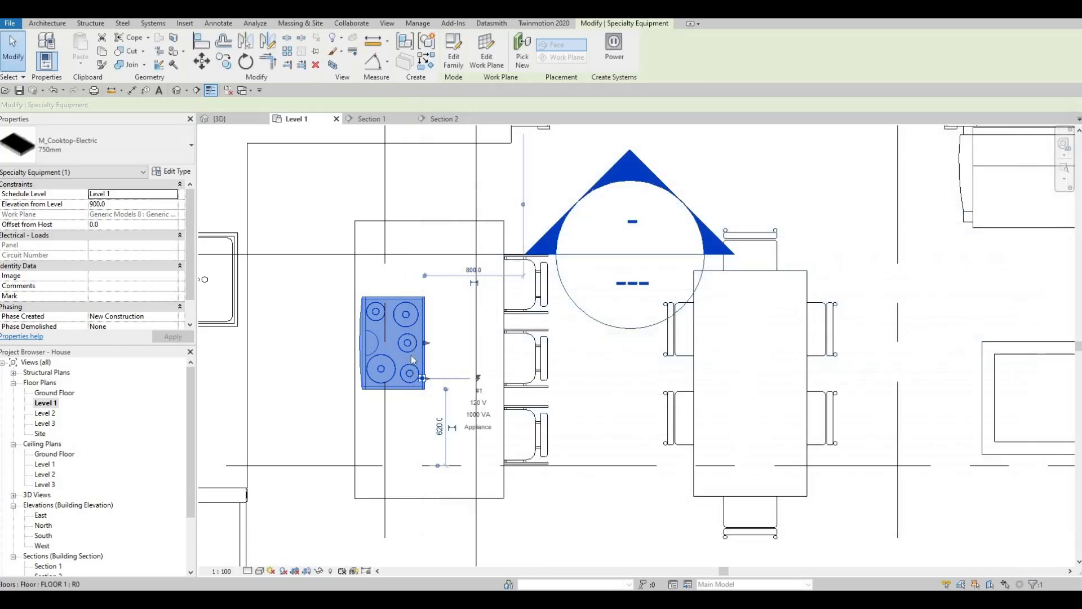
key("Escape")
key("Escape")
Nudge the cooktop slightly down the plan and away from the stacking chairs.
left_click(413, 360)
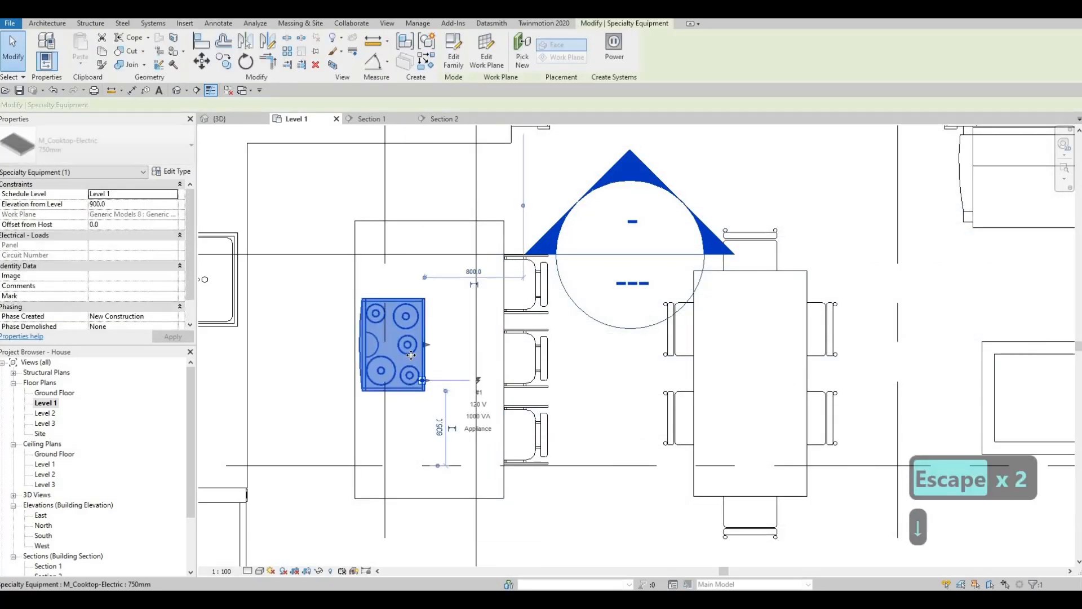
key("Down")
key("Down")
key("Left")
key("Escape")
key("Escape")
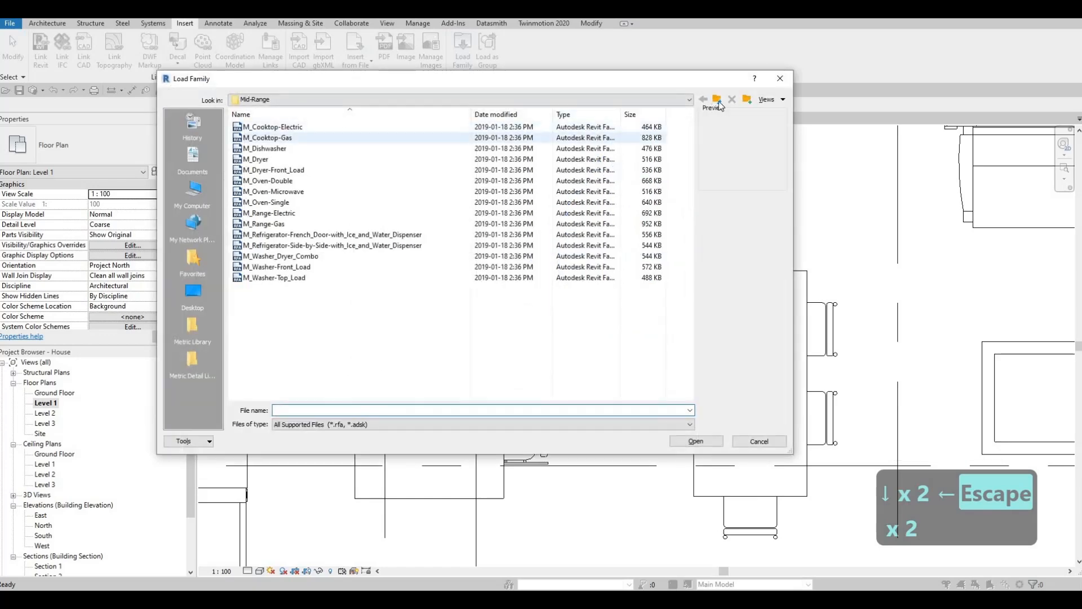
Preview the High-End domestic appliance families and load M_Hood-Island into the project.
left_click(718, 101)
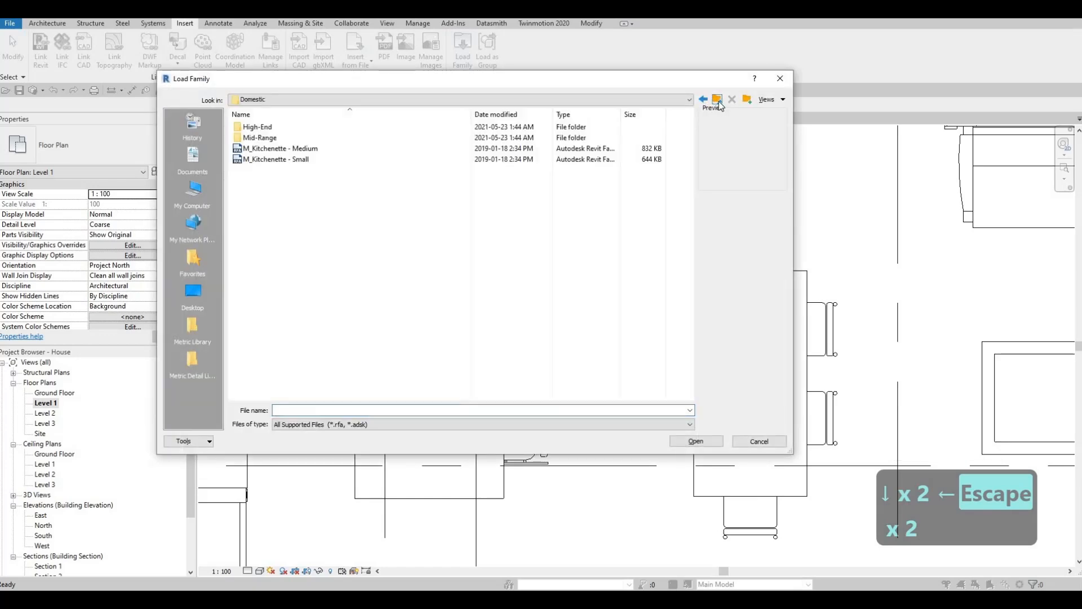
double_click(280, 128)
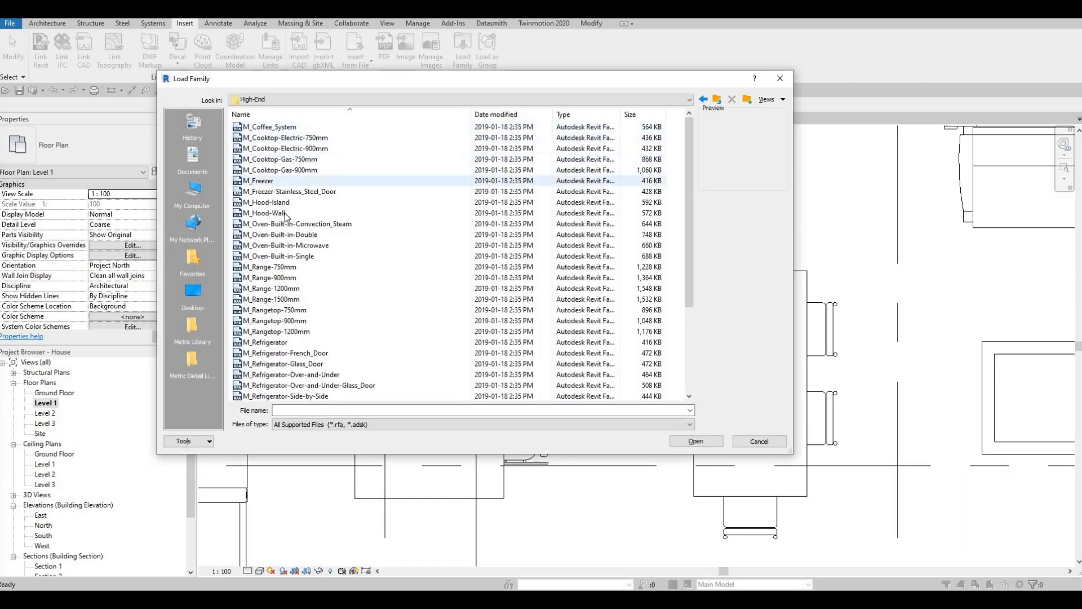
left_click(267, 128)
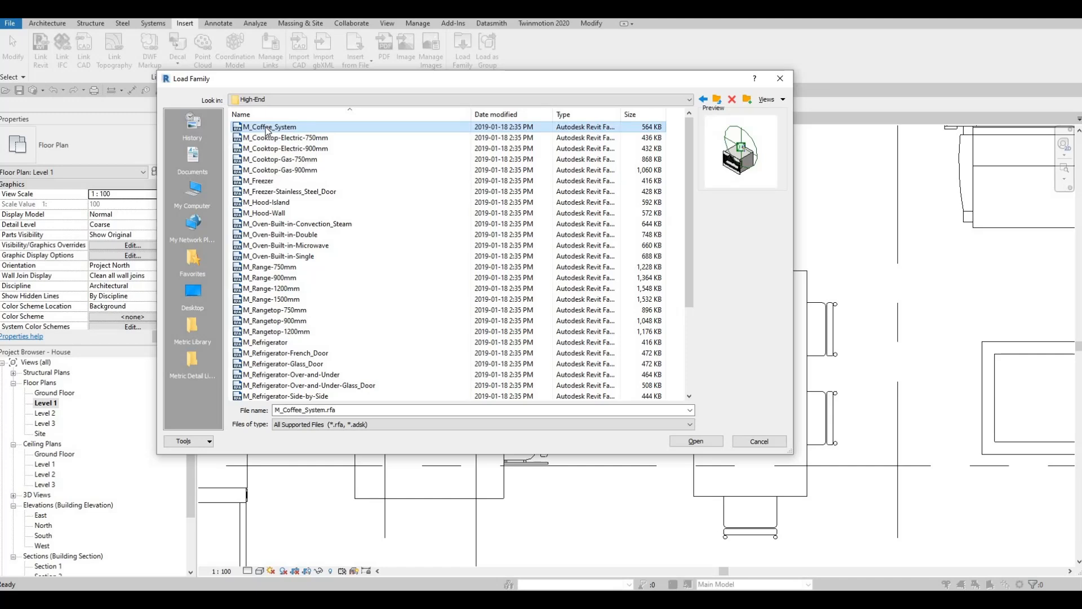
key("Down")
key("Down")
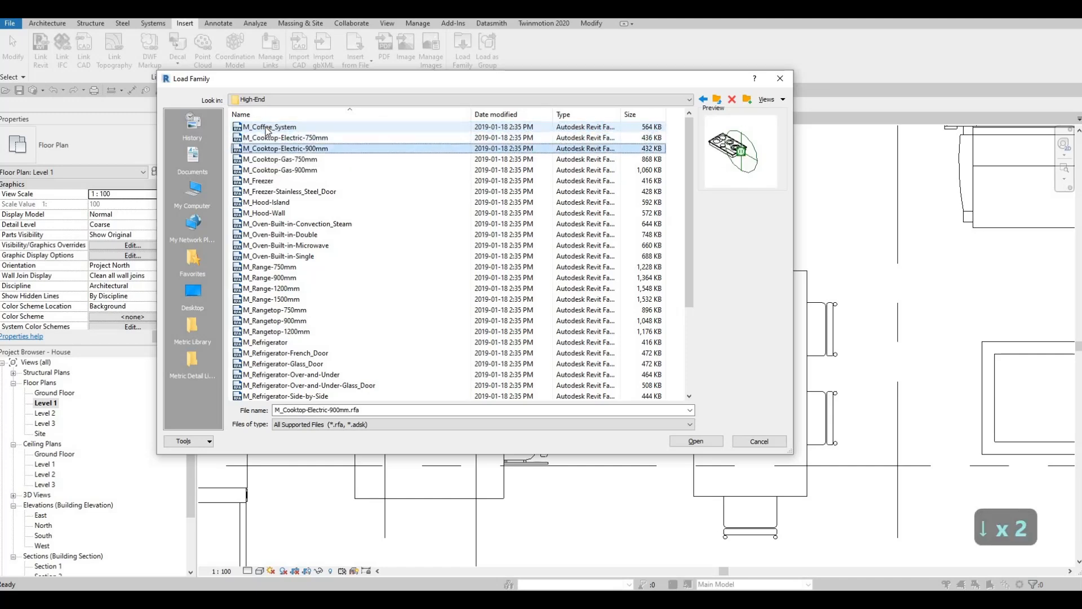
key("Up")
key("Up")
key("Down")
key("Down")
key("Down")
key("Up")
key("Down")
key("Down")
key("Down")
key("Down")
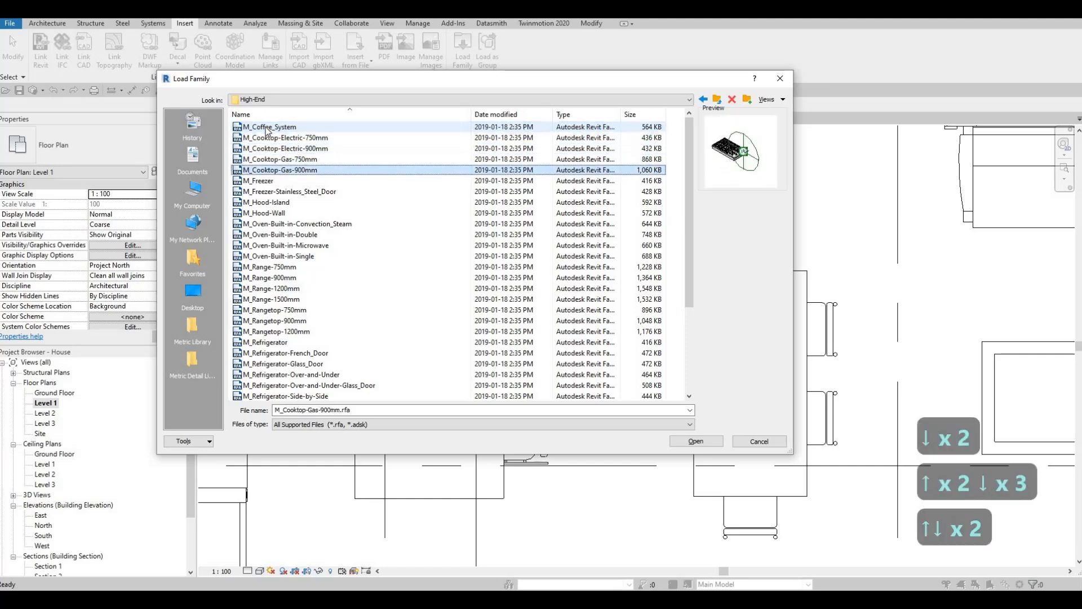
key("Down")
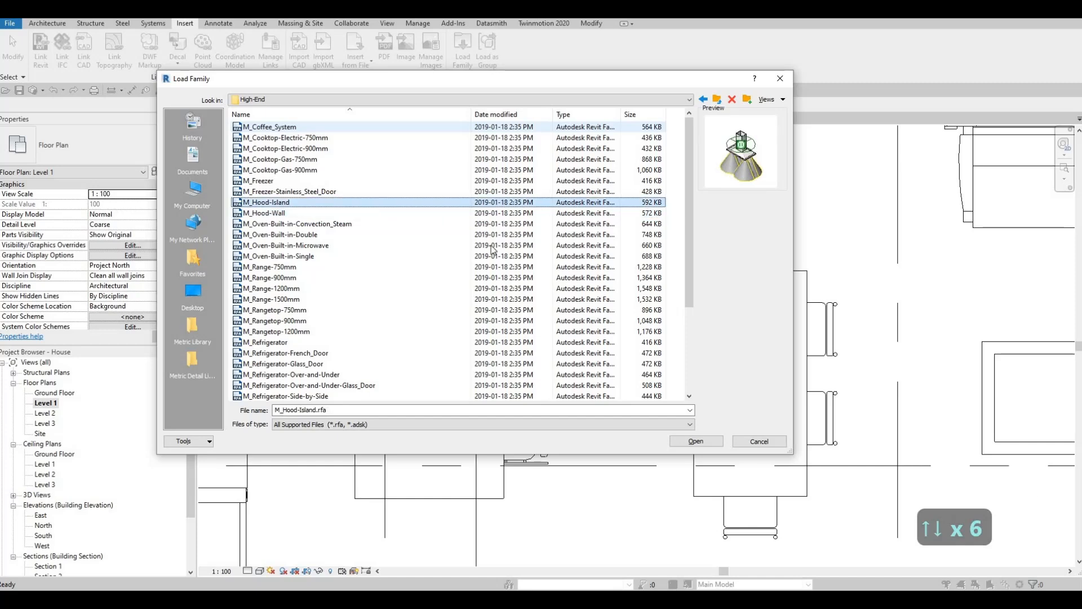
left_click(697, 441)
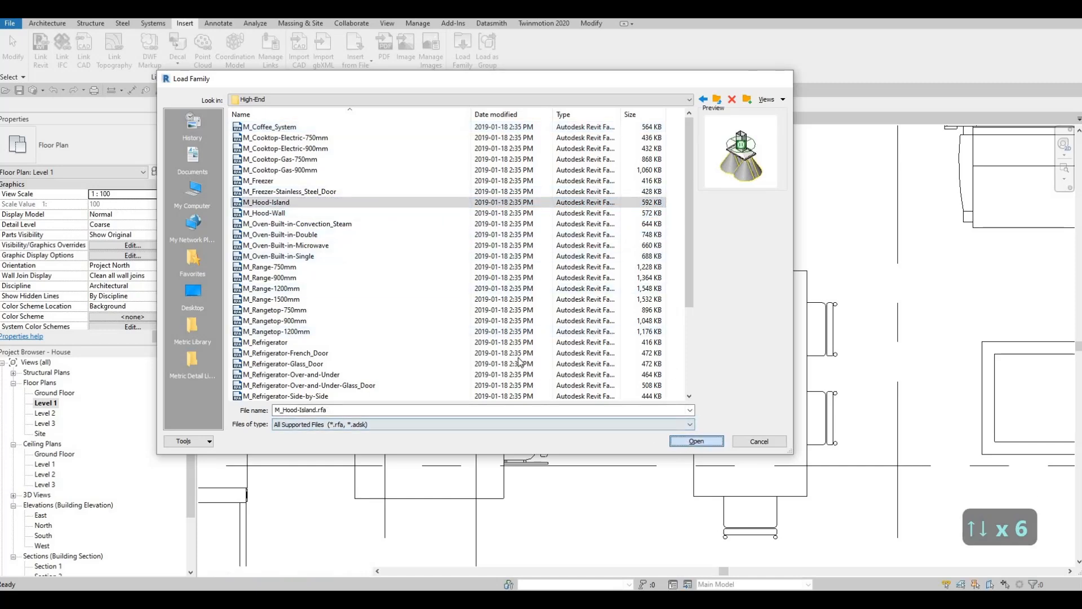
Place one 1100mm M_Hood-Island over the island cooktop, rotated to match it and aligned with its centre line.
key("c")
key("m")
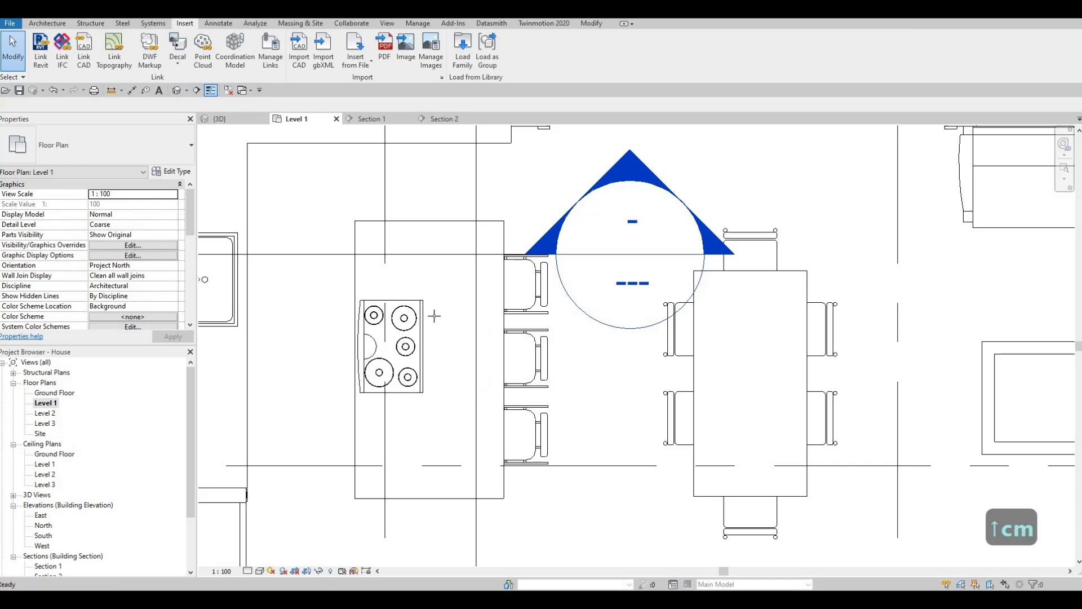
key("space")
key("space")
key("space")
key("space")
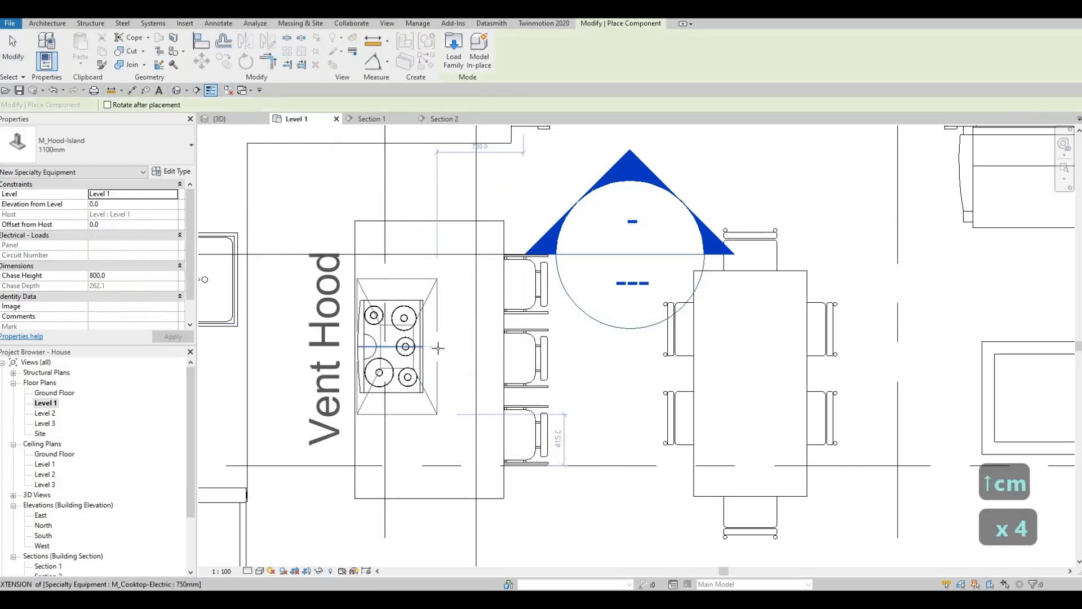
left_click(400, 353)
key("Escape")
key("Escape")
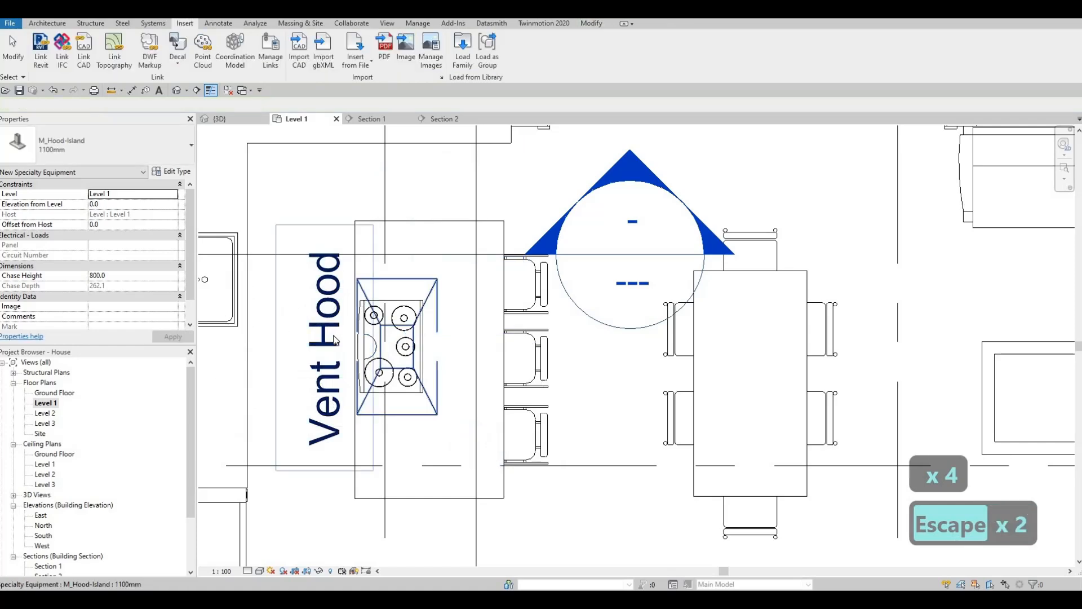
Turn off Show Label in the 1100mm island hood's type properties.
left_click(198, 254)
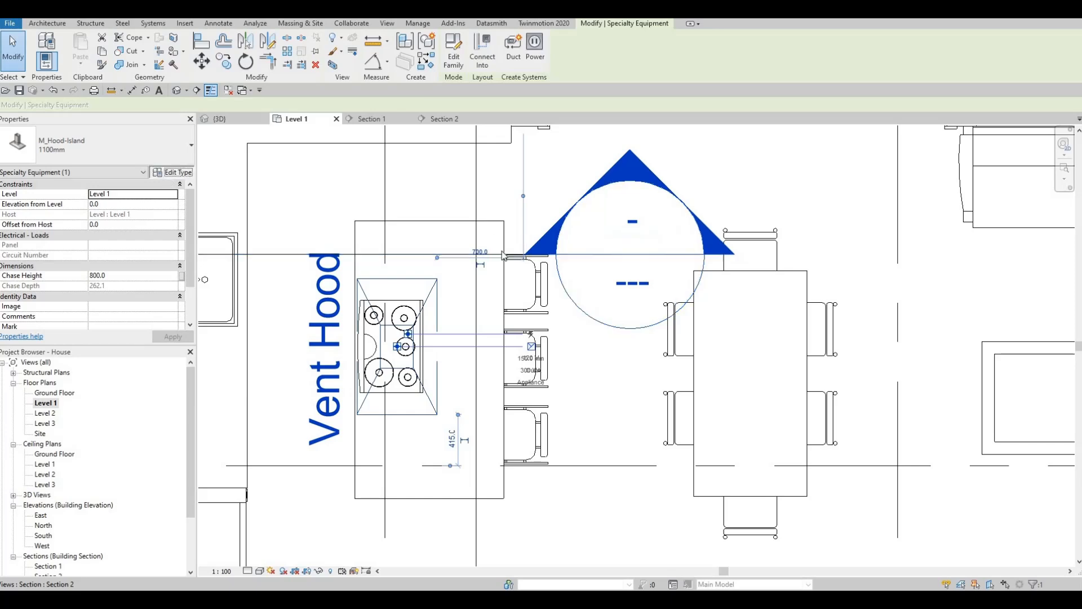
left_click(170, 175)
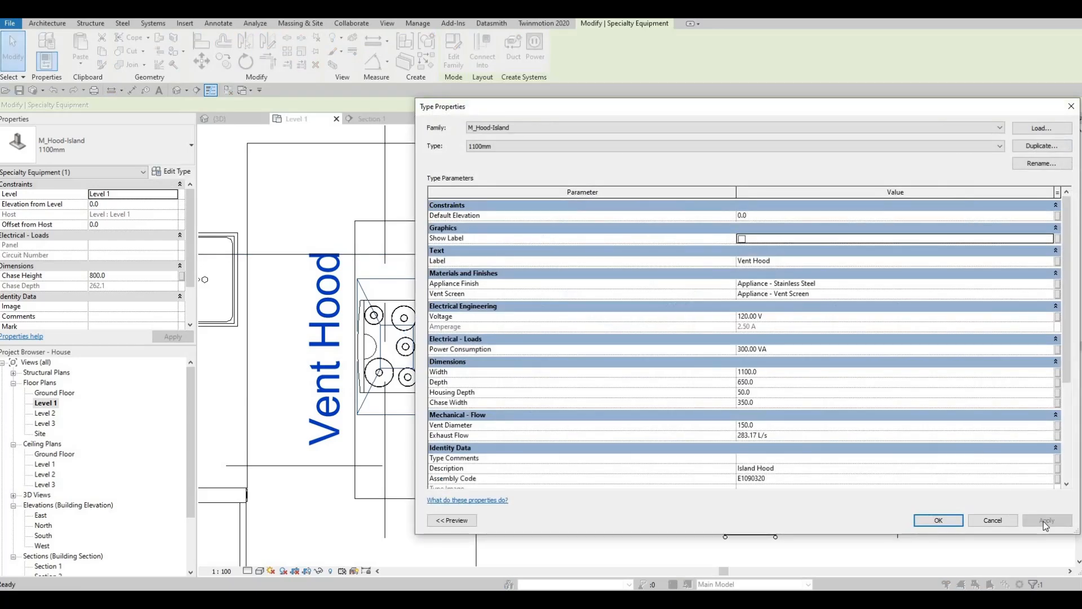
key("Escape")
key("Escape")
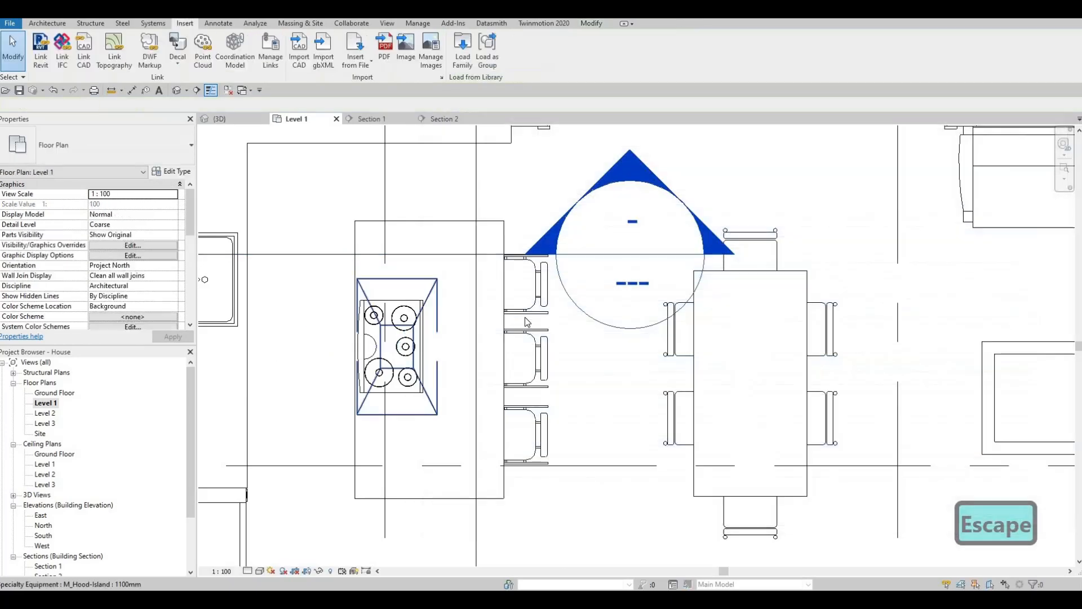
Move the Section 1 line off the island to between the stacking chairs and the dining table, and open its section view.
scroll(540, 284, "down", 4)
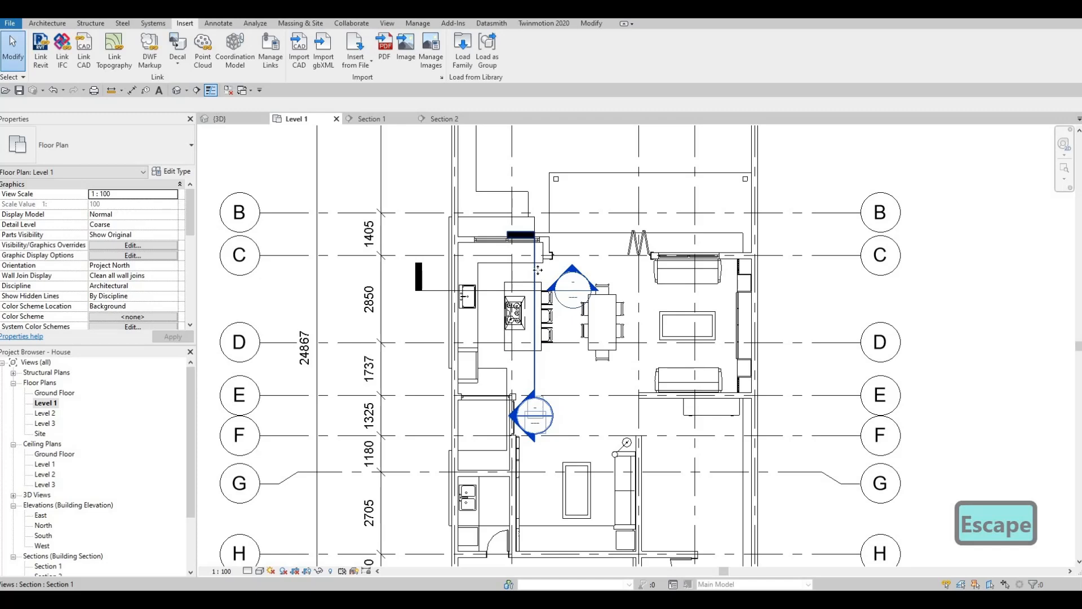
left_click(538, 270)
left_click_drag(535, 351, 558, 355)
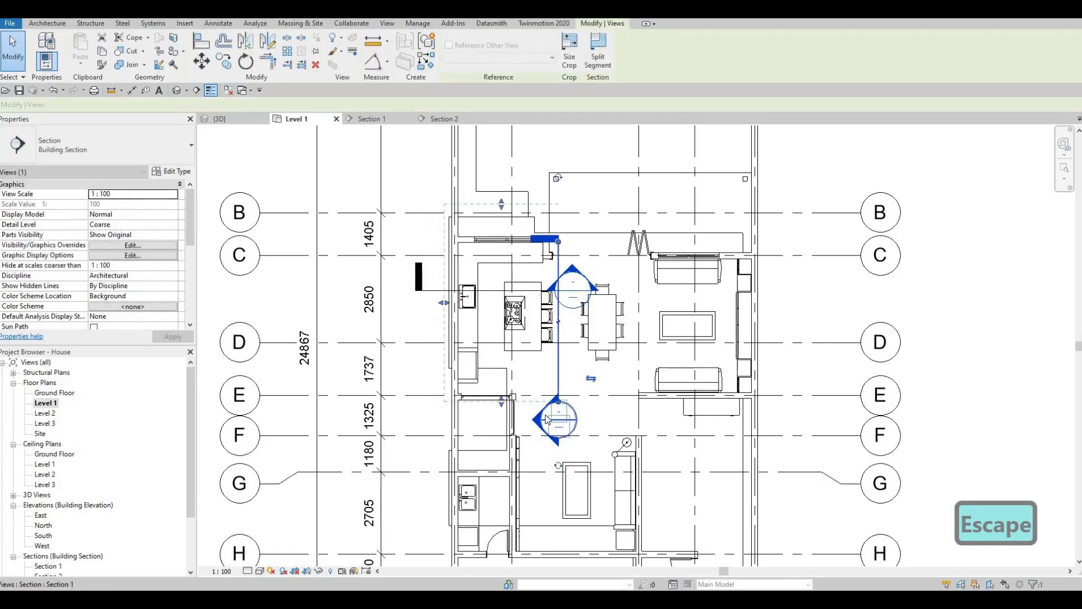
key("Escape")
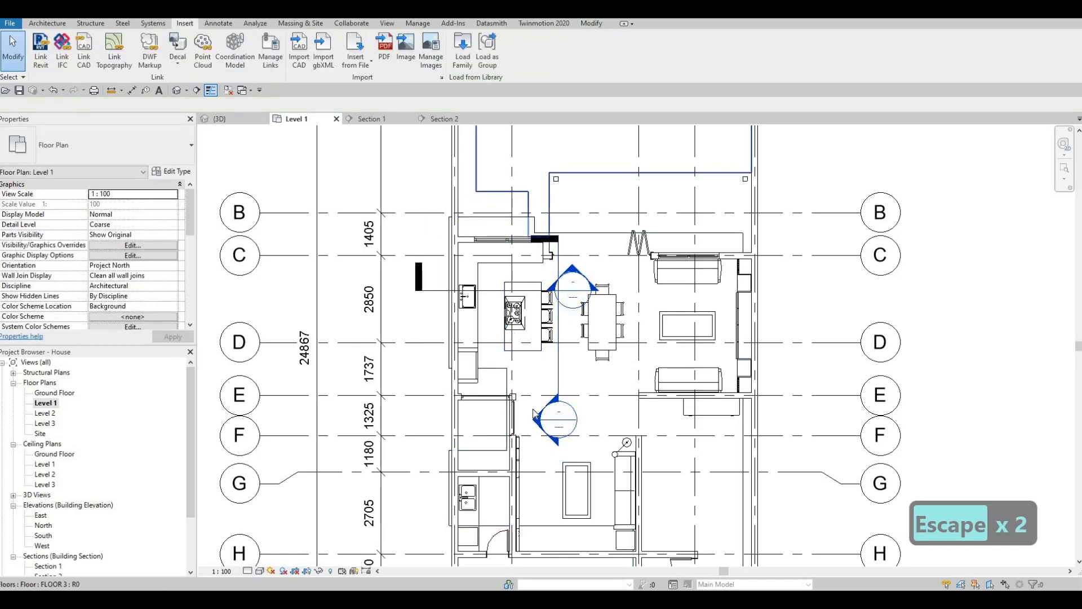
double_click(537, 420)
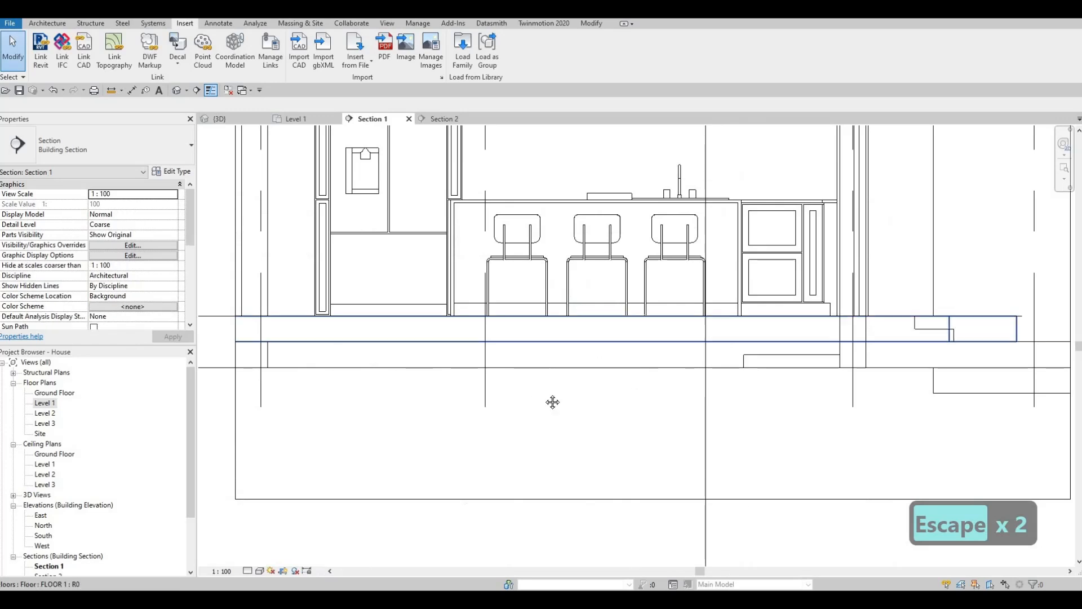
Move the 1100mm island hood up from the floor in Section 1 so its chase top meets the line above the wall cabinets.
scroll(553, 401, "down", 3)
key("Escape")
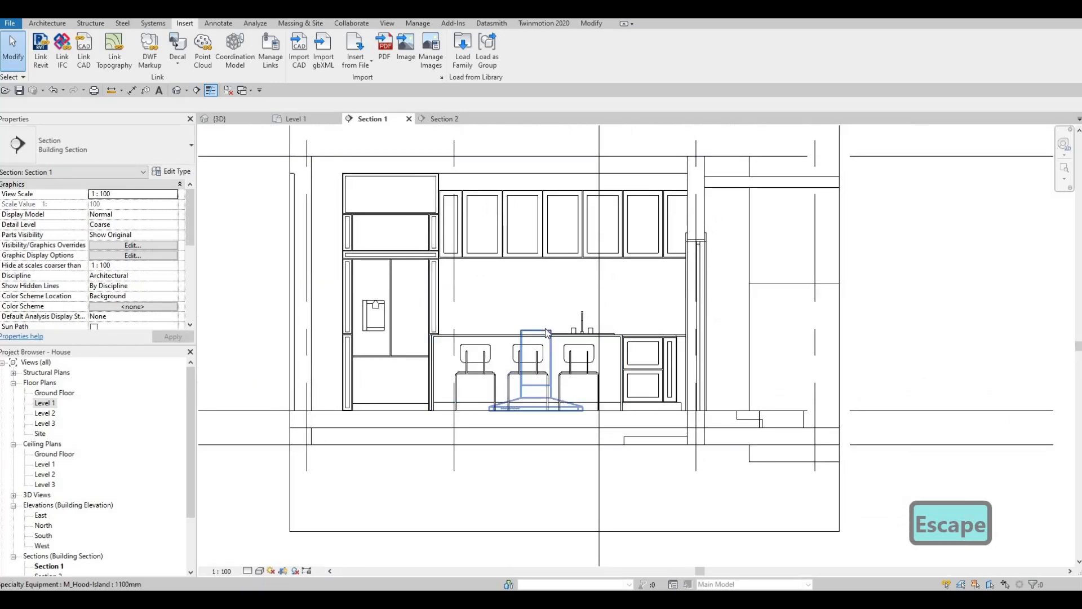
left_click(546, 332)
key("m")
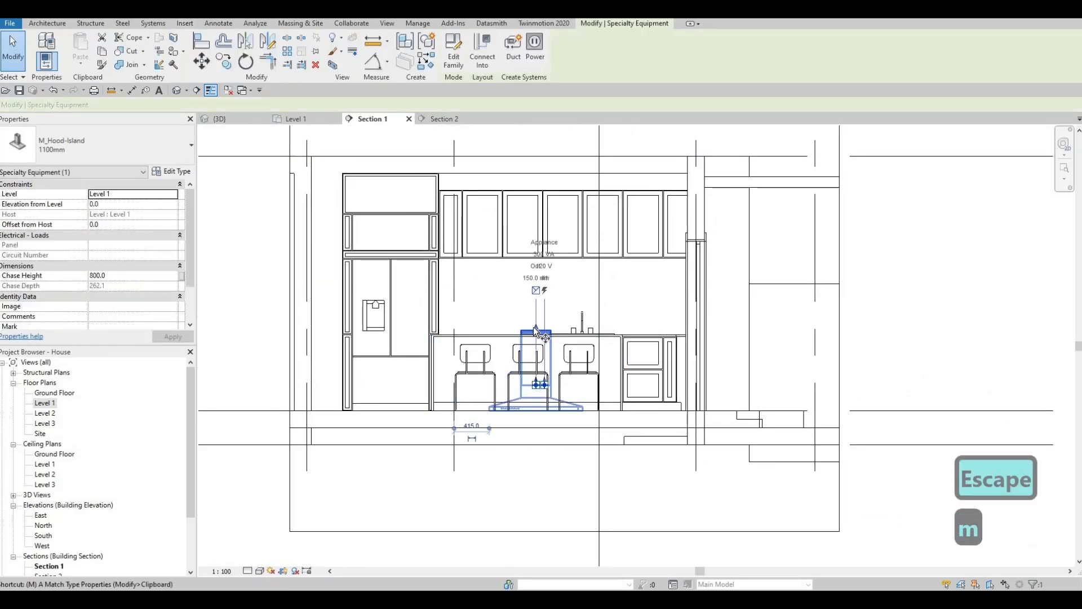
key("v")
left_click(533, 329)
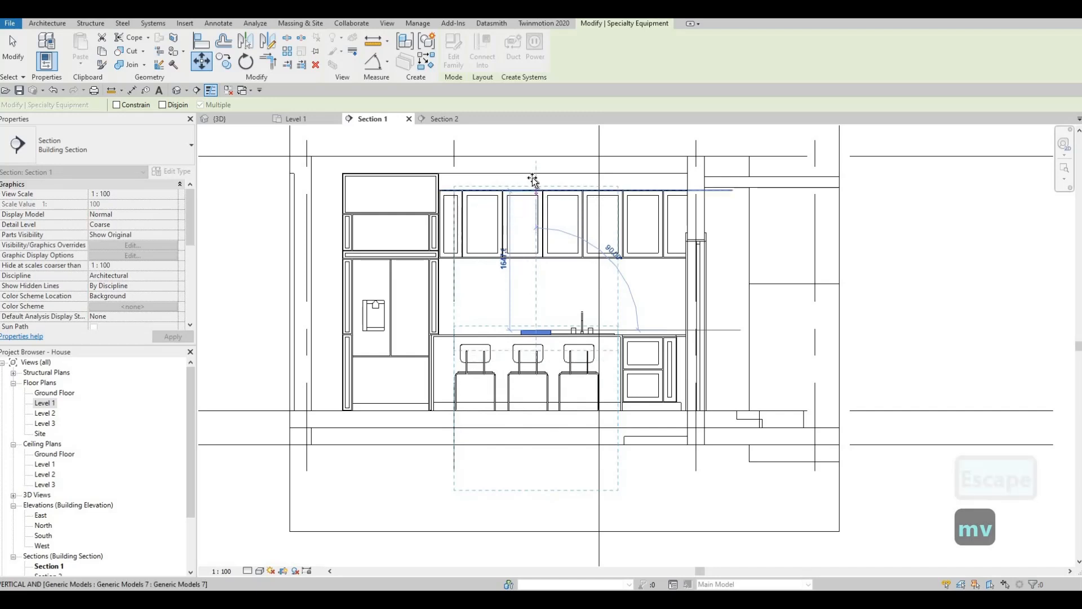
left_click(549, 216)
key("Escape")
key("Escape")
key("Escape")
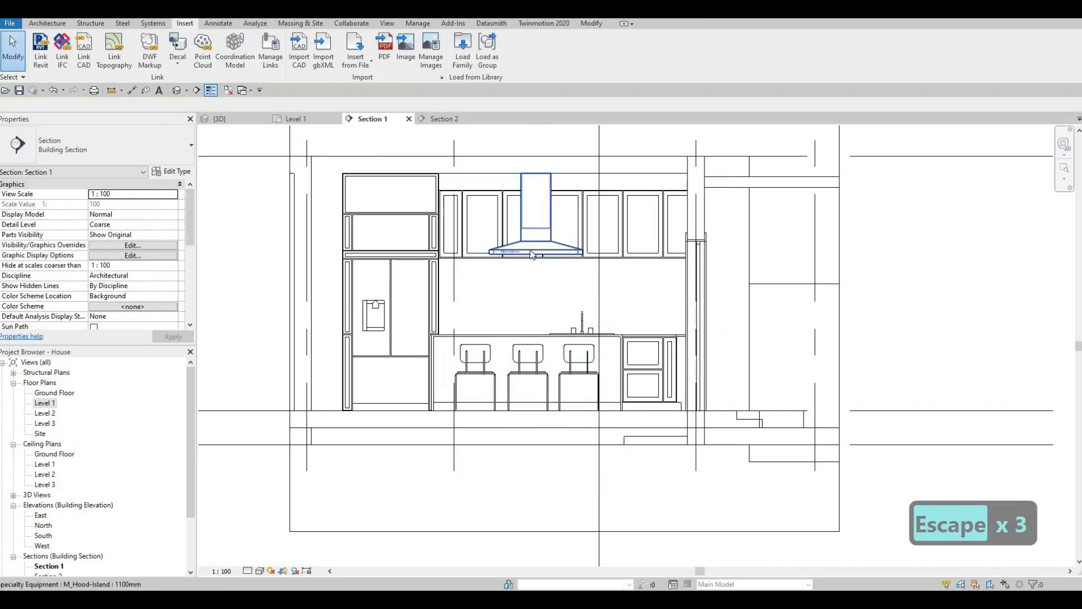
Nudge the island hood down slightly and stretch its chase up to the line above the wall cabinets, a chase height of 980 mm.
left_click(532, 253)
key("Down")
key("Down")
key("Down")
key("Down")
key("Down")
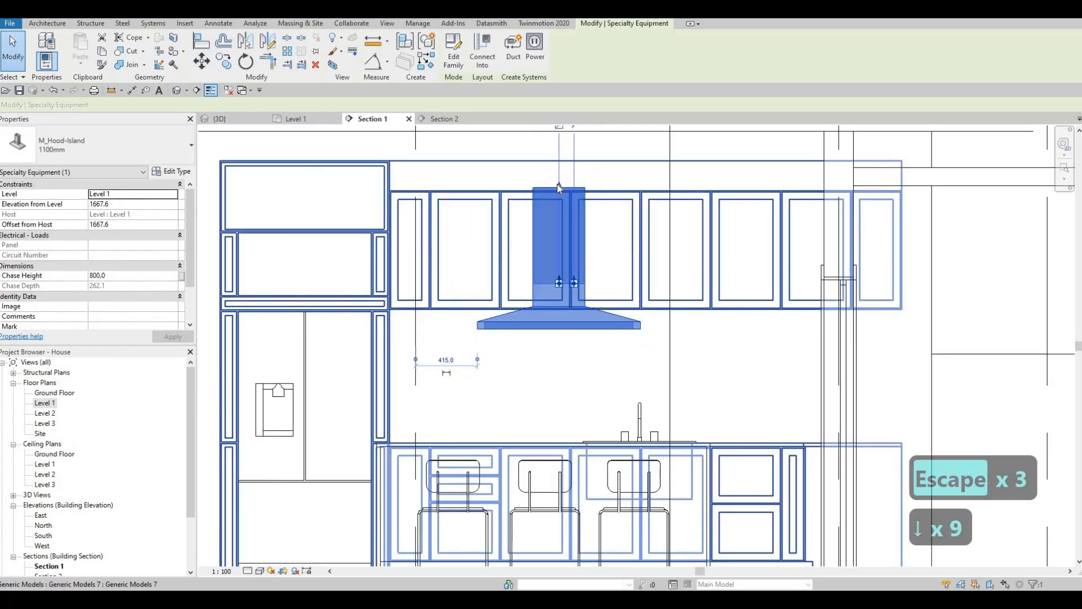
scroll(511, 186, "up", 3)
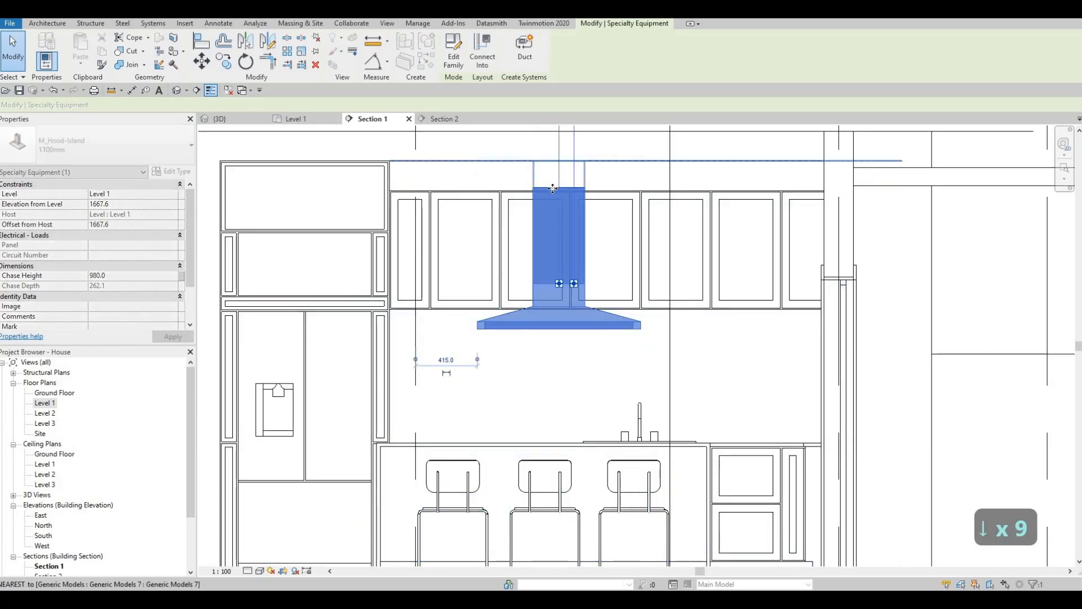
scroll(553, 189, "down", 4)
key("Escape")
key("Escape")
key("Escape")
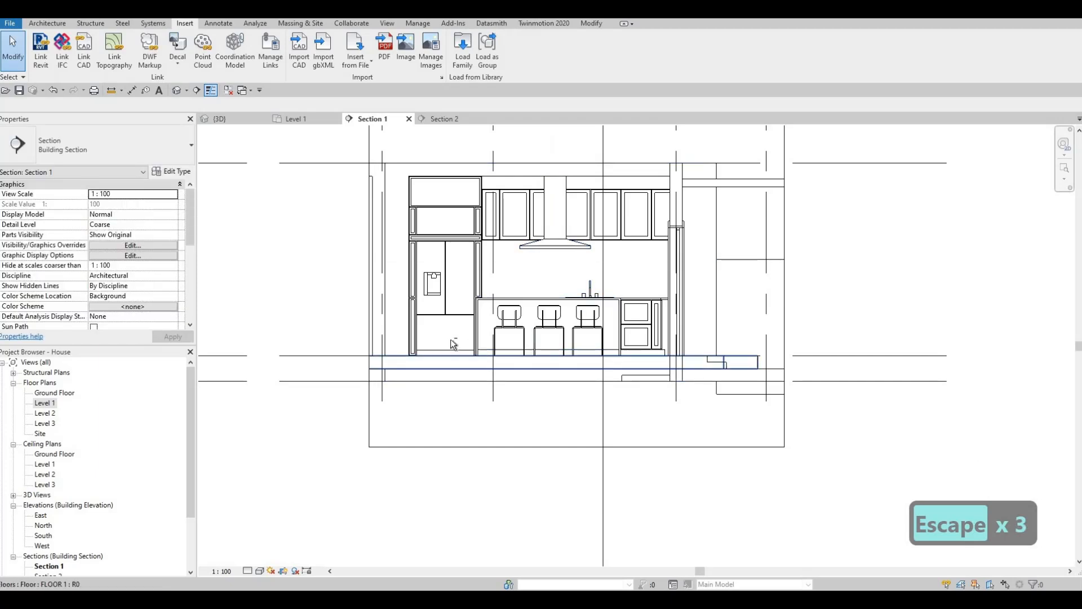
Set the 3D view's detail level to Fine and inspect the electric cooktop on the island from several sides.
scroll(538, 347, "up", 4)
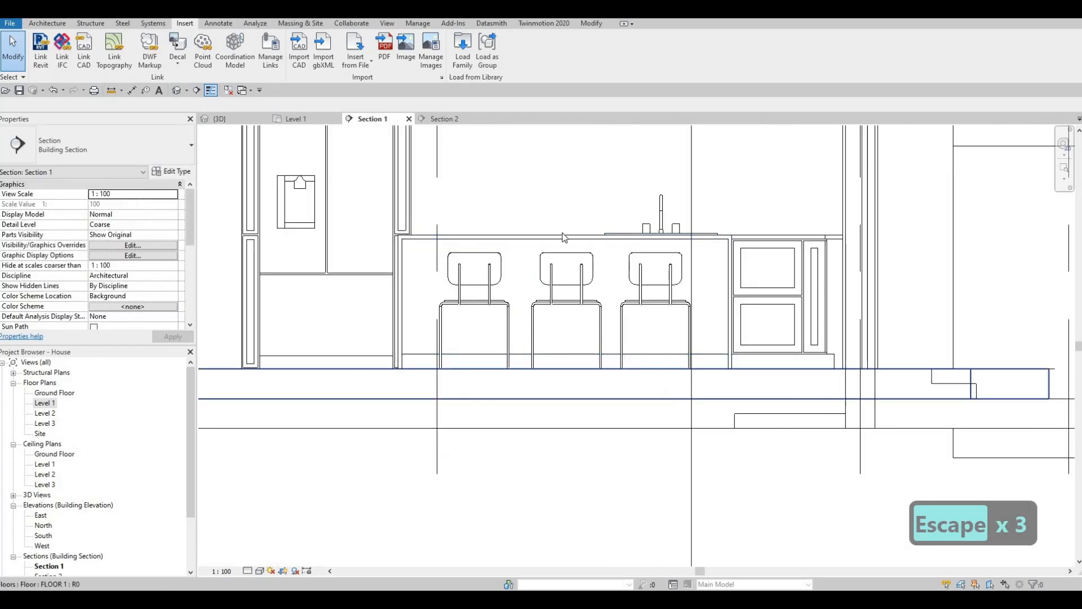
key("Escape")
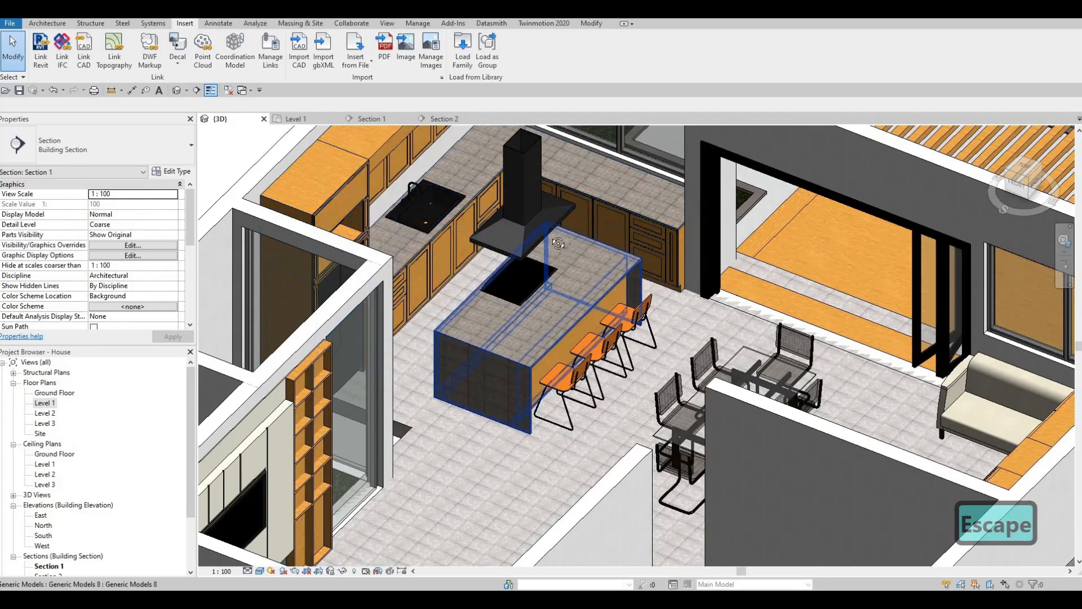
middle_click_drag(503, 306, 530, 304, "shift")
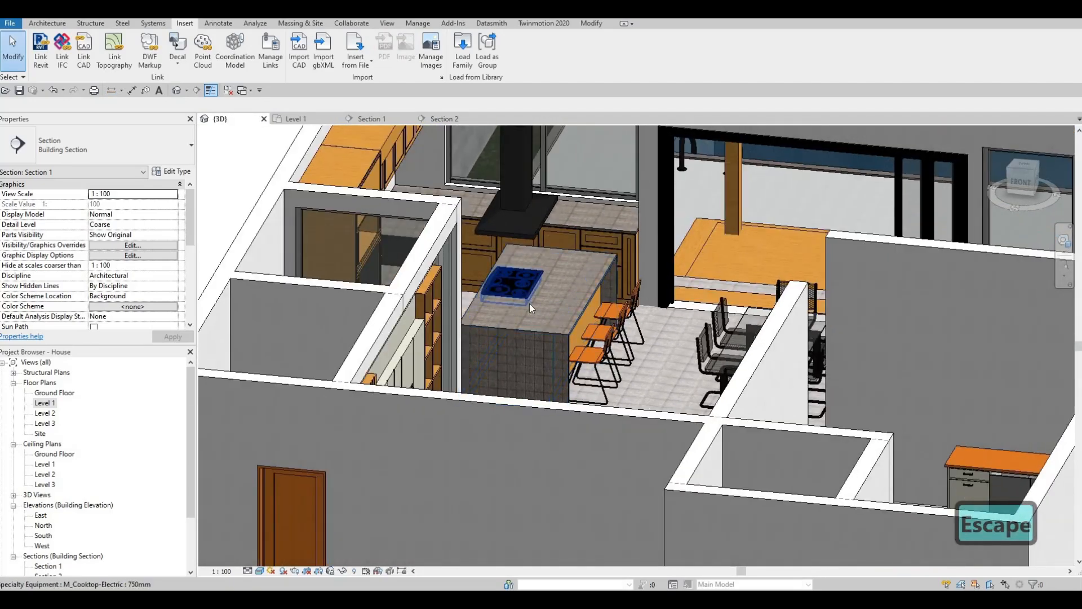
scroll(529, 304, "up", 6)
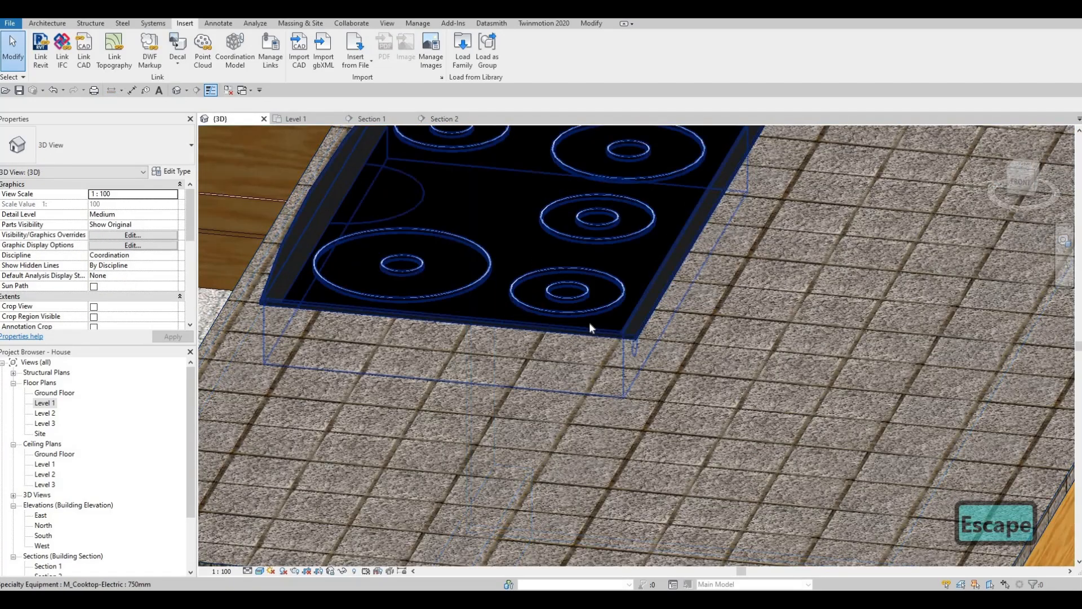
scroll(587, 324, "down", 3)
middle_click_drag(587, 323, 309, 534, "shift")
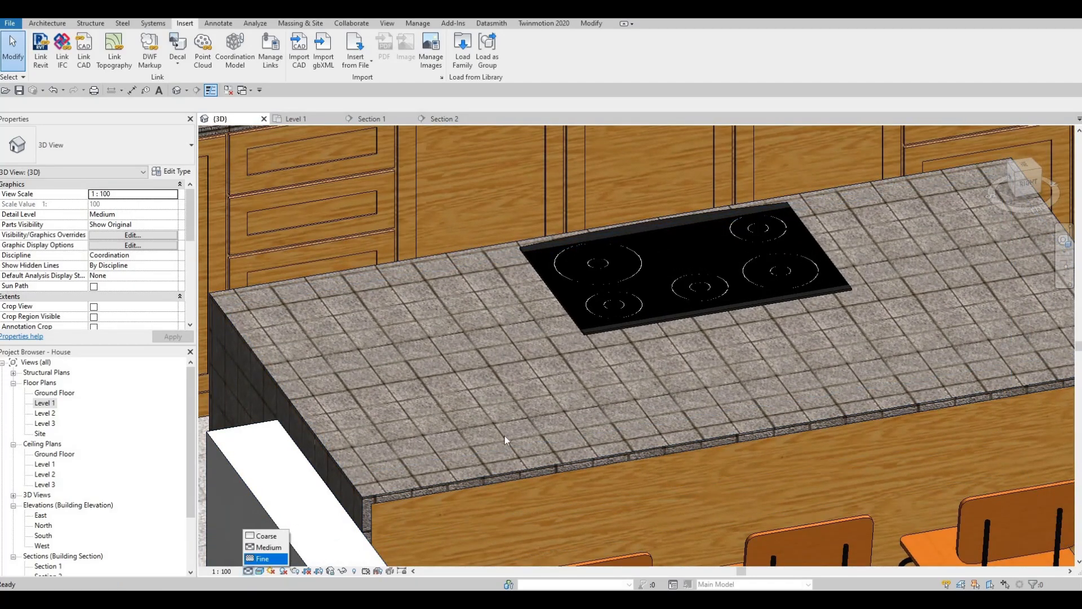
middle_click_drag(457, 465, 563, 457, "shift")
scroll(567, 448, "down", 3)
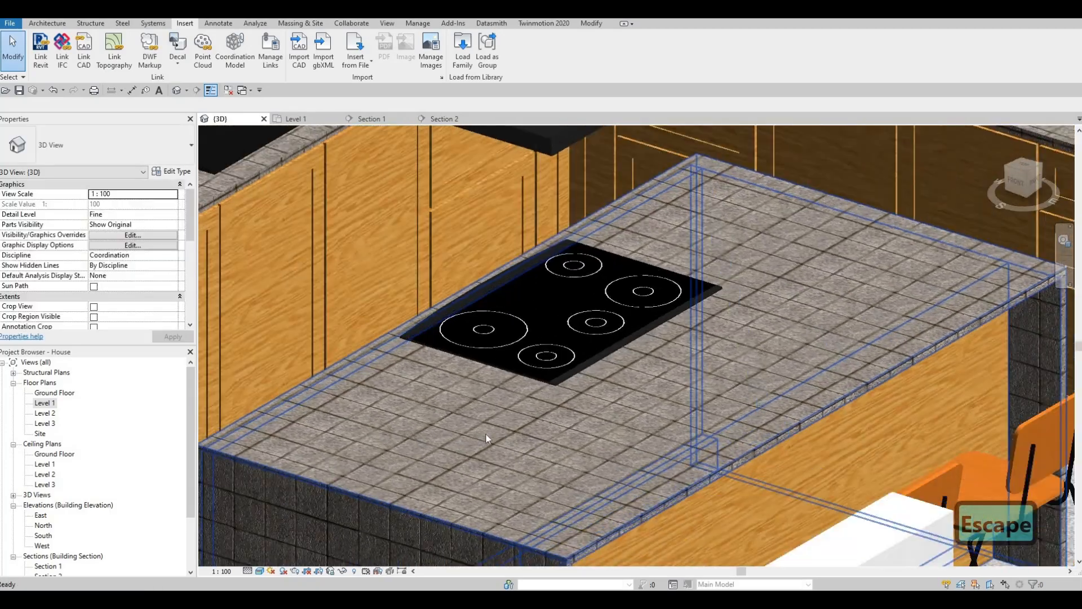
middle_click_drag(486, 435, 563, 428, "shift")
scroll(571, 475, "down", 3)
scroll(508, 338, "up", 2)
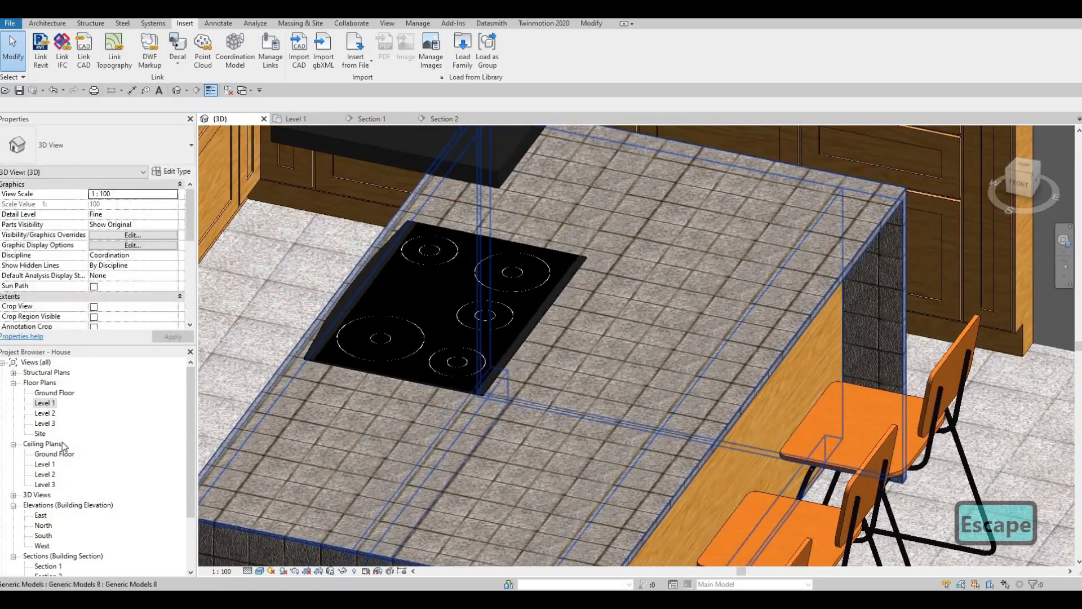
On the Level 1 plan, move the Section 1 line between the sink counter and the island, flip it towards the island, and open its view.
double_click(42, 403)
scroll(665, 311, "up", 3)
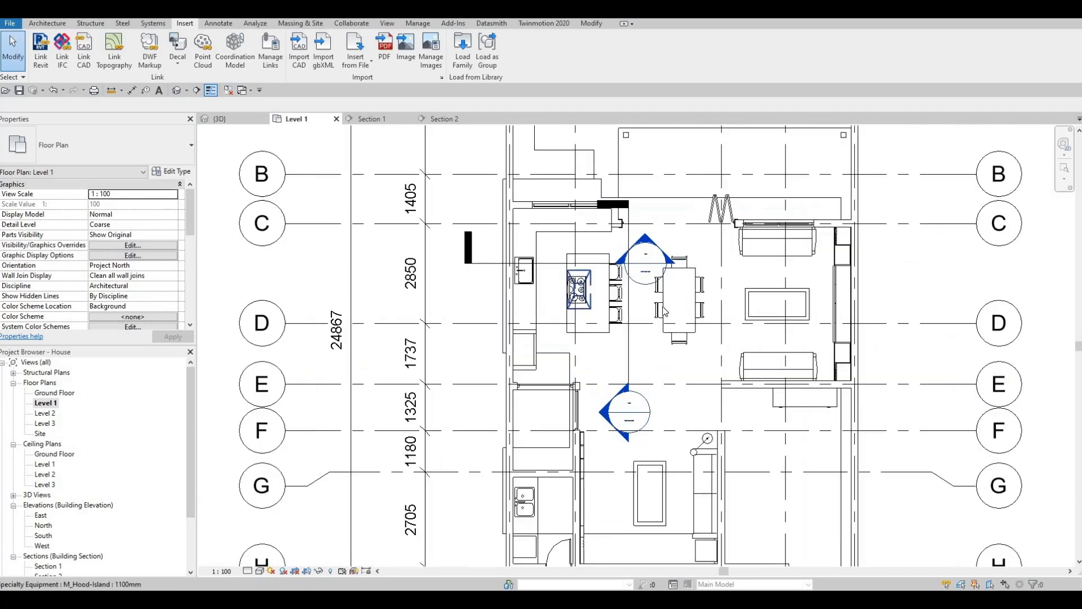
scroll(580, 287, "up", 2)
left_click(654, 304)
left_click_drag(654, 305, 541, 302)
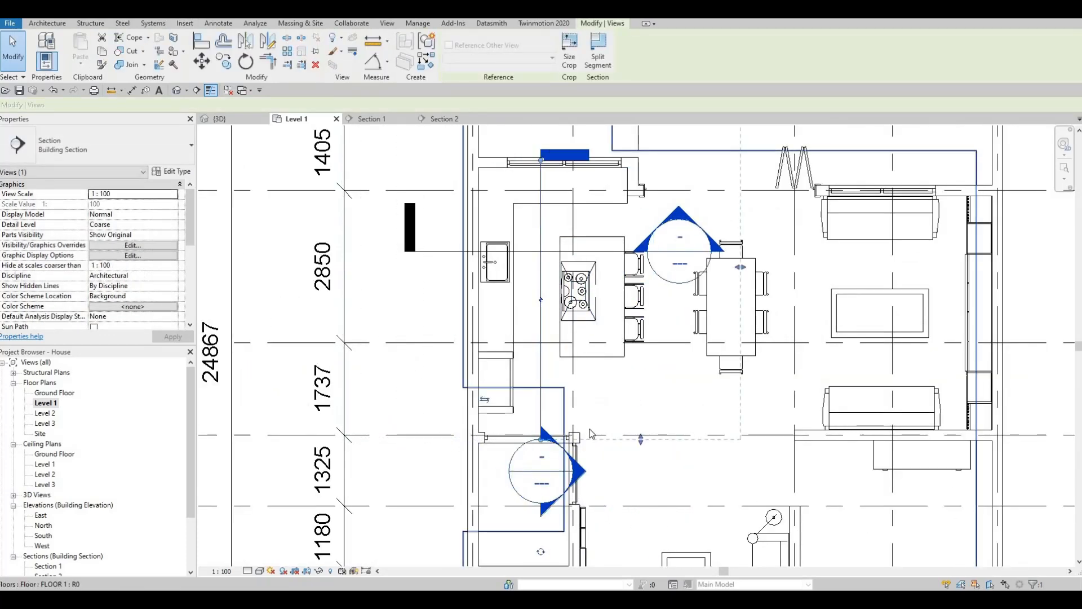
key("Escape")
key("Escape")
double_click(595, 464)
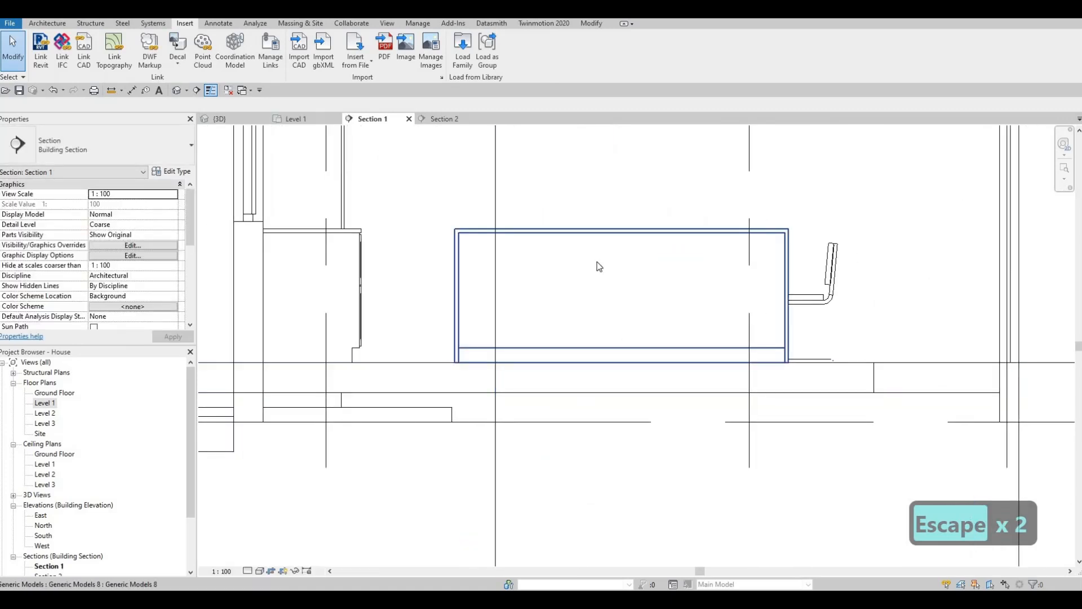
Edit the island model in place and start an extrusion with the island's wooden front face picked as the work plane.
scroll(516, 316, "down", 2)
key("Escape")
left_click(517, 317)
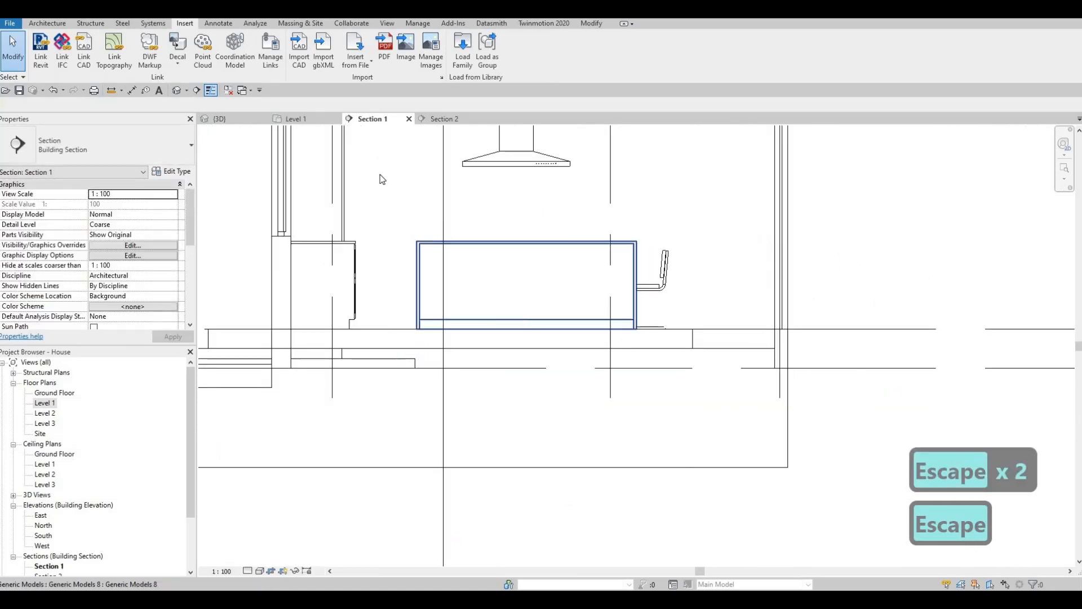
left_click(455, 63)
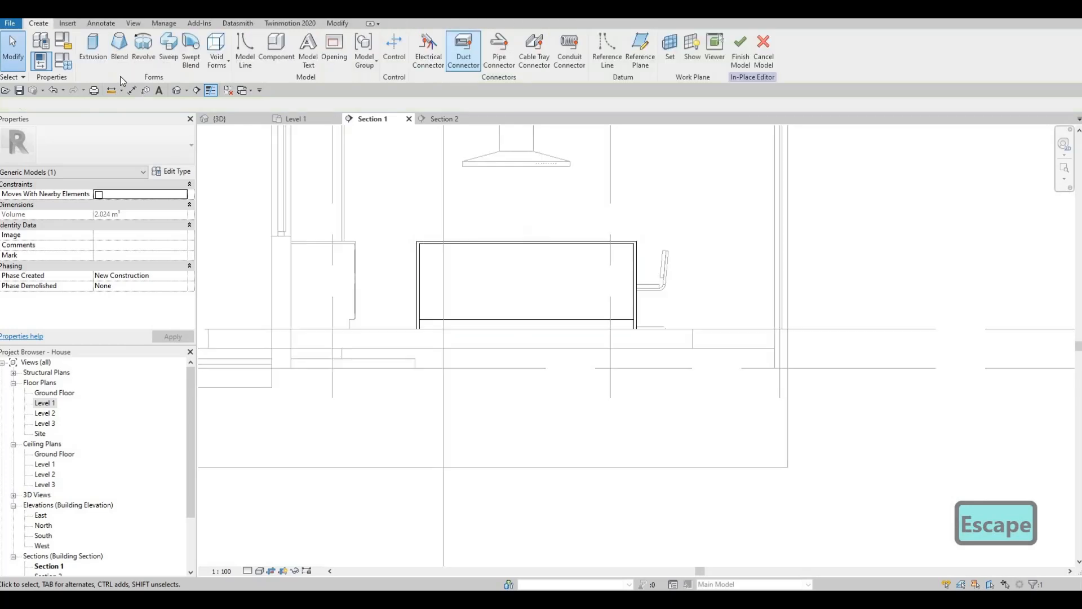
left_click(93, 54)
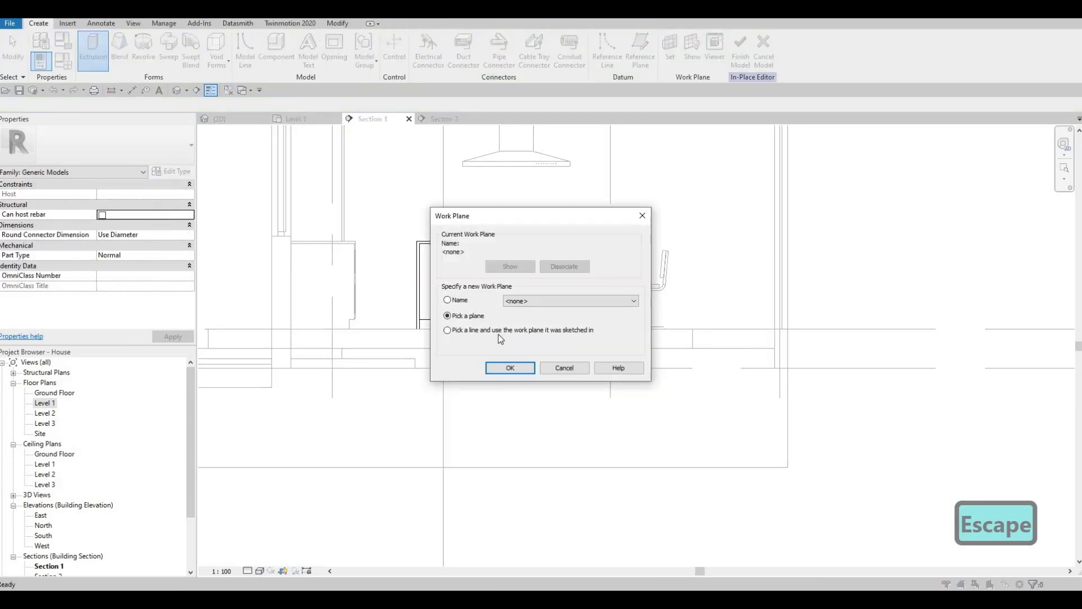
key("Return")
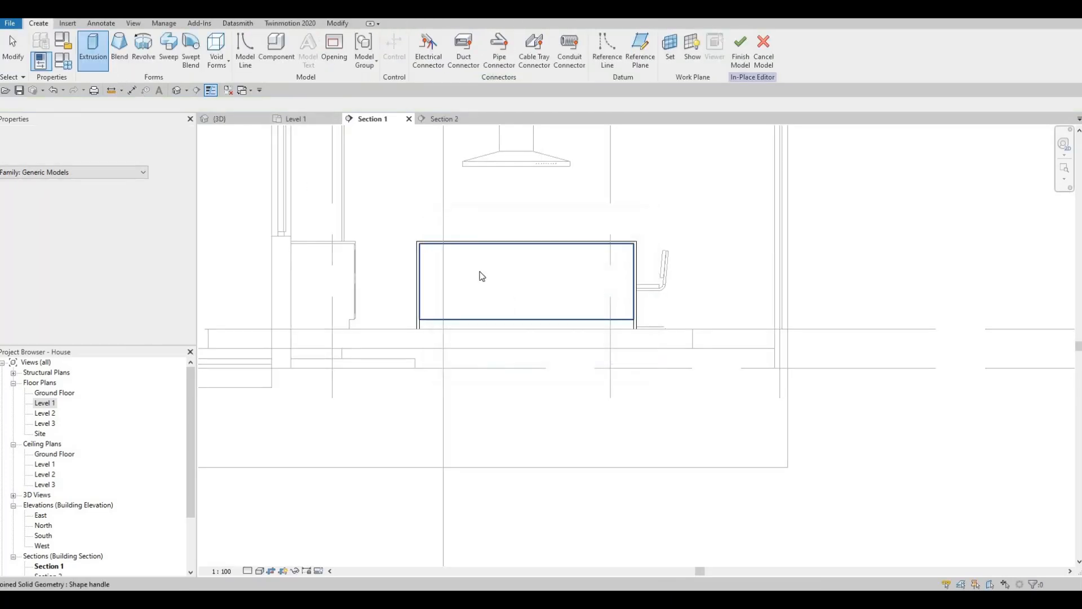
left_click(479, 276)
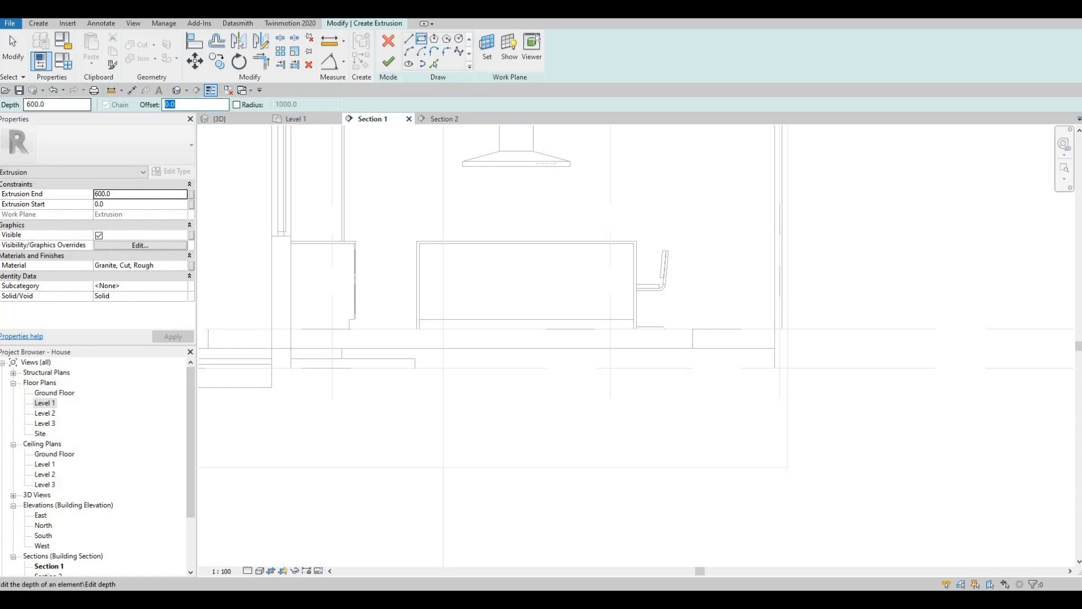
Sketch a rectangle inset 10 mm from the edges of the island's front panel.
scroll(426, 261, "up", 3)
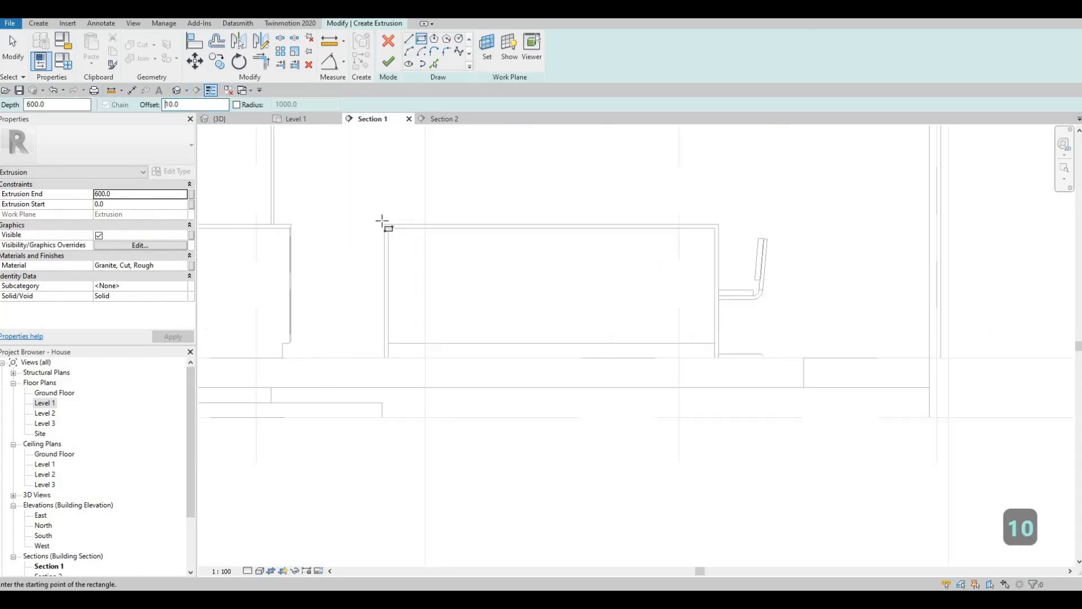
left_click(517, 305)
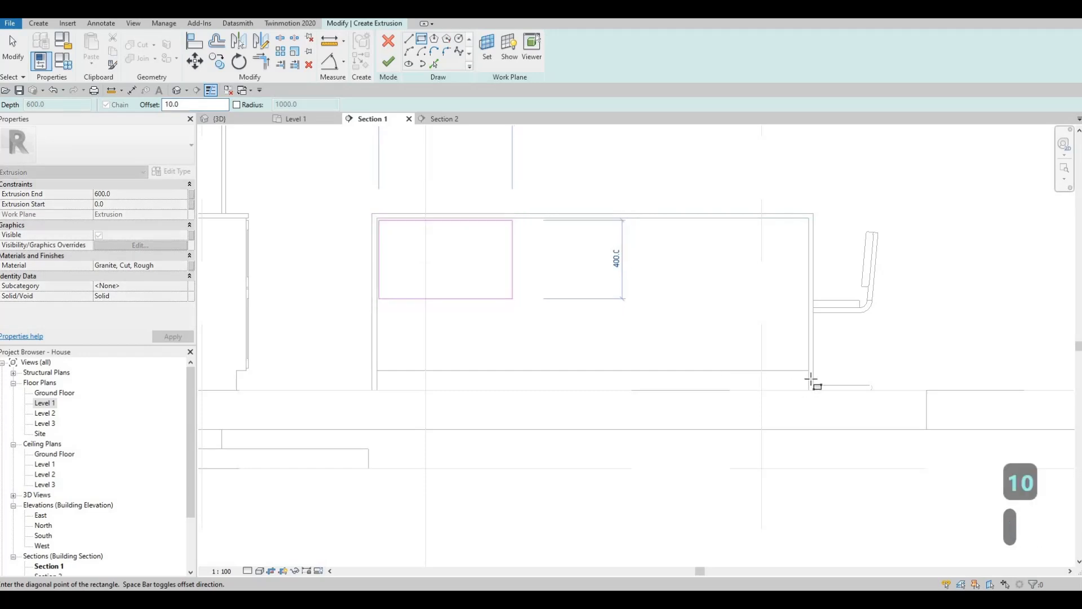
scroll(826, 374, "up", 2)
left_click(813, 374)
key("Escape")
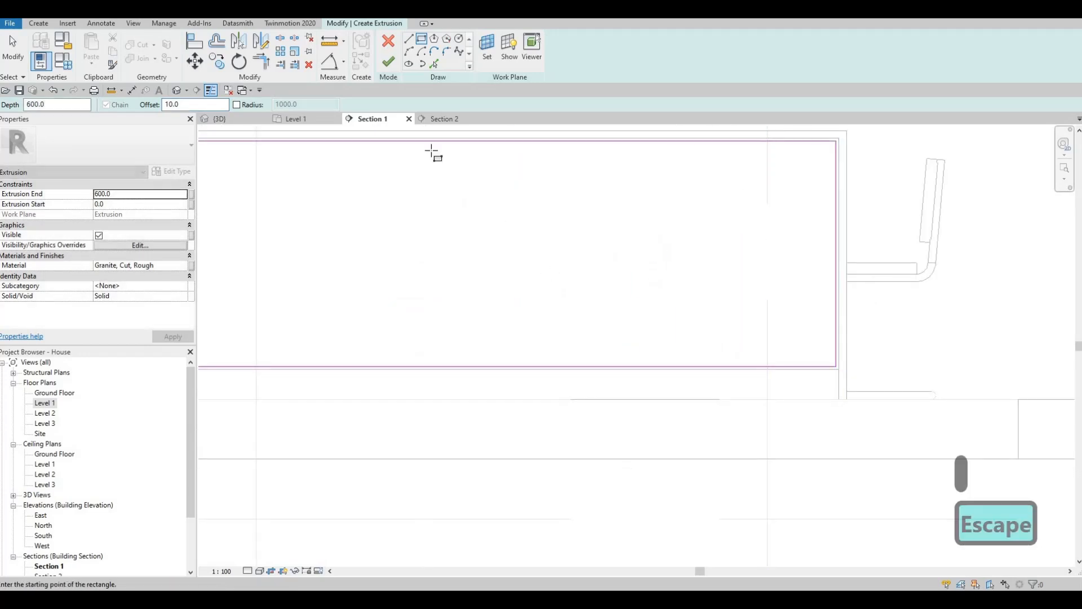
Draw a vertical line with a 10 mm offset down the middle of the island front rectangle, from its upper to its lower edge.
scroll(435, 153, "down", 2)
key("l")
key("i")
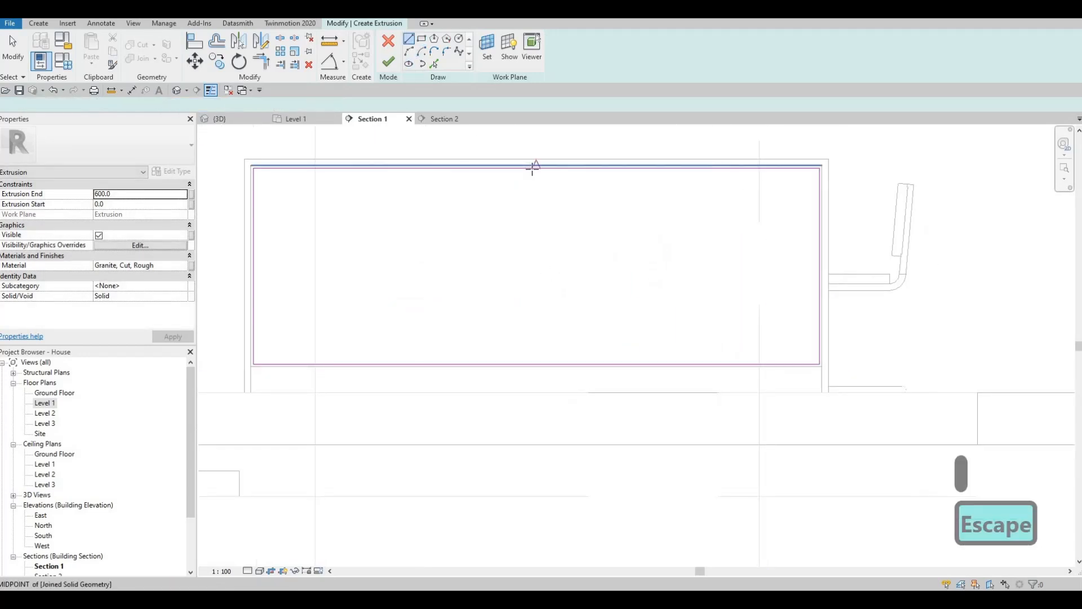
left_click(547, 344)
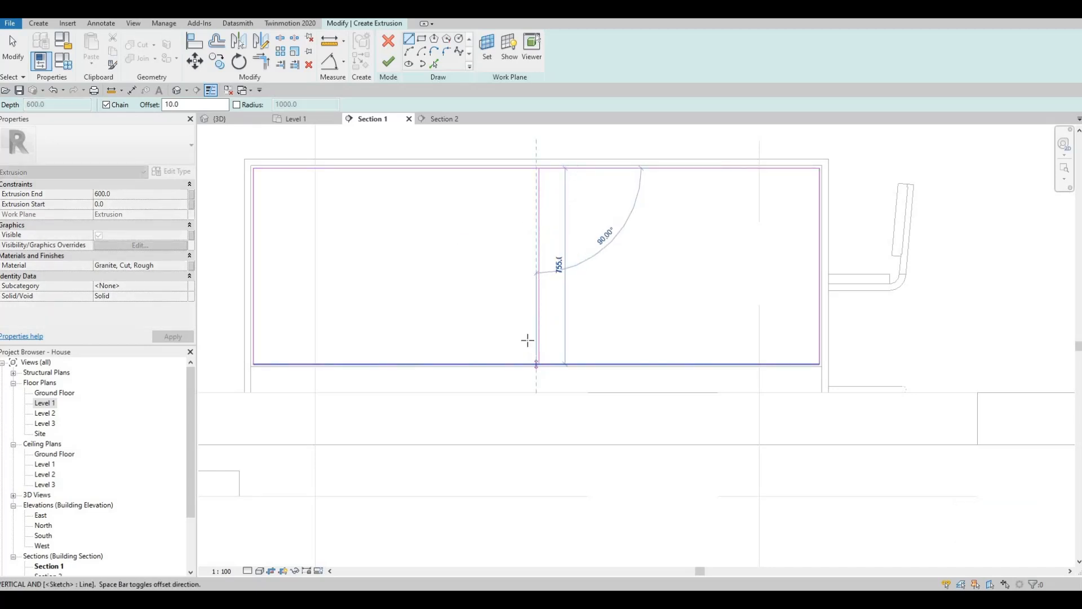
left_click(537, 363)
key("Escape")
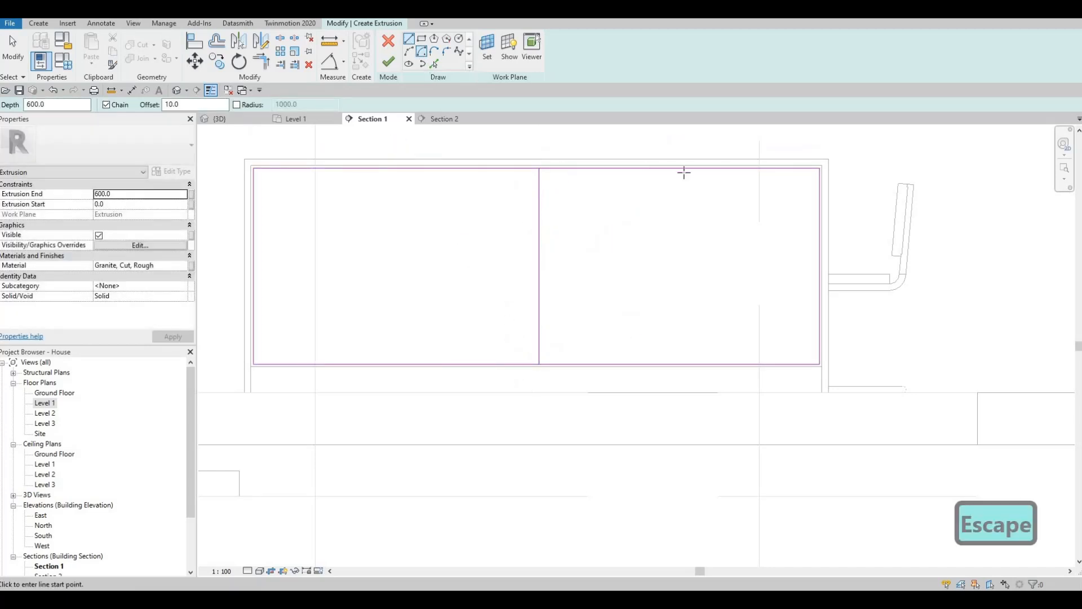
Draw one more full-height vertical line in each half of the island front rectangle to divide it into four panels.
left_click(670, 168)
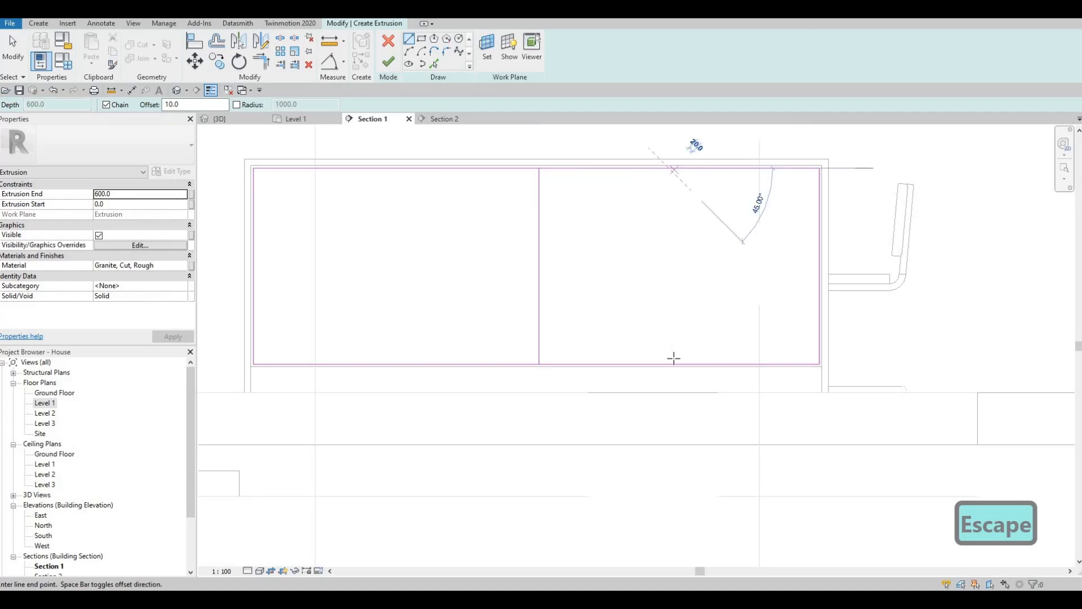
key("Escape")
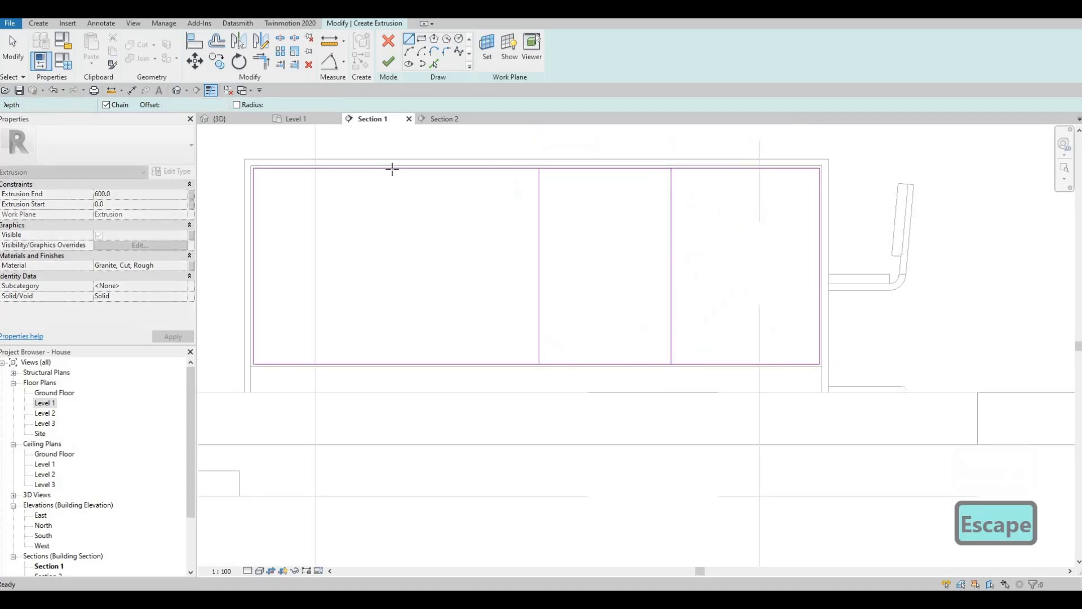
left_click(394, 169)
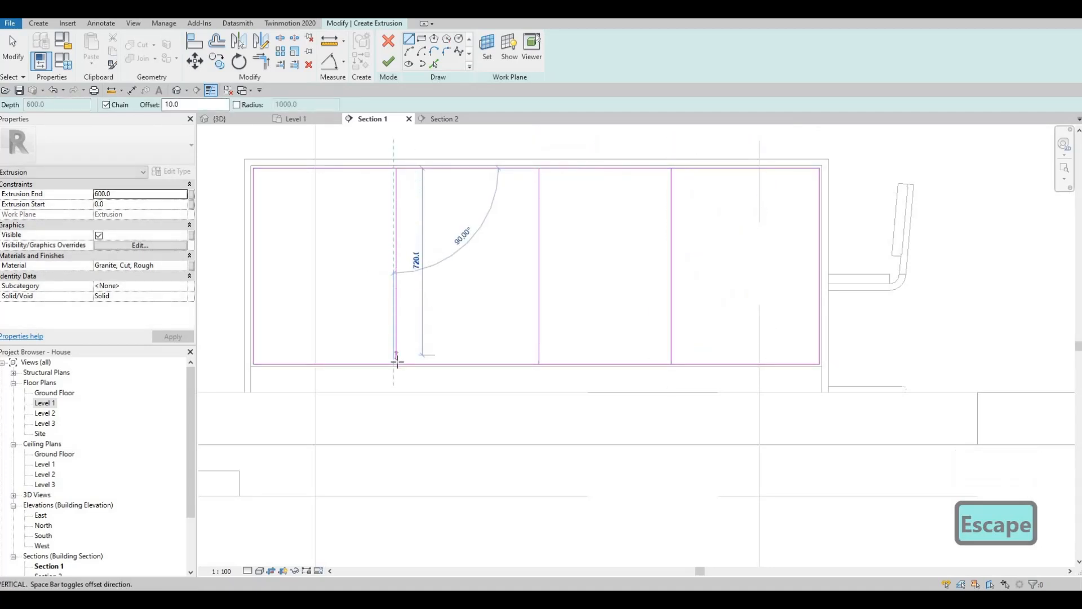
left_click(394, 363)
key("Escape")
key("Escape")
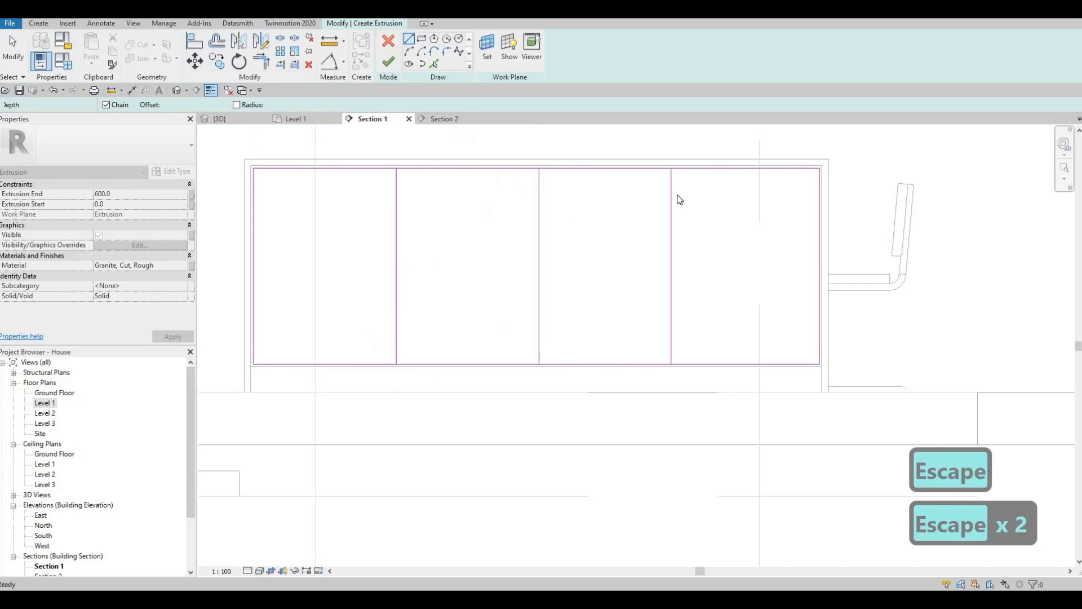
Set the divider line in the right half of the island front sketch to 400 mm from the middle line.
left_click(671, 186)
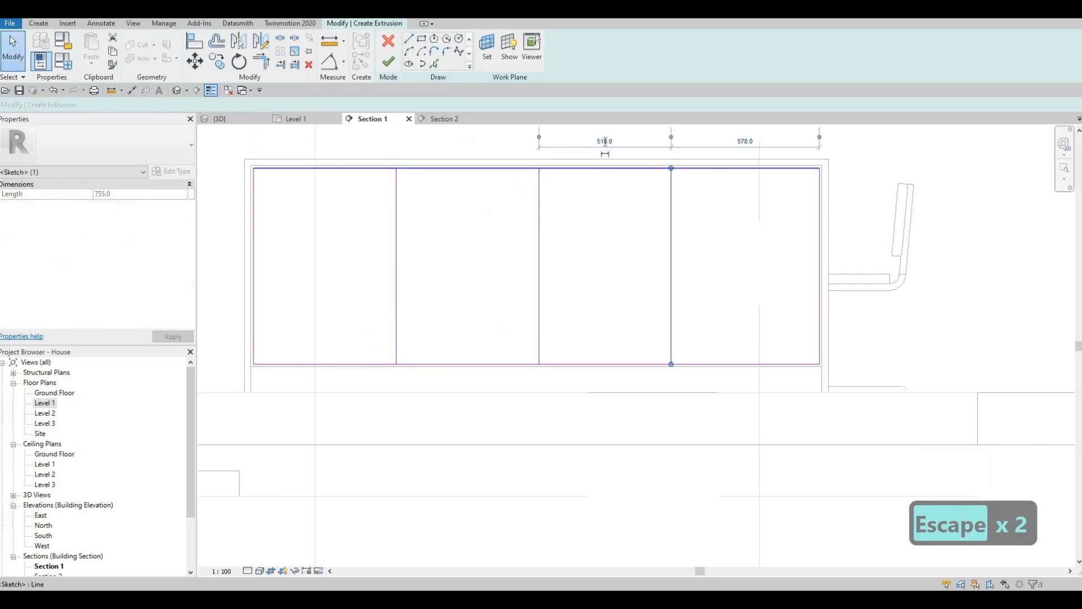
left_click(592, 138)
type("500")
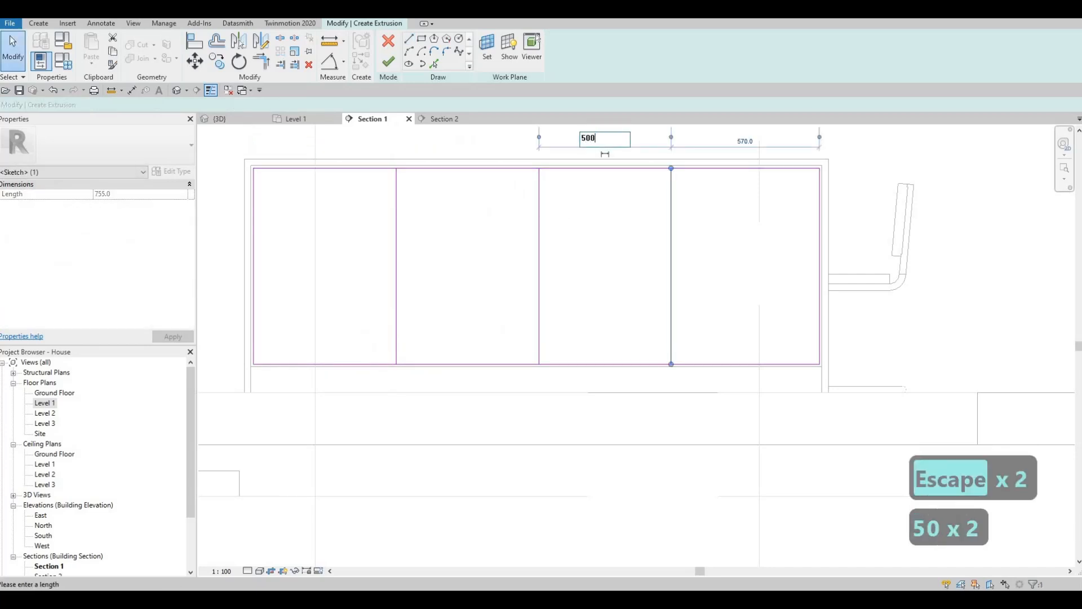
key("BackSpace")
key("BackSpace")
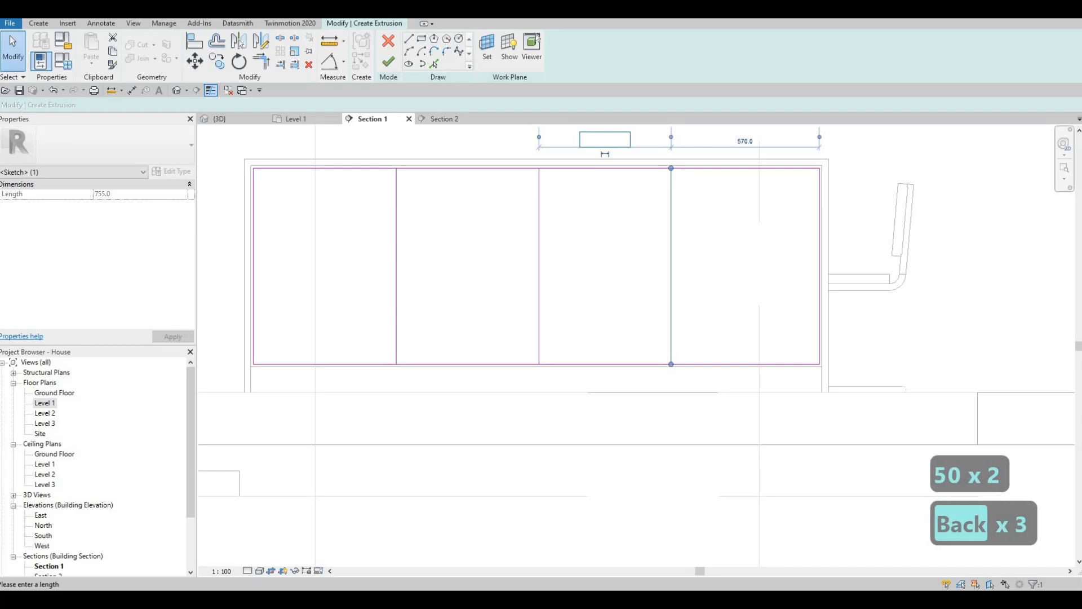
type("400")
key("Return")
key("Escape")
key("Escape")
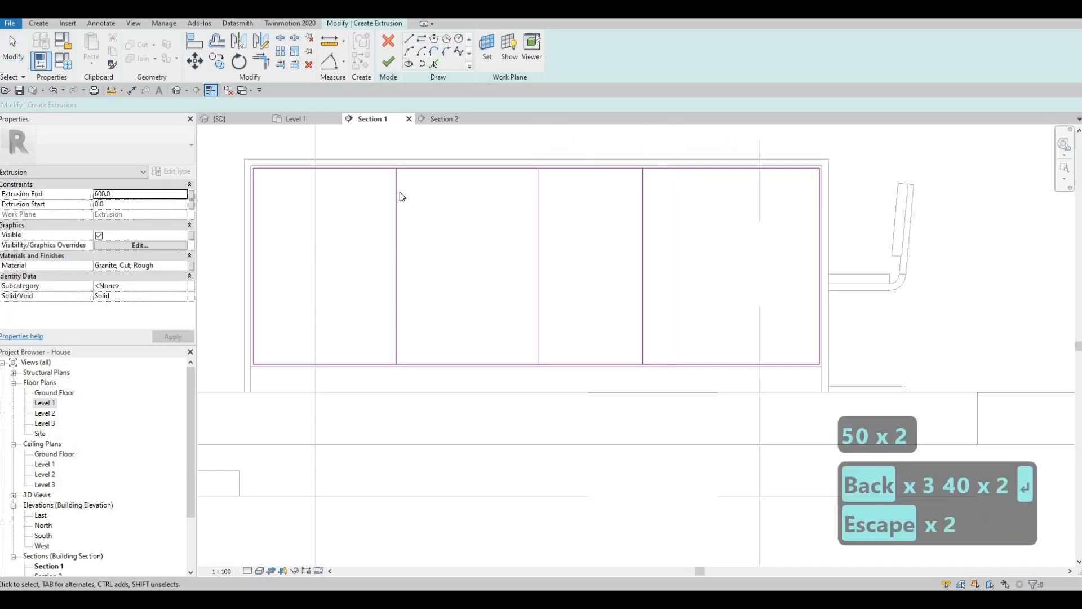
Set the divider line in the left half of the island front sketch to 410 mm from the middle line.
left_click(398, 193)
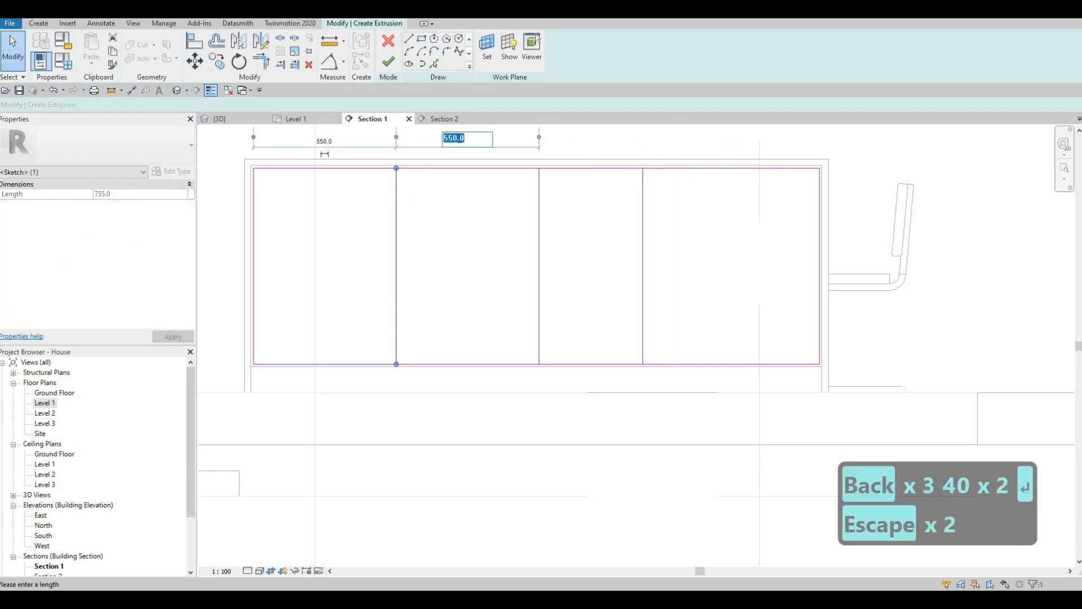
type("4")
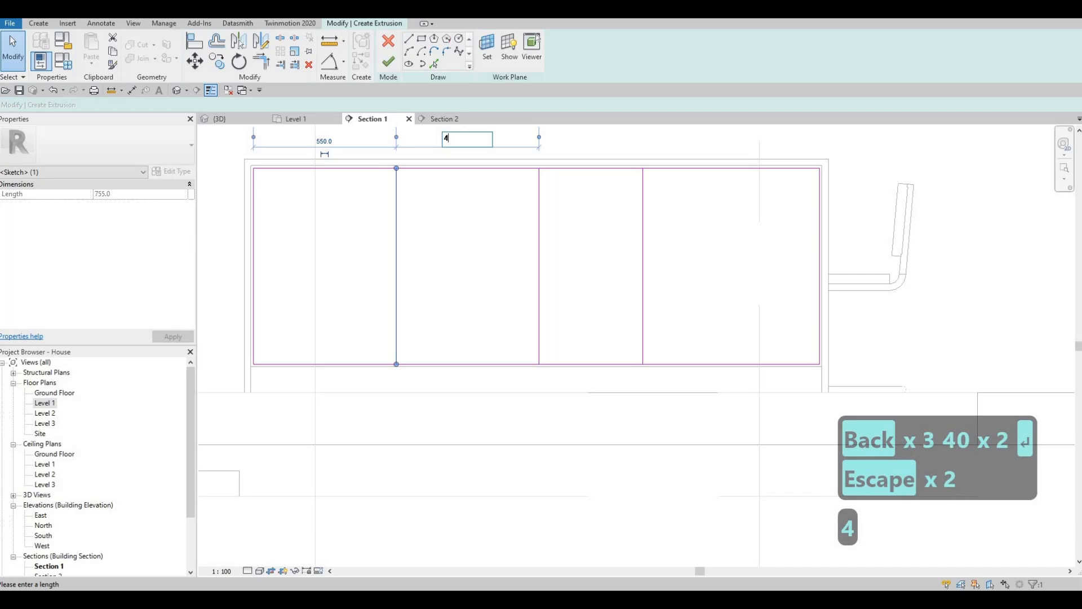
type("10")
key("Return")
key("Escape")
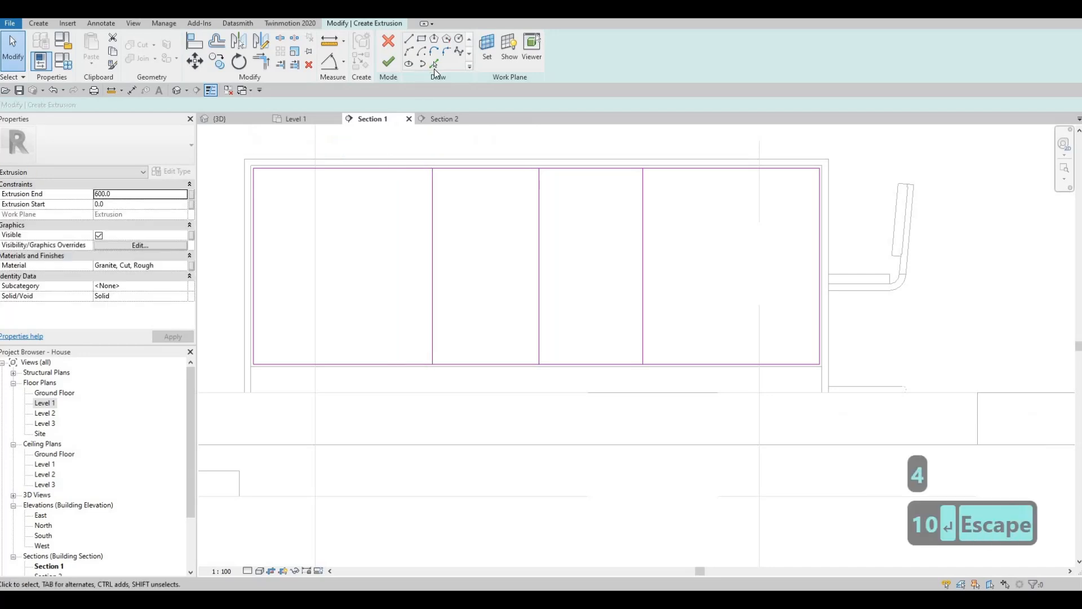
key("Escape")
Add a parallel line 10 mm to the left of the middle divider with Pick Lines to form a door gap.
left_click(434, 64)
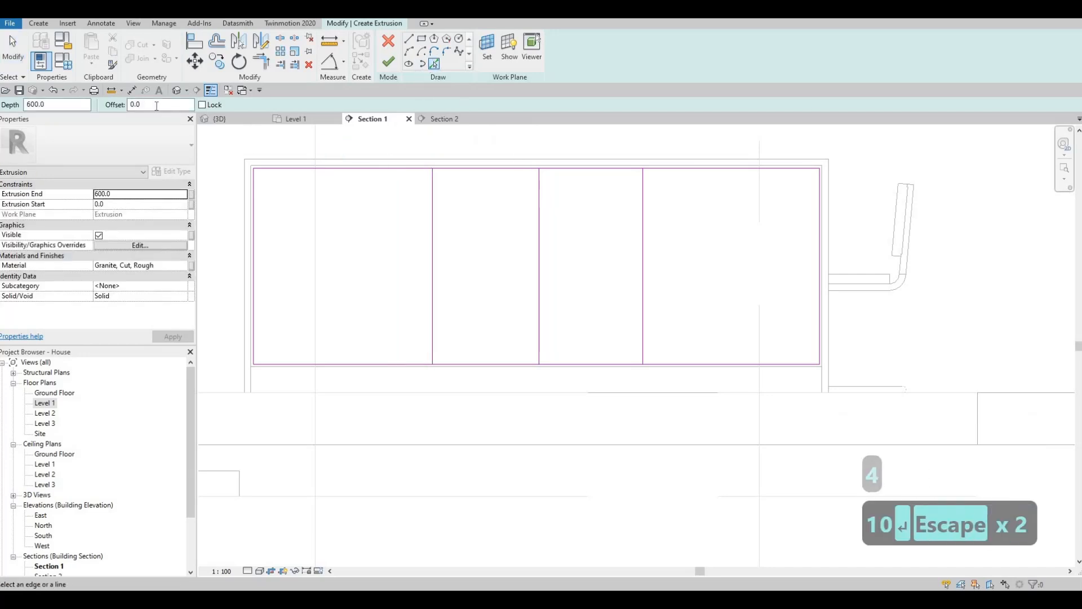
double_click(135, 104)
type("10")
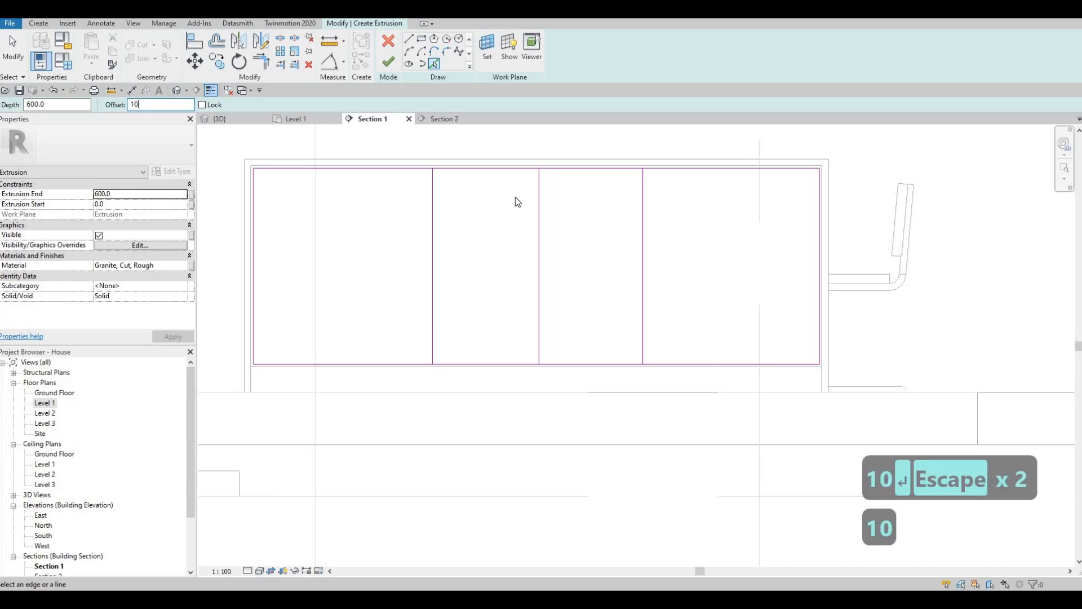
key("Return")
key("Escape")
key("Escape")
key("Escape")
key("Escape")
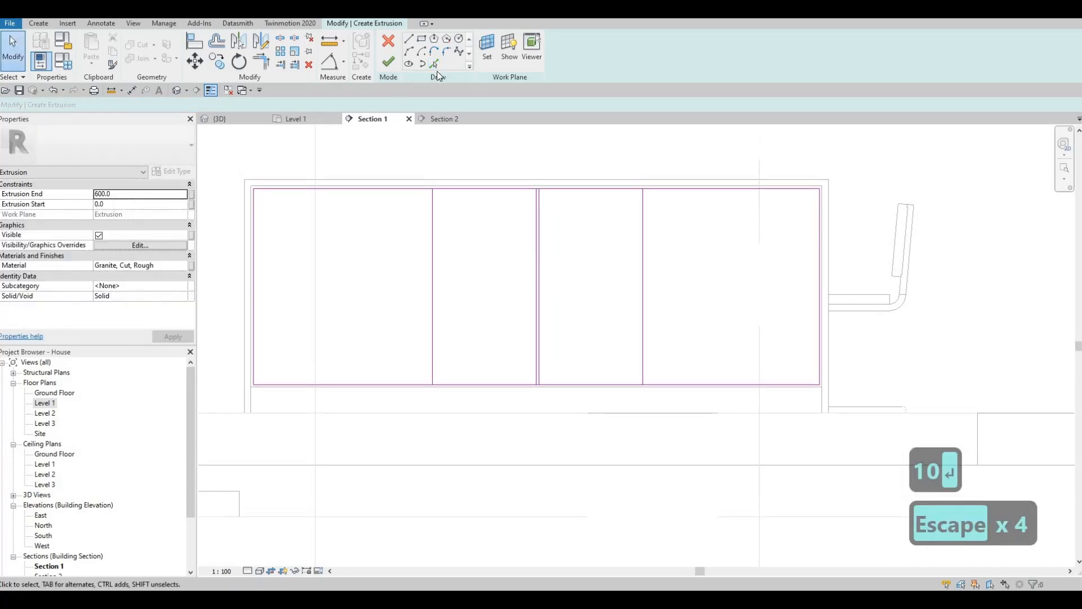
Add parallel lines 10 mm to the right of the two outer dividers using Pick Lines with a 10 mm offset.
left_click(434, 64)
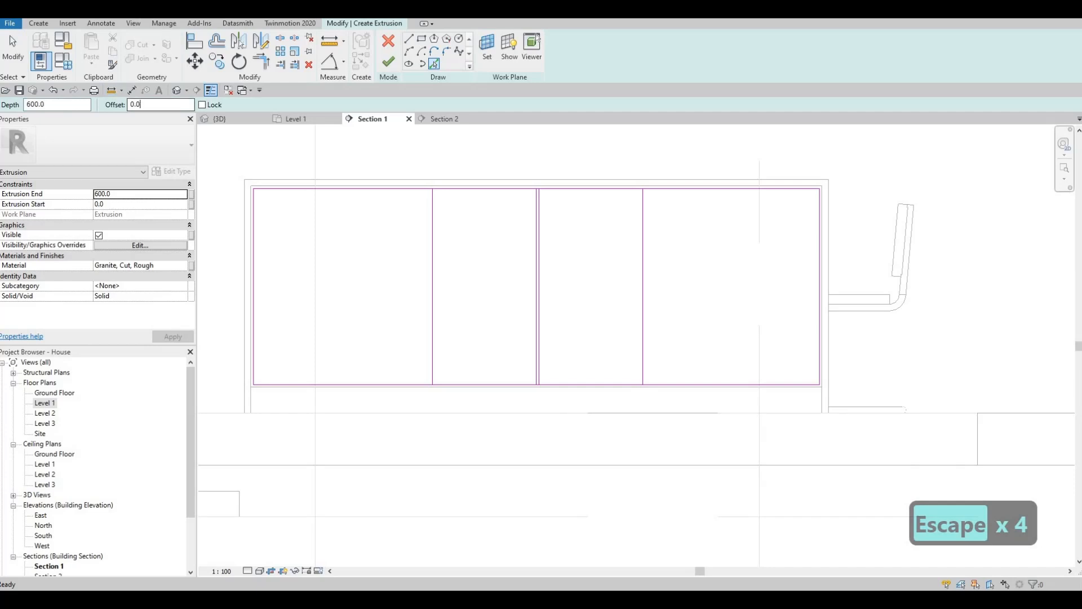
type("10")
key("Return")
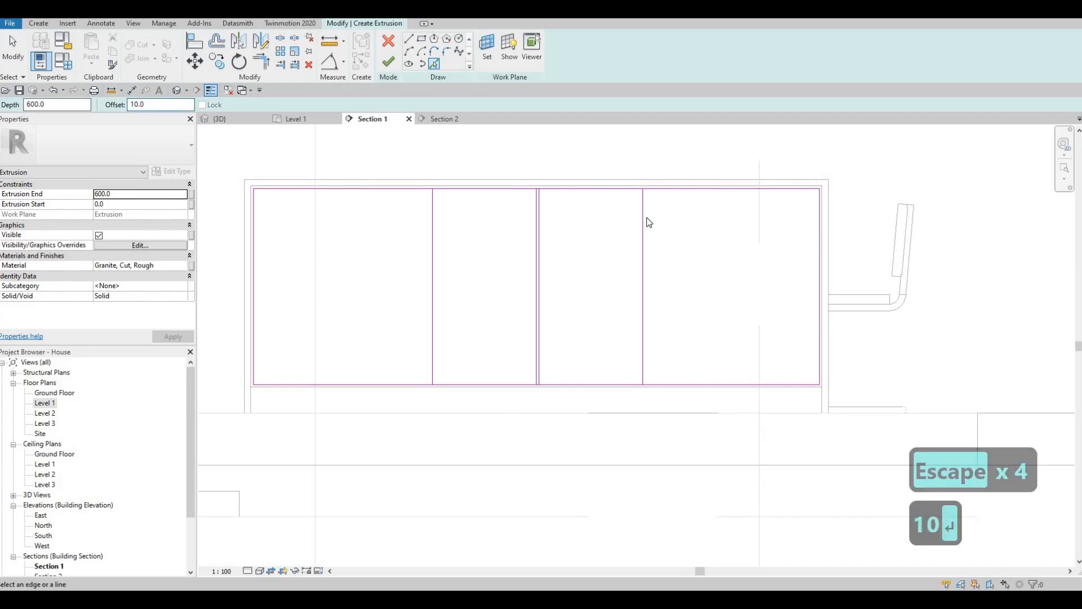
left_click(646, 218)
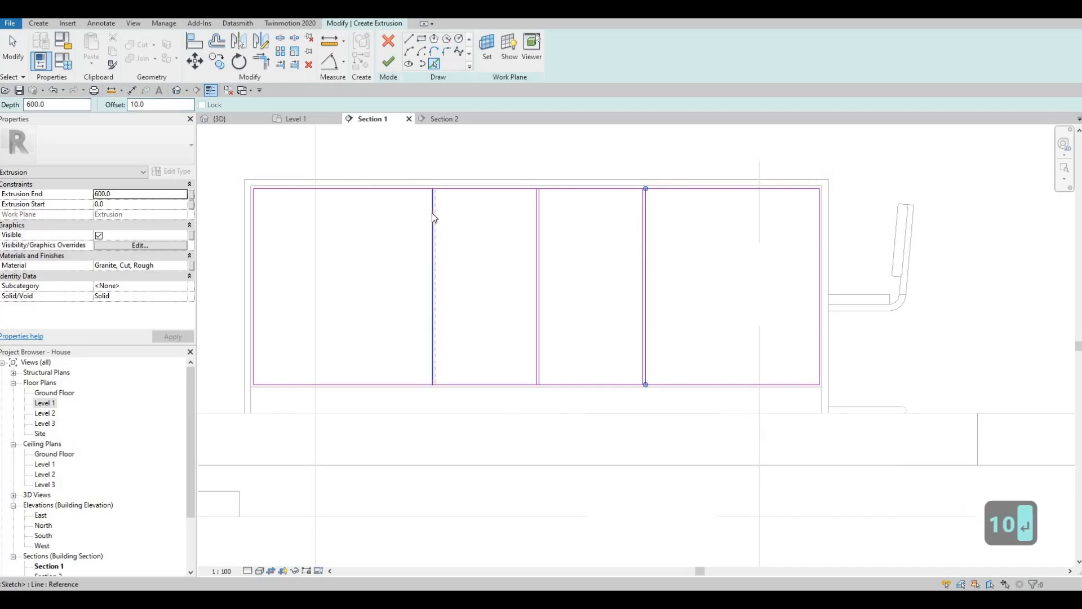
key("Escape")
key("Escape")
key("Escape")
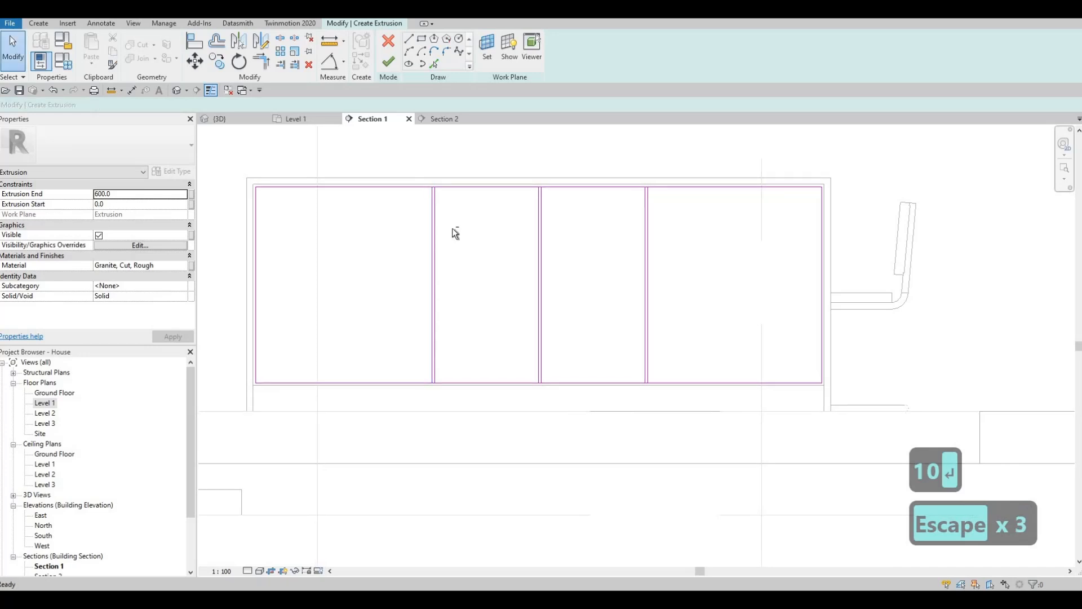
Try to copy the left and middle divider line pairs 420 mm to the left, and undo the copy.
left_click_drag(545, 407, 520, 402)
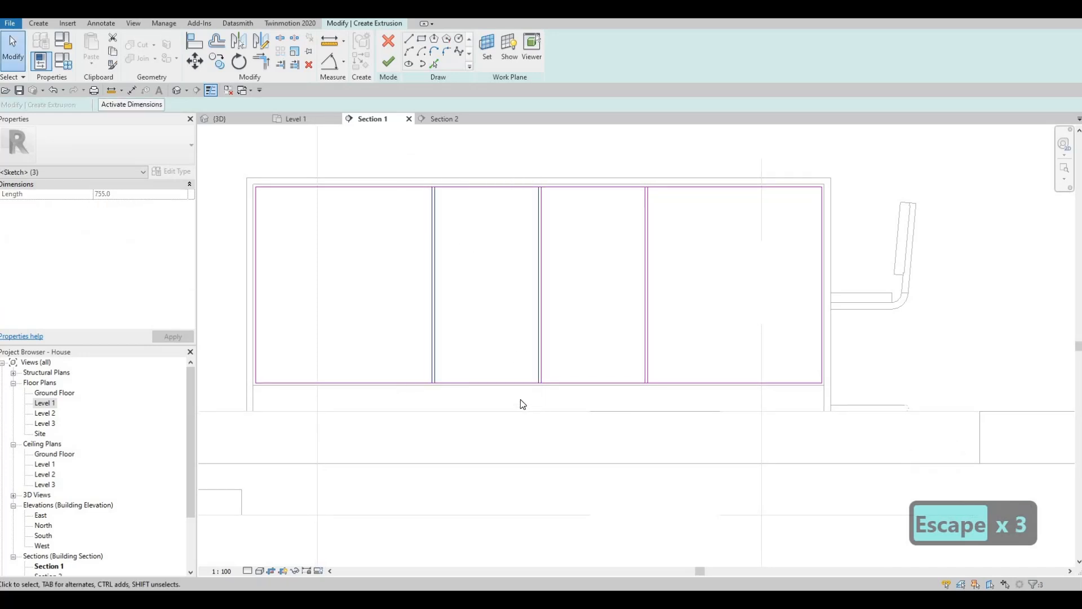
key("c")
key("o")
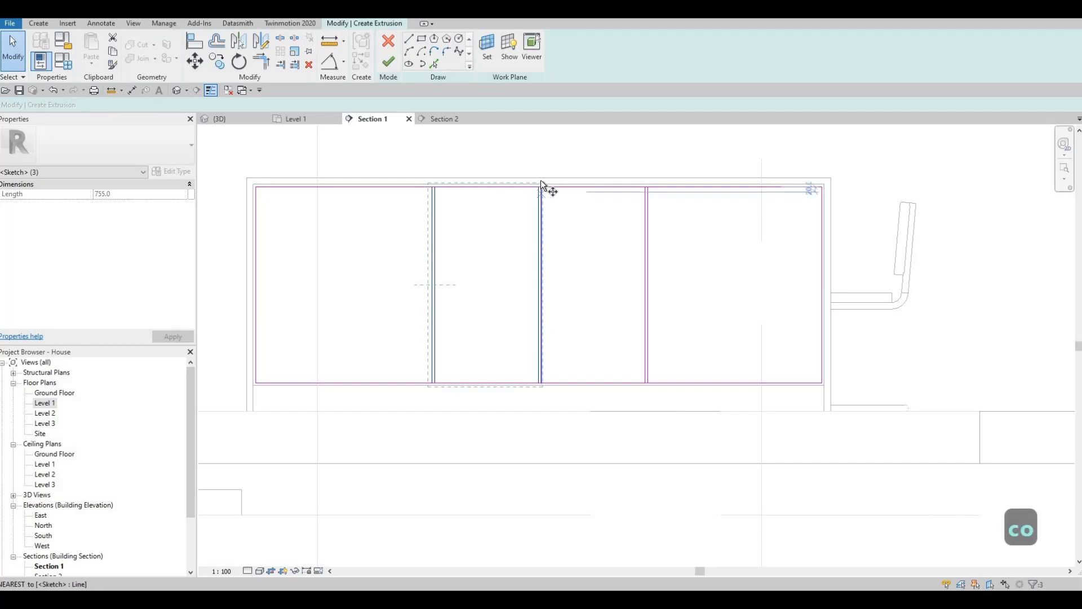
scroll(540, 181, "up", 2)
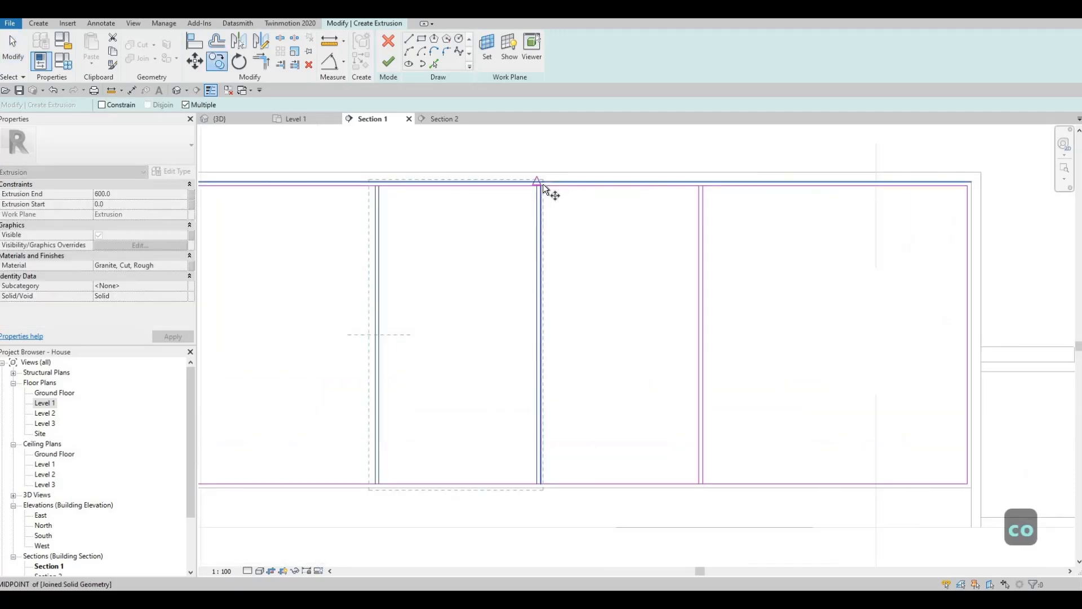
scroll(379, 192, "up", 2)
left_click(377, 186)
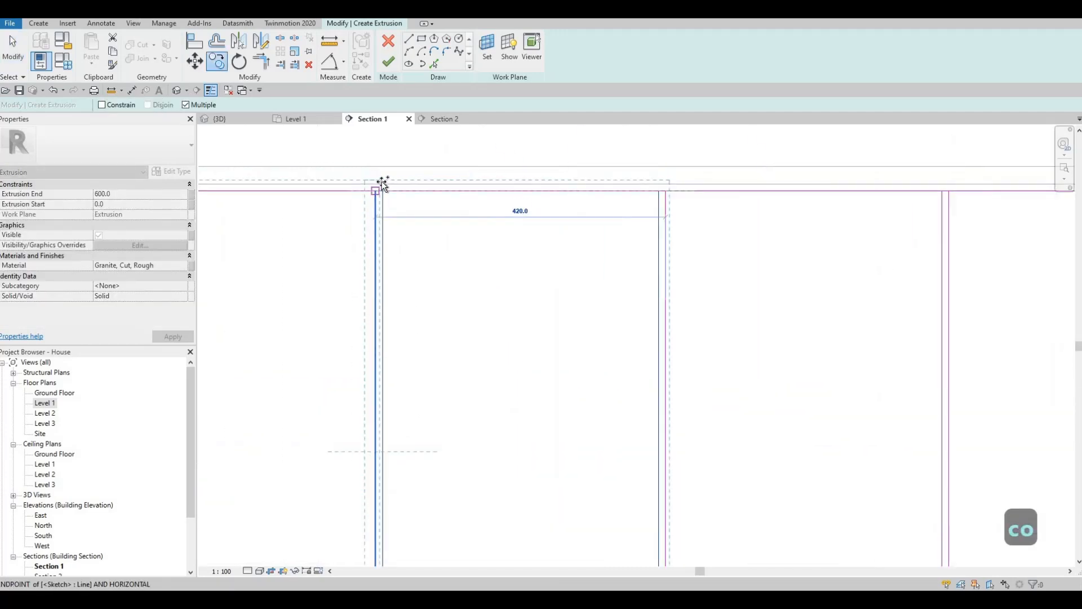
scroll(561, 230, "down", 4)
scroll(394, 206, "up", 2)
key("Escape")
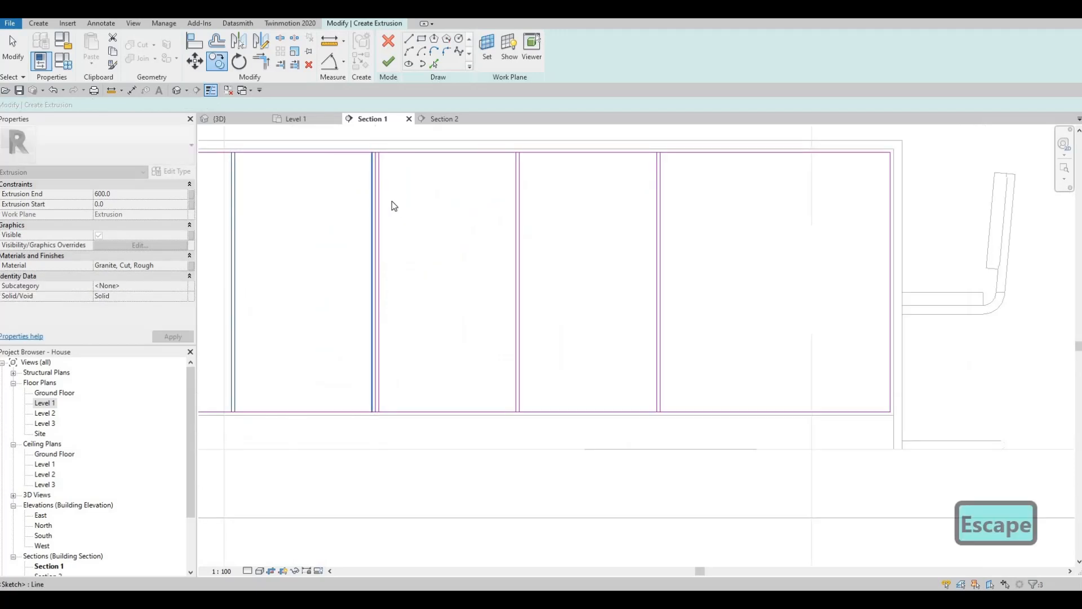
key("ctrl+z")
scroll(502, 210, "up", 2)
scroll(498, 211, "down", 2)
key("Escape")
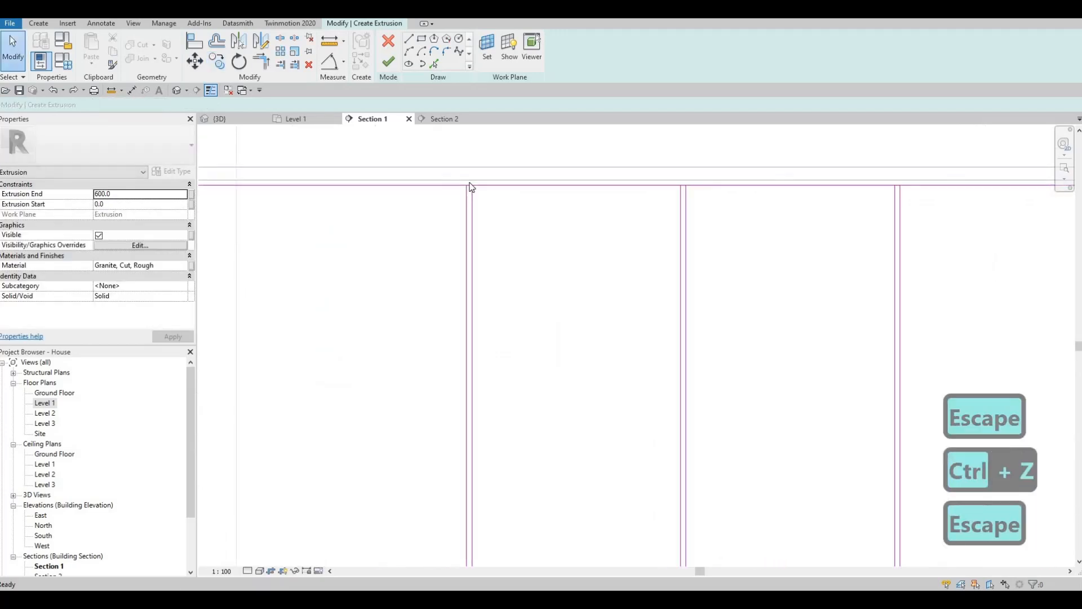
key("Escape")
scroll(513, 191, "down", 2)
key("Escape")
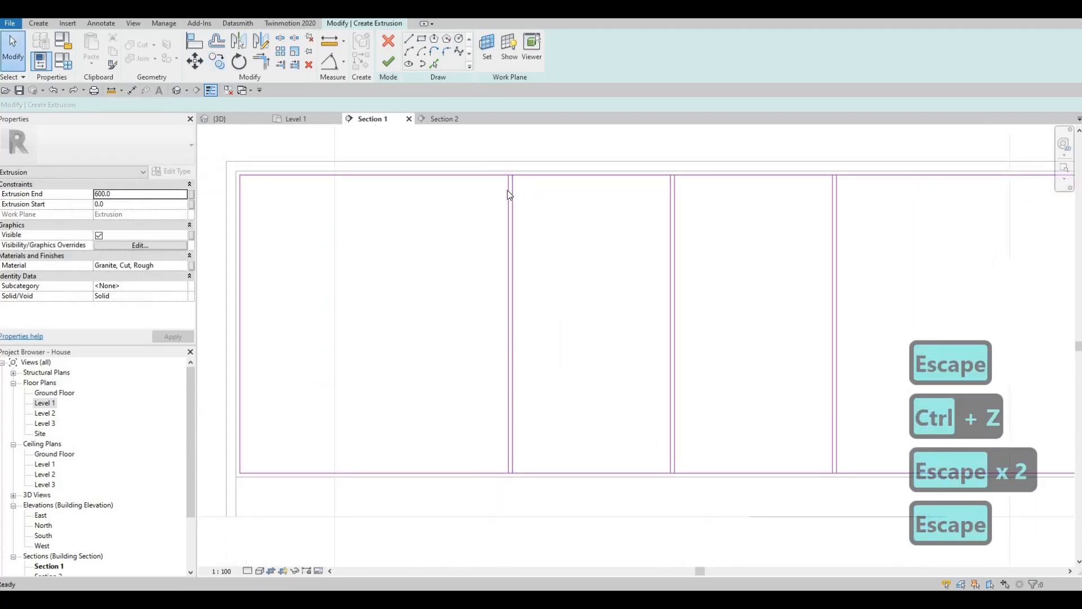
Copy the outer line of the leftmost divider pair 400 mm toward the island's left end.
left_click(509, 193)
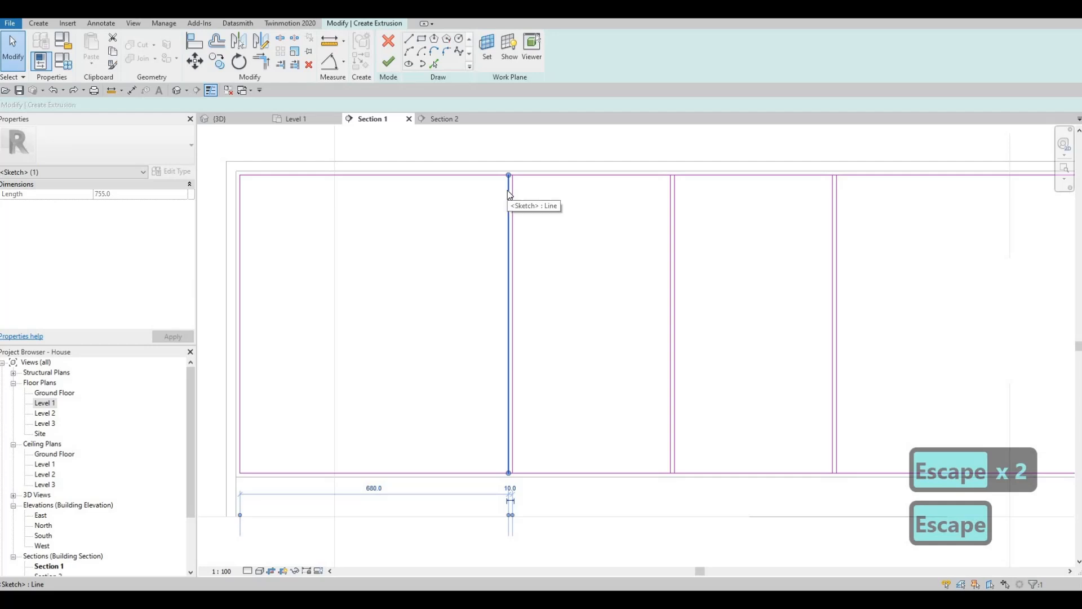
key("Escape")
key("Escape")
left_click(508, 188)
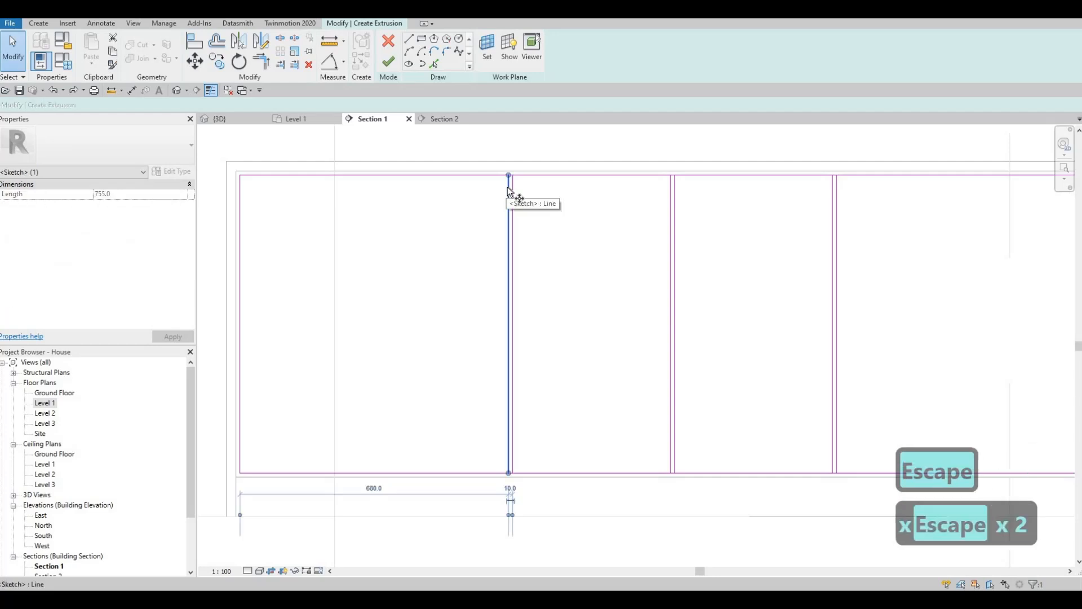
key("c")
key("o")
left_click(495, 177)
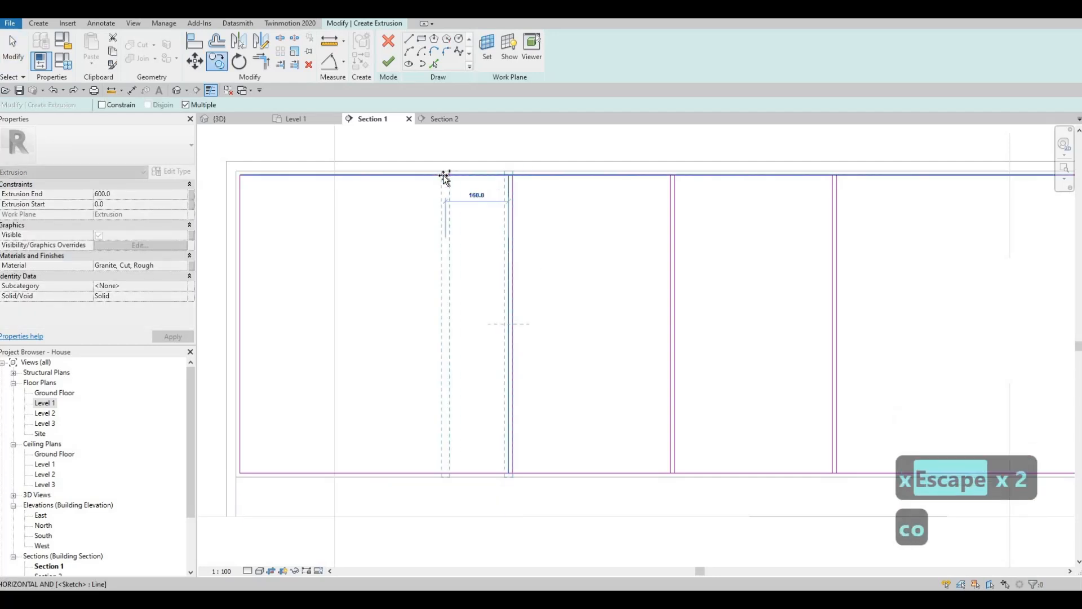
type("400")
key("Return")
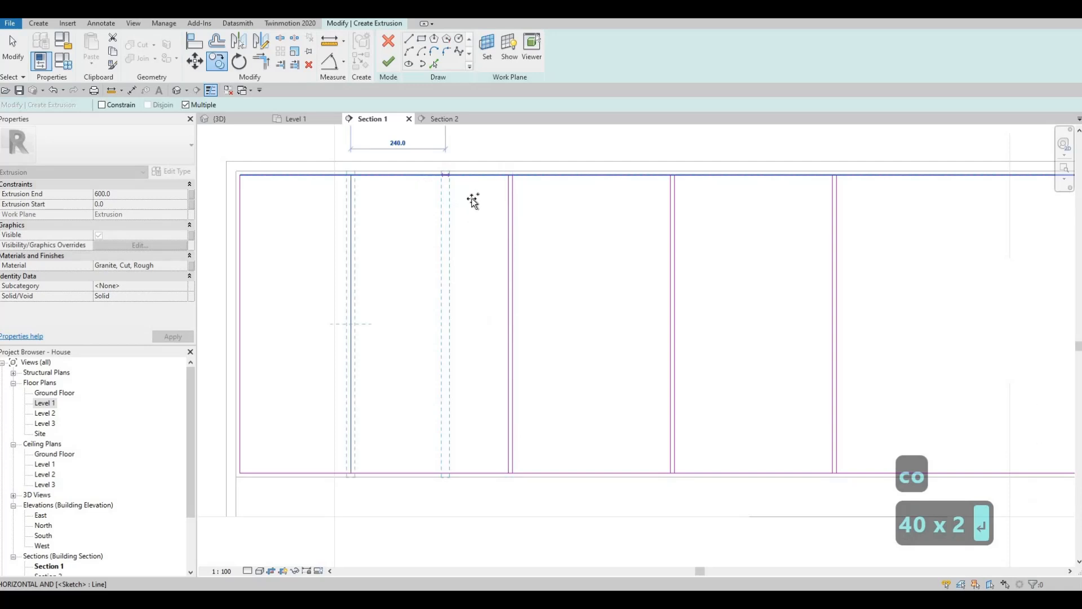
key("Escape")
key("Escape")
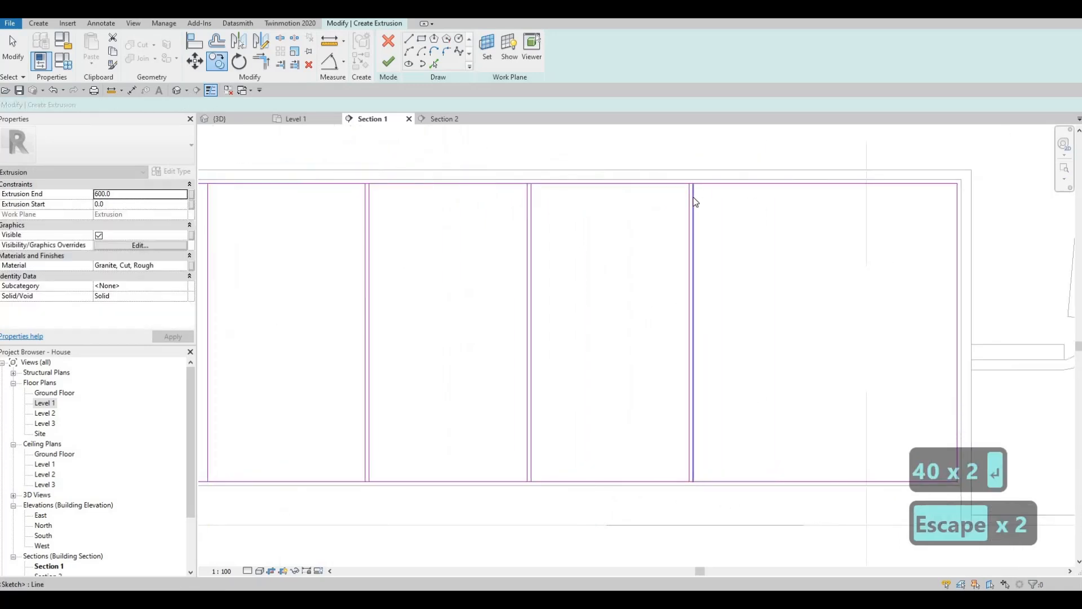
Copy the outer line of the rightmost divider pair 400 mm toward the island's right end.
left_click(693, 189)
key("c")
key("o")
left_click(693, 184)
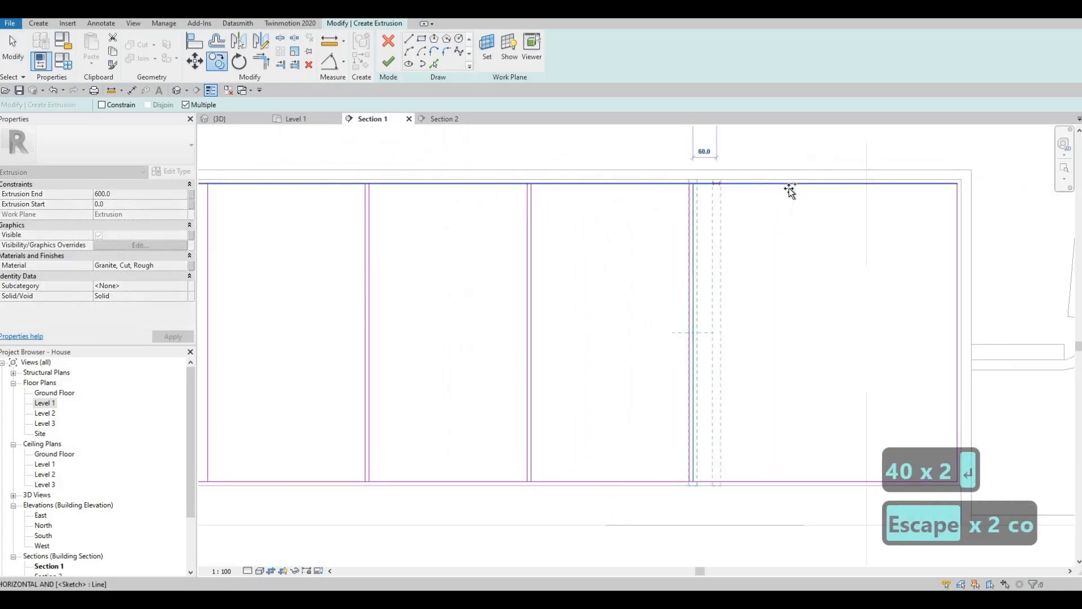
type("400")
key("Return")
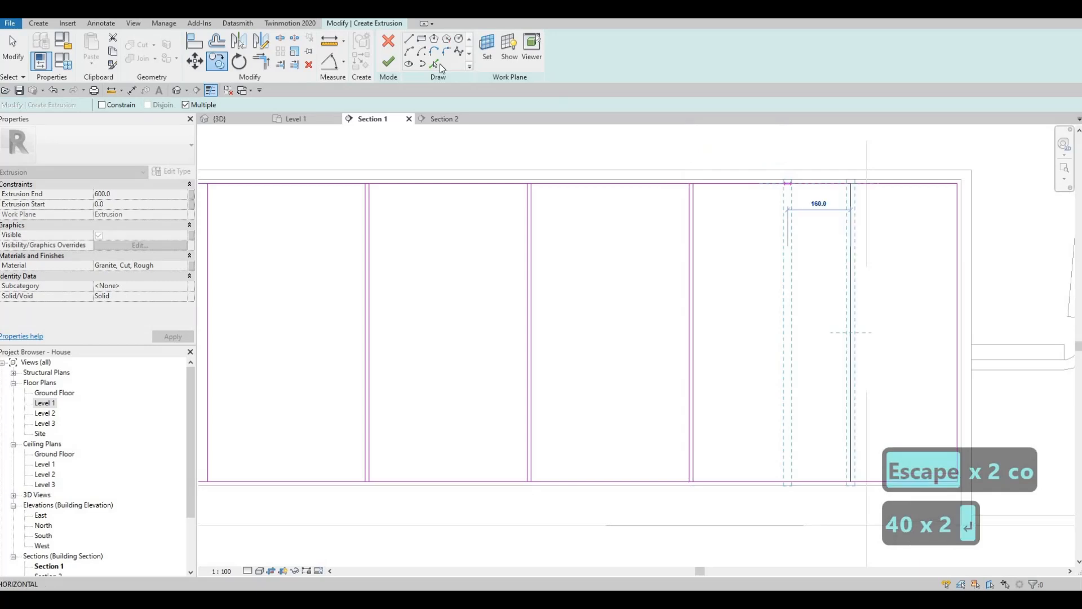
Add parallel lines at a 10 mm offset beside the two copied outermost divider lines to complete their gaps.
key("Escape")
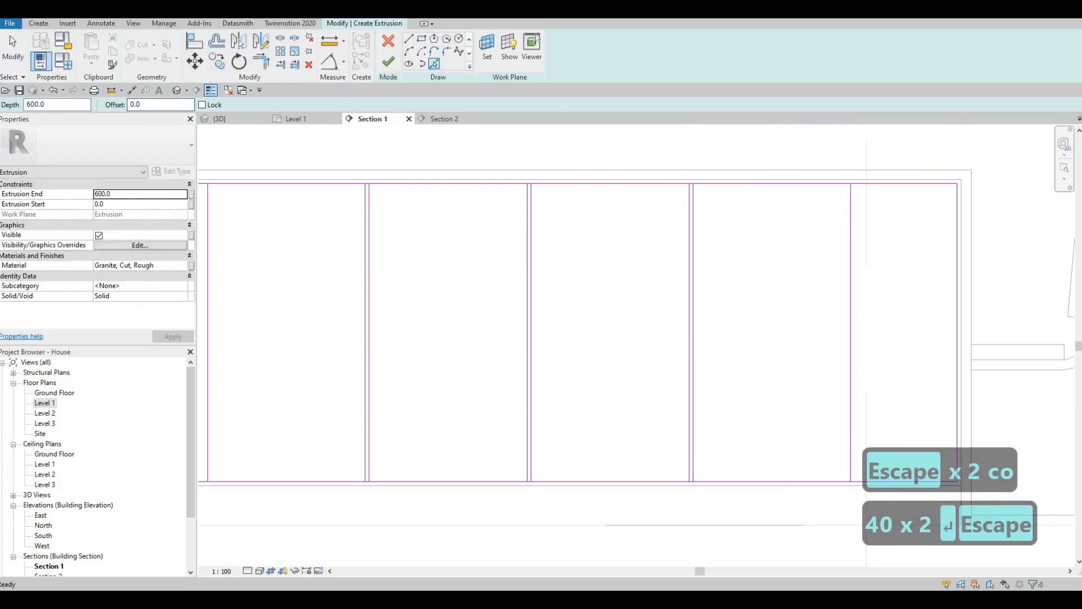
left_click_drag(141, 104, 90, 104)
type("10")
key("Return")
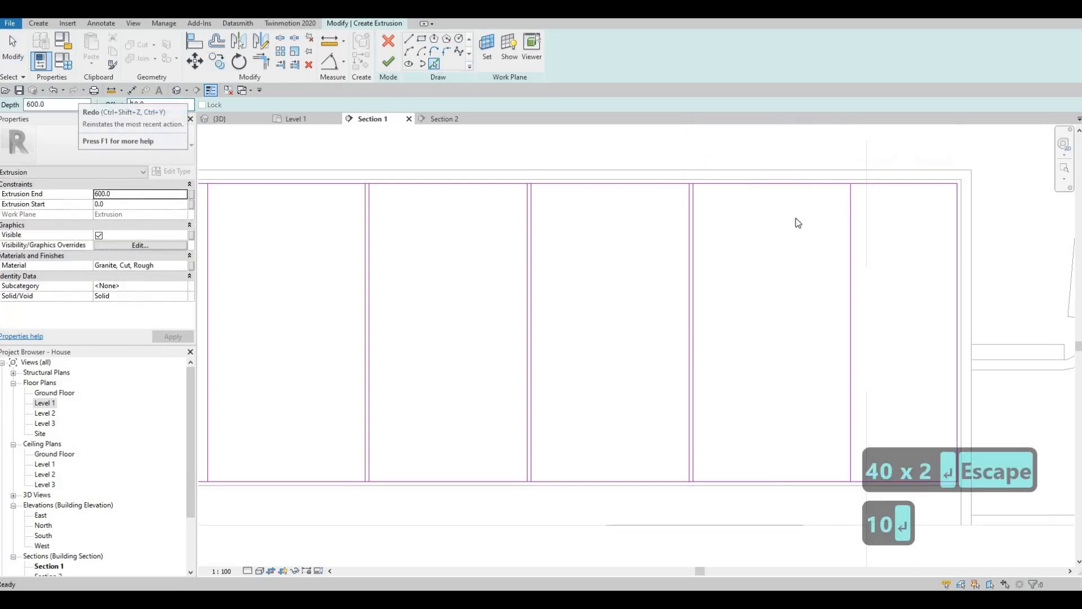
left_click(850, 229)
scroll(507, 239, "down", 1)
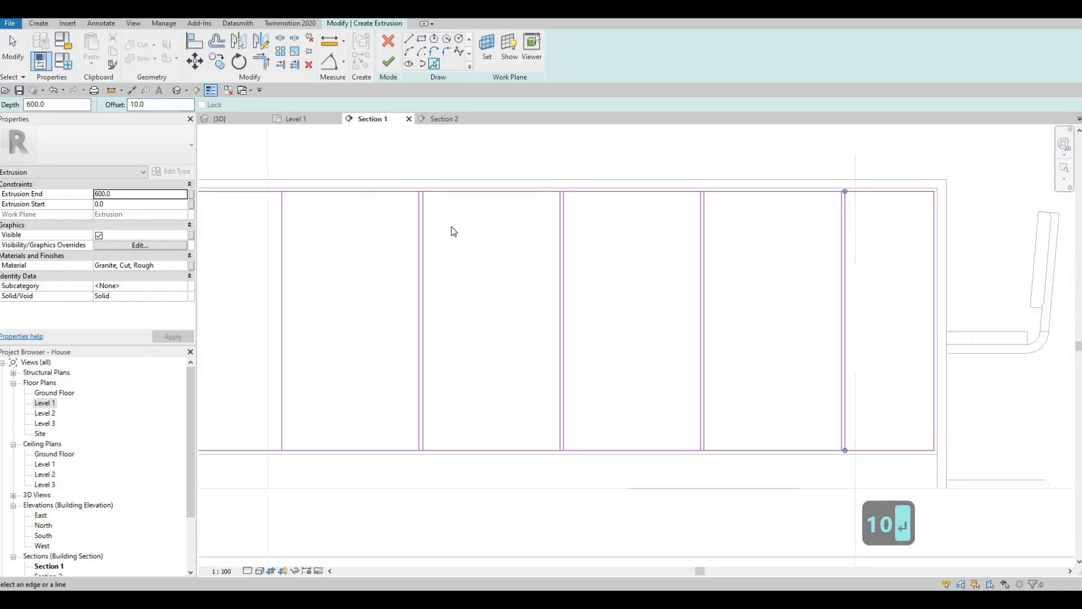
scroll(454, 231, "down", 1)
key("Escape")
key("Escape")
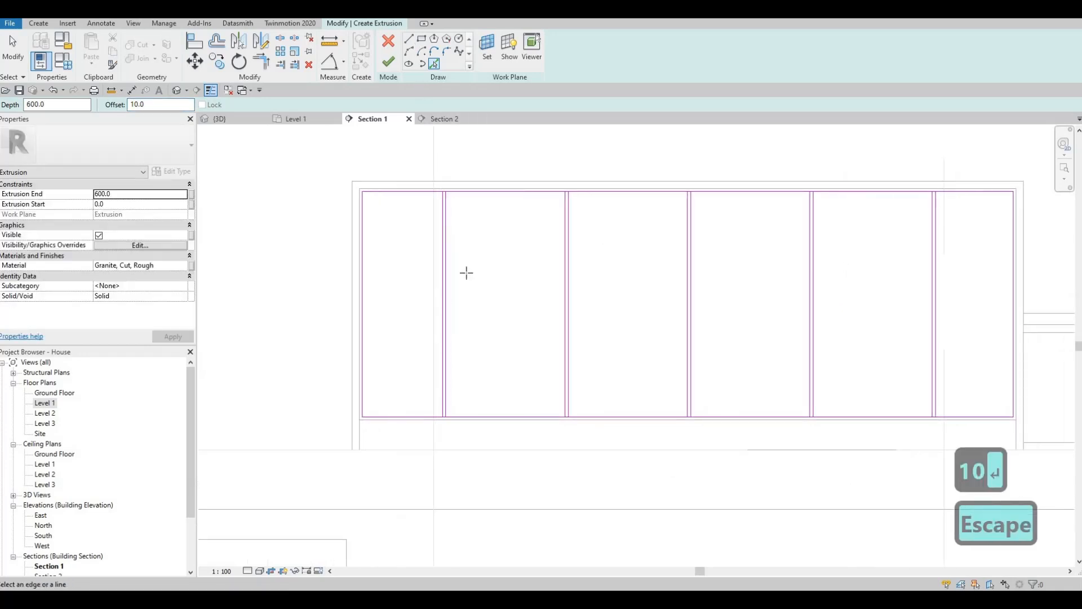
Draw a horizontal line at mid-height across the second panel from the left, between its two dividers.
left_click(550, 307)
left_click(565, 304)
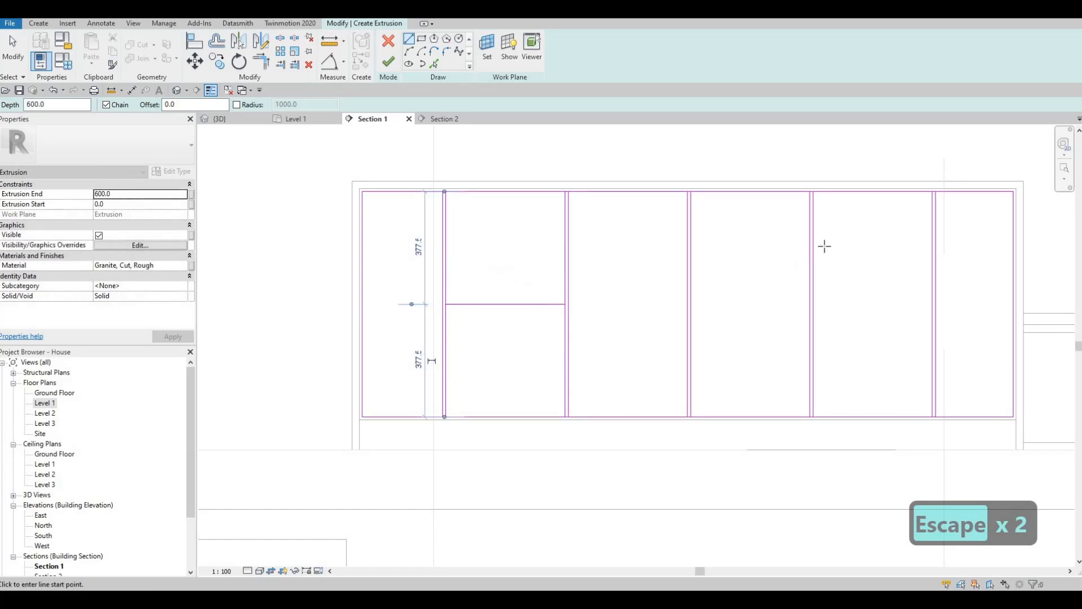
key("Escape")
Draw two horizontal lines across the fifth panel from the left, one in its upper quarter and one just below mid-height.
left_click(813, 245)
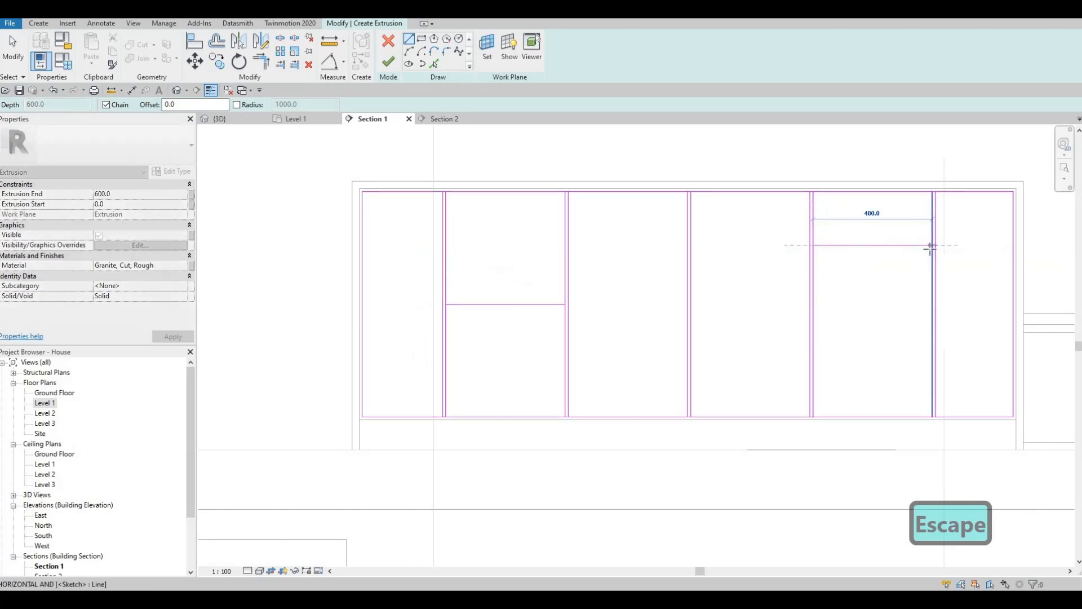
left_click(933, 246)
key("Escape")
left_click(814, 310)
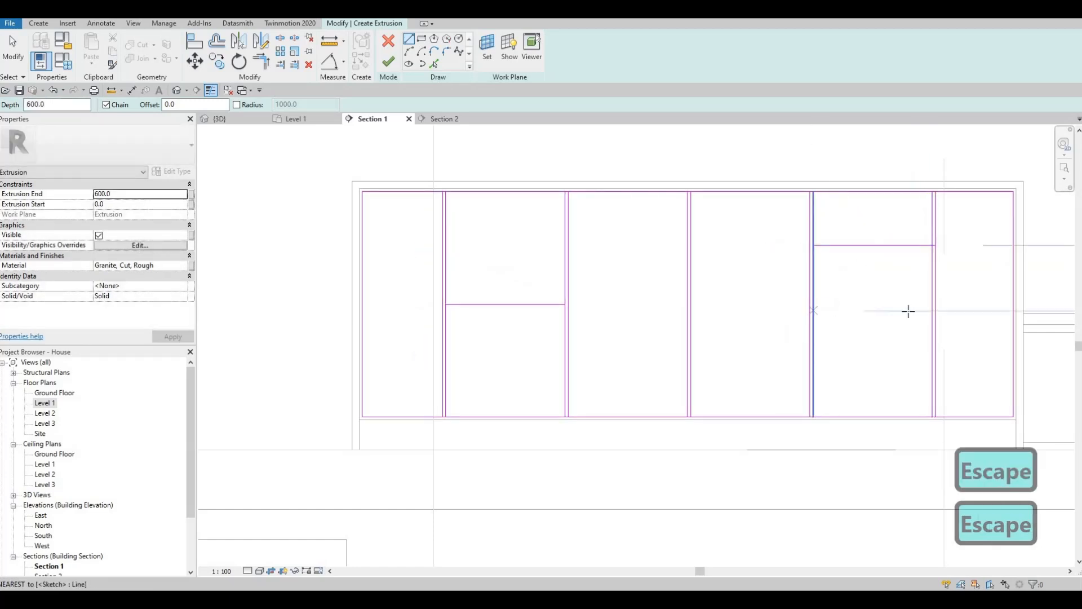
key("Escape")
key("Escape")
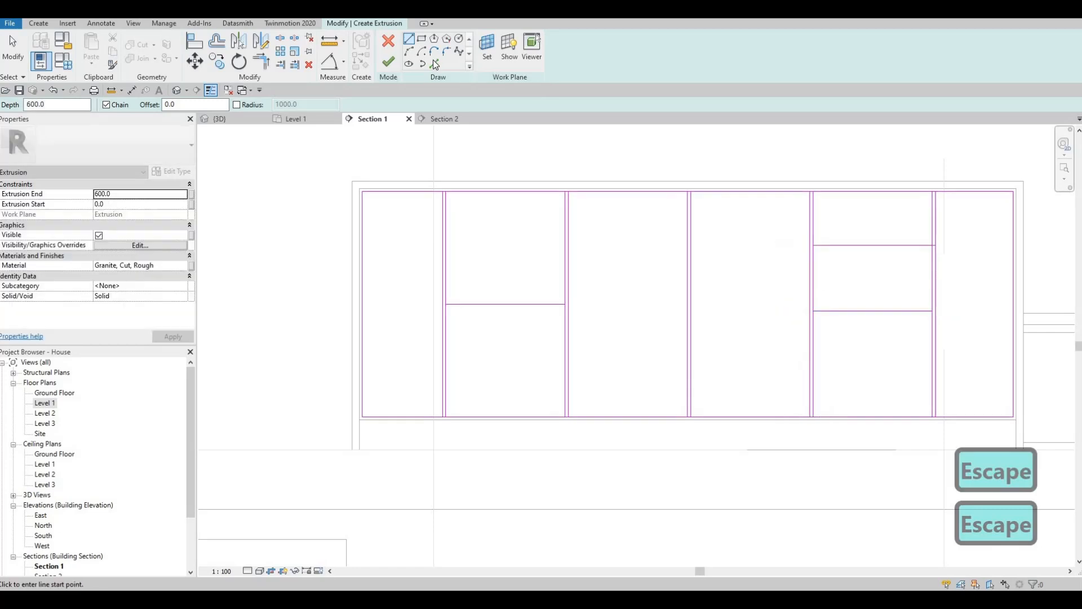
Add parallel lines at a 10 mm offset beside the three horizontal lines in the second and fifth panels.
left_click(152, 105)
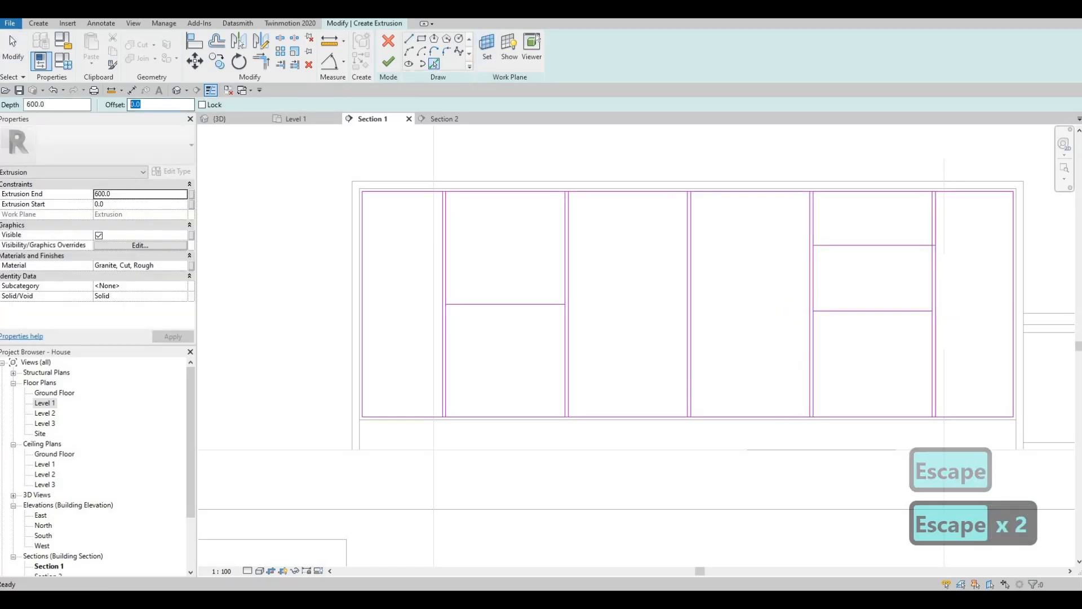
type("10")
key("Return")
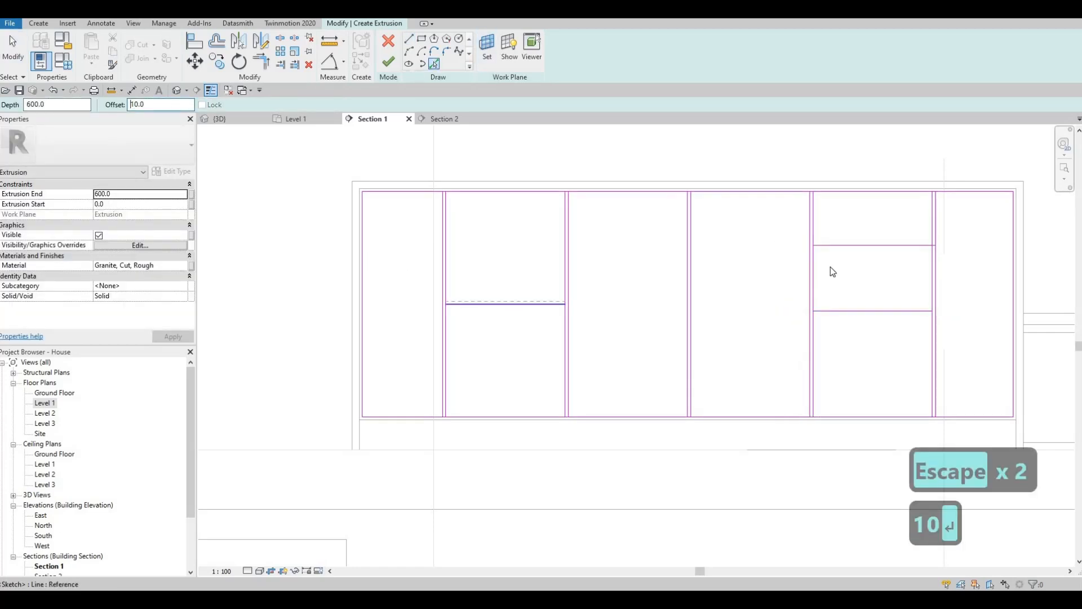
left_click(888, 320)
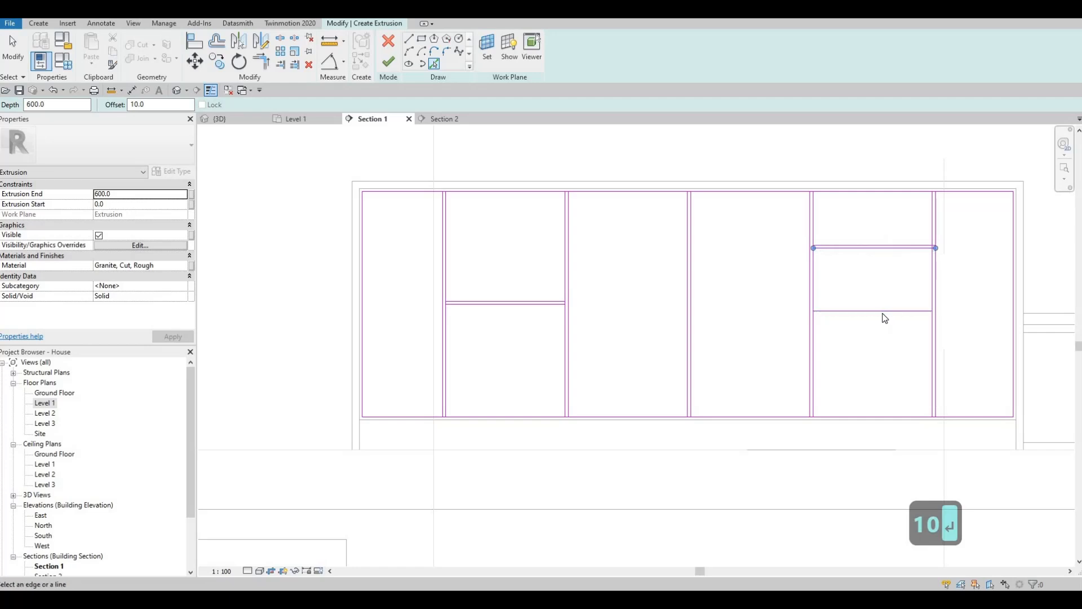
left_click(850, 330)
key("Escape")
key("Escape")
key("Escape")
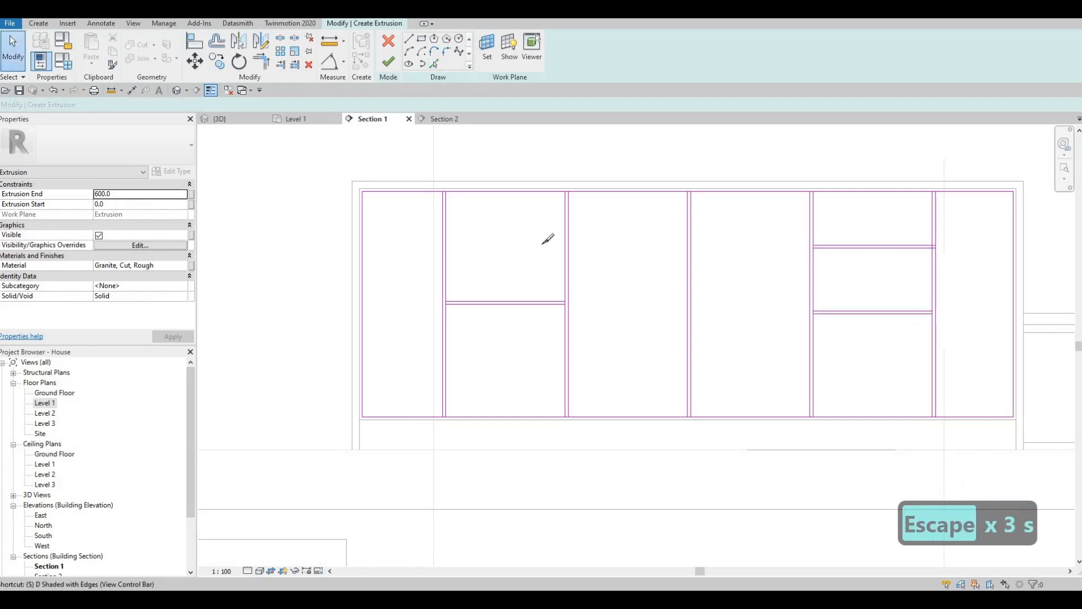
Split the top outline line where the vertical divider pairs meet it.
key("s")
key("l")
scroll(431, 184, "up", 2)
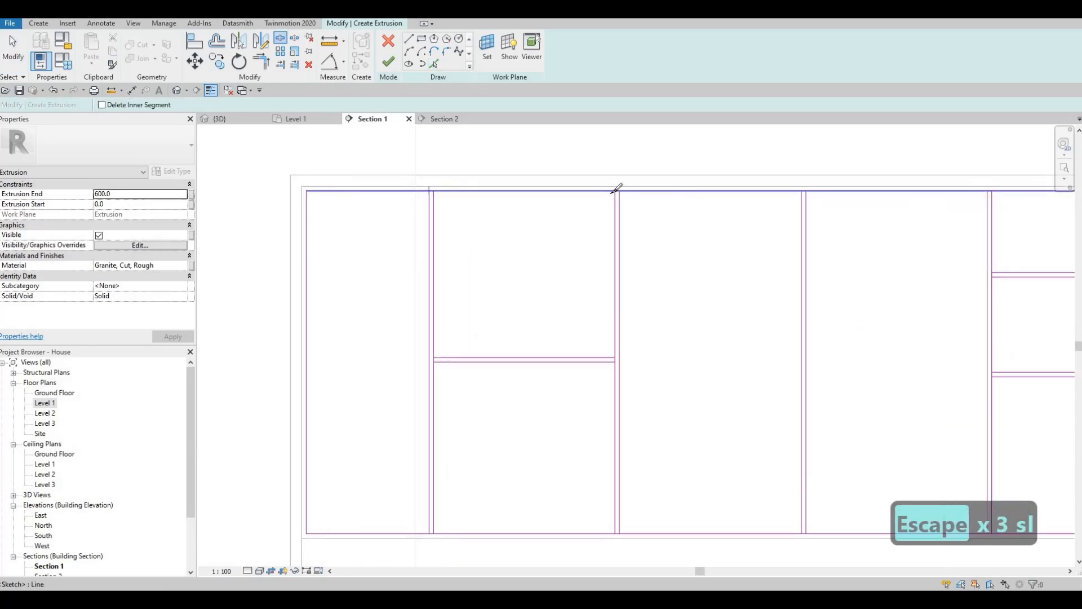
left_click(806, 191)
middle_click_drag(729, 188, 445, 187)
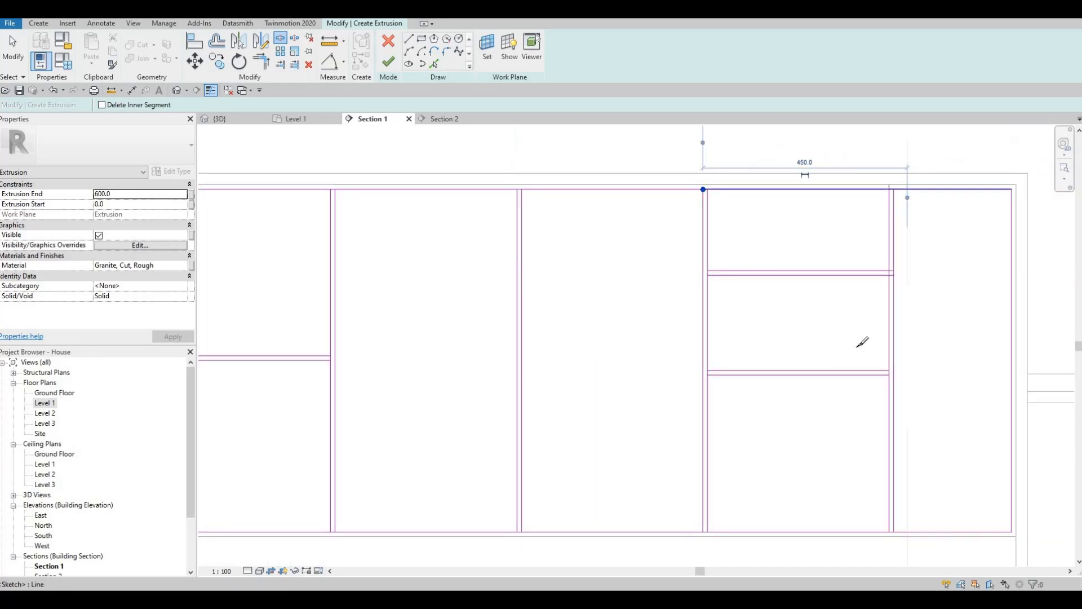
Split the bottom outline line at the vertical divider pairs.
middle_click_drag(902, 441, 908, 359)
left_click(896, 449)
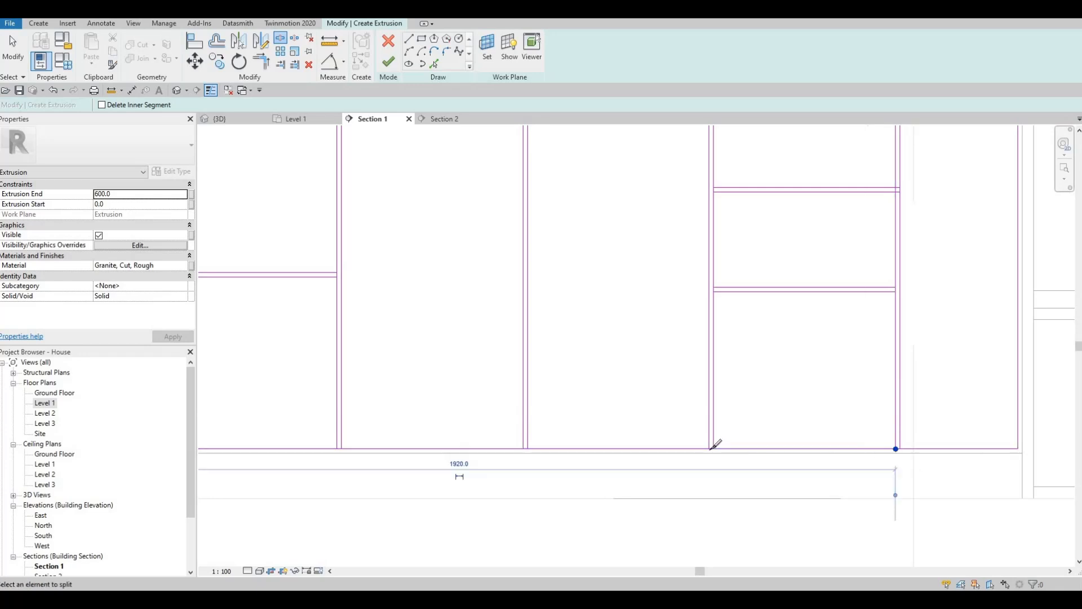
left_click(711, 449)
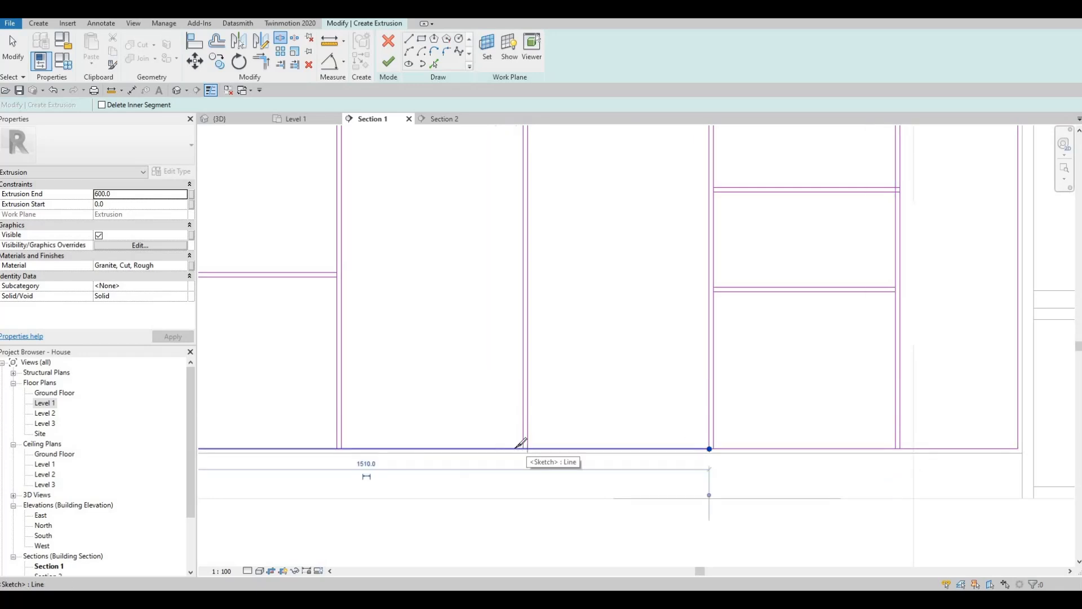
left_click(337, 449)
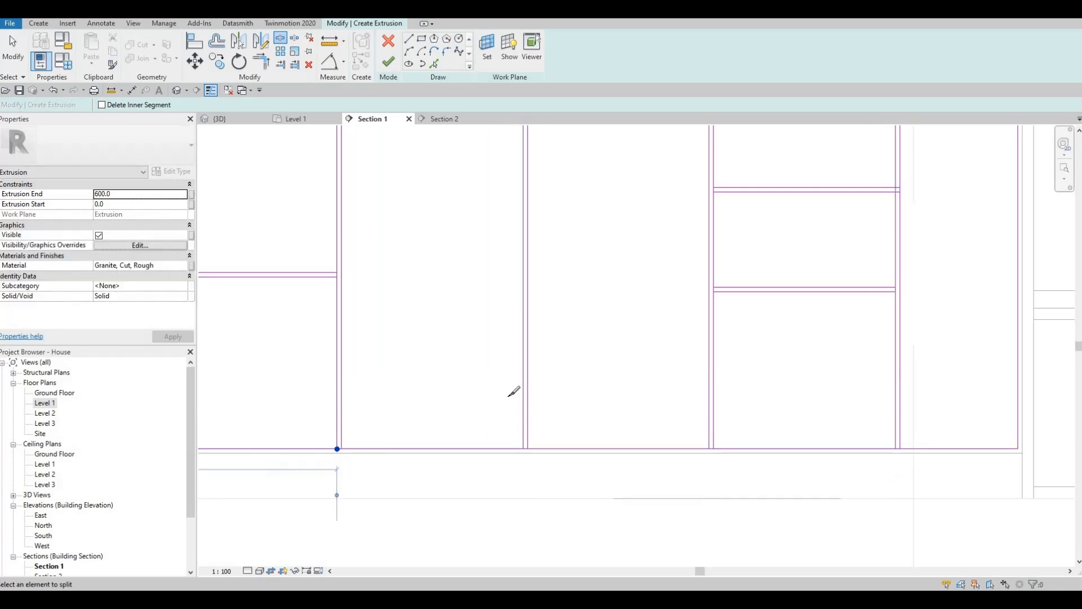
Split the vertical lines bordering the second panel at its horizontal gap and those bordering the fifth panel at its upper gap.
middle_click_drag(511, 393, 855, 346)
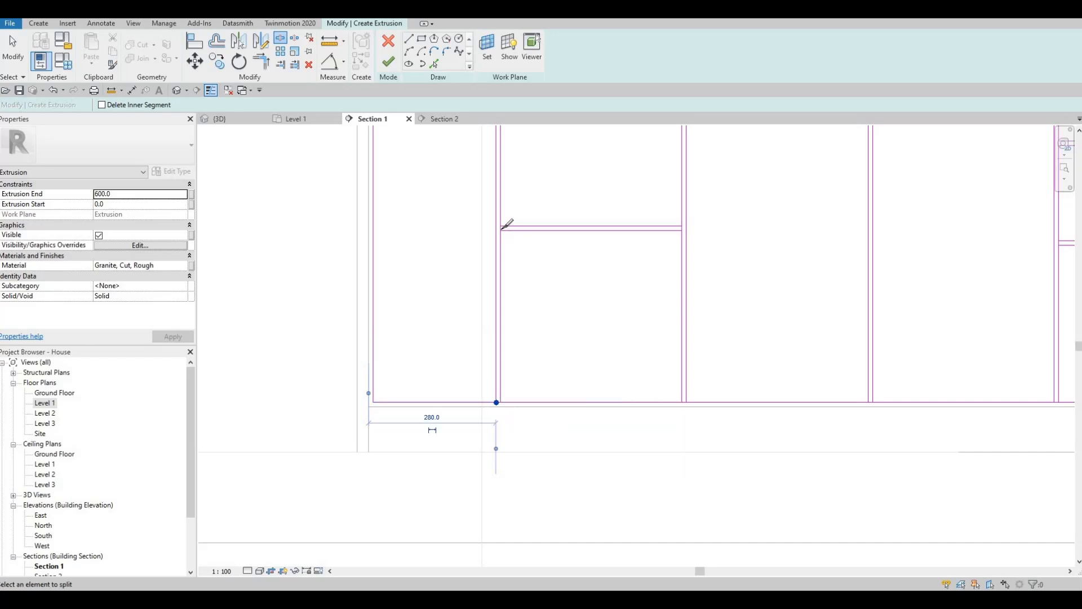
left_click(684, 224)
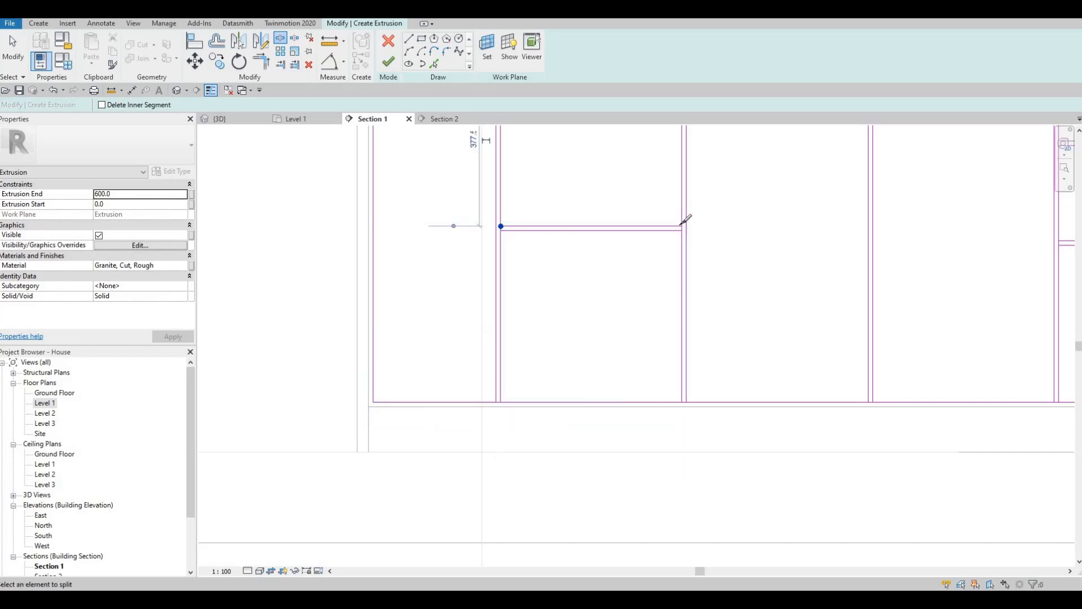
scroll(631, 240, "down", 2)
middle_click_drag(876, 170, 613, 197)
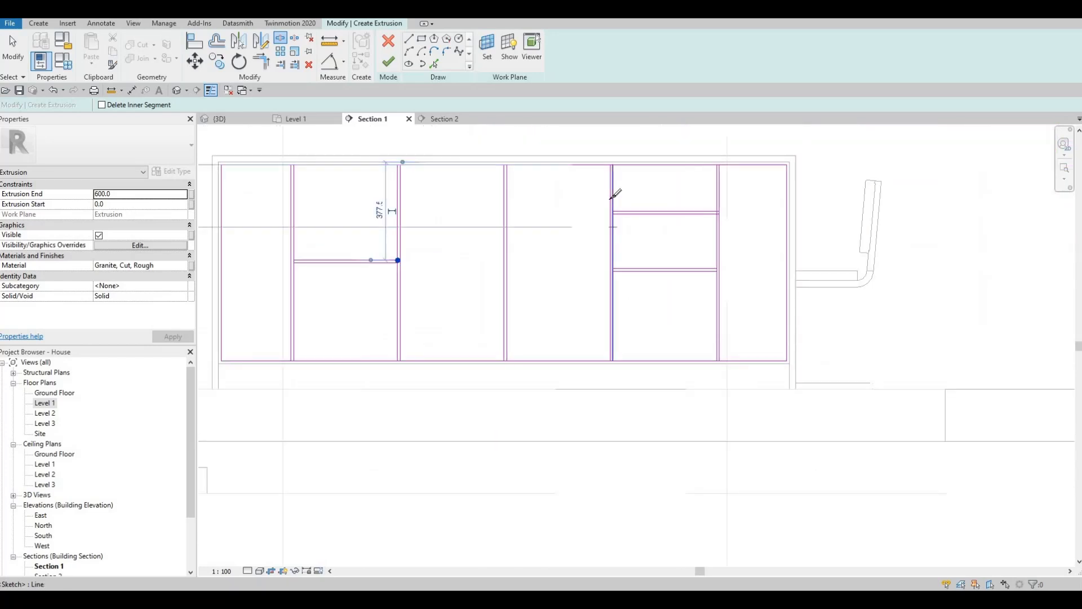
scroll(611, 220, "up", 3)
left_click(611, 199)
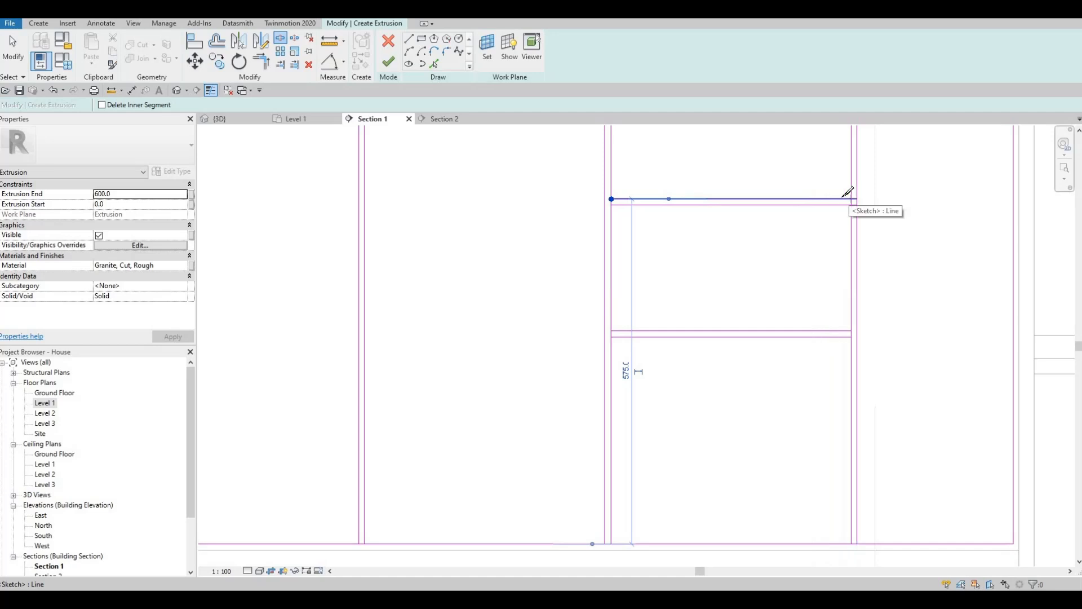
scroll(866, 195, "up", 4)
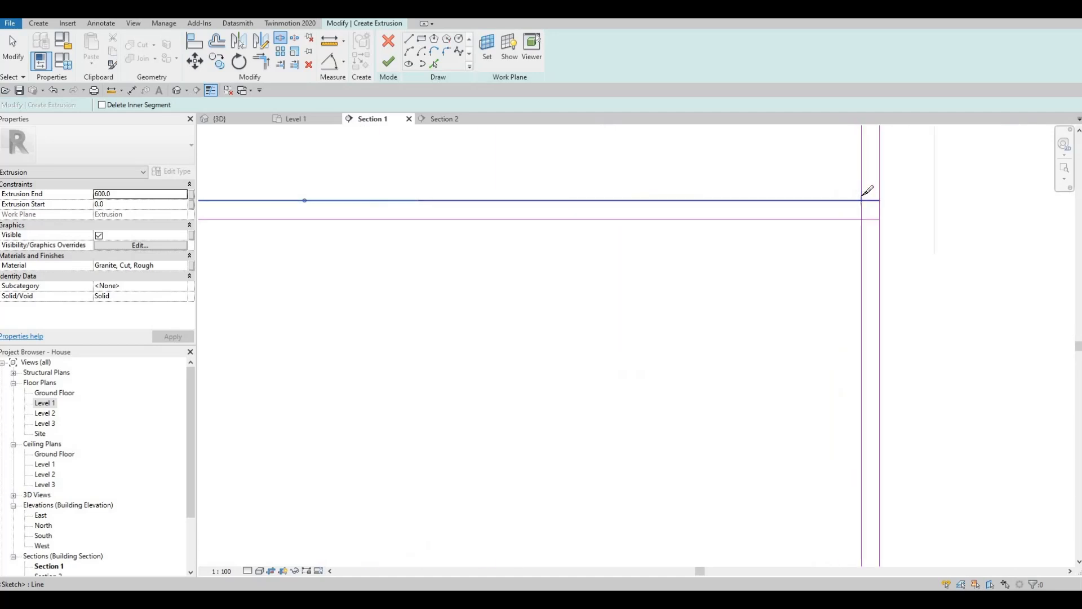
left_click(863, 200)
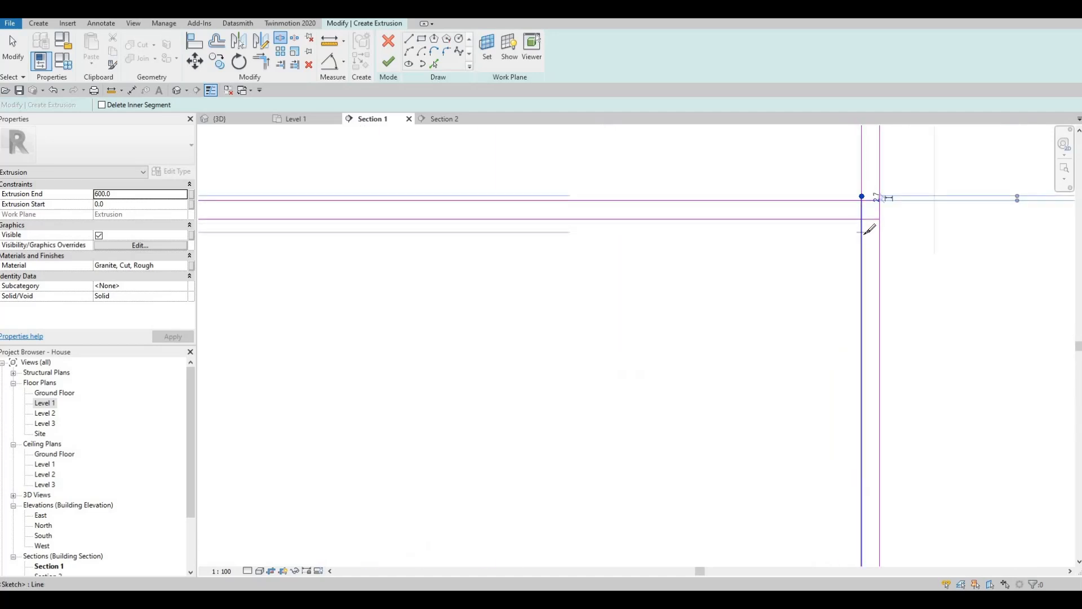
scroll(792, 212, "down", 3)
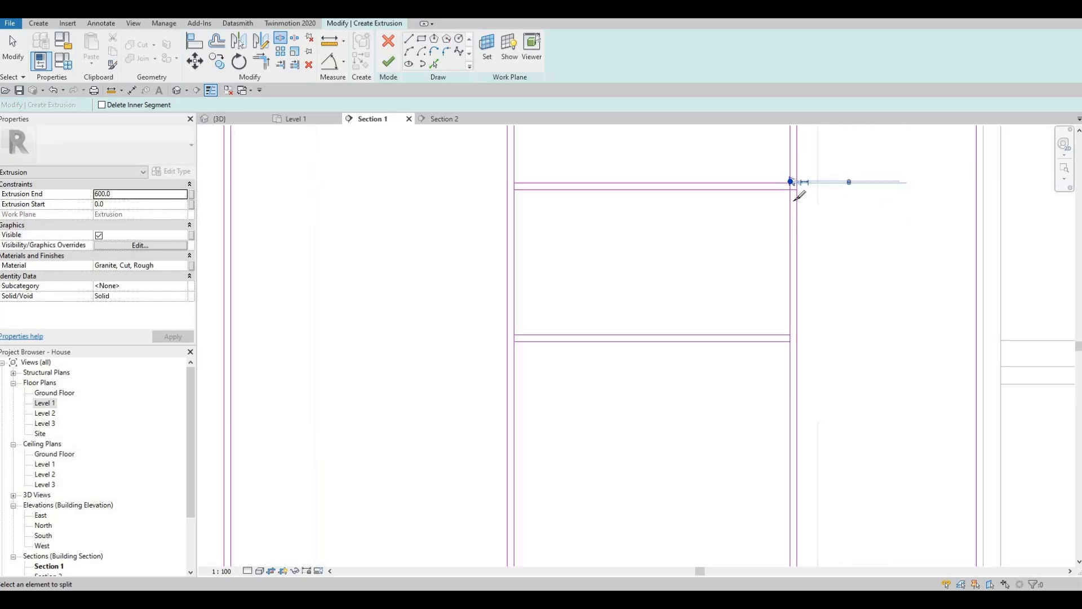
Split the vertical lines on both sides of the fifth panel at its lower horizontal gap.
scroll(795, 185, "up", 2)
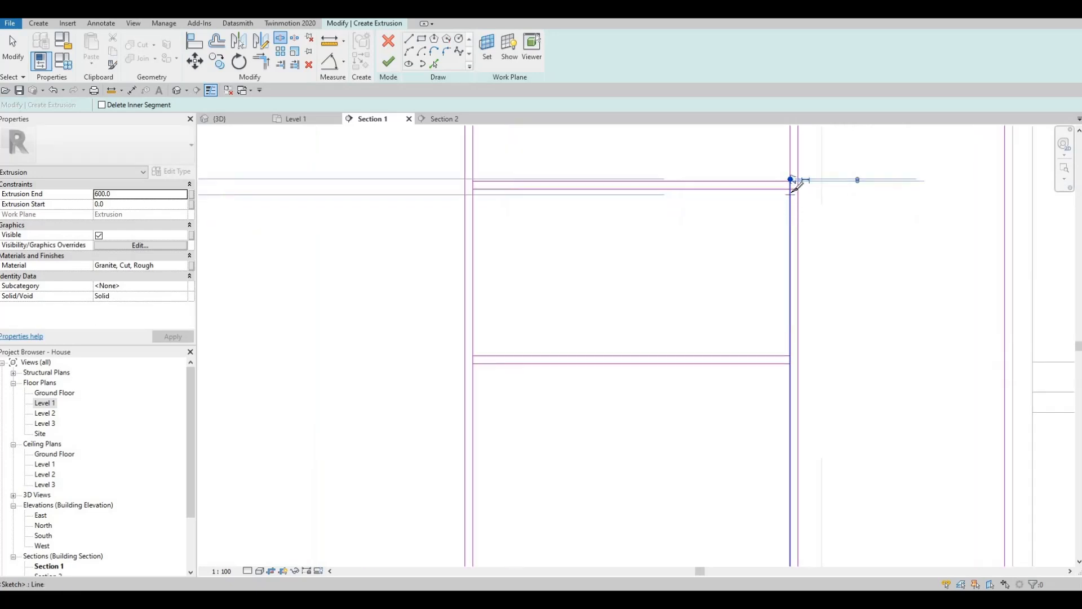
left_click(790, 400)
middle_click_drag(372, 398, 462, 336)
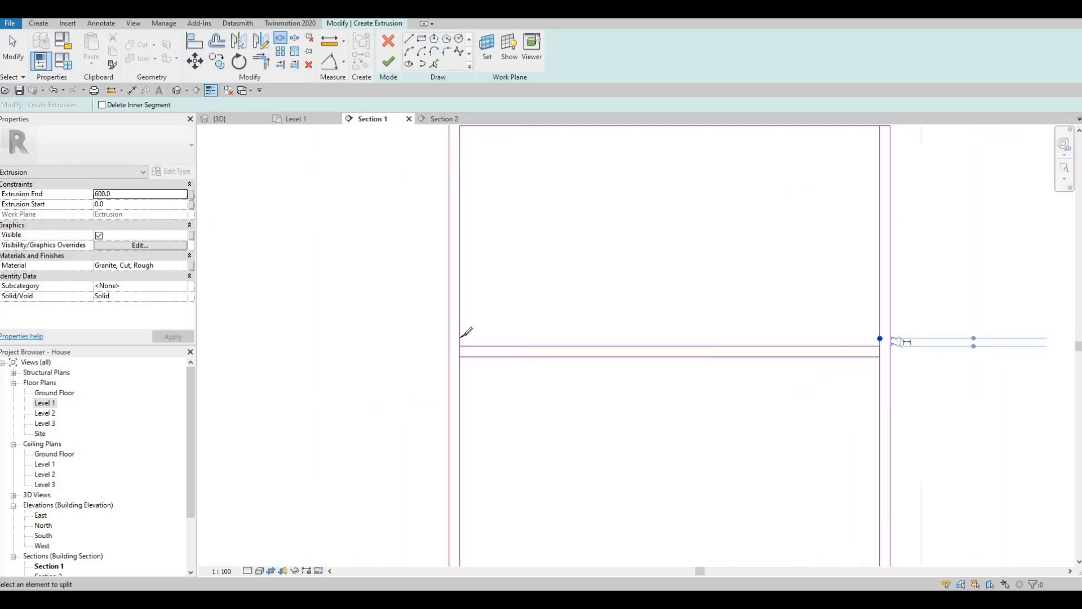
left_click(461, 371)
middle_click_drag(485, 429, 585, 353)
scroll(532, 305, "down", 3)
middle_click_drag(493, 358, 513, 334)
scroll(519, 328, "down", 4)
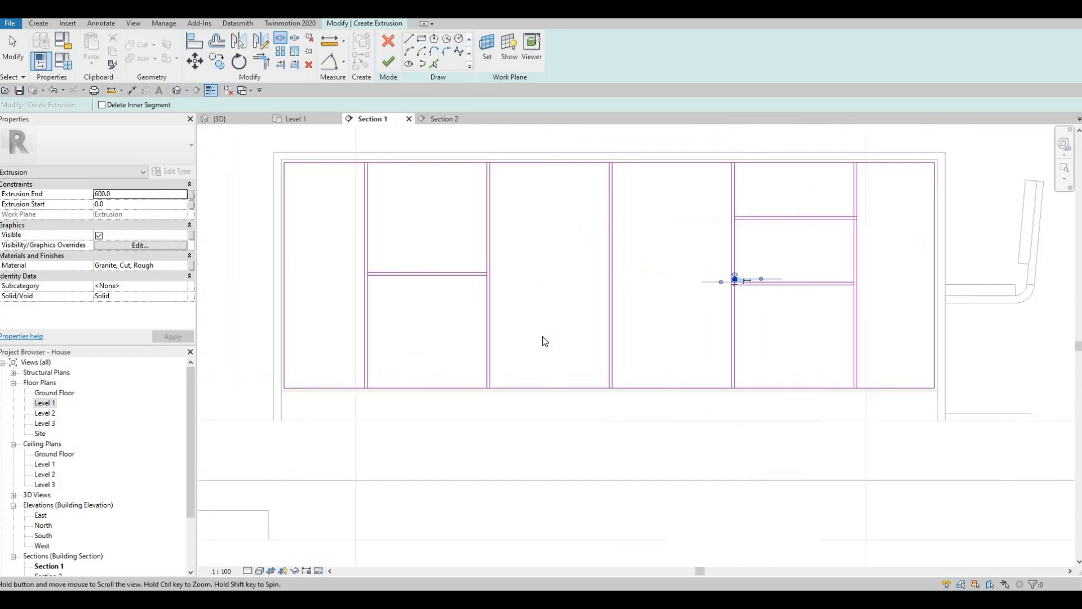
Trim the top outline segments to the divider lines so each panel gets its own closed upper corners.
key("Escape")
key("Escape")
key("t")
key("r")
scroll(418, 159, "up", 2)
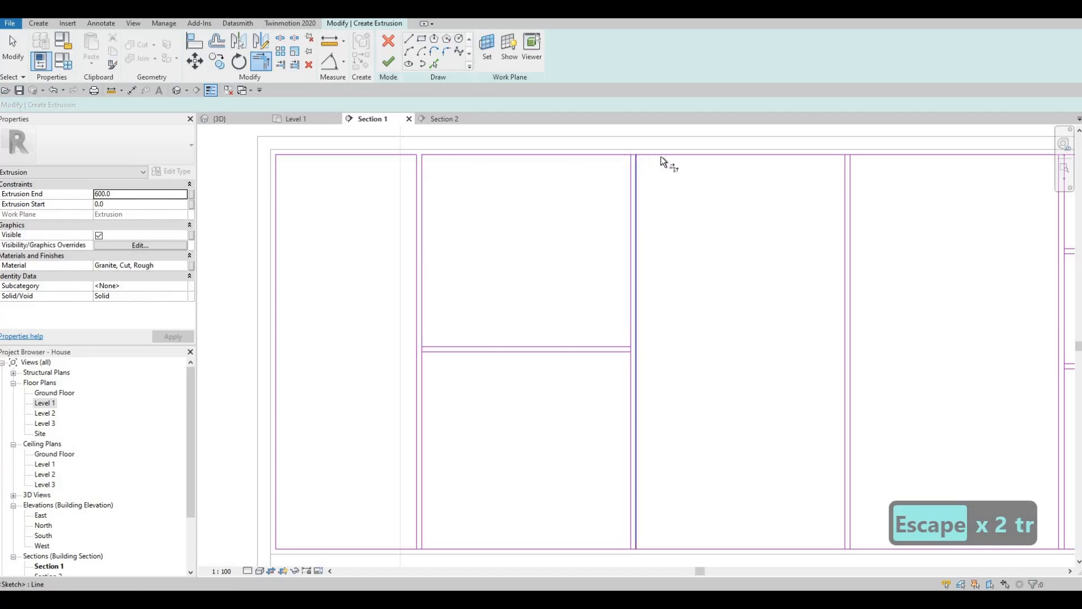
middle_click_drag(940, 194, 602, 220)
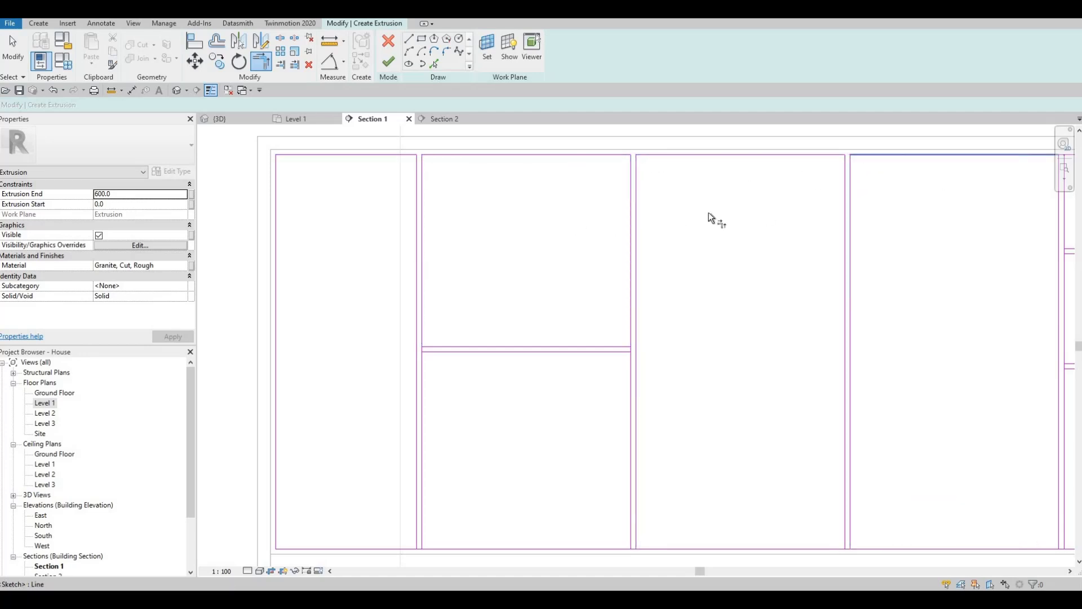
left_click(726, 195)
left_click(901, 181)
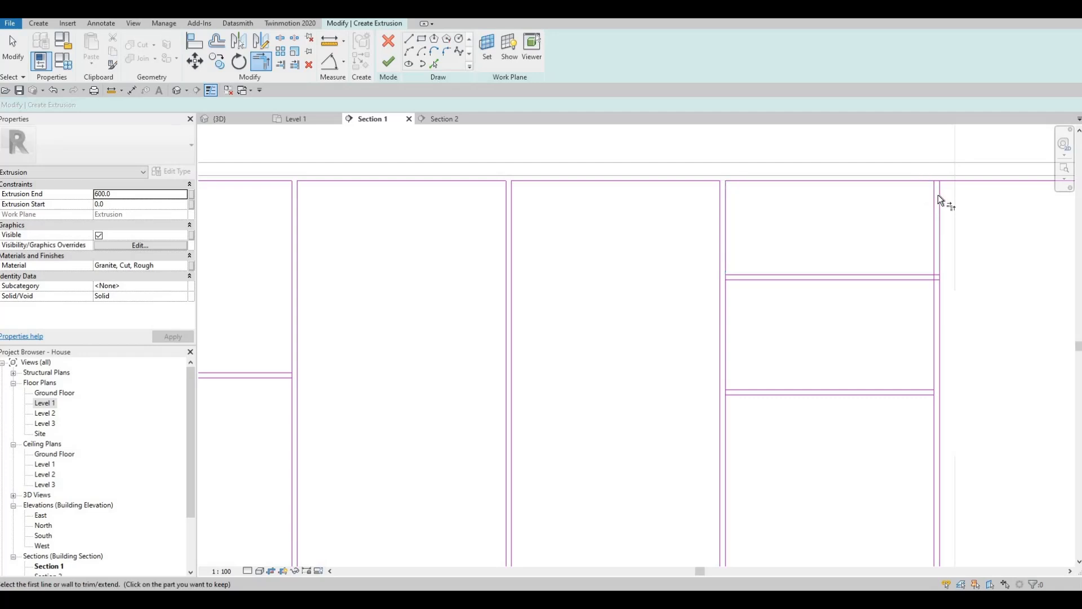
left_click(939, 202)
middle_click_drag(791, 243, 788, 230)
scroll(788, 229, "down", 2)
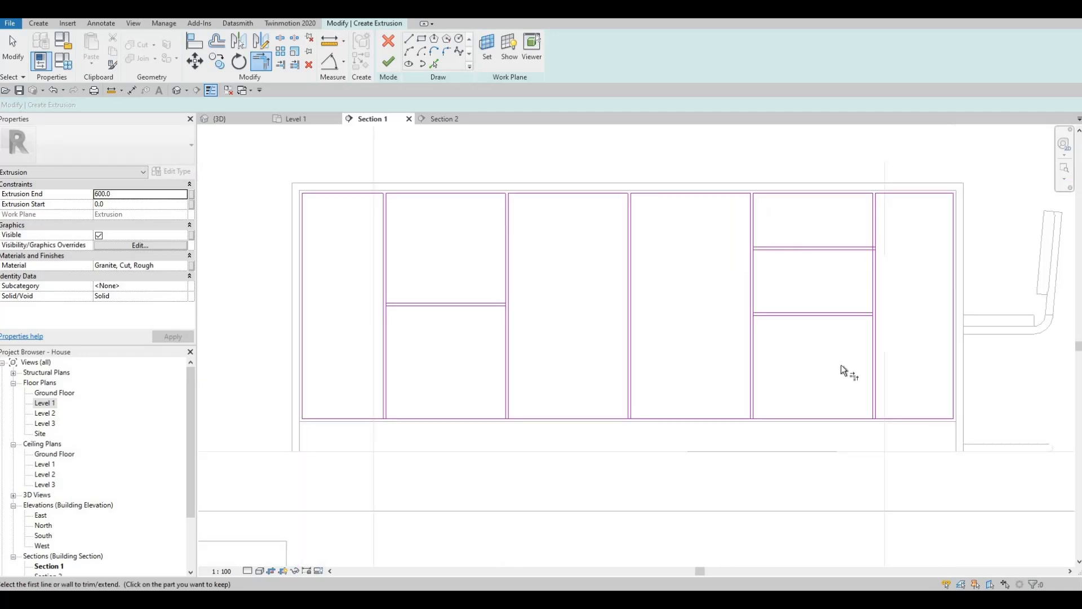
Trim the bottom outline segments to the divider lines so each panel gets its own closed lower corners.
middle_click_drag(888, 417, 841, 369)
scroll(841, 368, "up", 1)
left_click(841, 368)
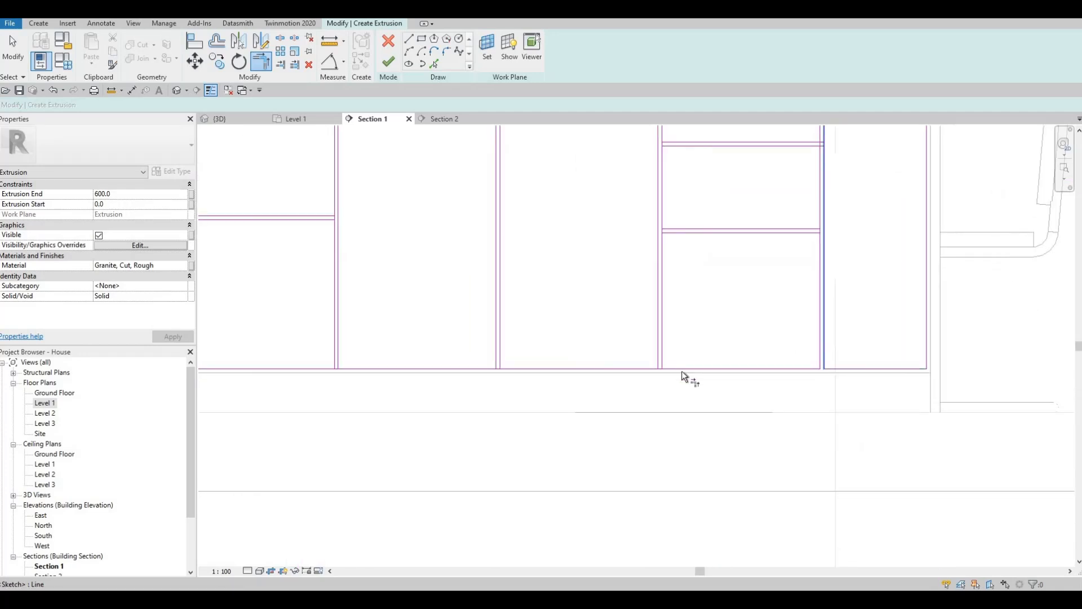
left_click(521, 357)
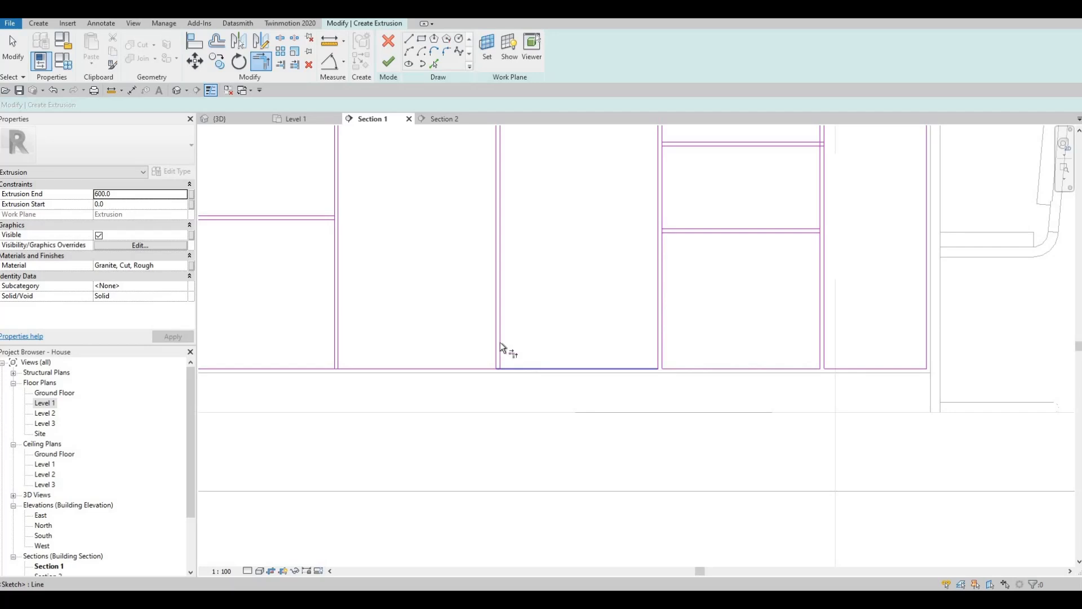
left_click(500, 341)
left_click(343, 343)
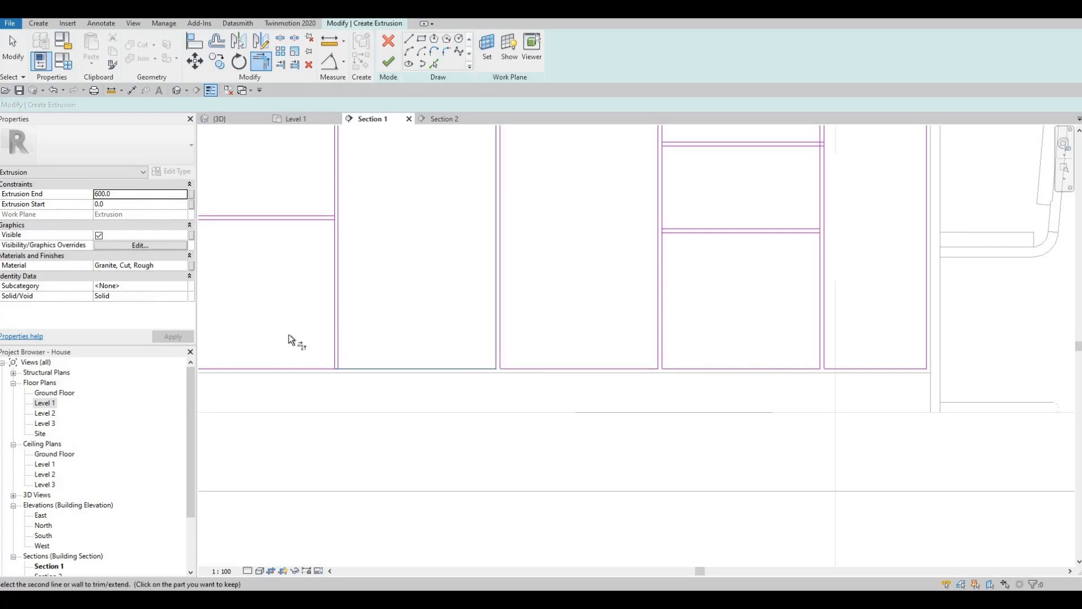
middle_click_drag(374, 366, 721, 364)
left_click(524, 354)
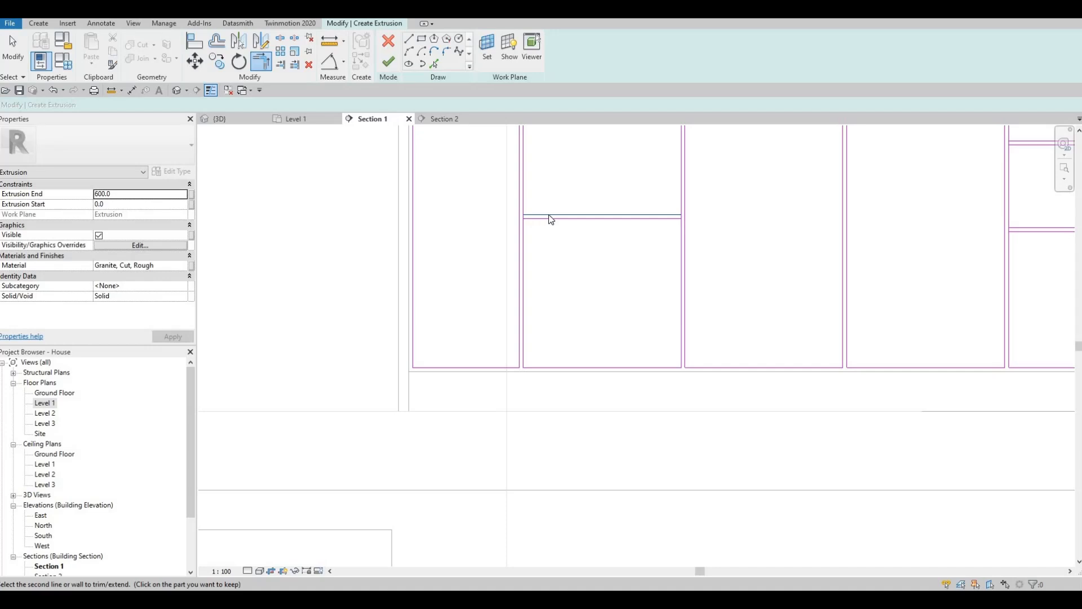
Trim the second panel's horizontal gap lines to its vertical sides, forming separate upper and lower rectangles.
key("Escape")
key("Escape")
key("t")
key("r")
scroll(513, 229, "up", 5)
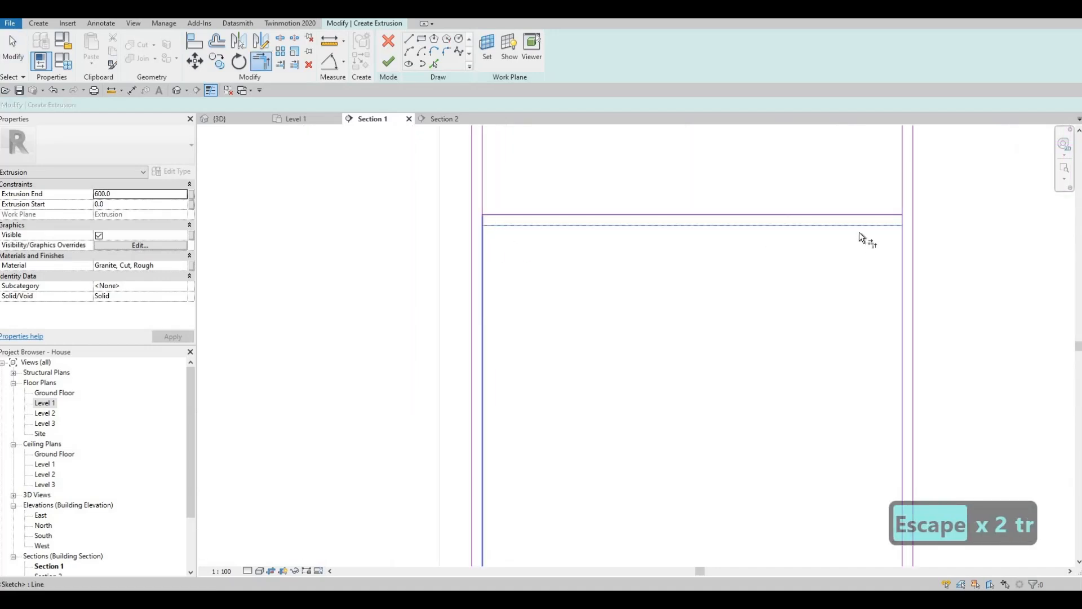
left_click(864, 227)
left_click(900, 251)
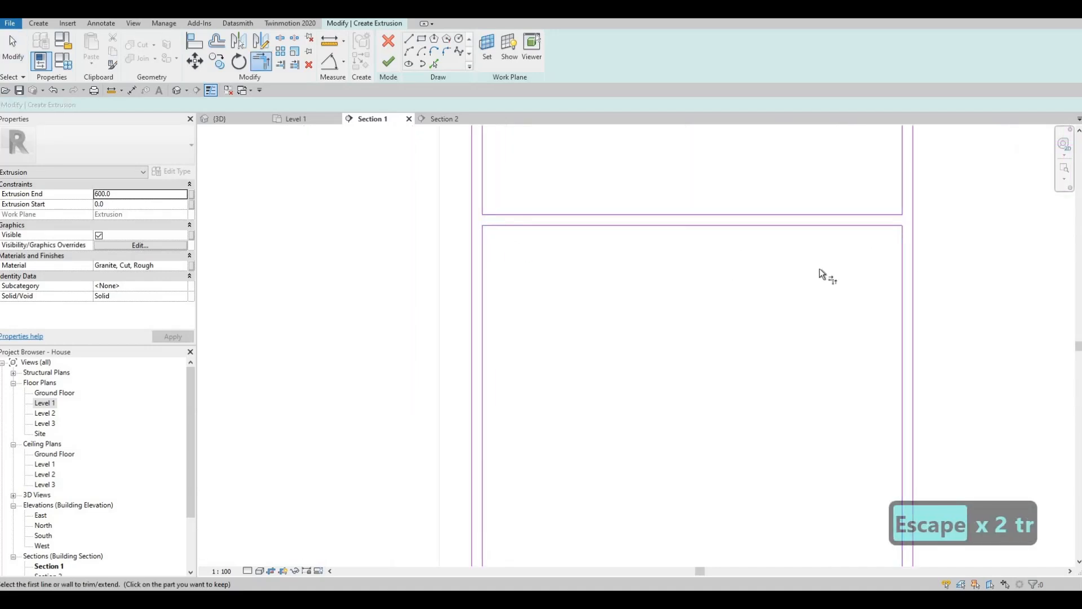
Trim the fifth panel's lower horizontal gap lines to its vertical sides to close the corners around that gap.
scroll(624, 287, "down", 5)
middle_click_drag(769, 289, 627, 268)
scroll(627, 268, "down", 1)
middle_click_drag(1010, 252, 614, 252)
scroll(615, 259, "up", 4)
left_click(727, 249)
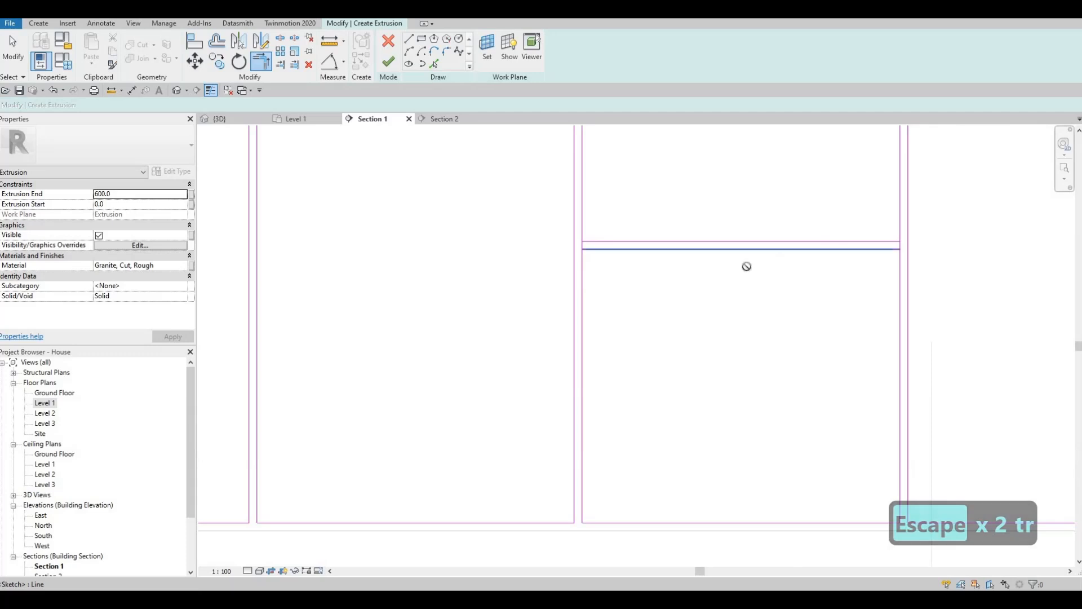
left_click(885, 266)
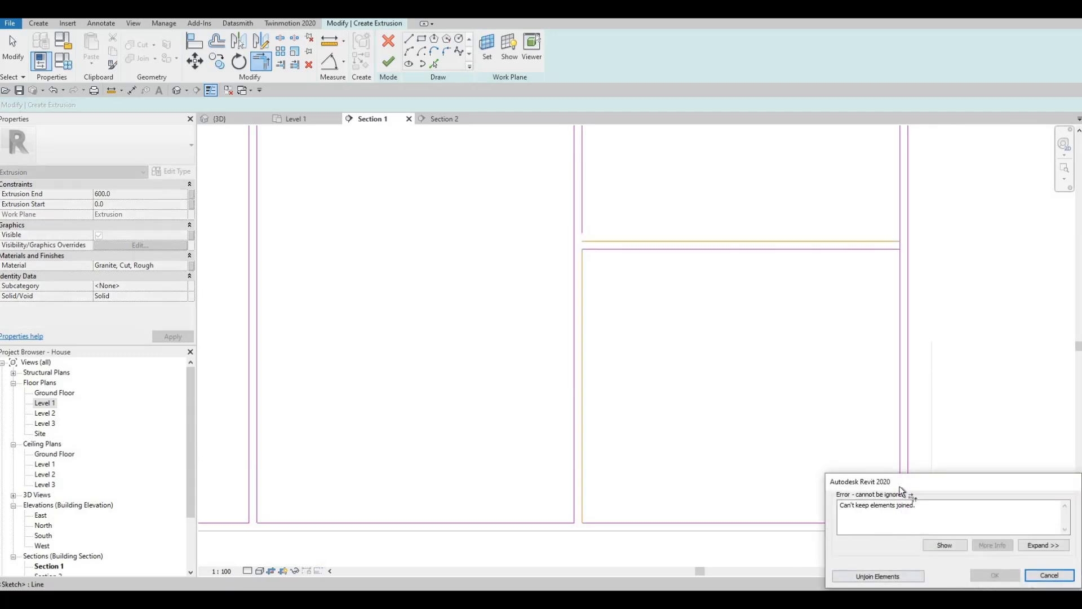
key("Escape")
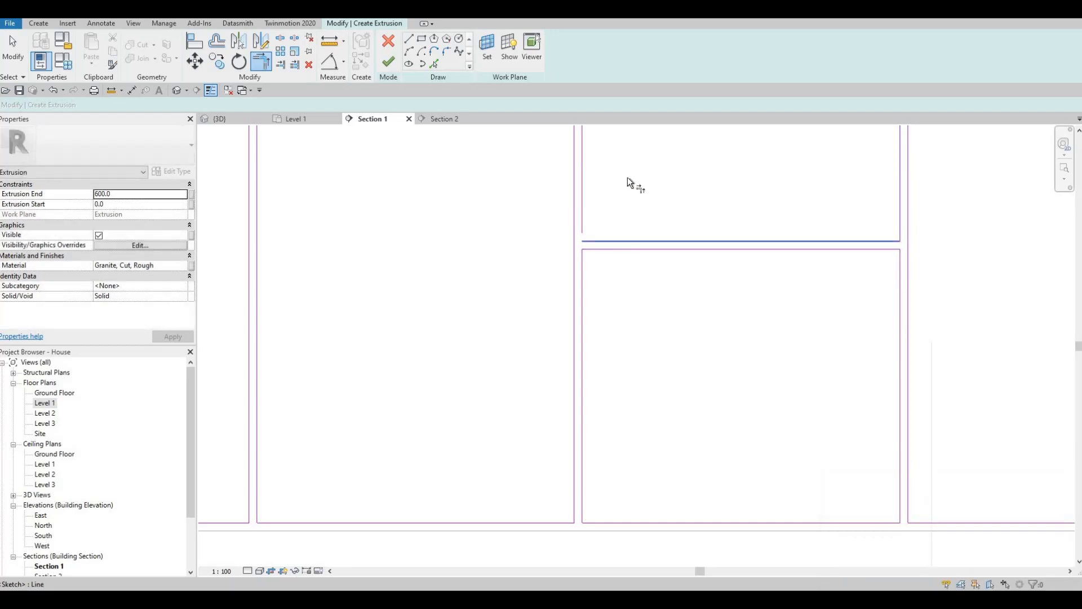
Trim the fifth panel's upper horizontal gap lines to its vertical sides, separating the top and middle drawer rectangles.
middle_click_drag(576, 445, 517, 344)
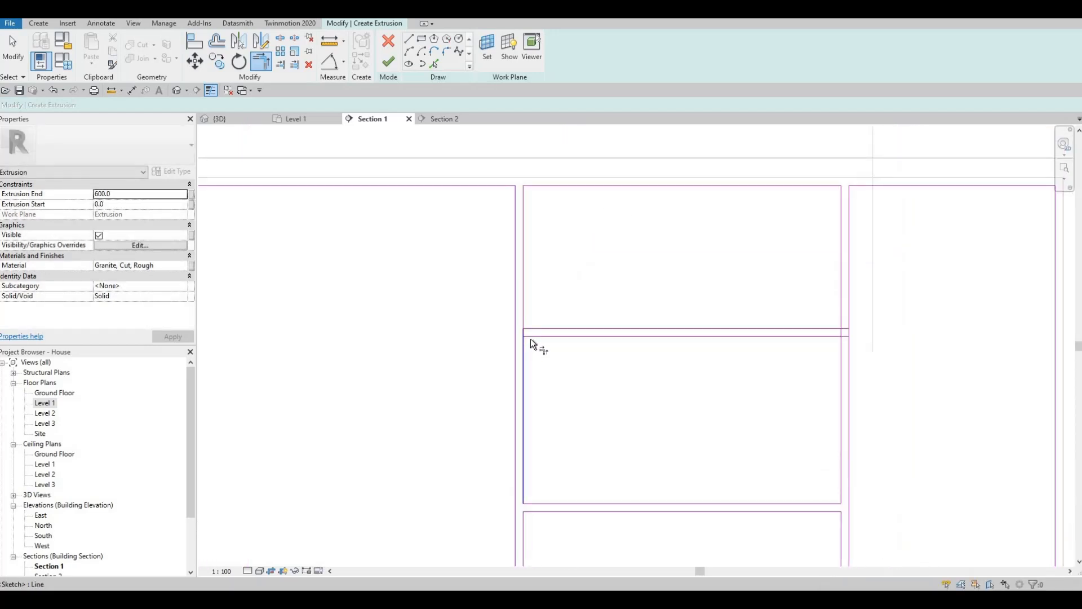
left_click(529, 340)
left_click(835, 337)
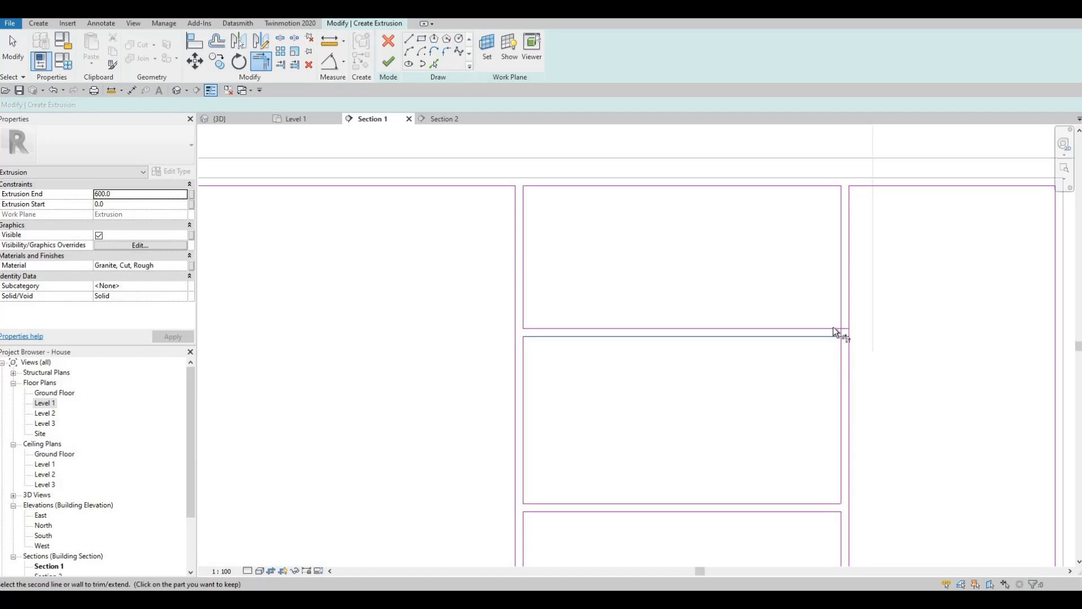
left_click(844, 347)
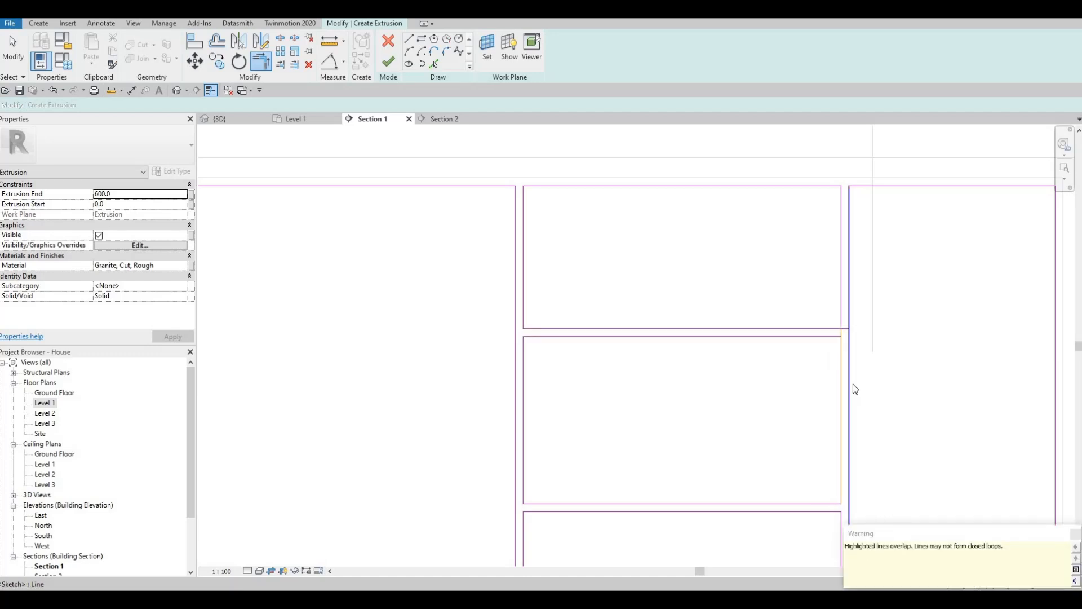
key("Escape")
key("Escape")
key("Escape")
scroll(832, 329, "up", 1)
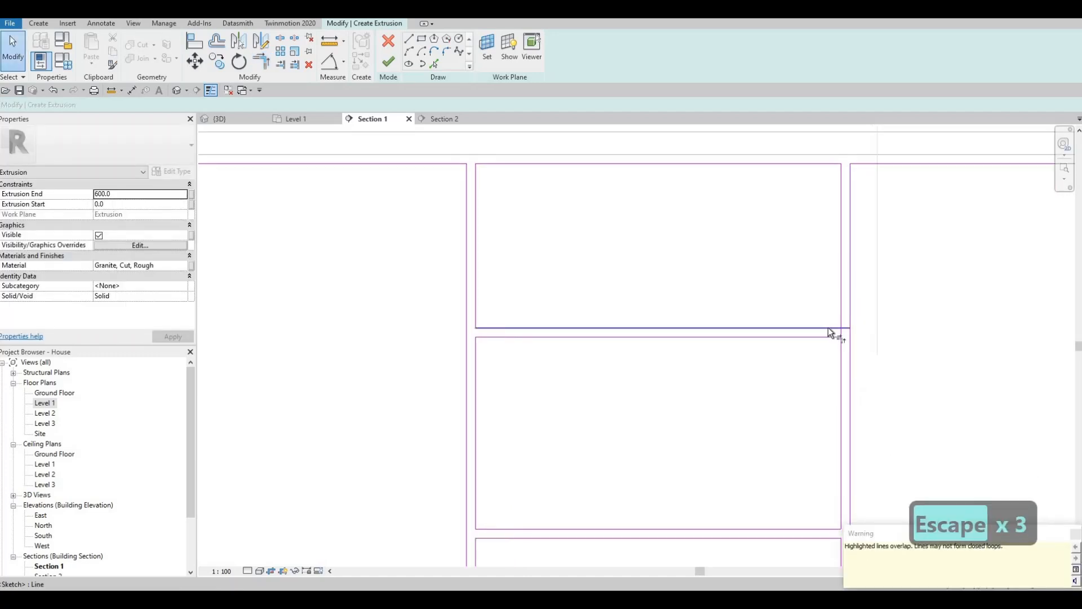
key("t")
key("r")
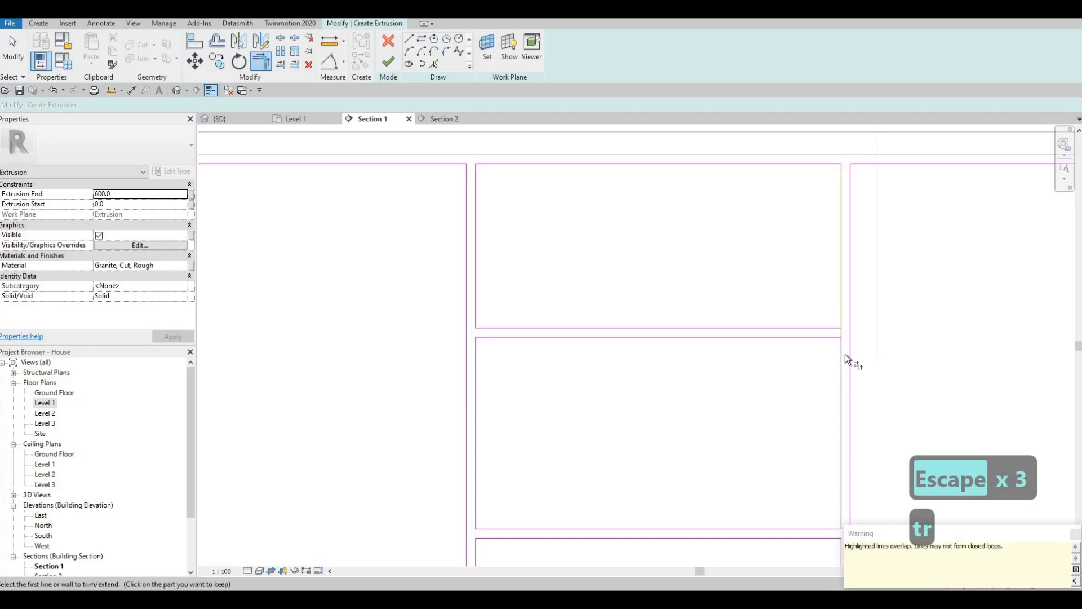
Delete the leftover overlapping line segment beside the fifth panel's upper gap and finish the extrusion sketch.
key("Escape")
key("Escape")
scroll(848, 326, "up", 1)
left_click(847, 331)
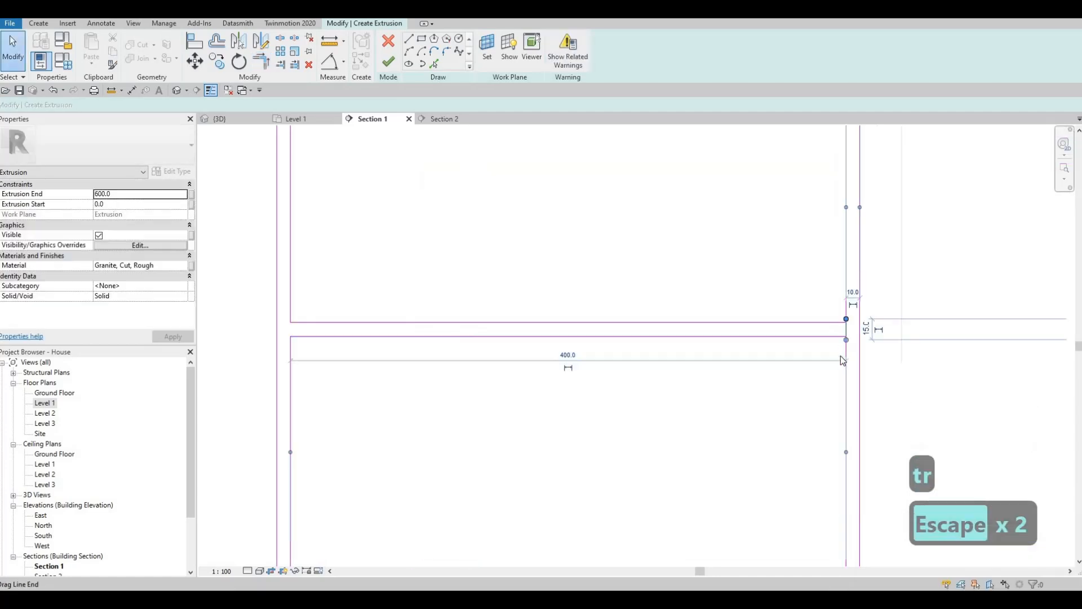
key("Delete")
key("Escape")
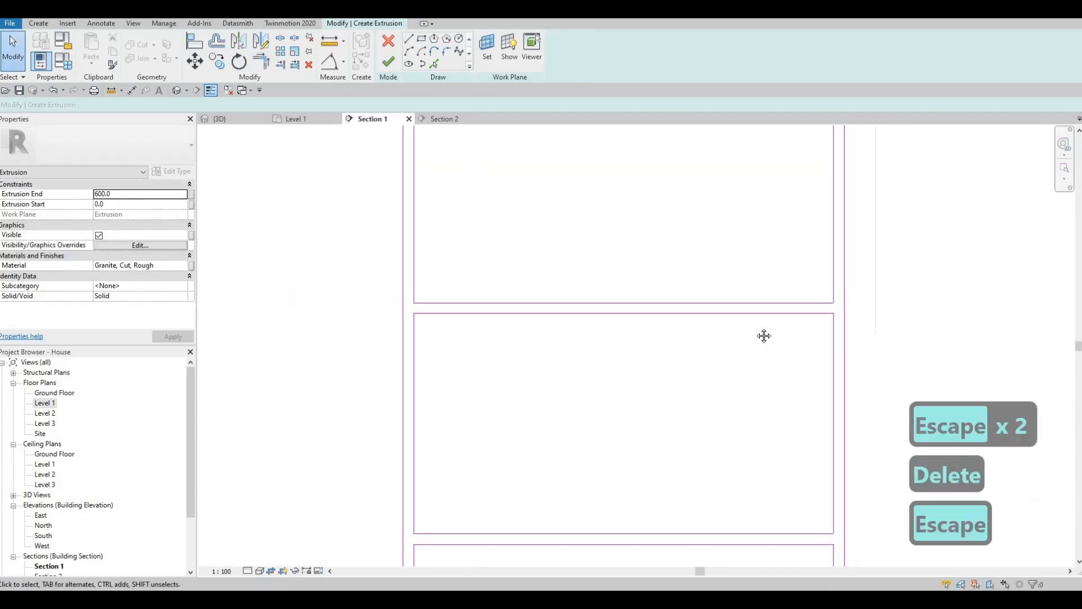
scroll(763, 336, "down", 5)
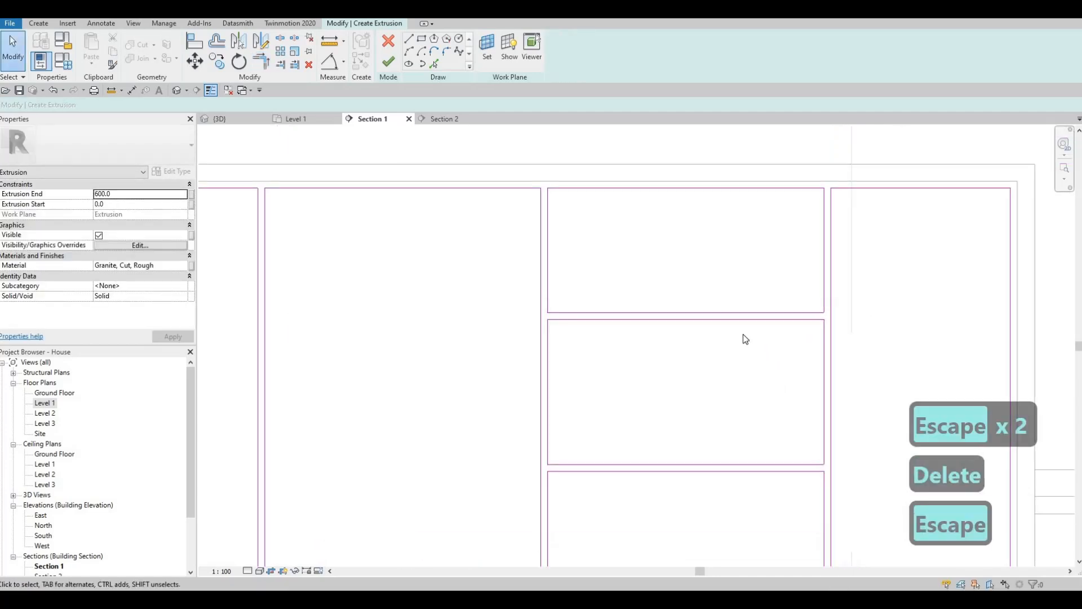
left_click(388, 62)
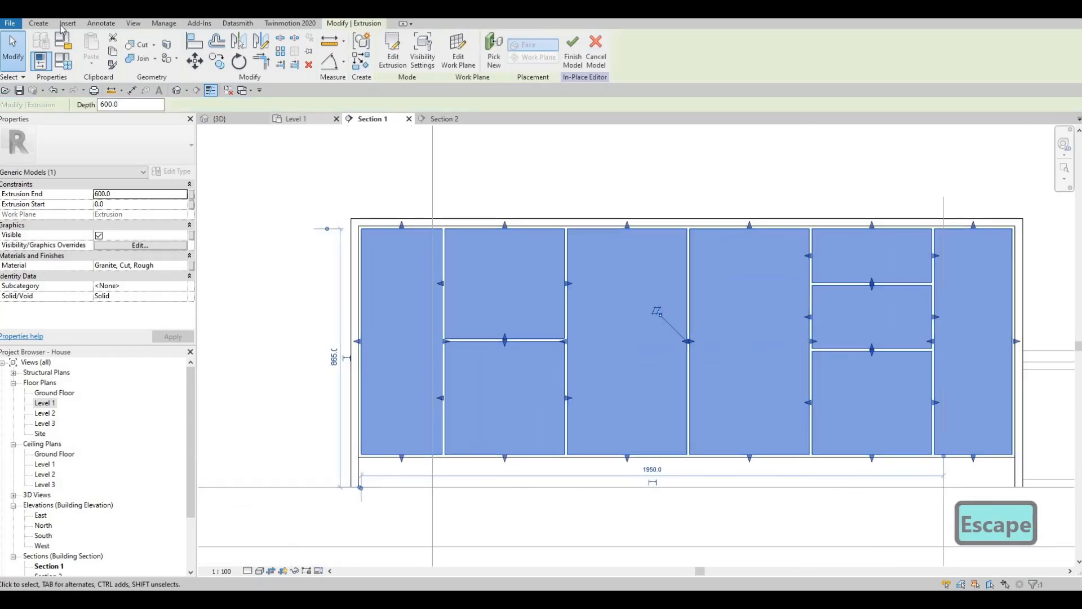
left_click(46, 25)
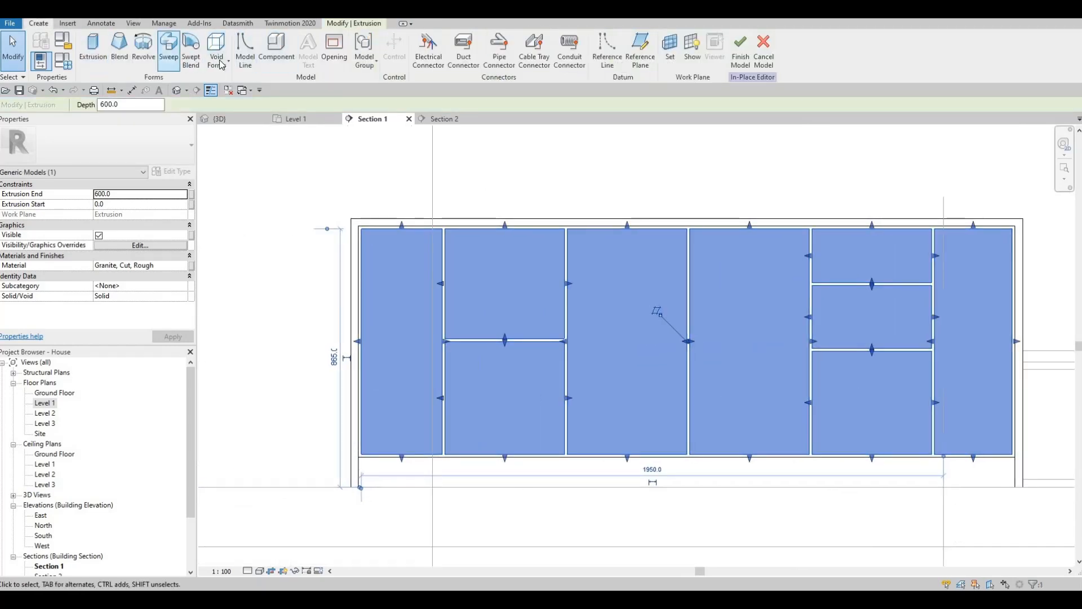
left_click(217, 53)
left_click(237, 85)
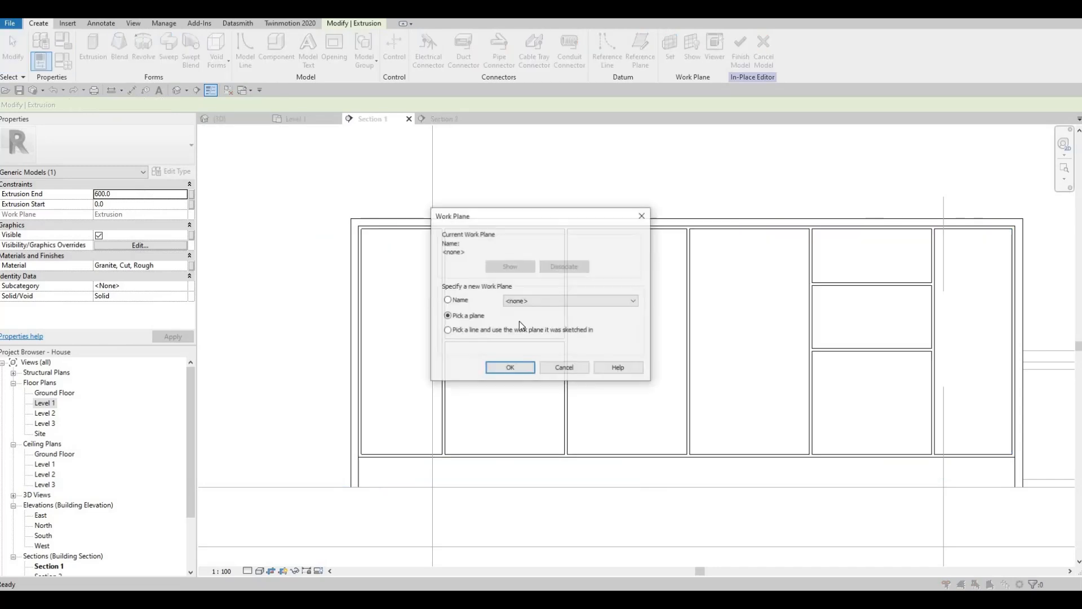
key("Escape")
key("Escape")
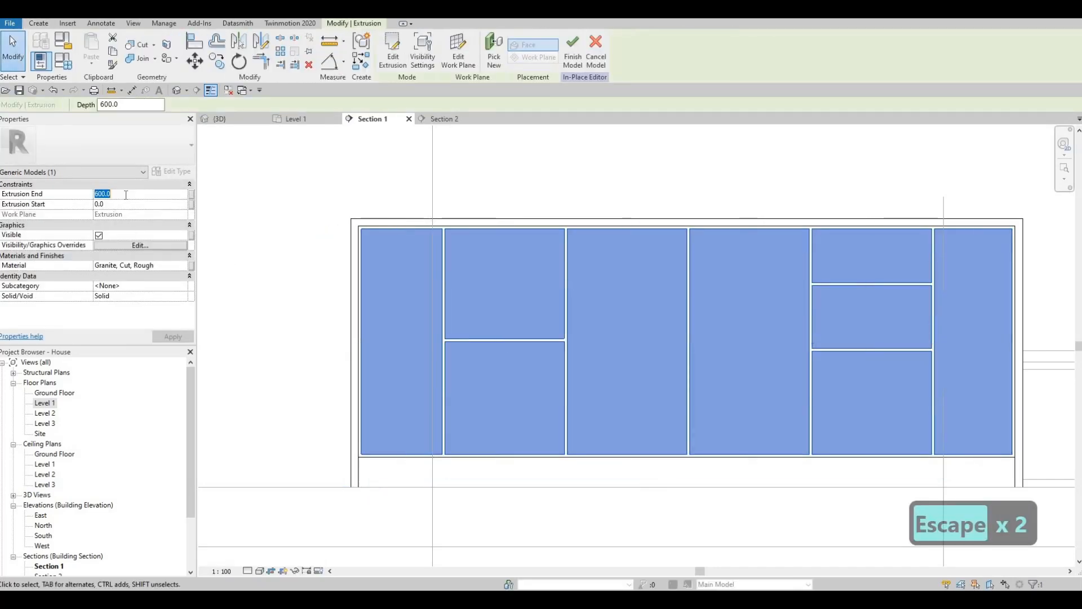
Set the cabinet panel extrusion's end to 10 mm.
type("10")
key("Return")
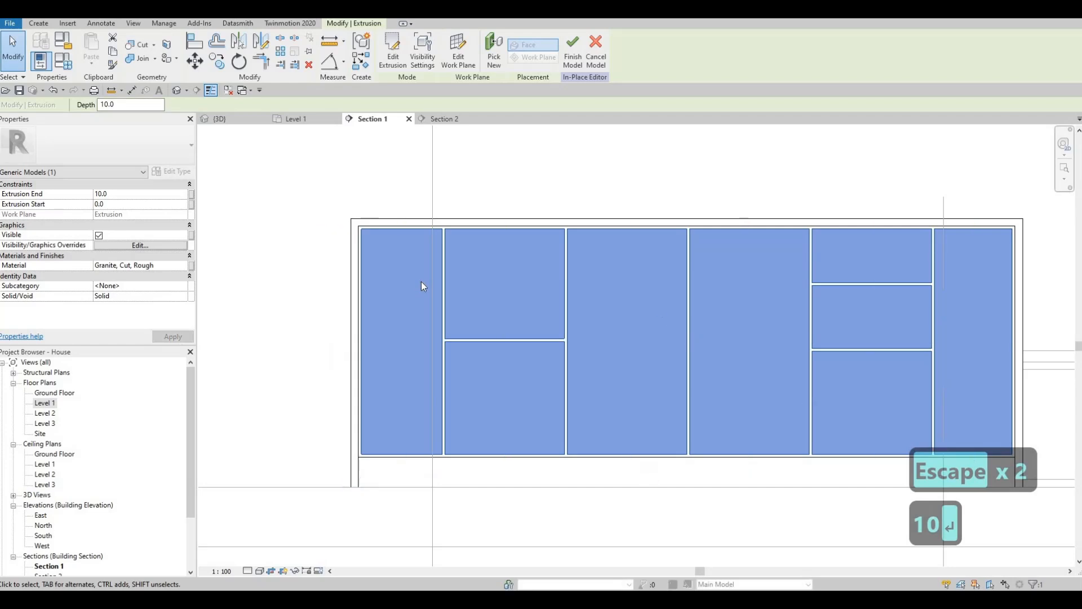
key("Escape")
key("Escape")
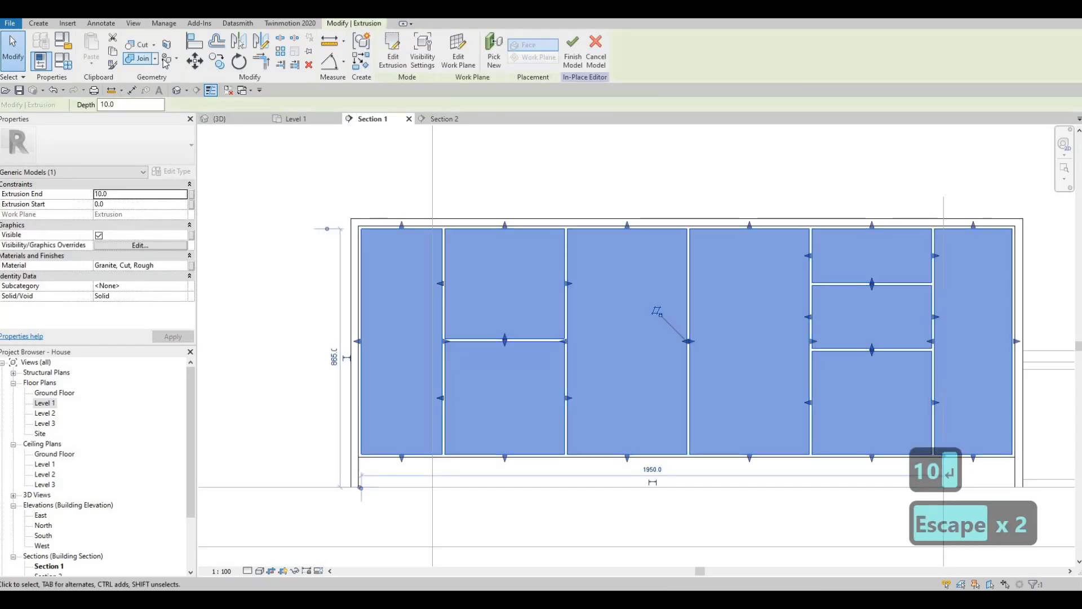
Start a void extrusion with the cabinet panels' face as work plane, extrusion end -5 and extrusion start 5.
left_click(38, 23)
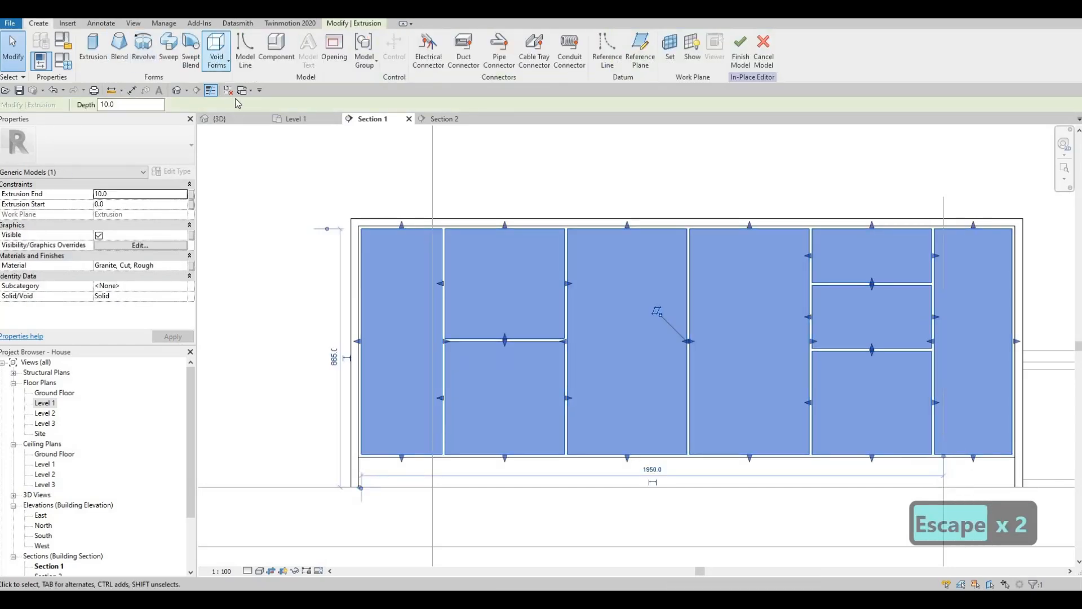
left_click(216, 54)
left_click(232, 154)
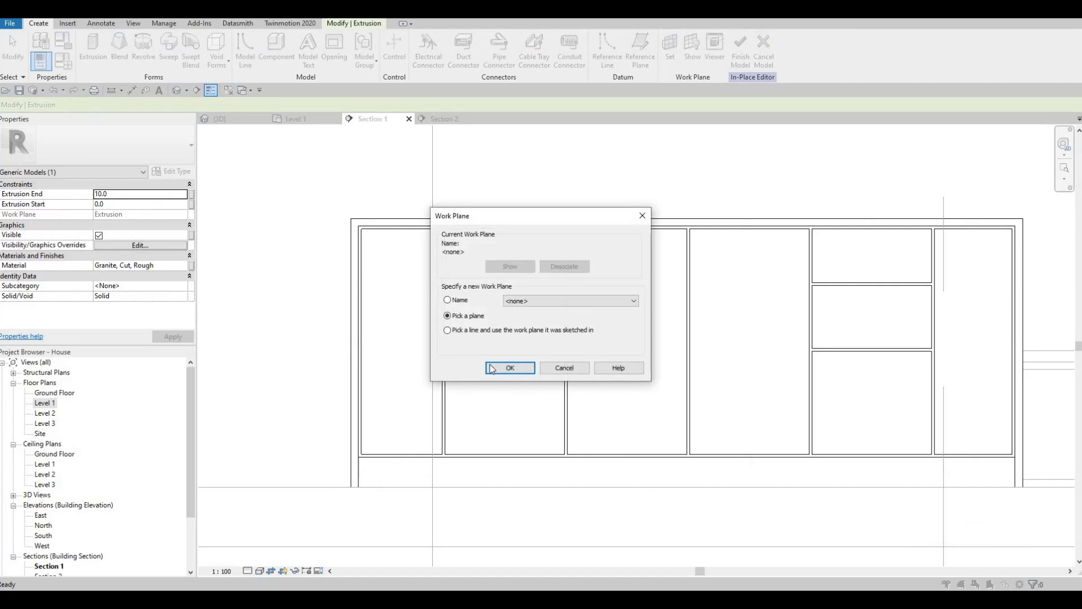
left_click(511, 367)
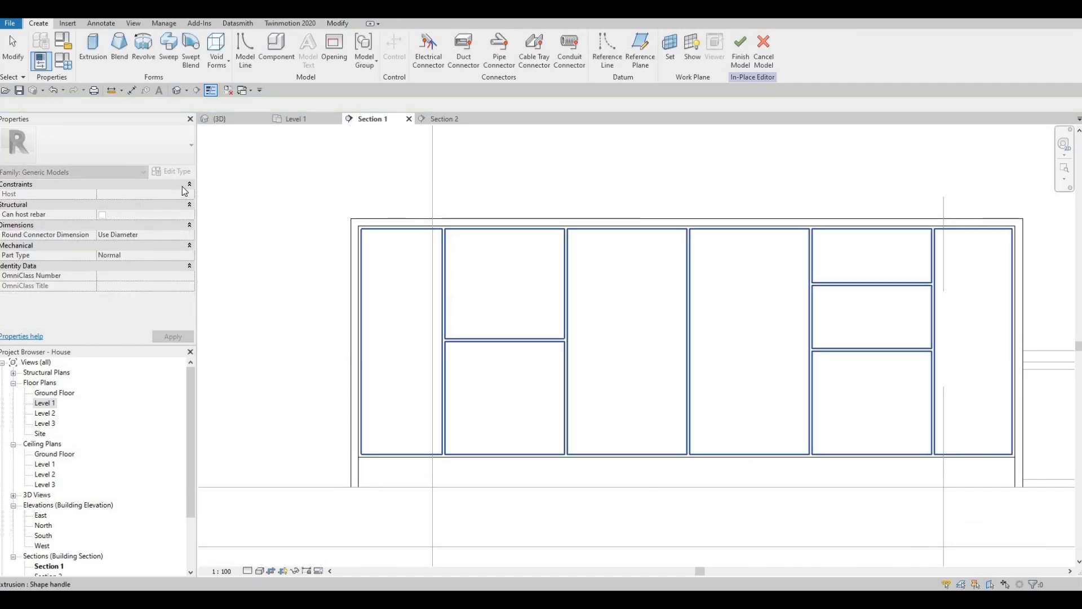
left_click(398, 248)
left_click(127, 194)
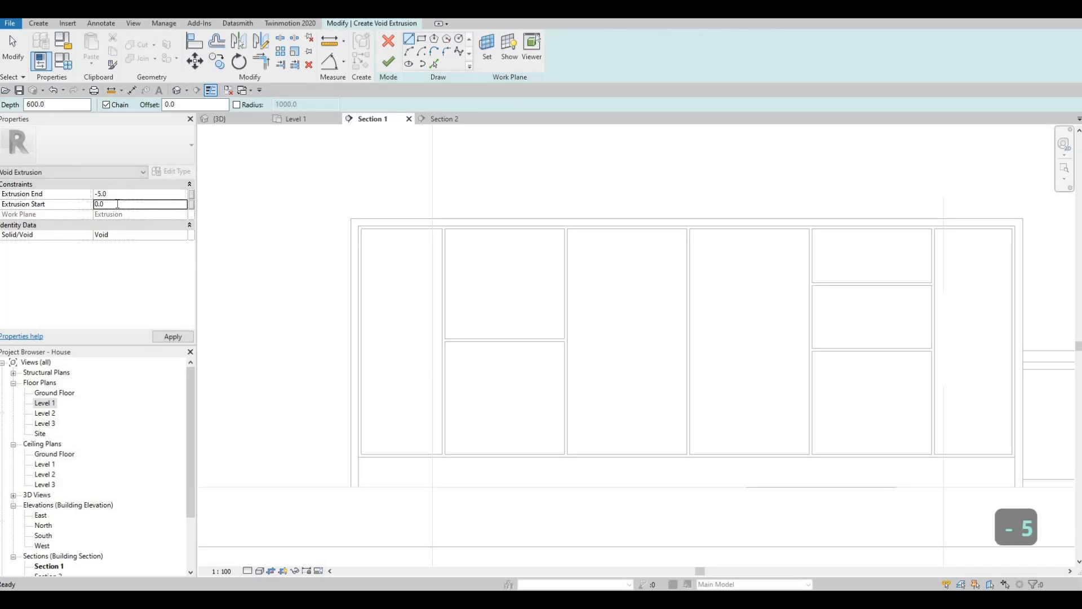
type("5")
key("Return")
Sketch a rectangle in the first panel, offset 50 mm inward from the panel's edges.
left_click(422, 40)
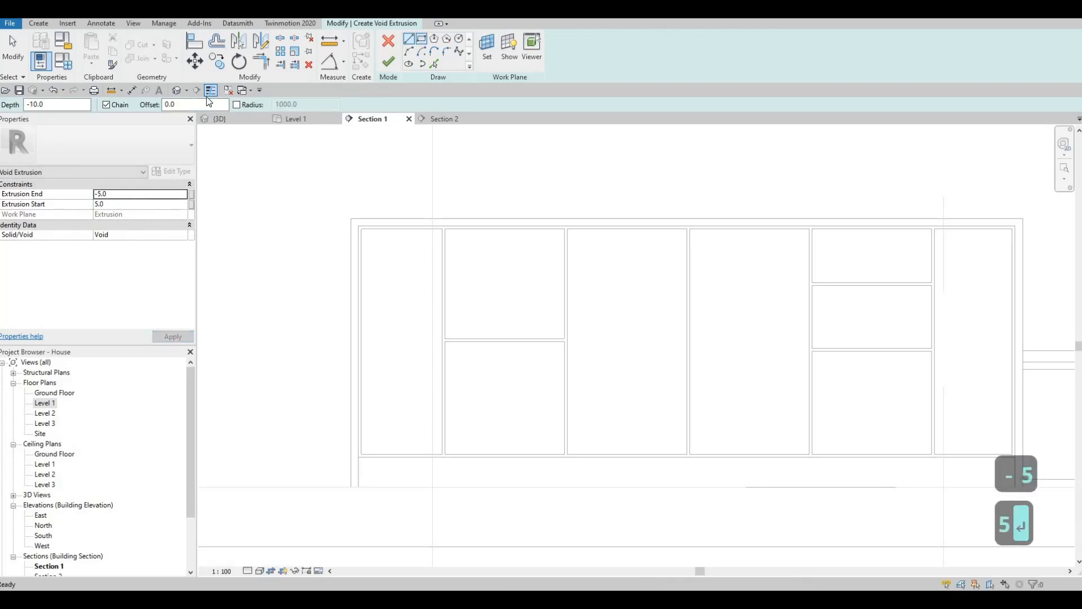
type("50")
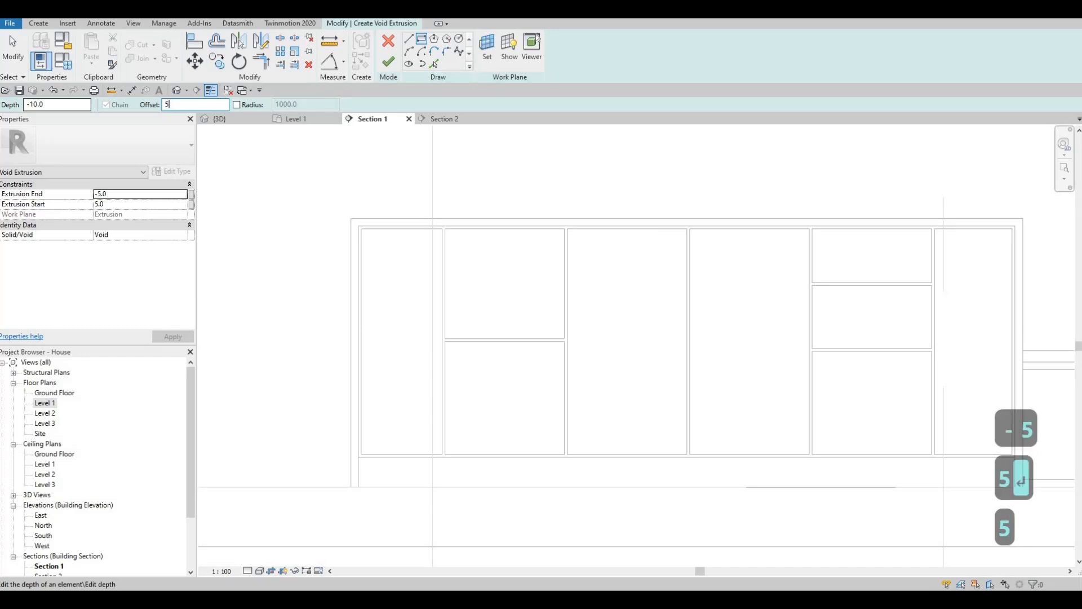
left_click(364, 228)
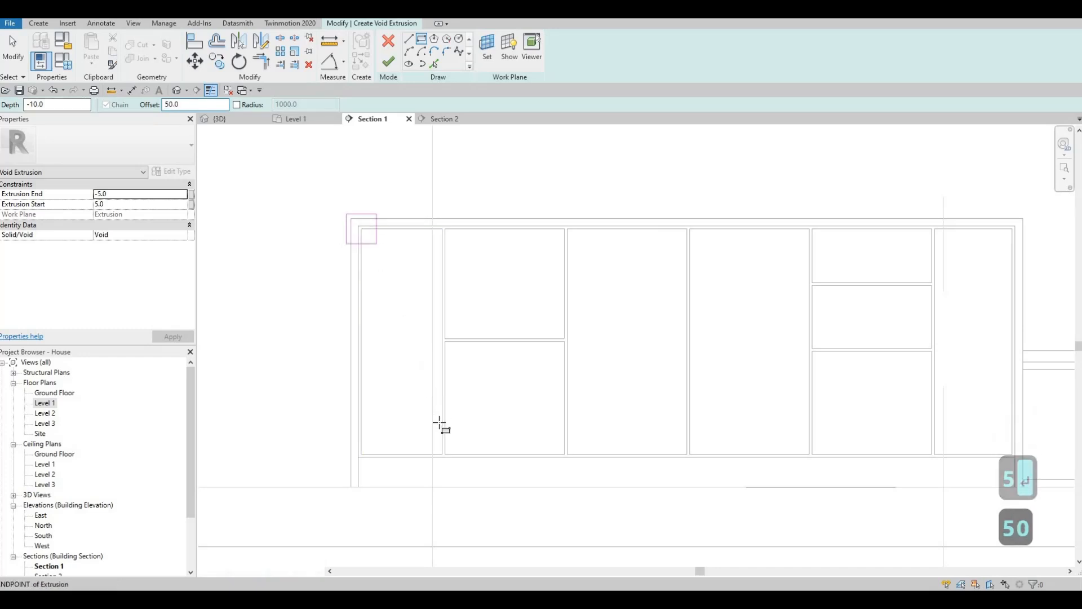
left_click(440, 439)
scroll(440, 458, "up", 2)
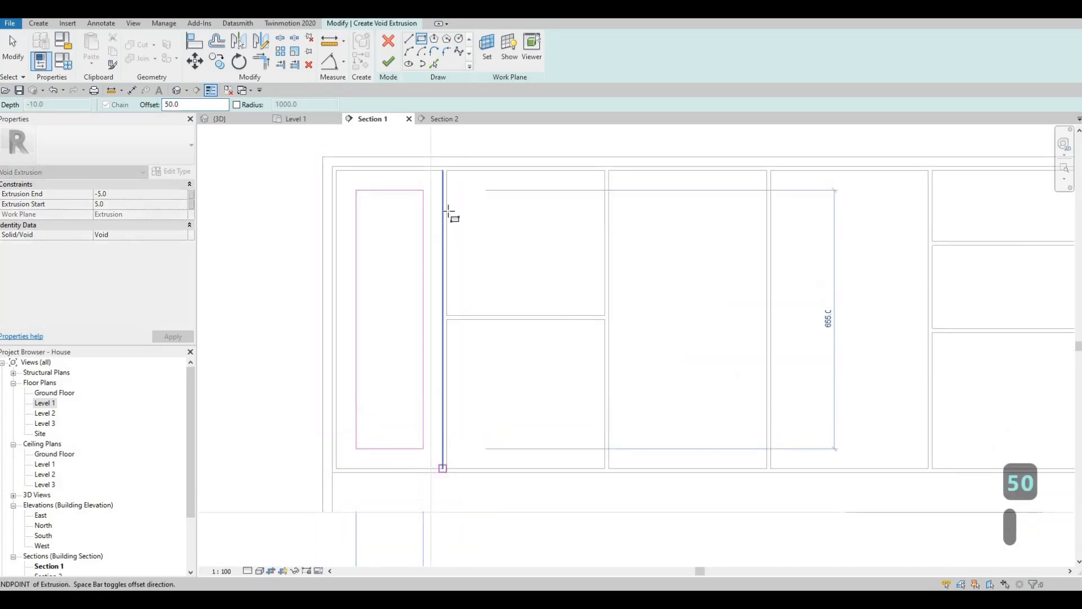
key("Escape")
Sketch rectangles offset 50 mm inward in the upper and lower parts of the second panel.
left_click(450, 172)
left_click(606, 317)
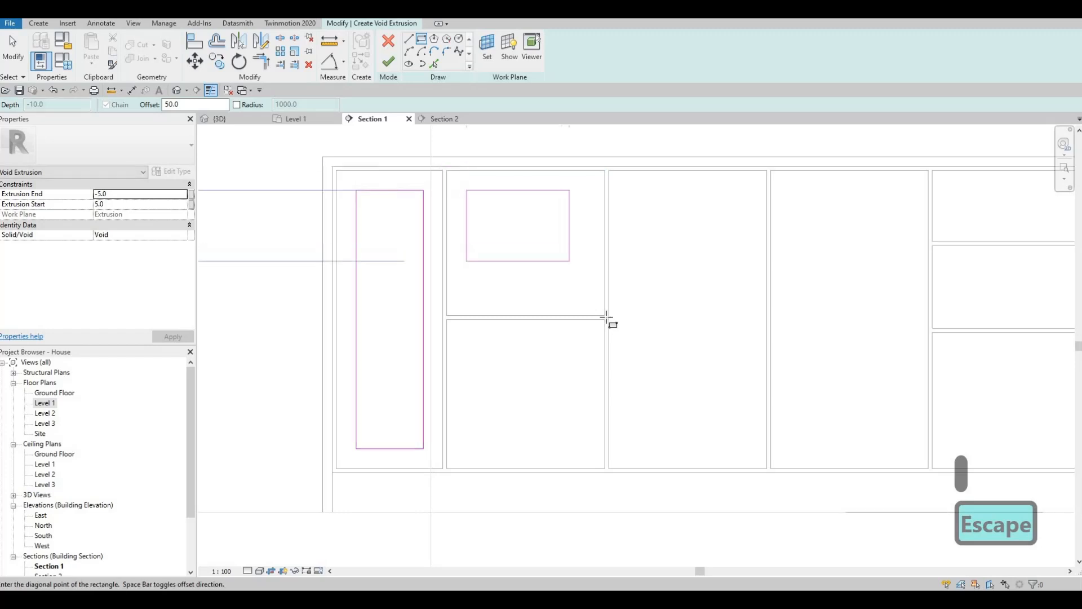
left_click(606, 317)
key("Escape")
left_click(448, 317)
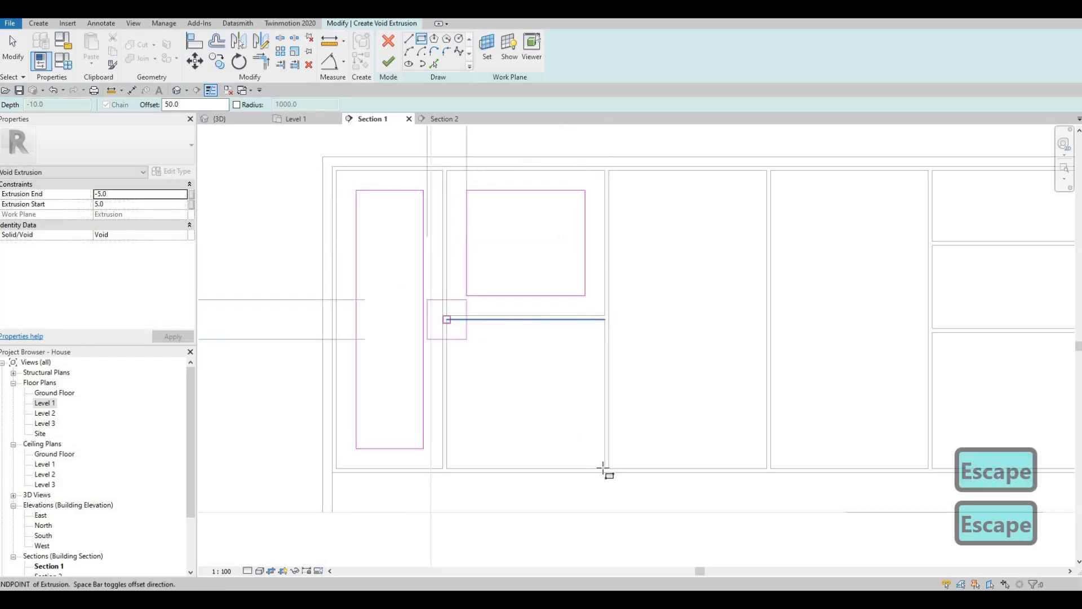
left_click(604, 467)
Sketch rectangles offset 50 mm inward in the full-height third and fourth panels.
left_click(608, 172)
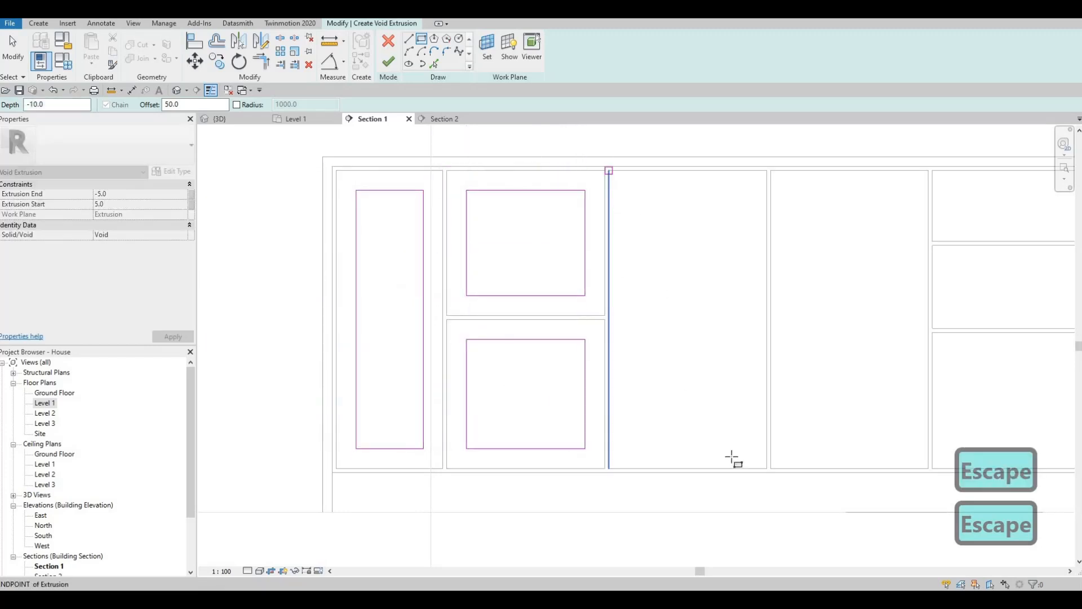
left_click(768, 468)
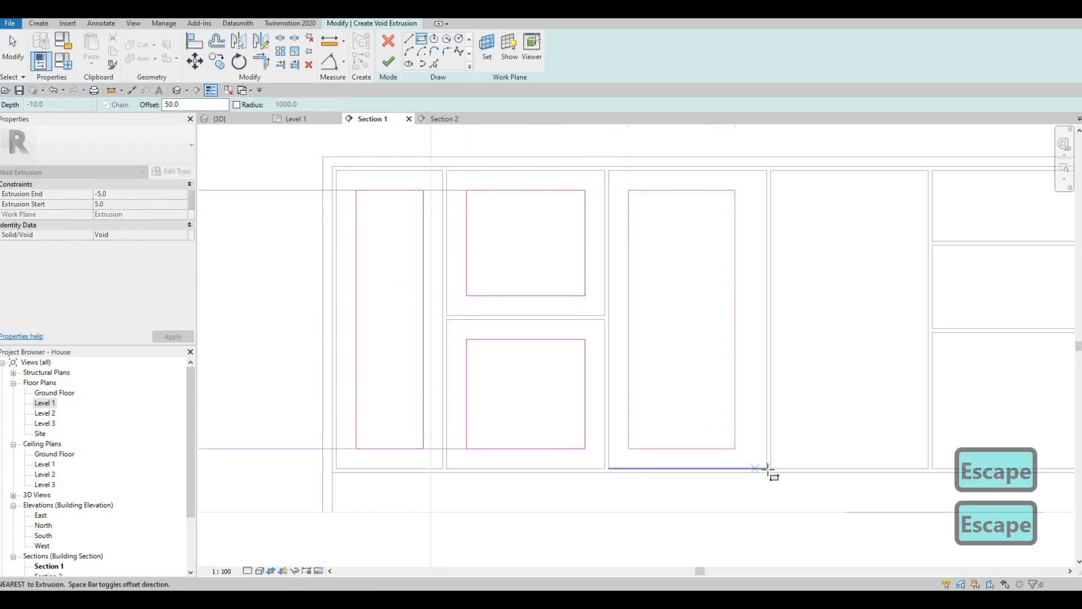
left_click(771, 171)
left_click(930, 468)
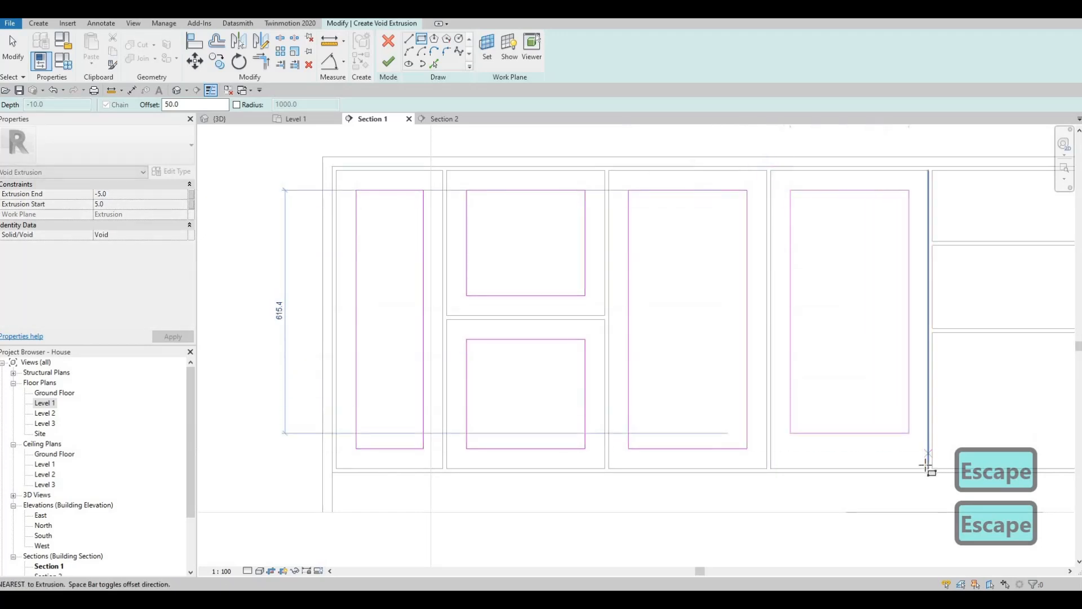
Sketch rectangles offset 50 mm inward in each of the fifth panel's three drawer fronts.
middle_click_drag(557, 185, 558, 137)
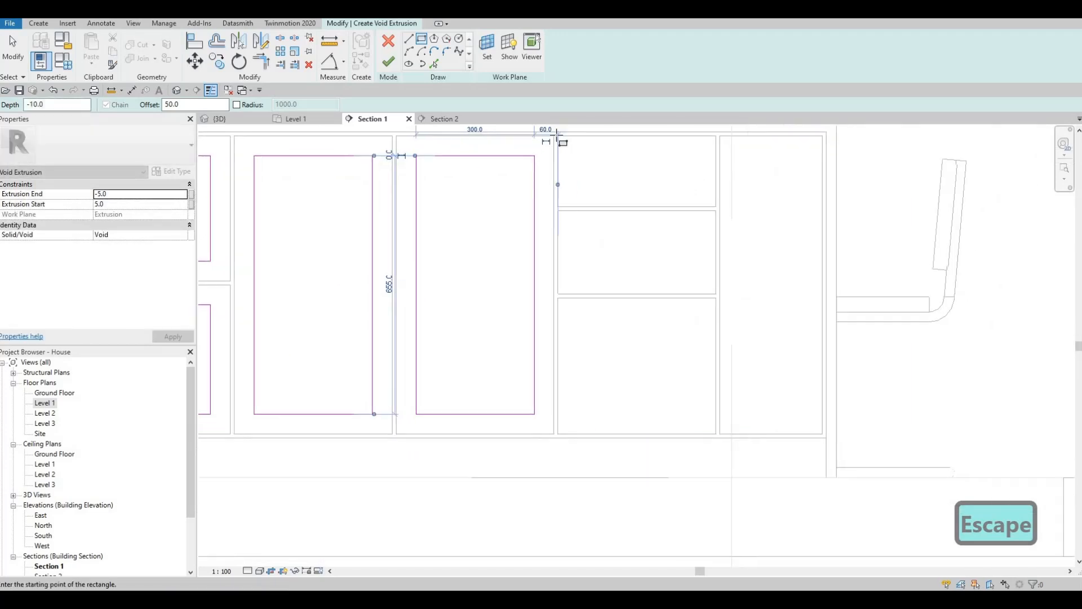
left_click(716, 206)
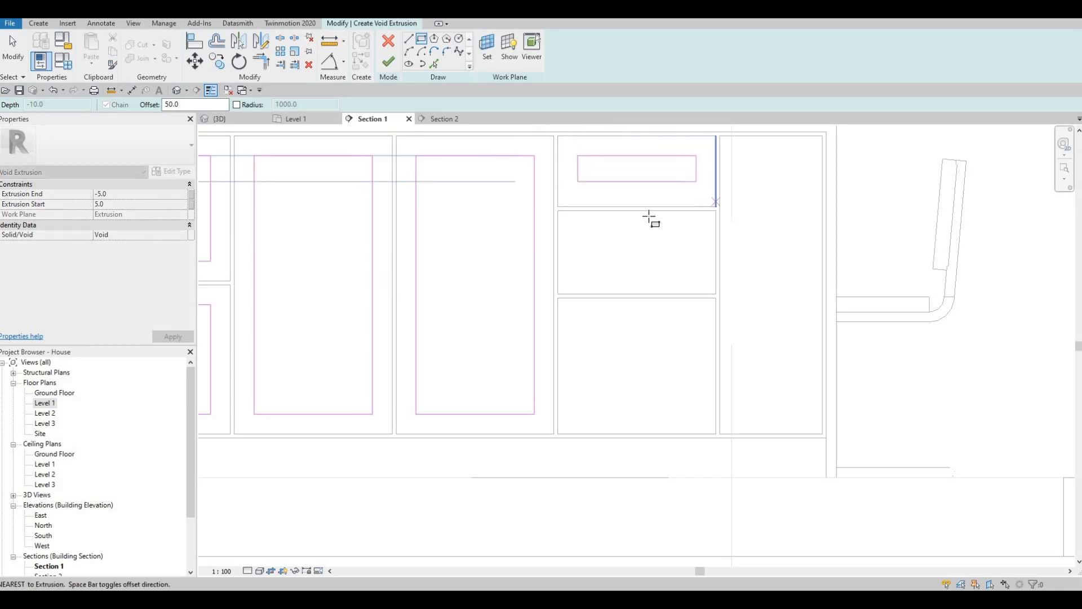
left_click(715, 294)
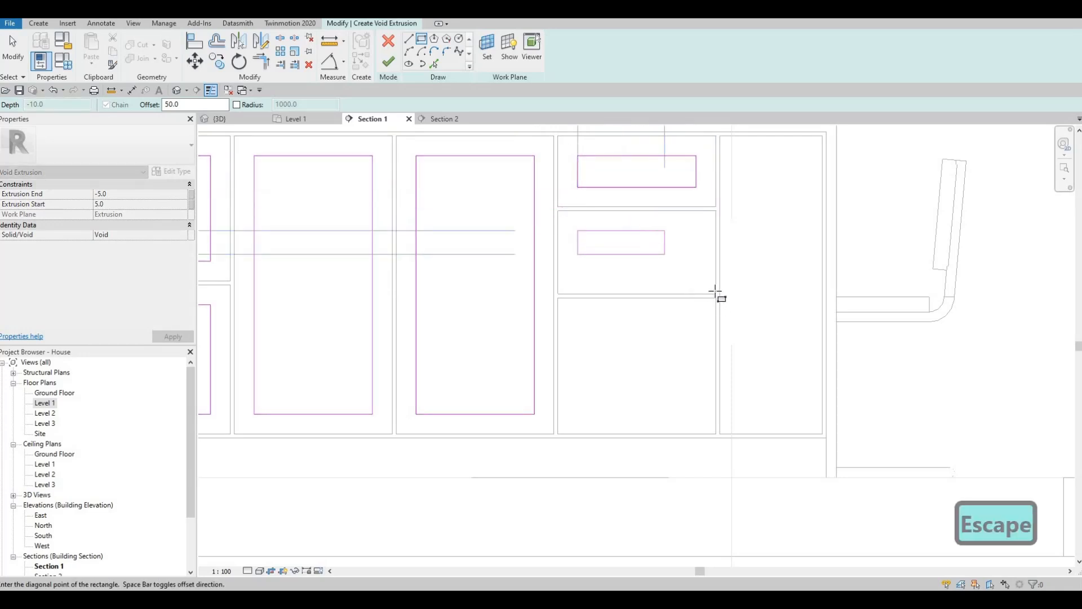
key("Escape")
left_click(558, 298)
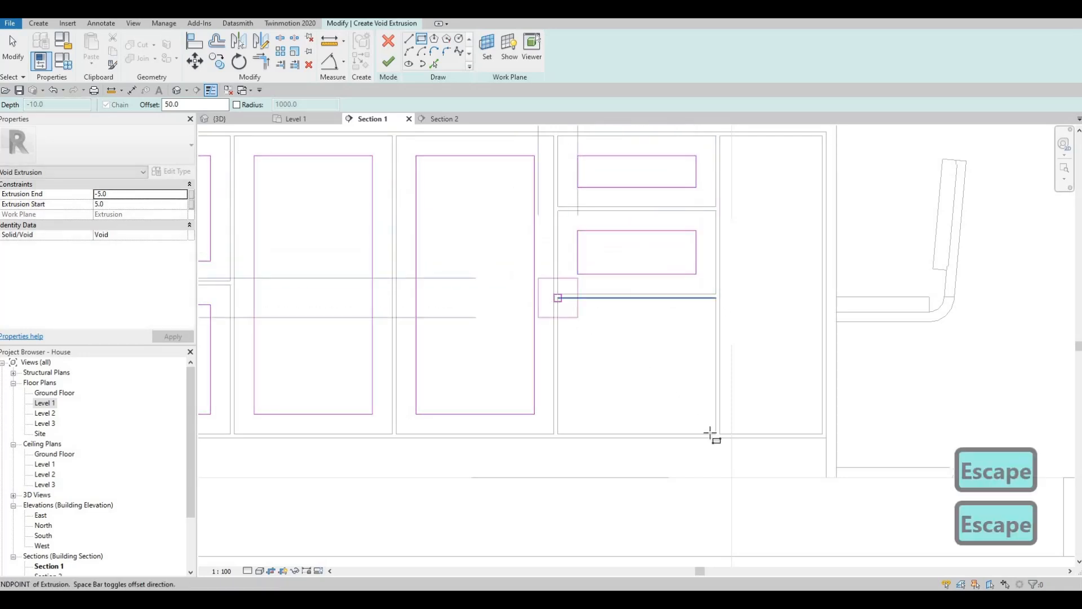
left_click(711, 433)
left_click(715, 433)
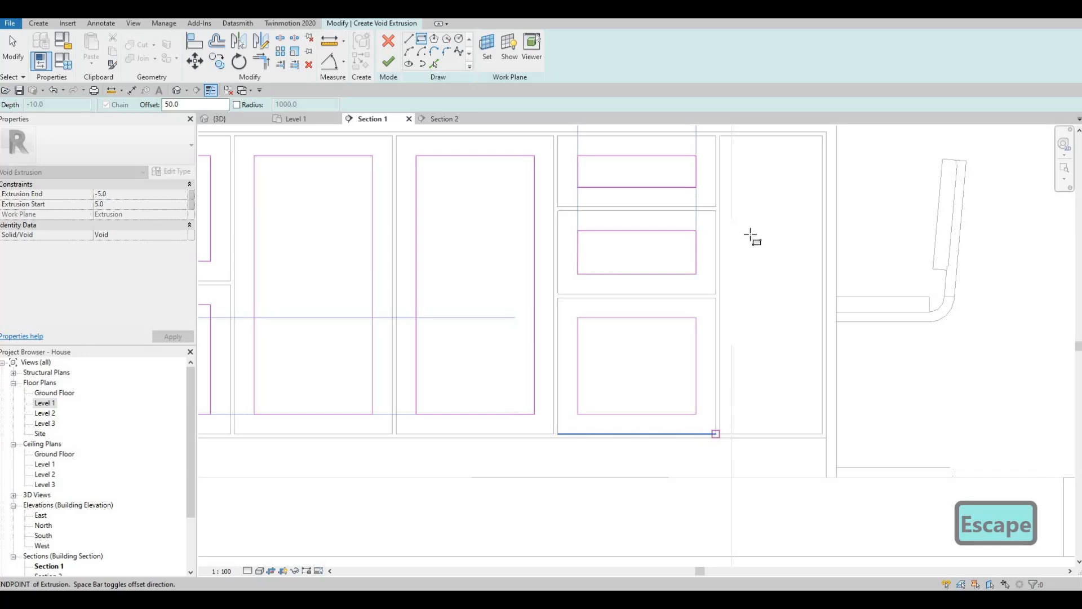
Sketch a rectangle offset 50 mm inward in the last narrow panel, and finish the void extrusion and the in-place model.
key("Escape")
left_click(719, 137)
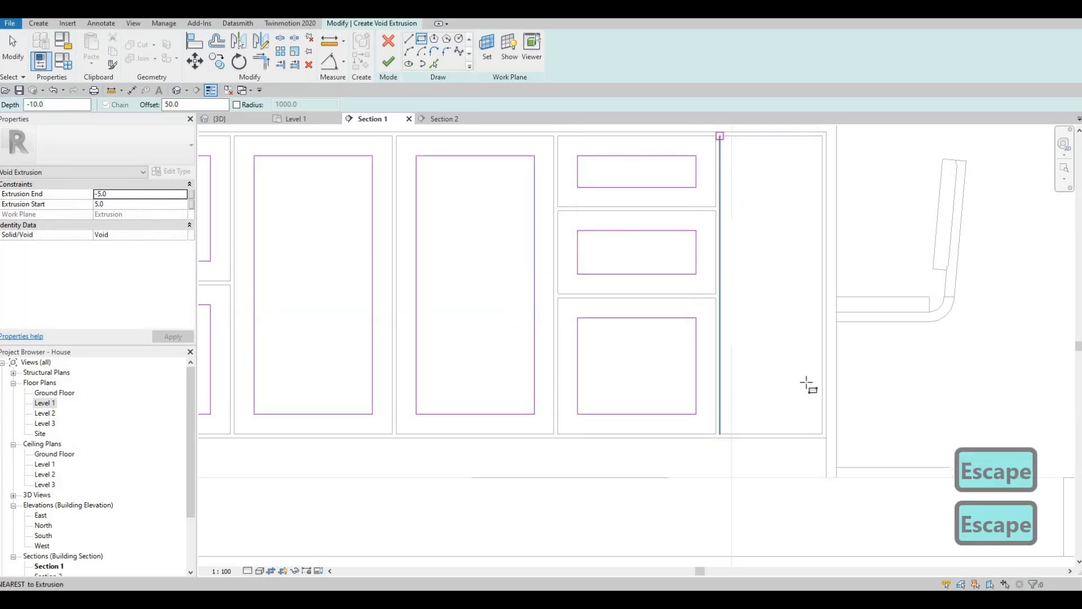
left_click(823, 434)
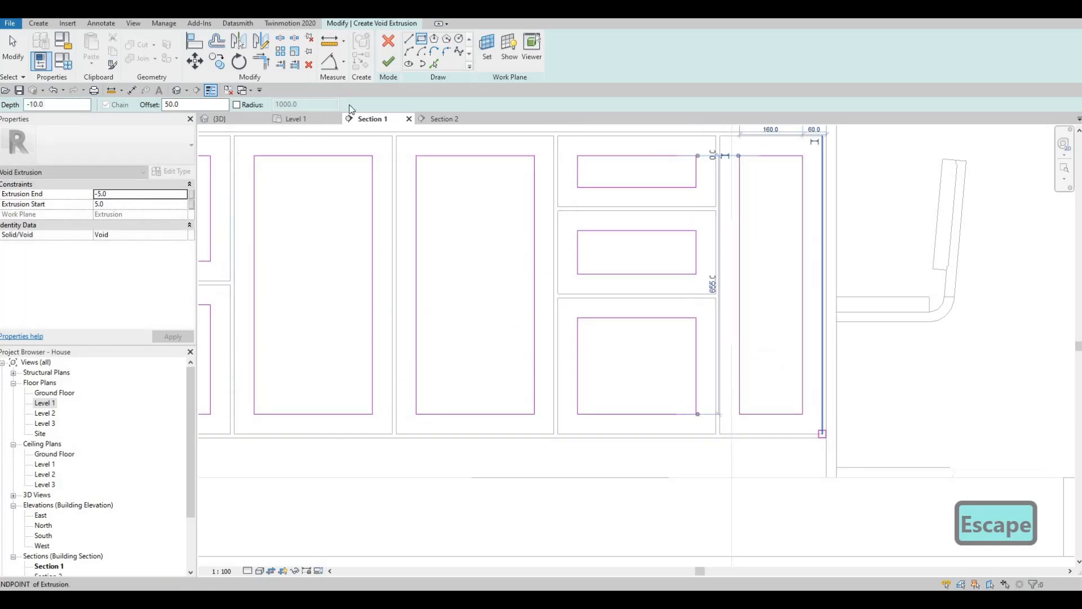
key("Escape")
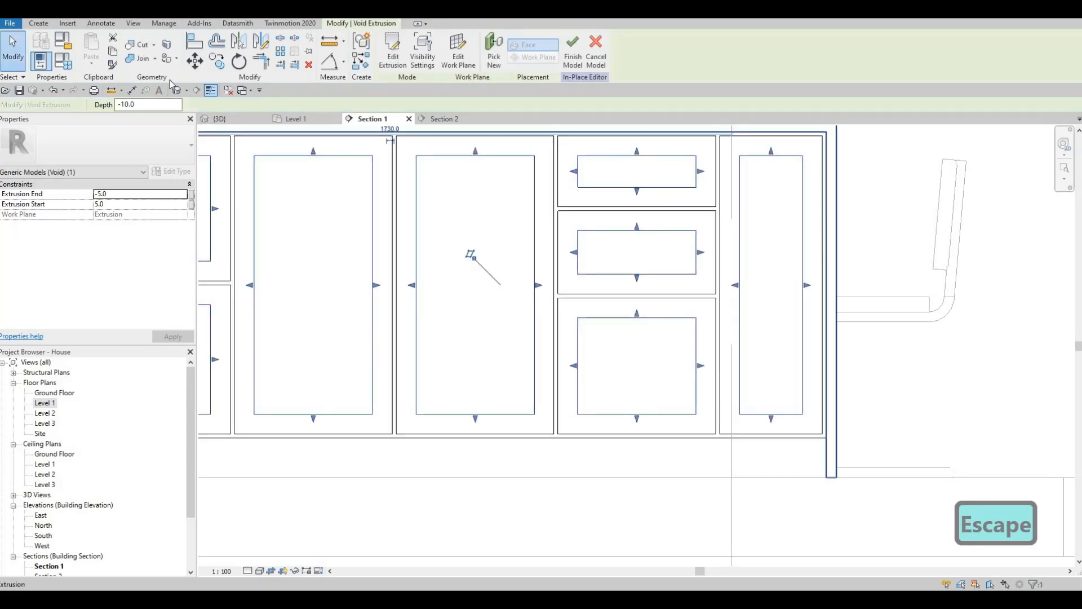
key("Escape")
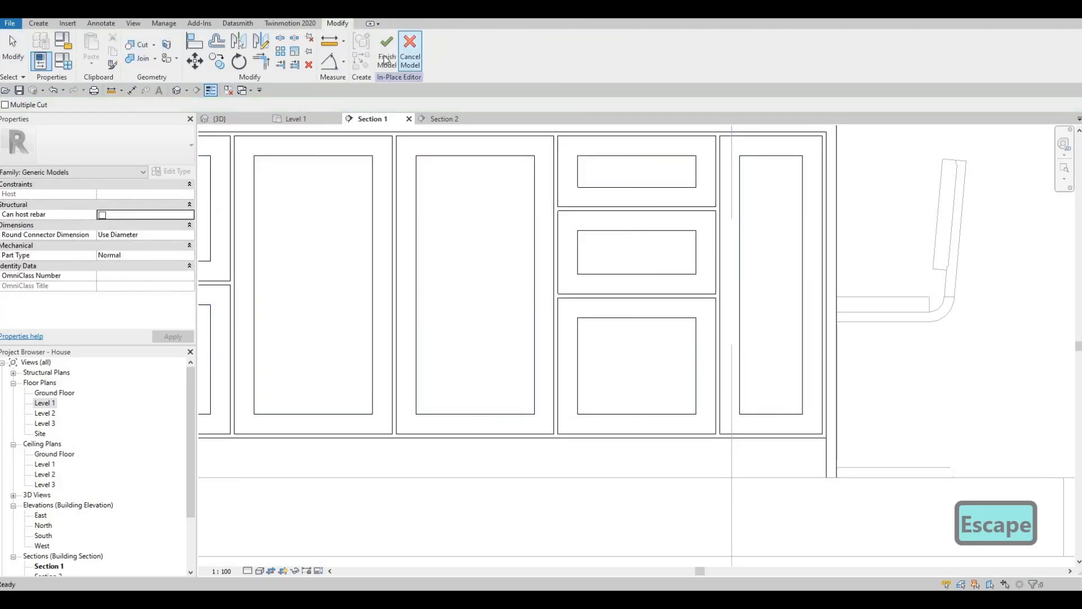
Switch to the 3D view and open the kitchen island model for in-place editing.
left_click(220, 118)
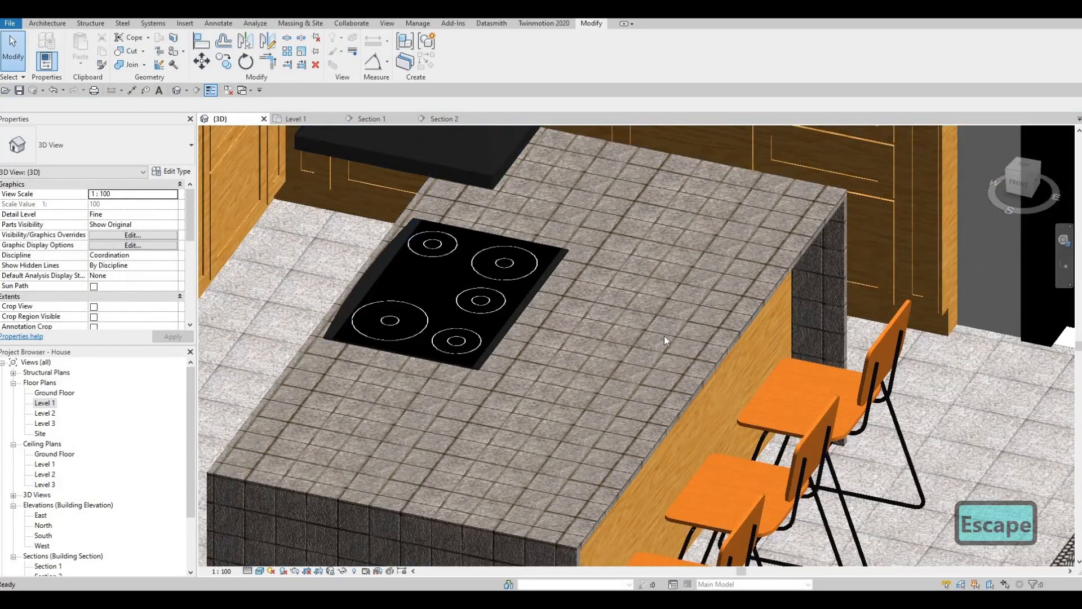
scroll(664, 336, "down", 5)
middle_click_drag(665, 336, 374, 364, "shift")
key("Escape")
scroll(306, 352, "up", 3)
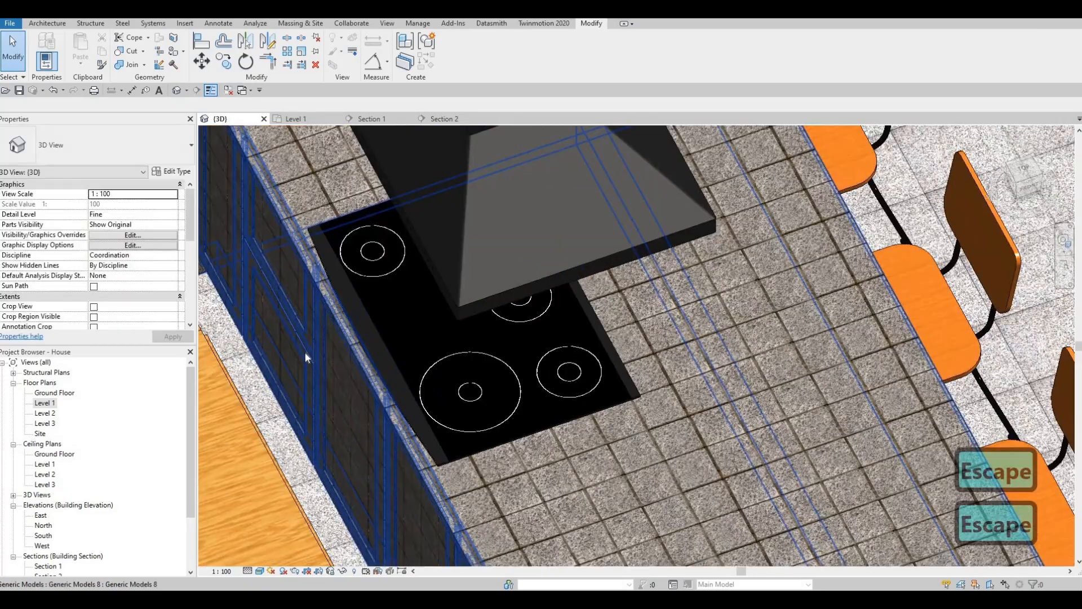
left_click(285, 311)
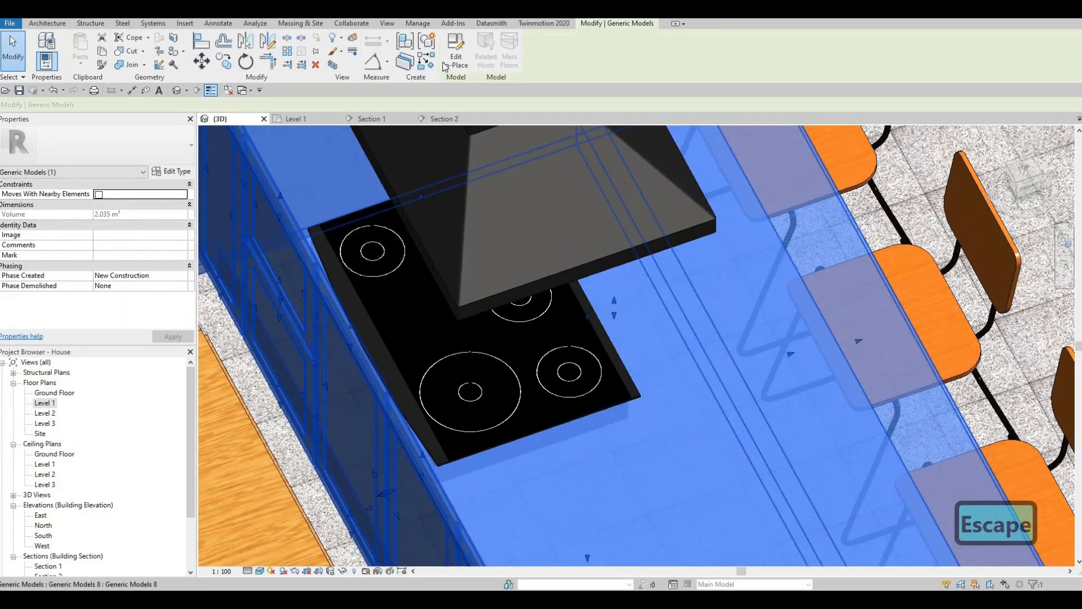
left_click(451, 61)
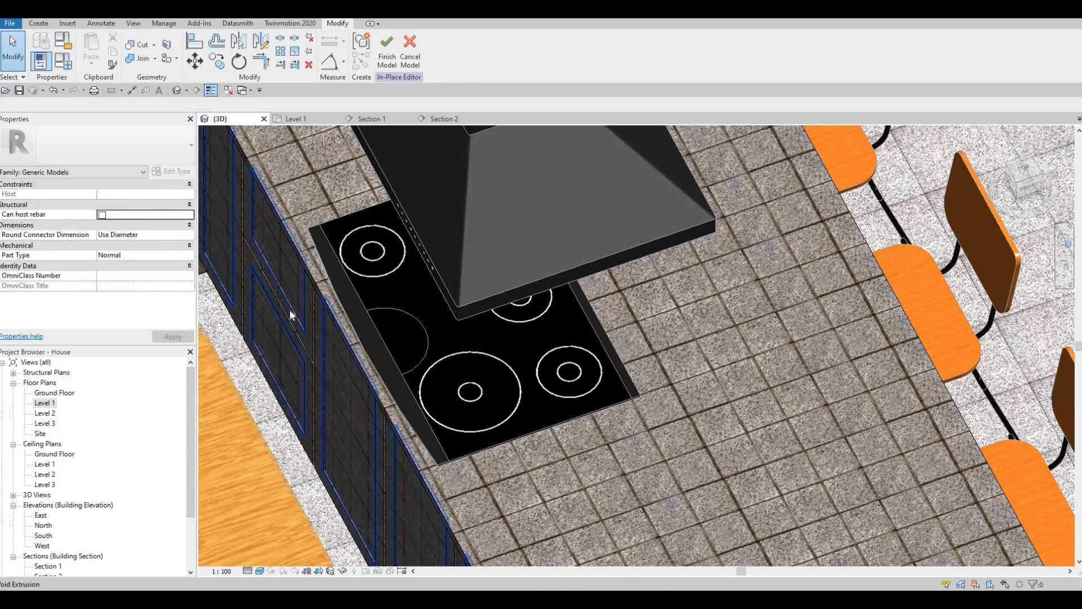
Set the material of the island's door and drawer panel extrusion to Glulam 36c.
left_click(281, 311)
key("Escape")
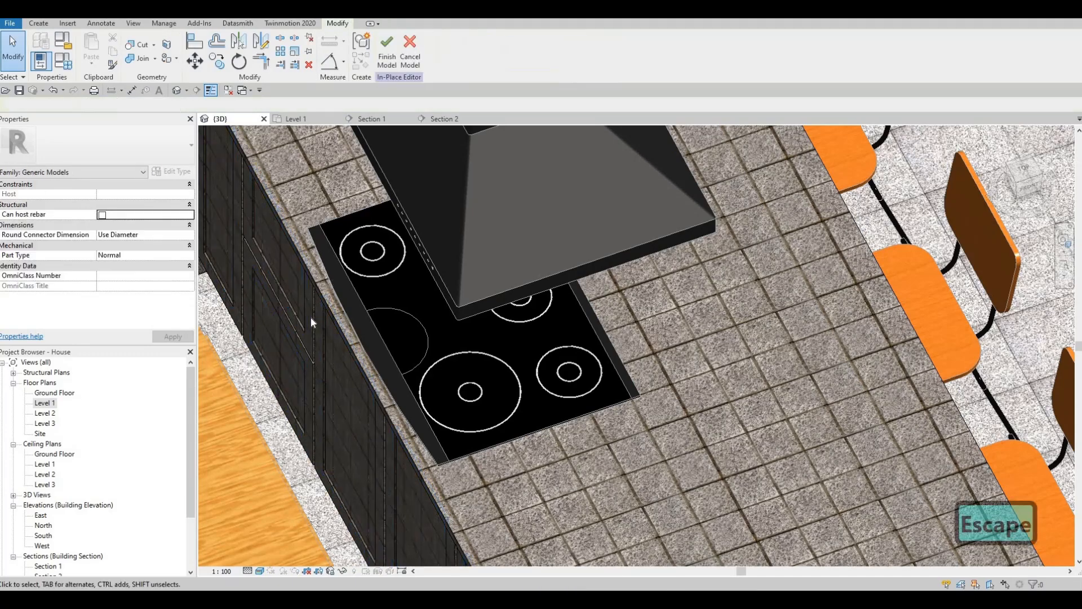
left_click(310, 317)
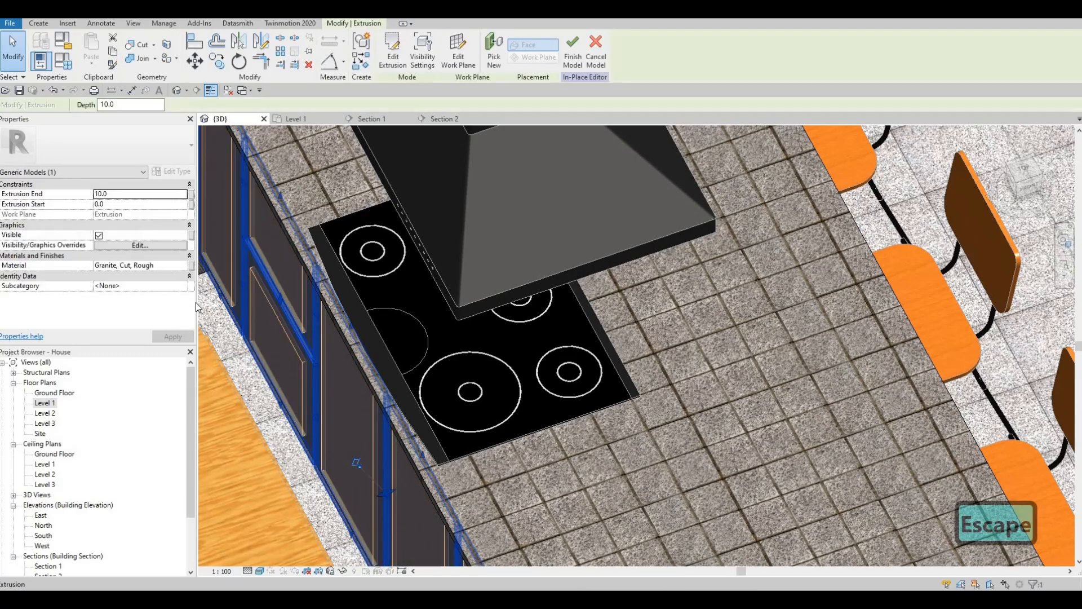
left_click(184, 268)
left_click(188, 267)
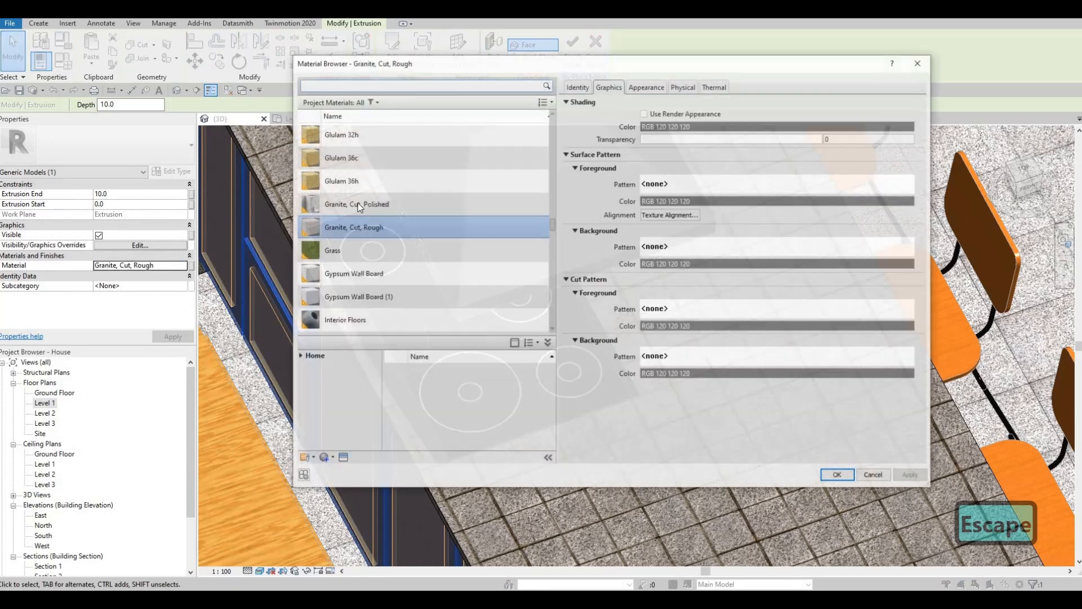
left_click(368, 160)
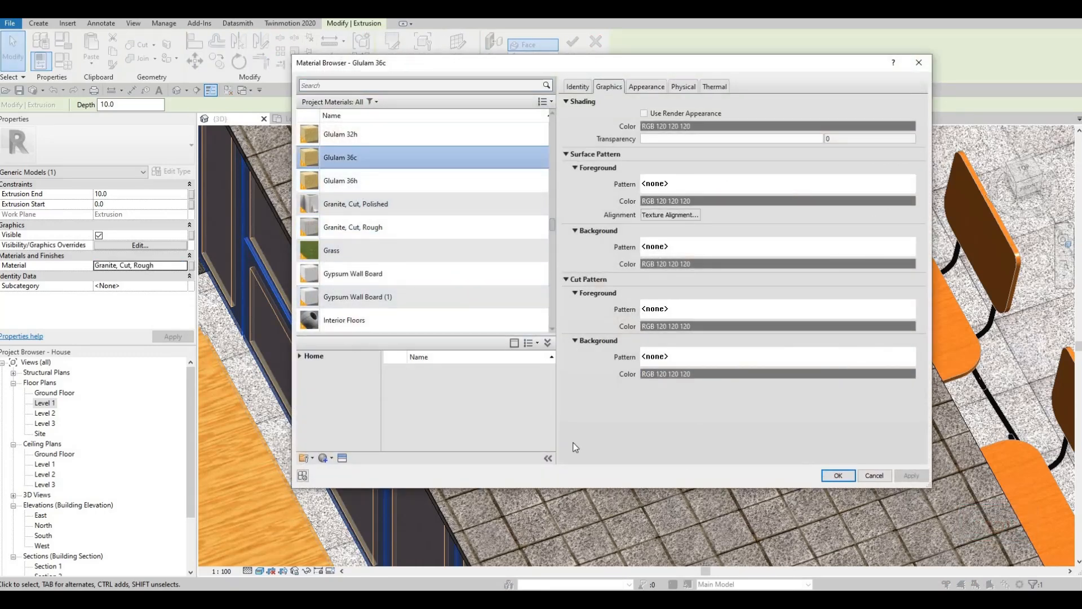
key("Escape")
key("Escape")
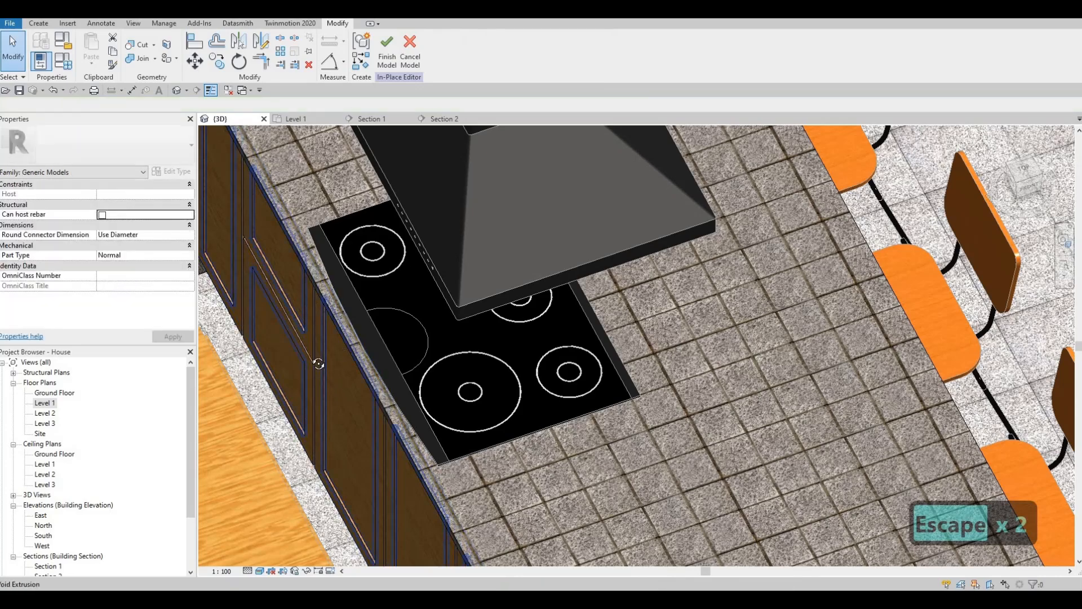
Finish the in-place editing of the island and check the whole kitchen in 3D.
middle_click_drag(305, 367, 439, 316, "shift")
scroll(339, 254, "down", 5)
key("Escape")
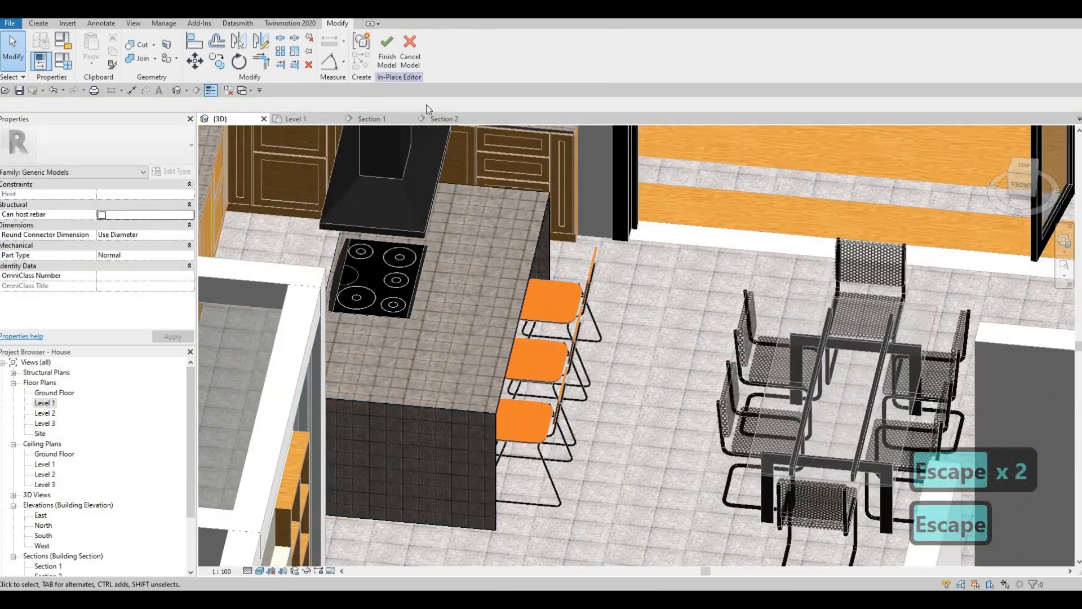
middle_click_drag(404, 360, 603, 435, "shift")
key("Escape")
scroll(606, 473, "down", 2)
middle_click_drag(605, 473, 644, 479)
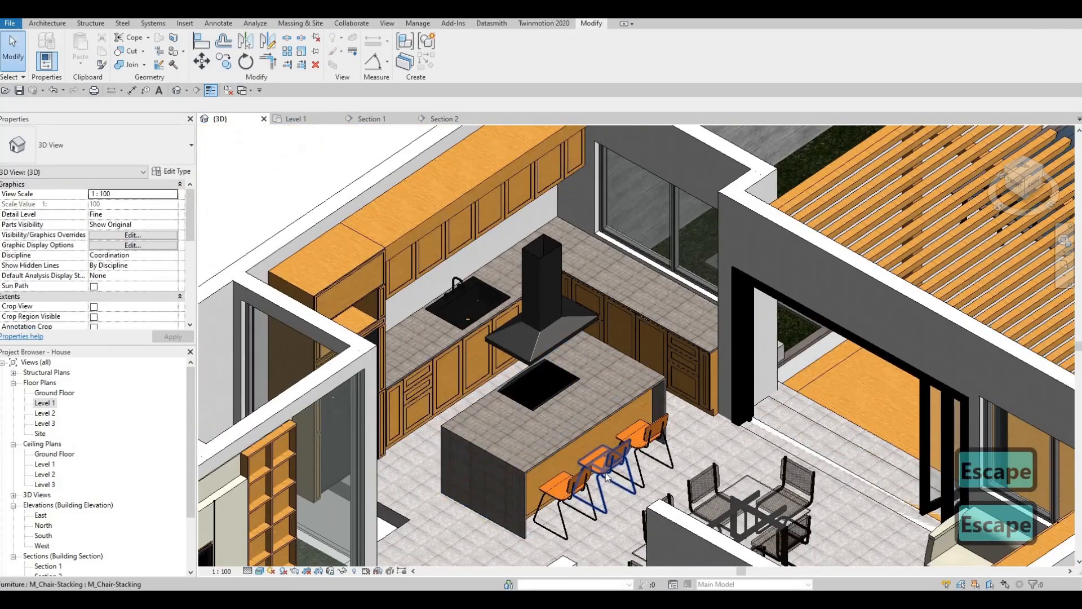